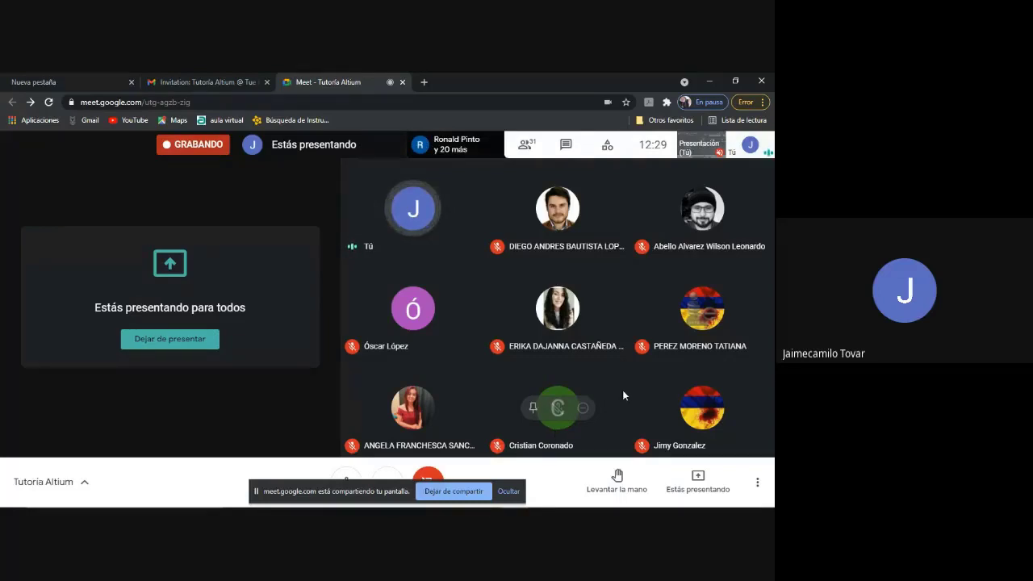
Switch to Altium Designer and hide the screen-sharing notice
mouse_move(525, 506)
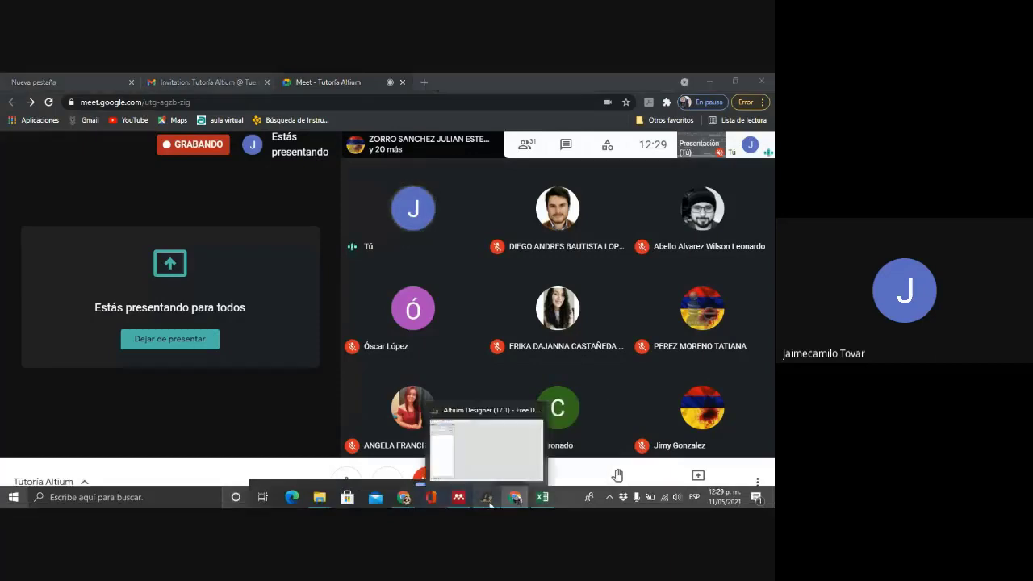
click(487, 498)
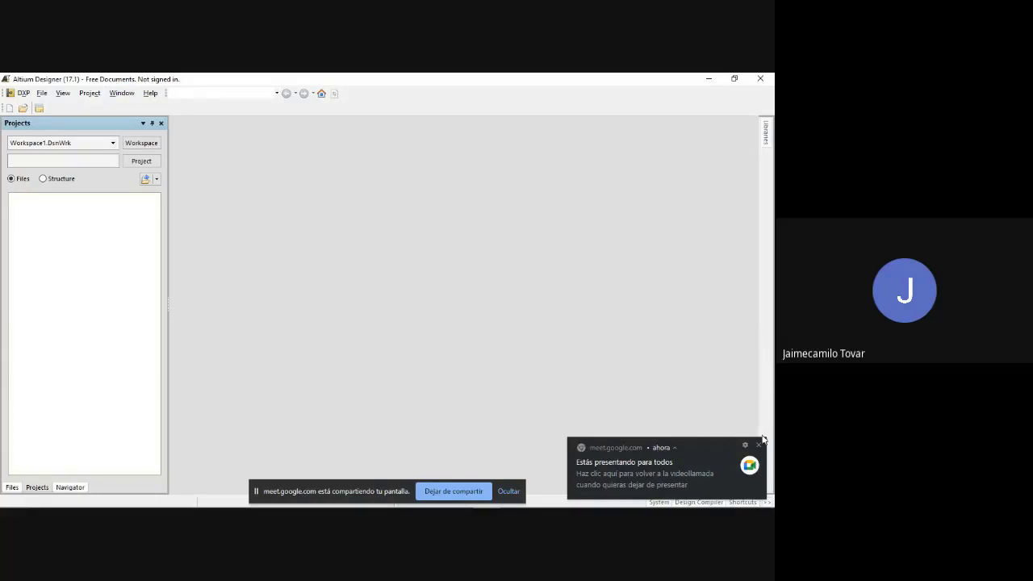
click(508, 491)
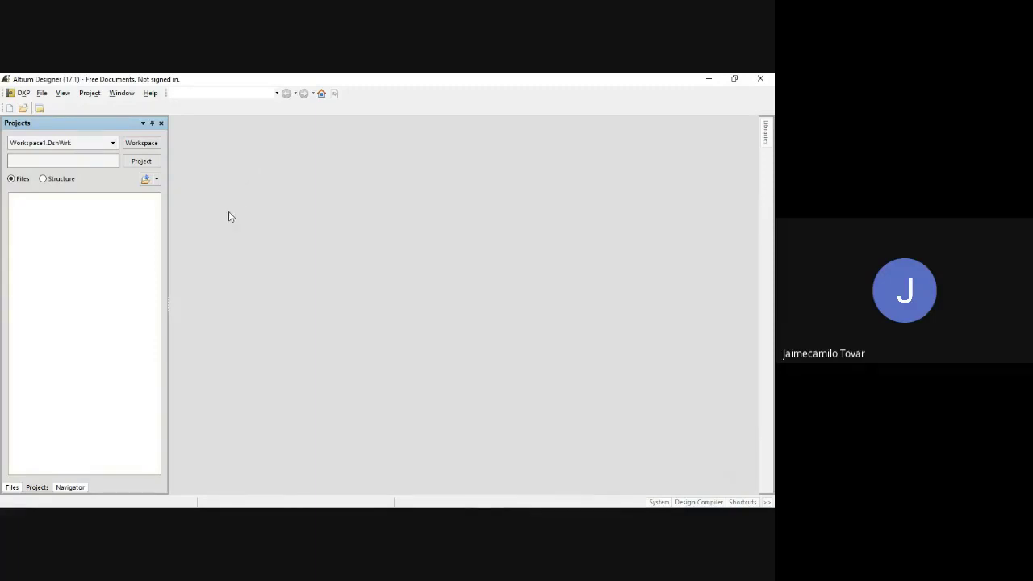
Create a new PCB project named ejemplo1 using the <Default> template
click(42, 93)
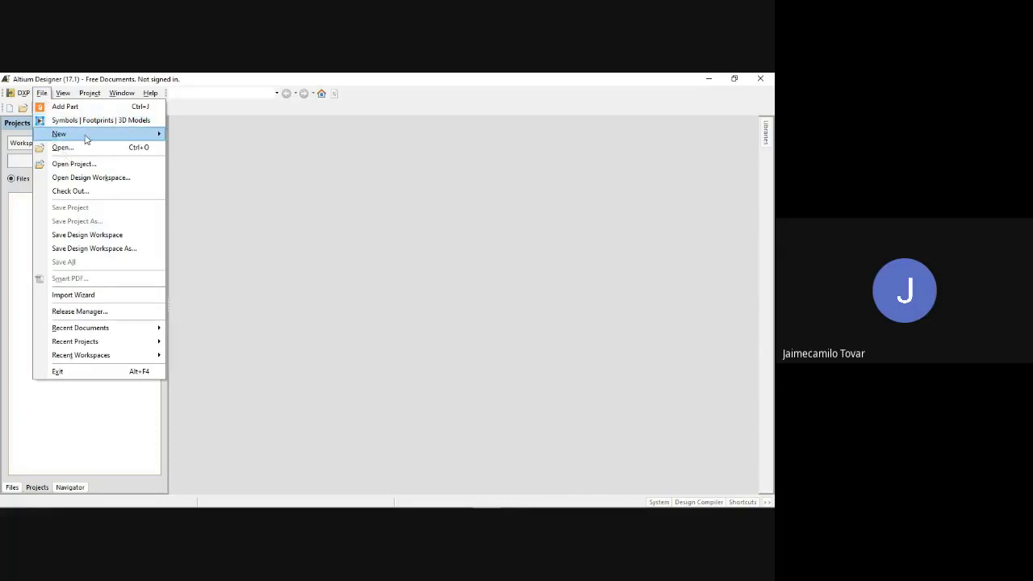
mouse_move(86, 139)
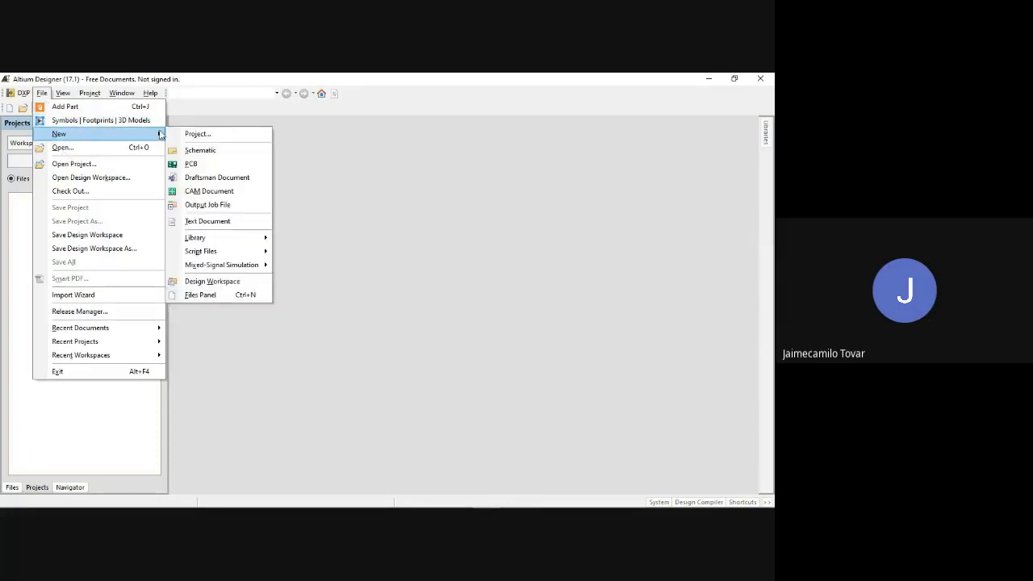
click(236, 134)
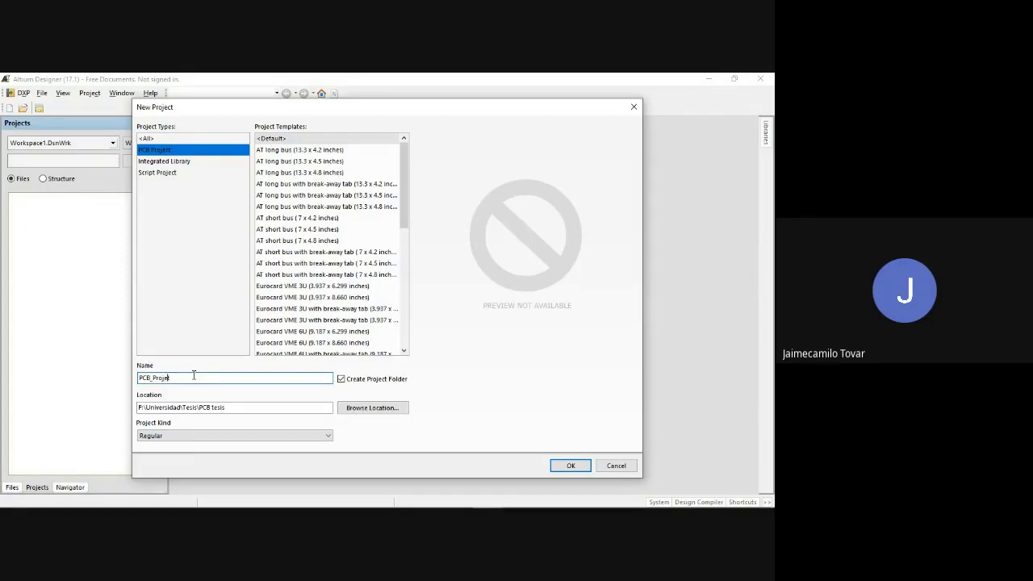
key(BackSpace)
key(BackSpace)
key(BackSpace)
key(BackSpace)
key(BackSpace)
key(BackSpace)
key(BackSpace)
key(BackSpace)
key(BackSpace)
text(t)
key(BackSpace)
text(e)
click(276, 140)
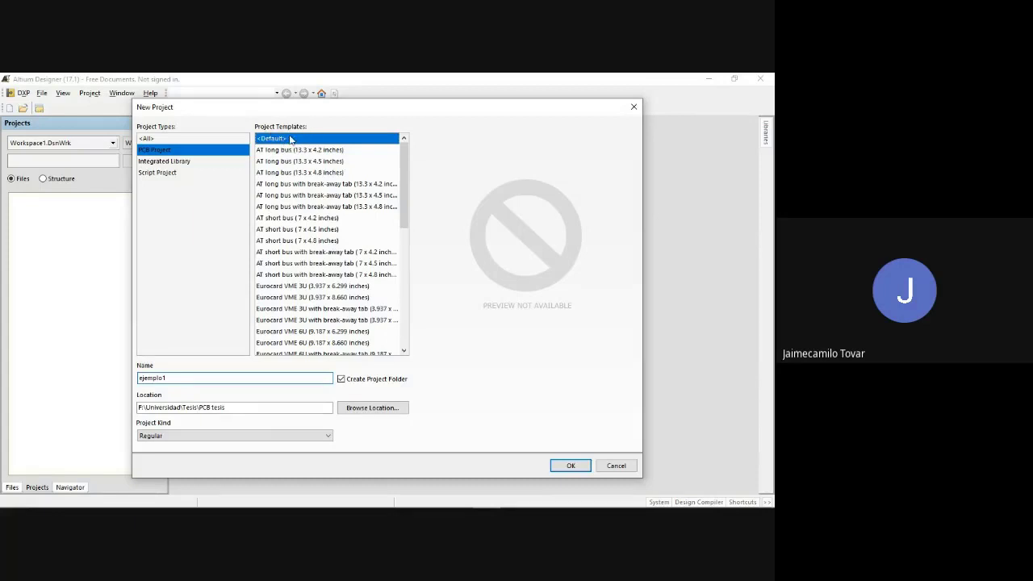
click(569, 467)
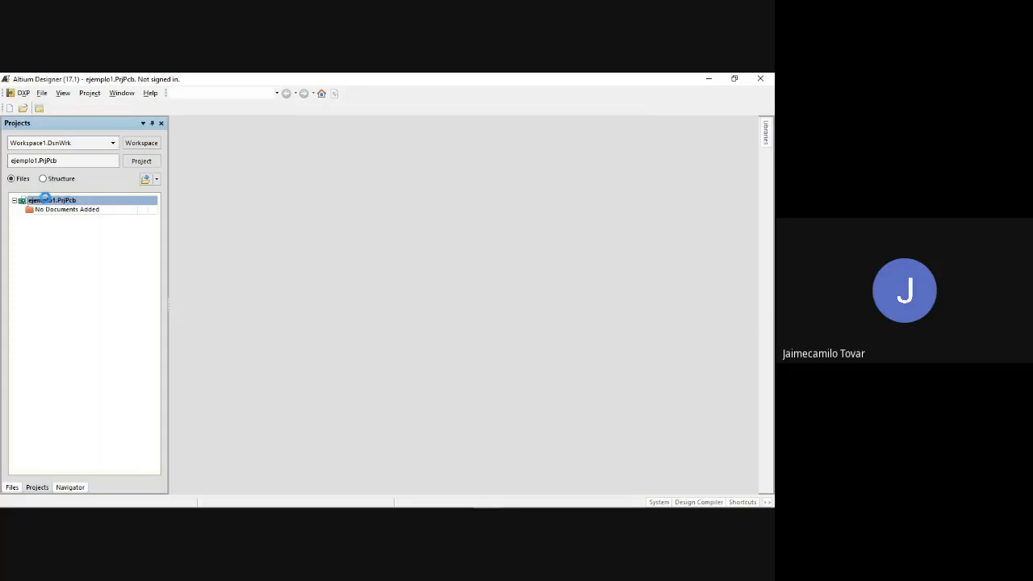
Add a new schematic document and a new PCB document to the ejemplo1 project
right_click(59, 200)
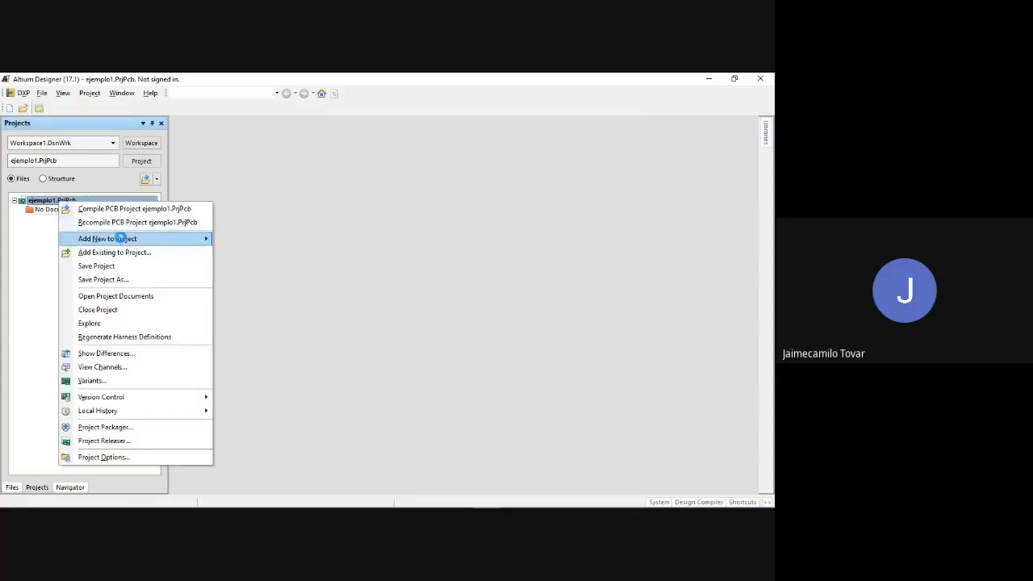
mouse_move(120, 239)
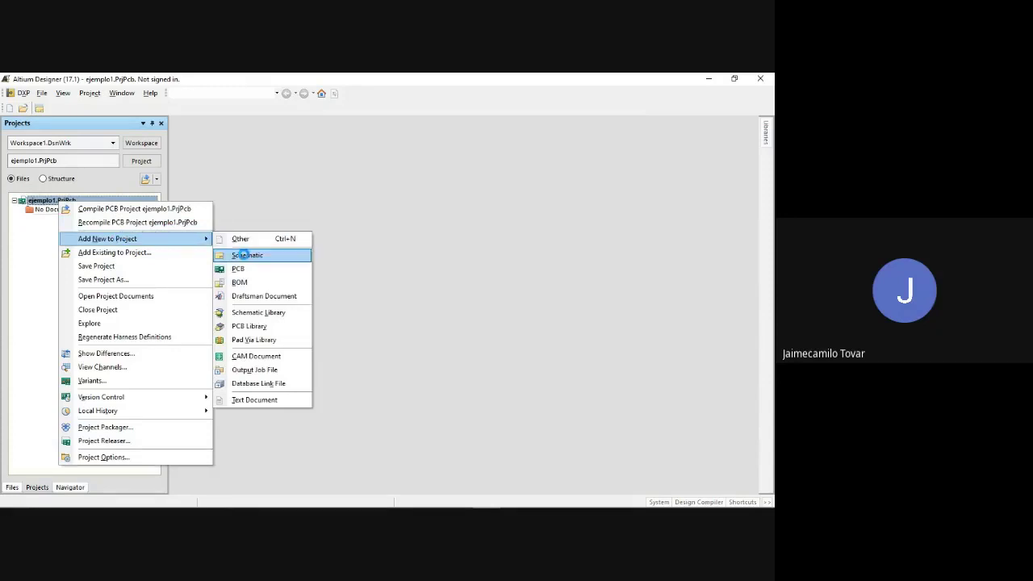
click(243, 255)
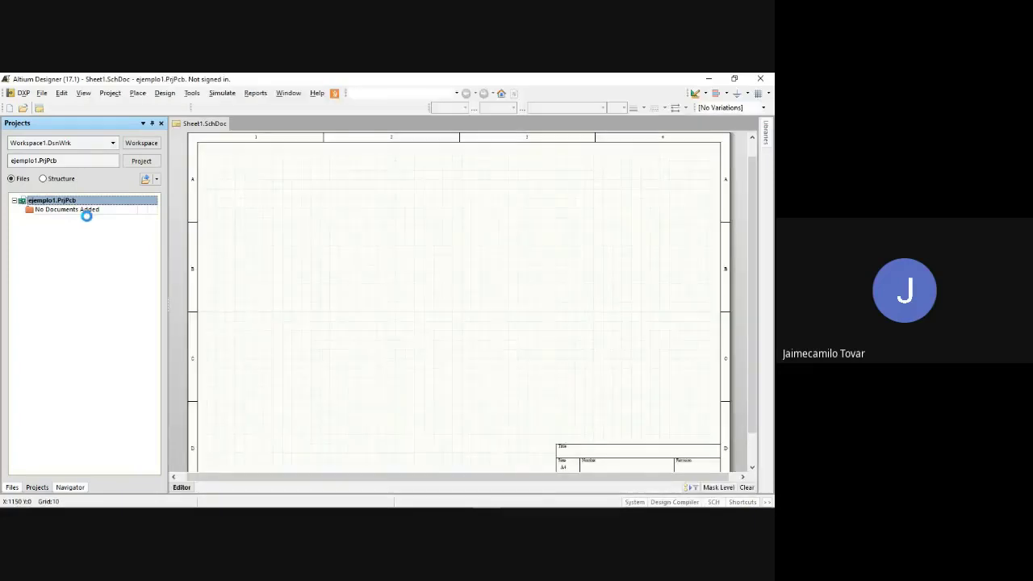
right_click(86, 200)
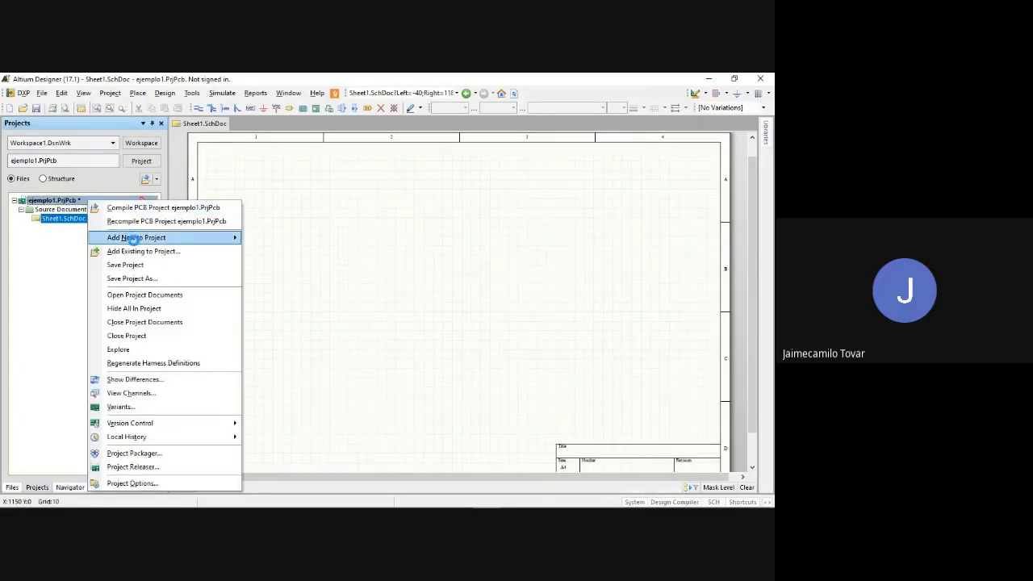
mouse_move(127, 237)
click(260, 255)
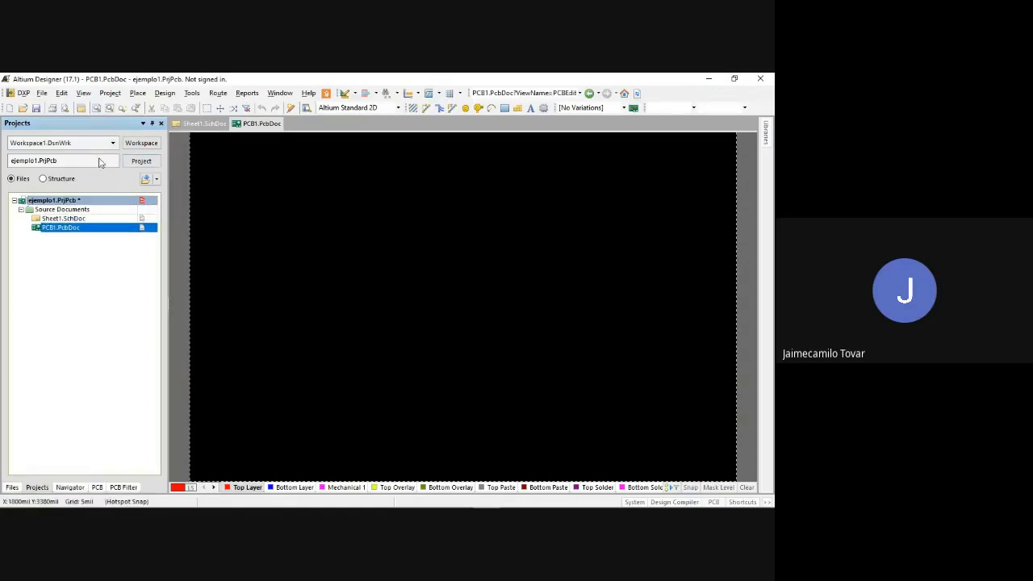
Open the new schematic sheet and save it as ejemplo_1.SchDoc in the ejemplo1 project folder
click(73, 221)
double_click(73, 219)
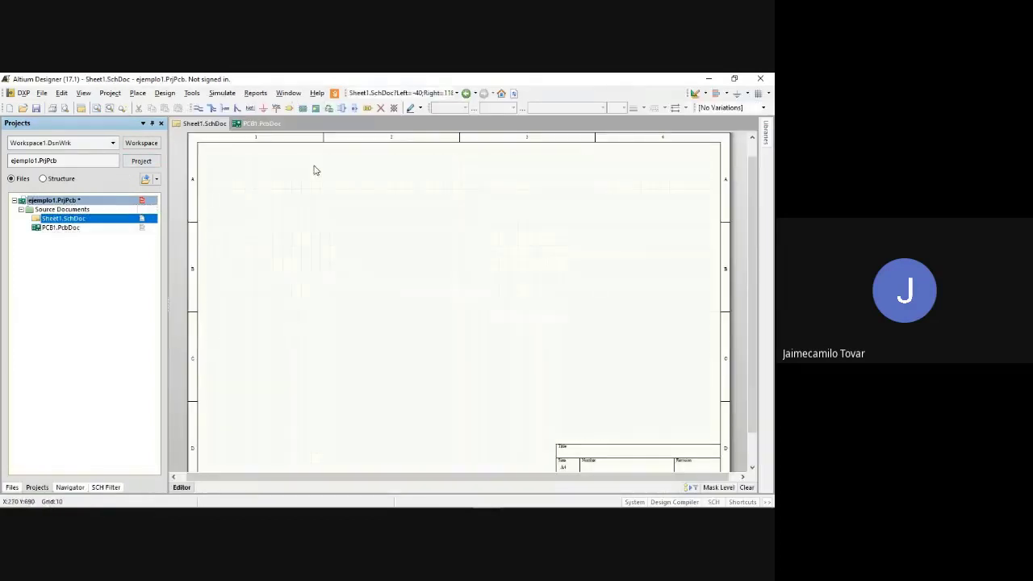
click(36, 110)
click(36, 109)
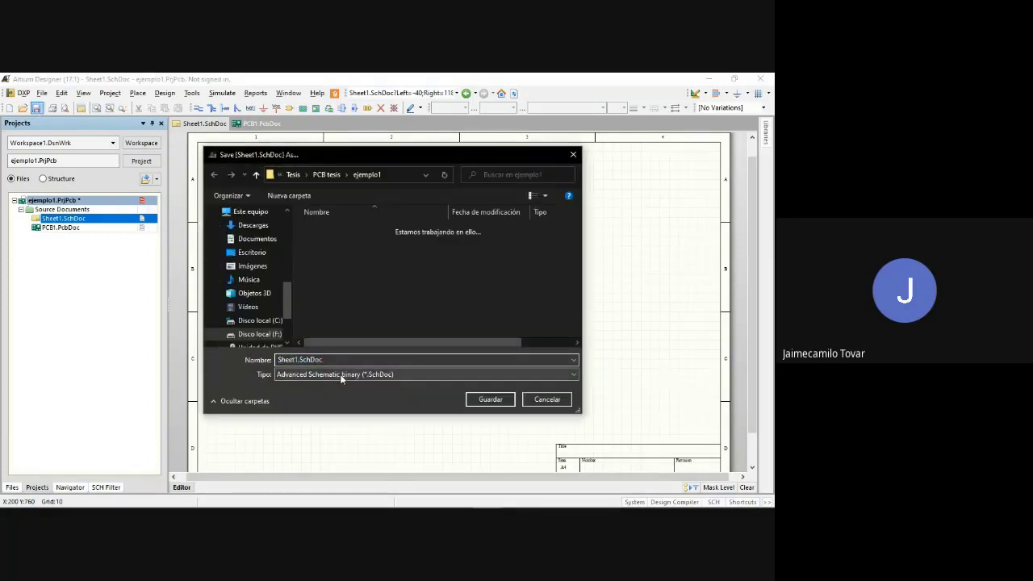
key(BackSpace)
key(BackSpace)
key(BackSpace)
key(BackSpace)
key(BackSpace)
key(BackSpace)
text(ejemplo_1)
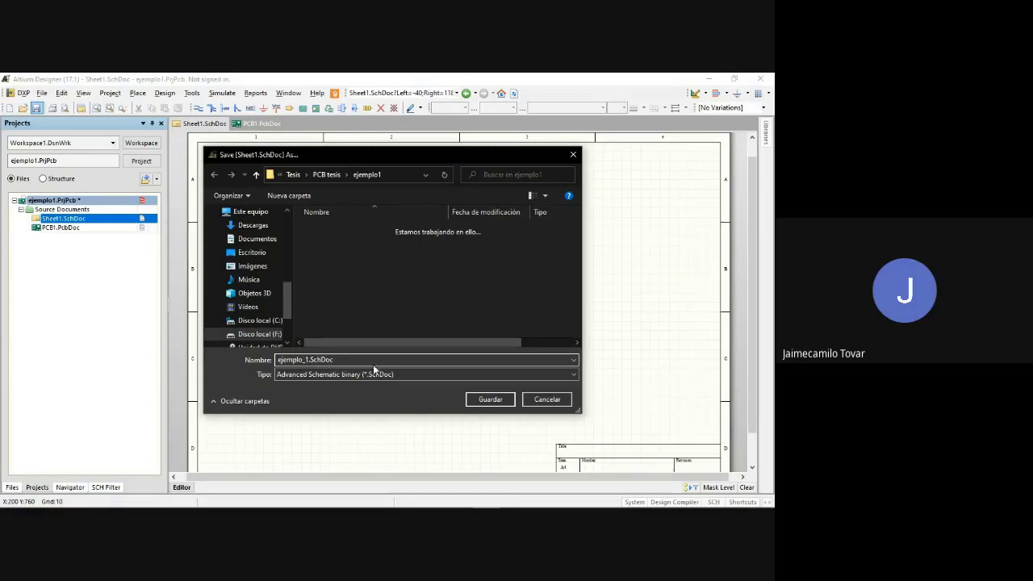
click(490, 400)
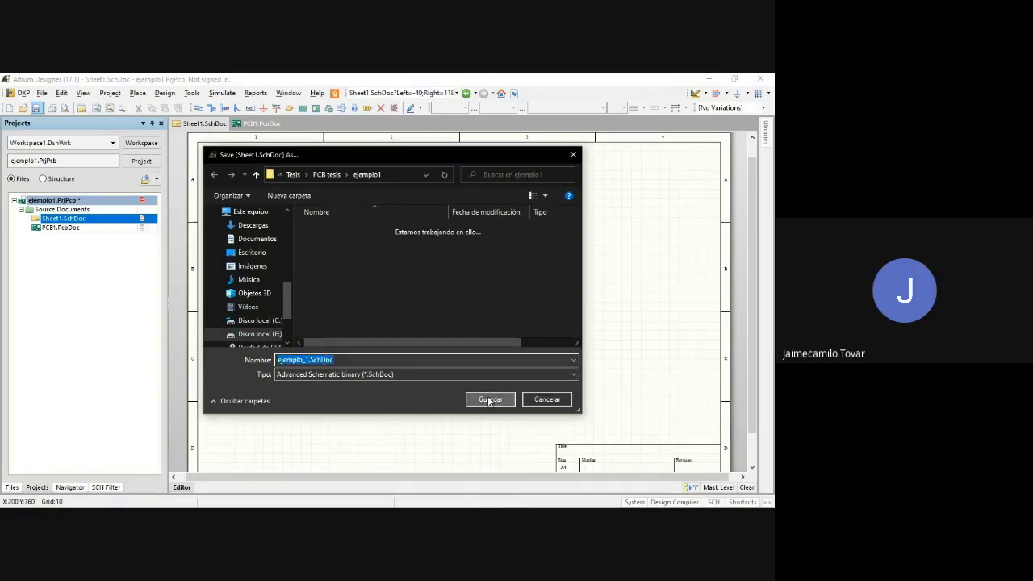
Open the new PCB document and save it as PCB_ejemplo1.PcbDoc in the ejemplo1 folder
double_click(88, 229)
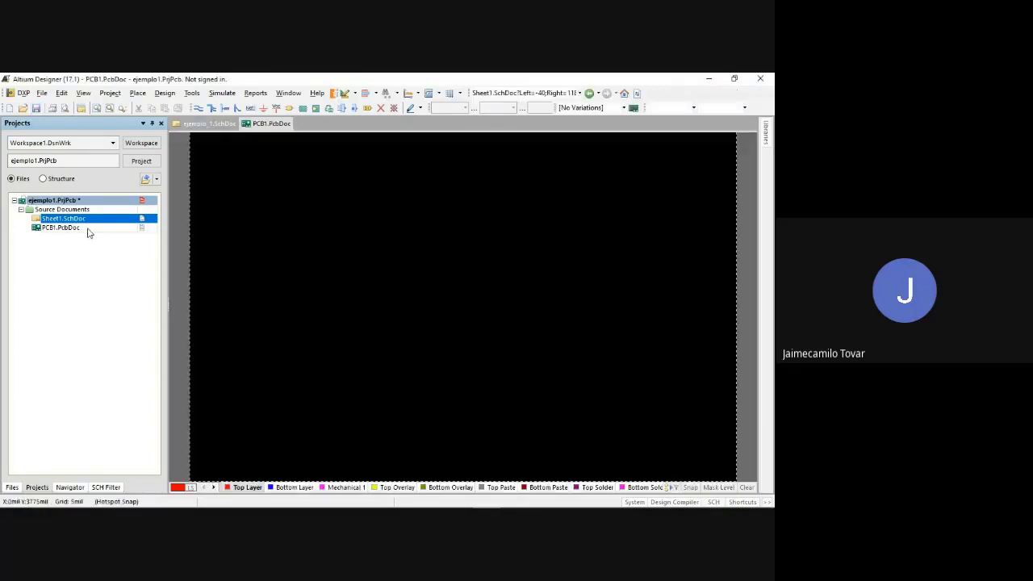
click(37, 109)
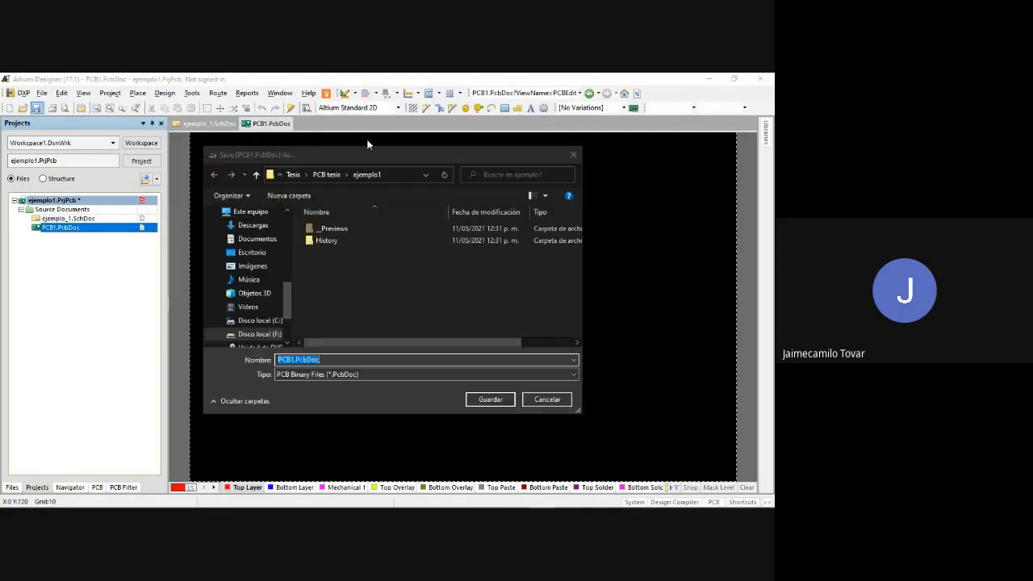
click(298, 359)
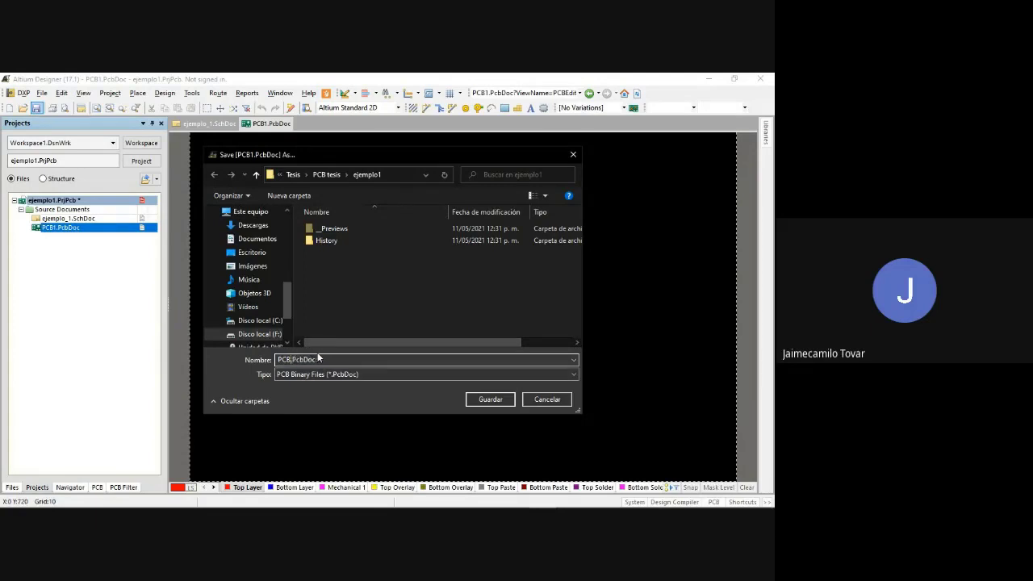
text(_ejemplo1)
key(Return)
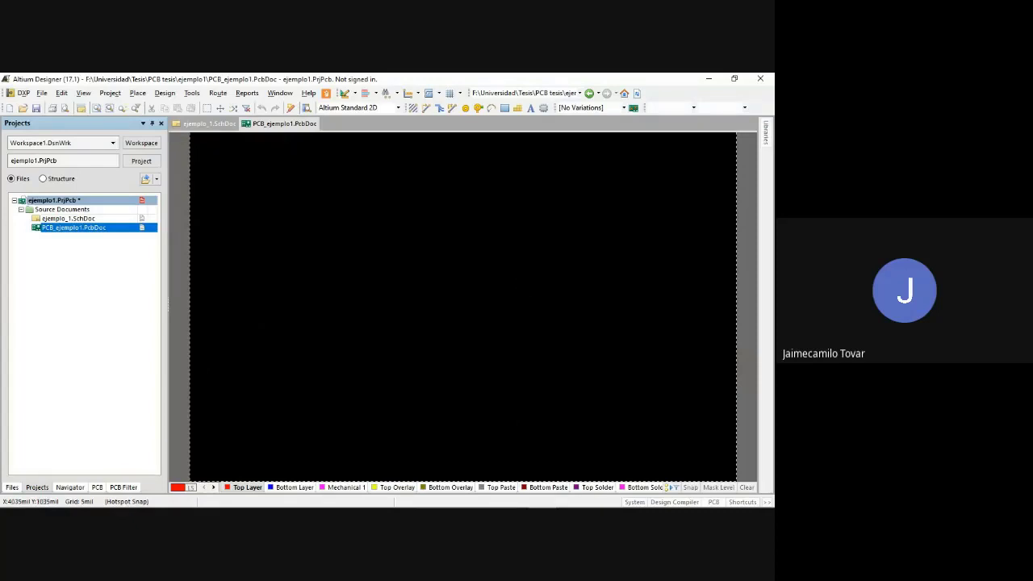
Switch to Google Chrome and look through the Google results for "biblioteca altium"
mouse_move(405, 500)
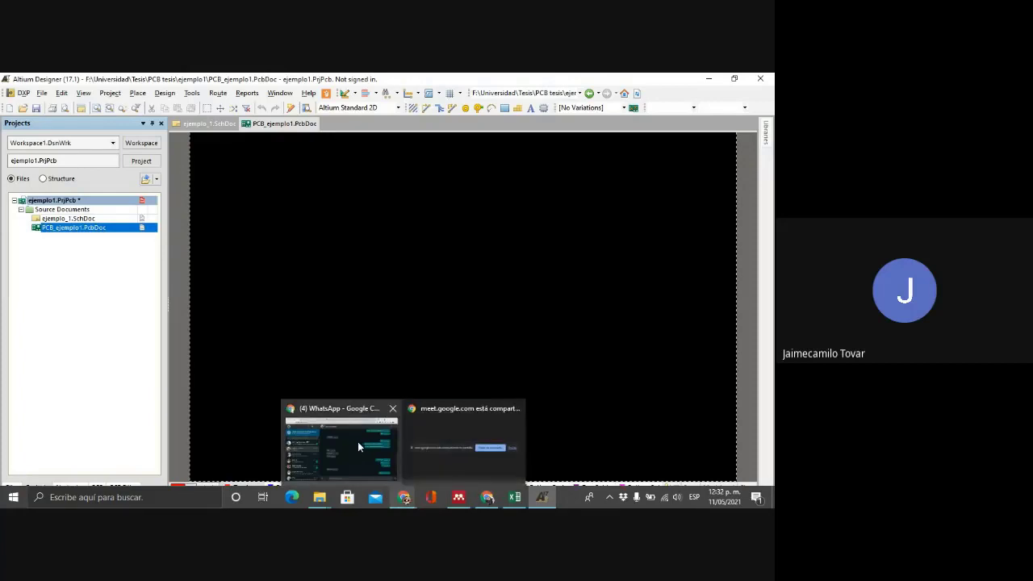
mouse_move(358, 442)
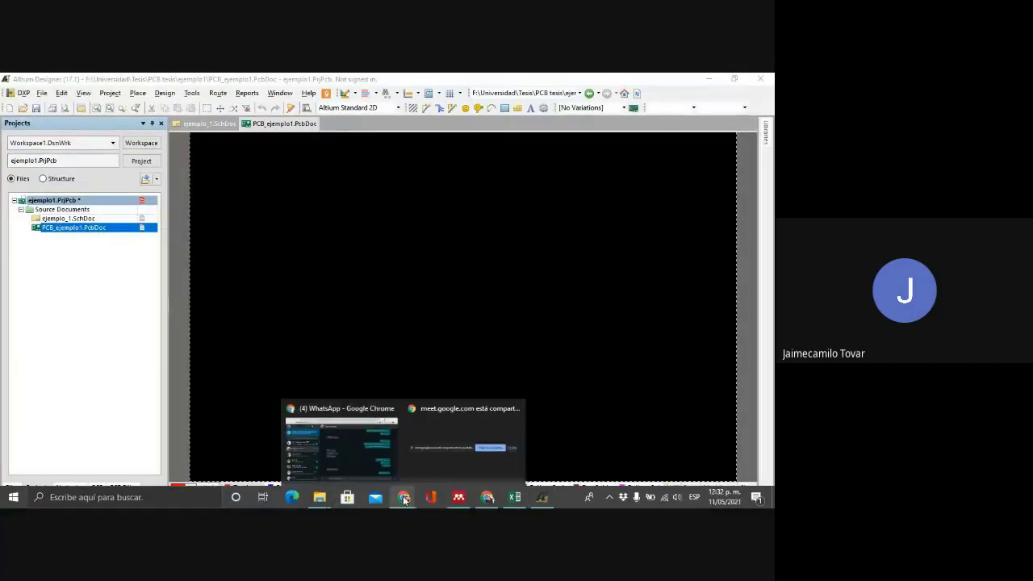
click(361, 458)
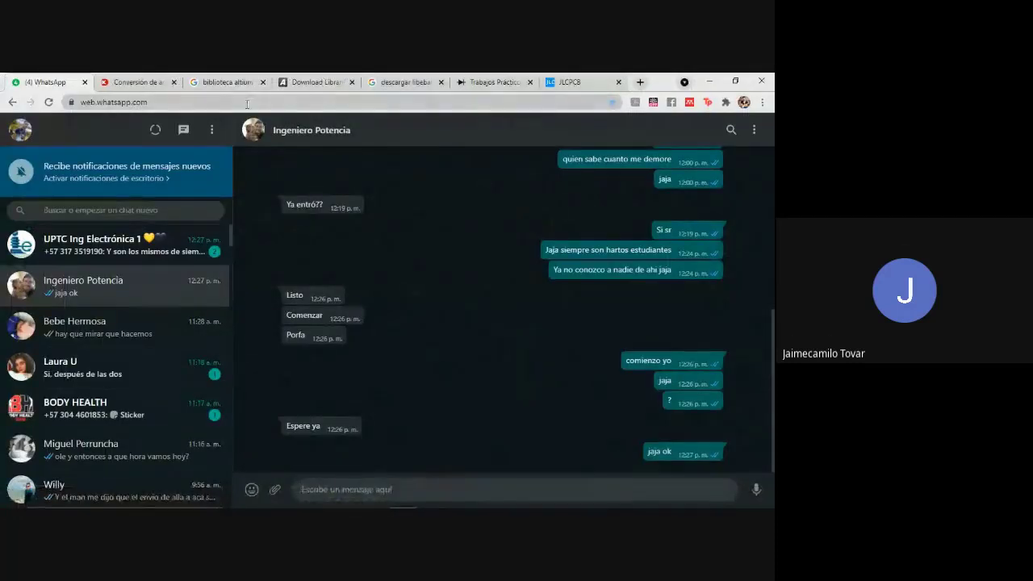
click(226, 82)
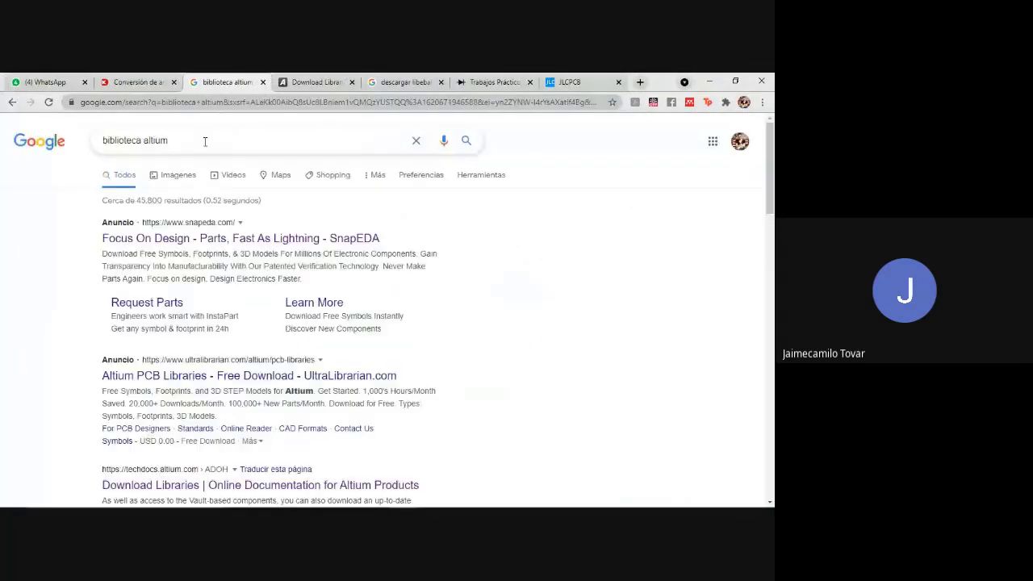
click(205, 143)
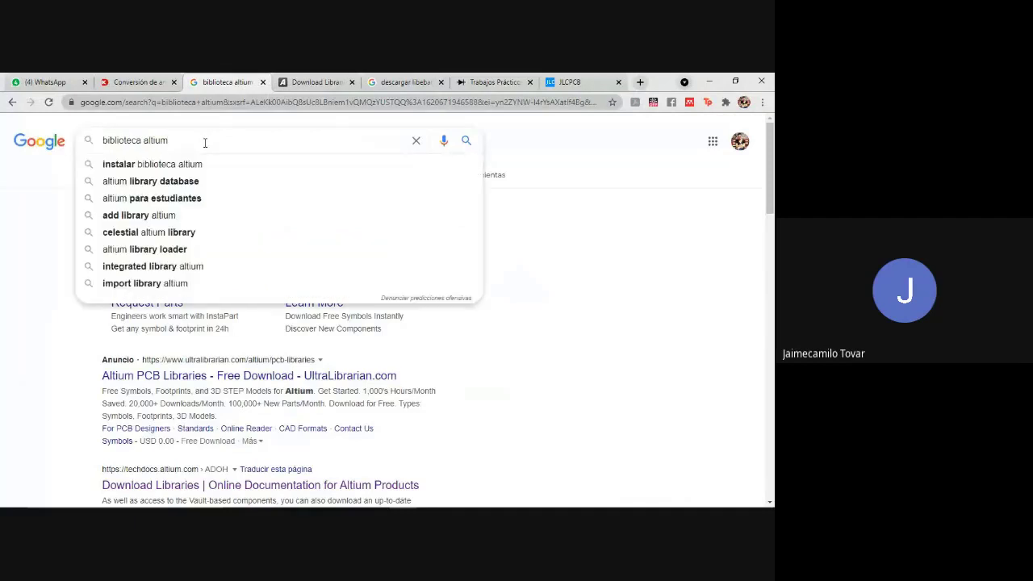
click(42, 205)
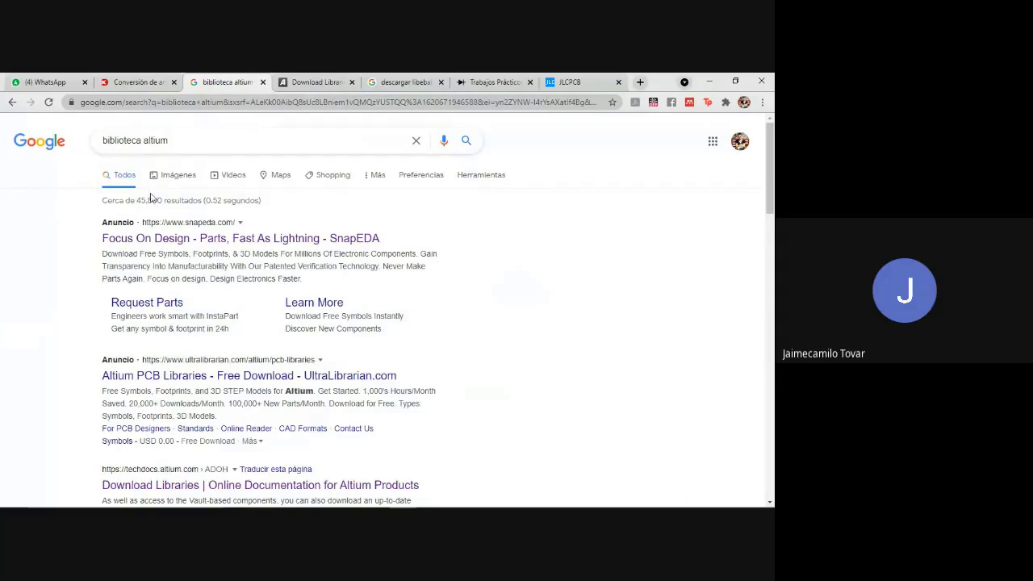
scroll(151, 143, down, 1)
scroll(150, 145, down, 2)
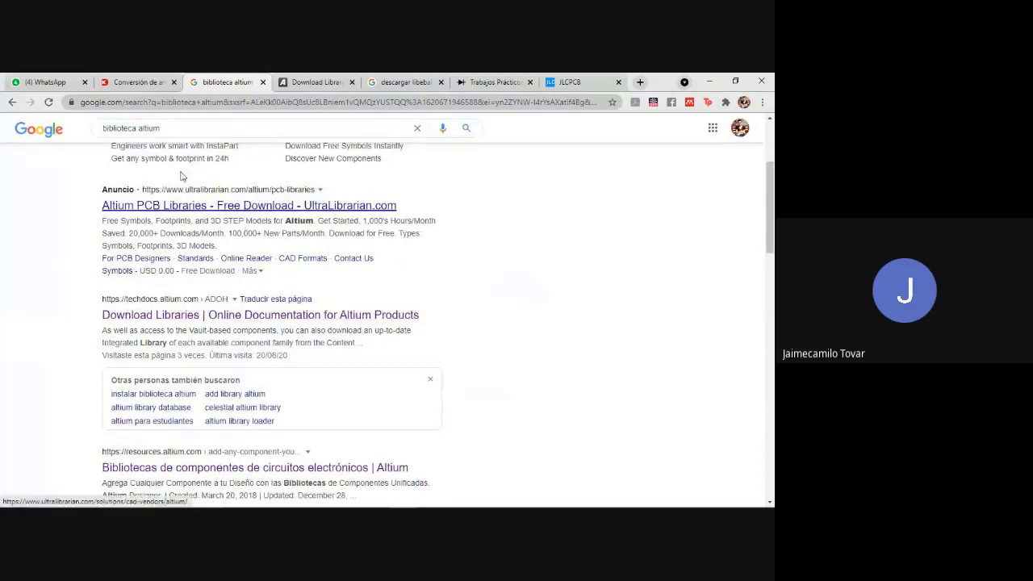
Examine Altium's Download Libraries page, including the full ZIP download and the individual libraries by manufacturer
click(299, 81)
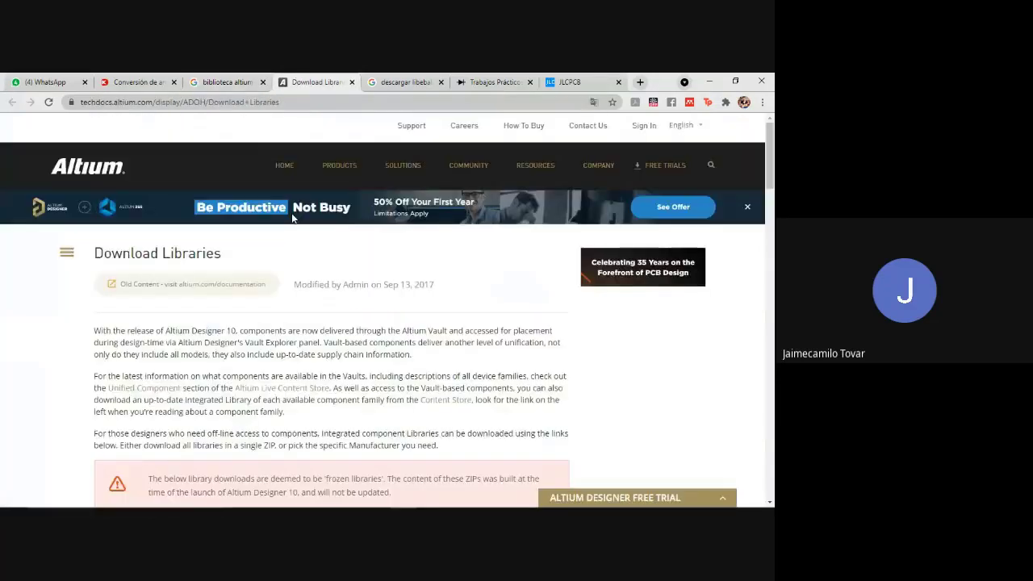
scroll(295, 260, down, 1)
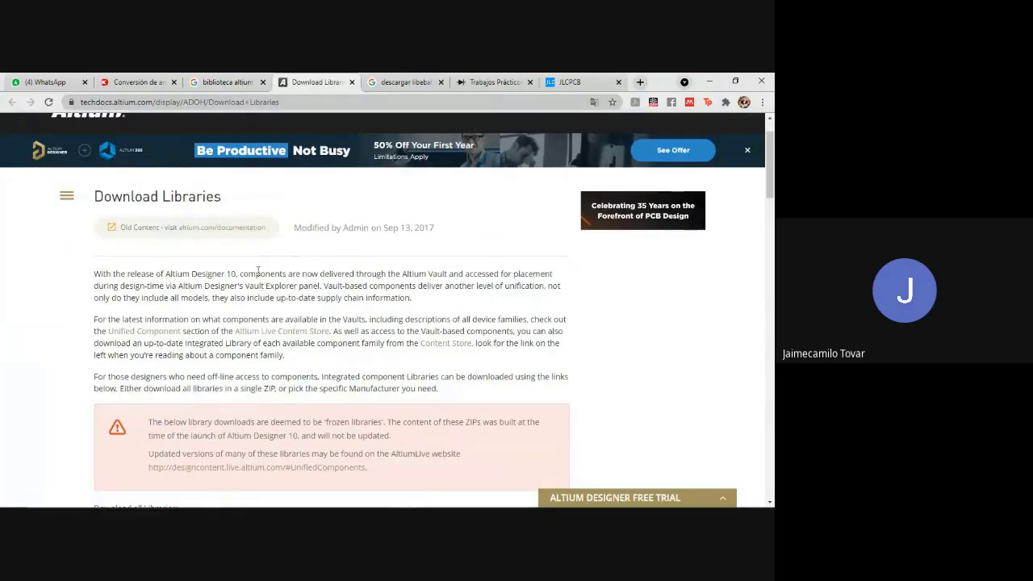
scroll(261, 266, down, 1)
scroll(261, 266, up, 2)
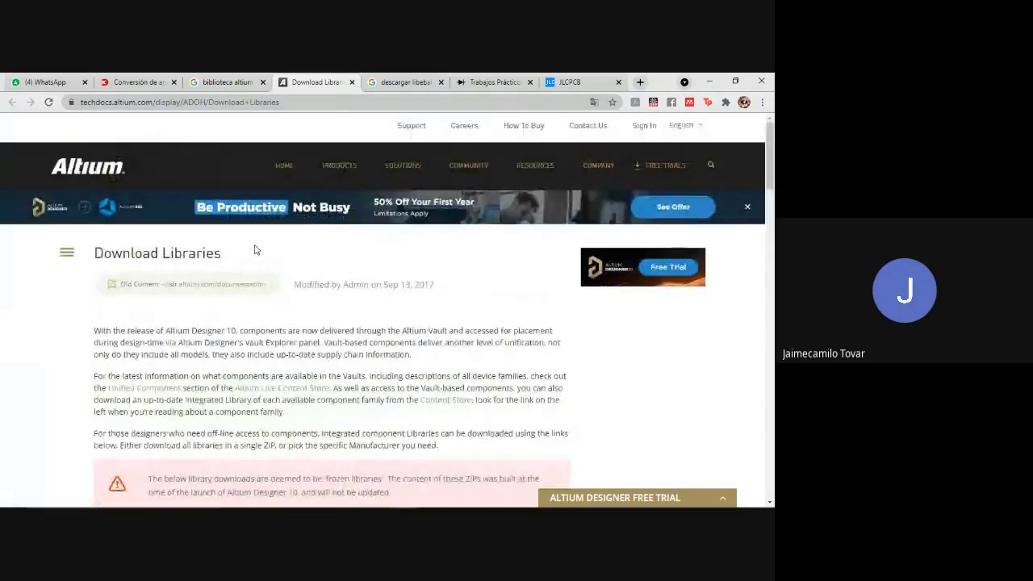
scroll(249, 254, down, 5)
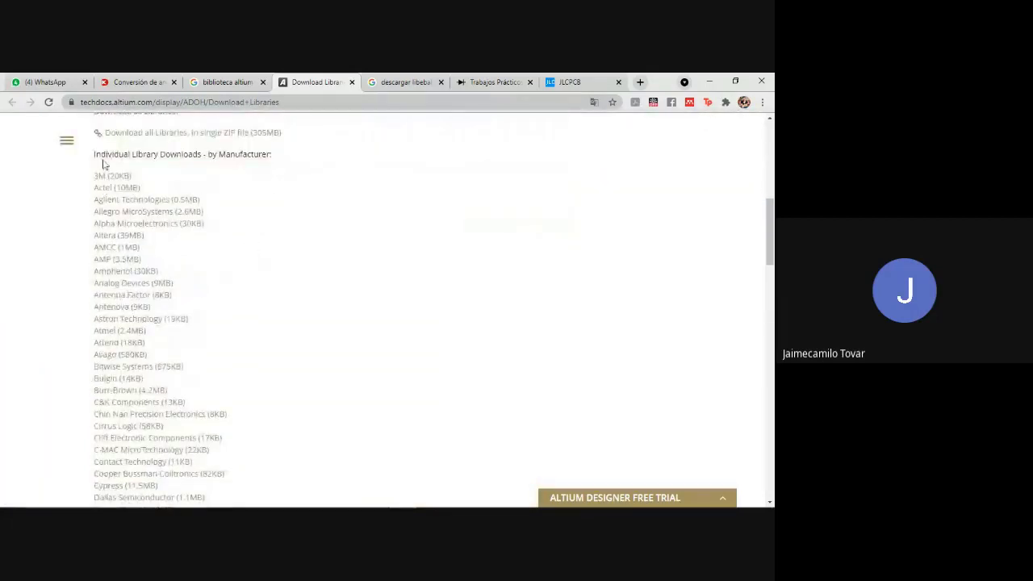
scroll(218, 275, down, 3)
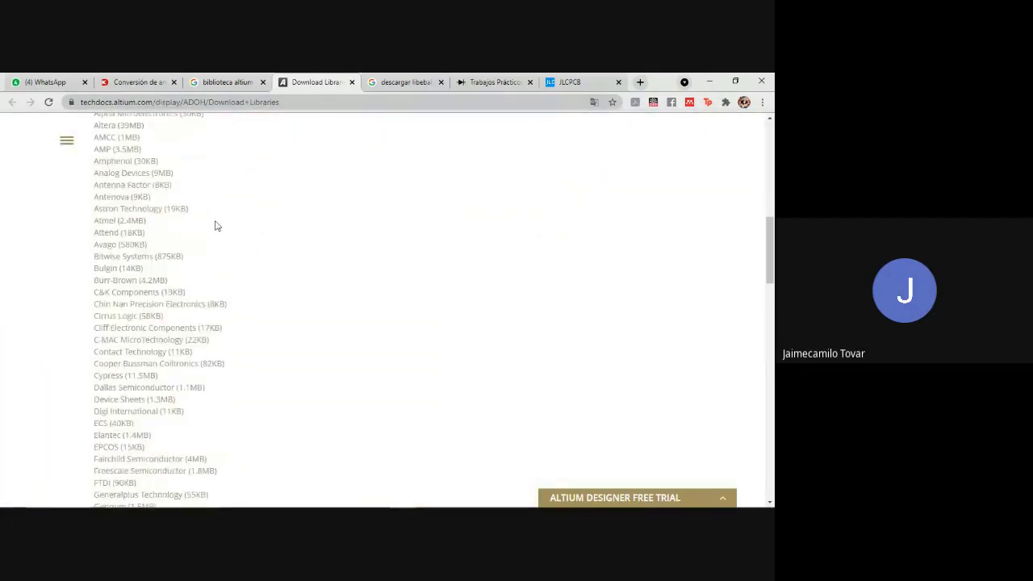
scroll(208, 216, up, 4)
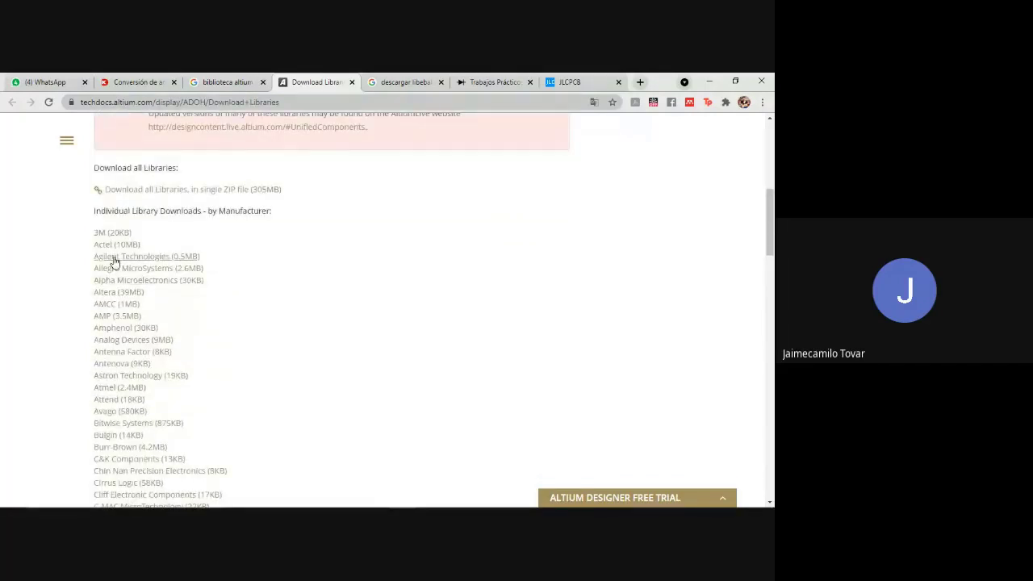
scroll(133, 304, down, 6)
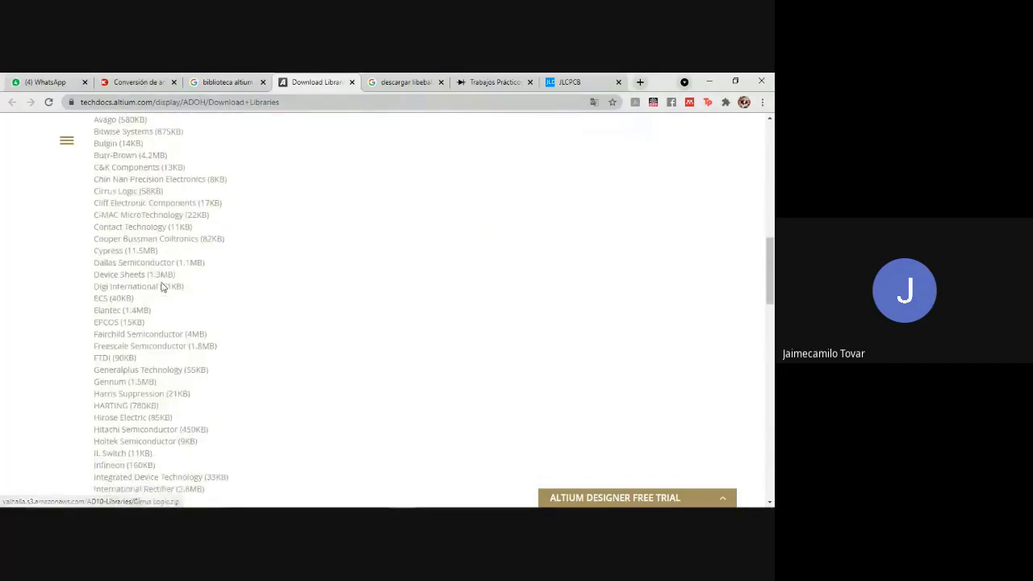
Download the Lattice library from the individual manufacturer list and show Lattice.zip in its download folder
scroll(161, 287, down, 11)
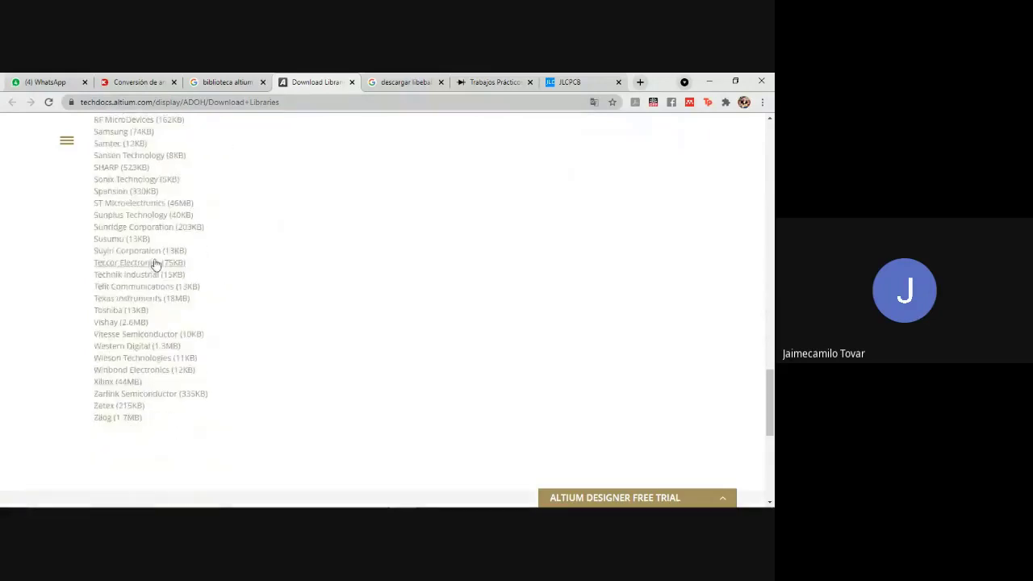
scroll(160, 262, up, 15)
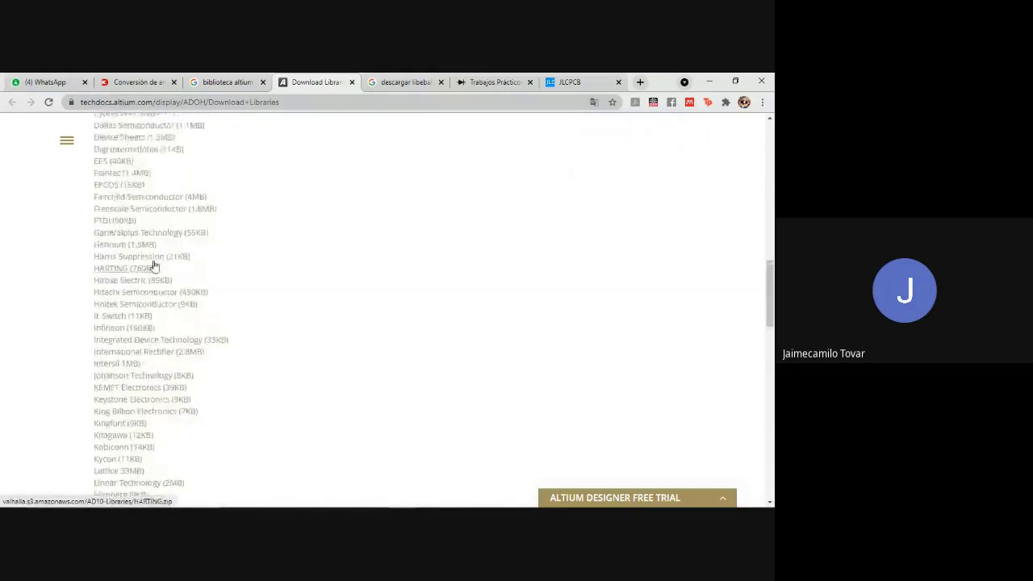
scroll(155, 266, up, 3)
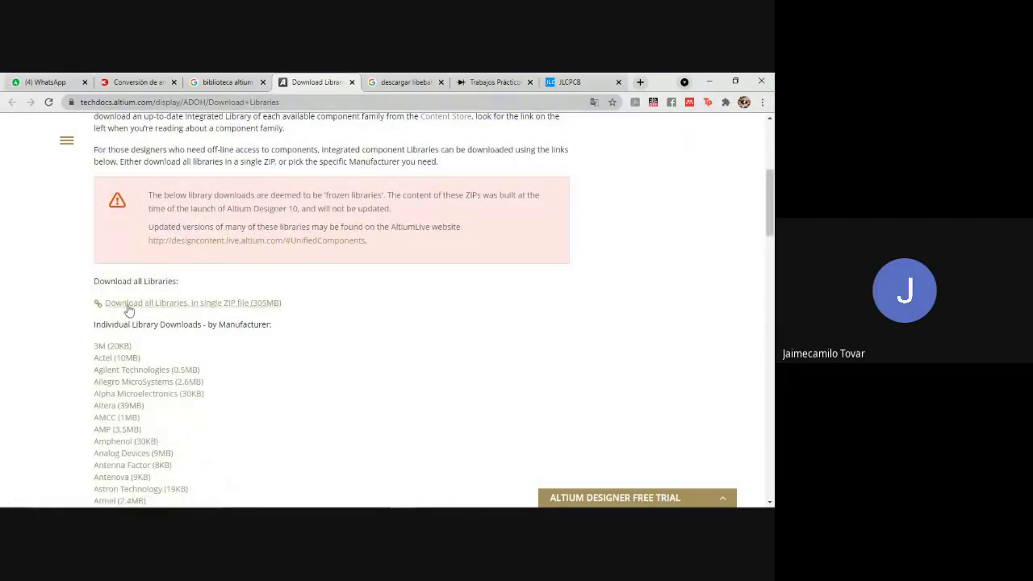
scroll(79, 391, down, 12)
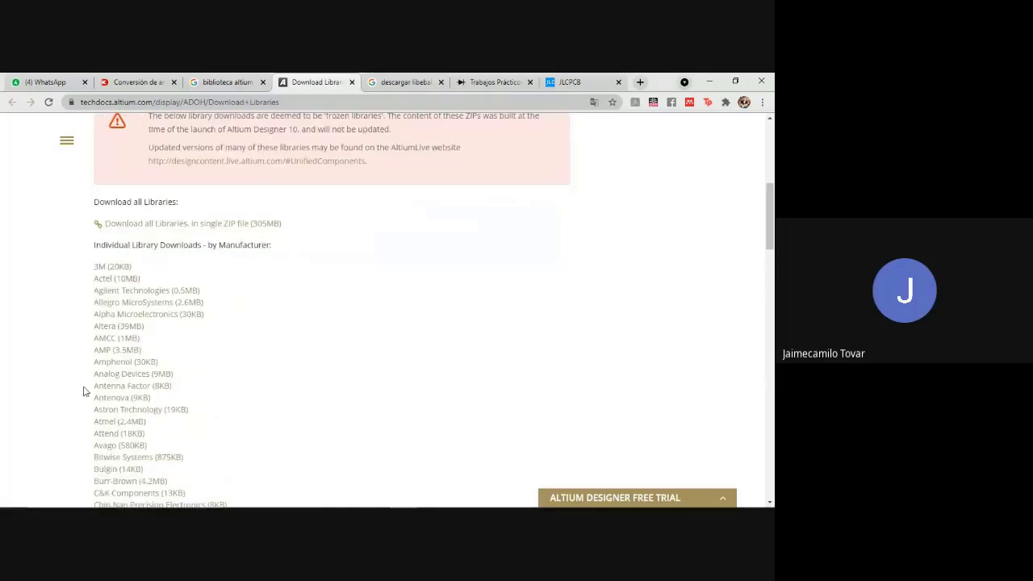
scroll(65, 302, up, 15)
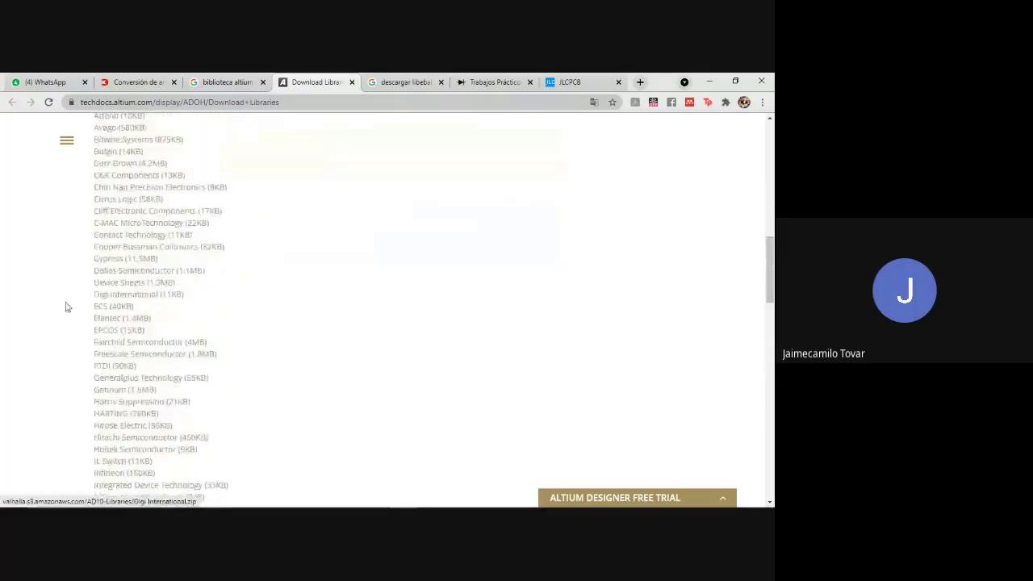
scroll(76, 288, down, 10)
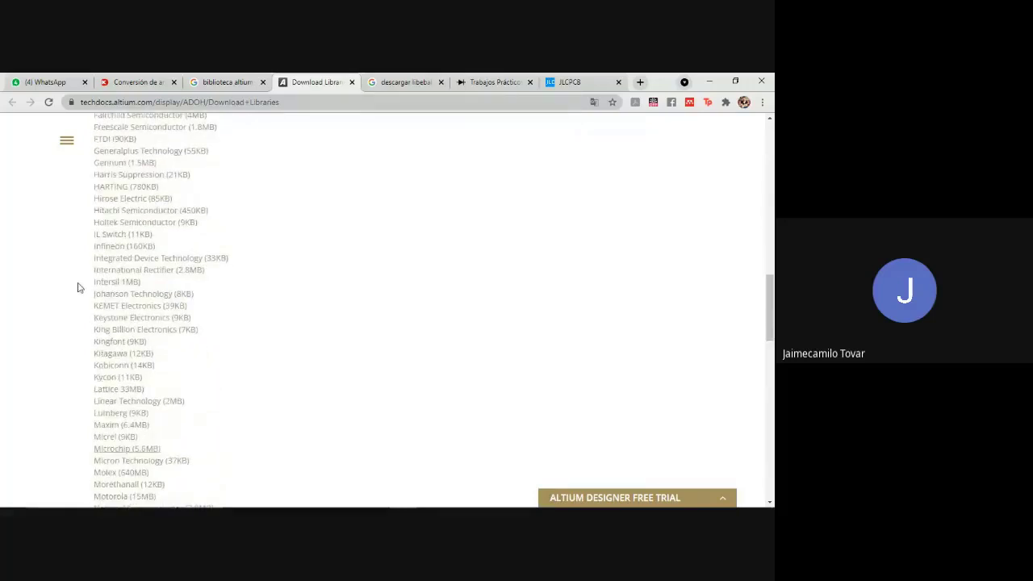
scroll(78, 287, down, 3)
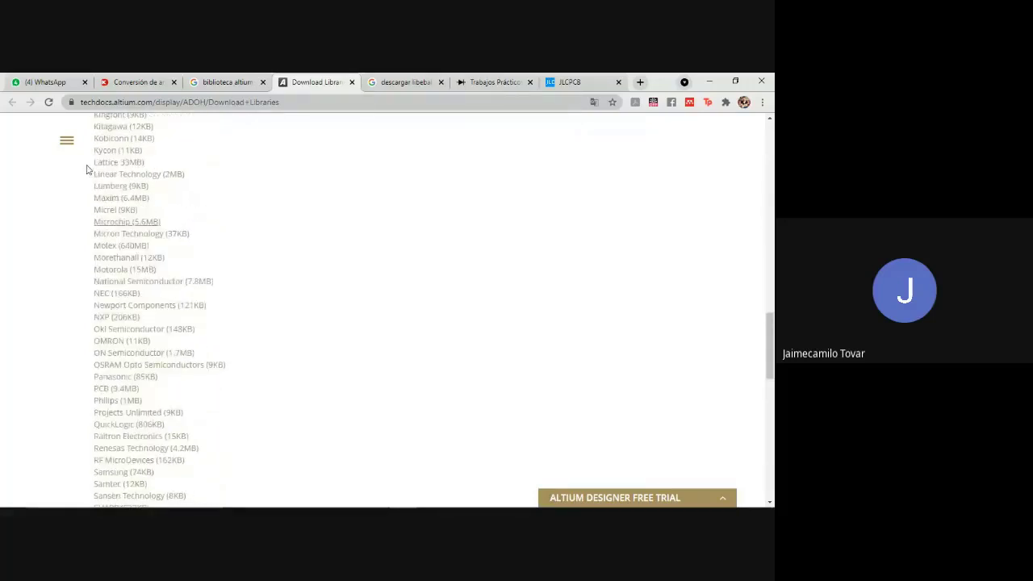
click(117, 166)
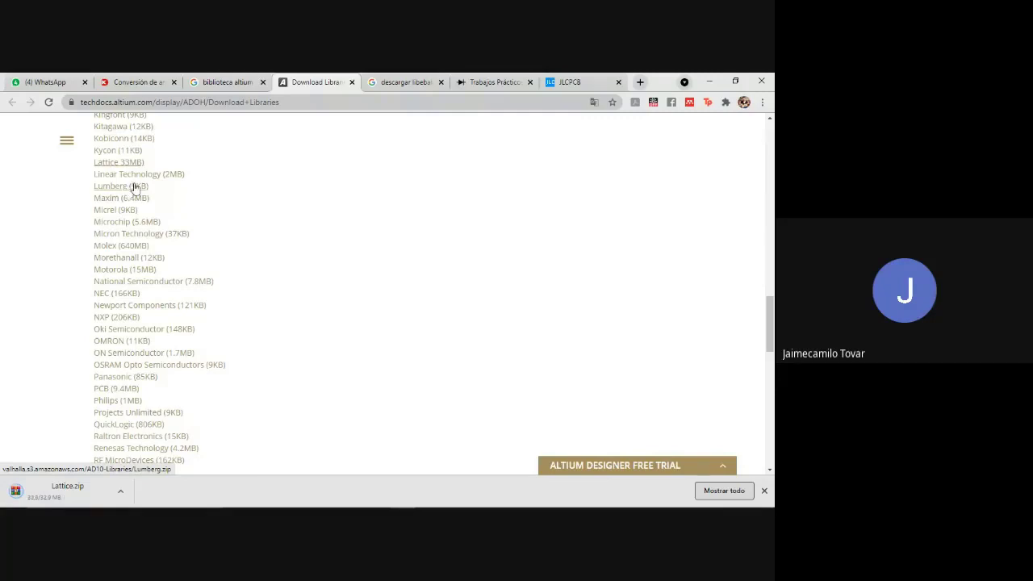
click(121, 498)
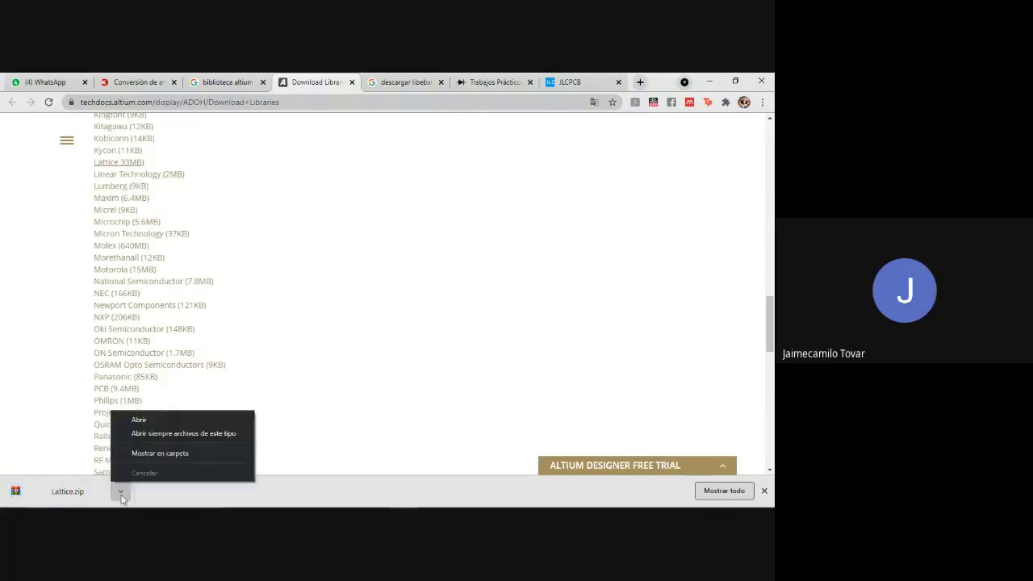
click(160, 449)
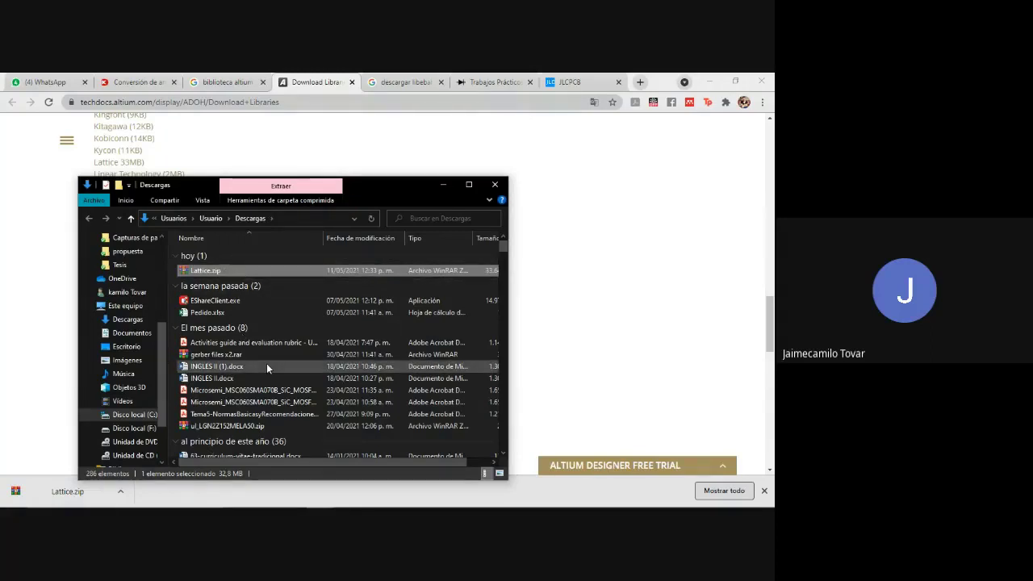
Browse to the librerias altium folder inside Universidad on drive F: and look through its library files
scroll(125, 375, down, 1)
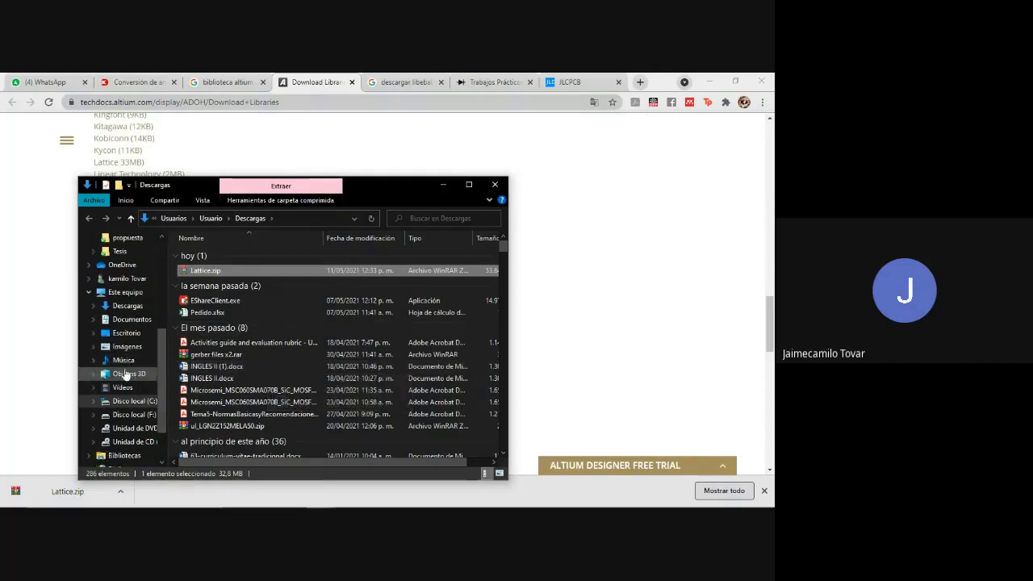
click(139, 414)
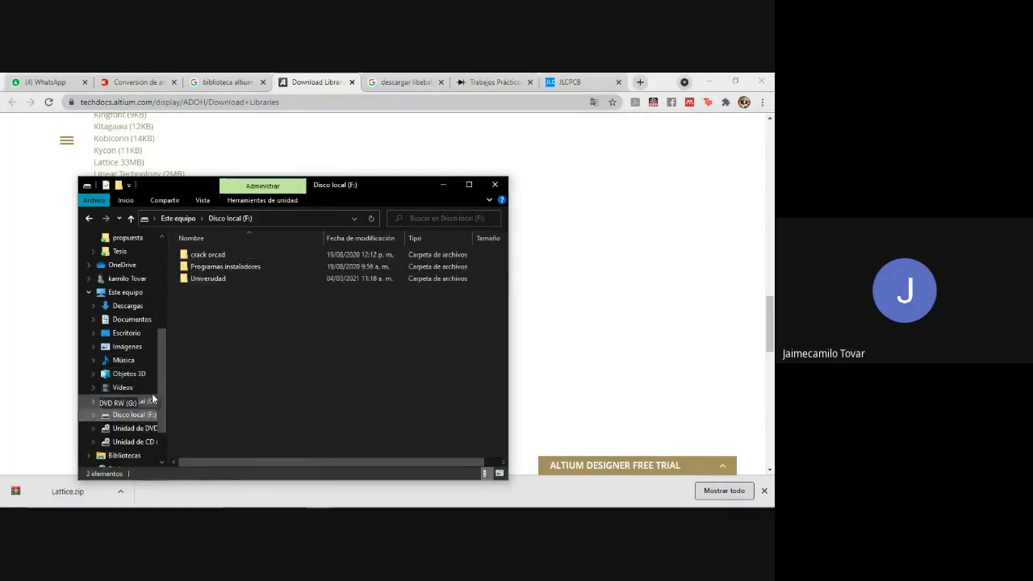
double_click(232, 280)
click(234, 312)
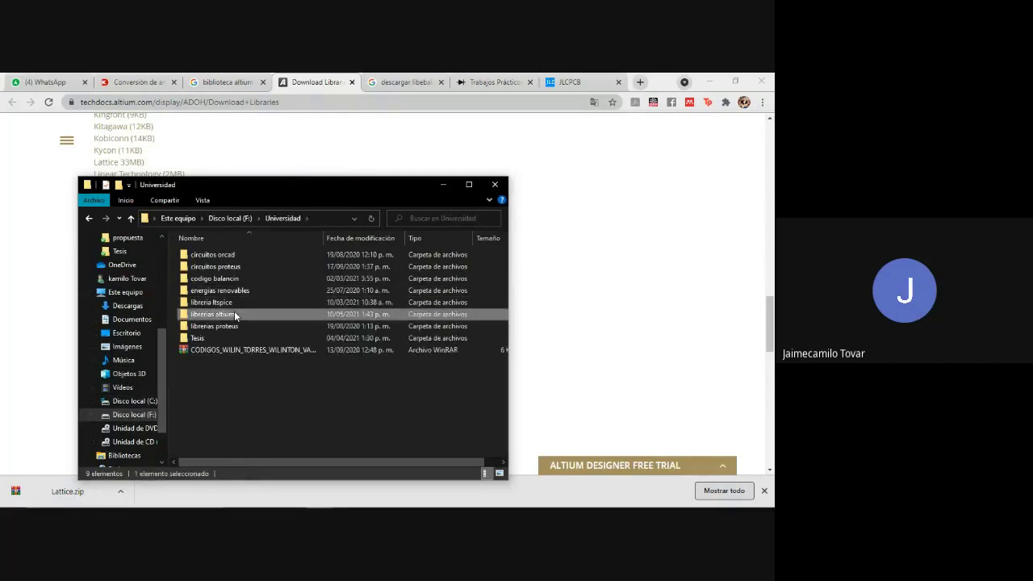
double_click(234, 314)
scroll(290, 343, down, 8)
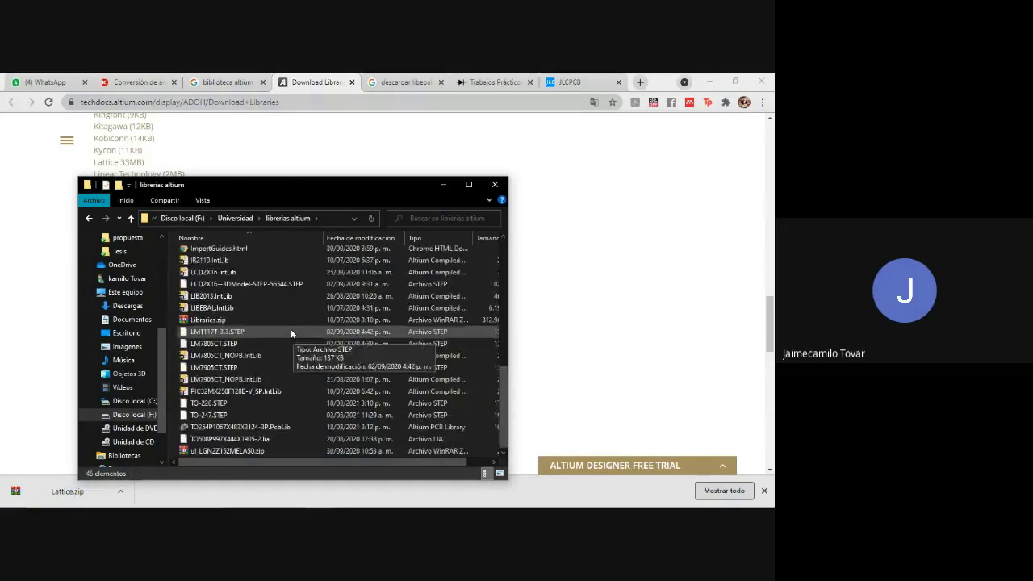
scroll(291, 334, up, 9)
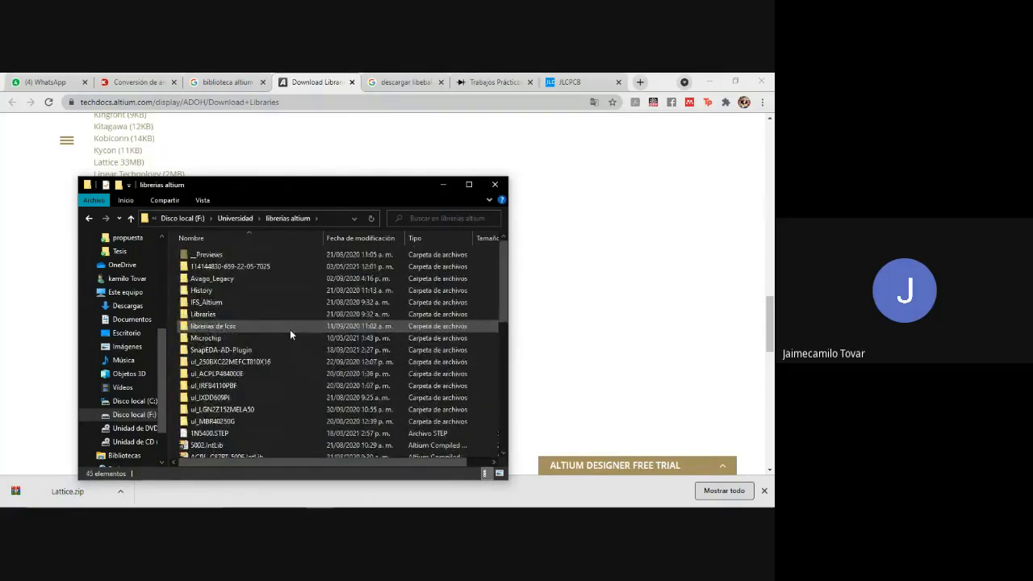
scroll(286, 363, down, 7)
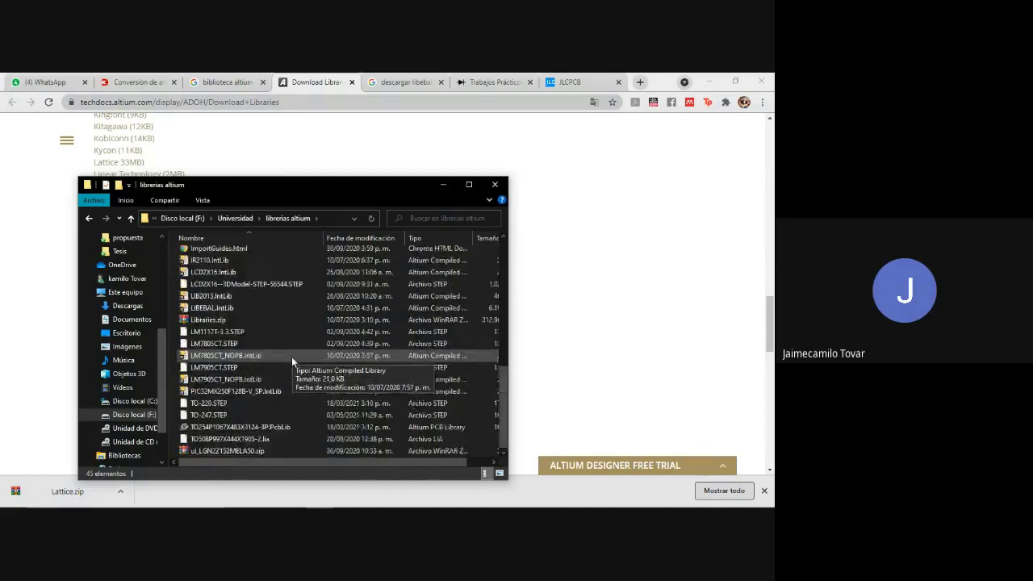
scroll(292, 357, up, 7)
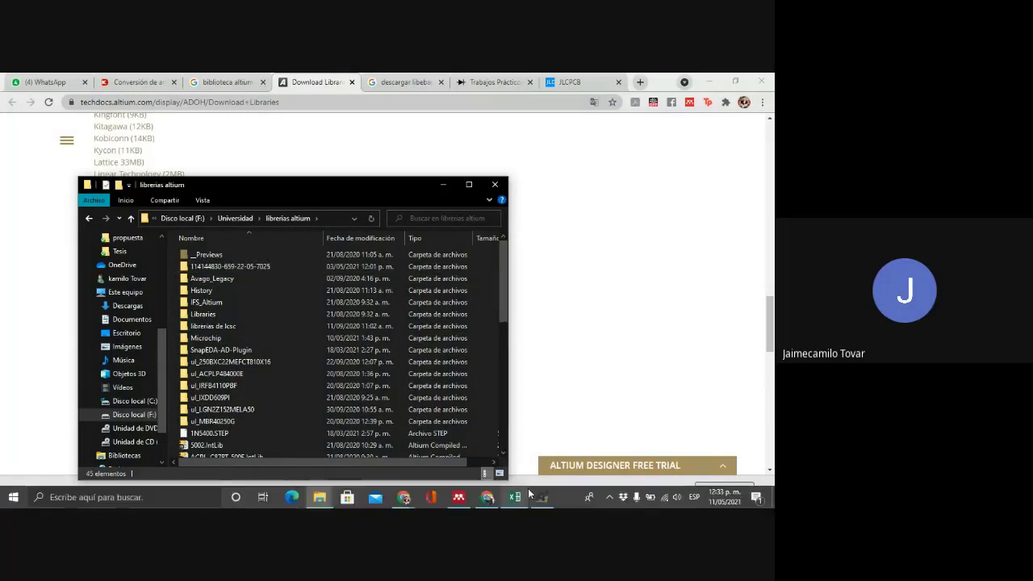
Switch to Altium Designer, open ejemplo_1.SchDoc, and install the LIBEBAL.IntLib integrated library from the librerias altium folder
click(547, 501)
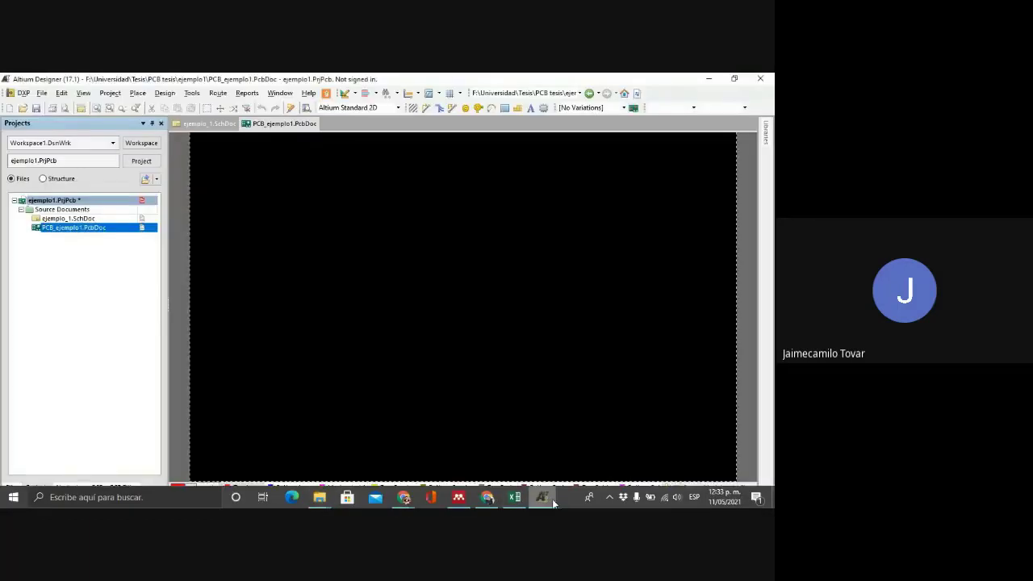
click(88, 218)
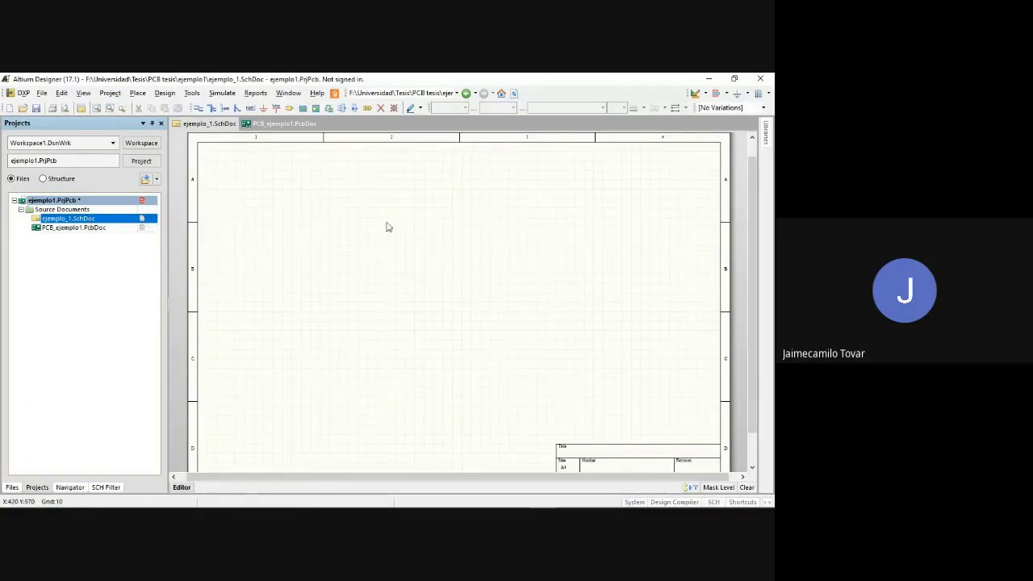
key(alt+Tab)
scroll(294, 342, down, 7)
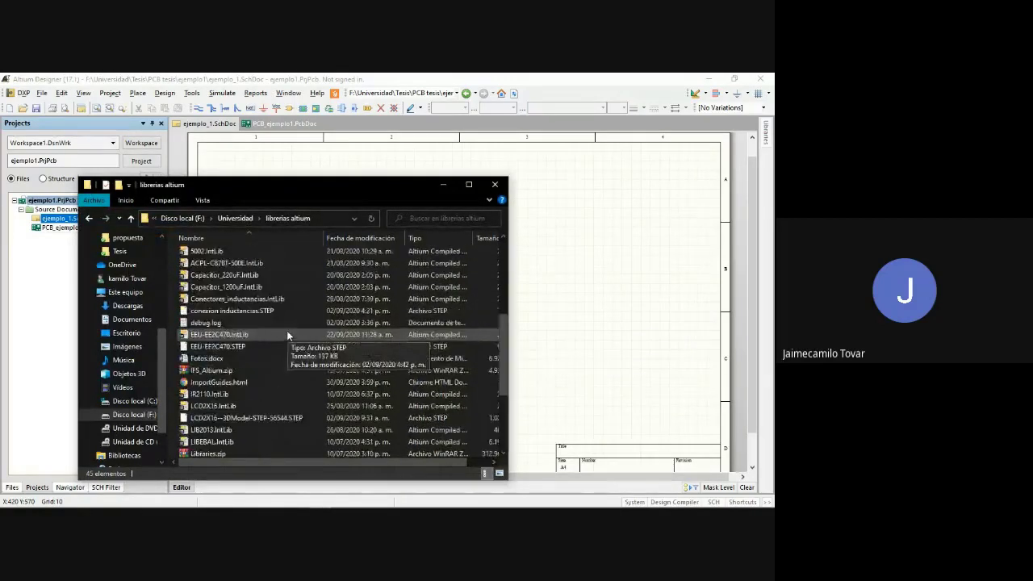
scroll(287, 332, up, 2)
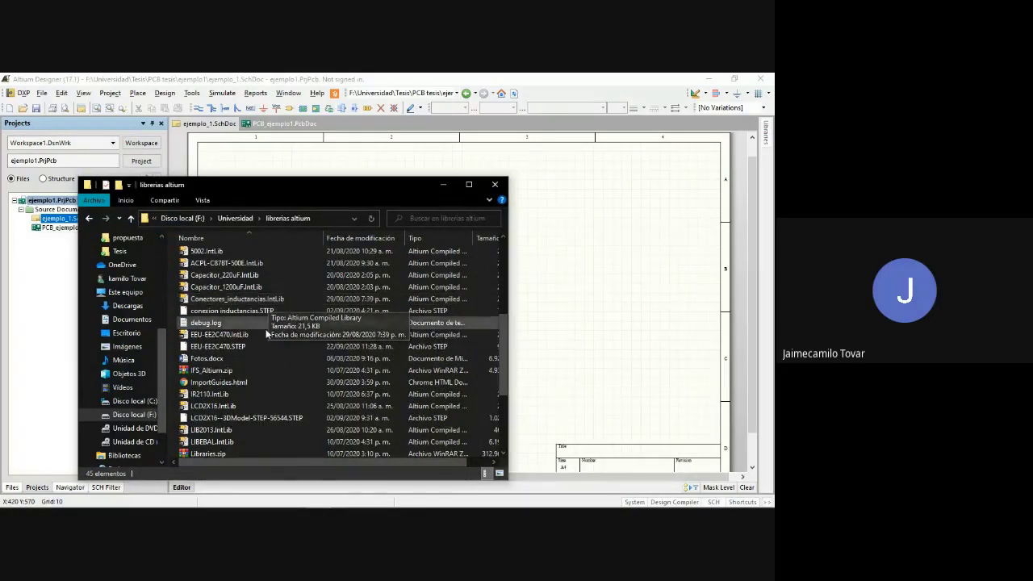
scroll(279, 323, down, 4)
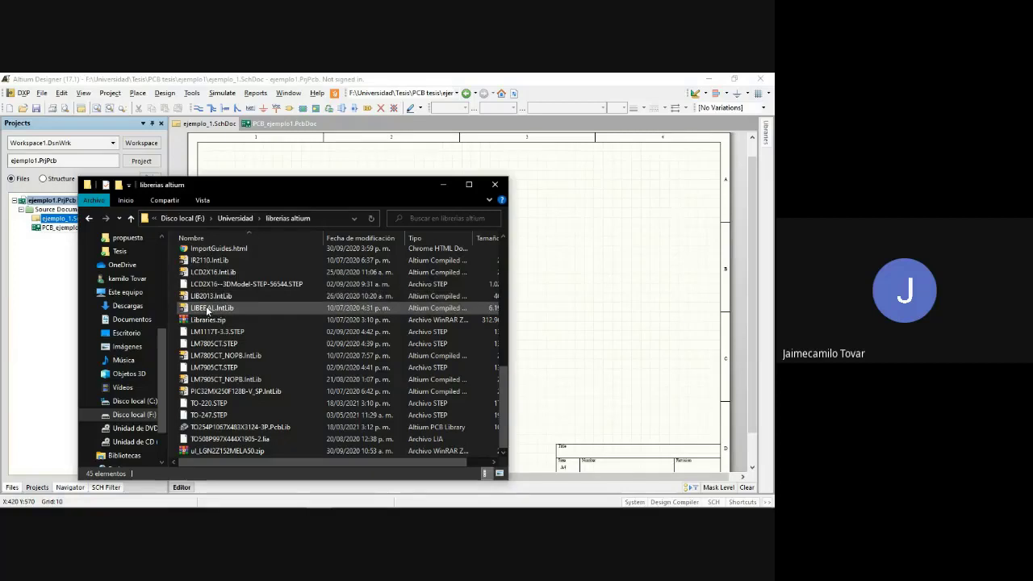
drag(243, 310, 465, 264)
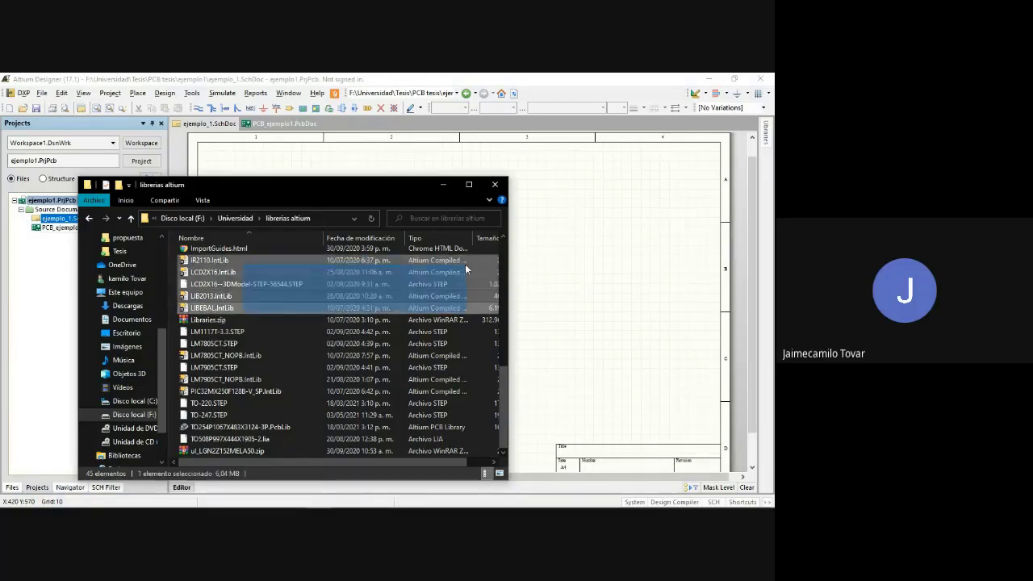
click(250, 308)
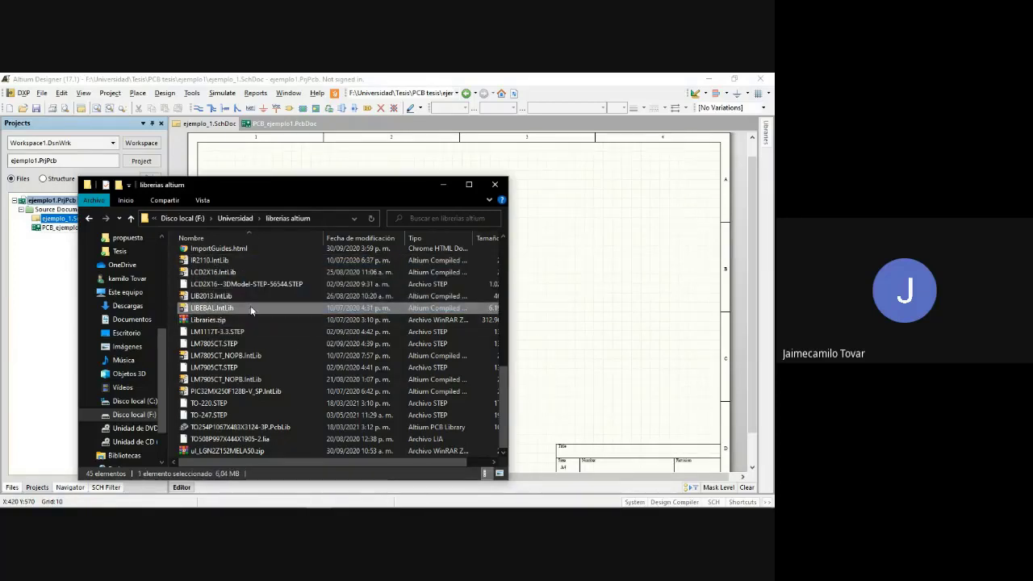
click(557, 275)
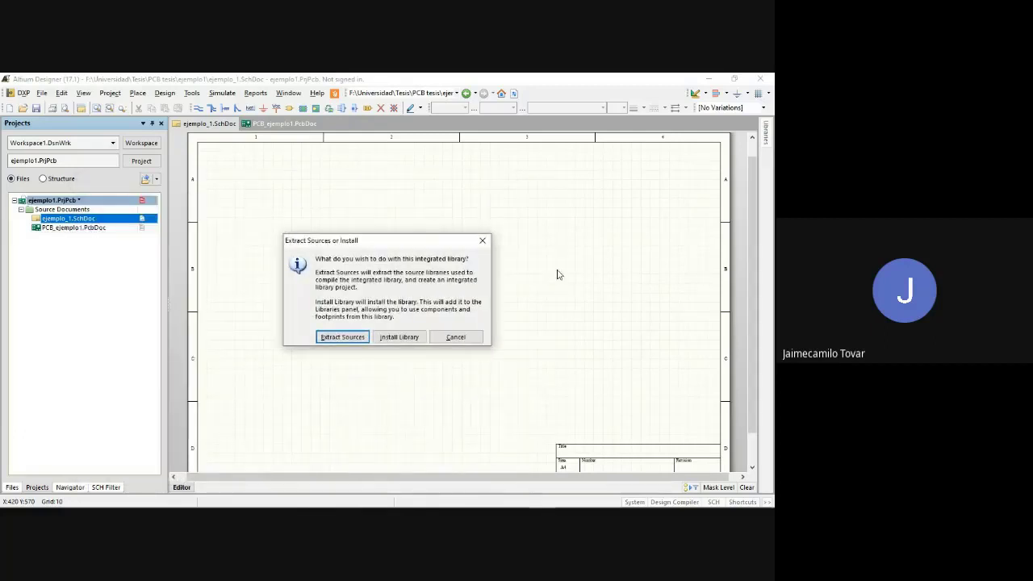
click(402, 339)
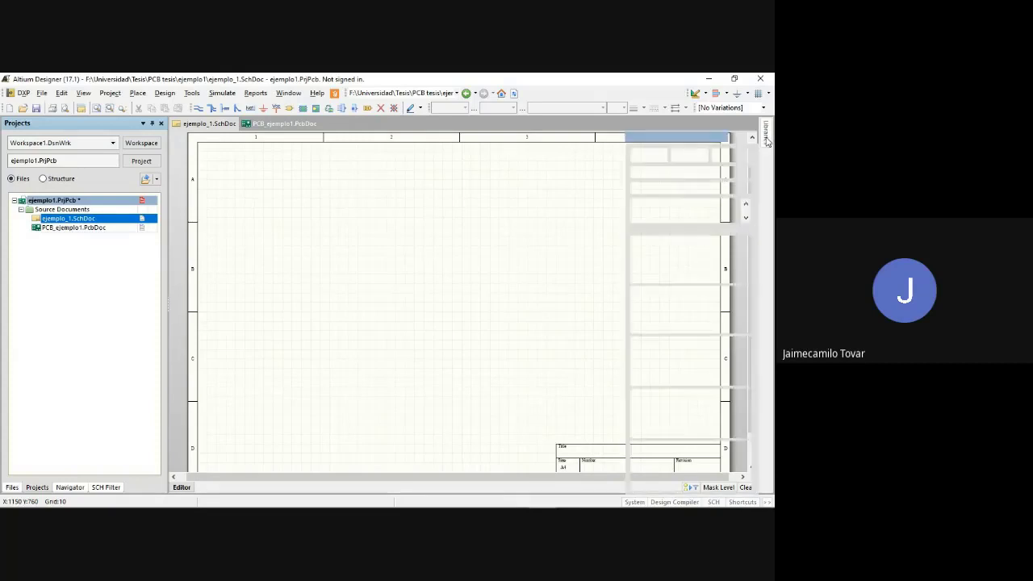
Examine the LIBEBAL.IntLib components in the Libraries panel and check where that panel can be enabled among the system workspace panels
mouse_move(767, 142)
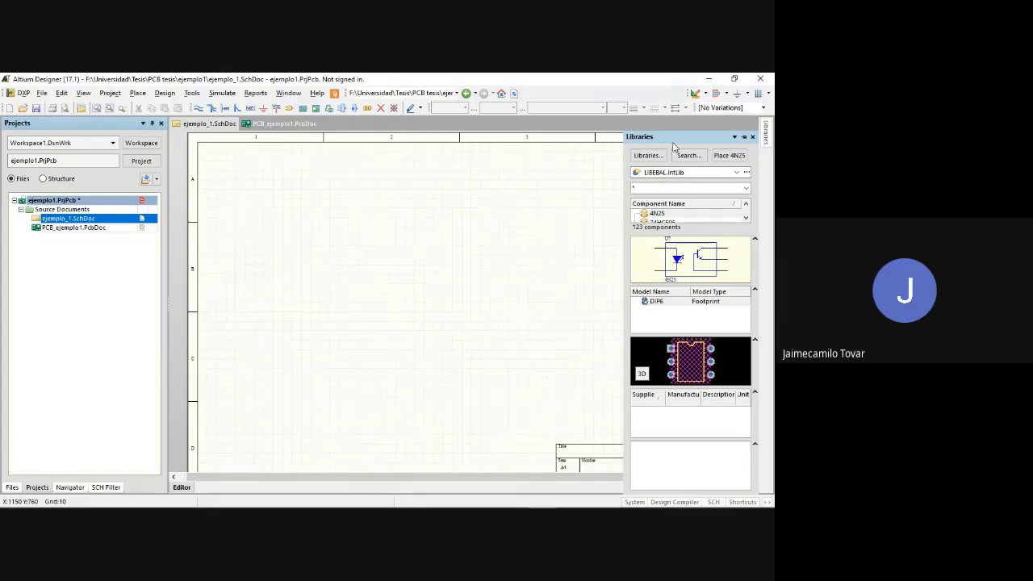
click(319, 184)
click(84, 94)
click(84, 94)
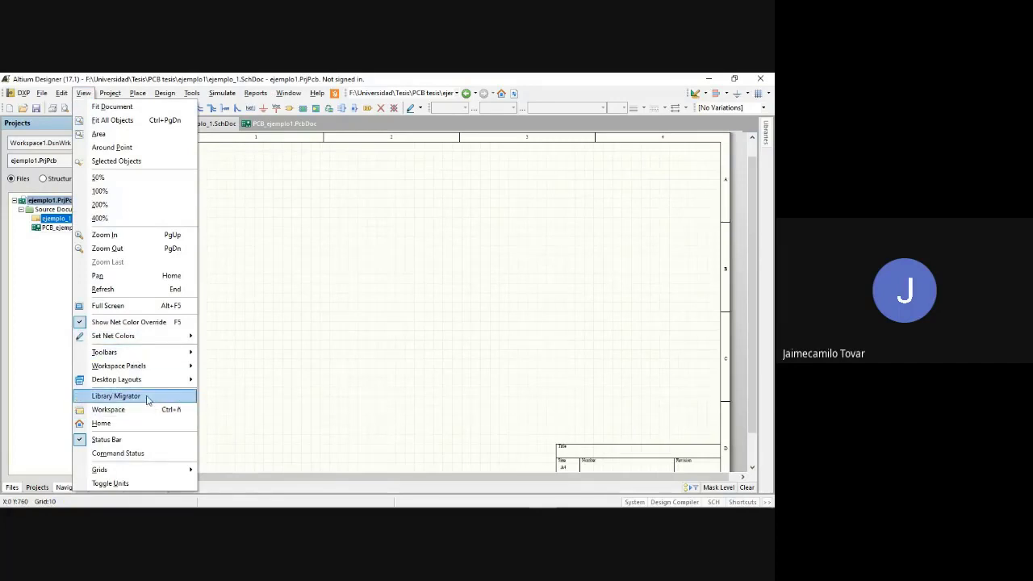
mouse_move(155, 369)
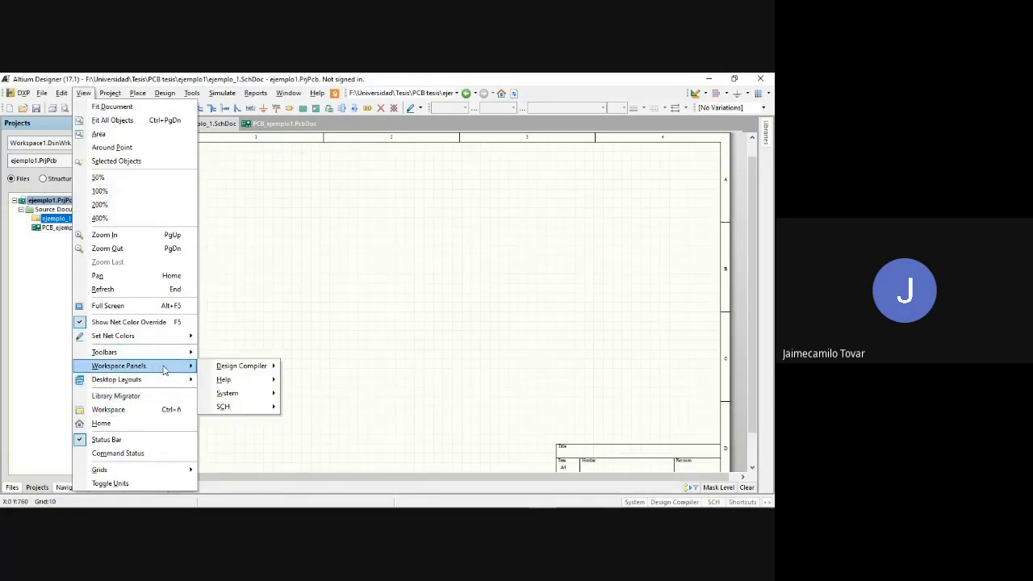
mouse_move(220, 394)
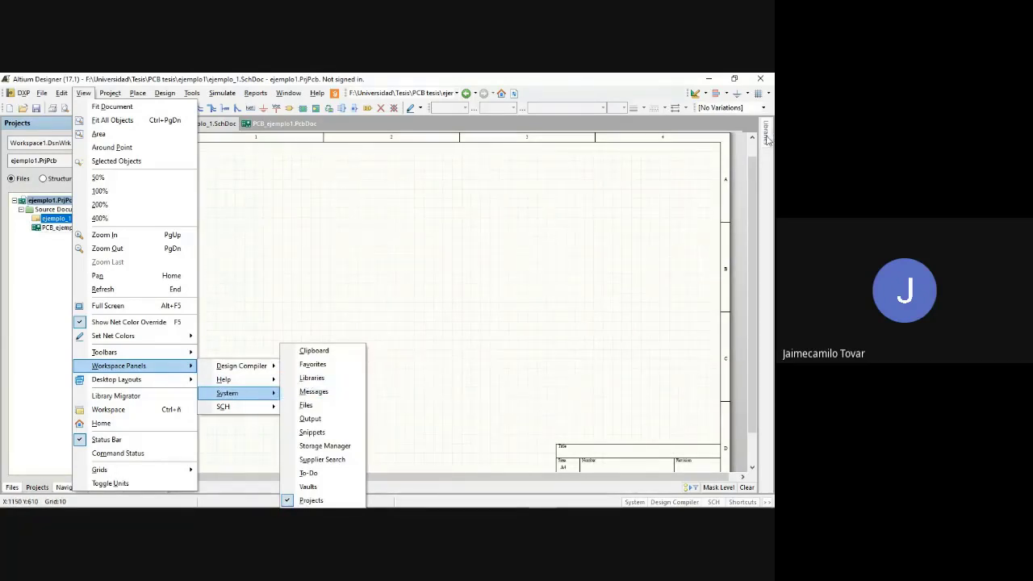
Install the Molex Serial Bus Mini USB.IntLib library from file, from the Molex folder of the AD17 libraries
mouse_move(768, 139)
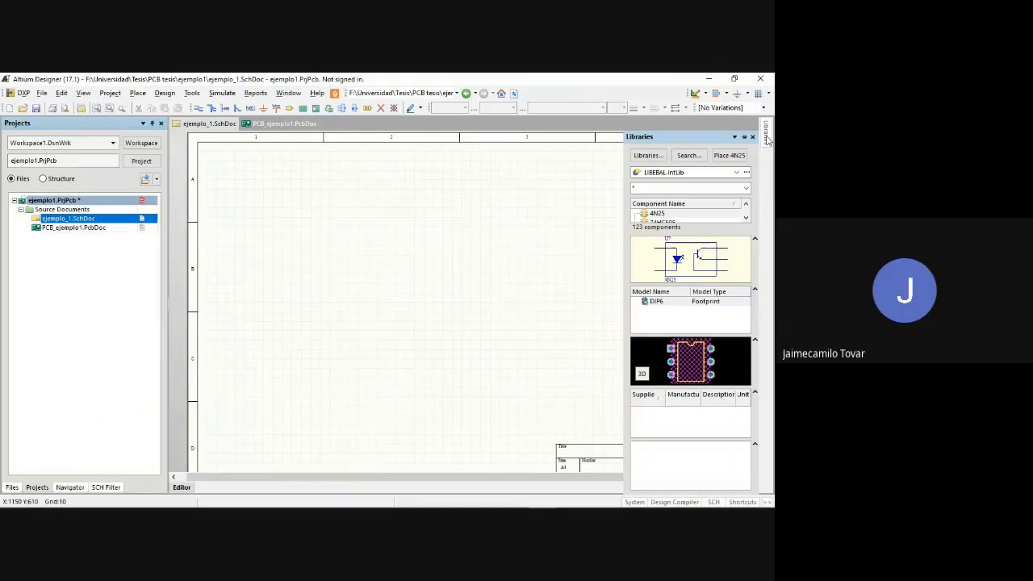
click(648, 155)
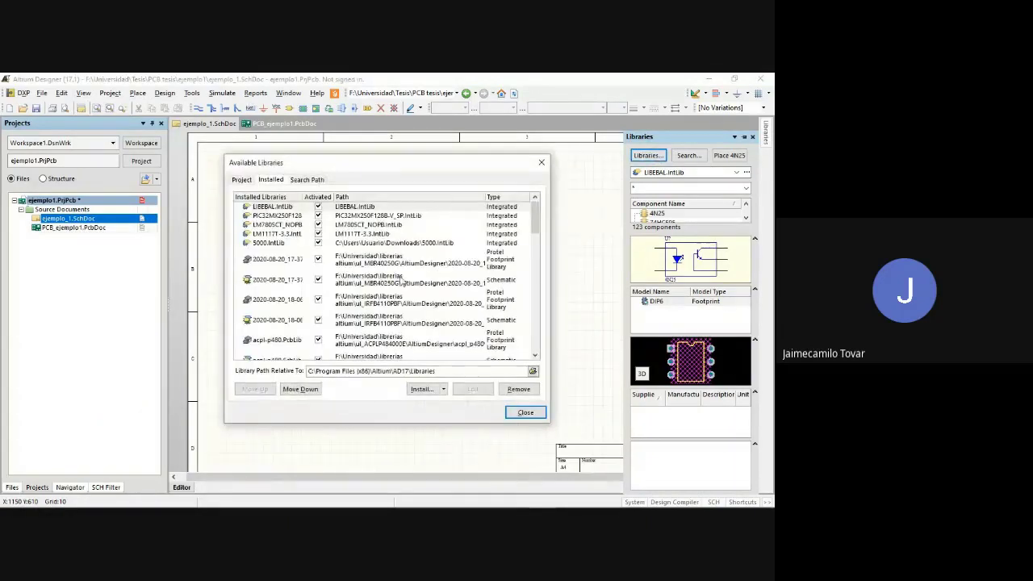
scroll(364, 291, down, 10)
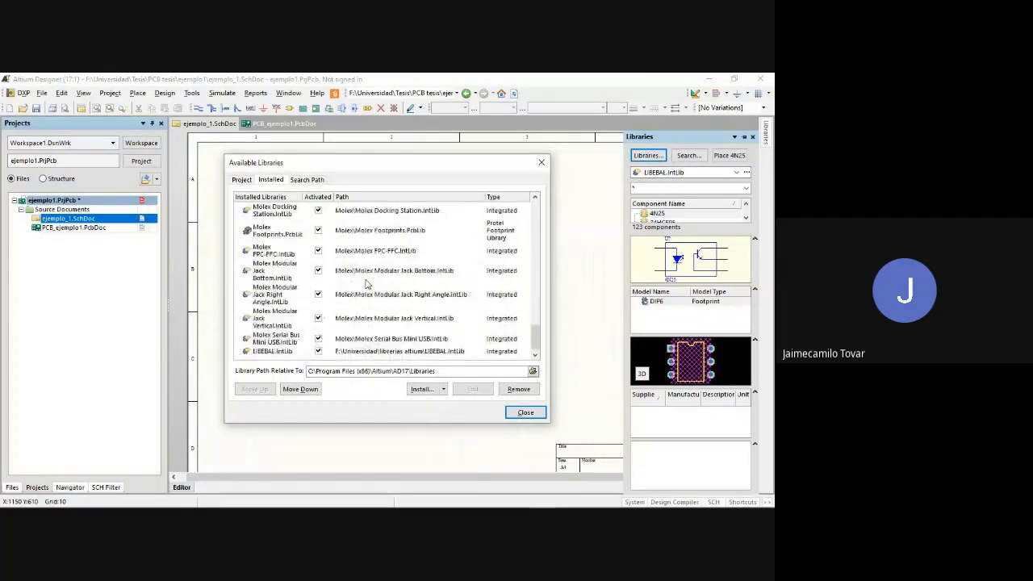
scroll(367, 286, up, 5)
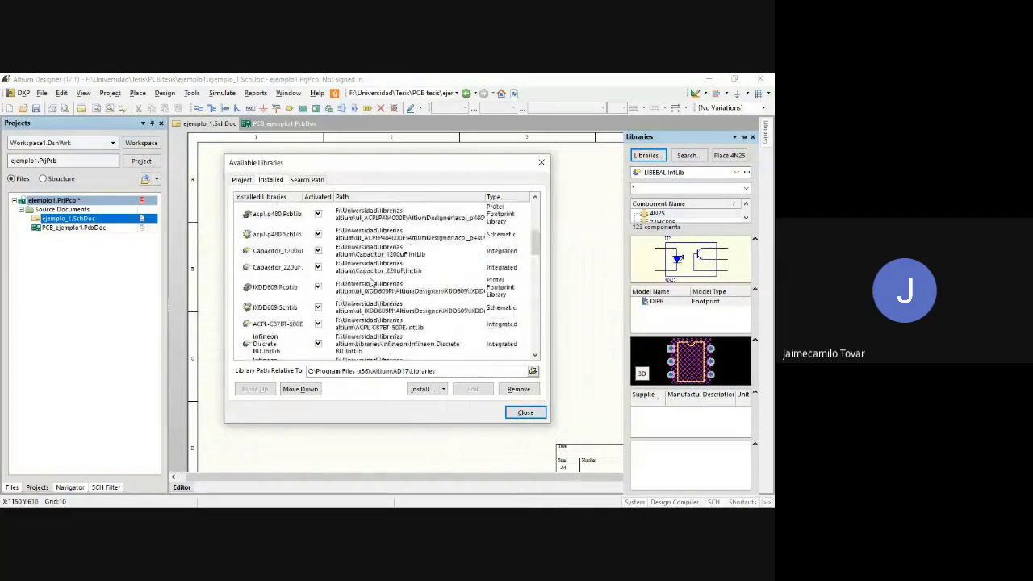
click(429, 390)
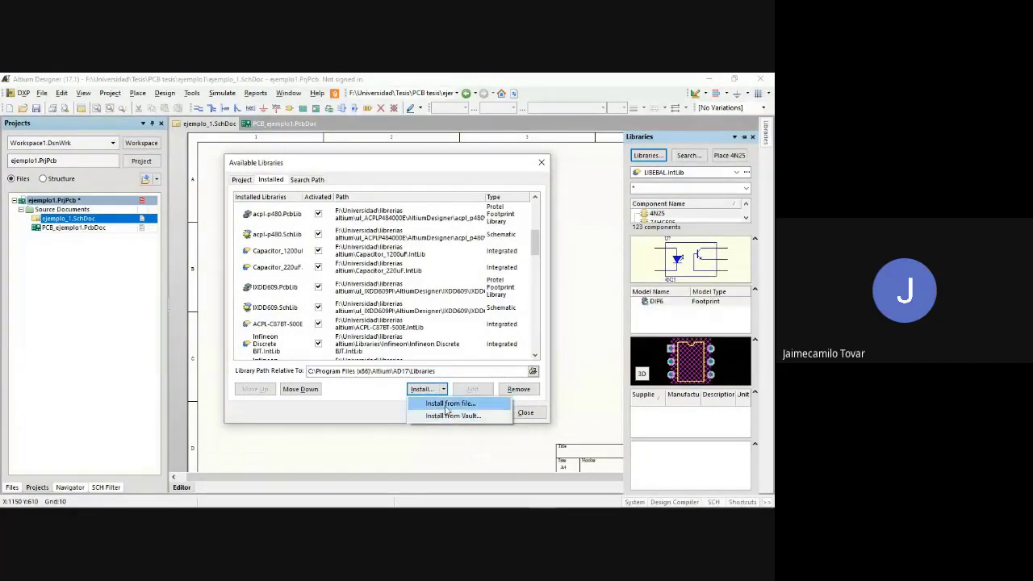
click(444, 405)
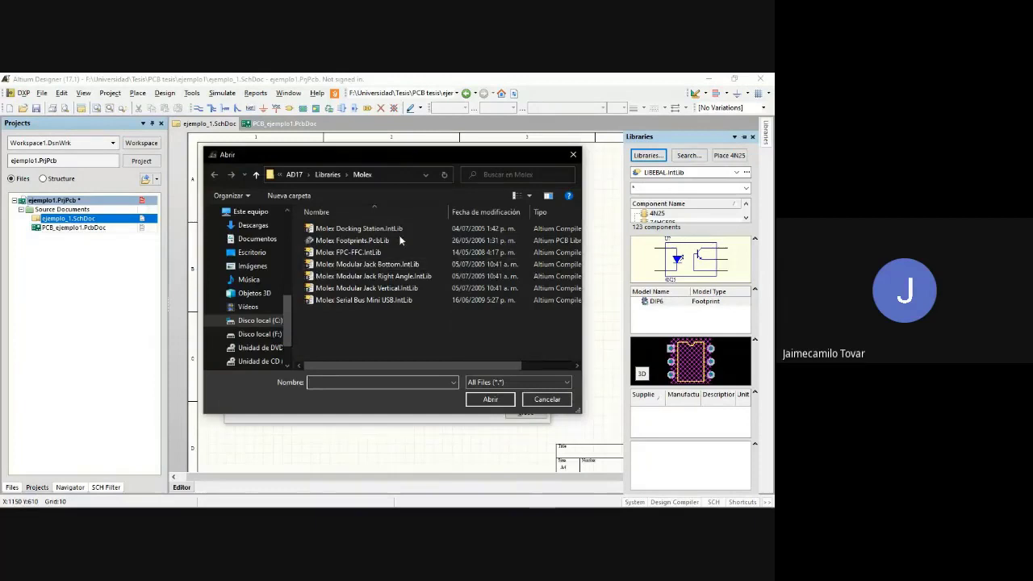
click(369, 301)
click(488, 400)
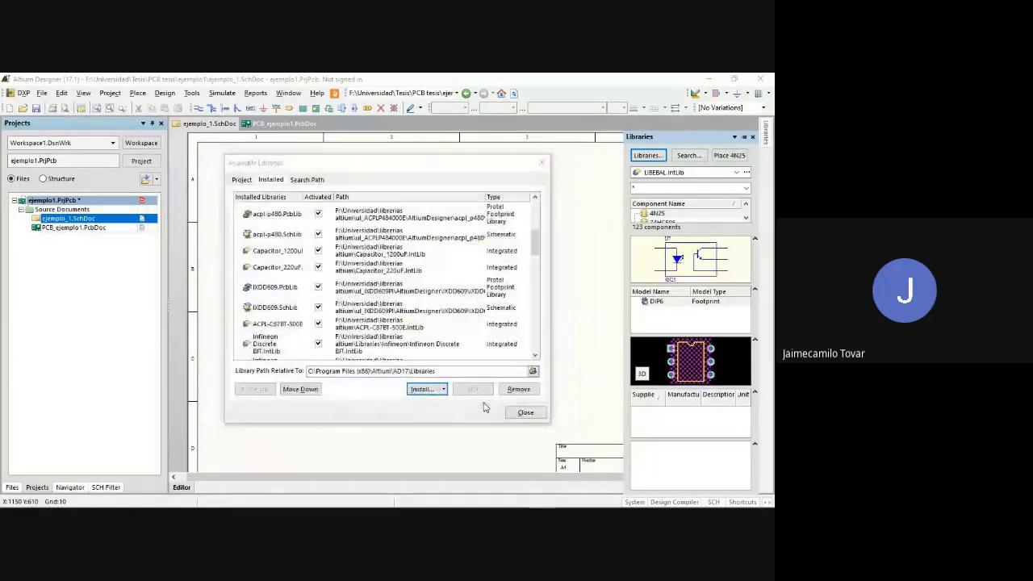
Check the list of installed libraries for the Molex and LIBEBAL entries and close the available libraries dialog
scroll(371, 284, up, 6)
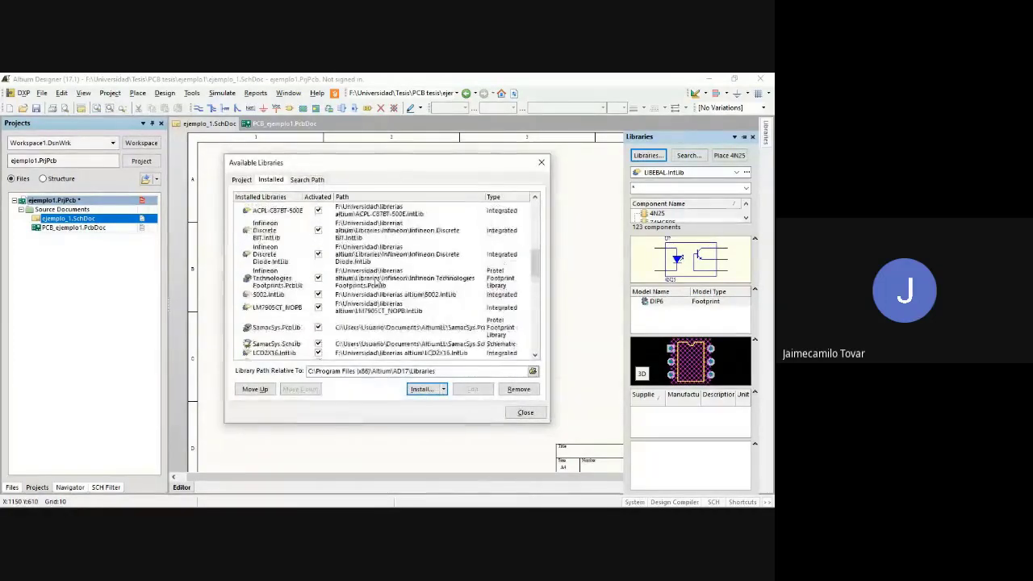
scroll(377, 282, down, 4)
scroll(384, 279, down, 5)
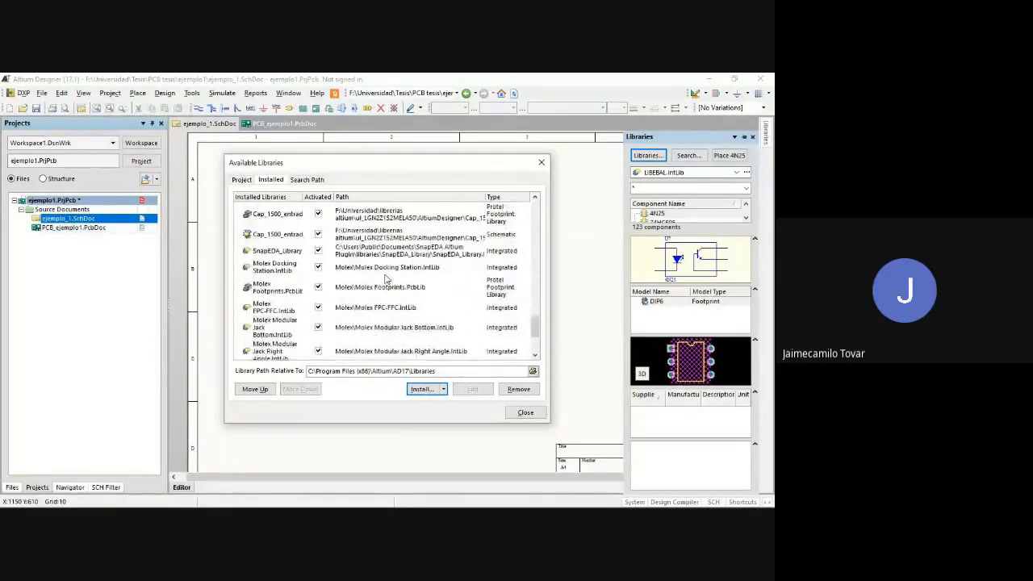
scroll(386, 278, down, 3)
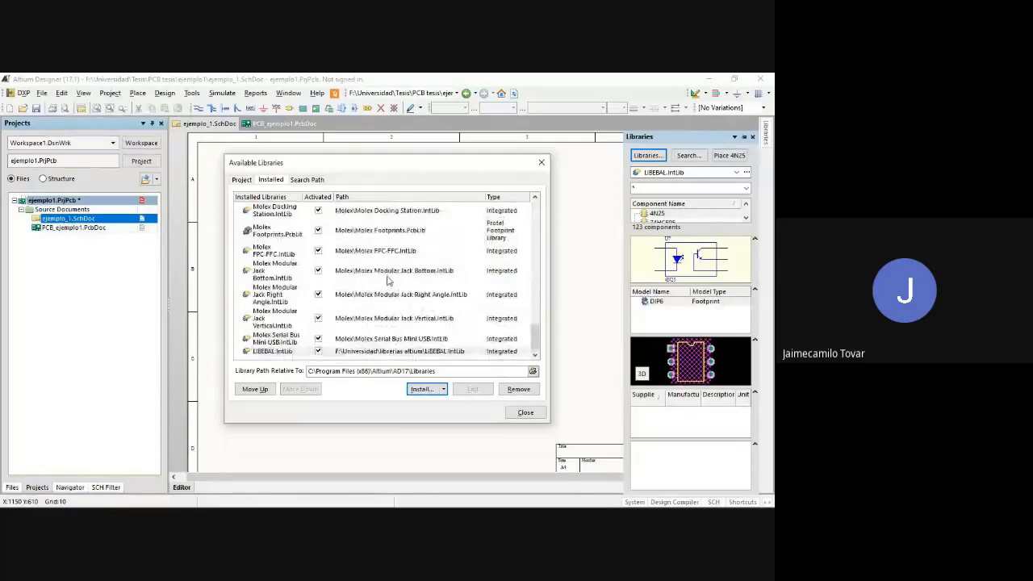
click(520, 415)
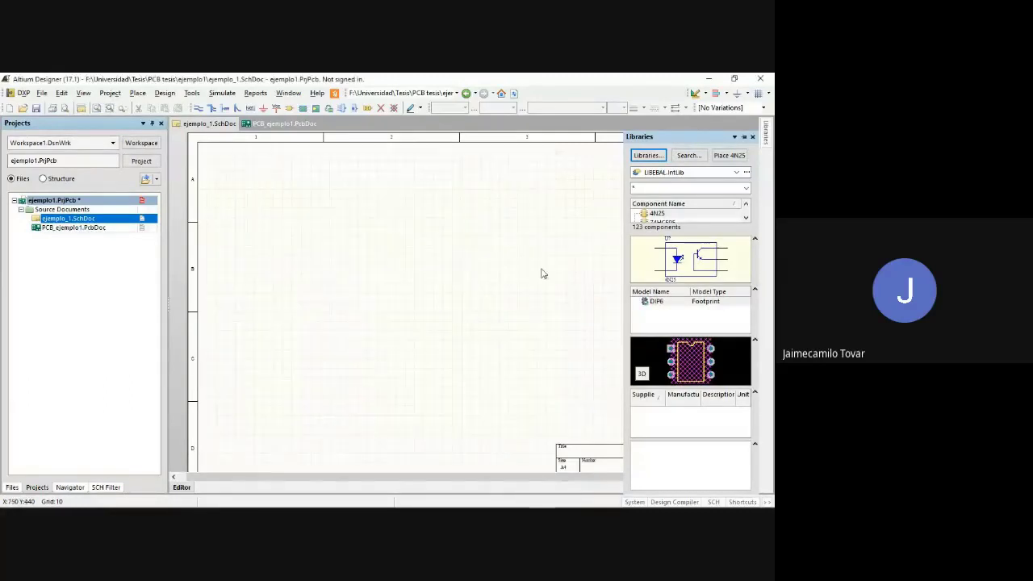
right_click(482, 254)
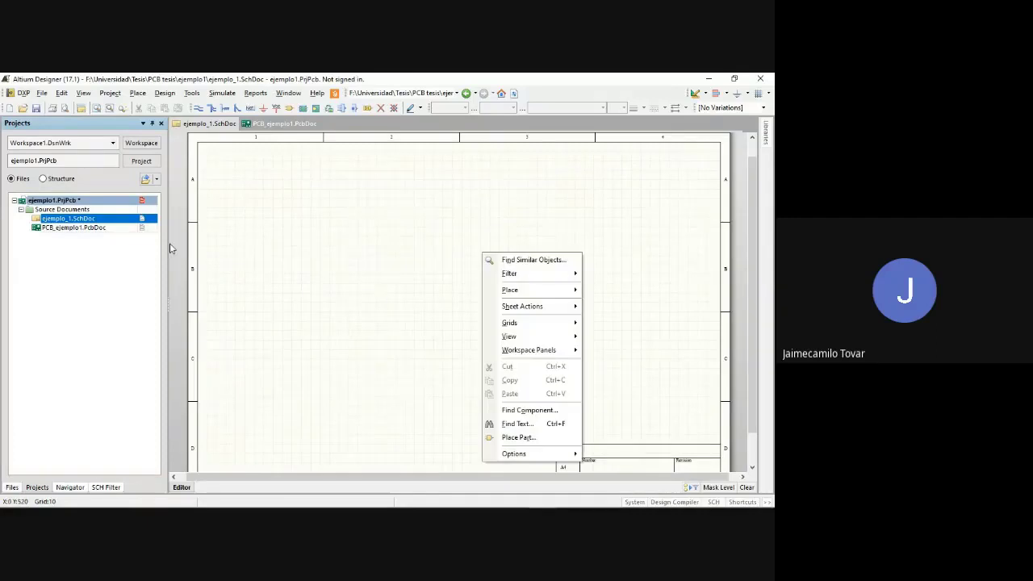
click(189, 272)
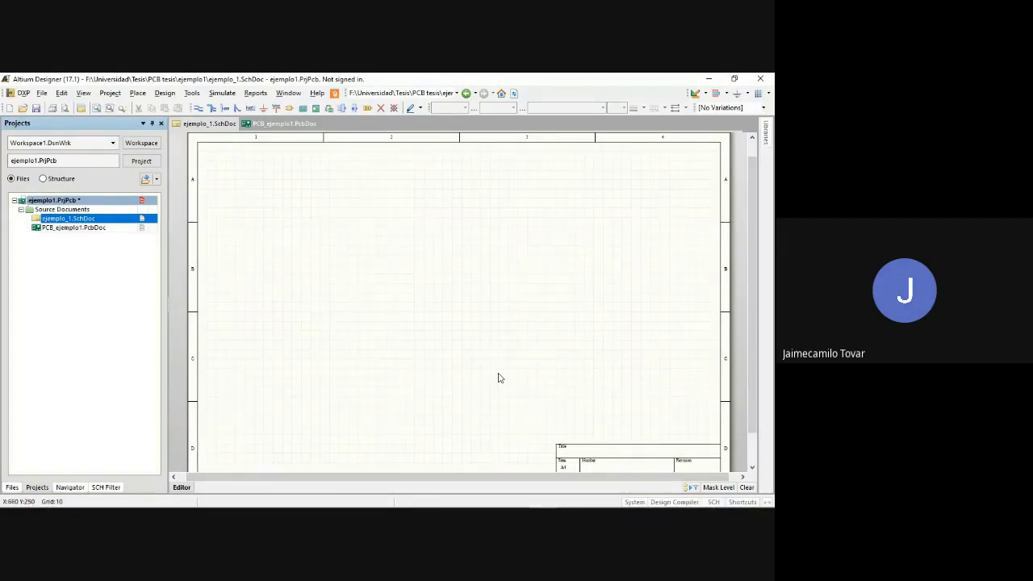
Filter the LIBEBAL.IntLib components by "cap" and compare the symbols and footprints of CAP and CAPPOL
click(770, 137)
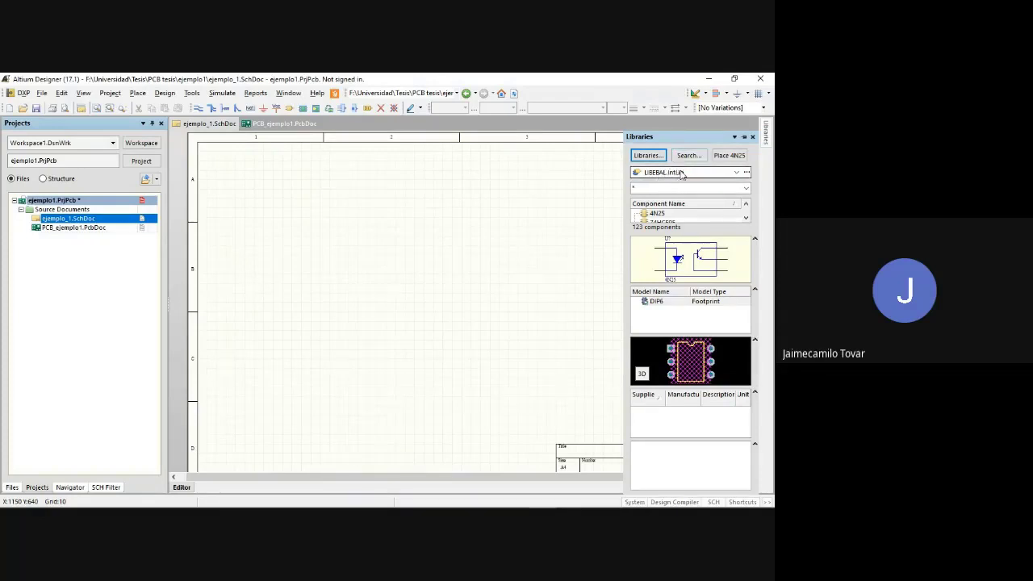
click(737, 174)
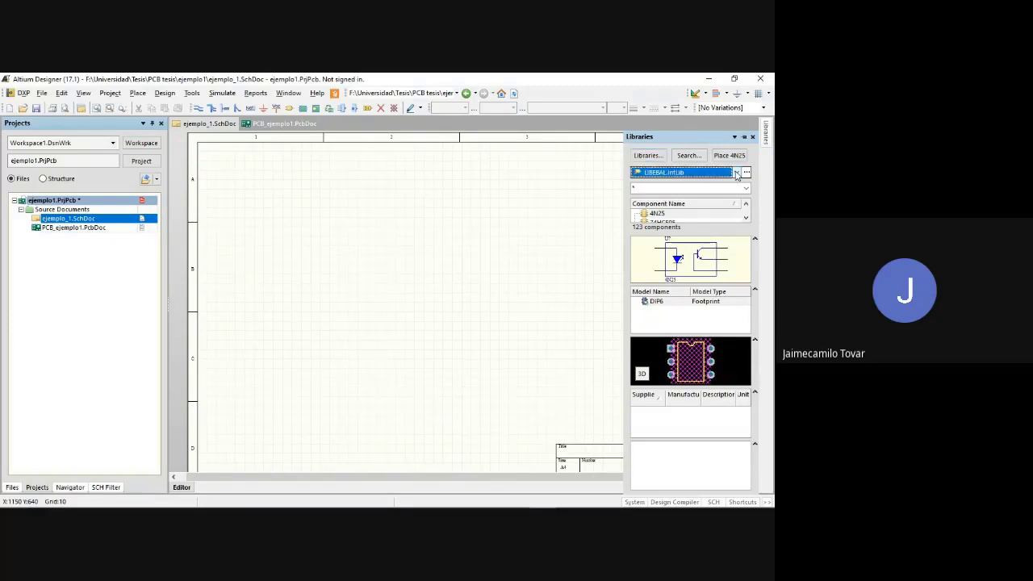
click(689, 187)
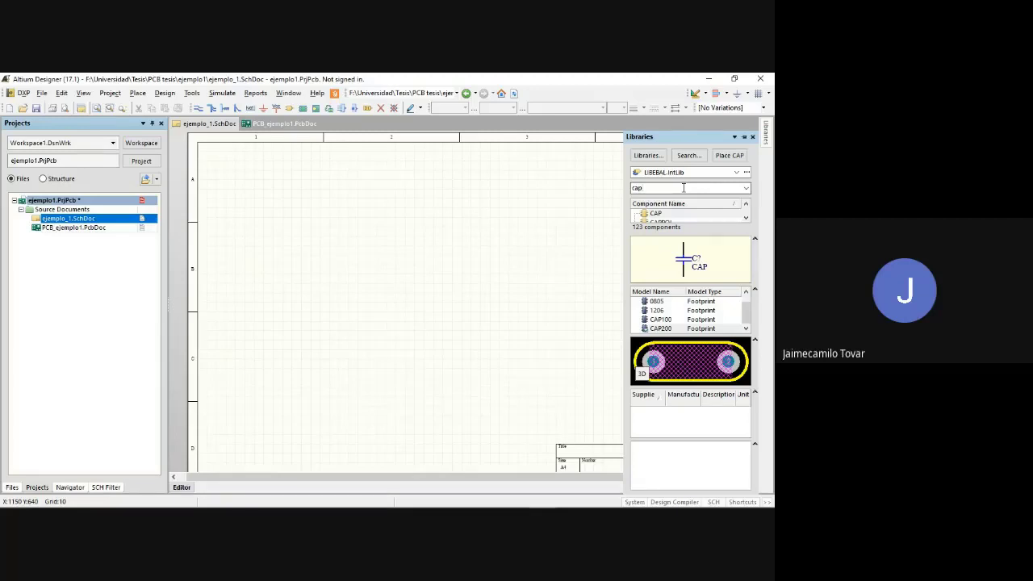
click(746, 217)
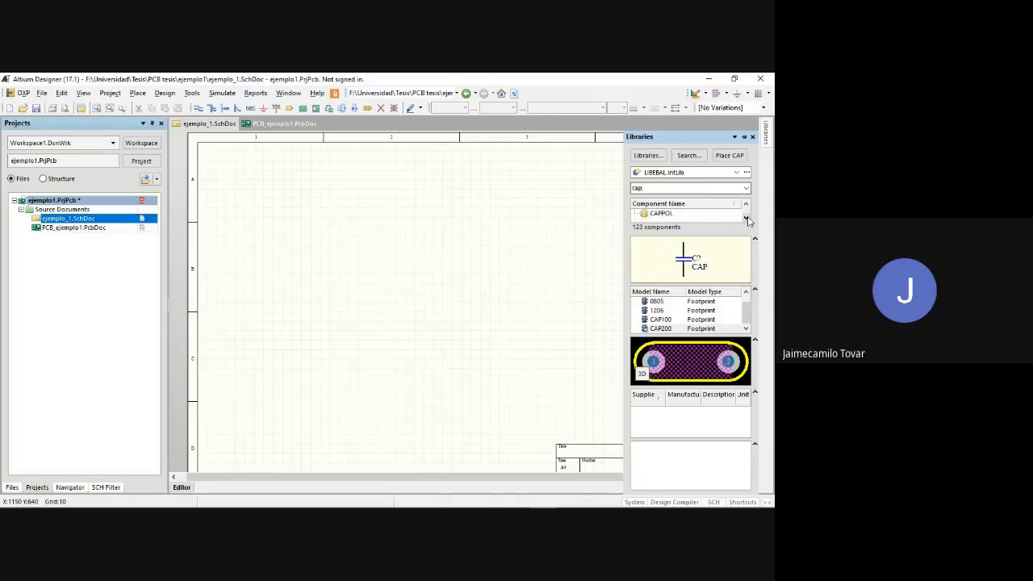
click(669, 215)
key(Up)
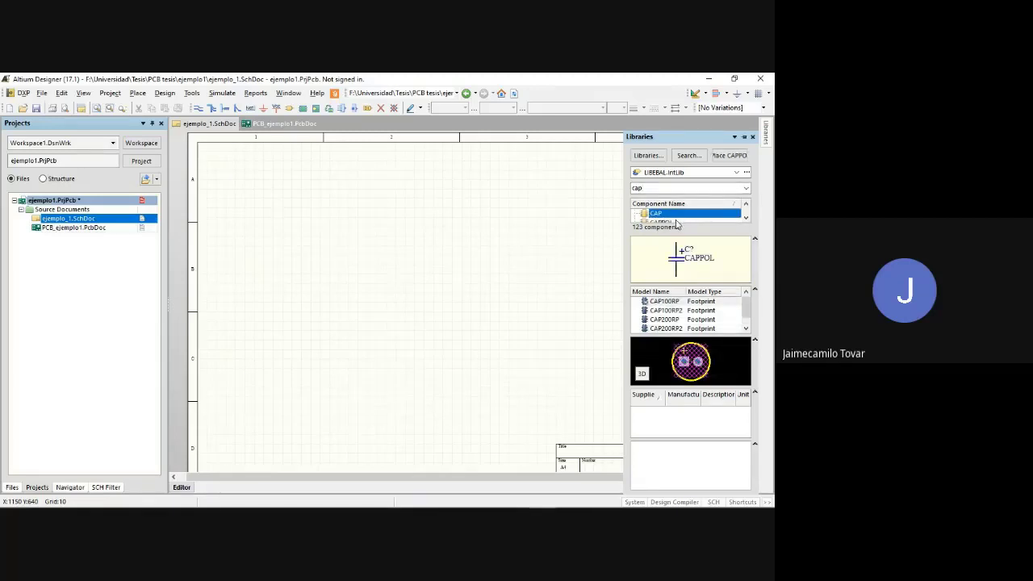
key(Down)
key(Up)
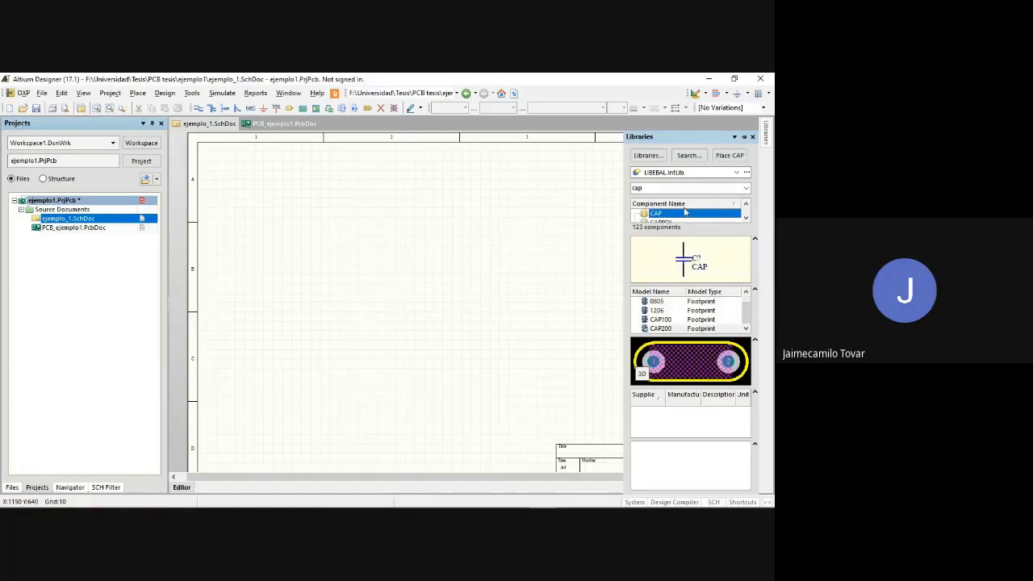
Place several CAP capacitors with the 0805 footprint in the schematic and delete them all again
click(659, 302)
double_click(659, 302)
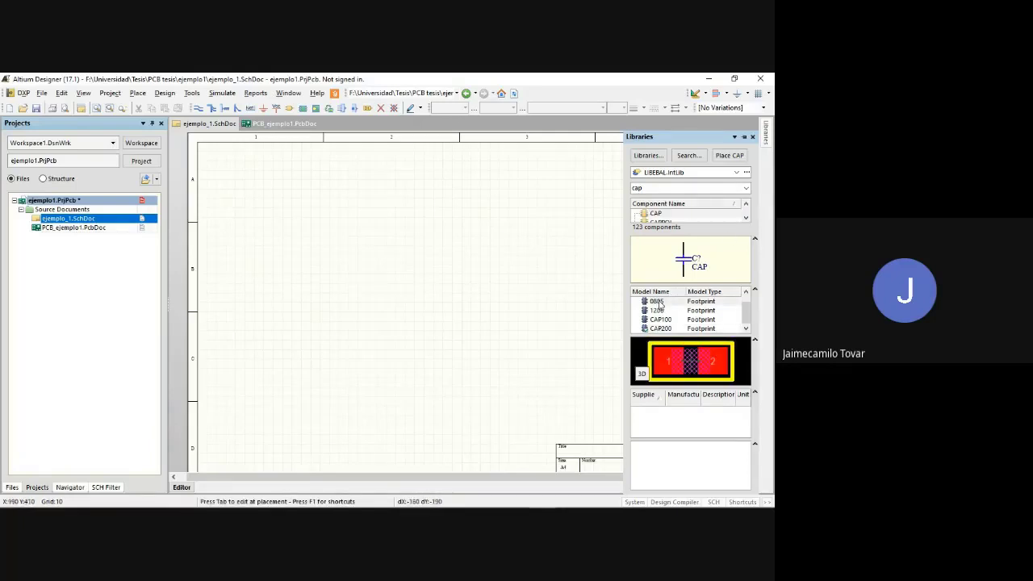
key(End)
key(Home)
key(Left)
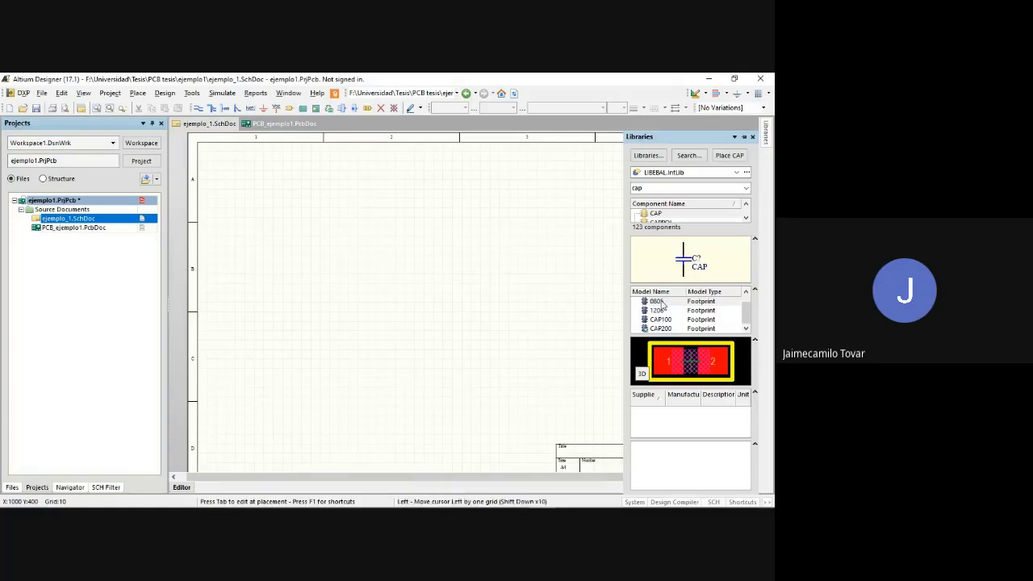
key(Right)
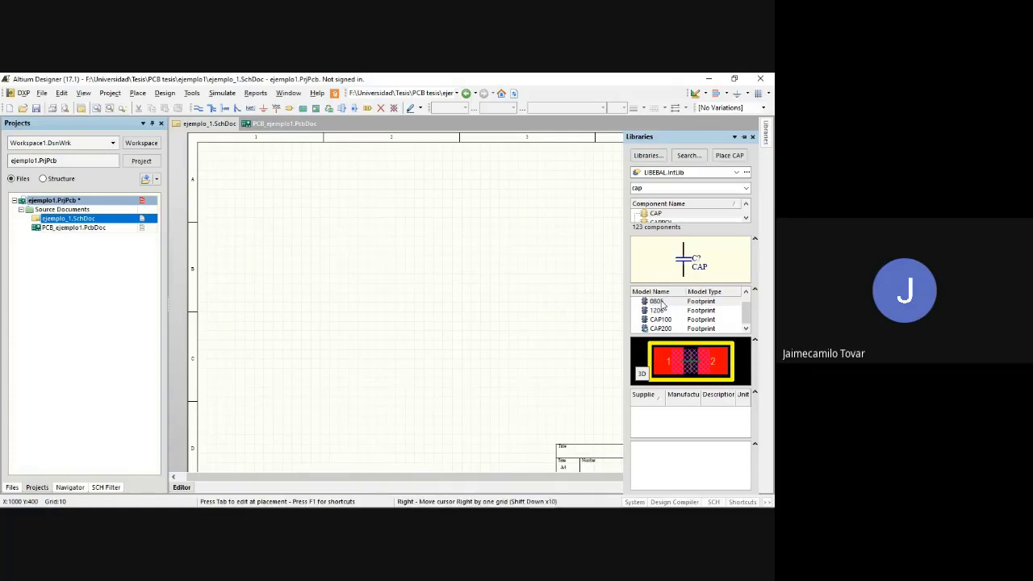
key(Up)
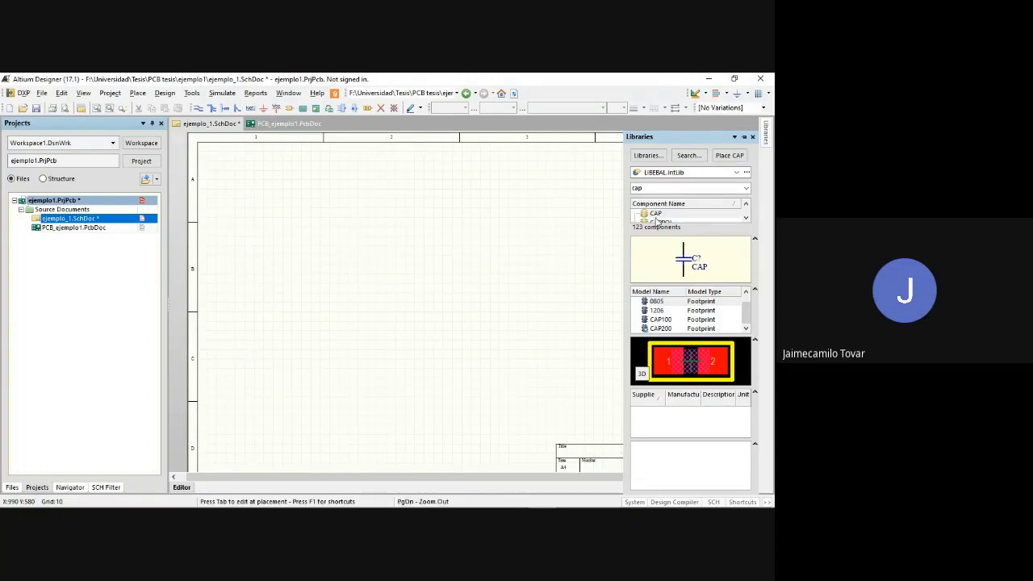
drag(658, 222, 523, 246)
right_click(523, 246)
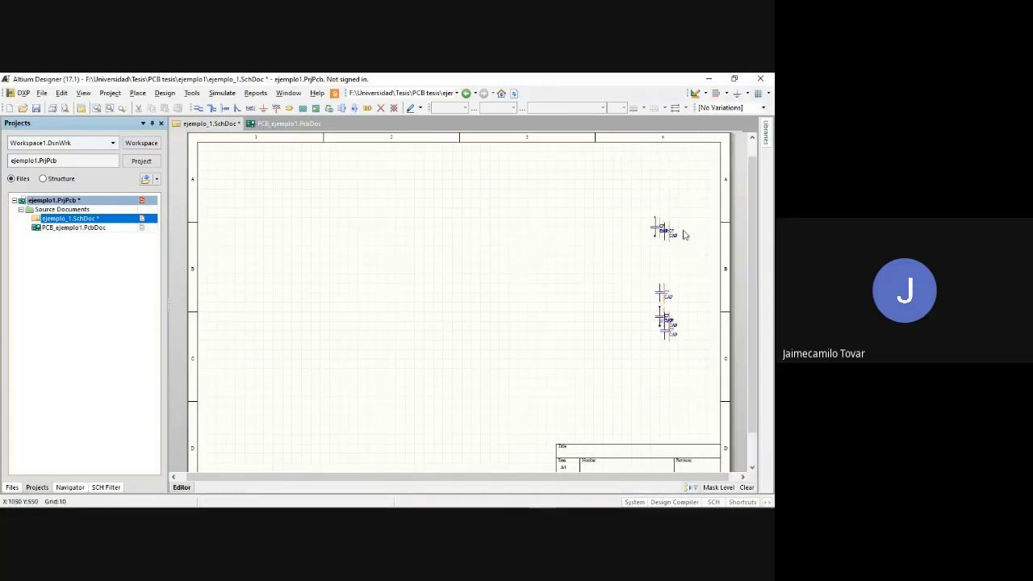
drag(634, 204, 708, 395)
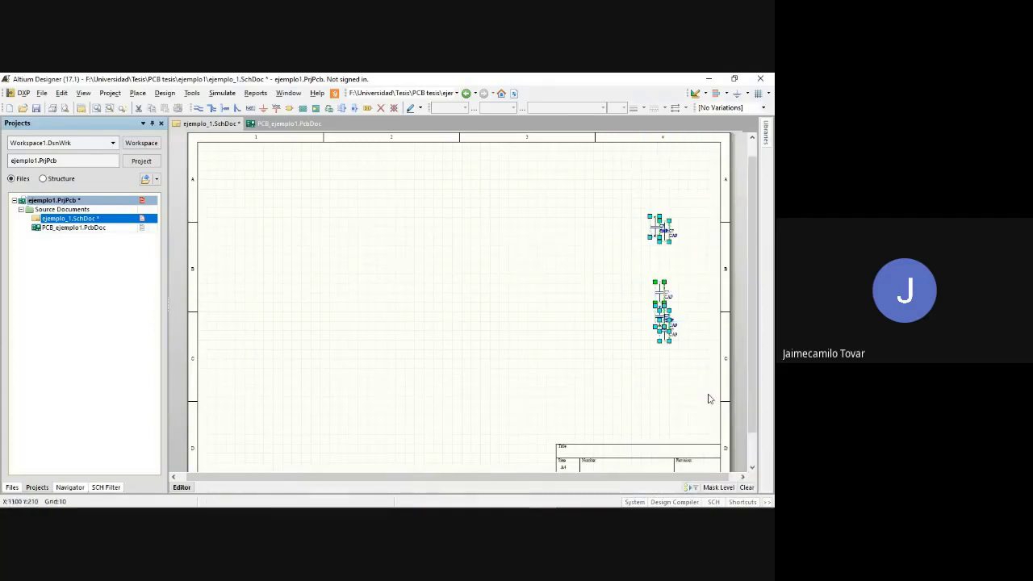
key(Delete)
Place two CAPPOL polarized capacitors from LIBEBAL.IntLib on the schematic sheet and end the placement
mouse_move(766, 136)
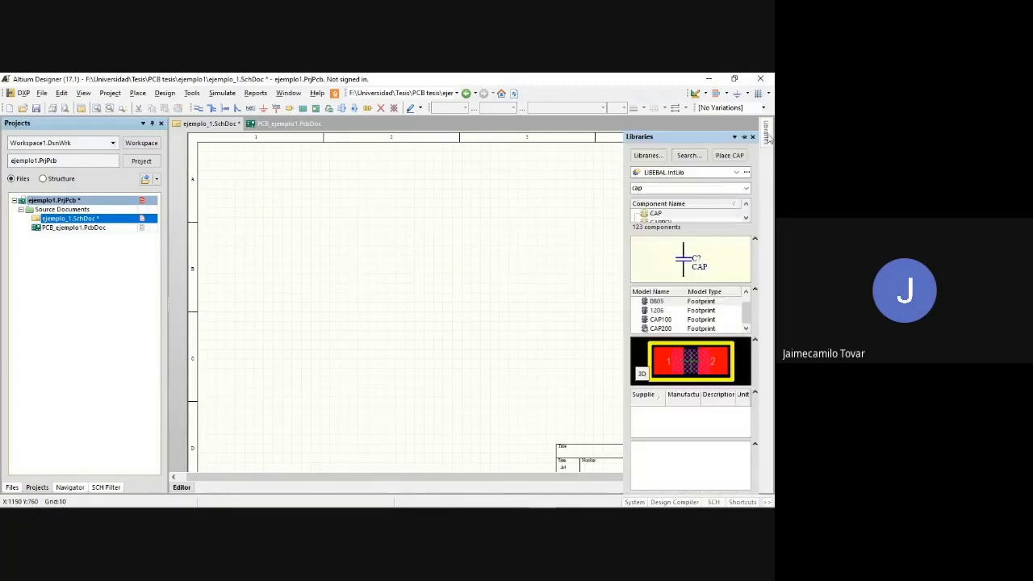
click(670, 223)
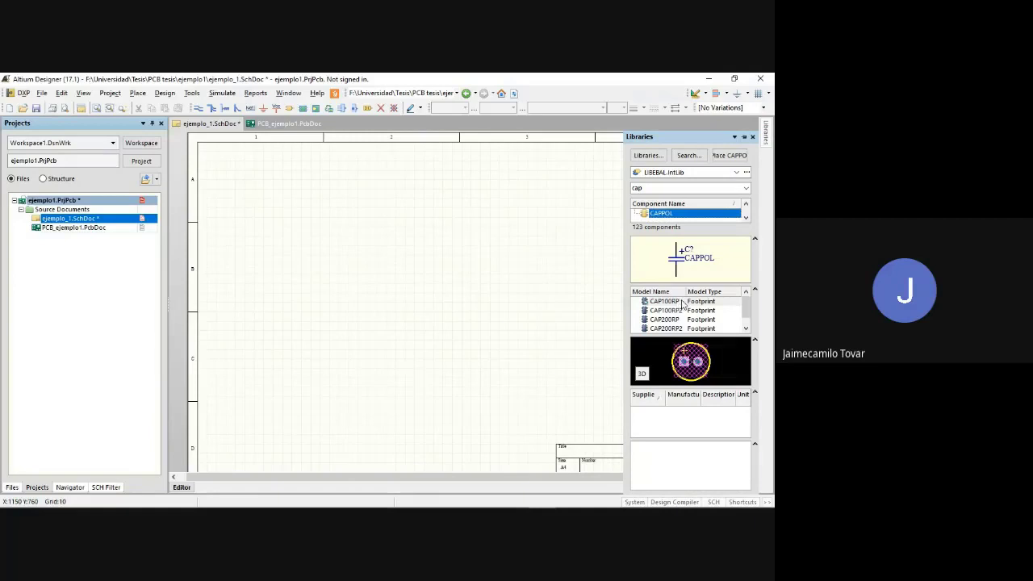
click(729, 155)
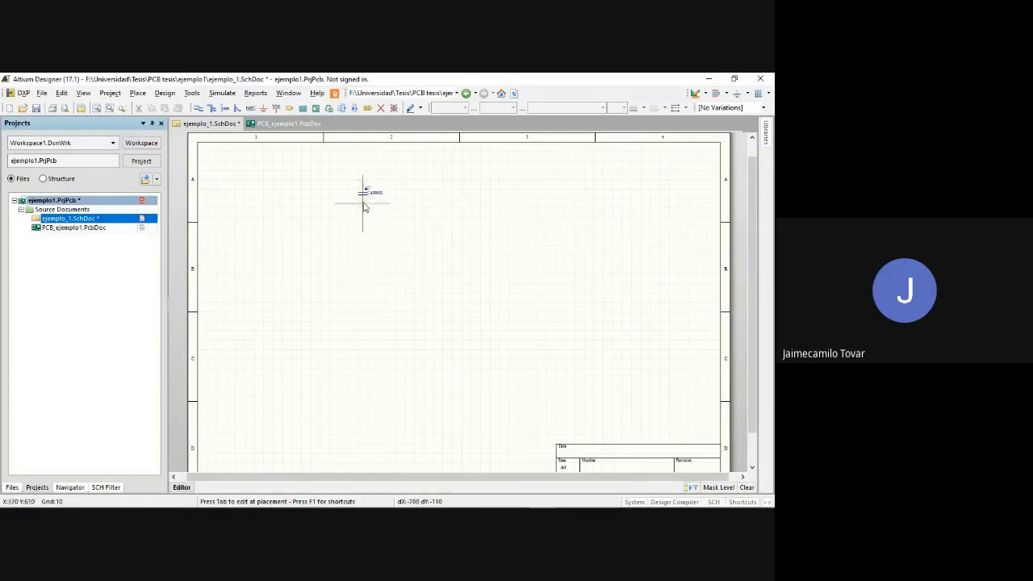
click(367, 236)
click(383, 283)
right_click(391, 299)
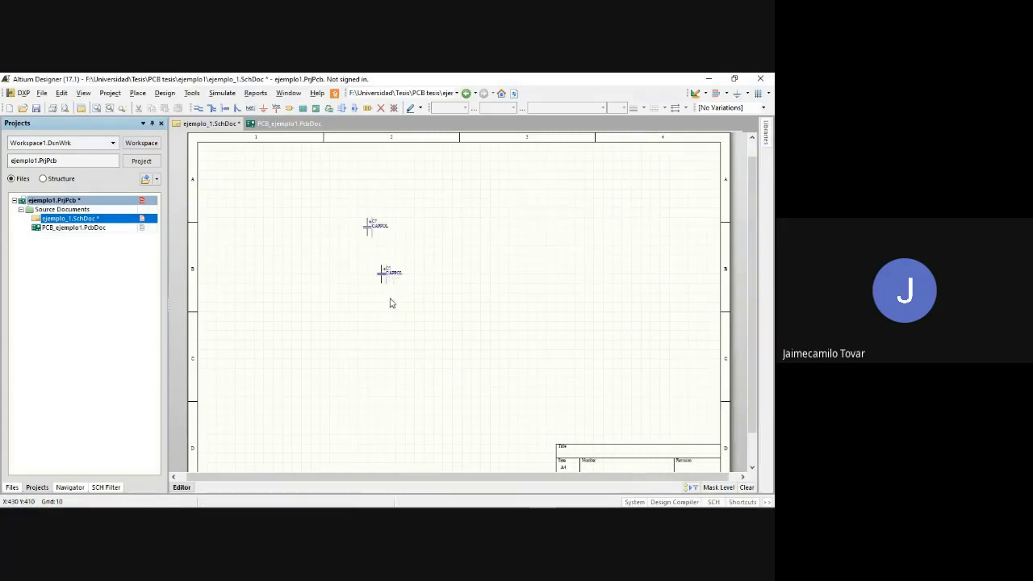
Delete both CAPPOL capacitors from the schematic sheet
drag(371, 261, 410, 284)
key(Delete)
drag(344, 204, 414, 274)
key(Delete)
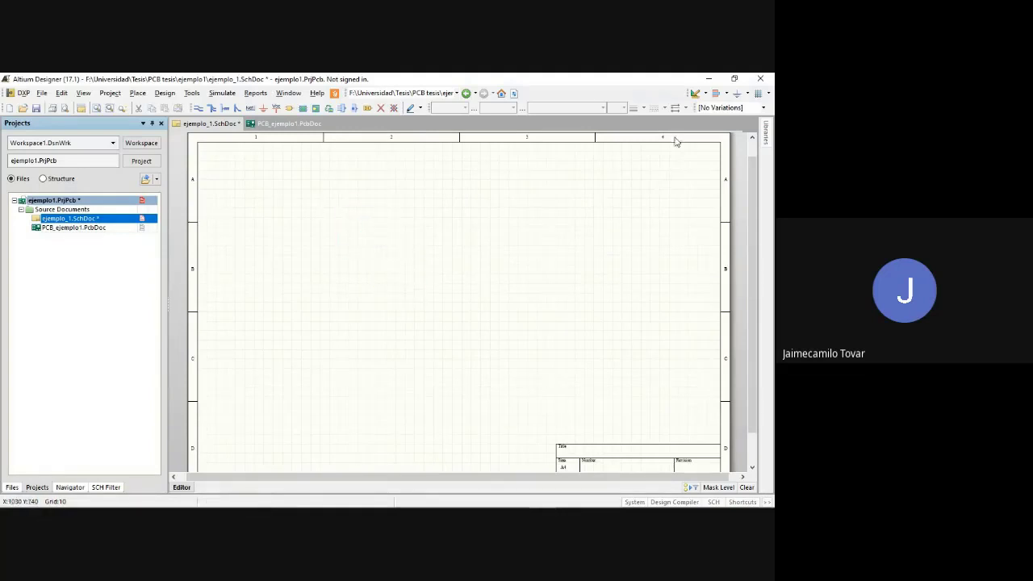
Filter the LIBEBAL.IntLib components by "lm" and place one LM833 op-amp near the middle of the schematic sheet
click(766, 141)
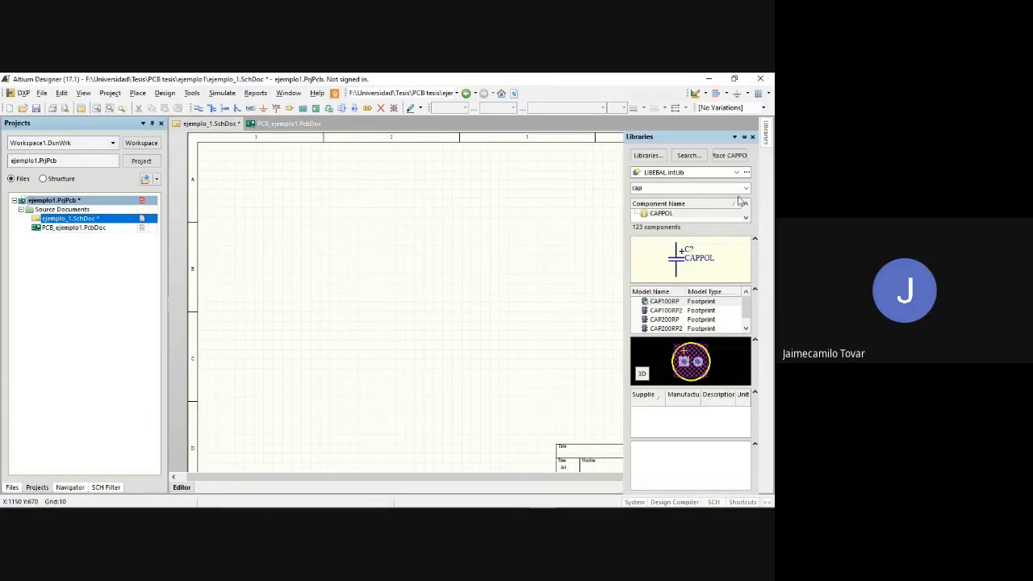
drag(692, 186, 621, 193)
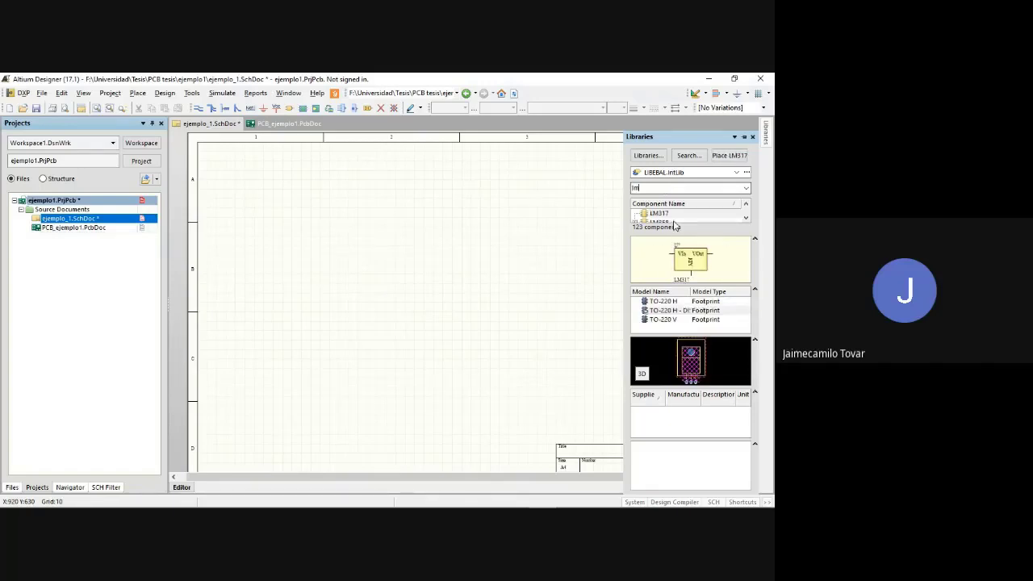
click(671, 215)
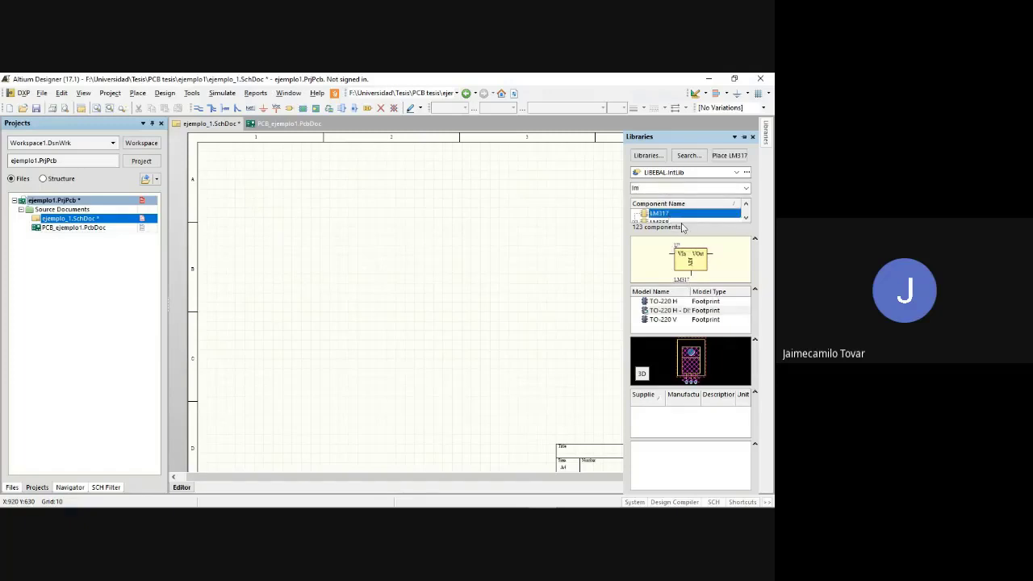
key(Down)
key(Down)
key(Down)
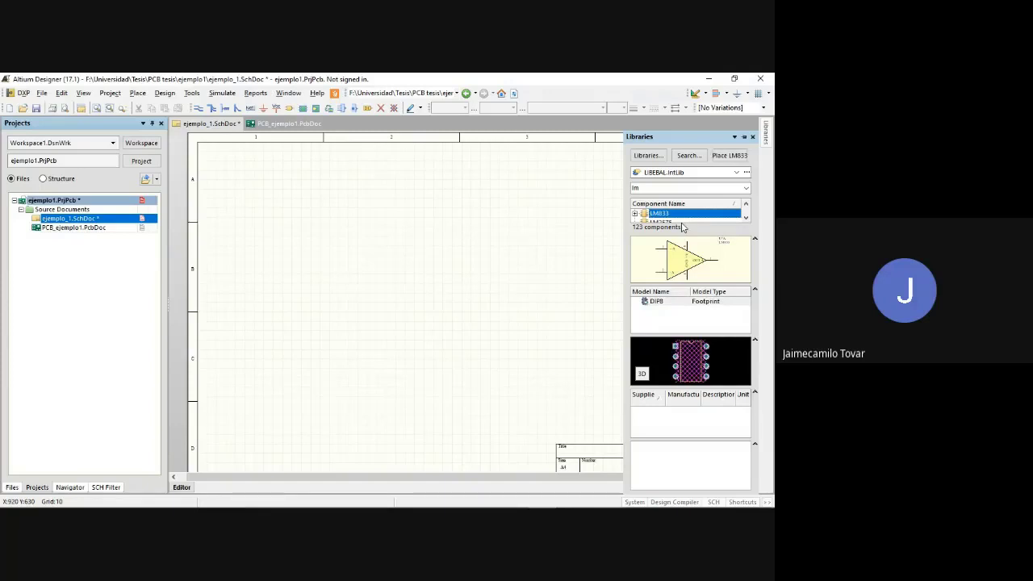
double_click(664, 215)
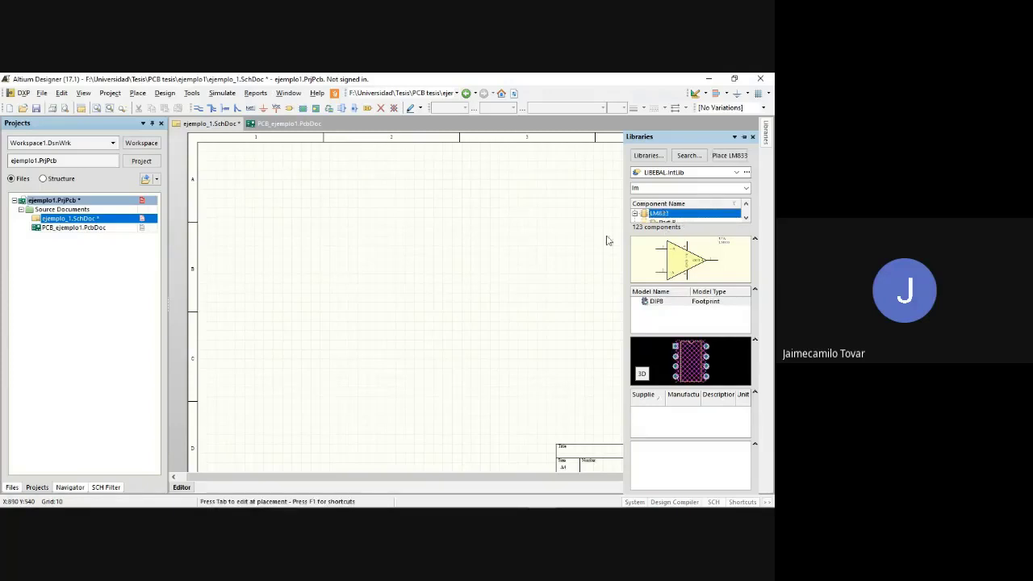
click(512, 270)
key(Escape)
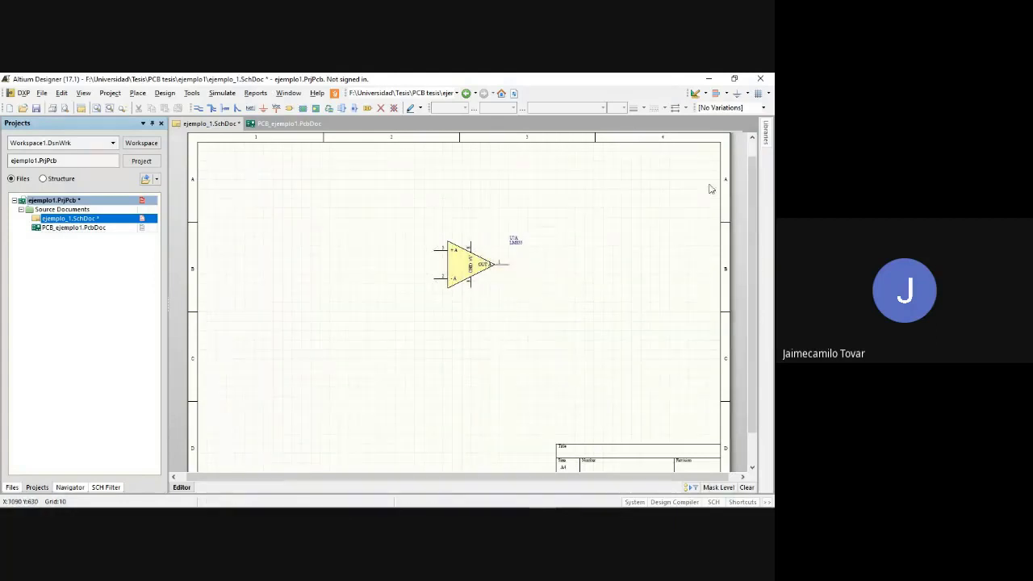
Filter the library components by "con" and browse the connectors to select the two-pin CON2
mouse_move(770, 137)
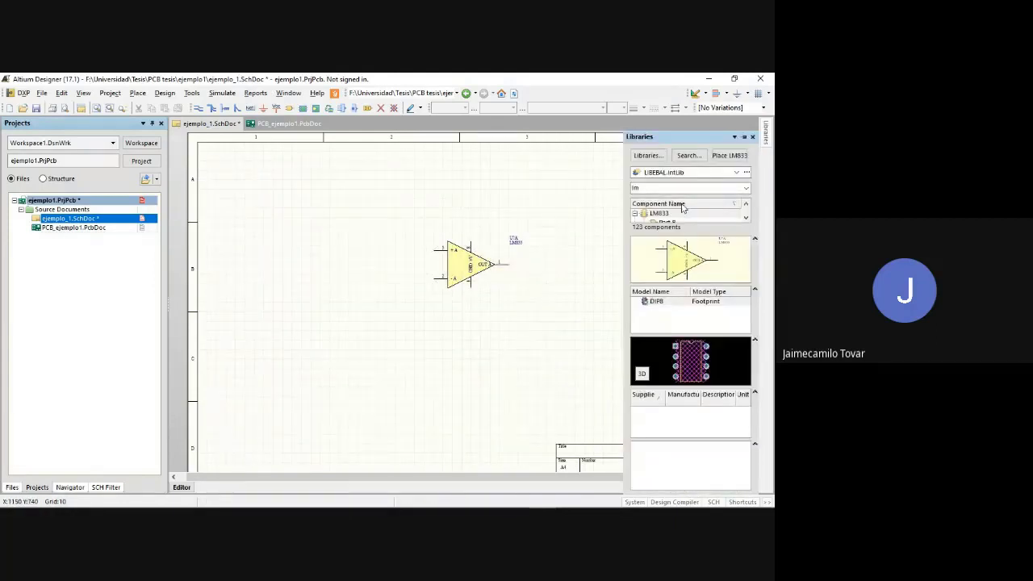
text(con)
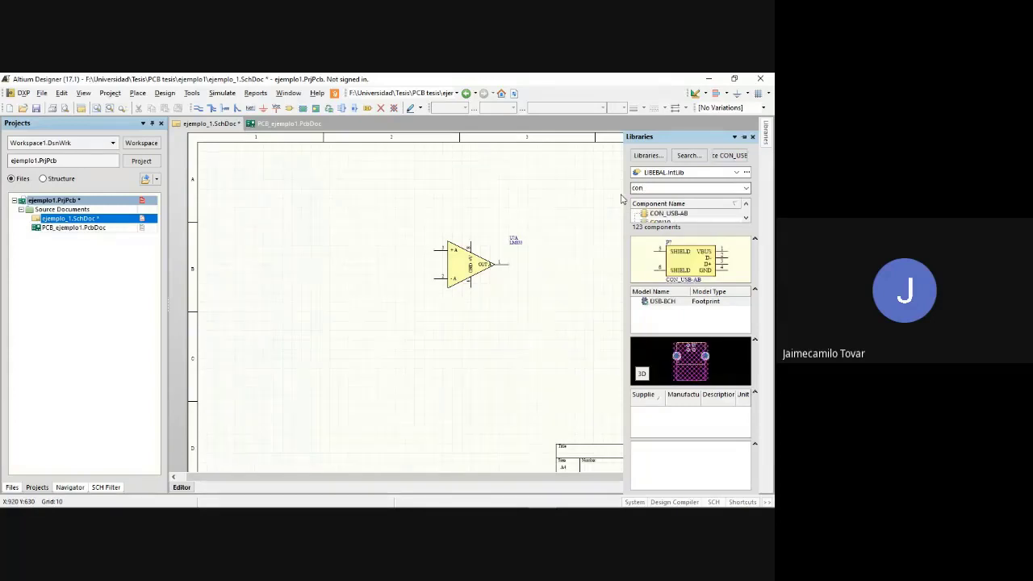
click(660, 215)
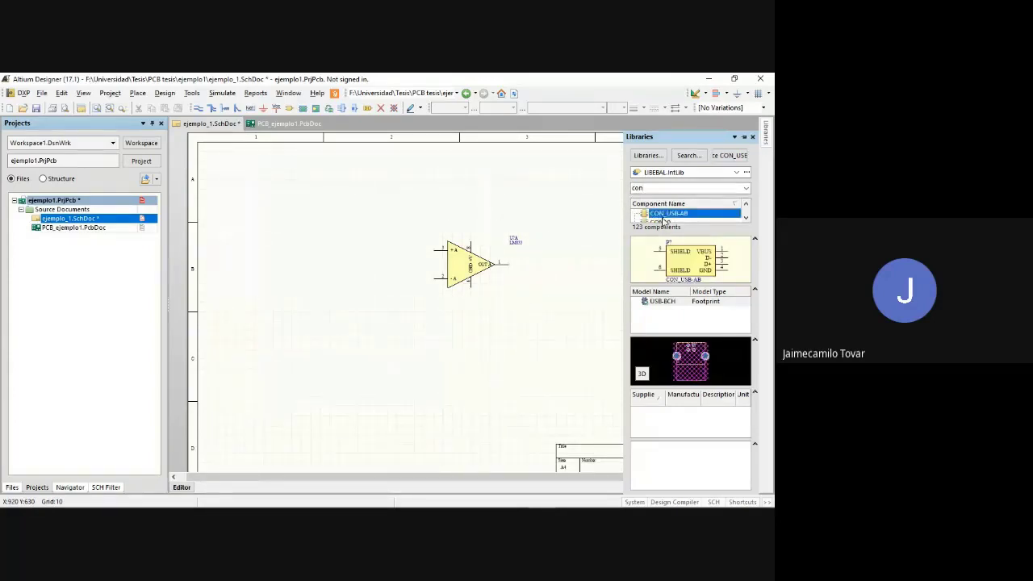
click(662, 223)
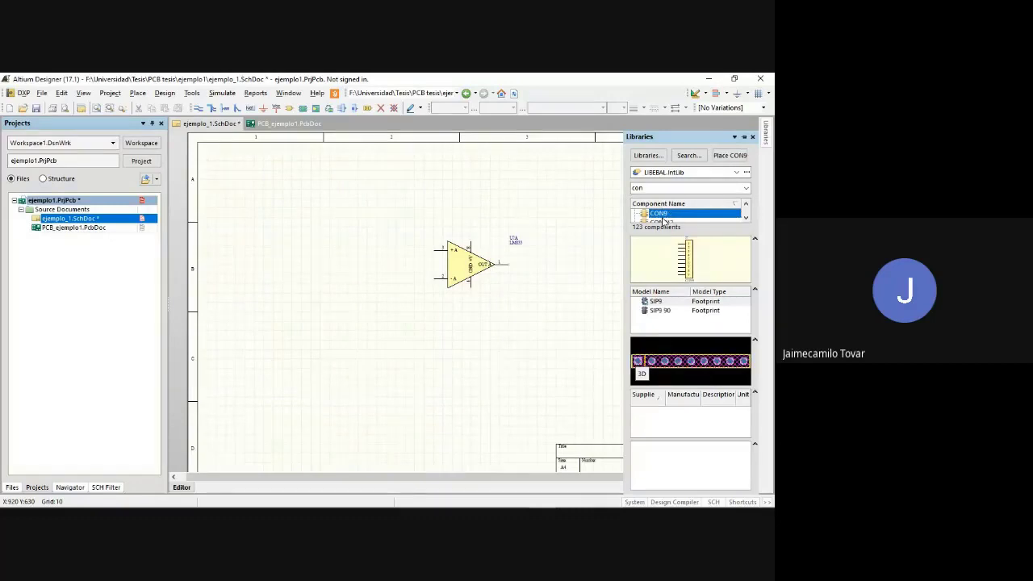
click(663, 219)
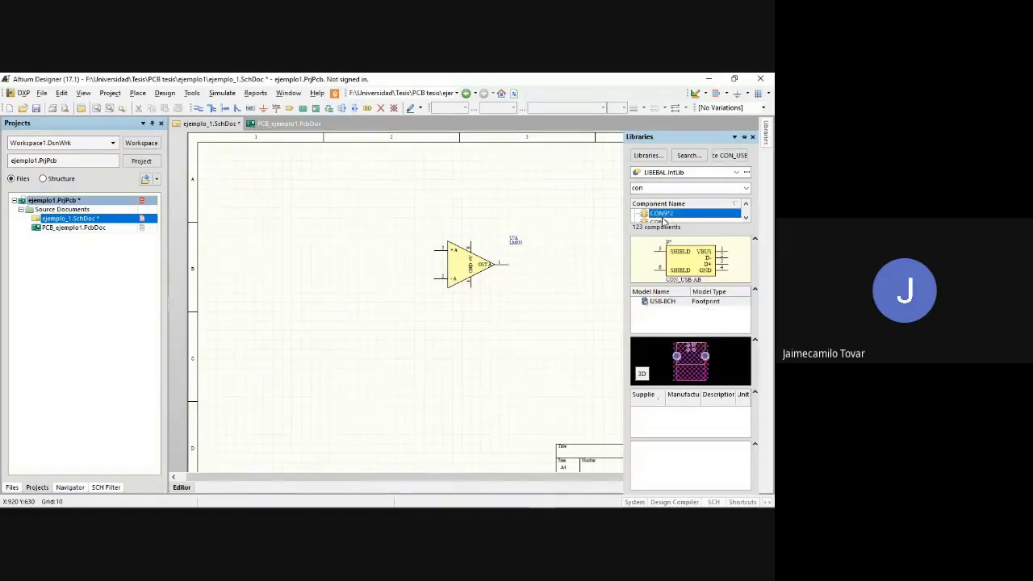
click(664, 221)
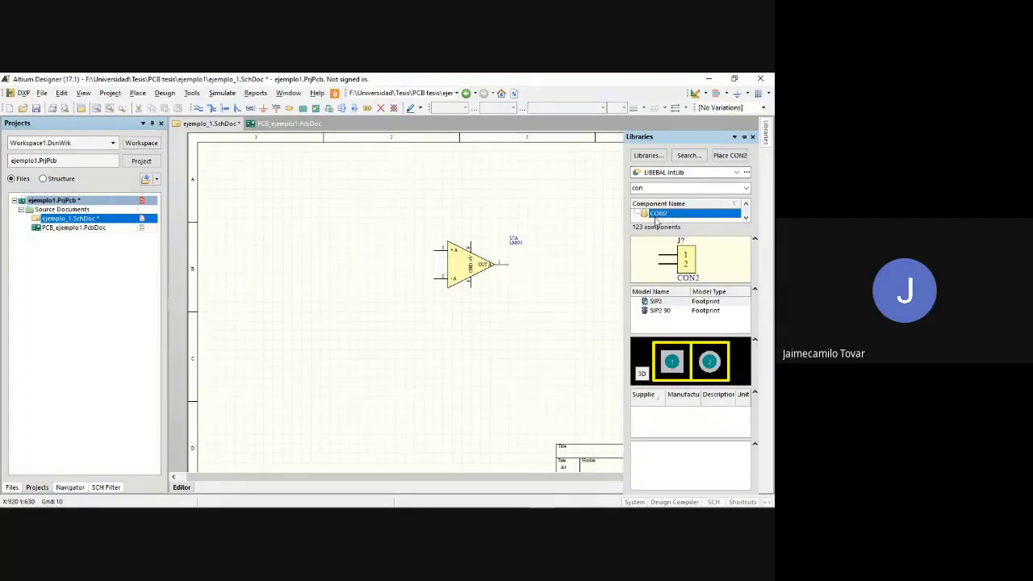
Place CON2 on the input side of the op-amp, rotated so its pins face it, and remove the overlapping duplicate
double_click(655, 213)
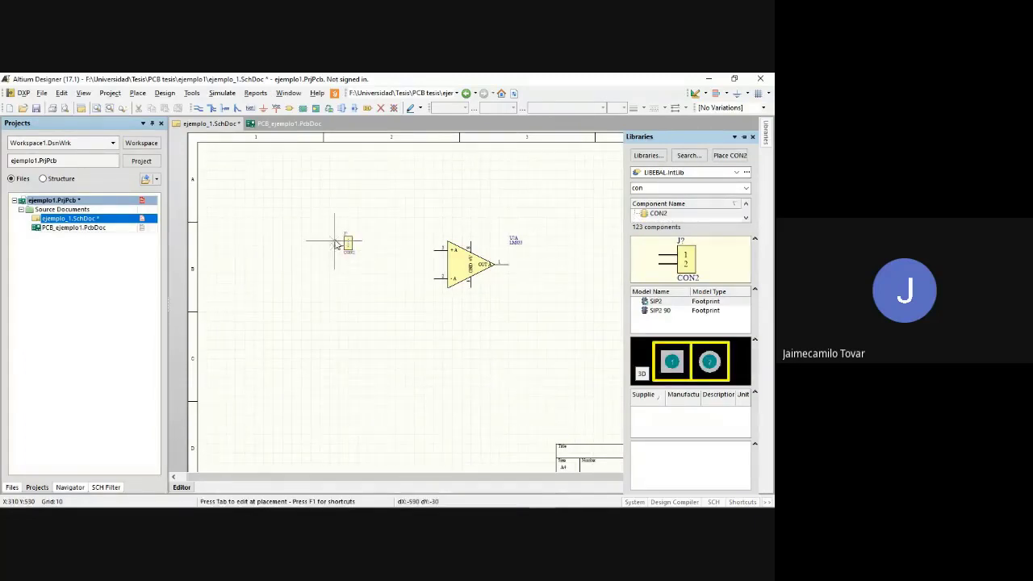
key(space)
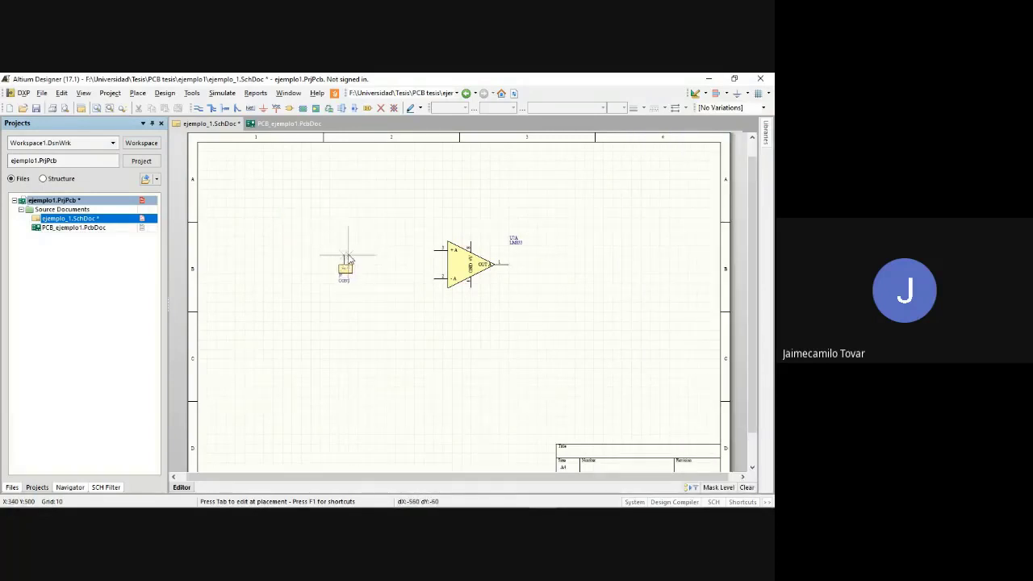
key(space)
key(space)
key(space)
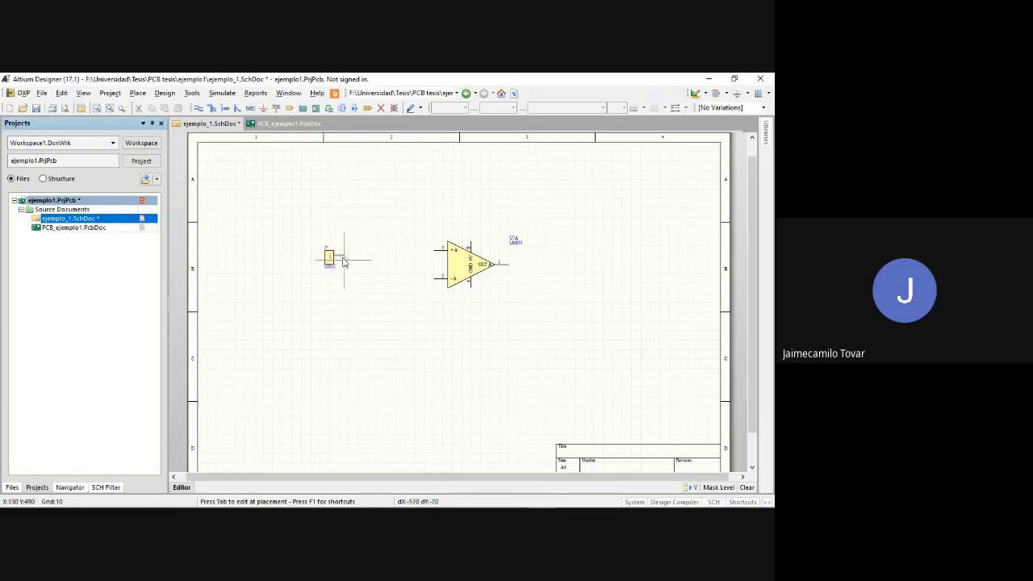
key(space)
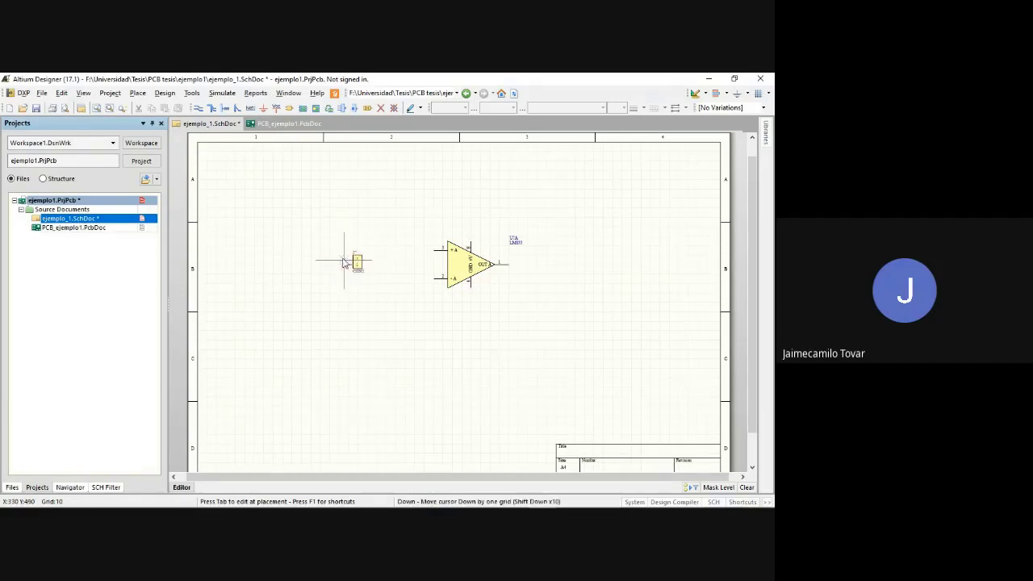
key(space)
key(space)
key(space)
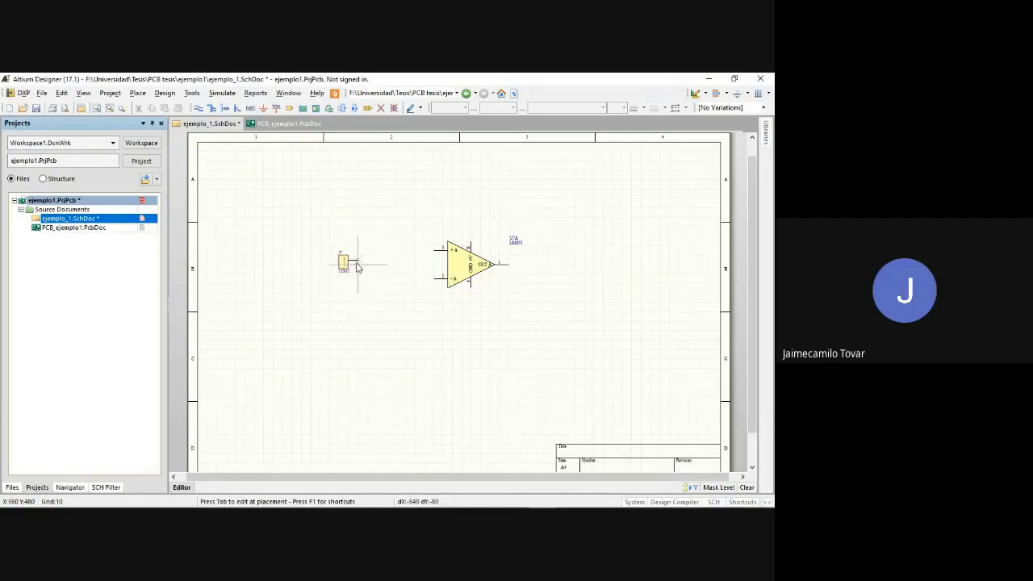
click(346, 270)
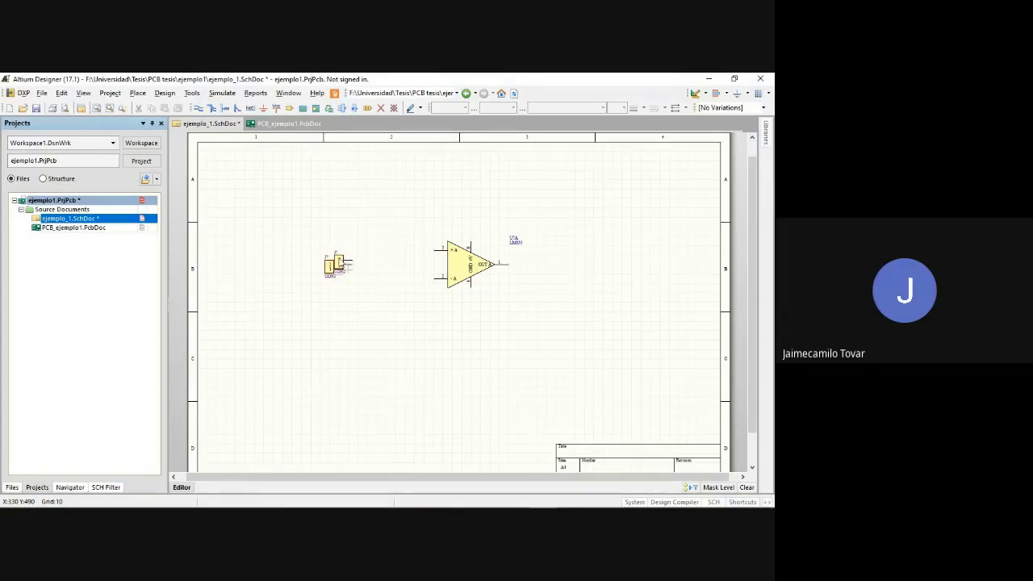
double_click(342, 263)
click(650, 108)
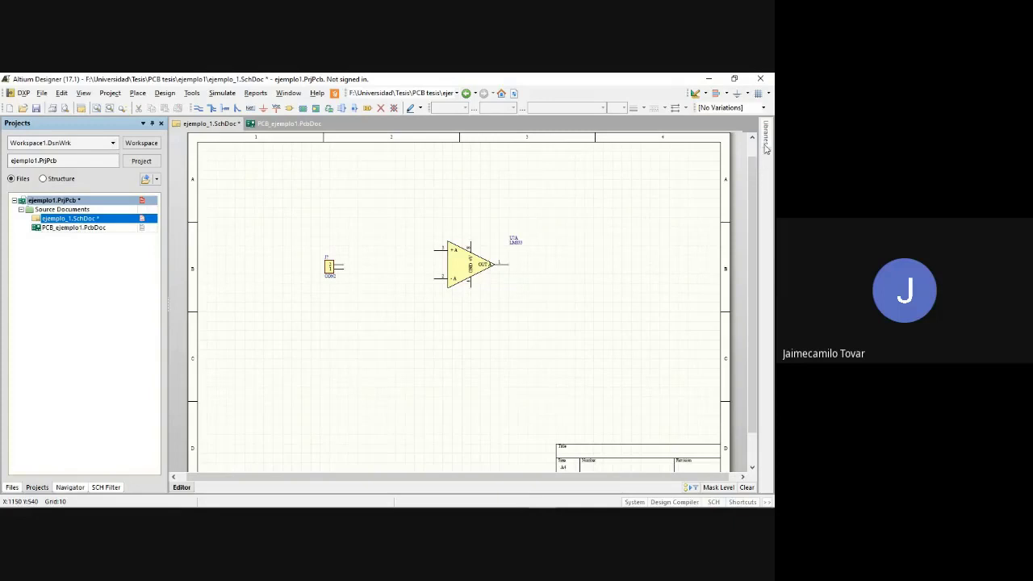
Filter the library by "res", place RES resistors before both op-amp inputs, above it and at its output, and delete the overlapping extra
mouse_move(767, 148)
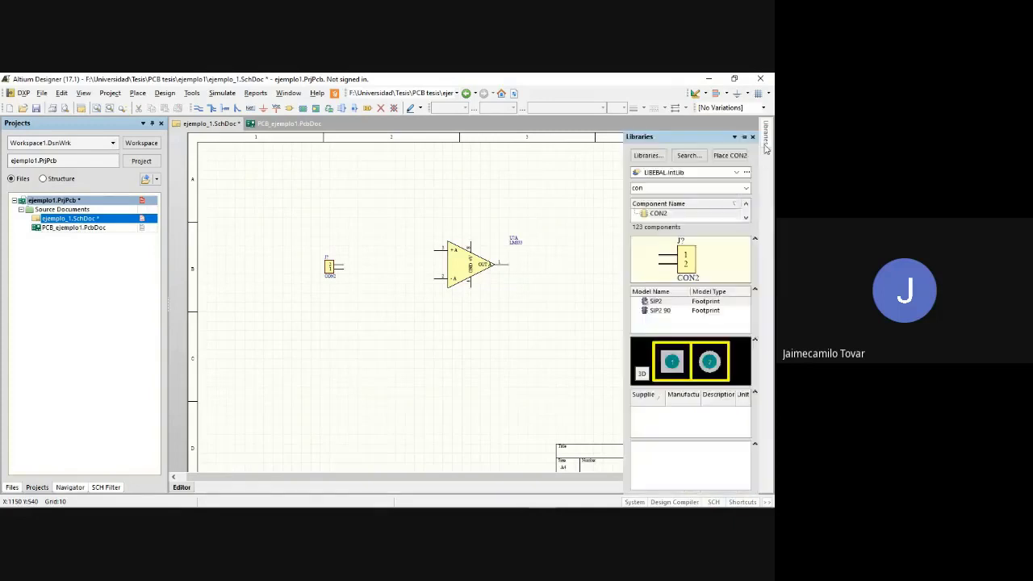
double_click(683, 188)
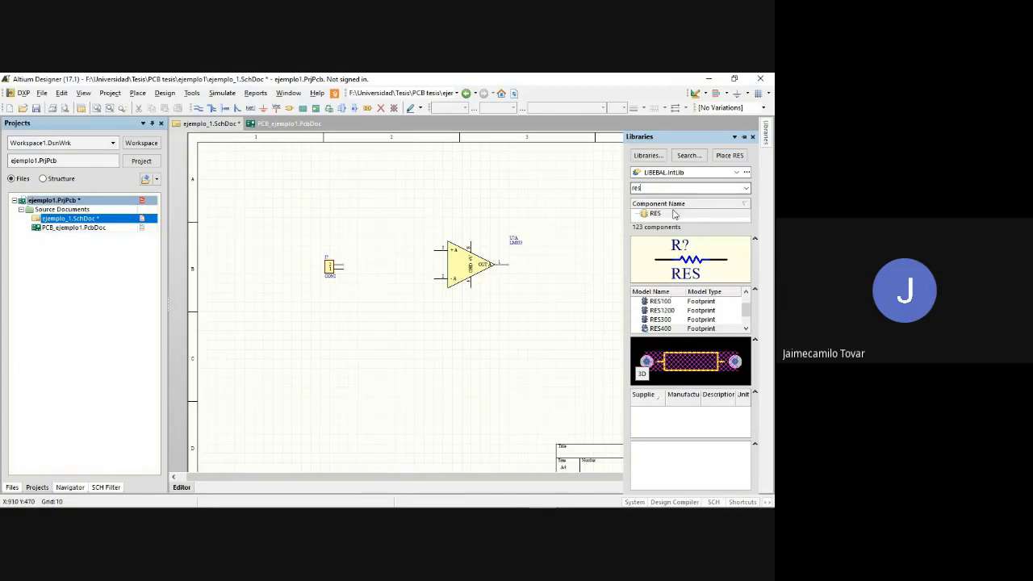
drag(667, 214, 391, 254)
click(390, 254)
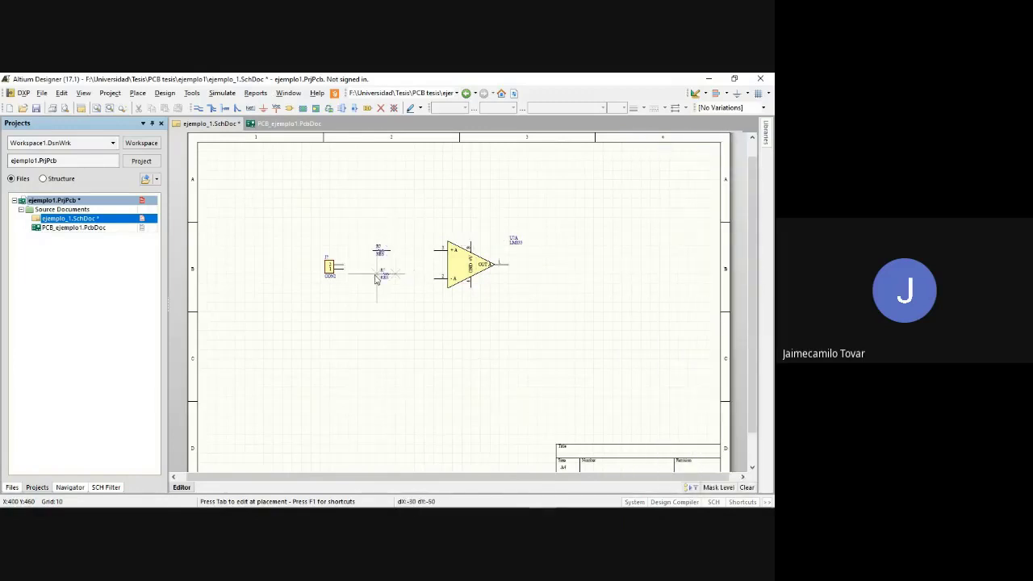
click(391, 281)
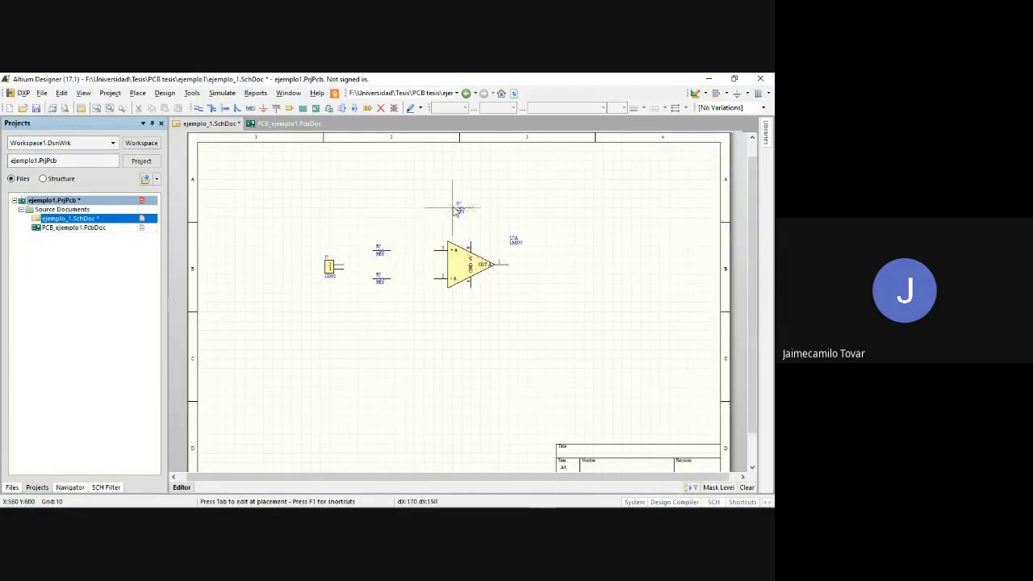
click(458, 205)
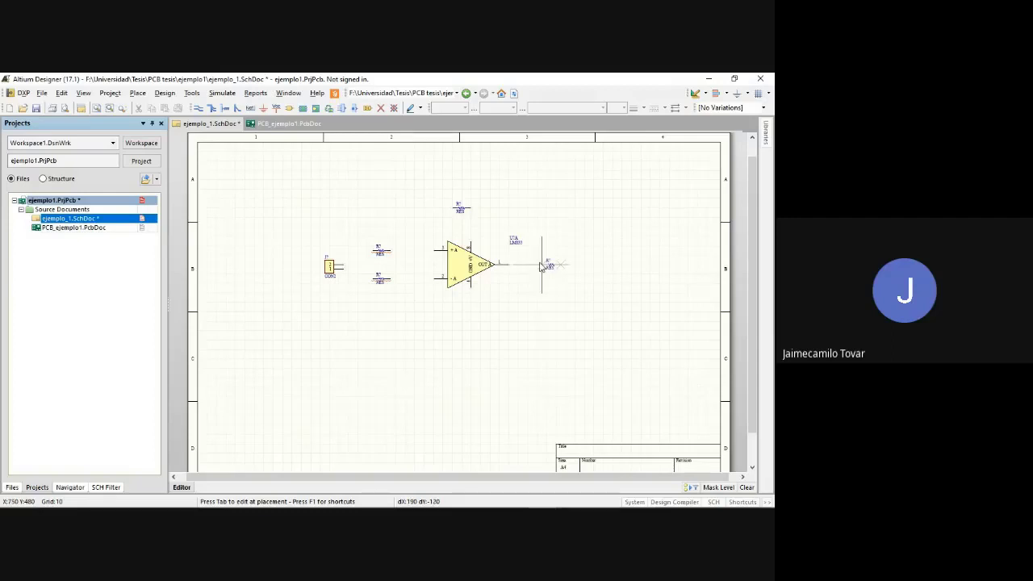
click(543, 267)
key(Escape)
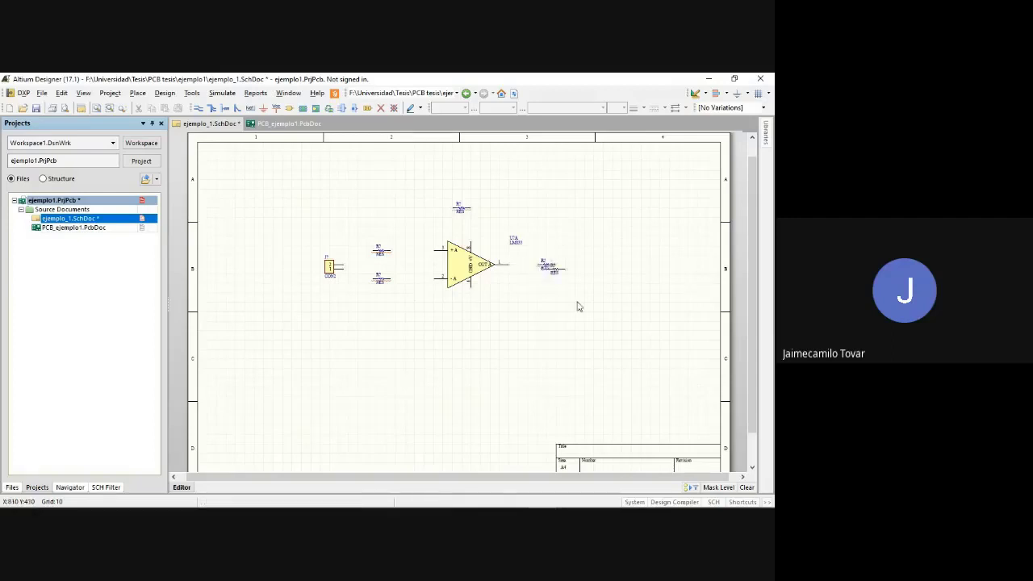
click(563, 270)
key(Delete)
Filter the library components by "con" and browse the connectors to select the three-pin CON3
click(766, 142)
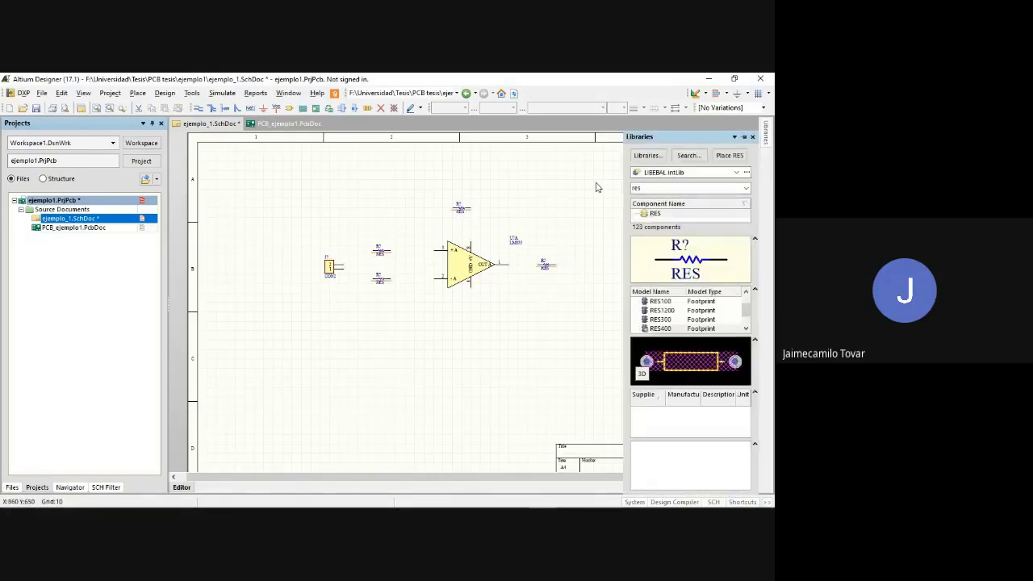
key(c)
key(o)
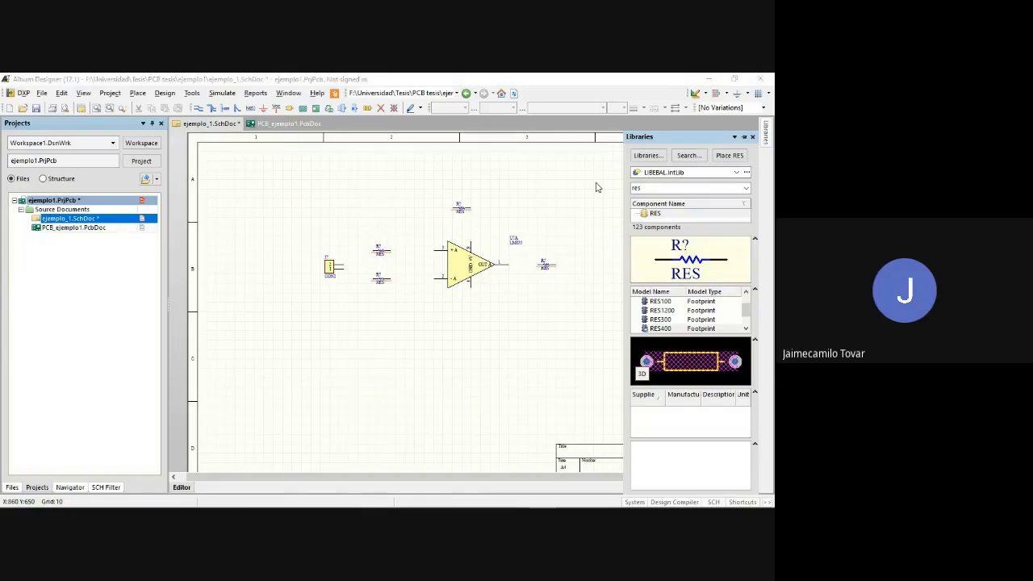
click(671, 134)
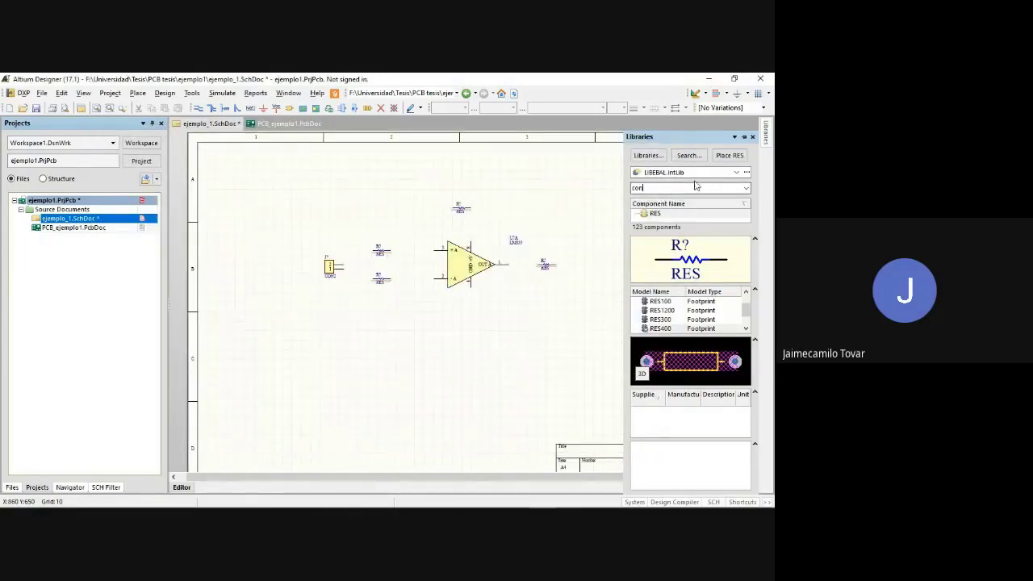
click(680, 220)
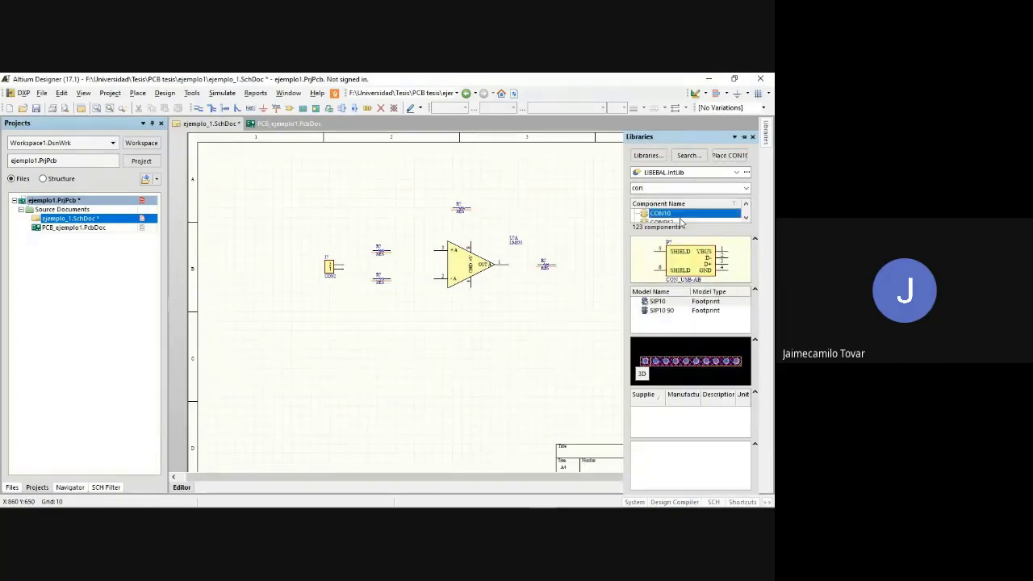
scroll(692, 224, down, 1)
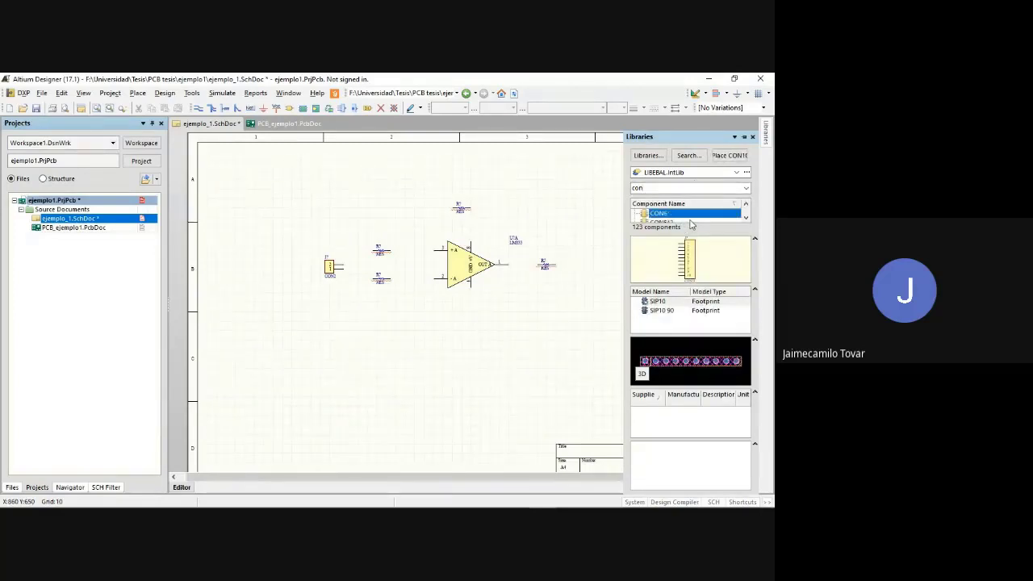
scroll(692, 224, down, 1)
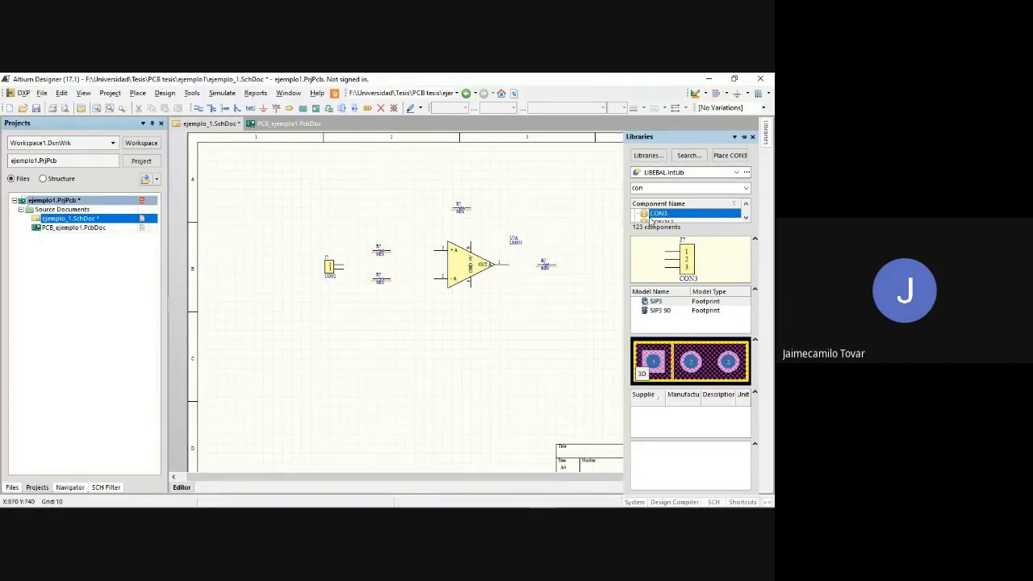
Place a CON3 connector beside the output resistor and delete the surplus CON3 just above it
double_click(666, 214)
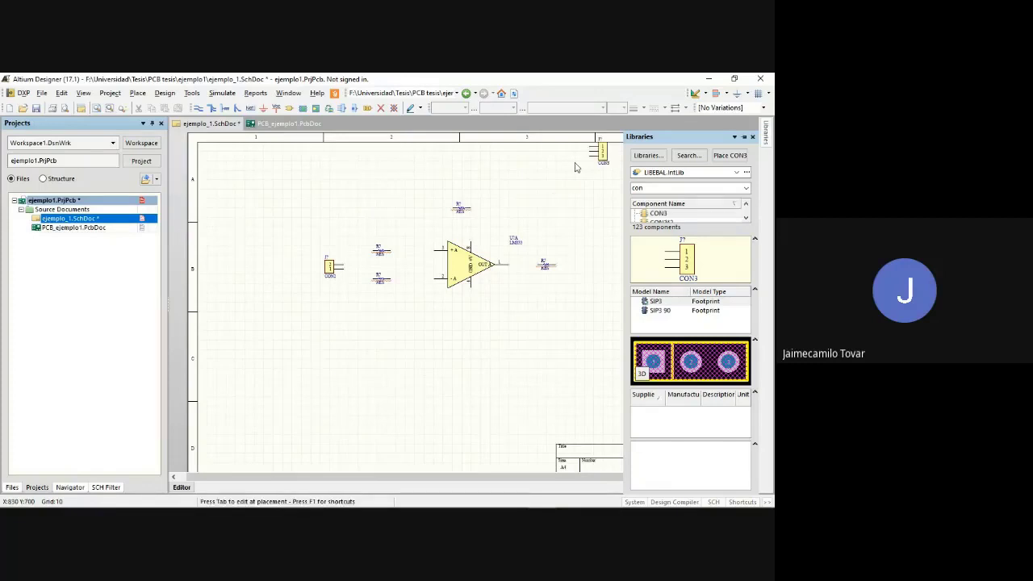
click(584, 262)
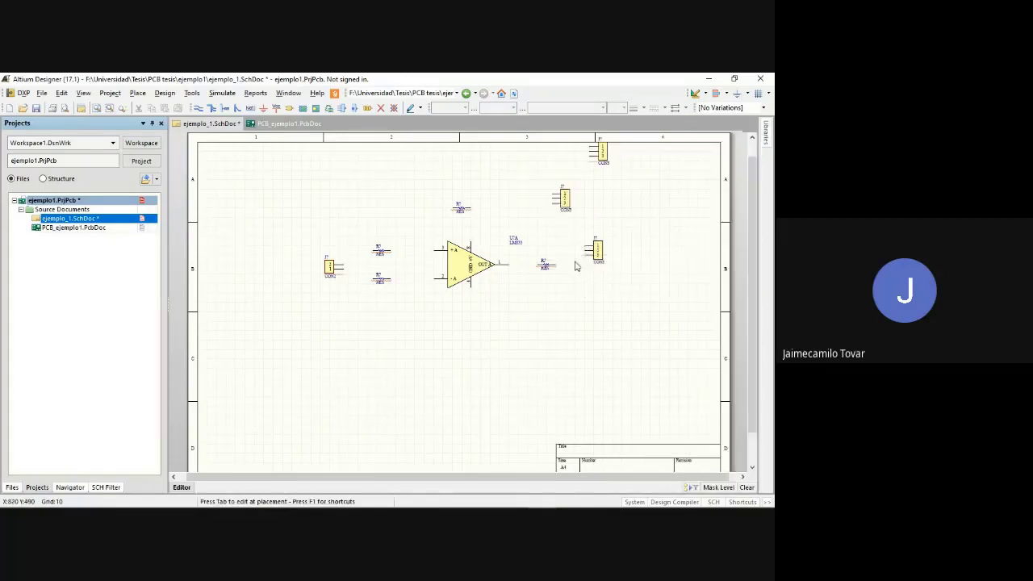
double_click(567, 201)
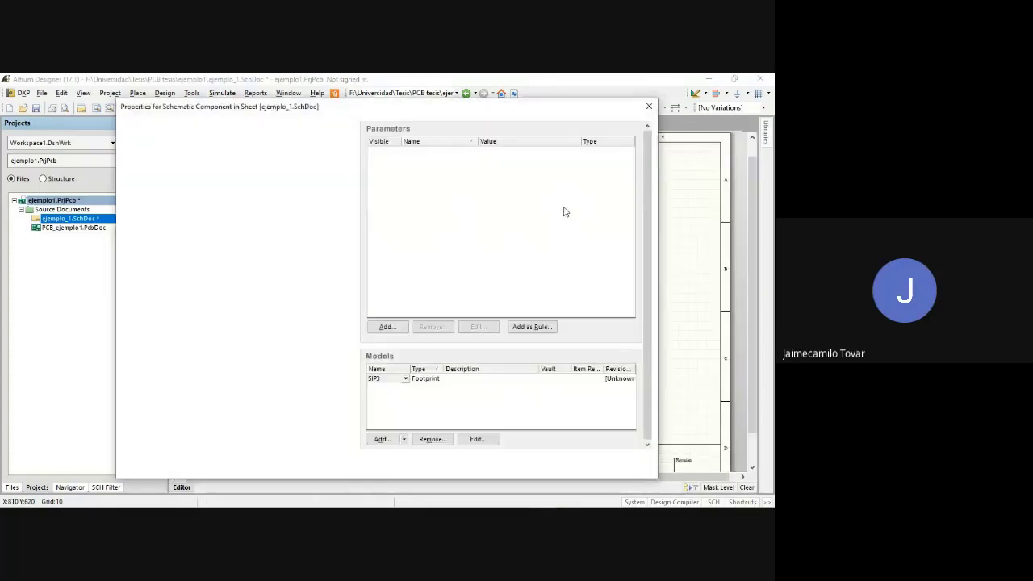
click(651, 106)
key(Delete)
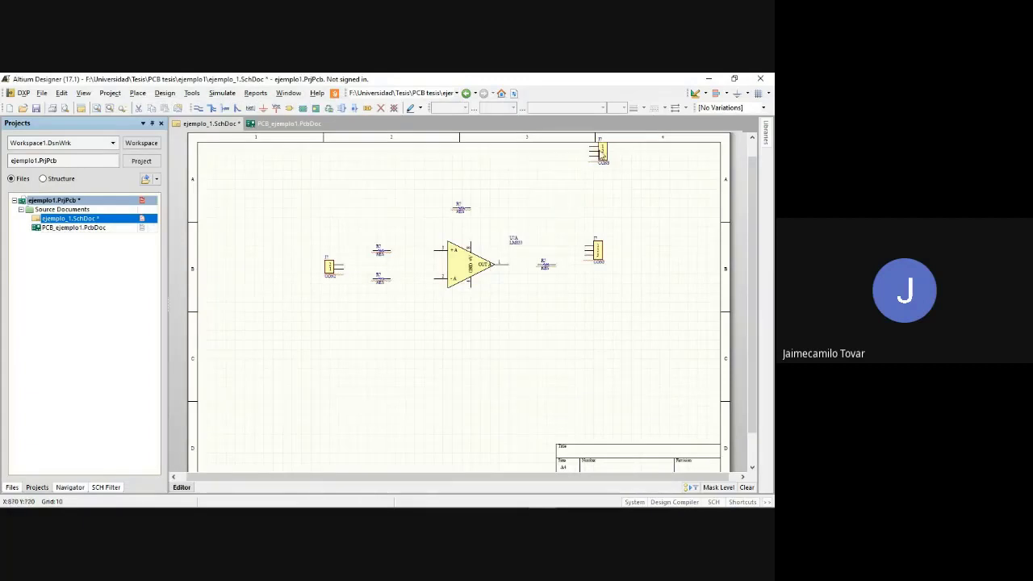
Delete the surplus CON3 at the sheet's upper edge and move the remaining CON3 down in line with the output resistor
click(603, 151)
key(Delete)
double_click(602, 267)
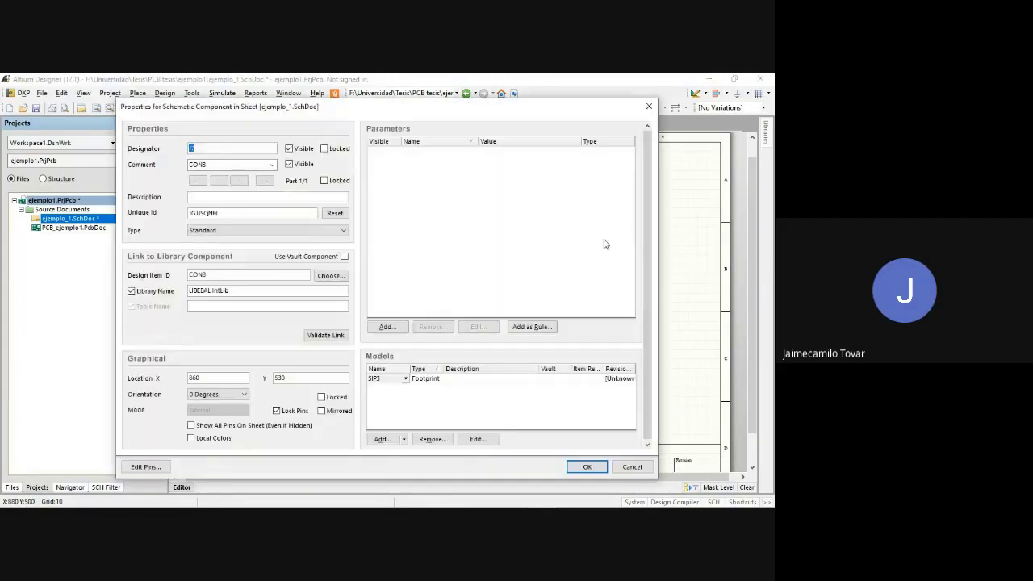
click(649, 106)
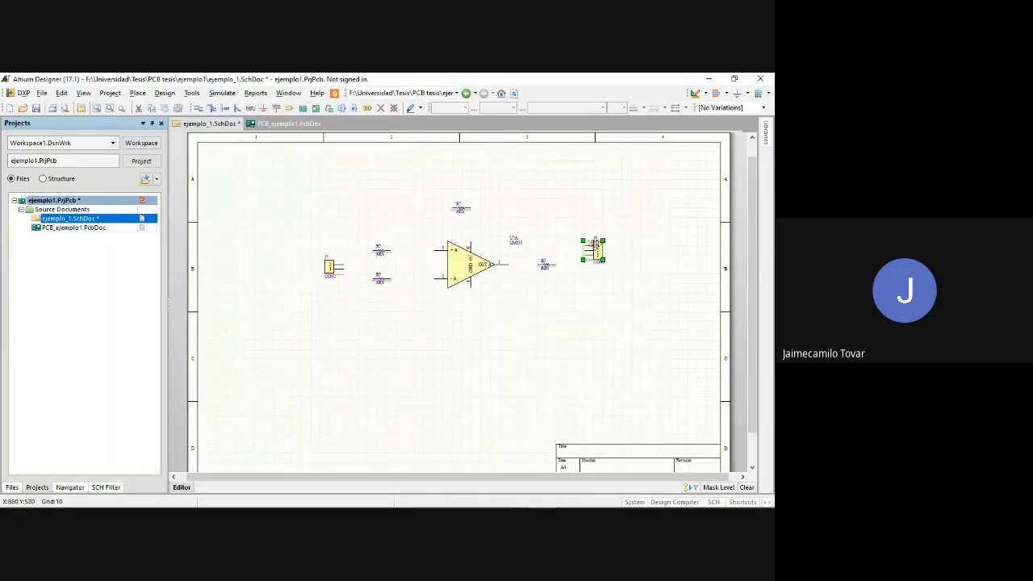
drag(595, 242, 583, 268)
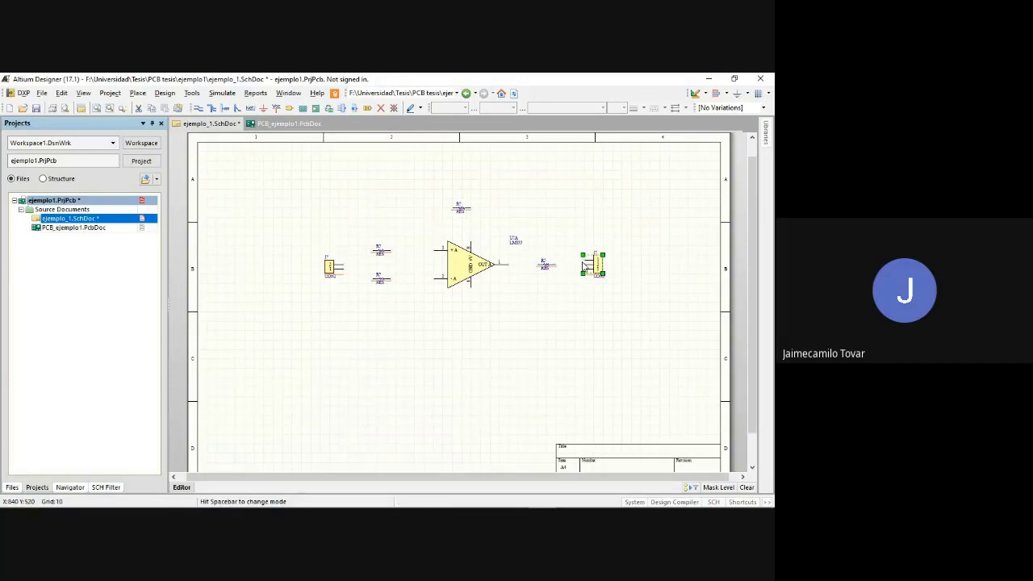
click(577, 329)
click(382, 252)
click(396, 203)
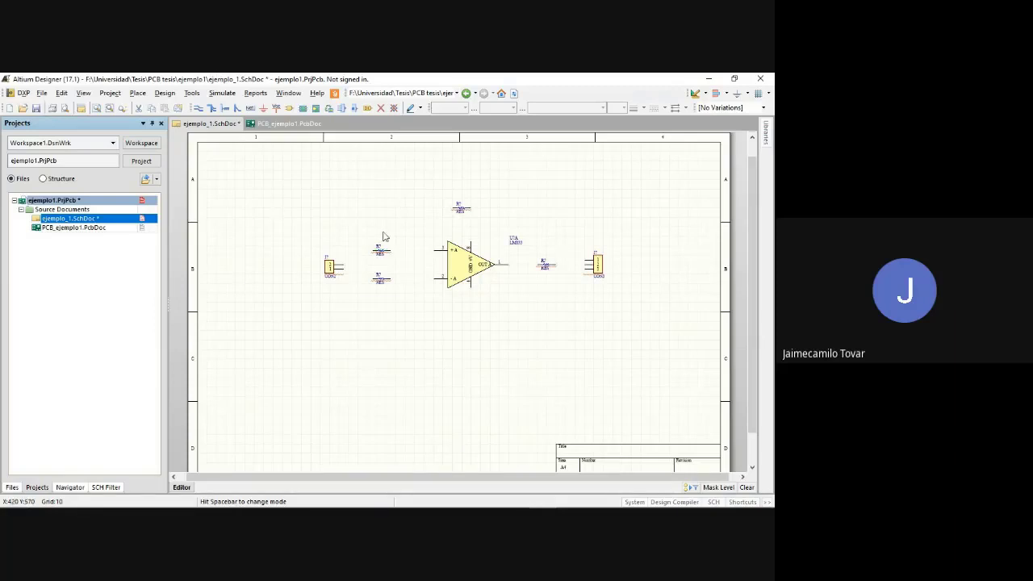
Wire CON2's upper pin to the upper input resistor and that resistor to the op-amp's +A input
key(p)
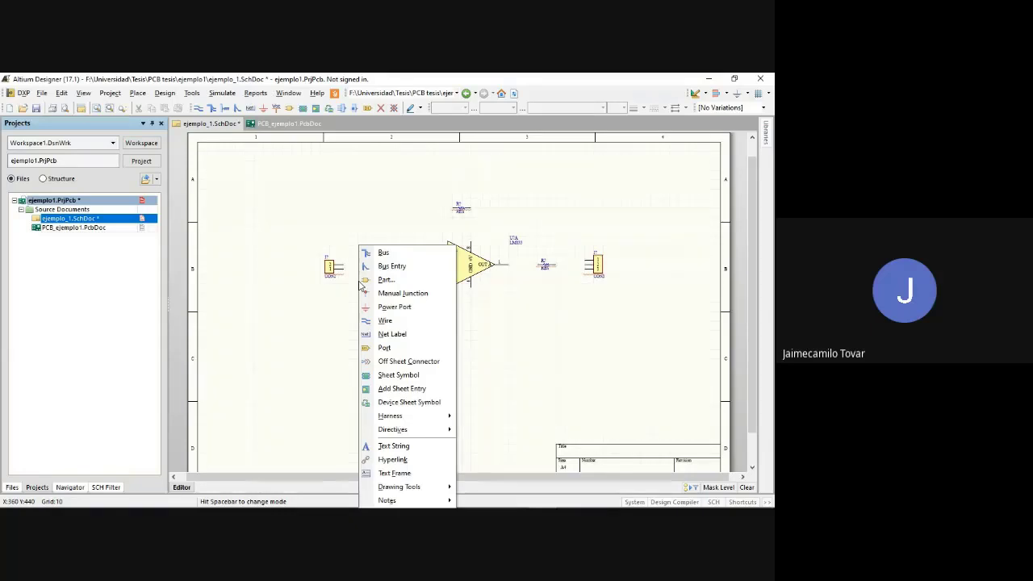
key(w)
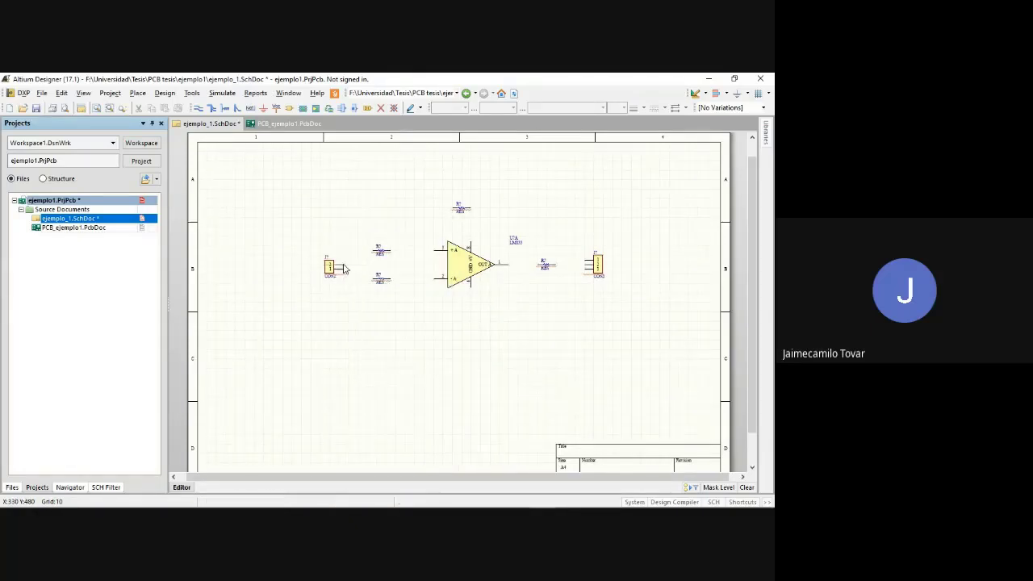
click(348, 255)
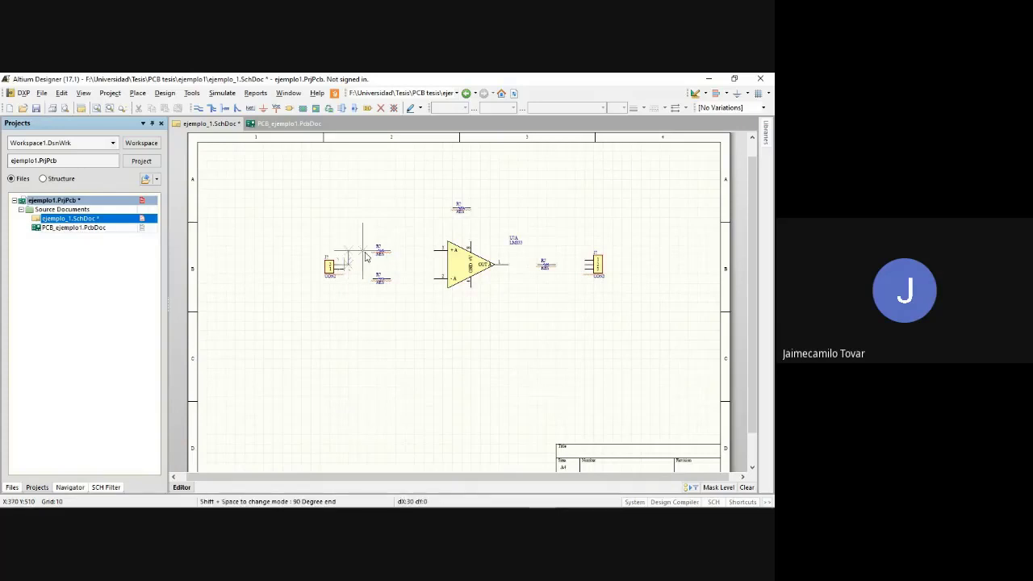
click(378, 252)
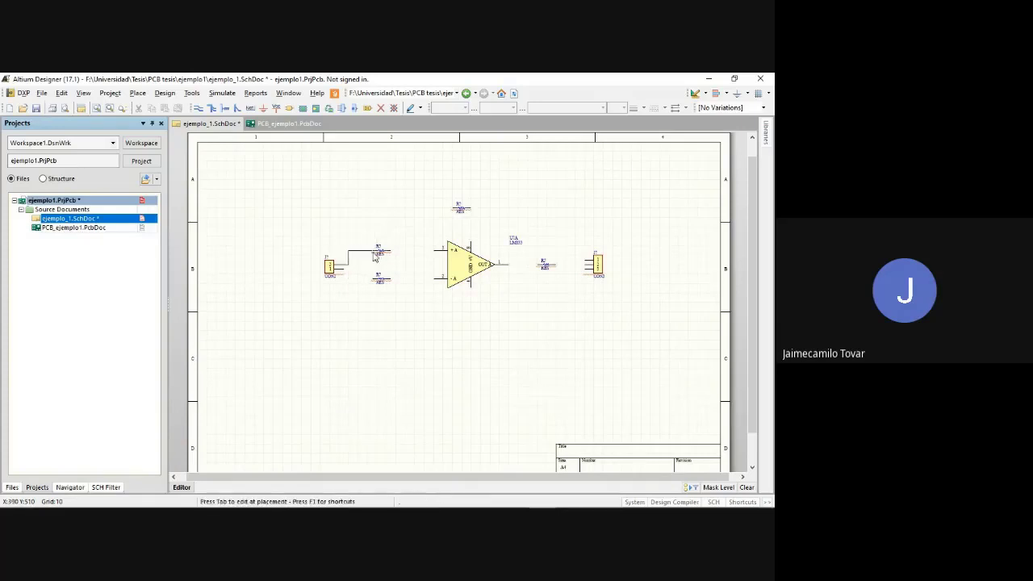
click(436, 252)
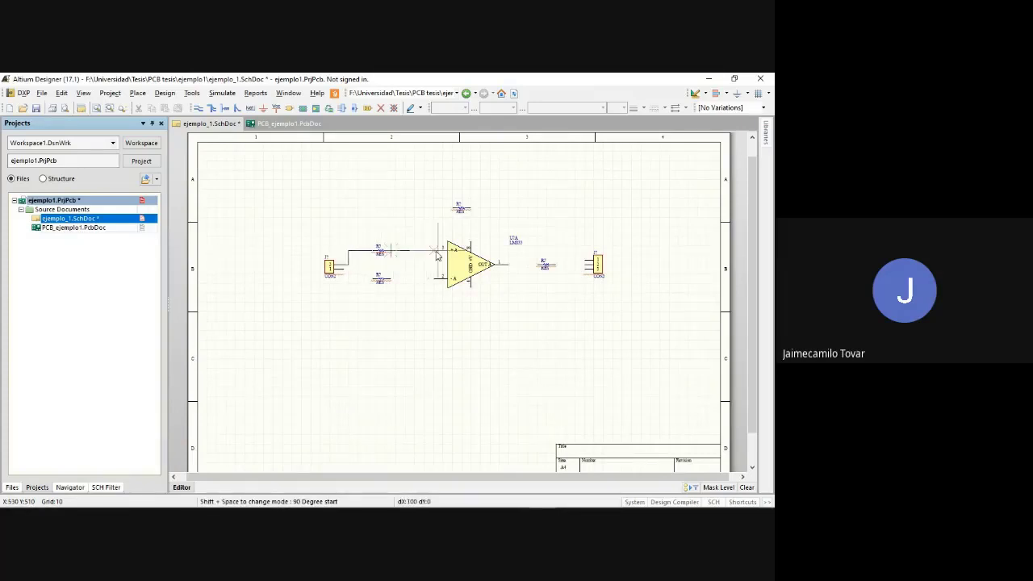
right_click(435, 280)
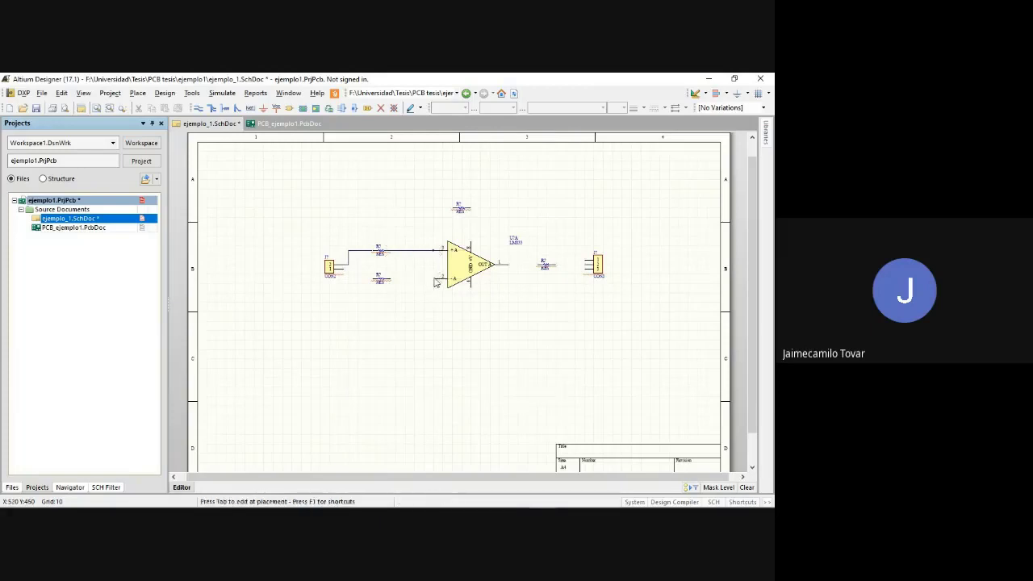
right_click(435, 280)
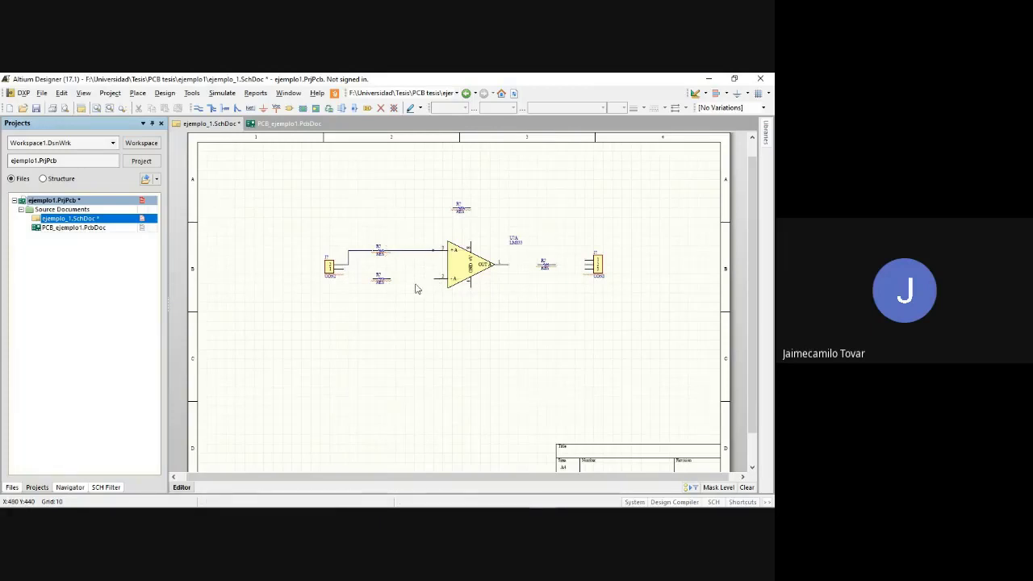
Wire CON2's lower pin to the lower input resistor and that resistor to the op-amp's -A input
key(p)
key(w)
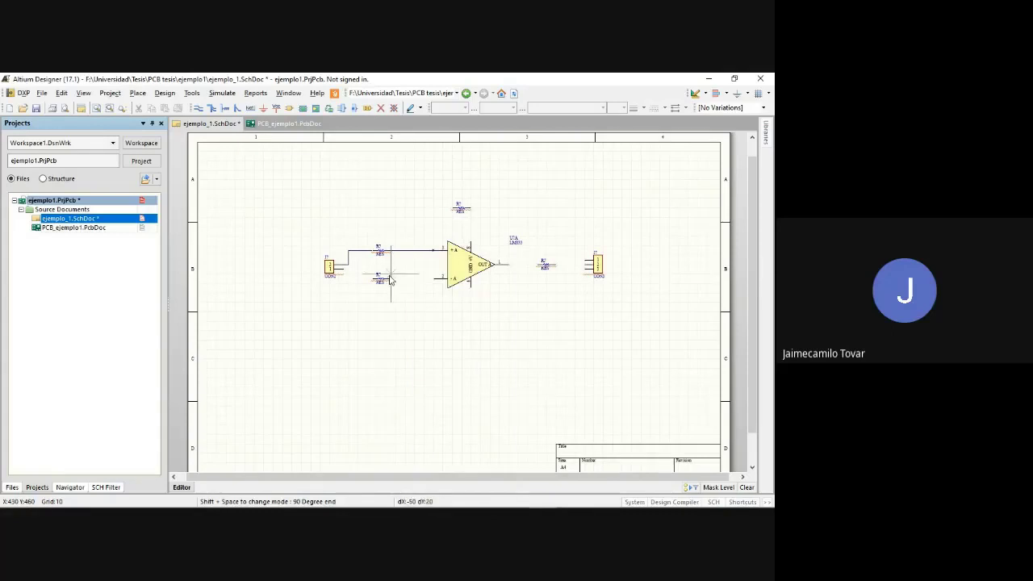
key(space)
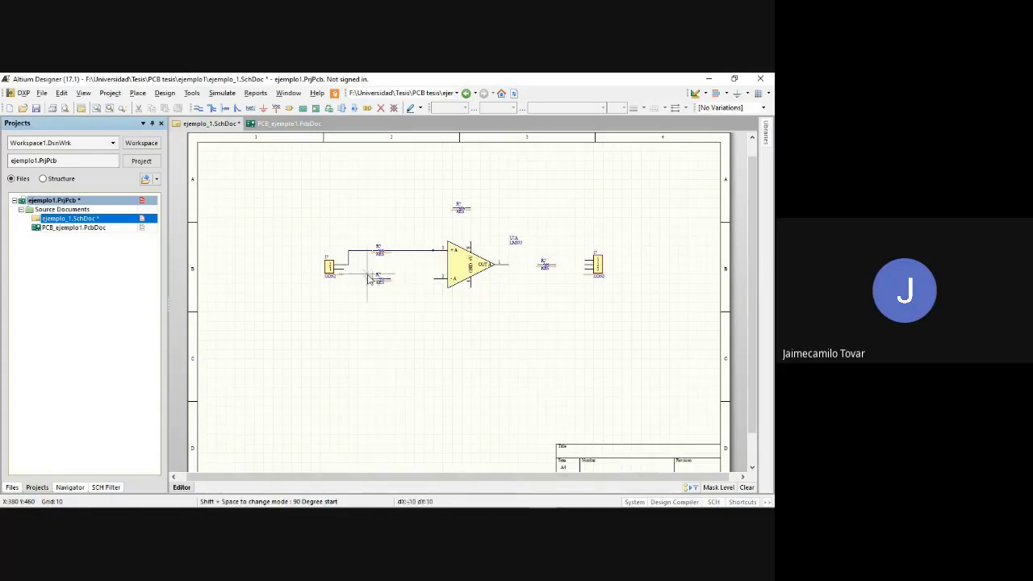
click(365, 279)
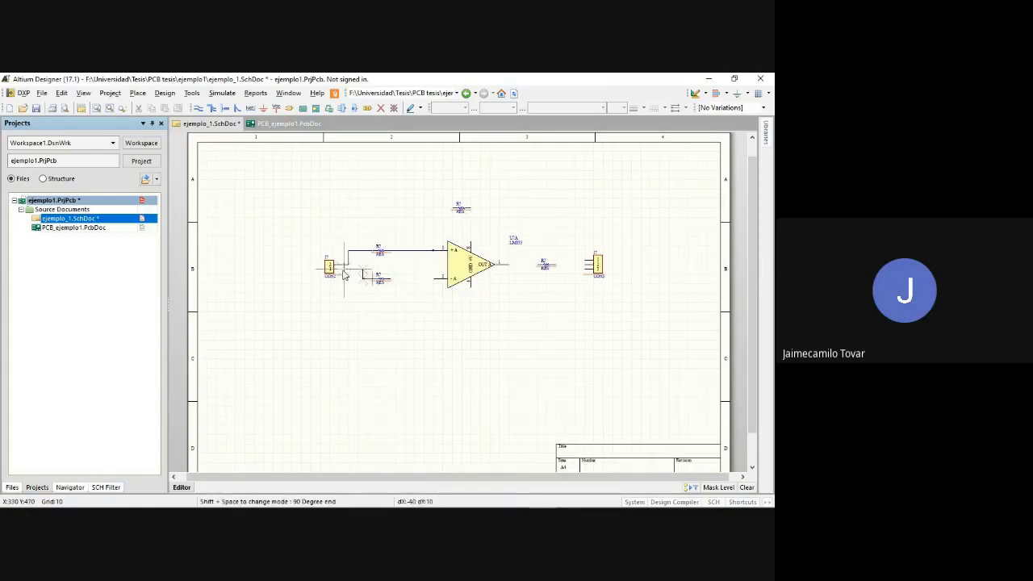
click(336, 269)
click(393, 280)
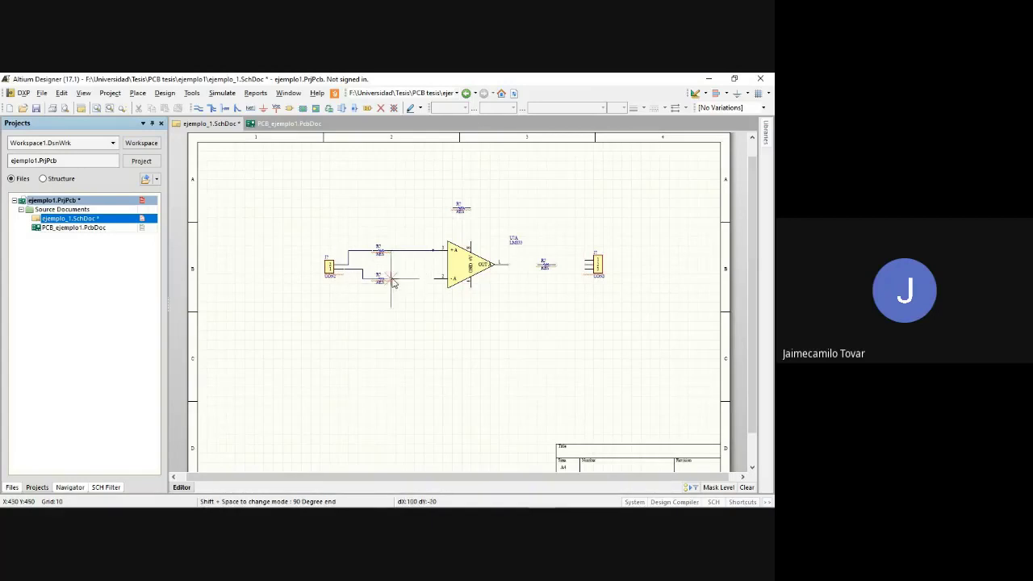
click(443, 279)
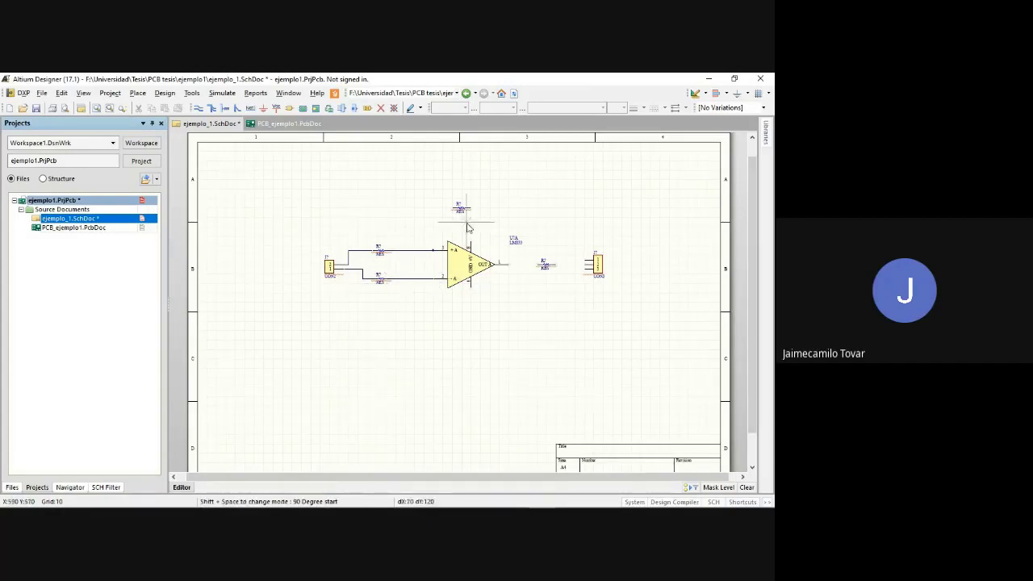
click(470, 242)
key(space)
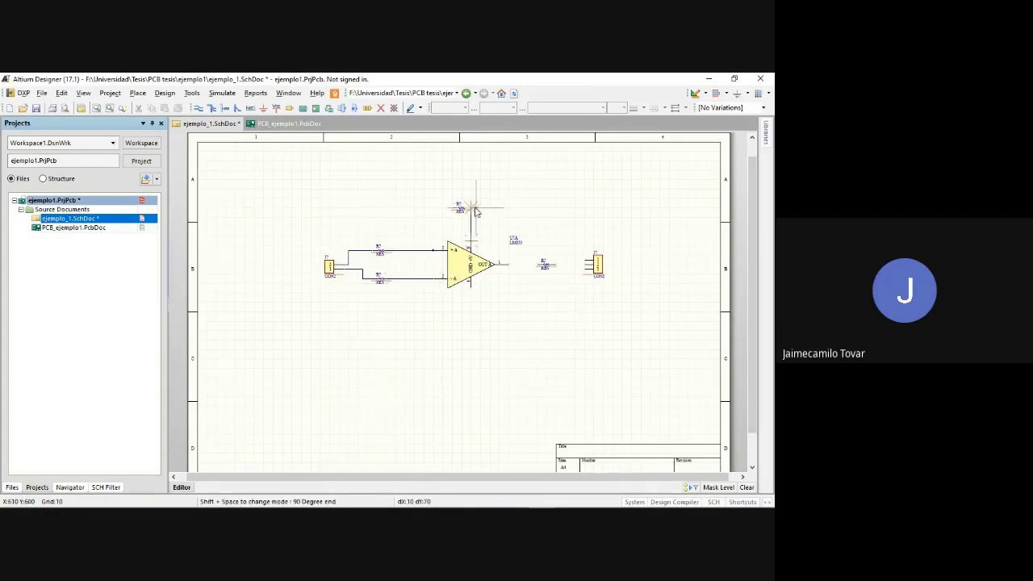
key(Escape)
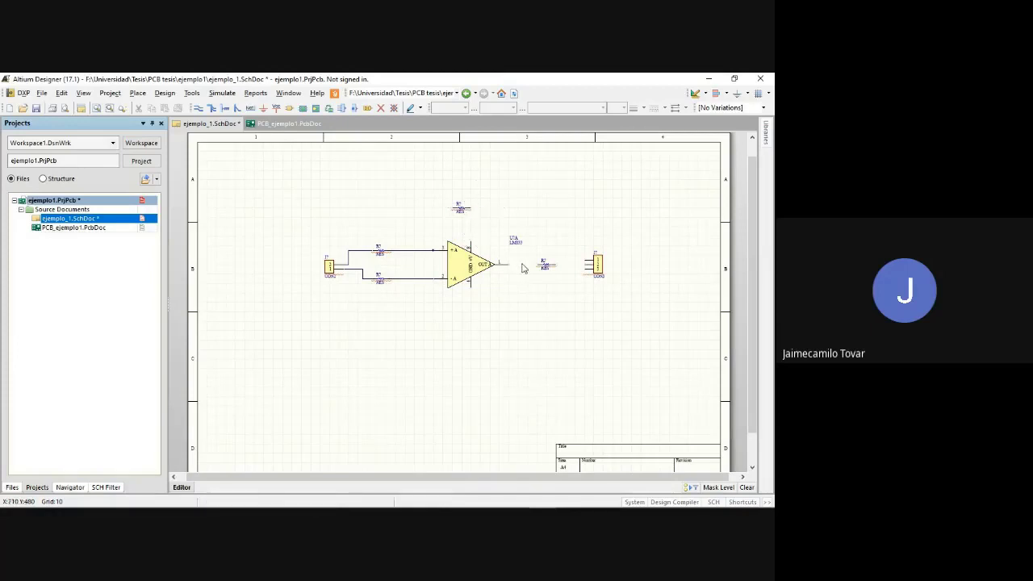
Wire the op-amp's output to the output resistor and that resistor to the CON3 pin in line with it
key(p)
key(w)
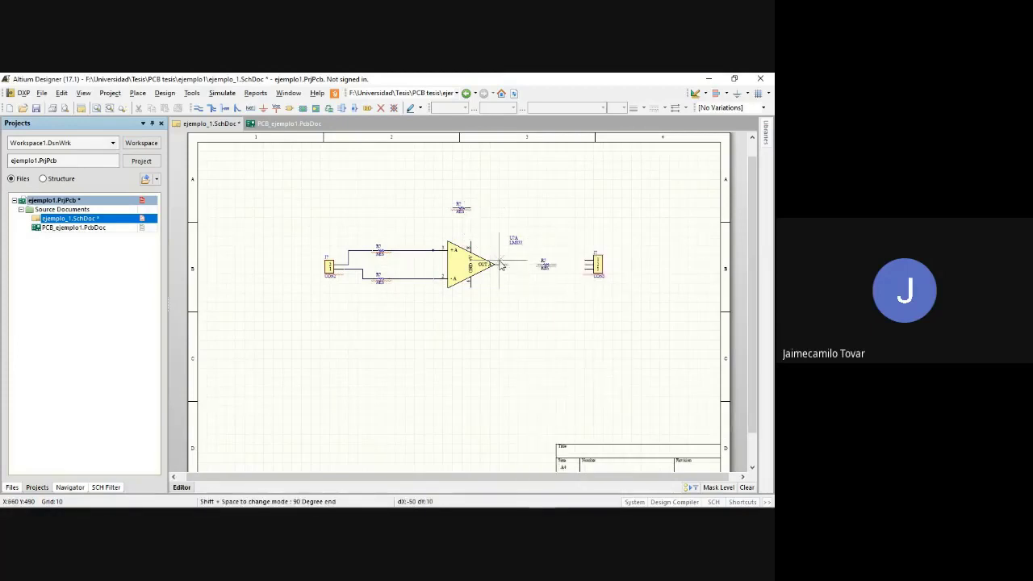
click(511, 269)
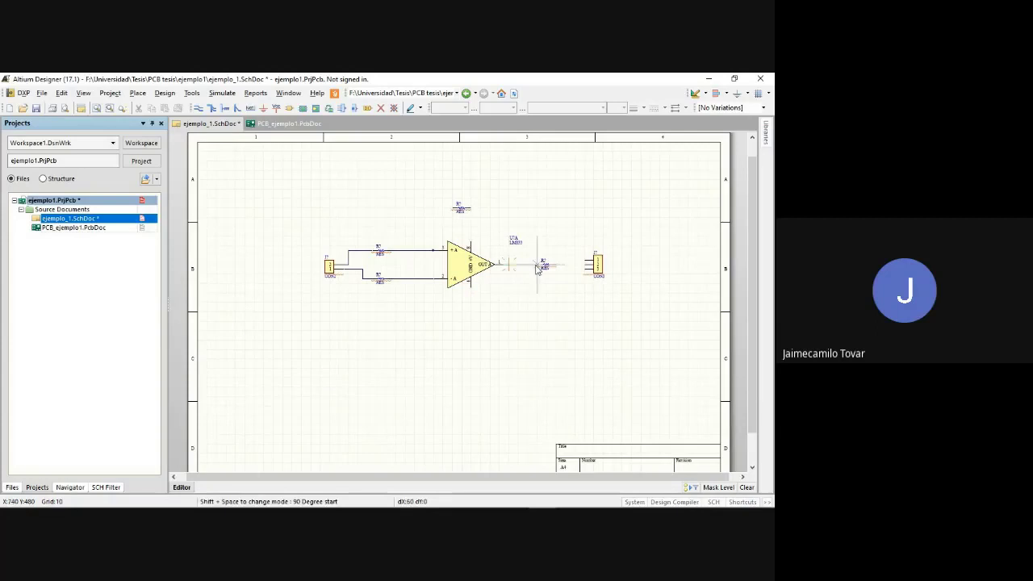
click(539, 264)
key(Escape)
key(p)
key(w)
click(556, 265)
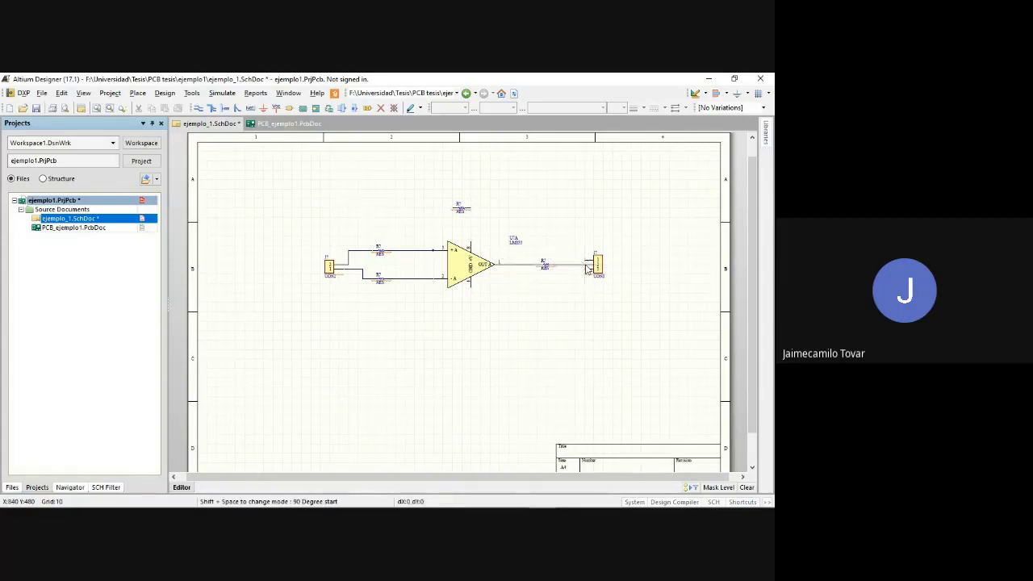
click(594, 265)
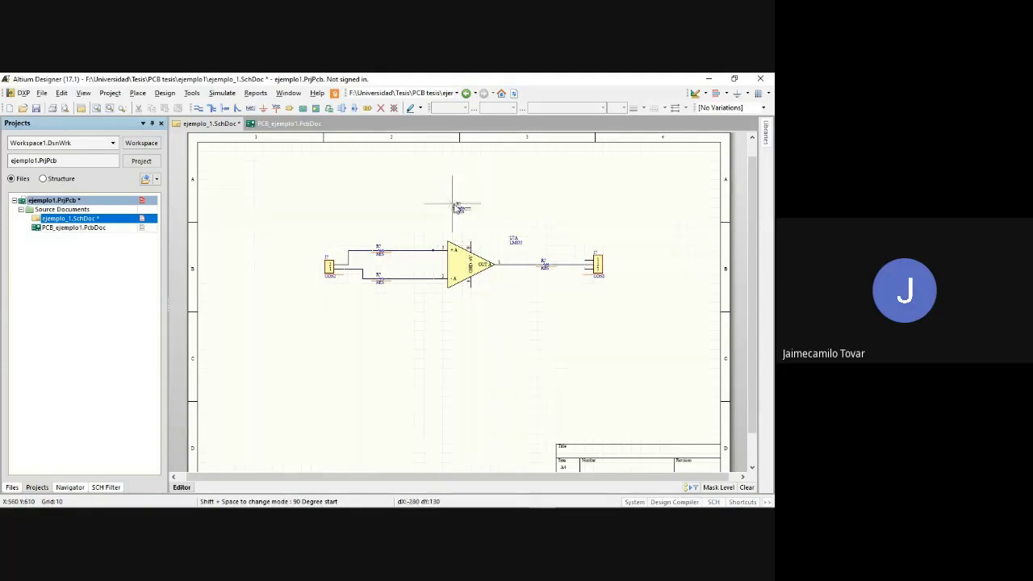
Wire the feedback resistor above the op-amp to the +A input wire and to the wire between the output resistor and CON3
click(452, 209)
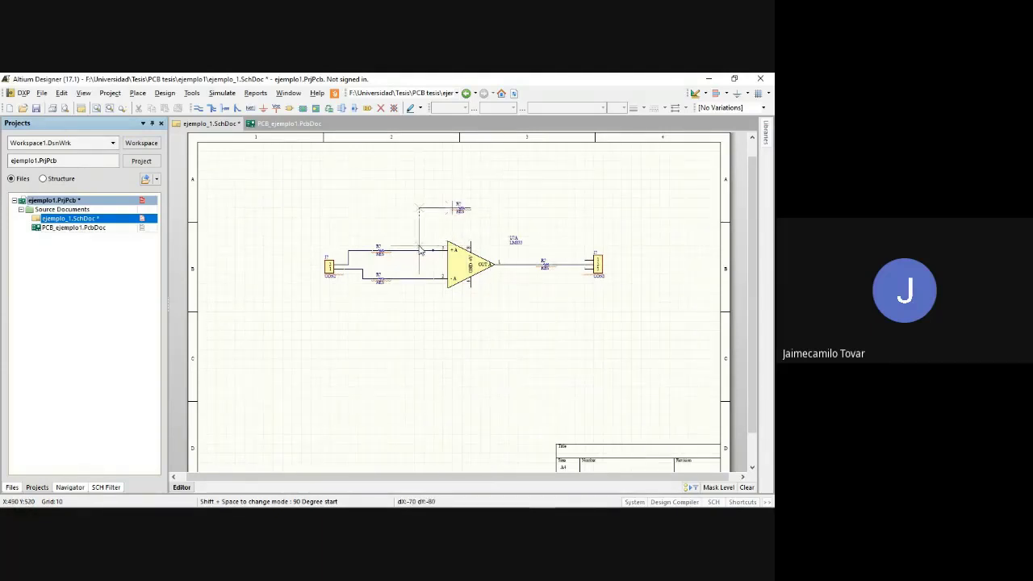
click(419, 250)
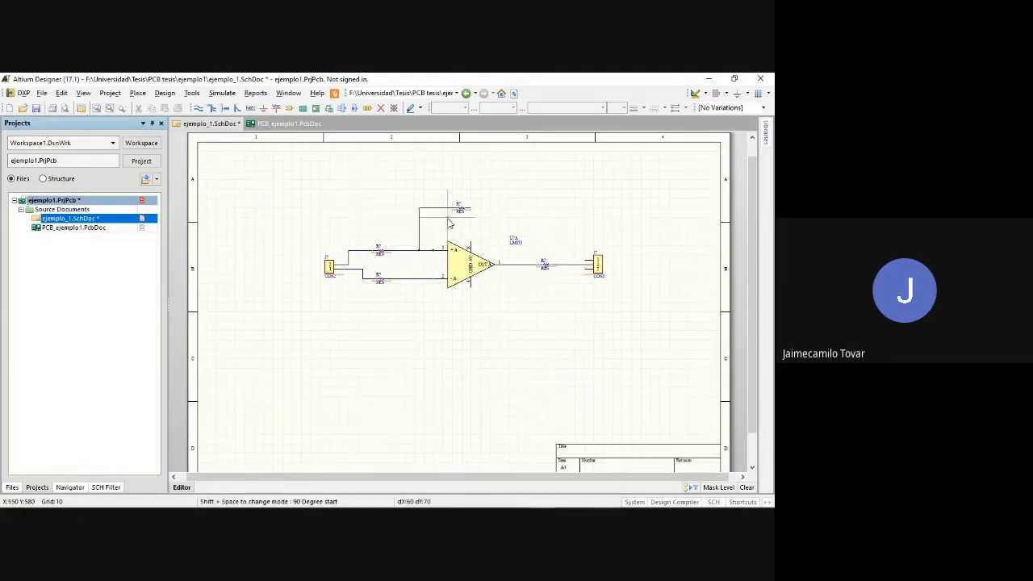
click(475, 210)
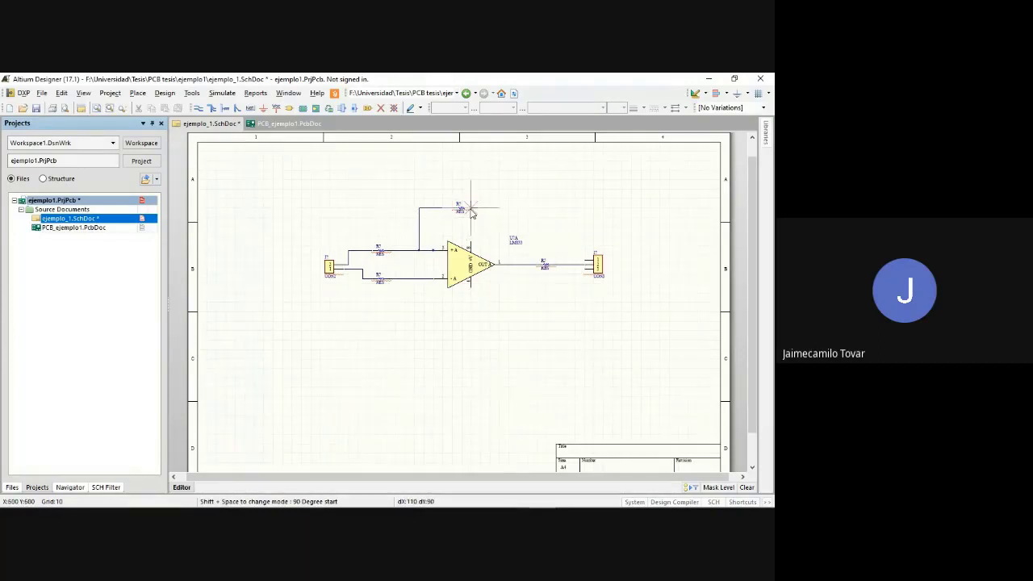
click(566, 266)
click(567, 268)
right_click(567, 269)
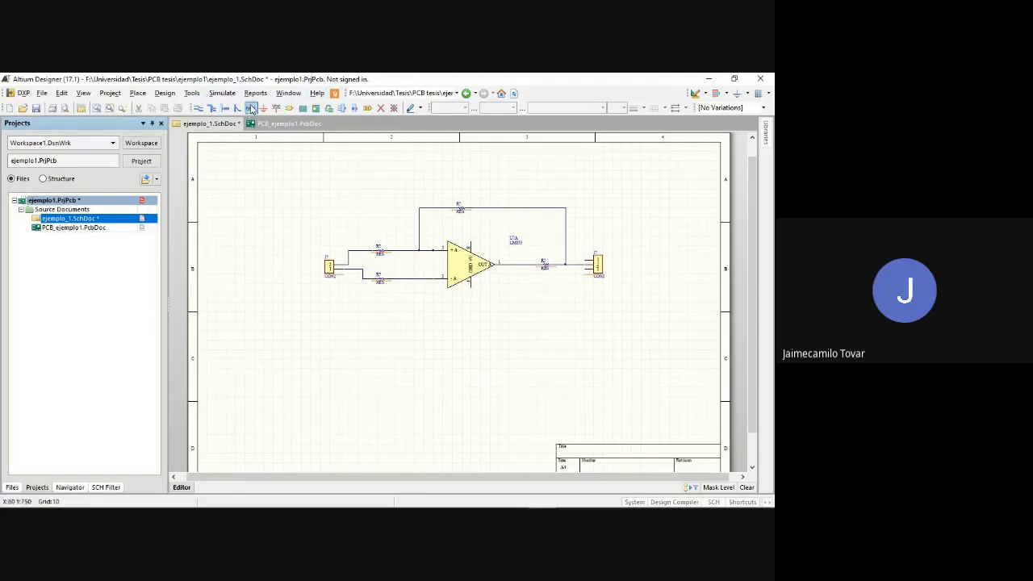
Place one net label above the op-amp's upper supply pin and another below its lower supply pin
click(252, 108)
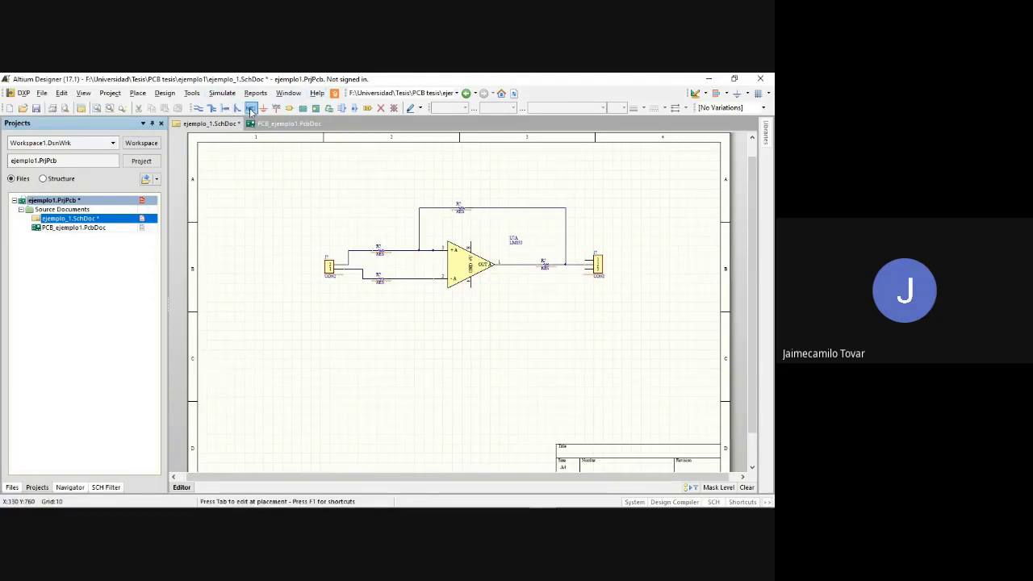
click(473, 230)
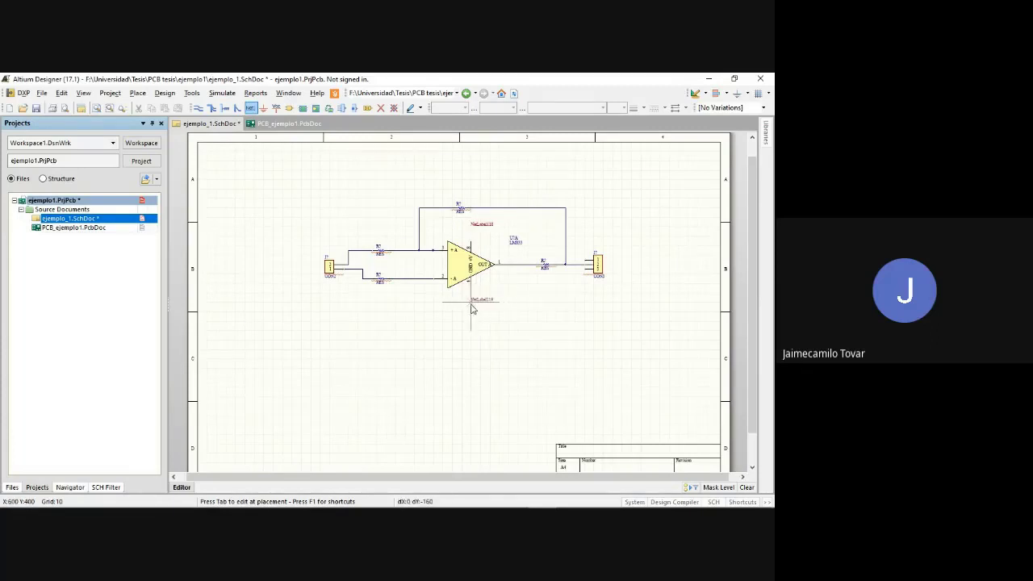
click(473, 309)
right_click(473, 309)
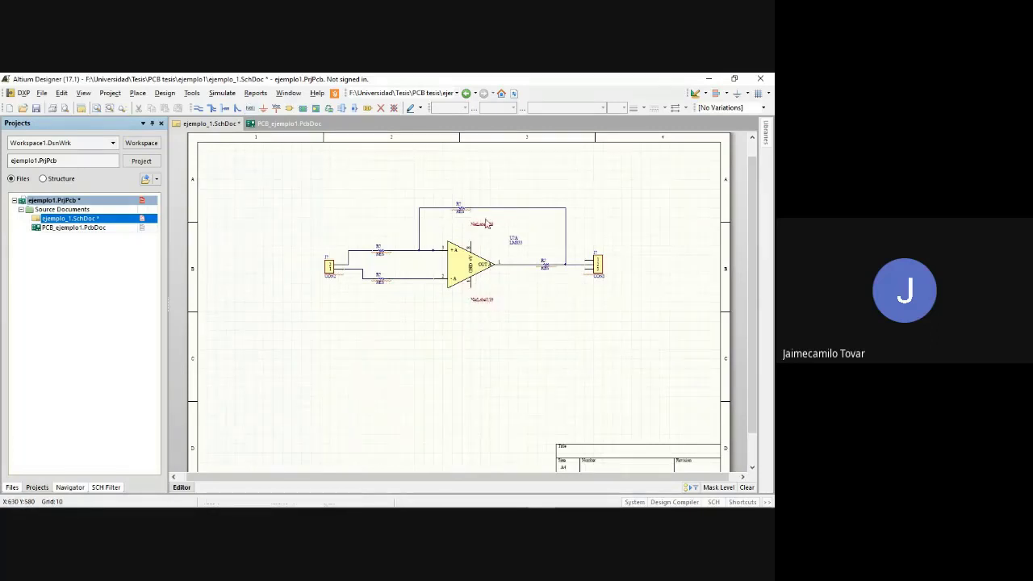
Name the net label above the op-amp Vcc and the one below it Gnd
double_click(484, 223)
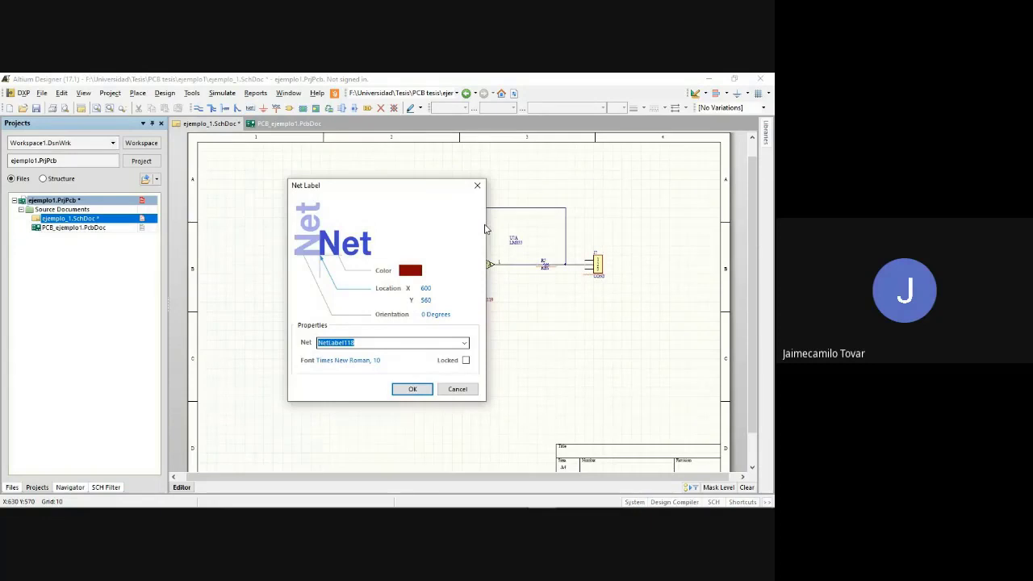
text(Vcc)
key(Return)
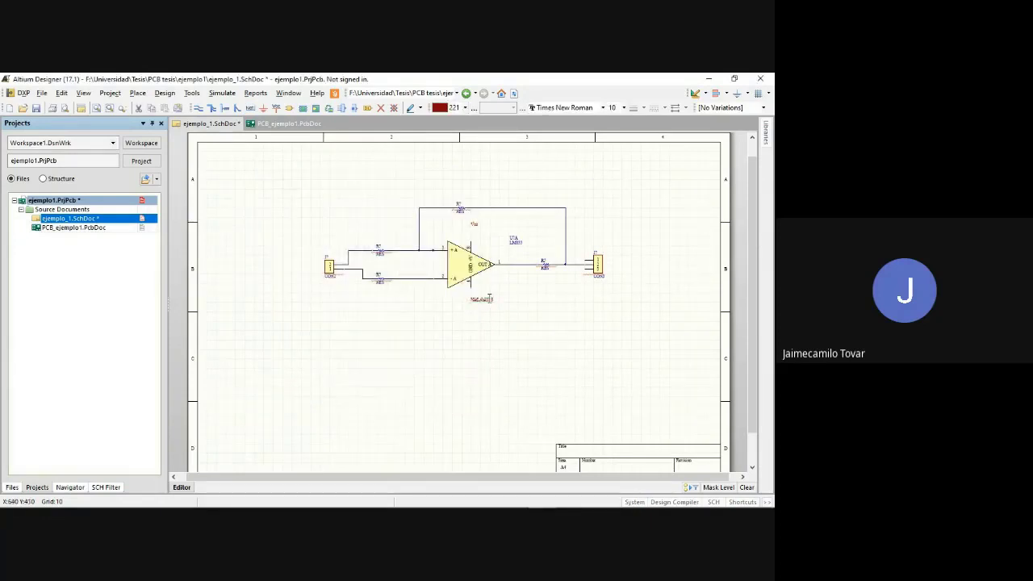
double_click(483, 301)
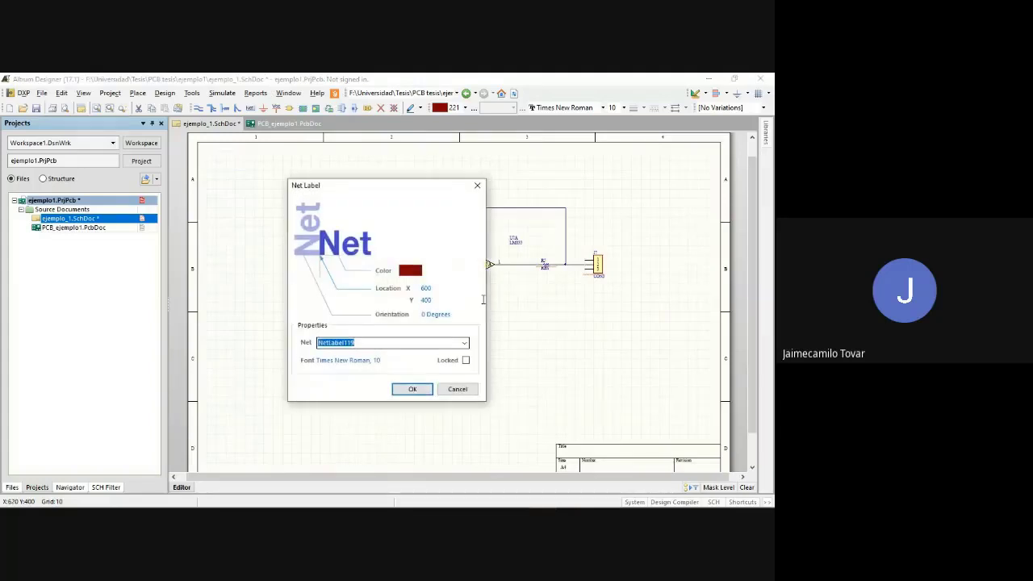
text(Gnd)
key(Return)
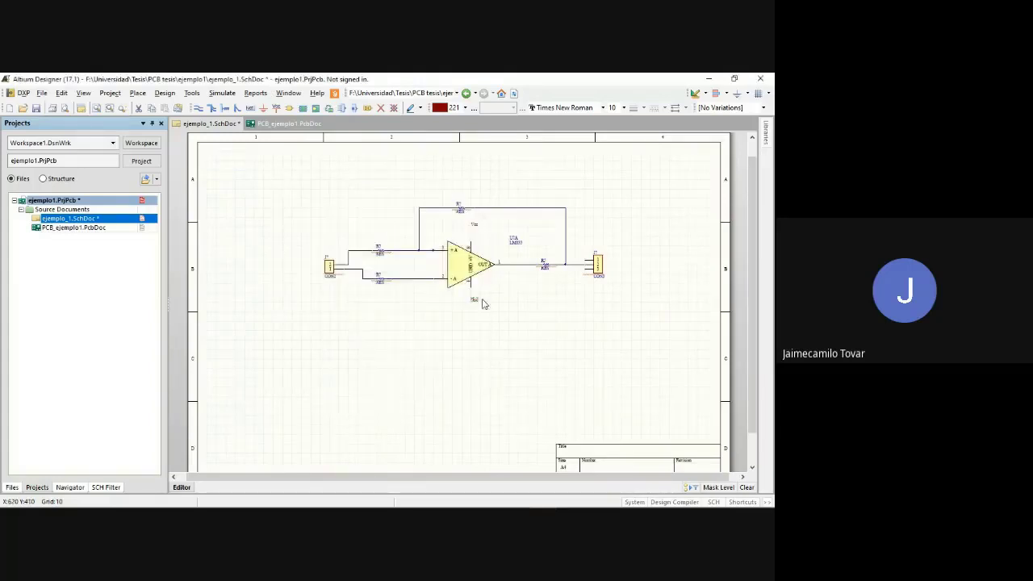
Wire the Vcc net label to the op-amp's upper supply pin and the lower supply pin to the Gnd net label
key(p)
key(w)
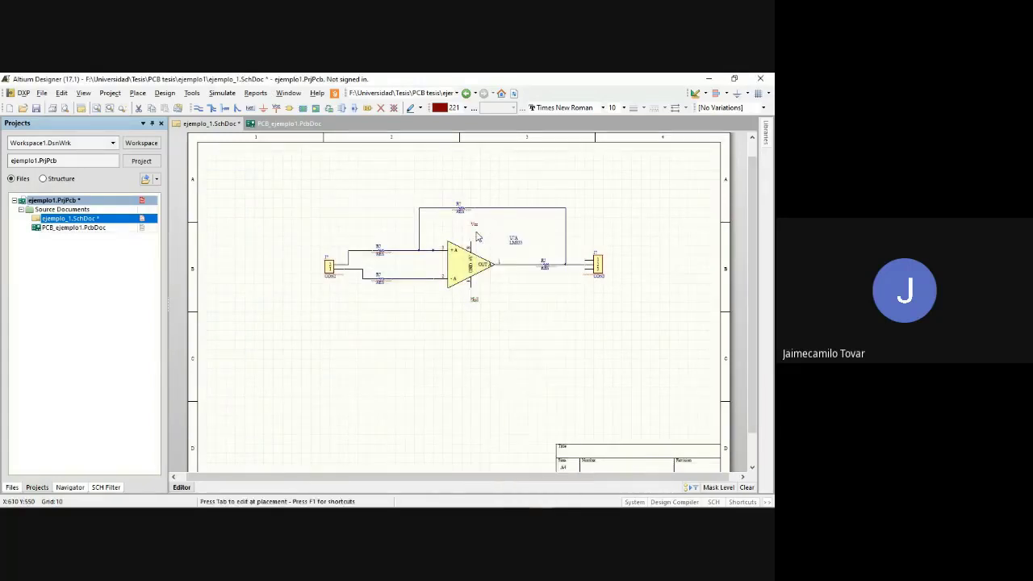
click(476, 236)
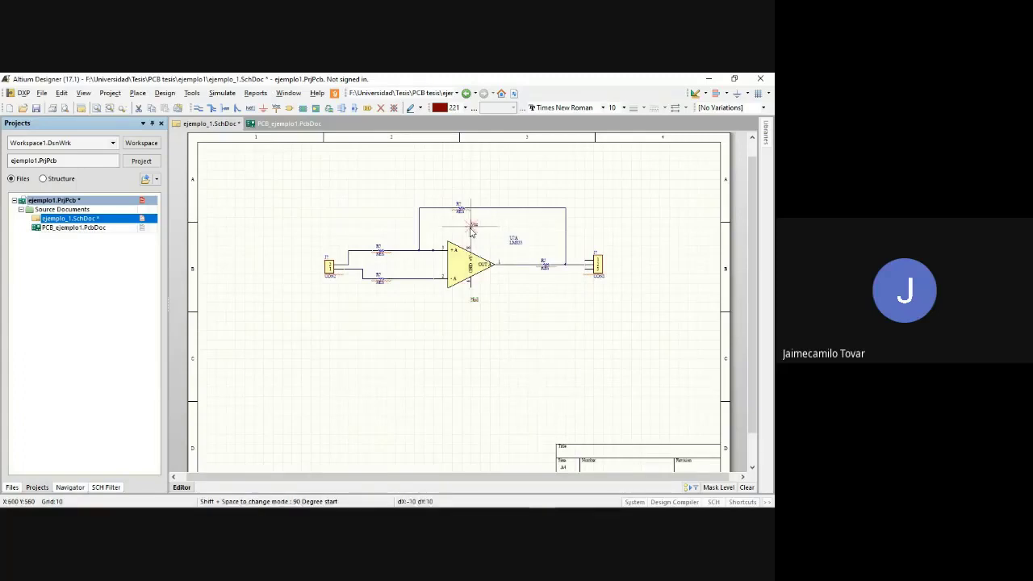
click(470, 229)
click(472, 243)
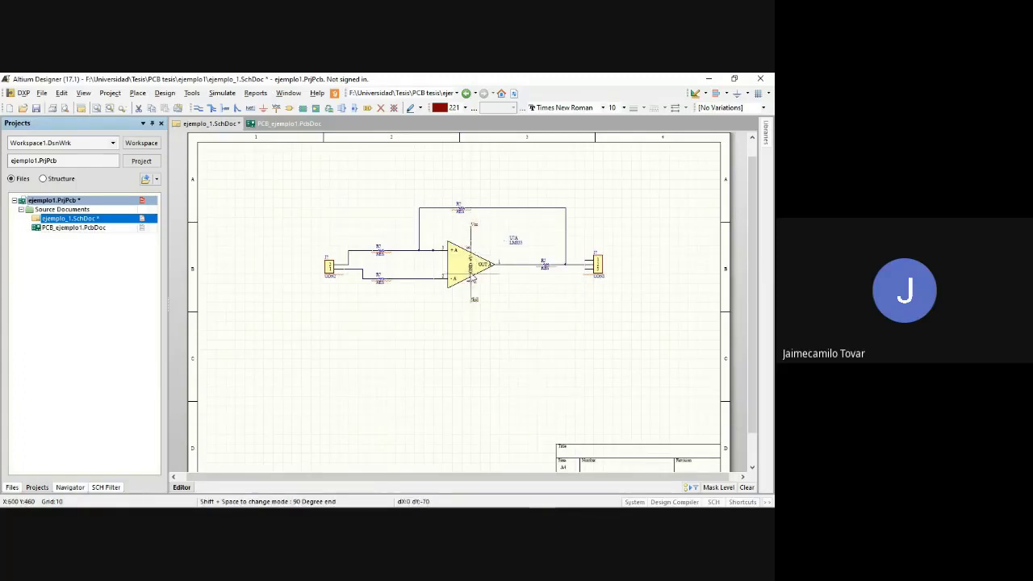
click(472, 307)
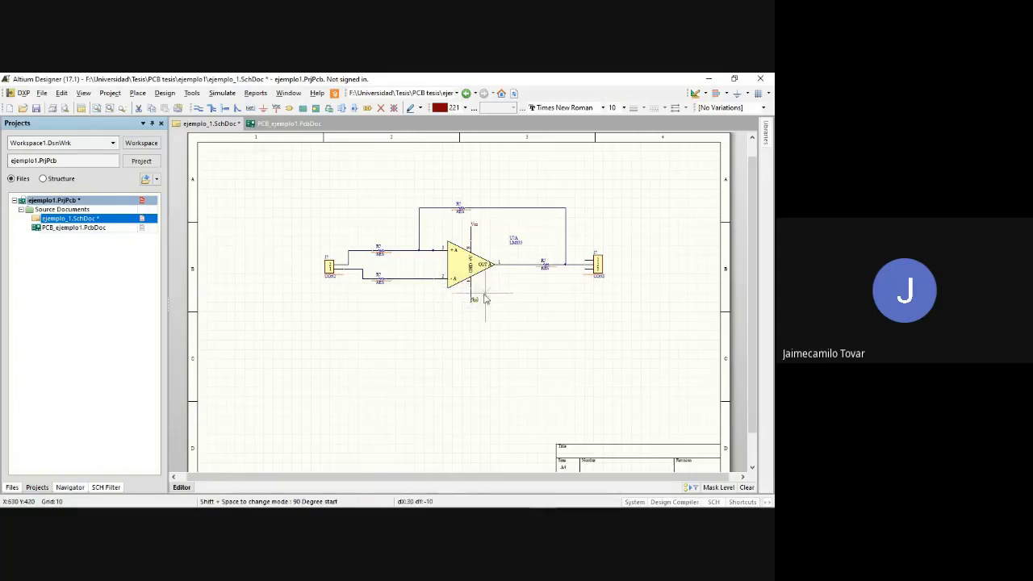
key(Escape)
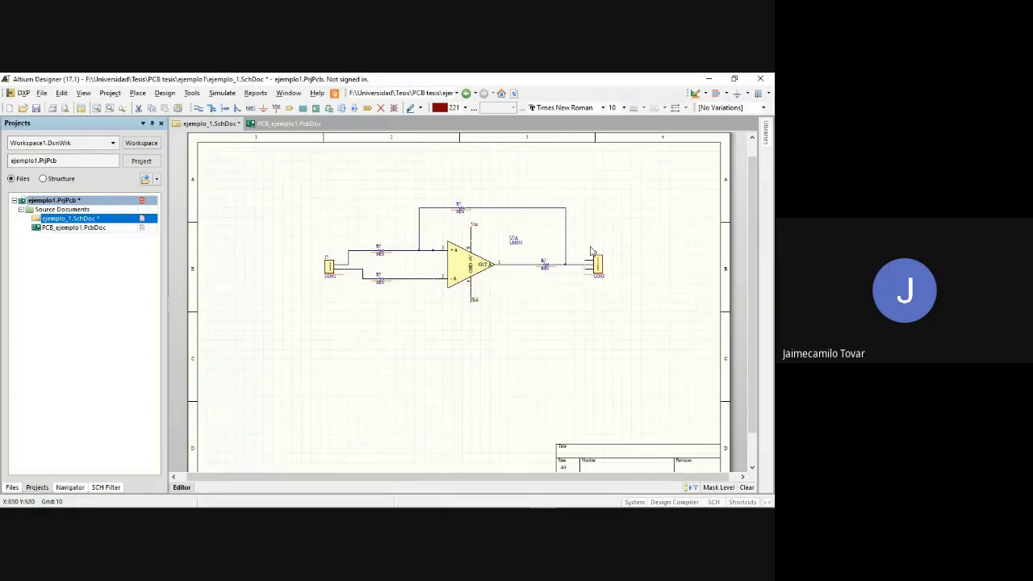
Place two net labels beside the CON3 connector, one above its pins and one below them
click(250, 107)
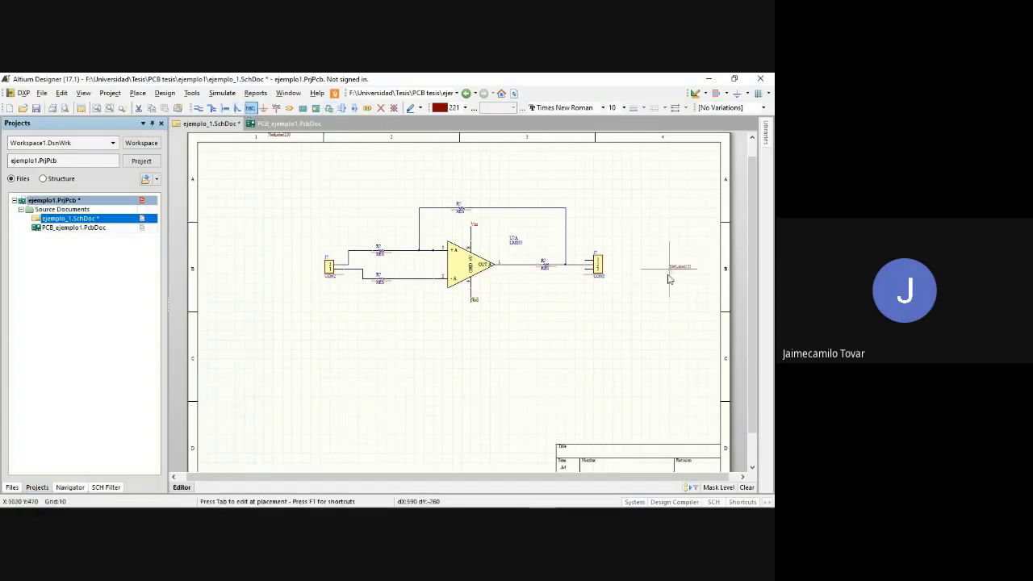
click(576, 253)
click(577, 291)
right_click(576, 292)
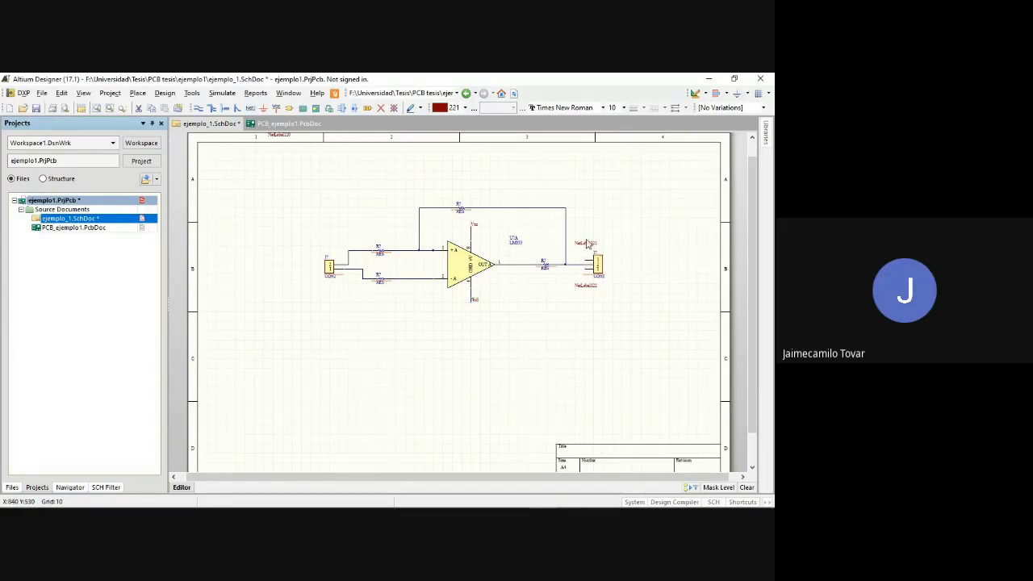
Name the net label above CON3's pins Vcc and the one below them Gnd
double_click(583, 245)
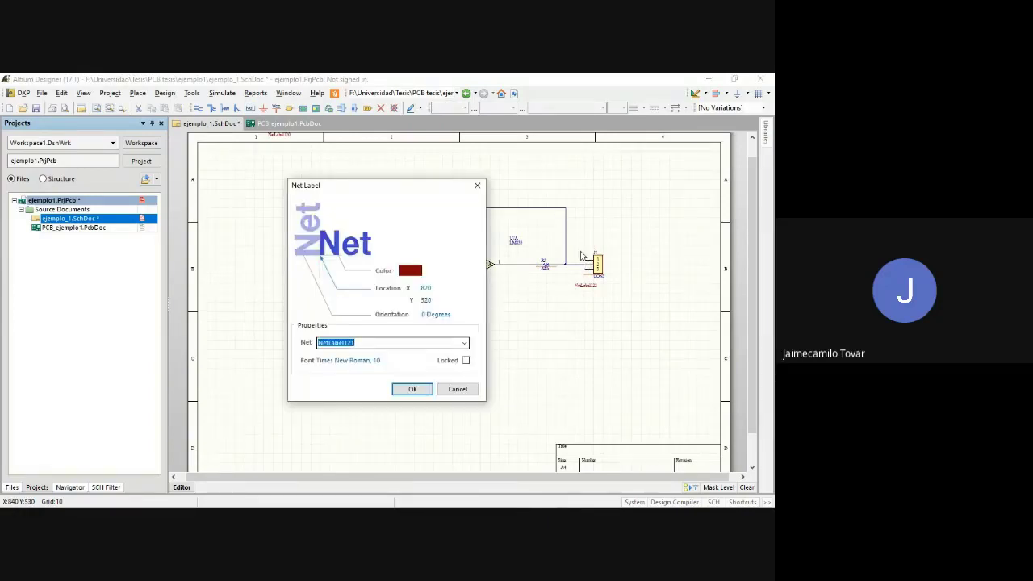
text(Vo)
key(Return)
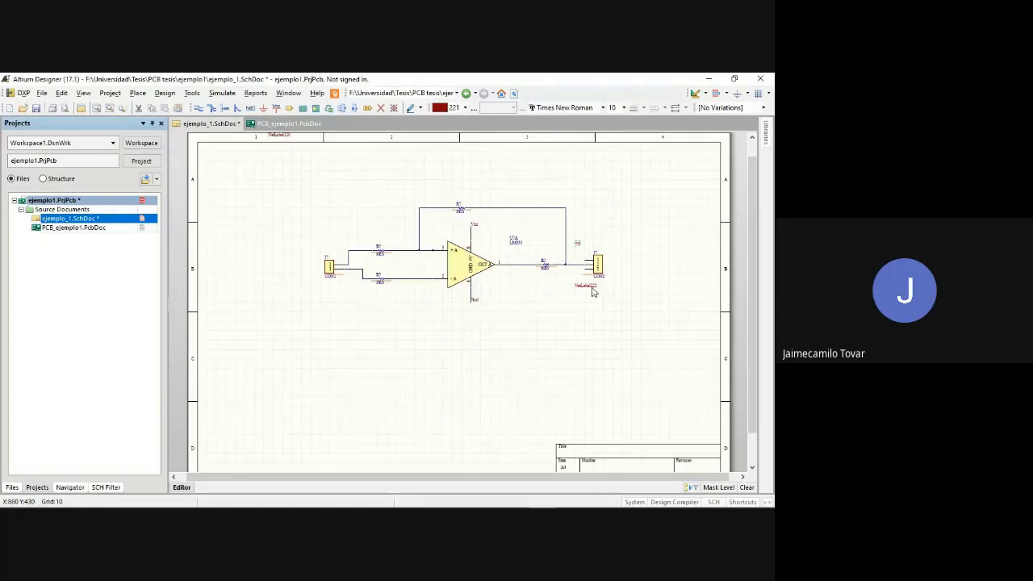
double_click(577, 244)
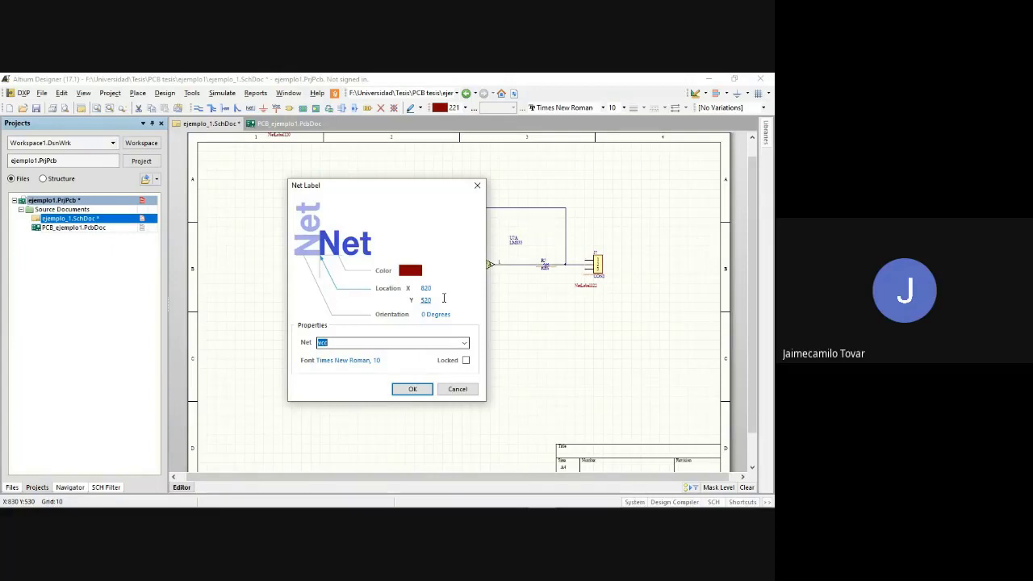
text(V)
key(Return)
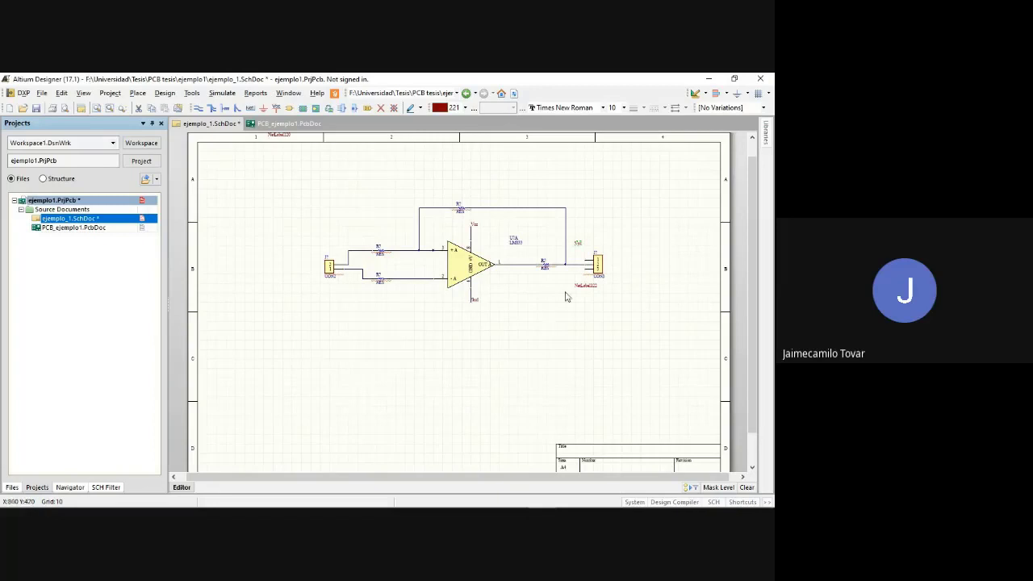
key(Tab)
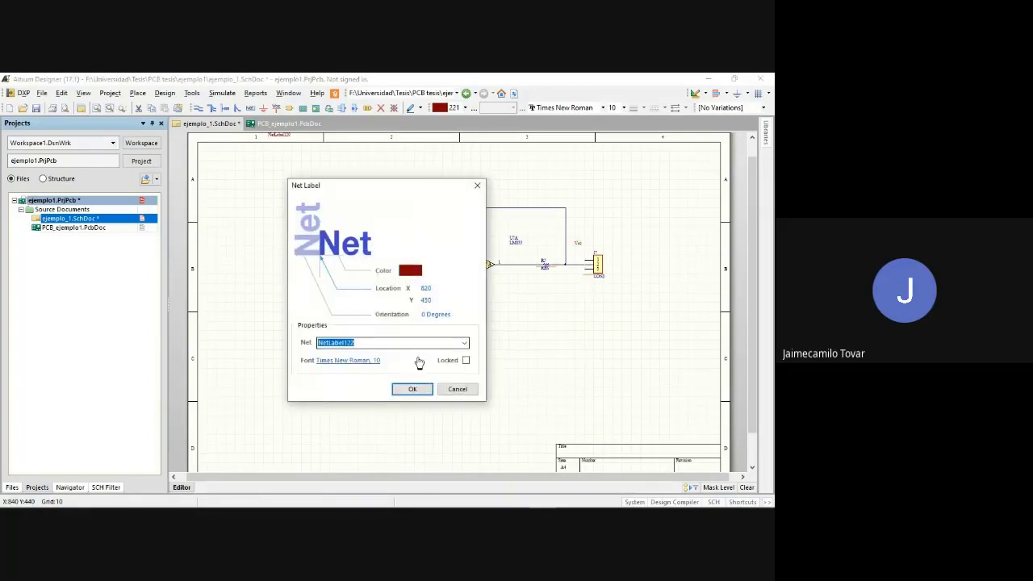
text(Gnd)
click(414, 389)
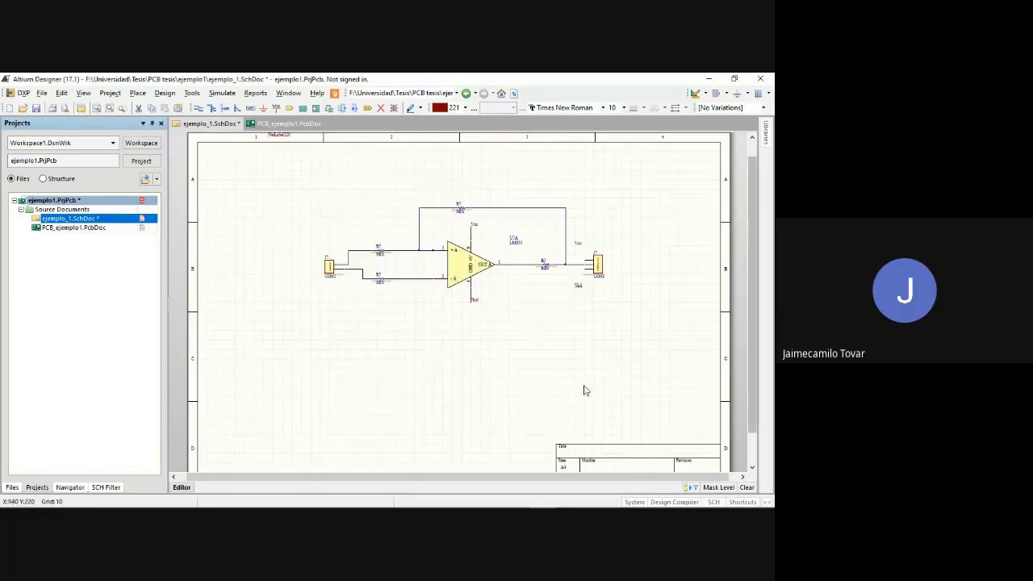
Wire CON3's upper pin to its Vcc net label and its lower pin to its Gnd net label
click(587, 335)
key(p)
key(w)
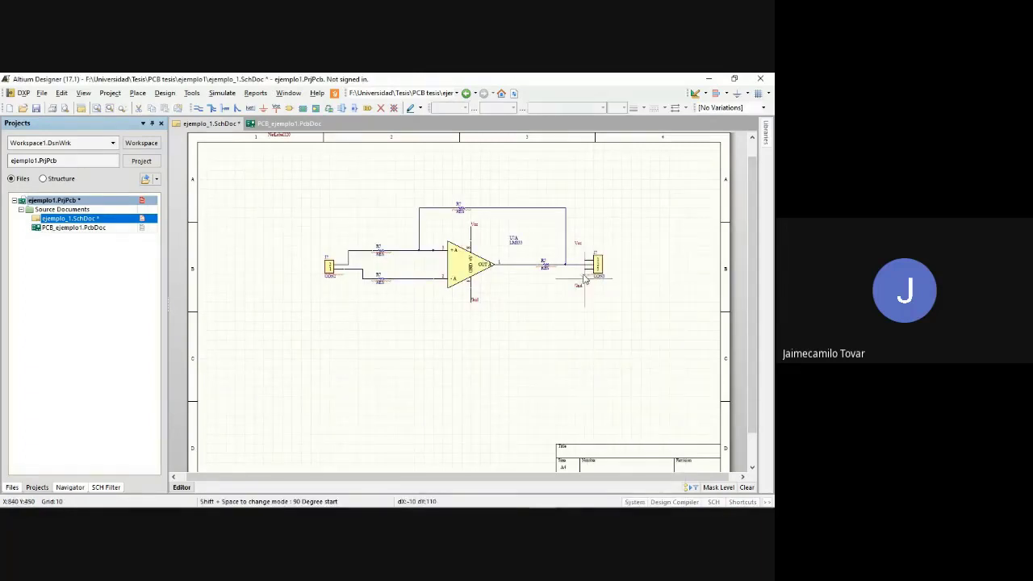
key(Escape)
click(576, 247)
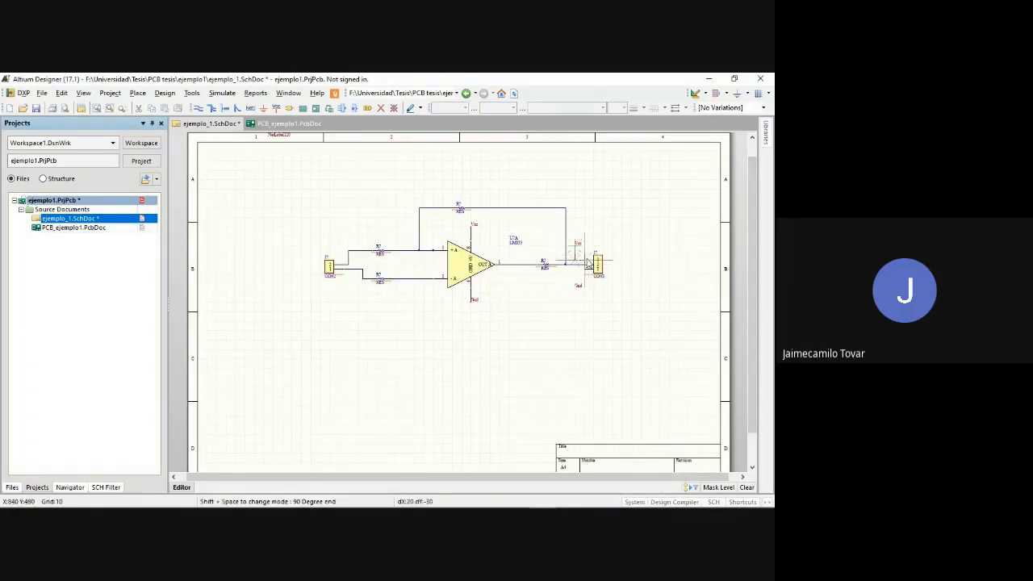
click(584, 260)
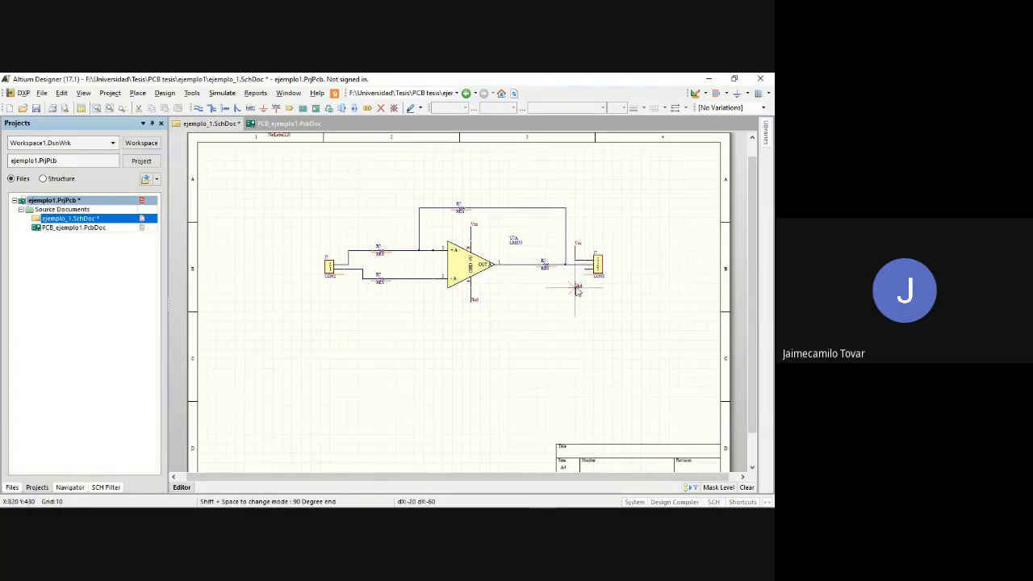
click(576, 289)
click(585, 272)
key(Escape)
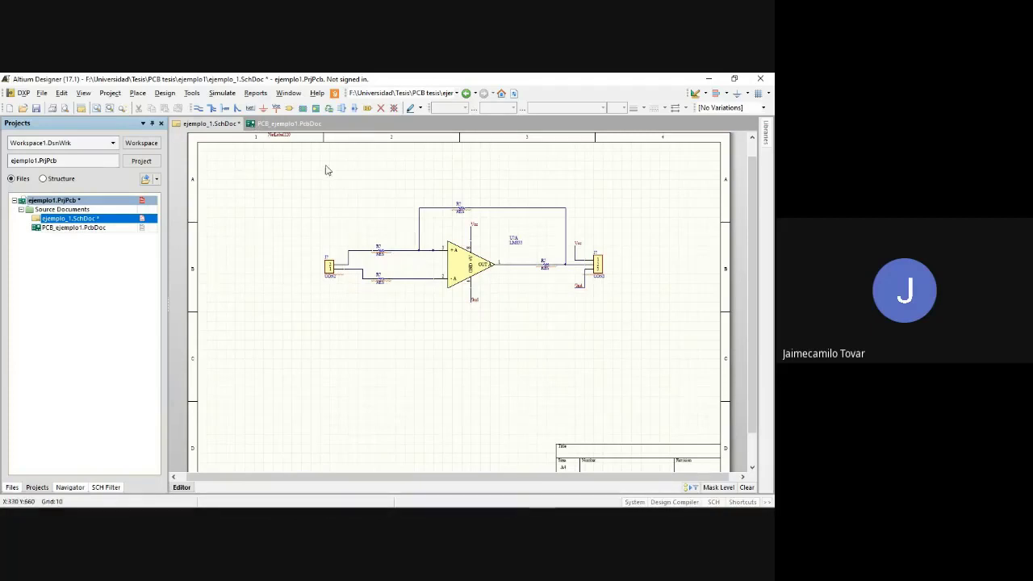
Delete the stray net label lying on the sheet's upper border
drag(287, 137, 268, 136)
key(Tab)
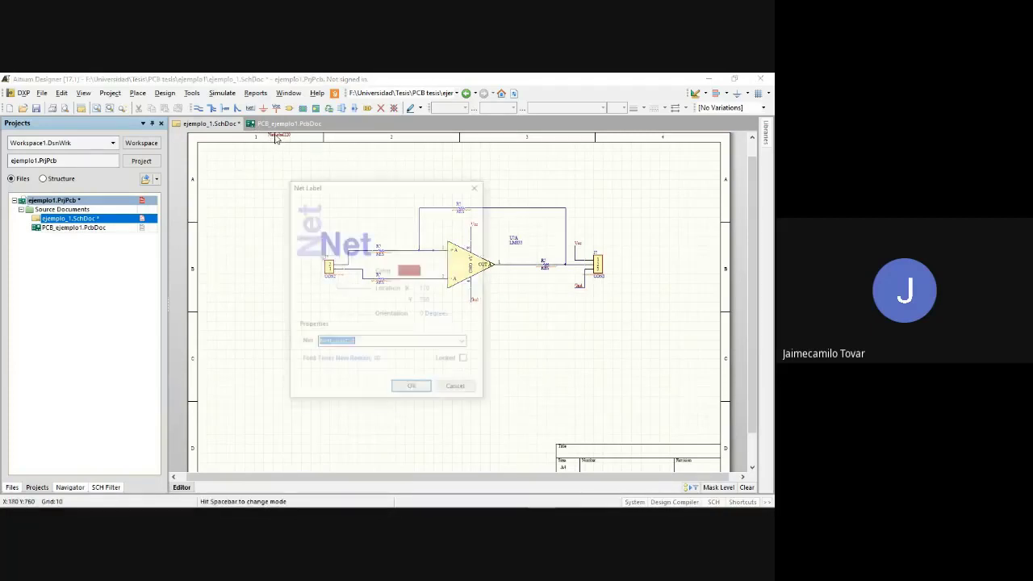
key(Return)
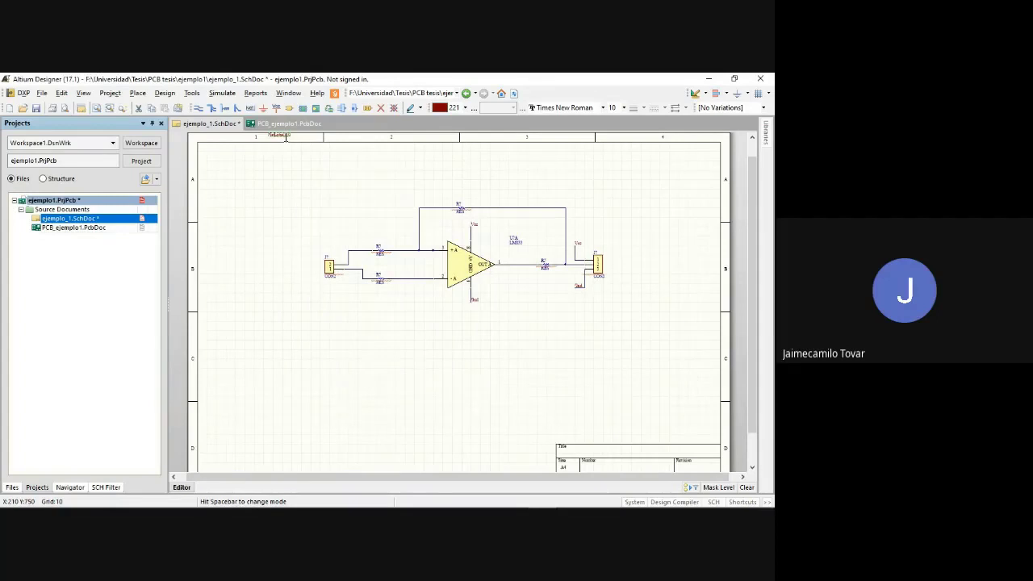
click(286, 137)
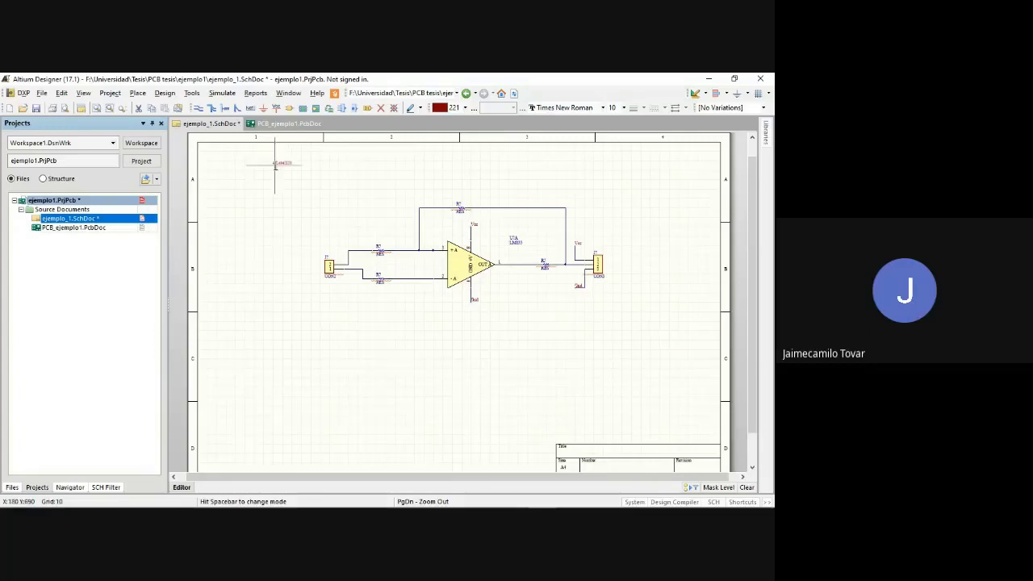
click(286, 165)
click(308, 165)
key(Delete)
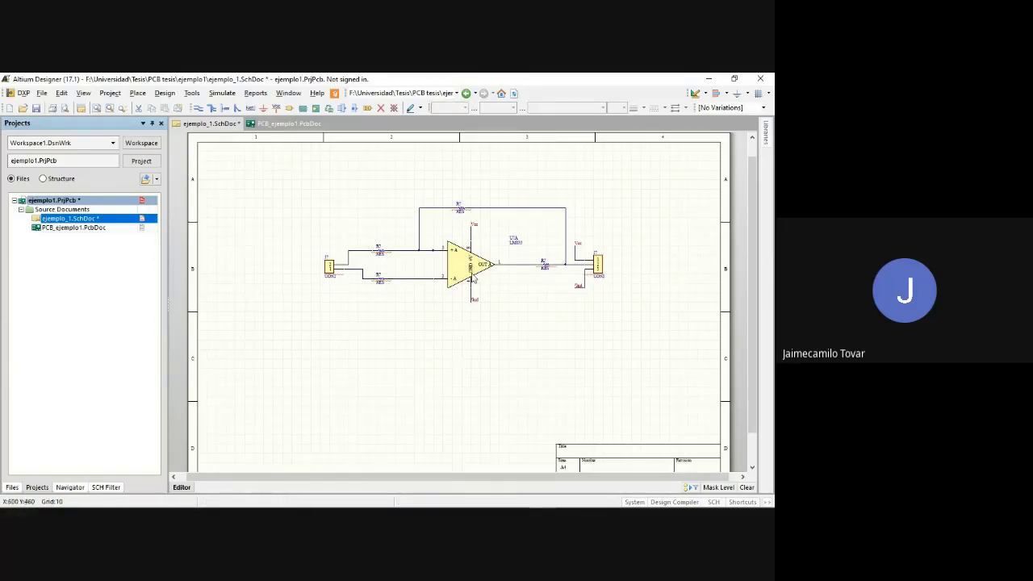
Open the schematic annotation settings for numbering the component designators
ctrl+scroll(396, 255, up, 1)
ctrl+scroll(396, 255, up, 1)
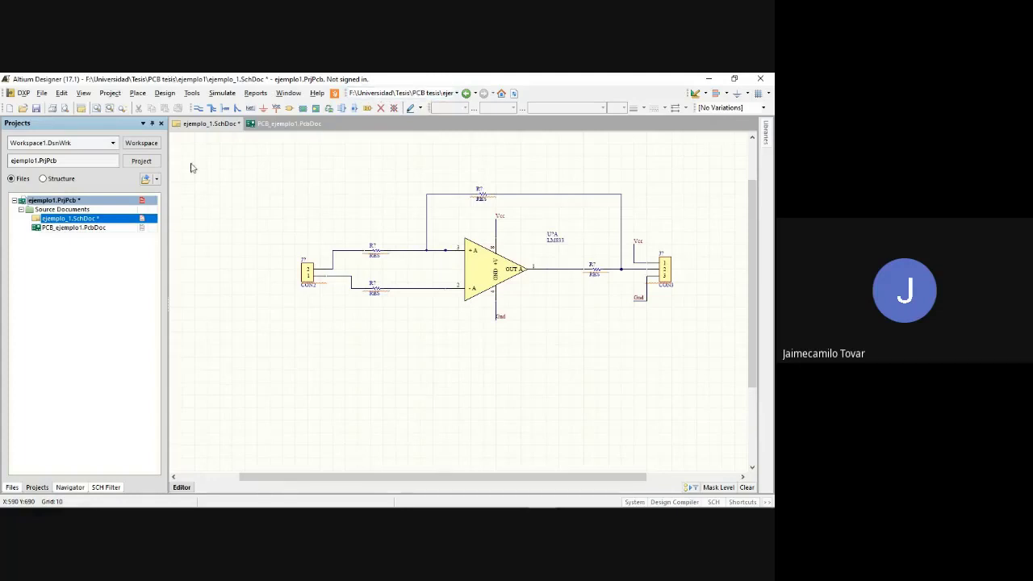
click(190, 93)
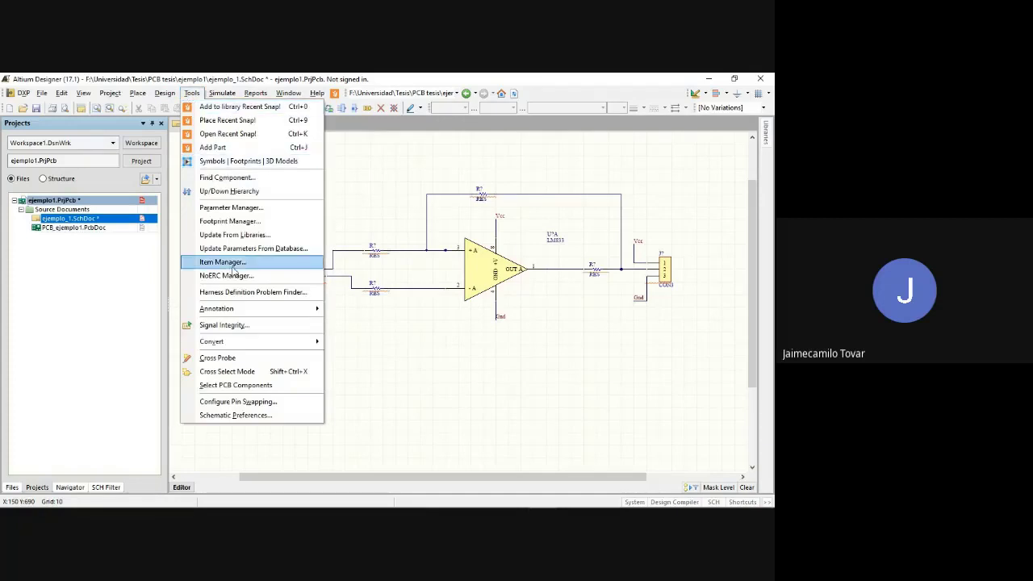
mouse_move(239, 310)
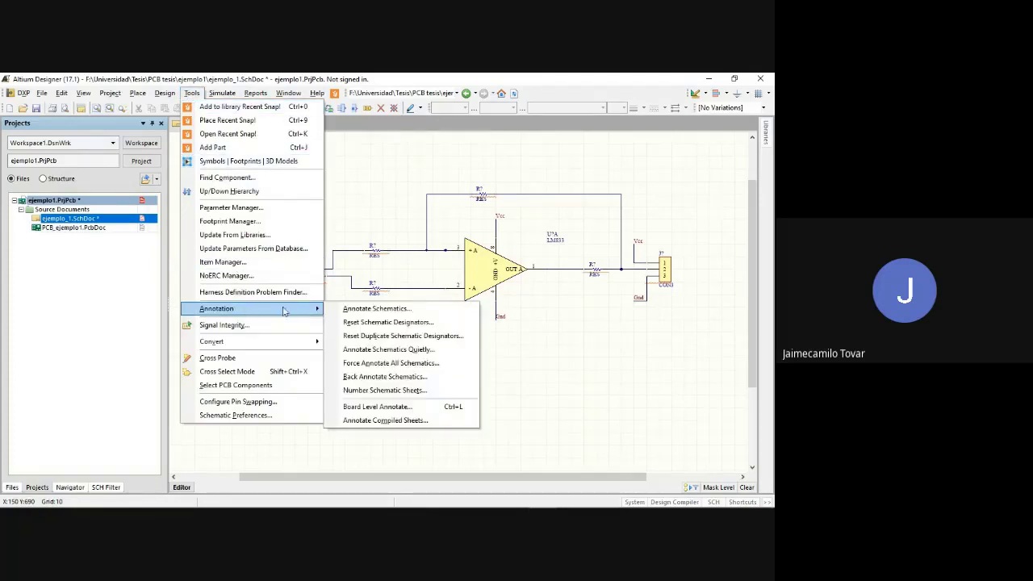
click(367, 310)
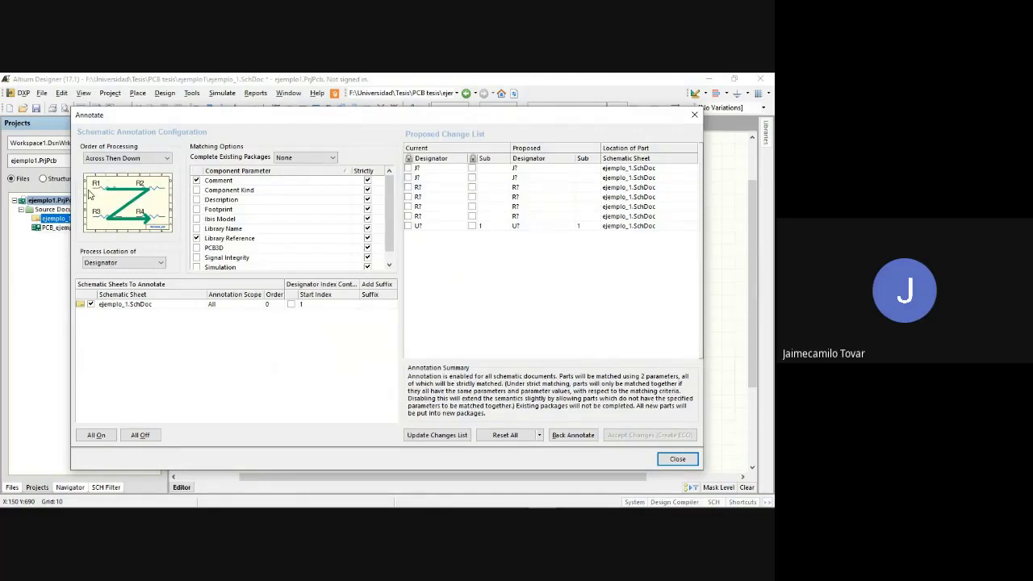
Try the Up Then Across order of processing for the annotation, and return it to Across Then Down
click(136, 158)
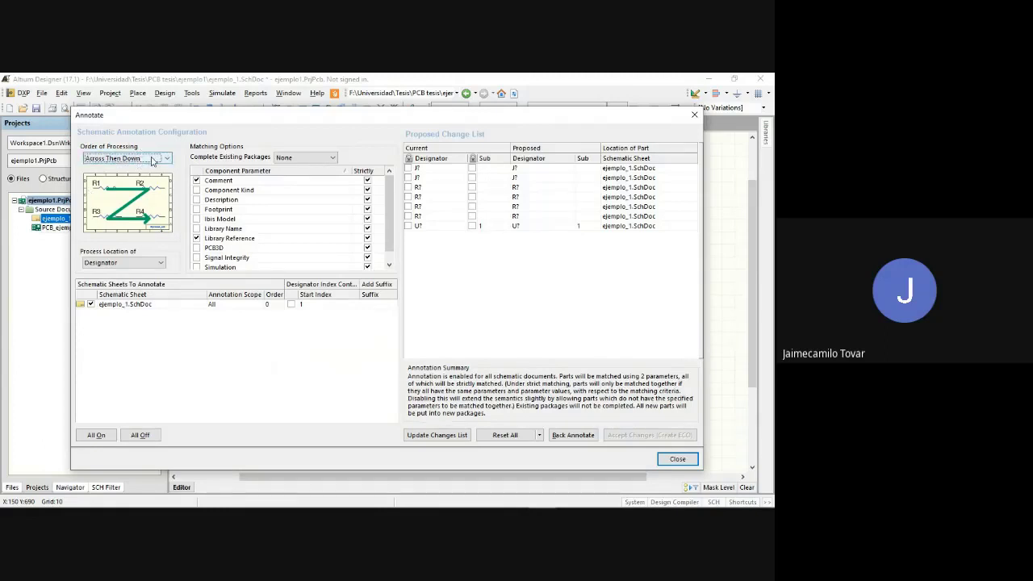
click(166, 159)
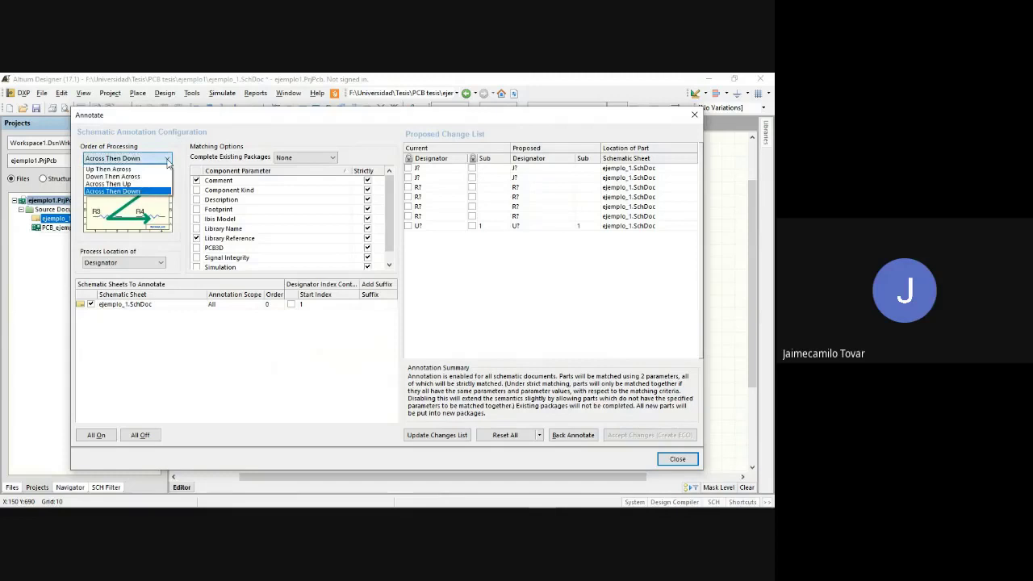
click(141, 170)
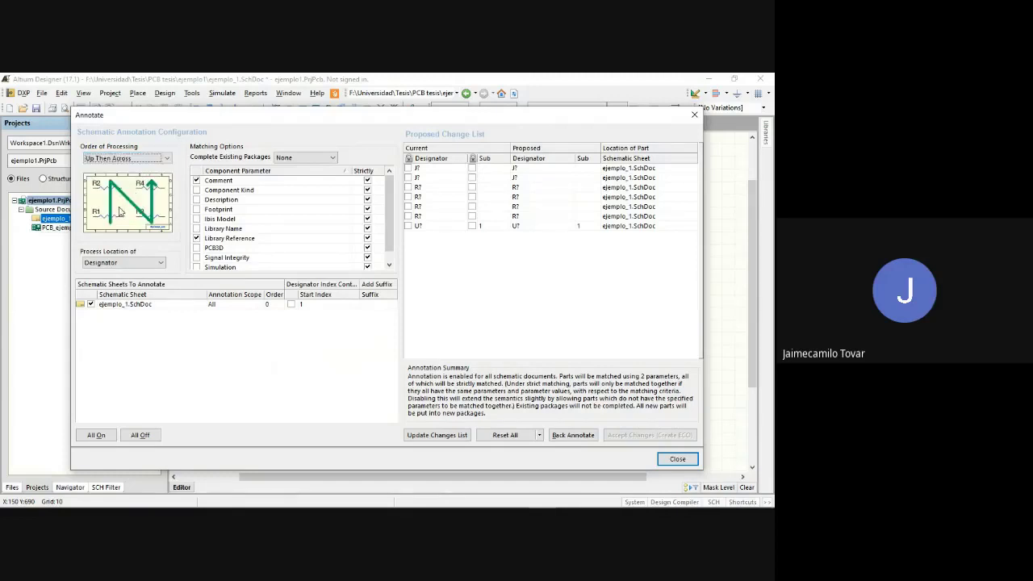
click(141, 159)
click(138, 190)
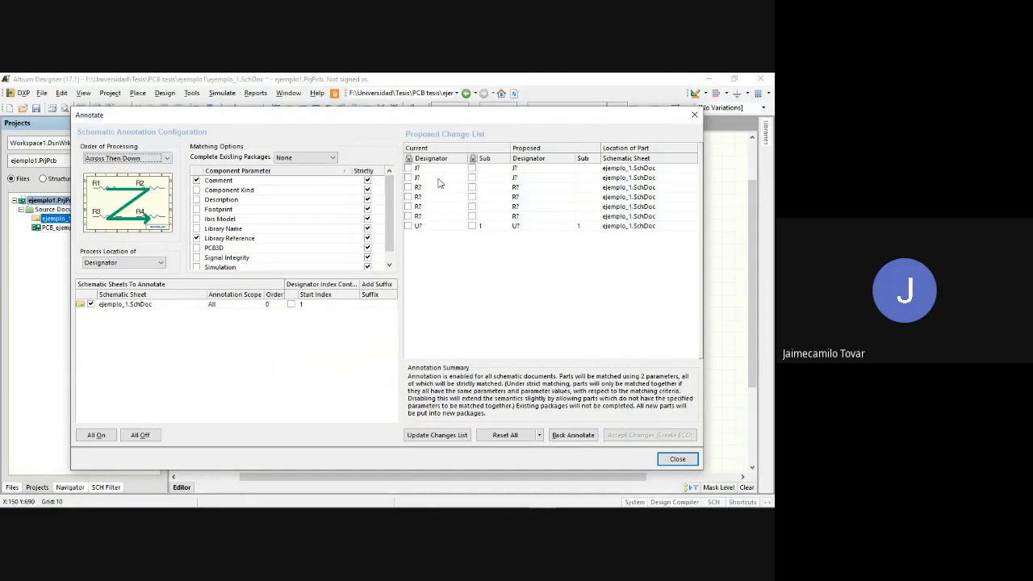
Number all component designators by updating the proposed change list and validating and executing the resulting engineering change order
click(430, 440)
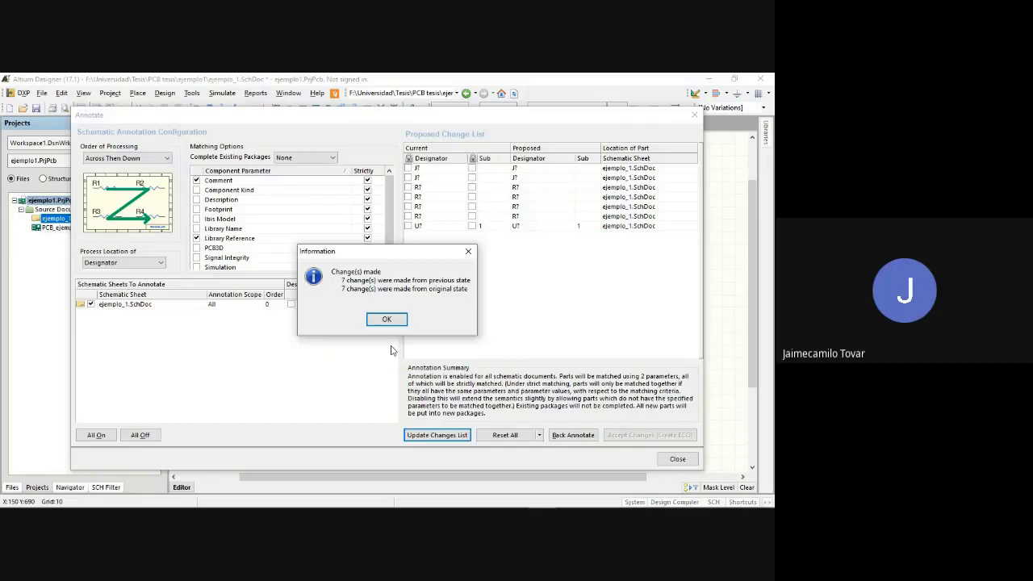
click(386, 320)
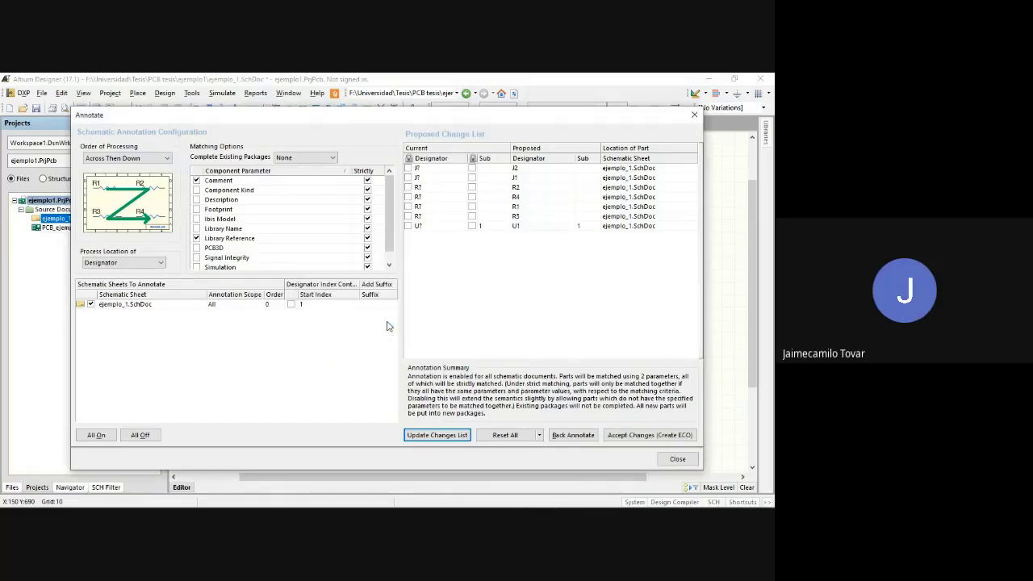
click(636, 436)
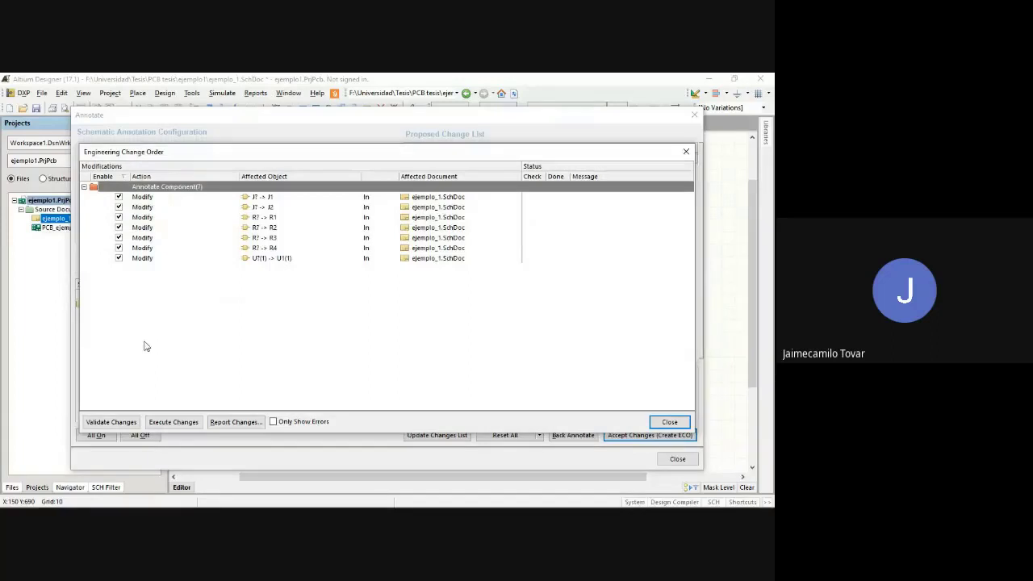
click(117, 423)
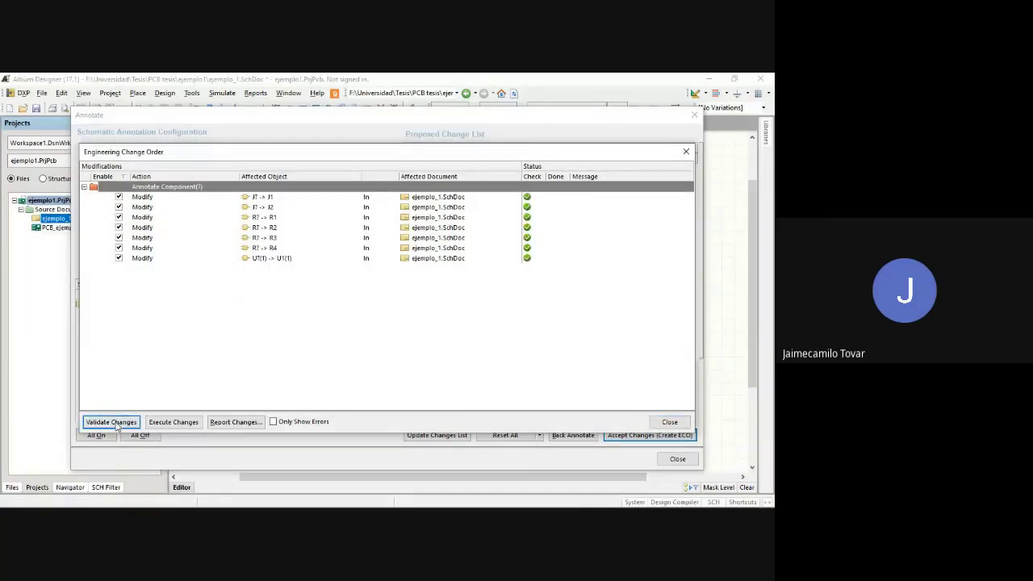
click(156, 425)
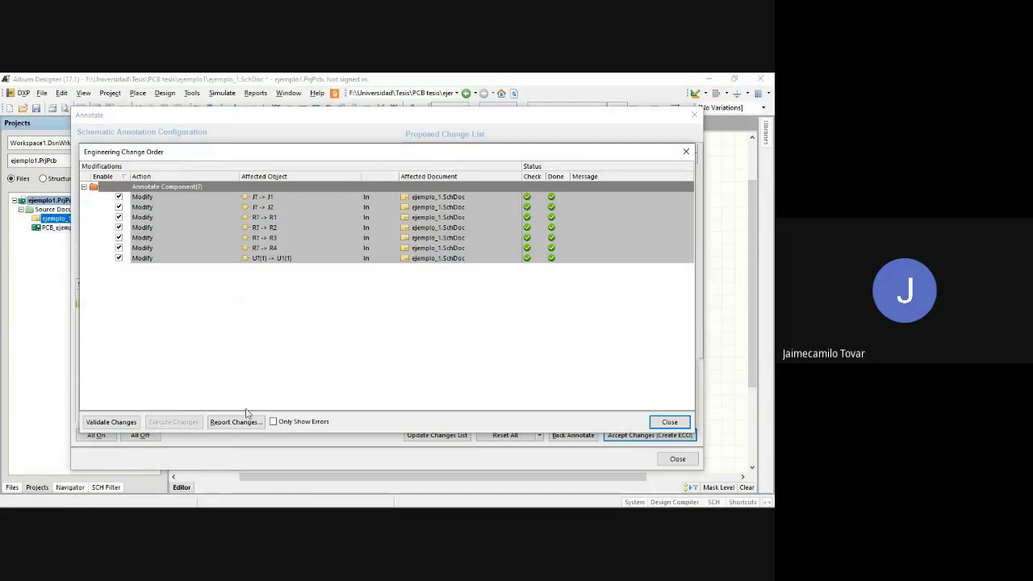
click(670, 422)
click(678, 458)
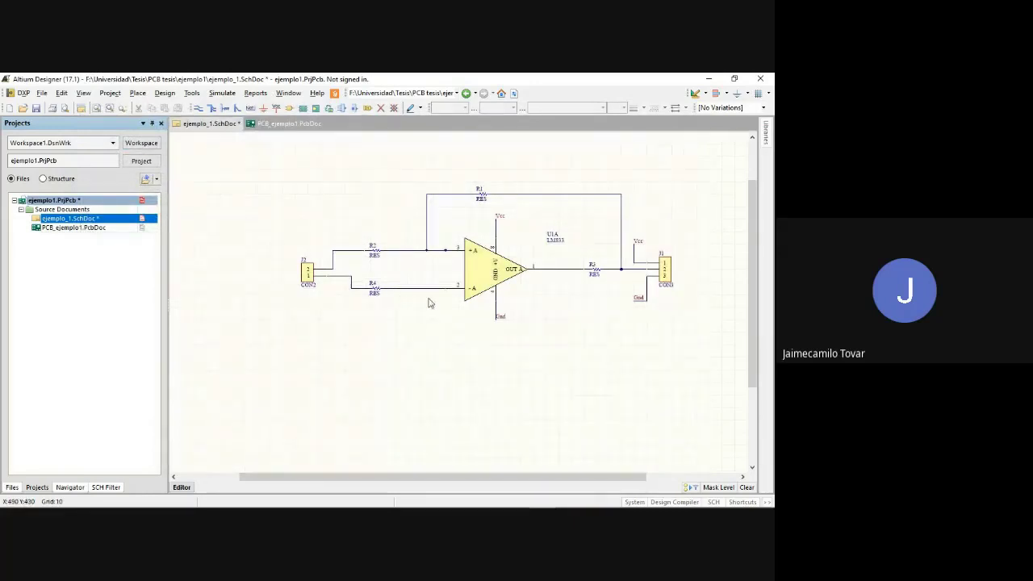
Look over the annotated op-amp schematic and save ejemplo_1.SchDoc
ctrl+scroll(428, 303, up, 1)
ctrl+scroll(428, 303, up, 2)
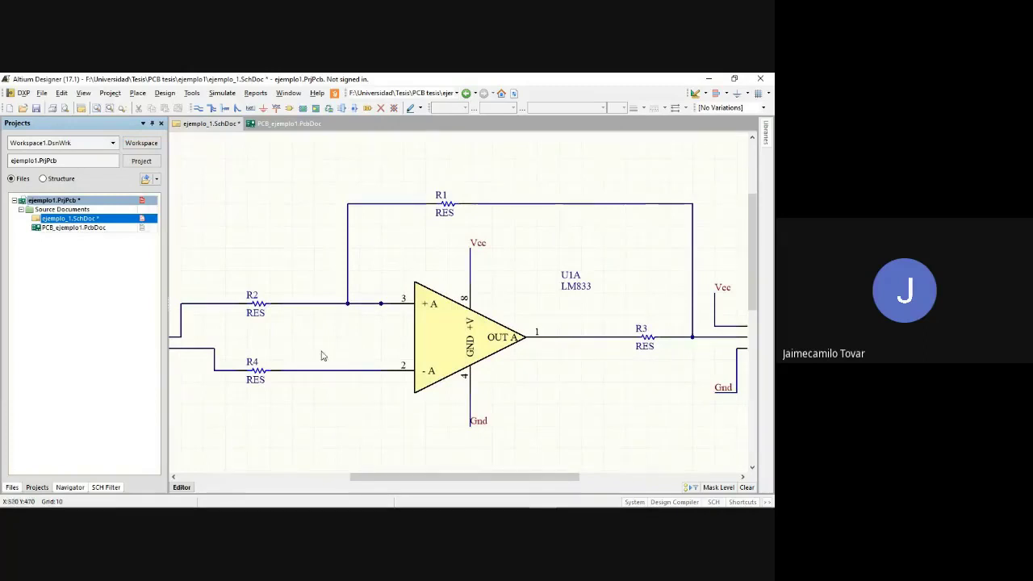
ctrl+scroll(471, 325, down, 4)
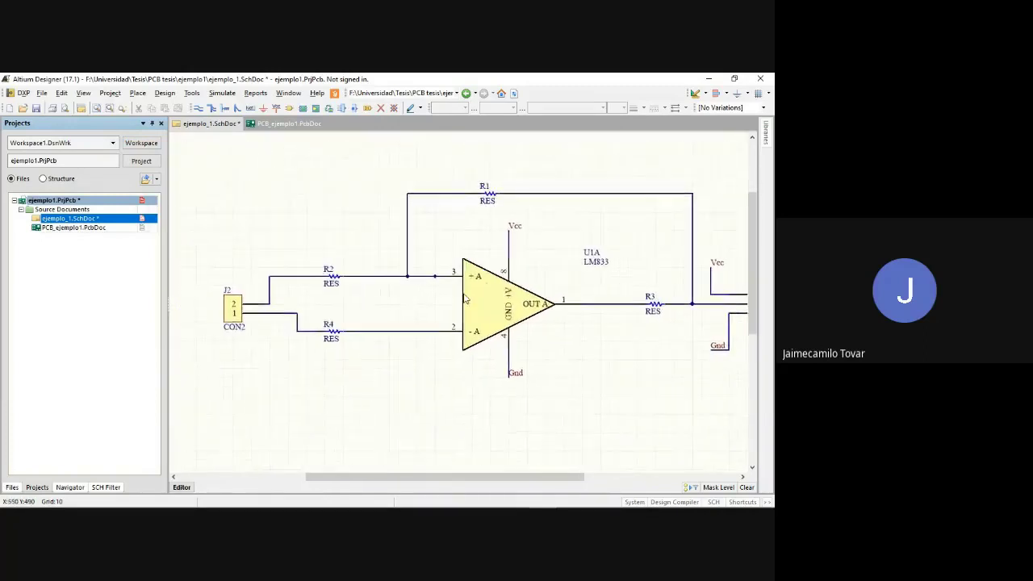
right_drag(466, 298, 433, 325)
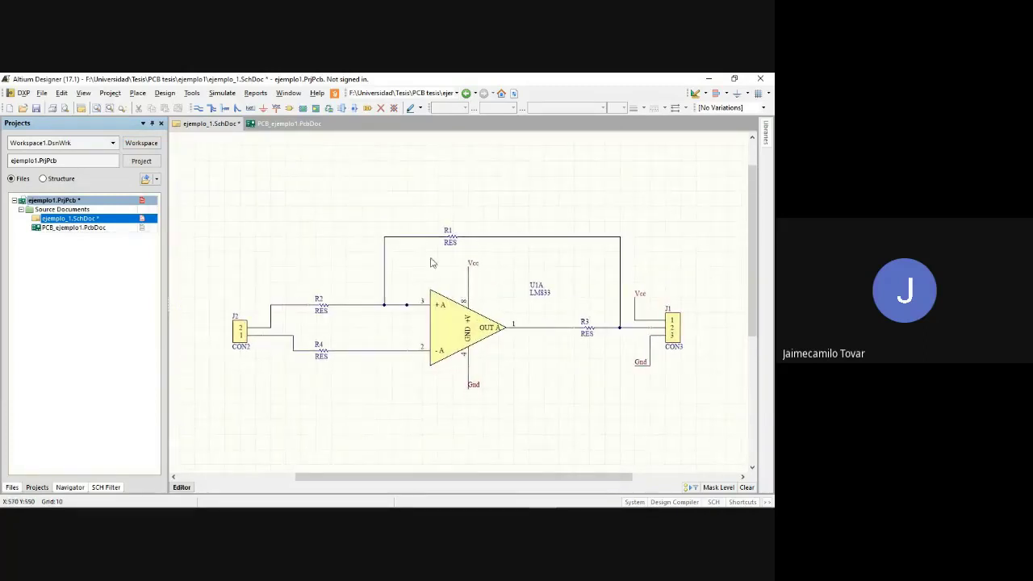
right_drag(353, 253, 376, 272)
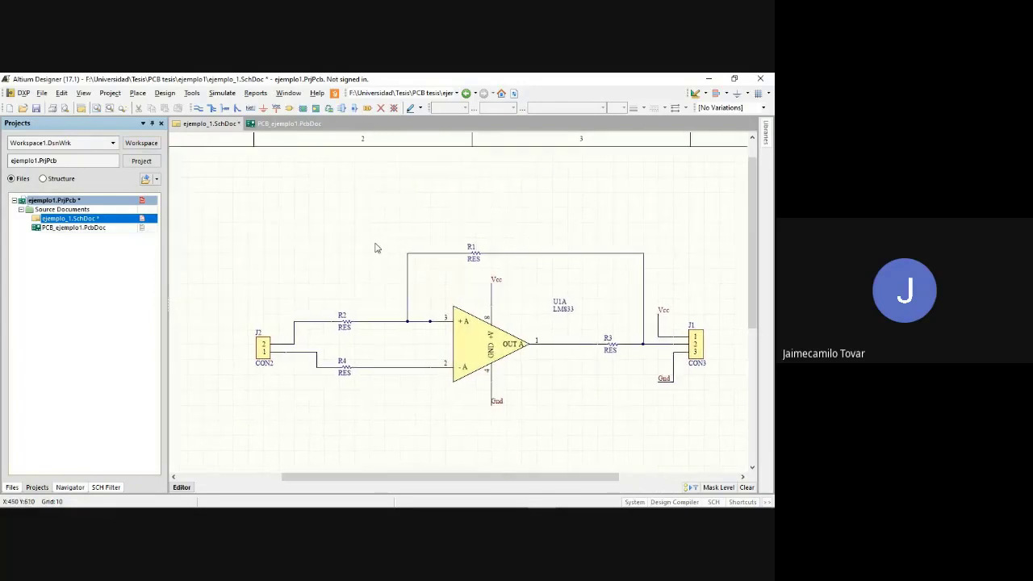
ctrl+scroll(368, 246, down, 3)
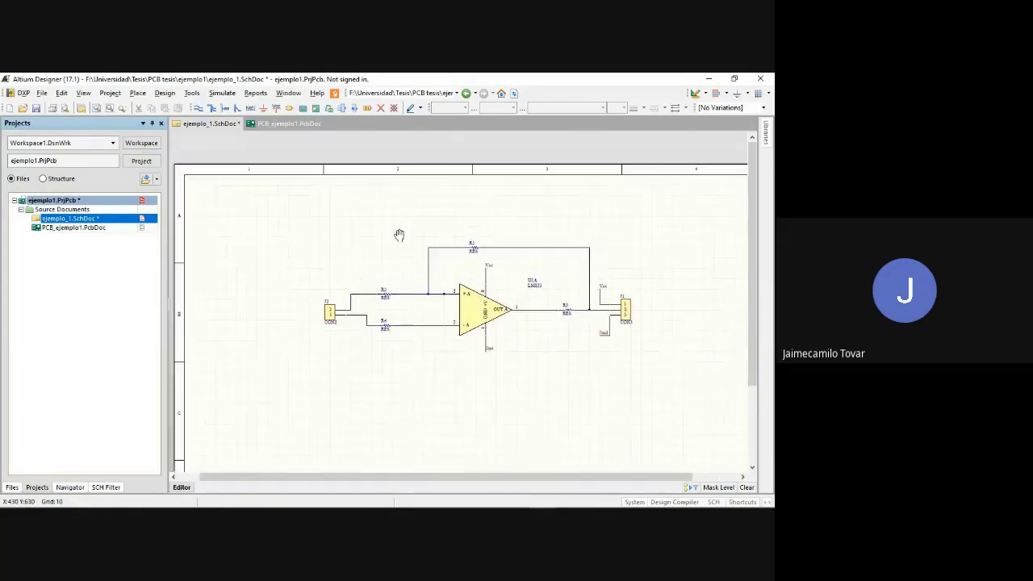
click(36, 107)
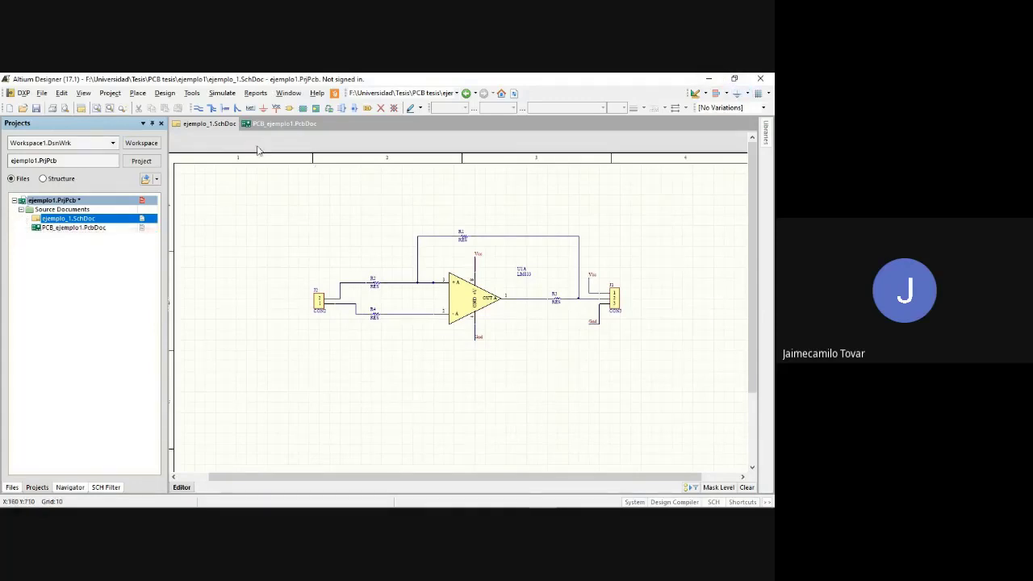
Open PCB_ejemplo1.PcbDoc from the project and take a brief look at its PCB design rules
double_click(89, 229)
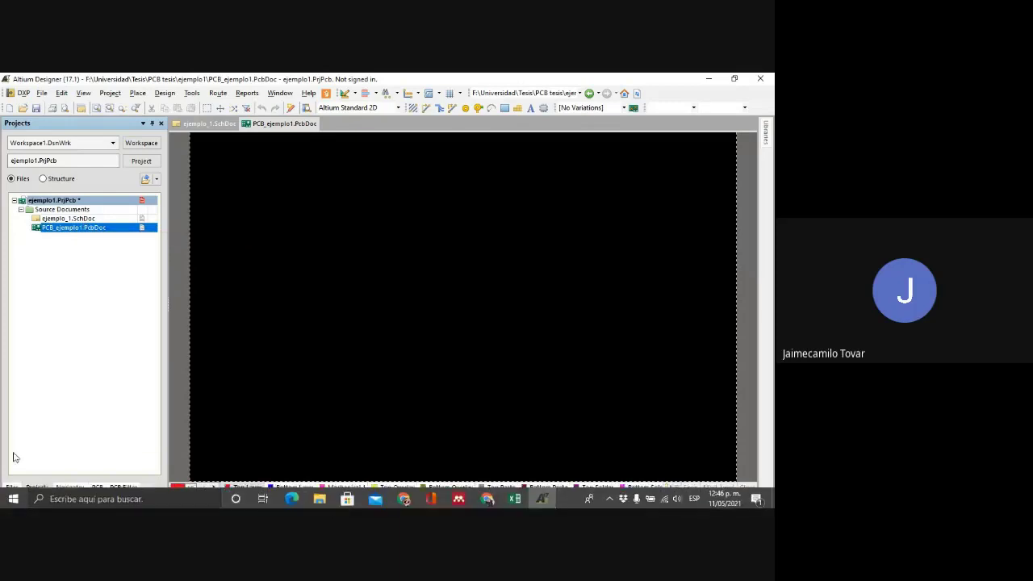
click(165, 93)
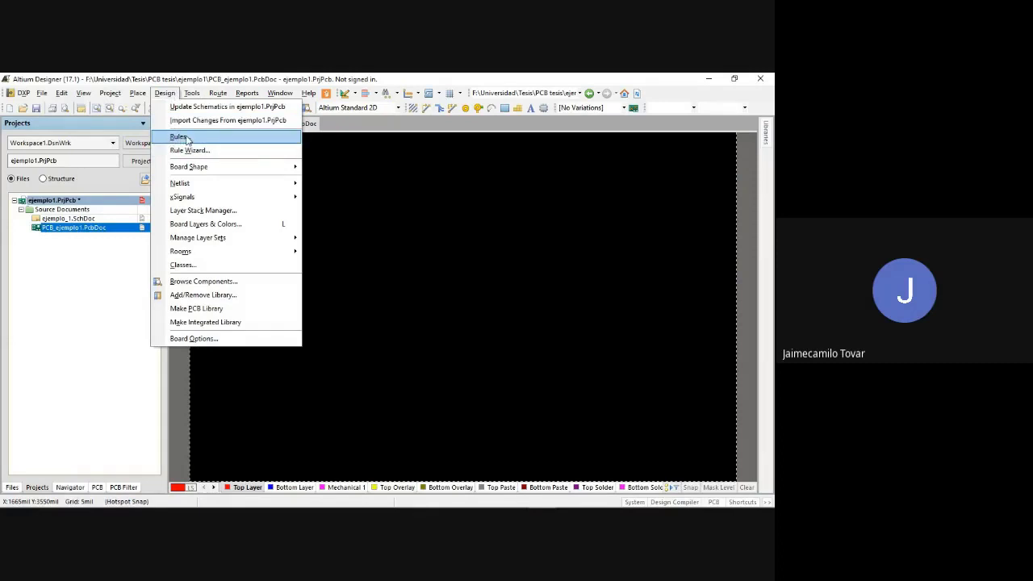
click(186, 138)
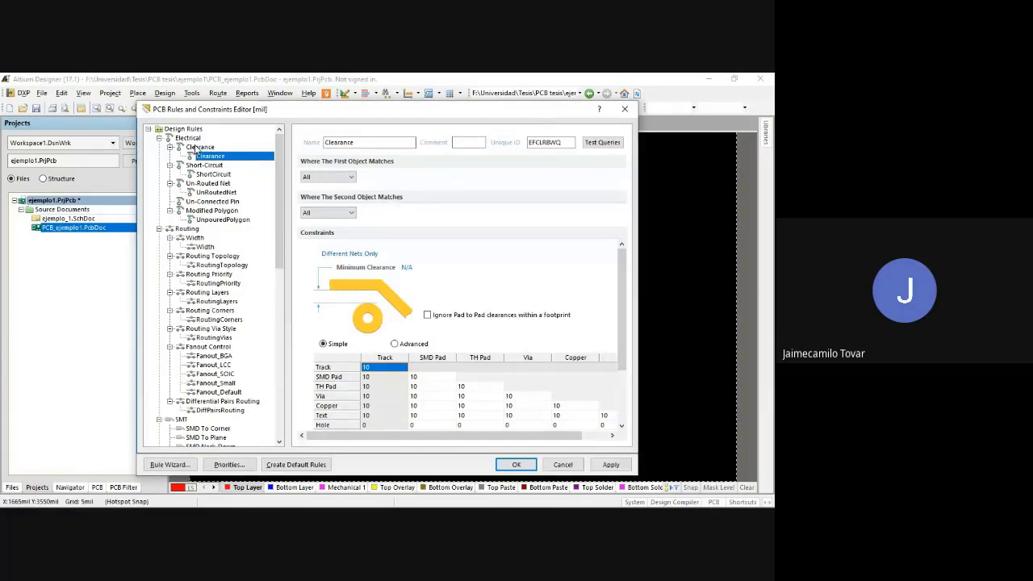
key(Escape)
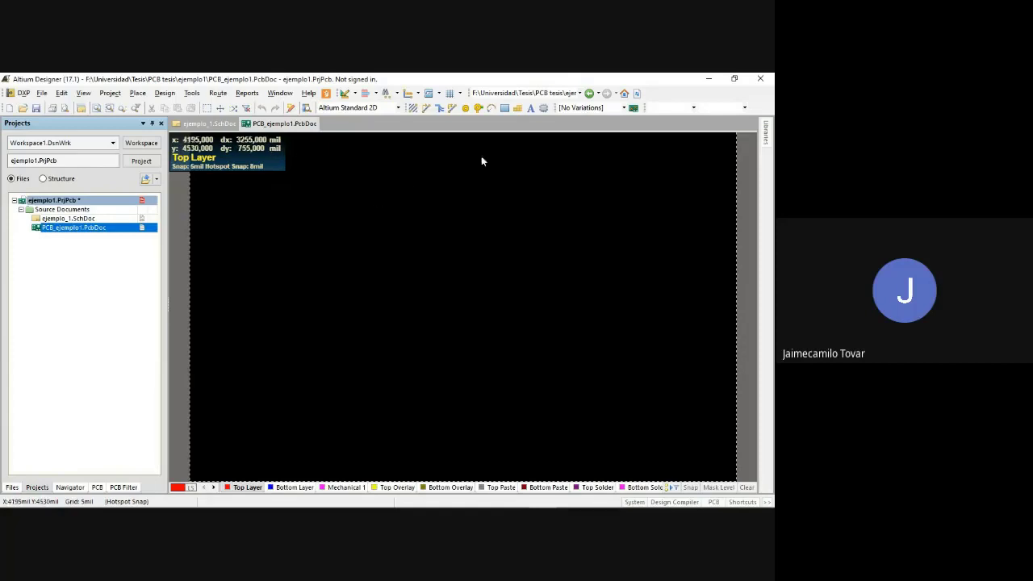
Set the board's measurement unit to Metric in the board options and save the PCB document
right_click(440, 211)
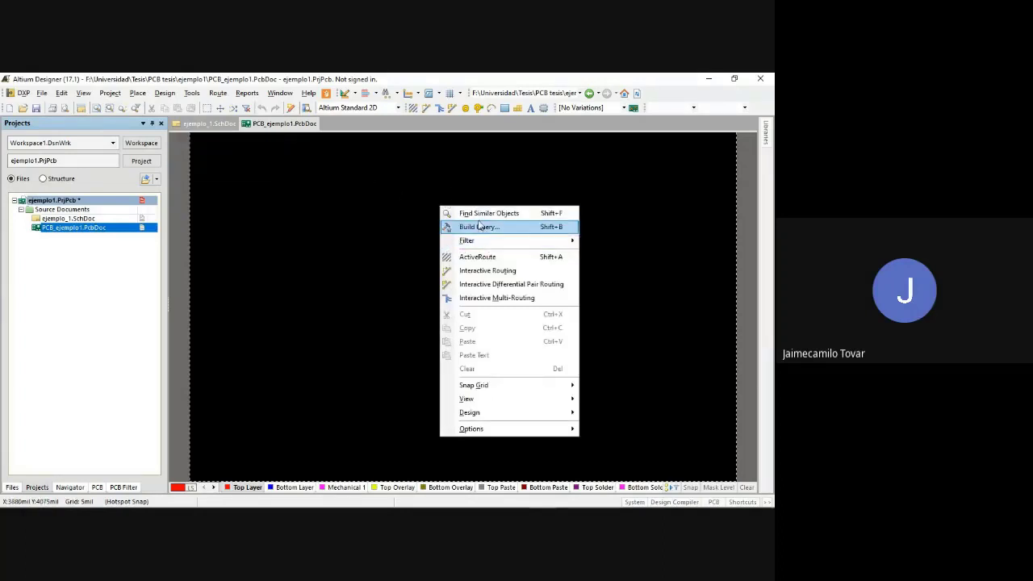
mouse_move(517, 434)
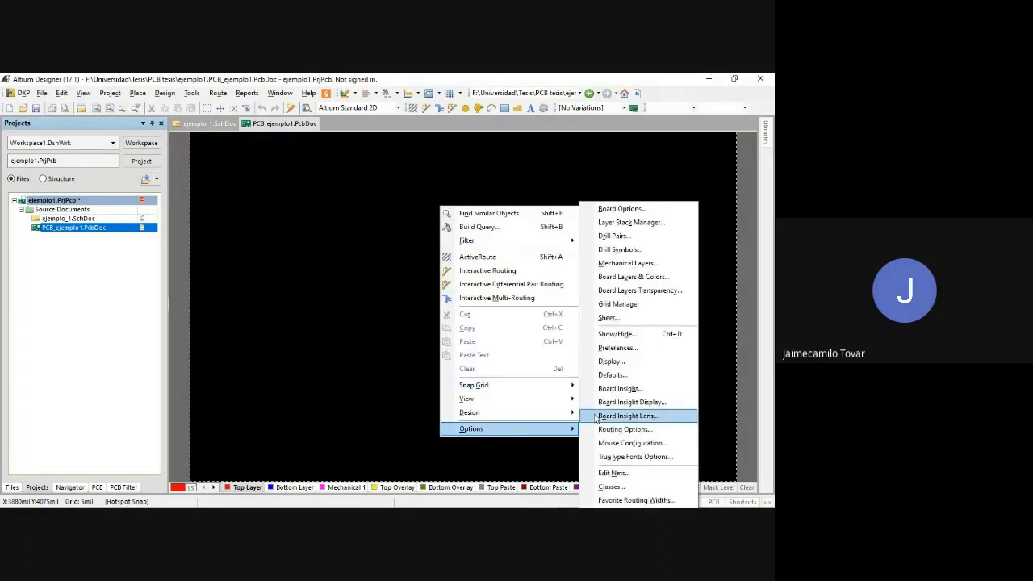
click(633, 210)
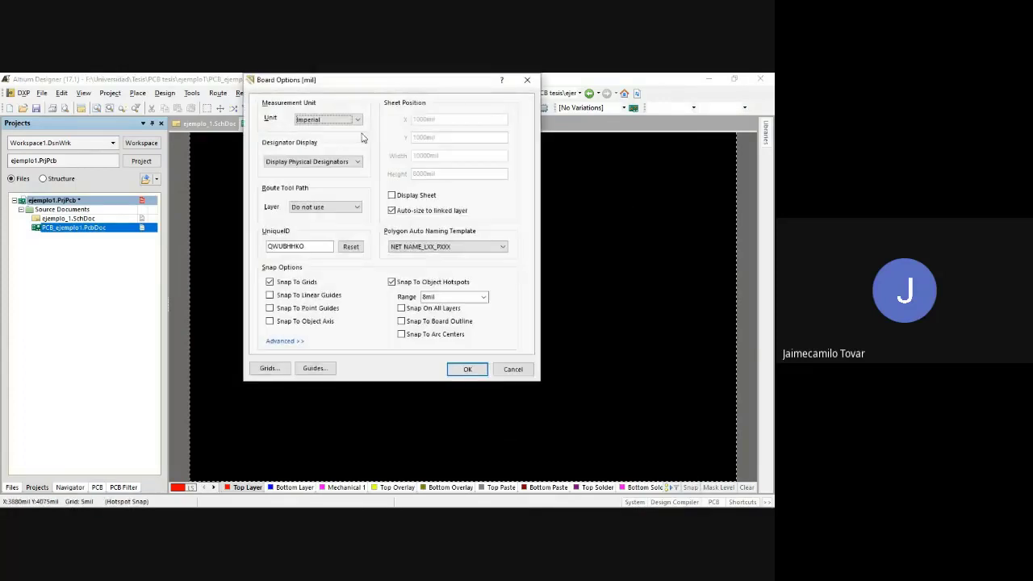
click(334, 122)
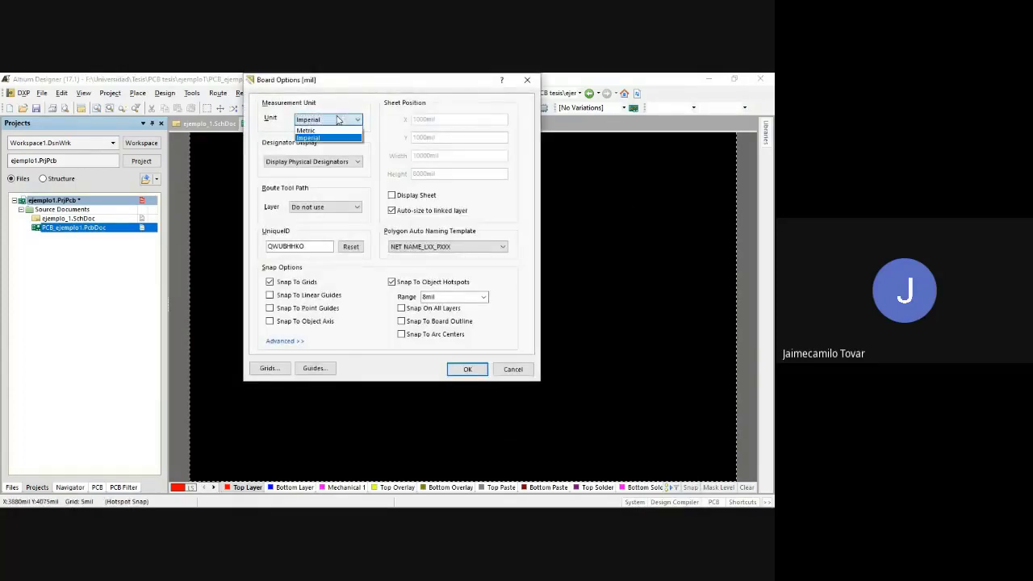
click(328, 132)
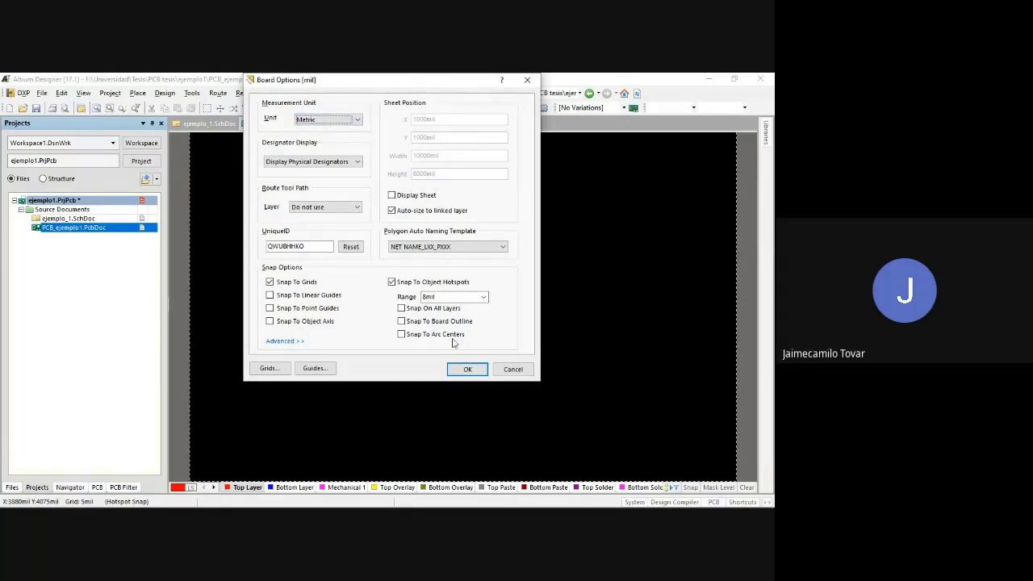
click(466, 369)
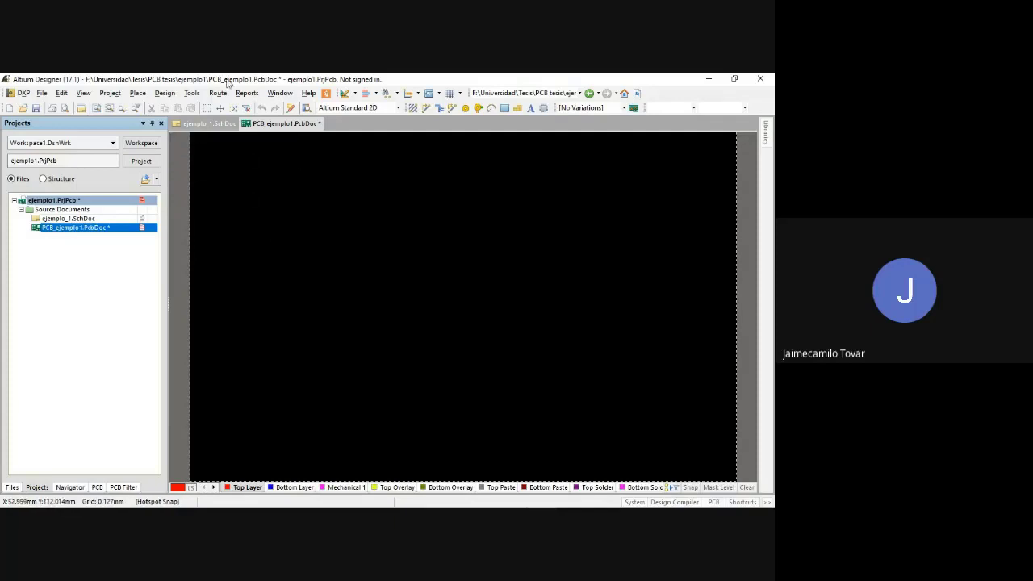
click(36, 109)
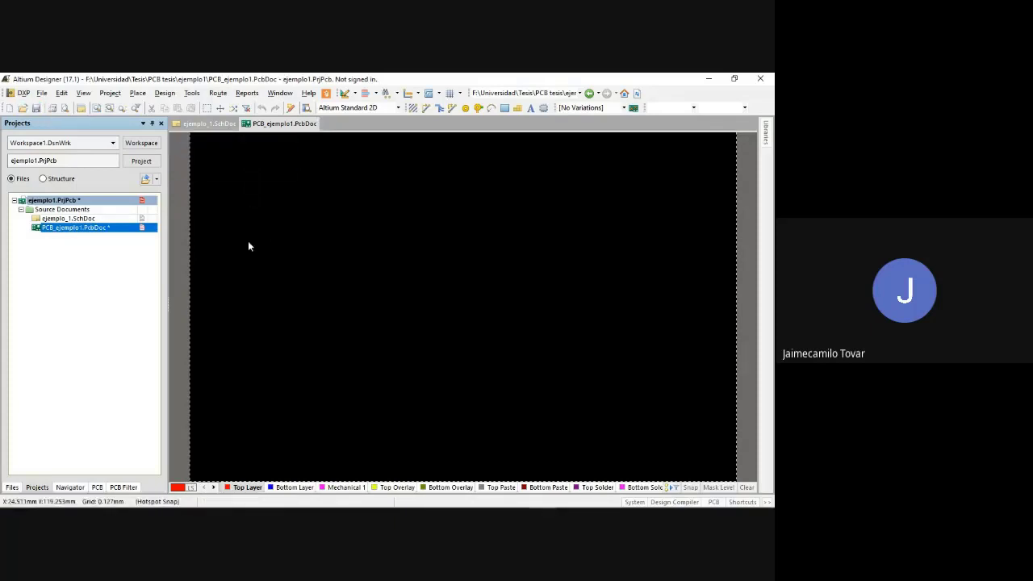
Open the PCB design rules and display the routing Width rule
click(164, 93)
click(213, 137)
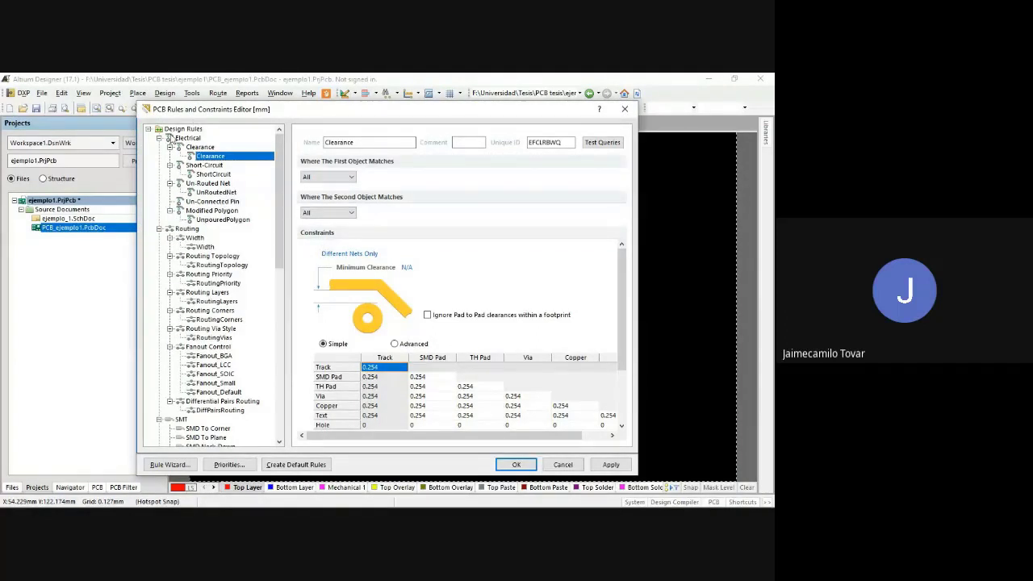
click(205, 247)
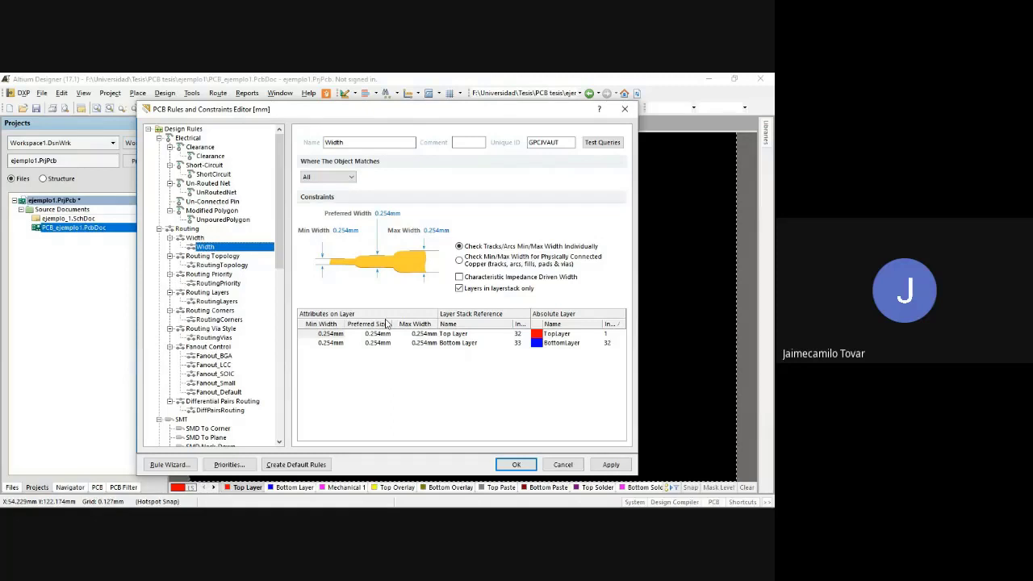
Switch to Chrome and go from the JLCPCB capabilities page to the manufacturer's home page
mouse_move(489, 500)
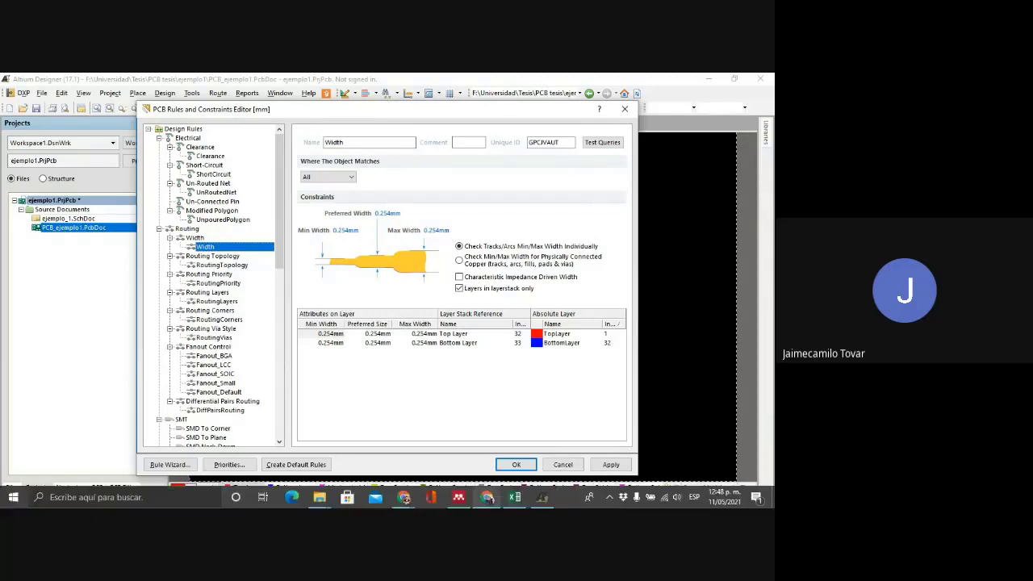
mouse_move(405, 499)
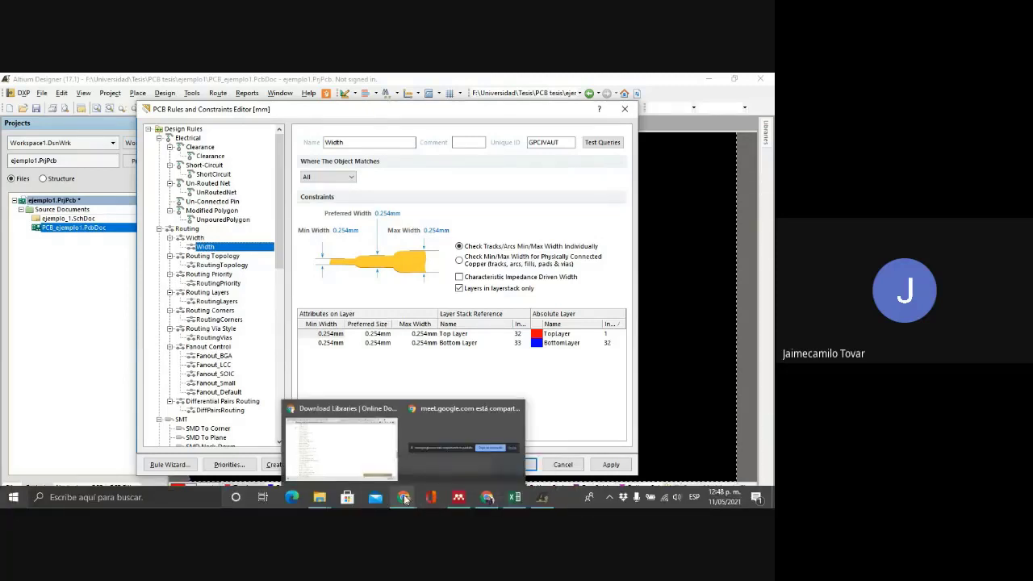
click(343, 442)
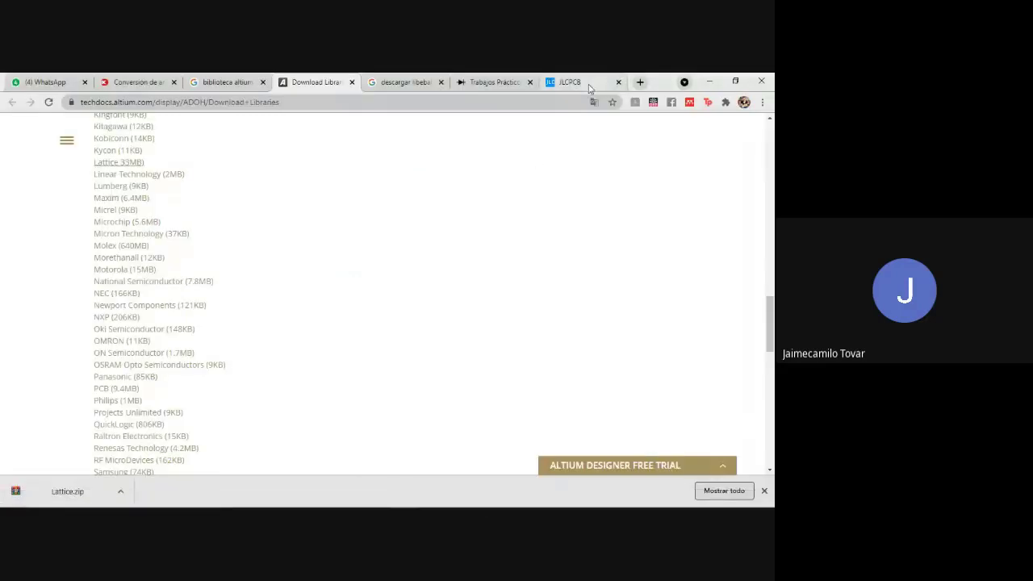
click(579, 84)
scroll(434, 293, up, 5)
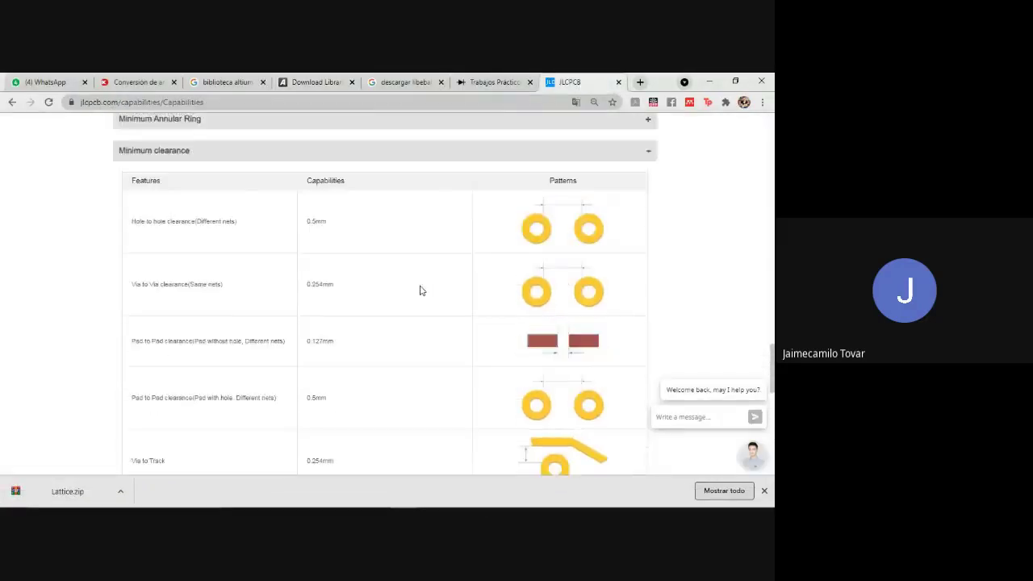
scroll(349, 290, up, 15)
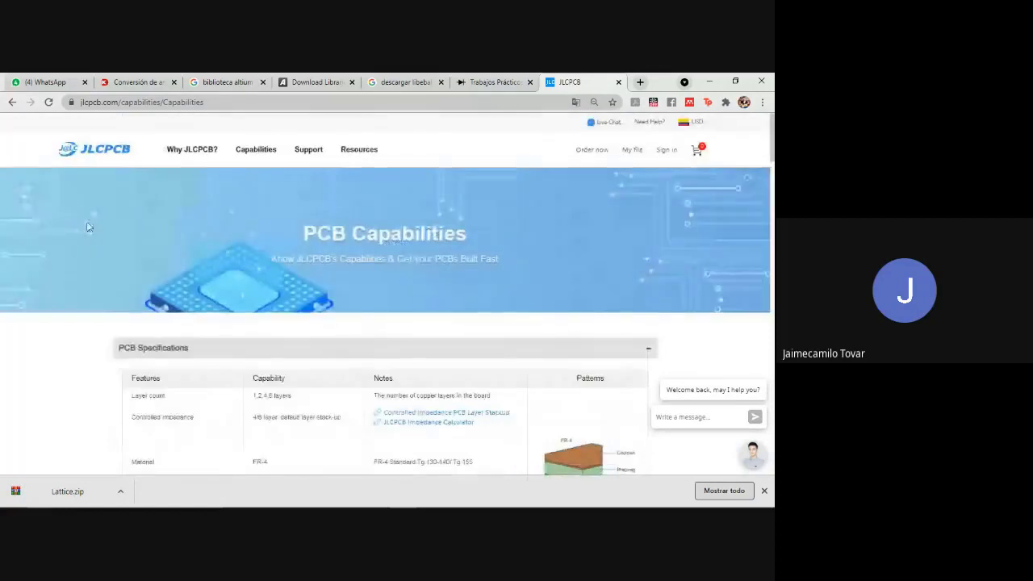
click(114, 157)
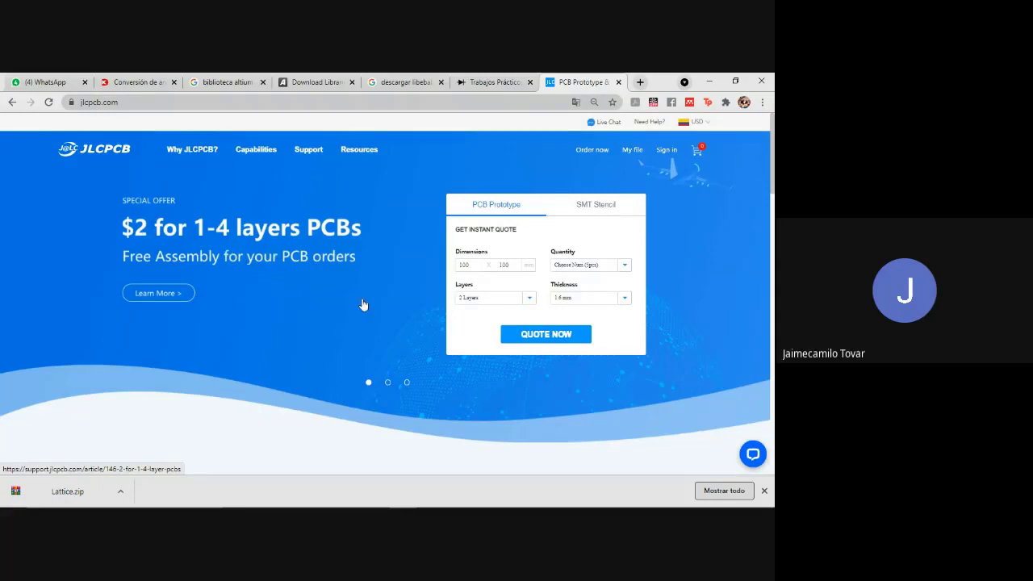
scroll(380, 299, down, 2)
scroll(379, 286, up, 2)
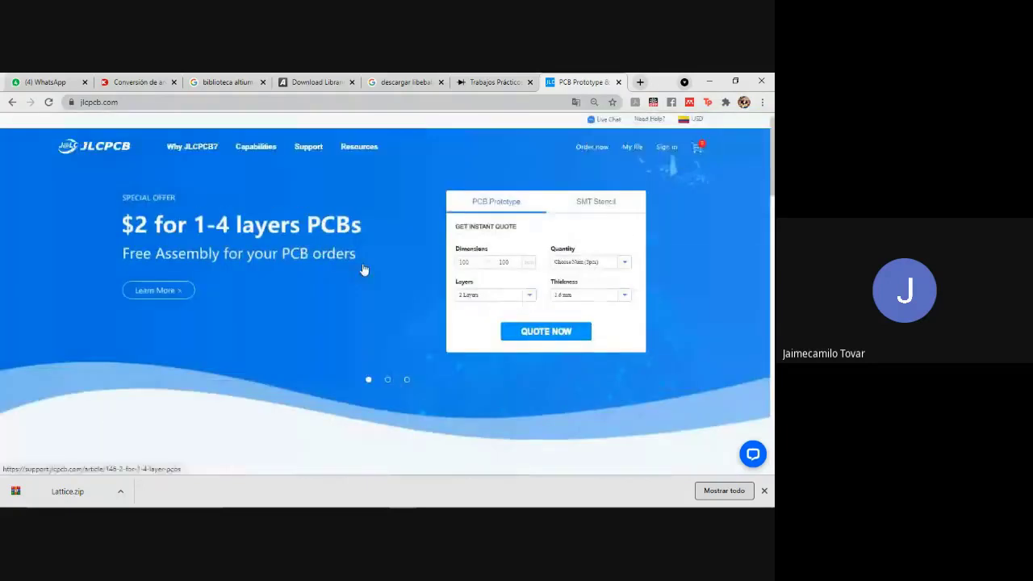
Open JLCPCB's Capabilities page and look through the PCB Specifications table
click(256, 150)
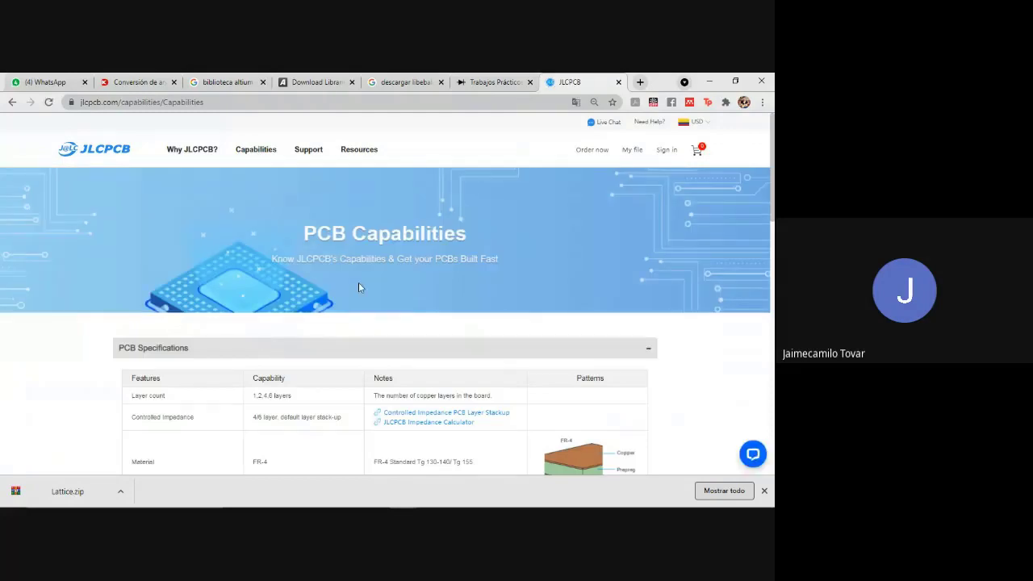
scroll(242, 319, down, 5)
scroll(231, 310, up, 1)
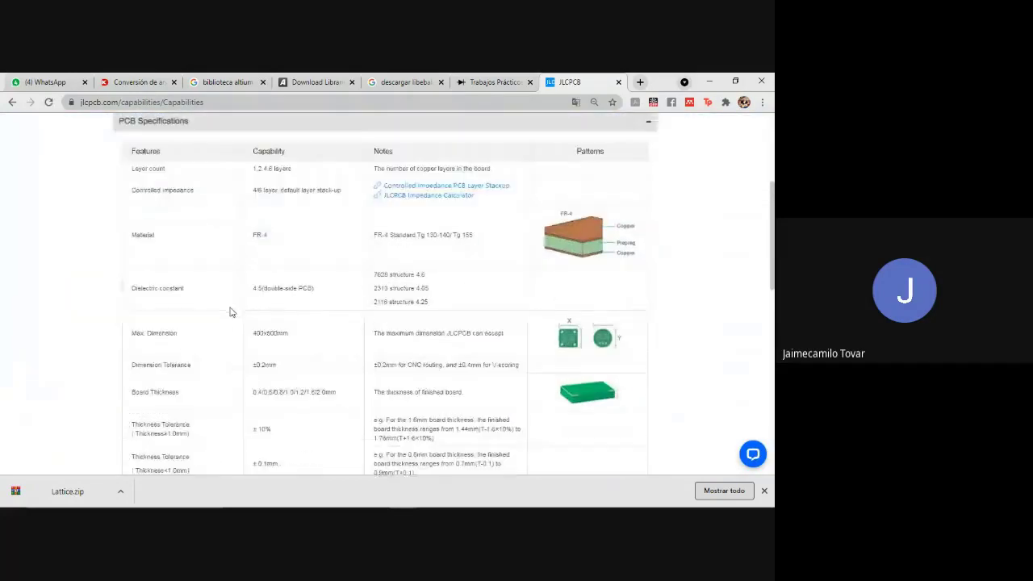
scroll(230, 310, down, 3)
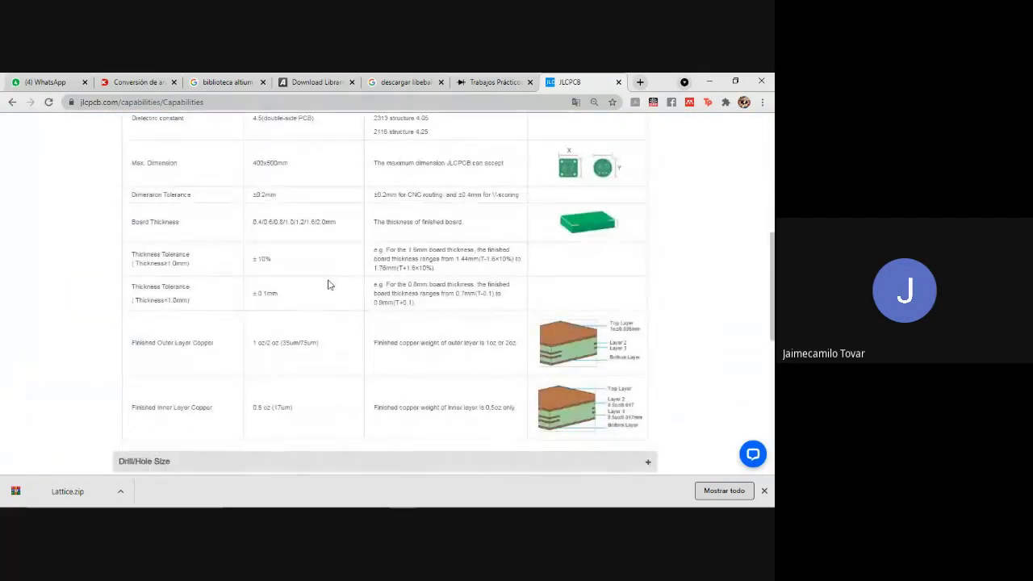
scroll(331, 283, down, 5)
scroll(323, 288, up, 2)
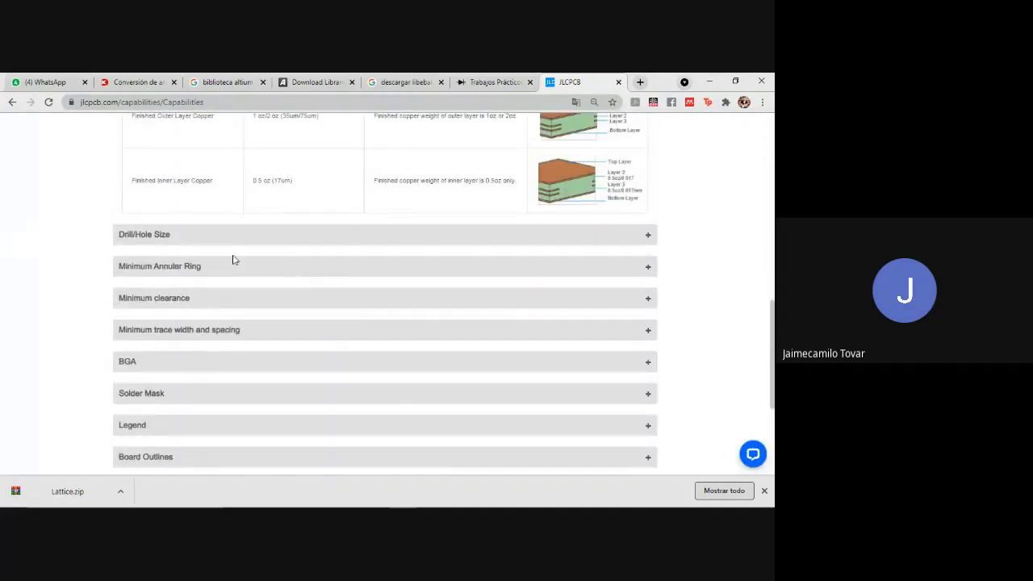
Expand the Minimum clearance section and read through its hole, via, pad and track clearances
click(189, 302)
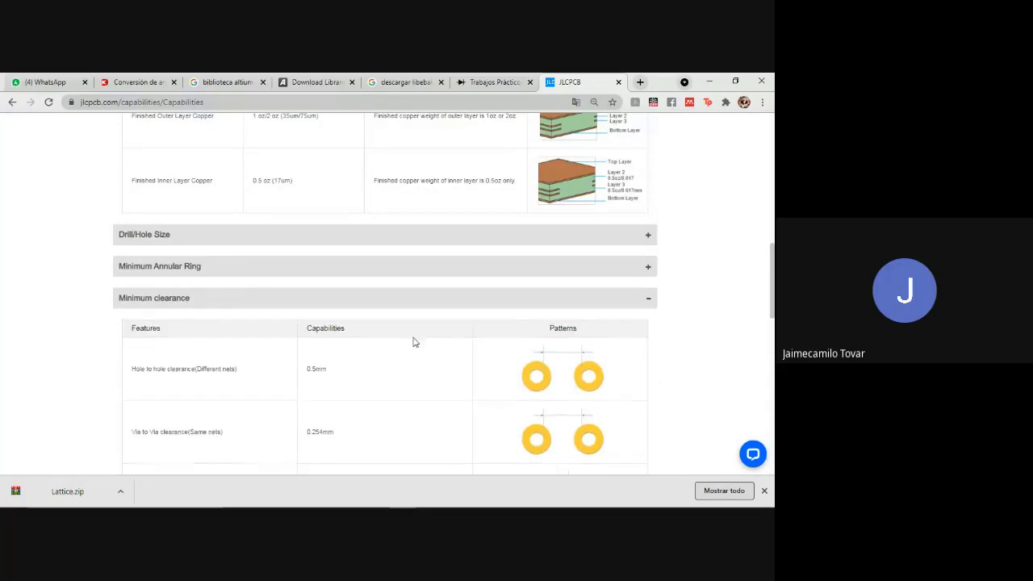
scroll(351, 323, down, 4)
scroll(338, 321, down, 4)
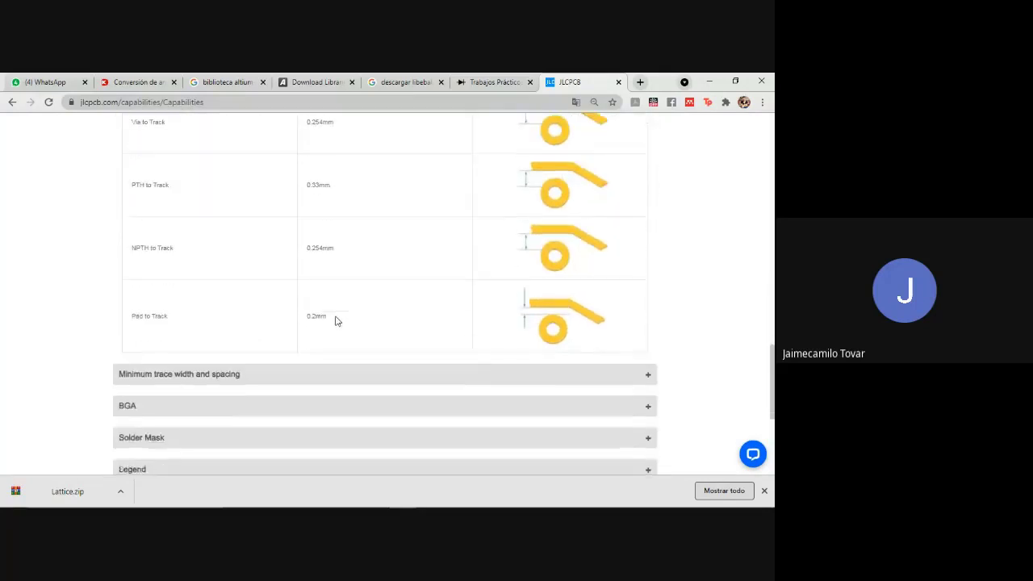
Expand the Minimum trace width and spacing section, read its limits, and return to the clearance table
click(261, 297)
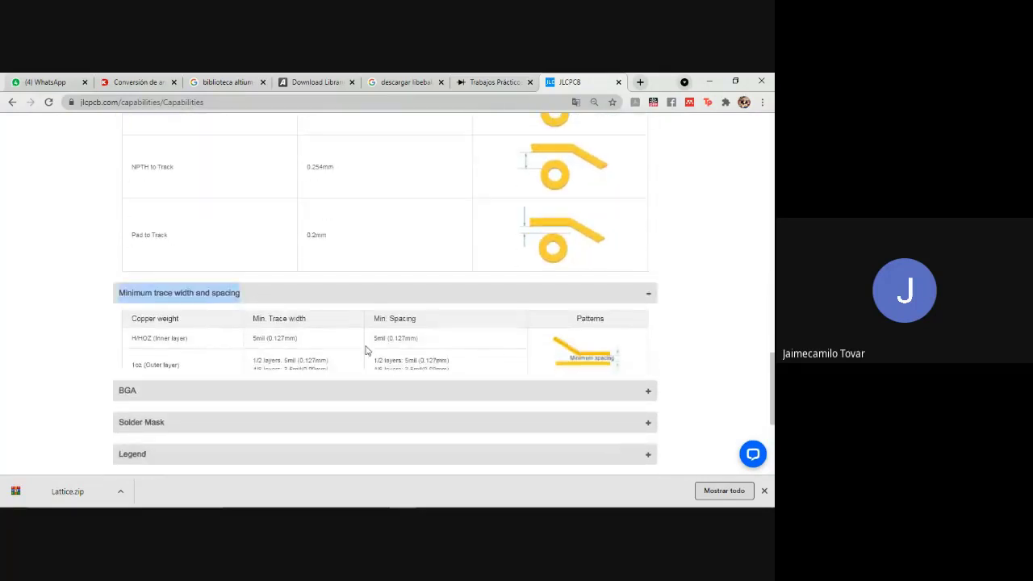
scroll(364, 350, down, 1)
scroll(49, 288, down, 1)
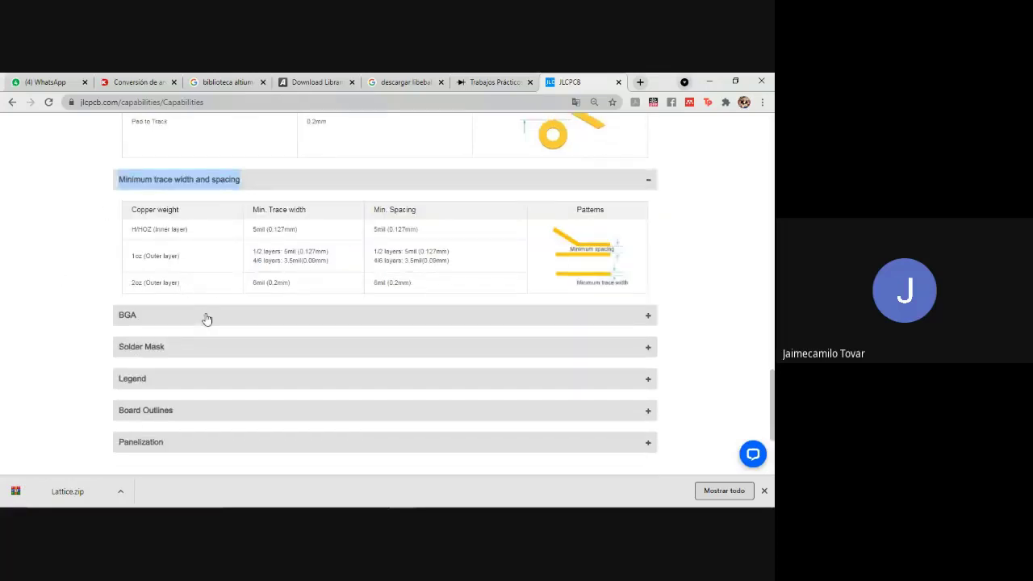
scroll(240, 305, up, 3)
scroll(241, 299, up, 2)
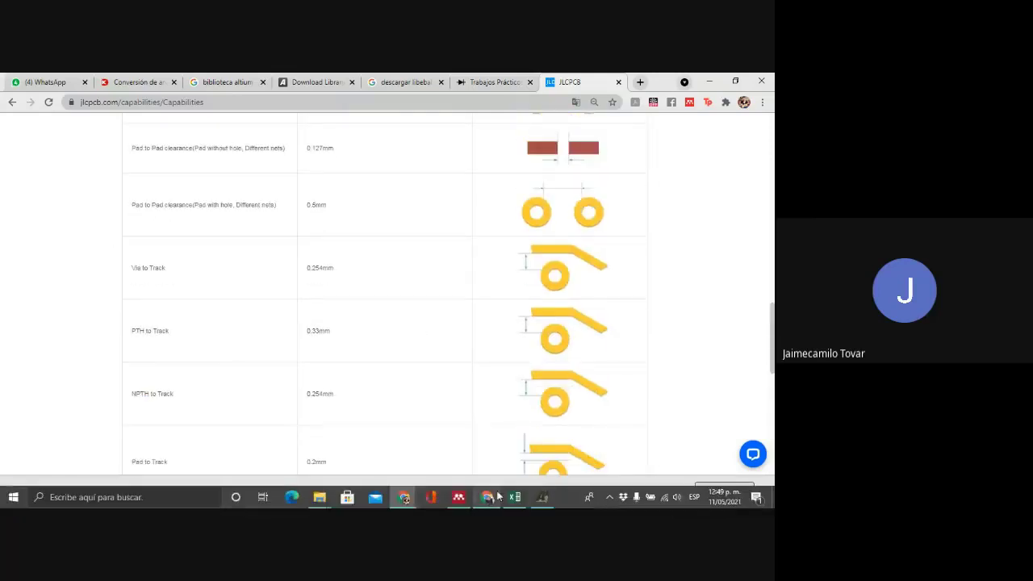
Switch back to Altium Designer and set the Width rule to 0.8 mm minimum, 0.9 mm preferred and 1 mm maximum, applying the change
click(346, 230)
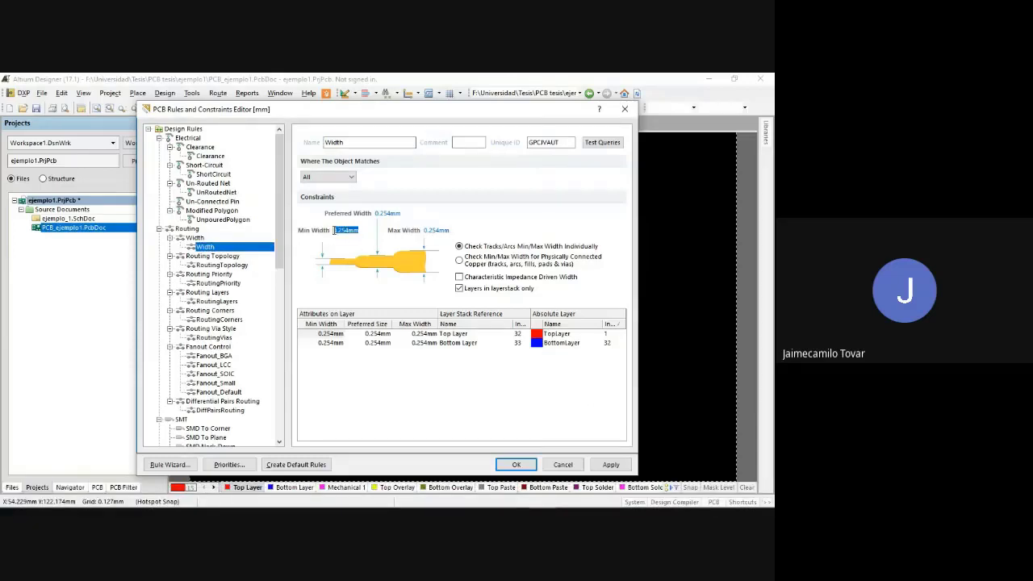
key(BackSpace)
click(389, 213)
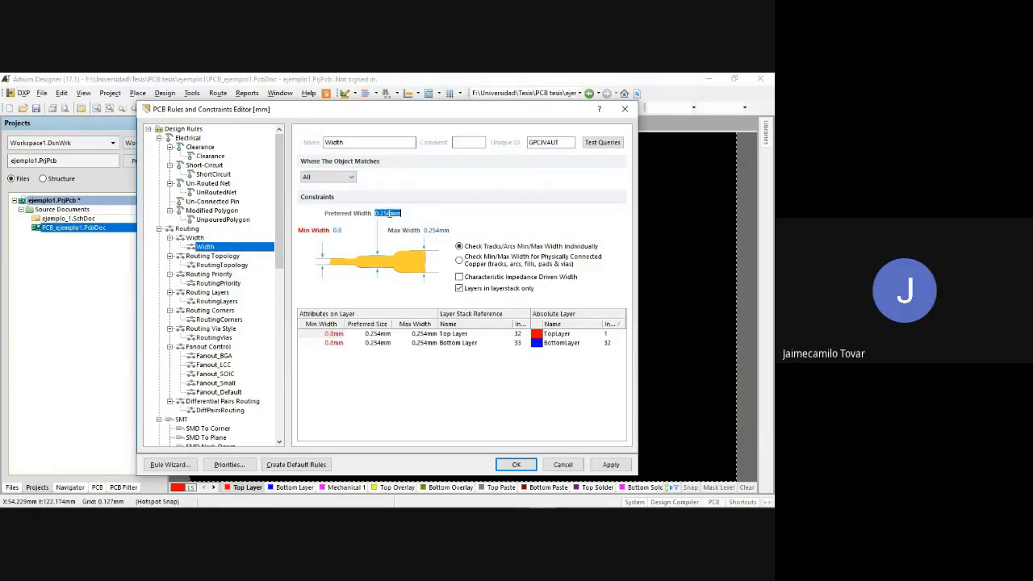
text(0.9)
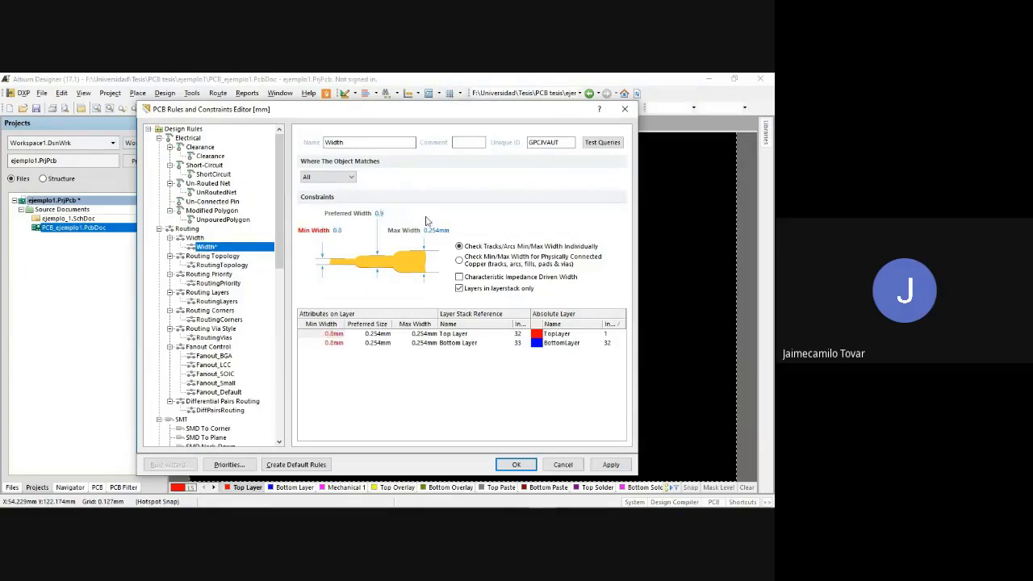
click(437, 231)
text(1)
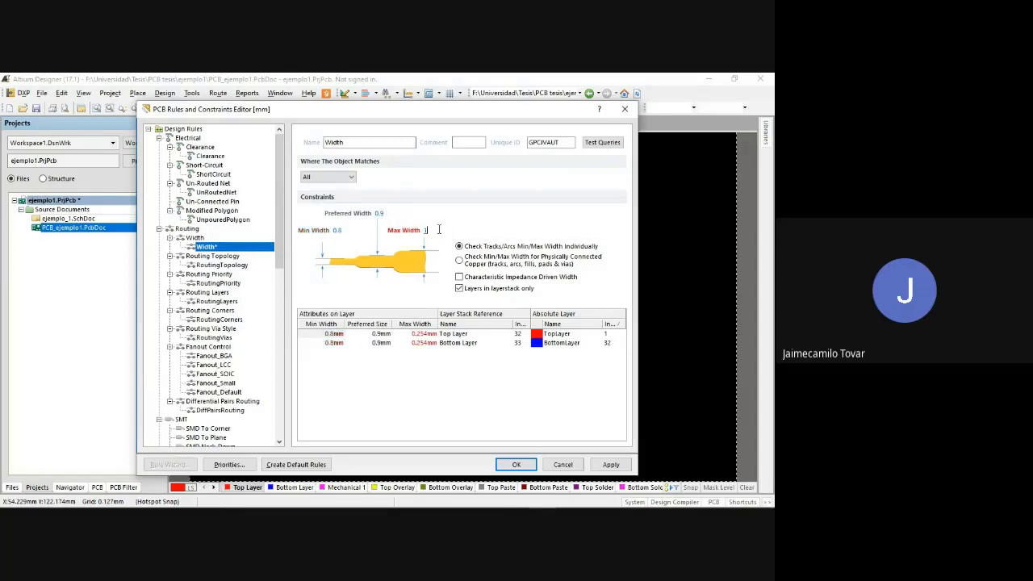
key(Return)
click(610, 464)
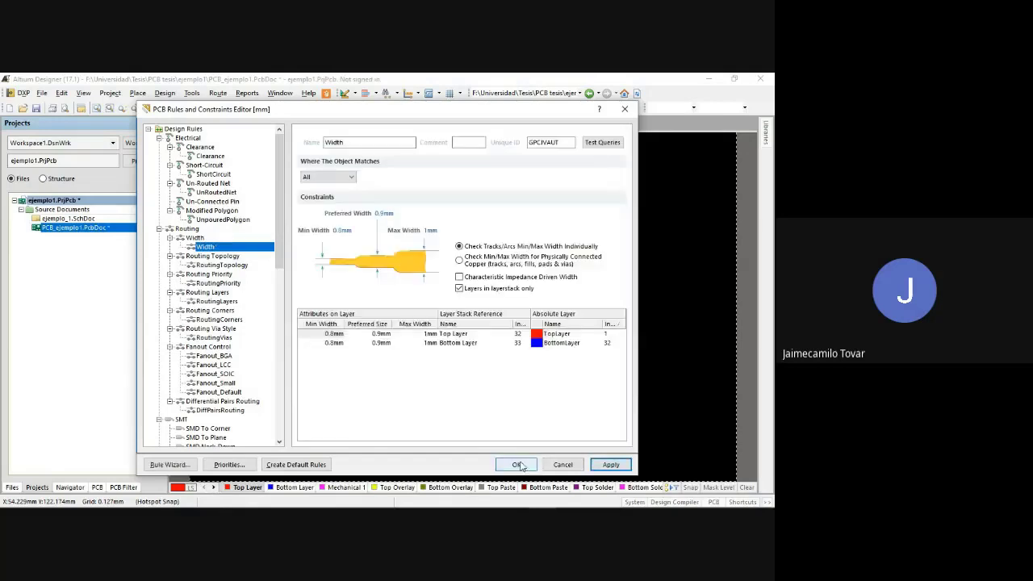
Open the electrical Clearance rule, switch to Chrome and expand the Minimum clearance section of JLCPCB's capabilities page
click(202, 148)
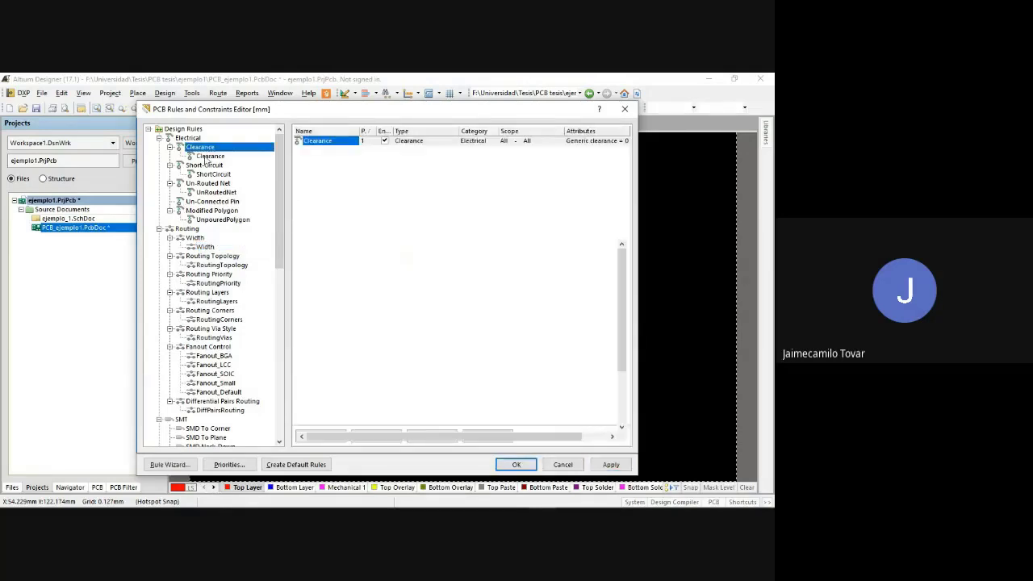
click(209, 156)
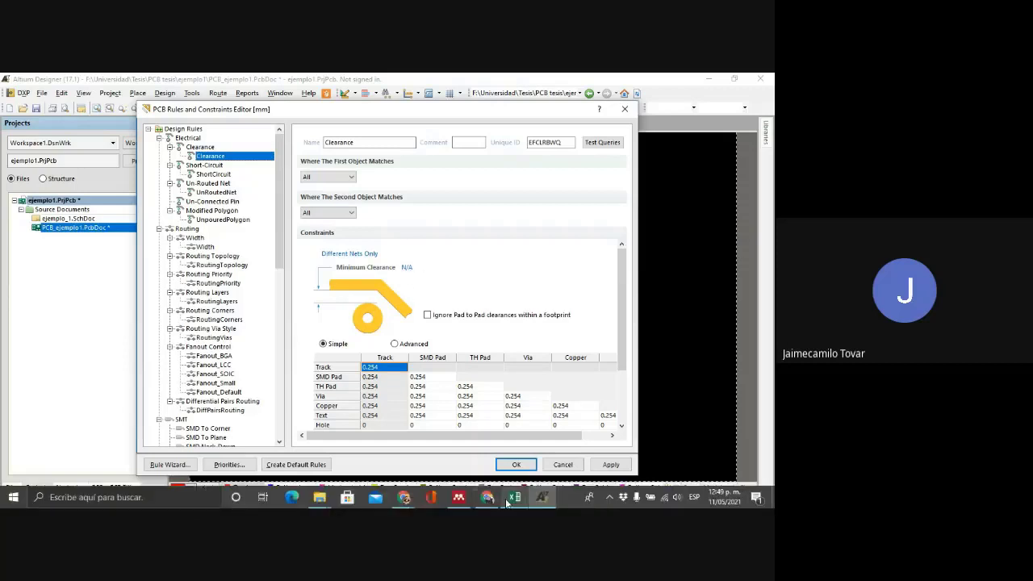
mouse_move(404, 495)
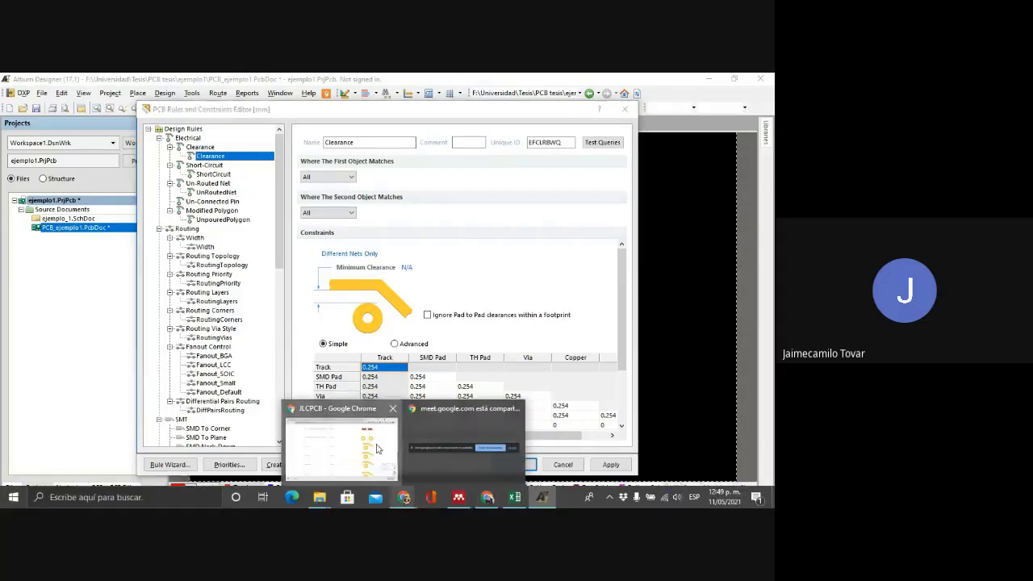
click(340, 442)
scroll(304, 308, up, 5)
scroll(304, 307, up, 2)
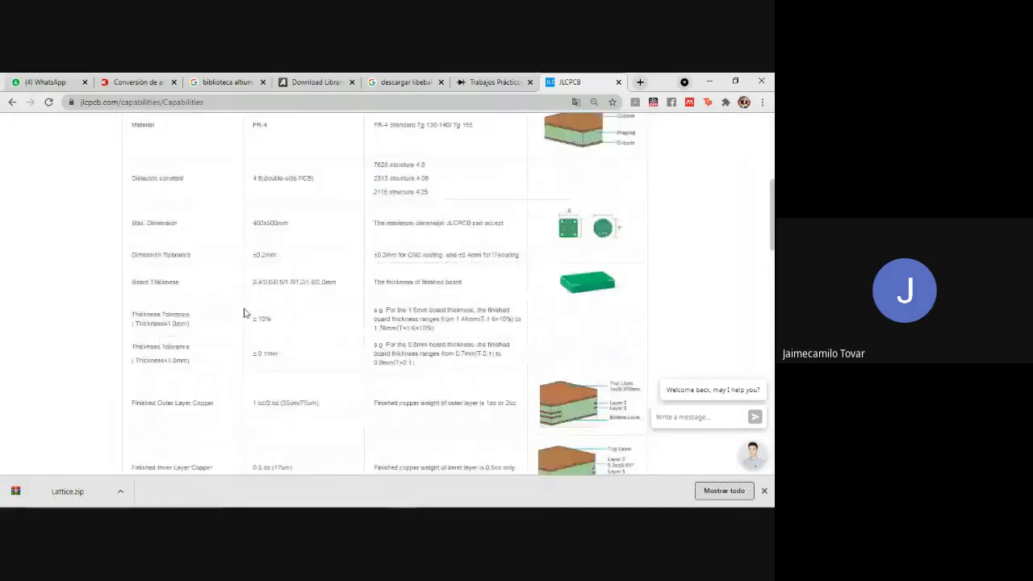
scroll(231, 315, down, 3)
click(206, 357)
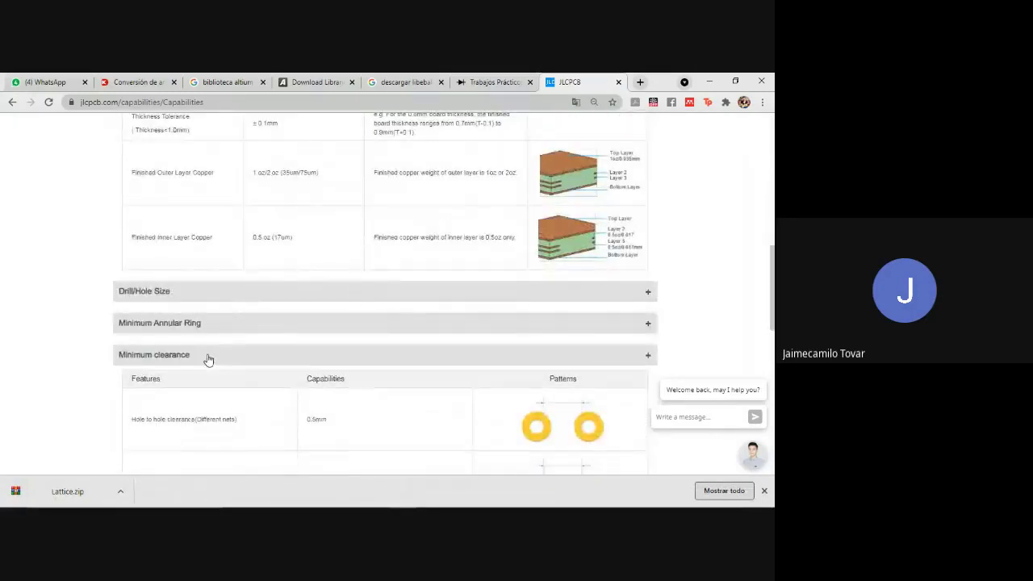
click(537, 361)
scroll(406, 328, down, 3)
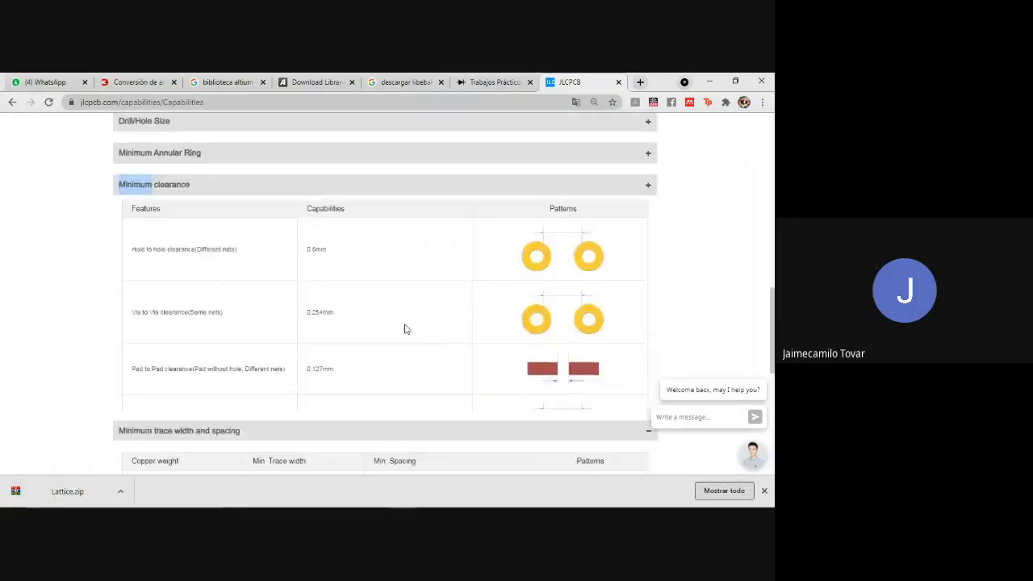
click(284, 187)
click(293, 191)
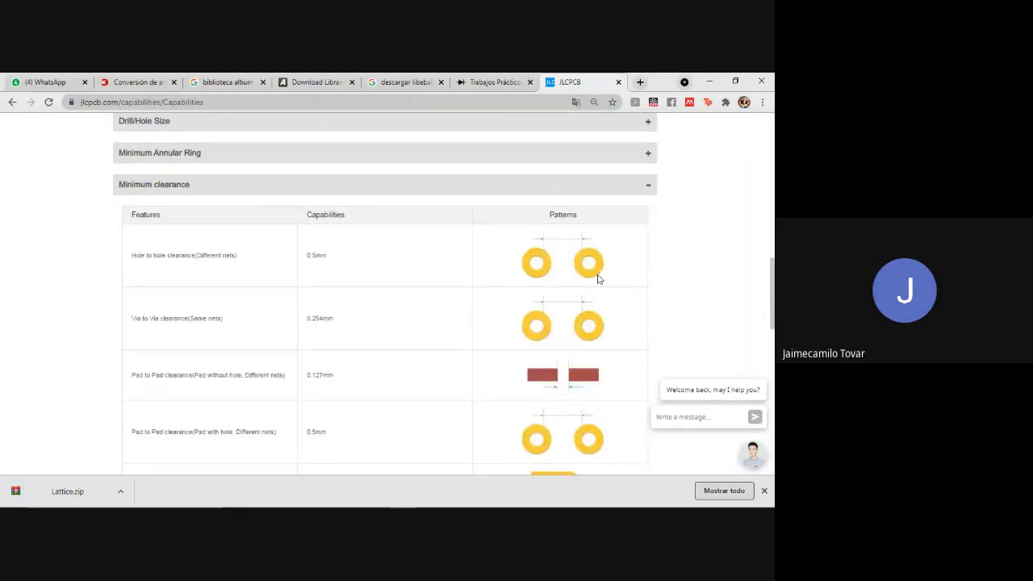
Read through JLCPCB's minimum clearances for holes, vias, pads and tracks to choose a general clearance value
scroll(543, 324, down, 1)
scroll(565, 404, down, 2)
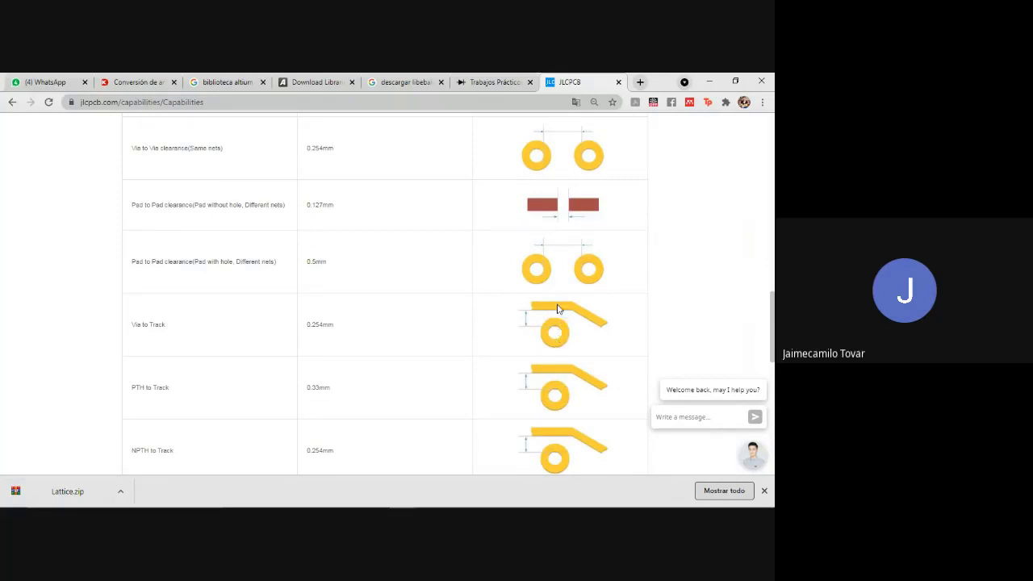
scroll(565, 327, down, 2)
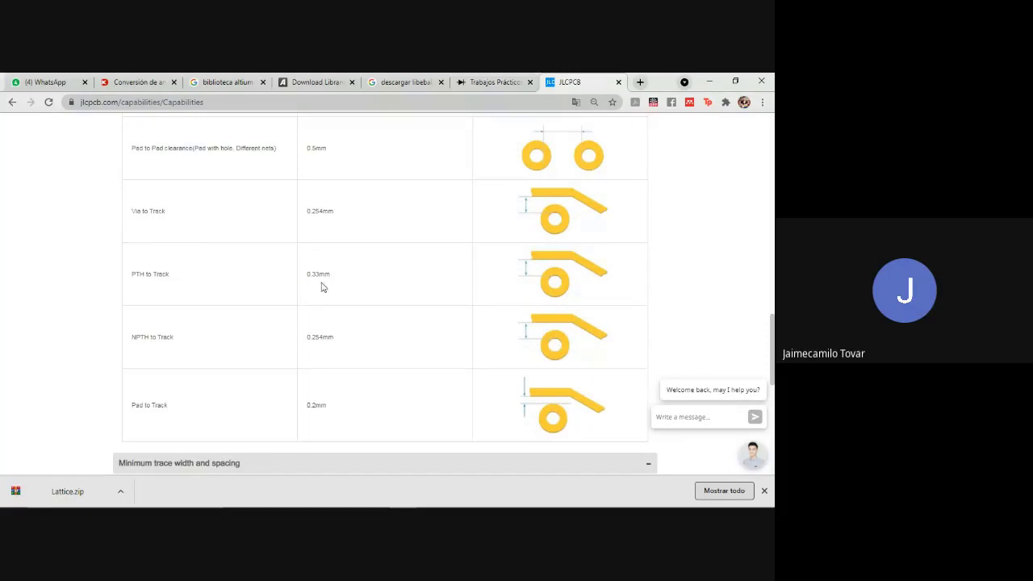
scroll(367, 306, up, 5)
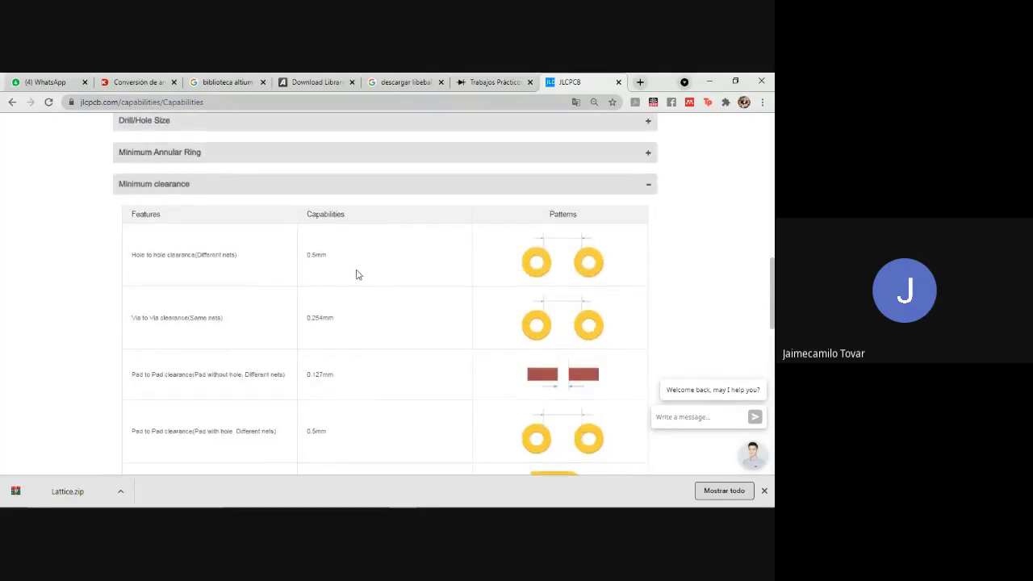
scroll(359, 275, down, 3)
scroll(371, 242, down, 3)
scroll(343, 236, up, 1)
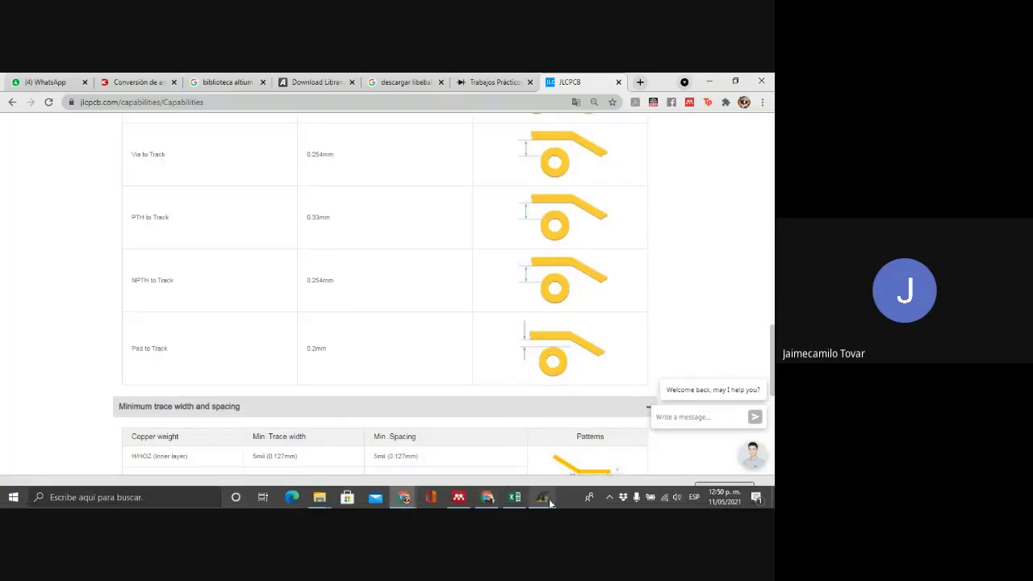
Switch back to Altium Designer, set the Clearance rule's minimum clearance to 0.33 mm, and save the PCB document
click(547, 500)
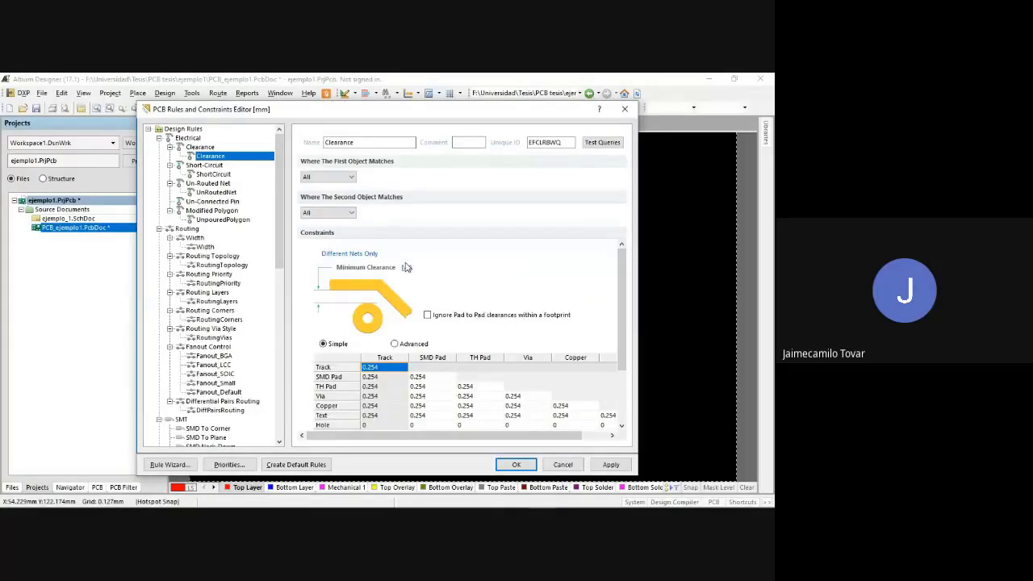
click(408, 268)
key(Return)
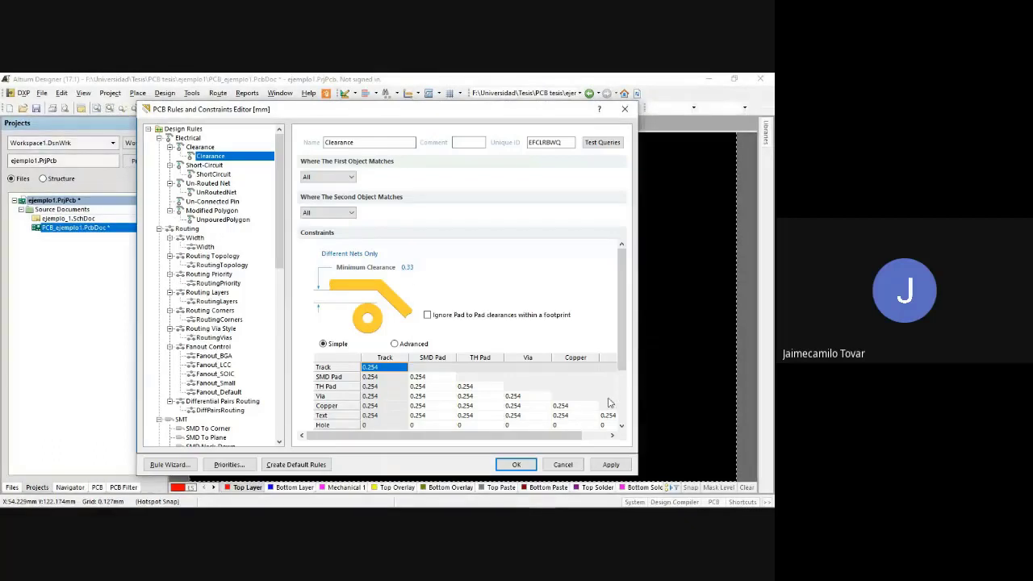
click(611, 465)
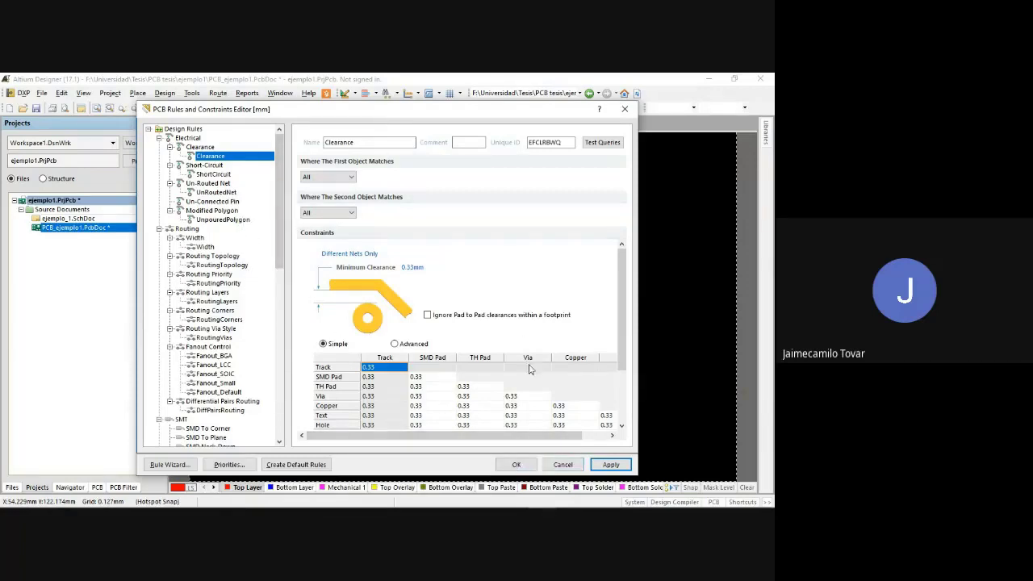
click(515, 465)
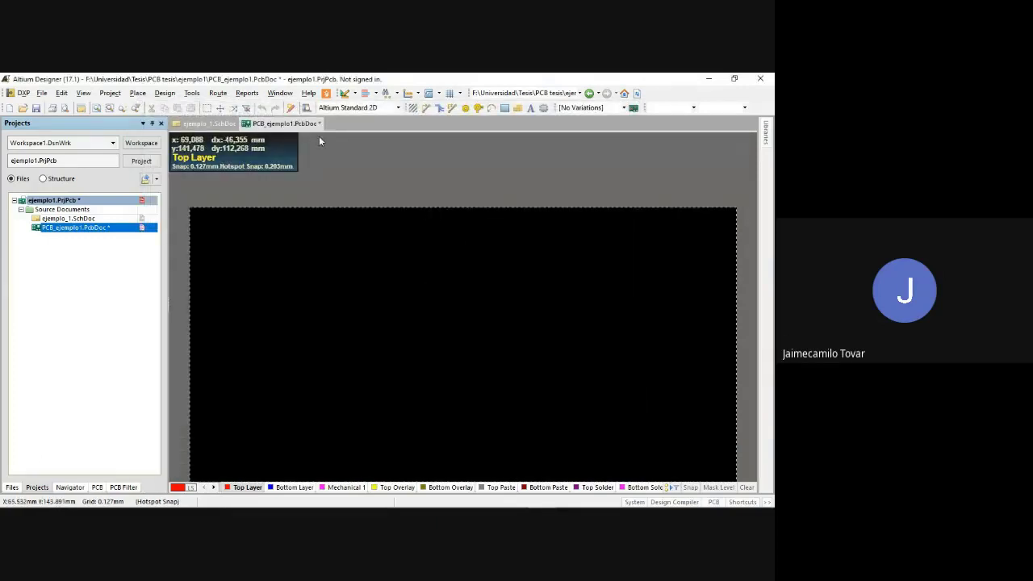
click(34, 108)
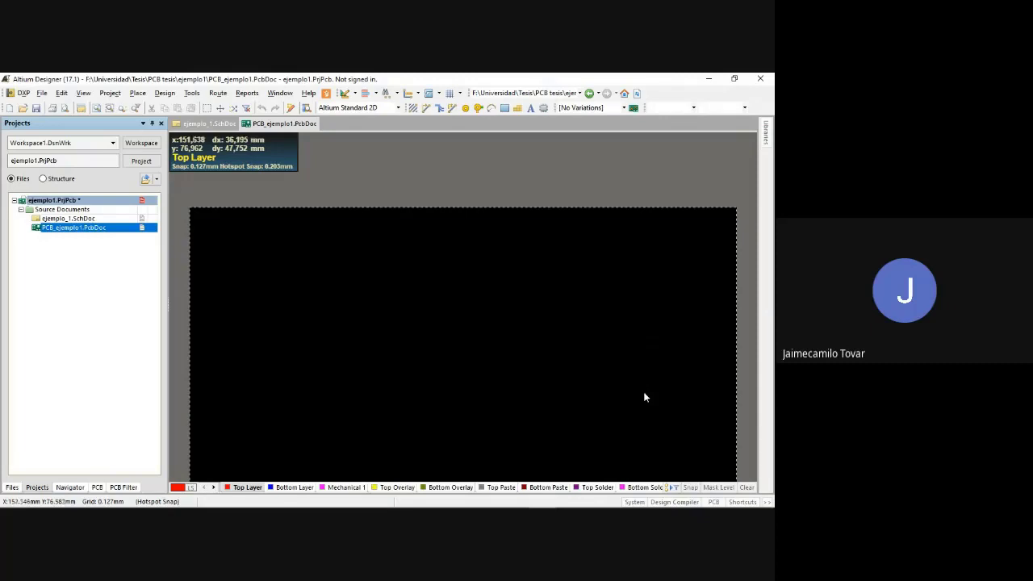
Import the changes from ejemplo1.PrjPcb into the PCB, validating and executing the engineering change order
scroll(333, 232, down, 2)
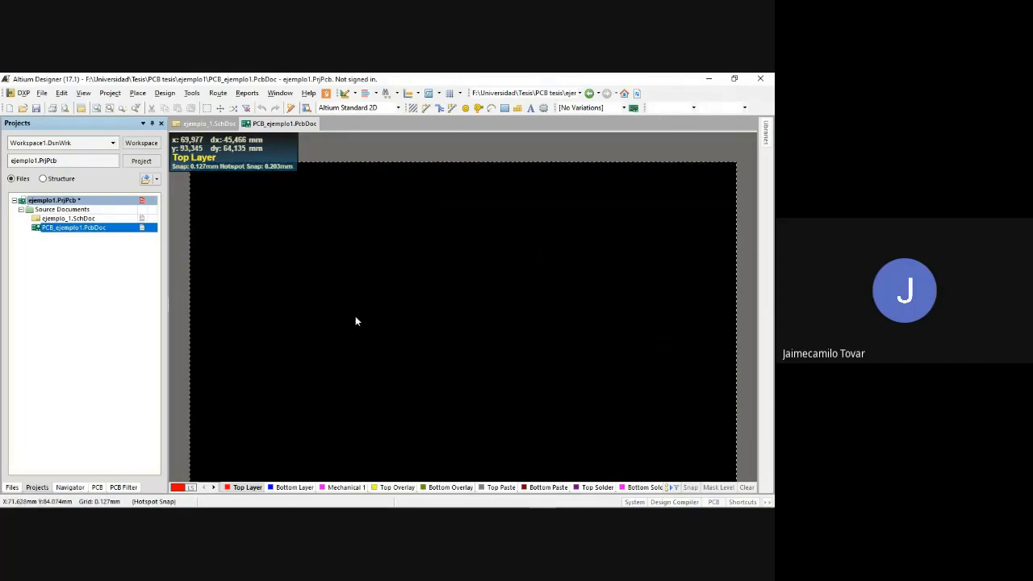
mouse_move(762, 498)
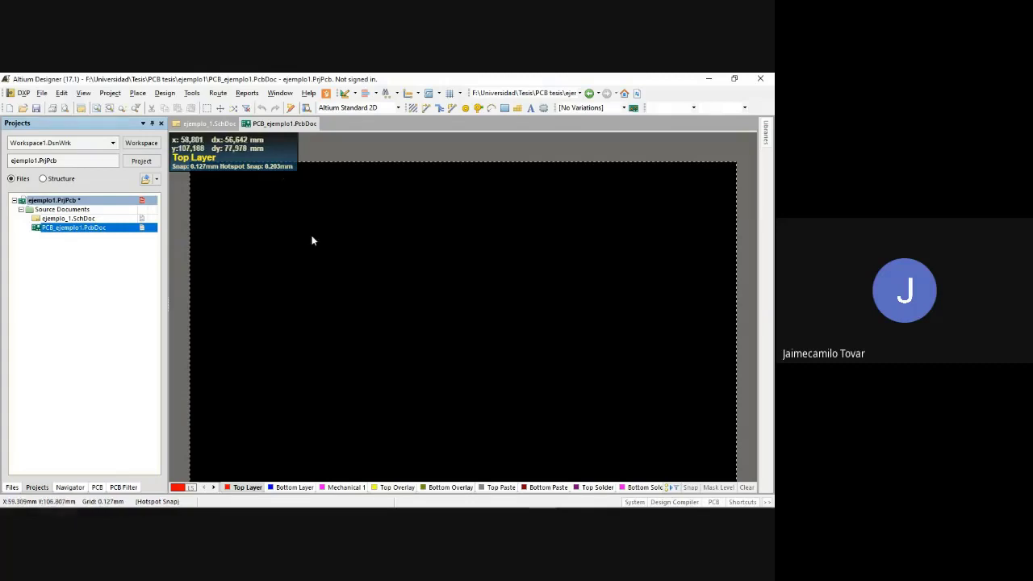
click(164, 94)
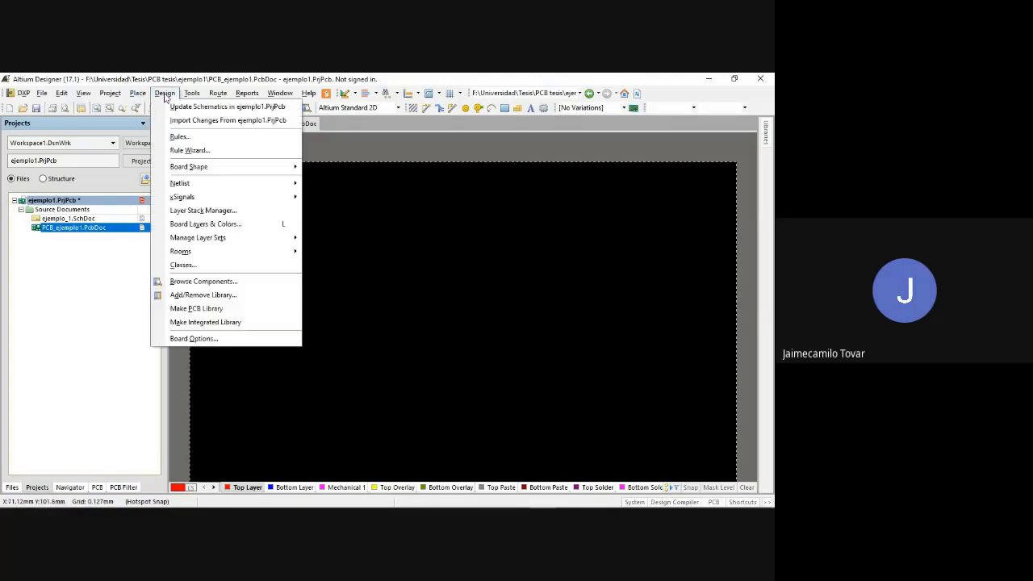
click(197, 123)
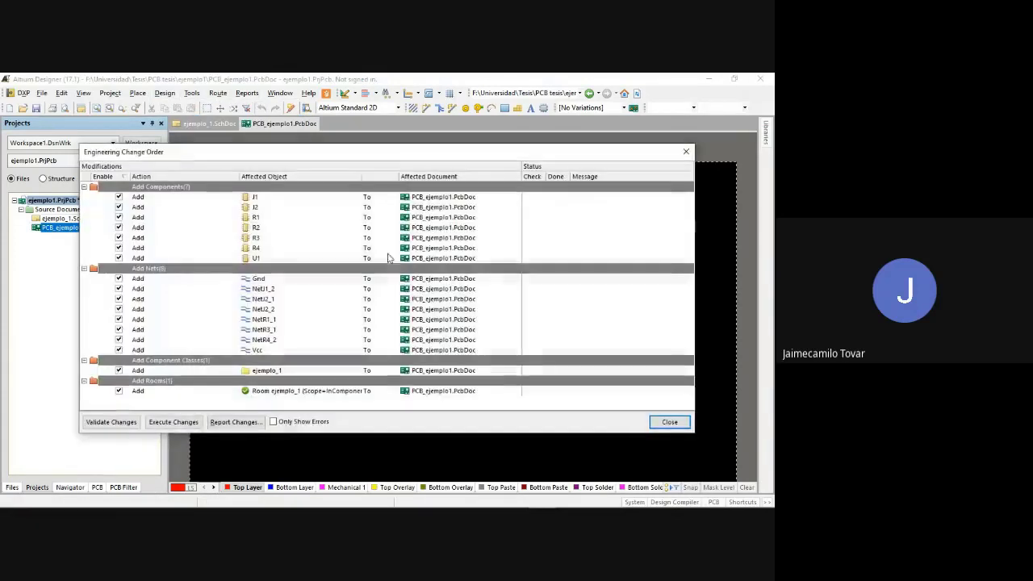
click(111, 426)
click(173, 423)
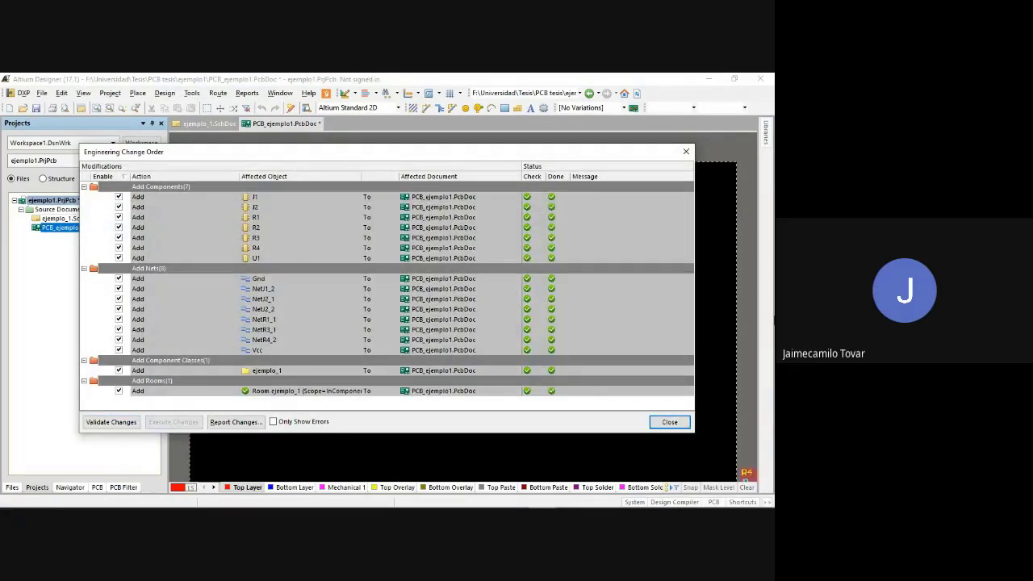
click(669, 423)
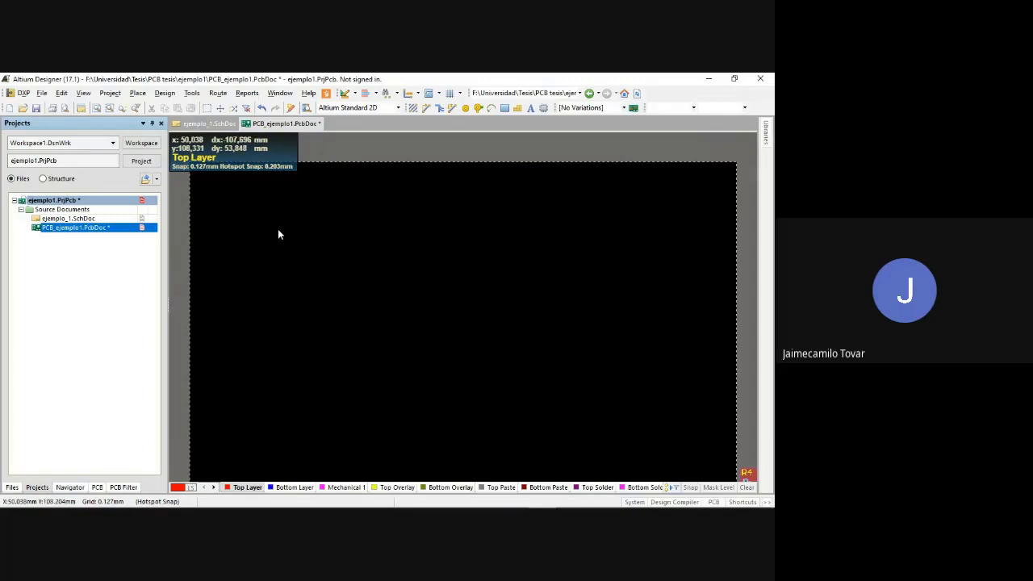
Delete the ejemplo_1 room surrounding the imported components beside the board
ctrl+scroll(280, 229, down, 5)
right_drag(702, 252, 613, 252)
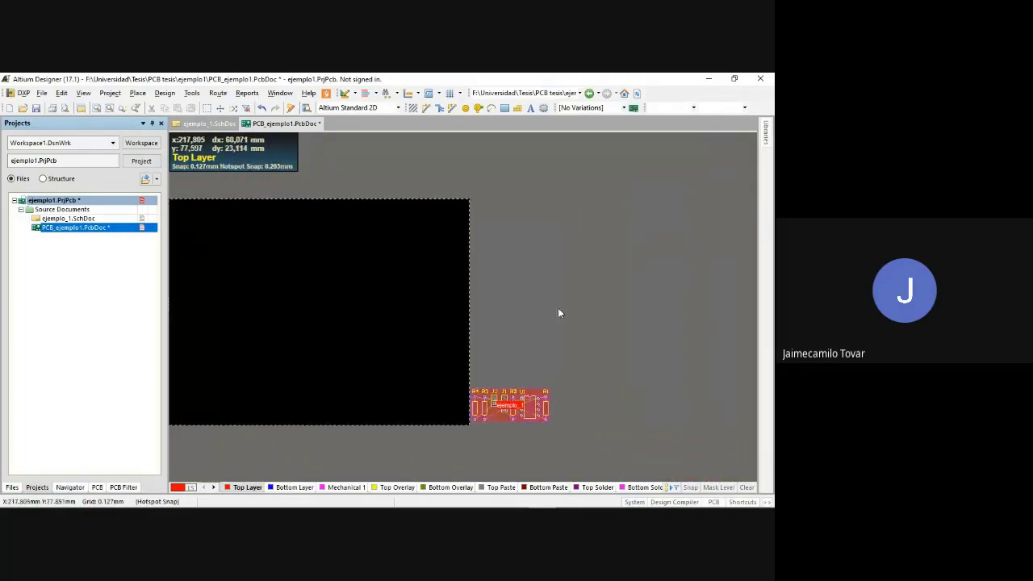
right_drag(558, 311, 614, 321)
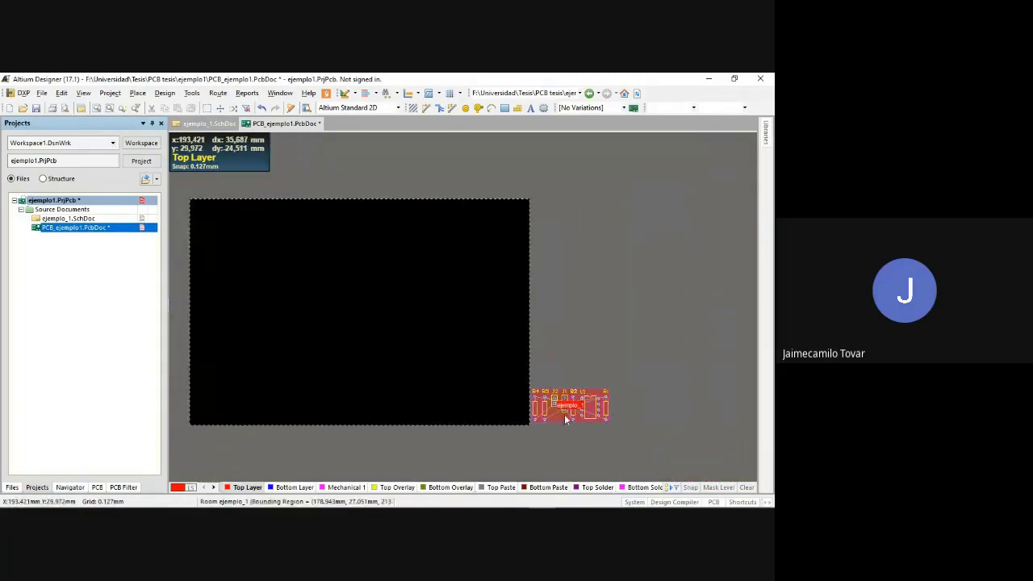
ctrl+scroll(567, 410, up, 4)
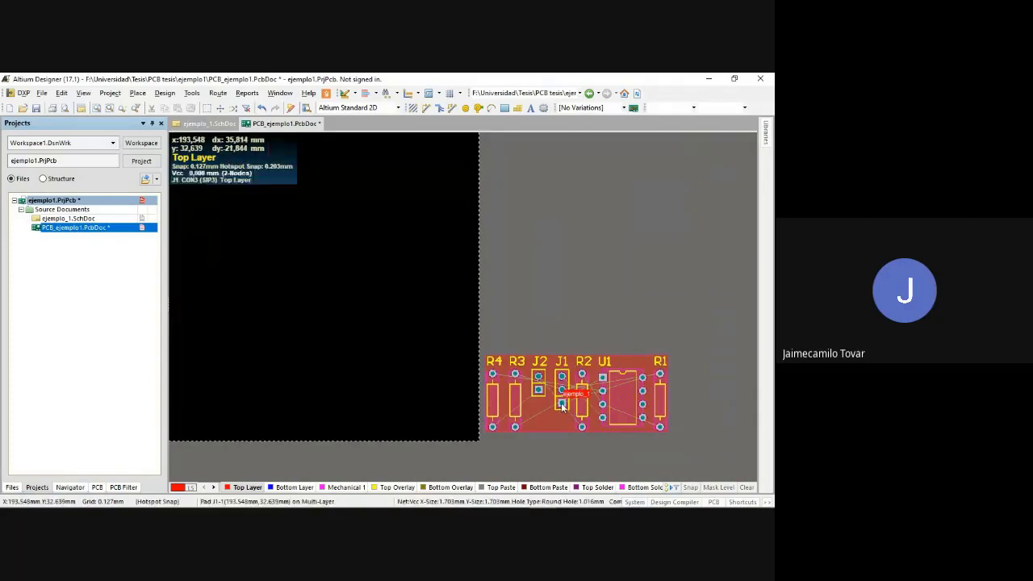
click(556, 427)
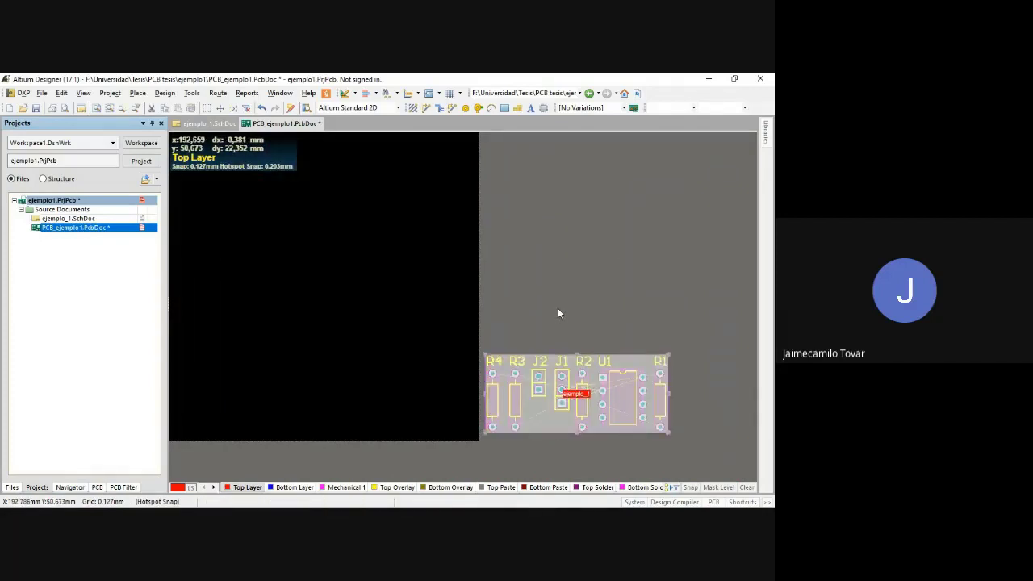
key(Delete)
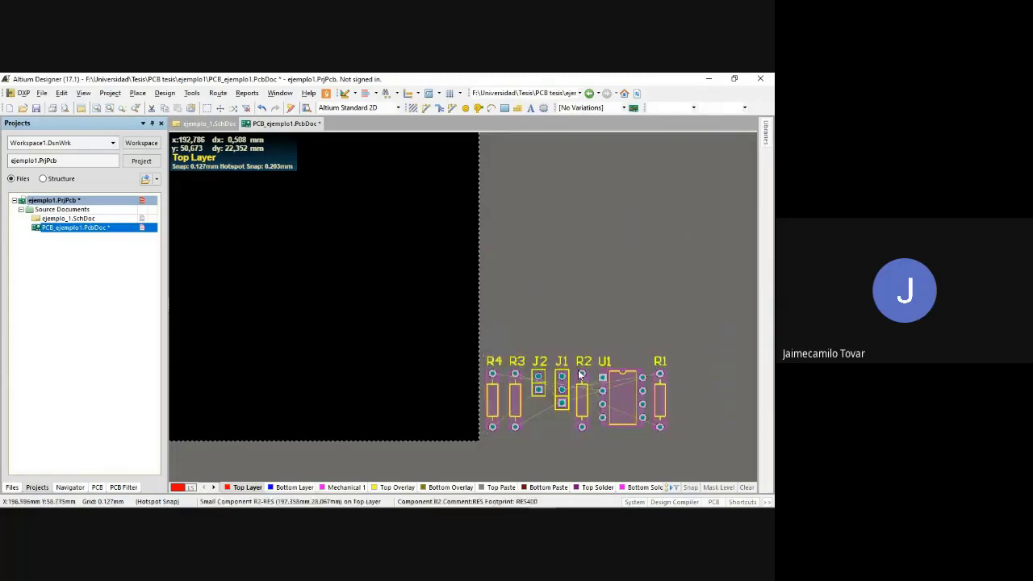
Select all seven imported components and move them together from beside the board onto the black board area
click(482, 341)
click(680, 457)
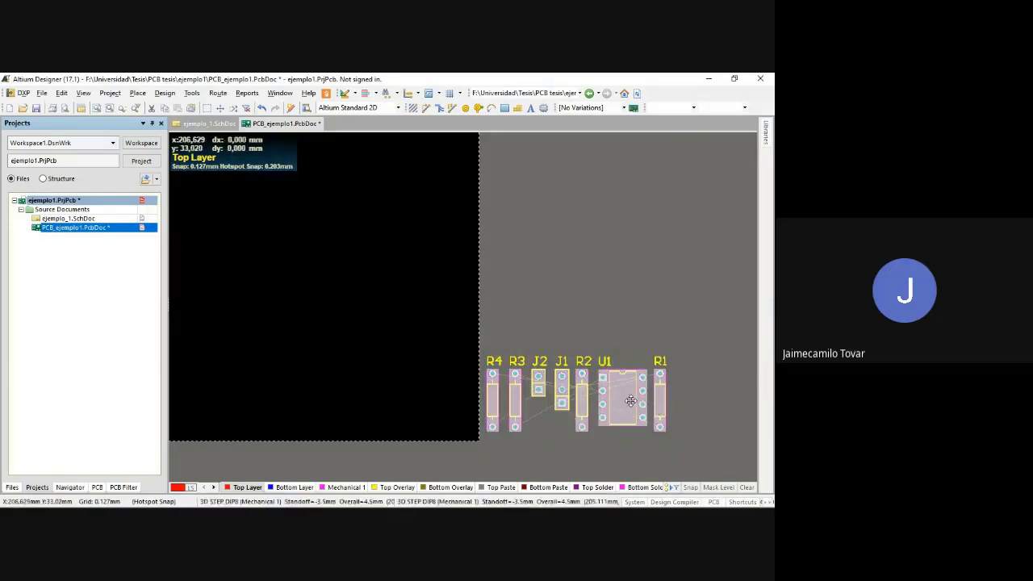
drag(623, 399, 300, 257)
scroll(356, 289, left, 4)
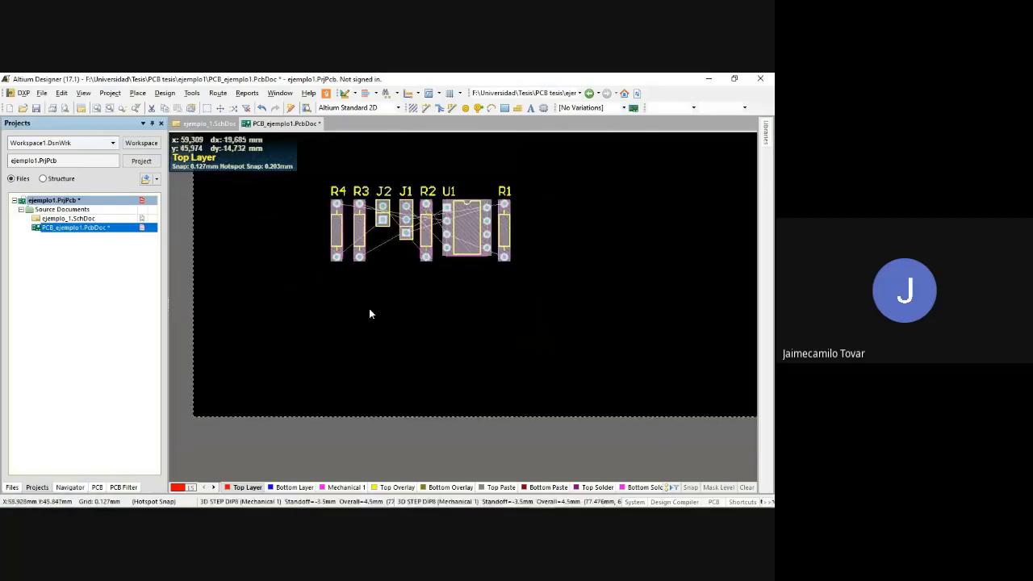
scroll(369, 308, up, 4)
ctrl+scroll(369, 265, down, 2)
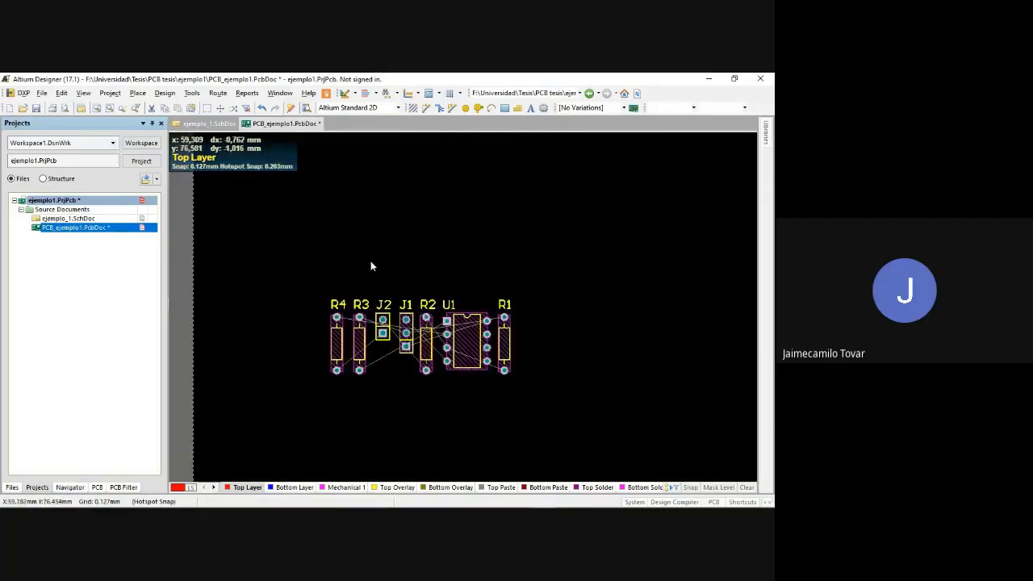
Review the op-amp circuit between the two connectors in the ejemplo_1 schematic, and return to the PCB document
right_drag(369, 266, 343, 245)
ctrl+scroll(352, 257, down, 1)
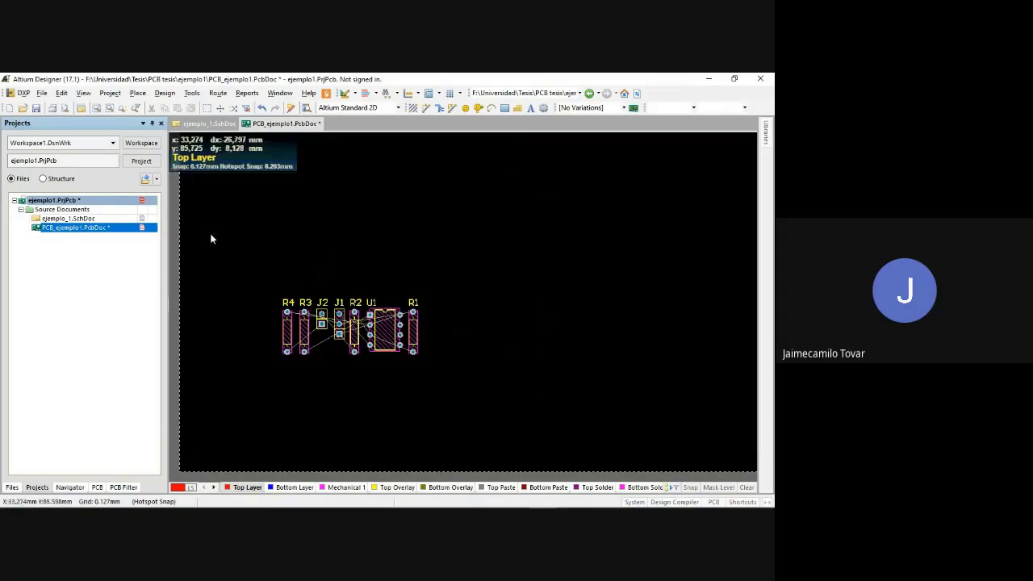
scroll(202, 186, up, 1)
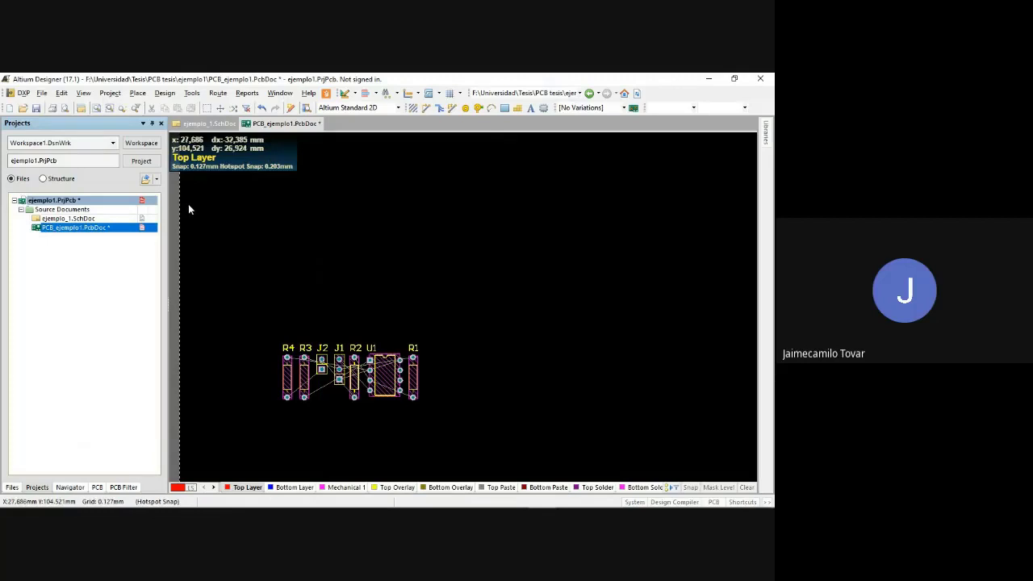
click(209, 126)
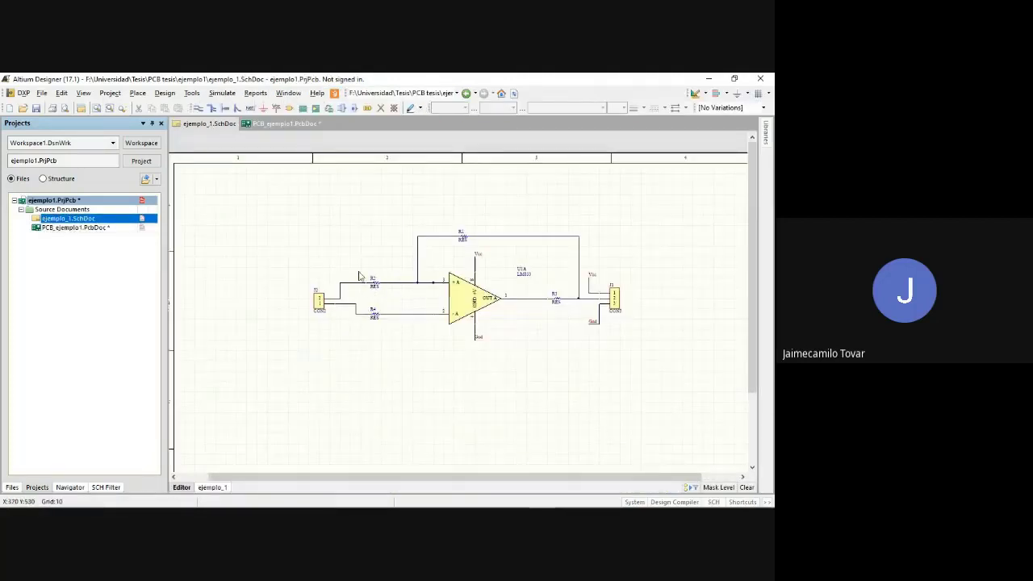
drag(339, 218, 592, 360)
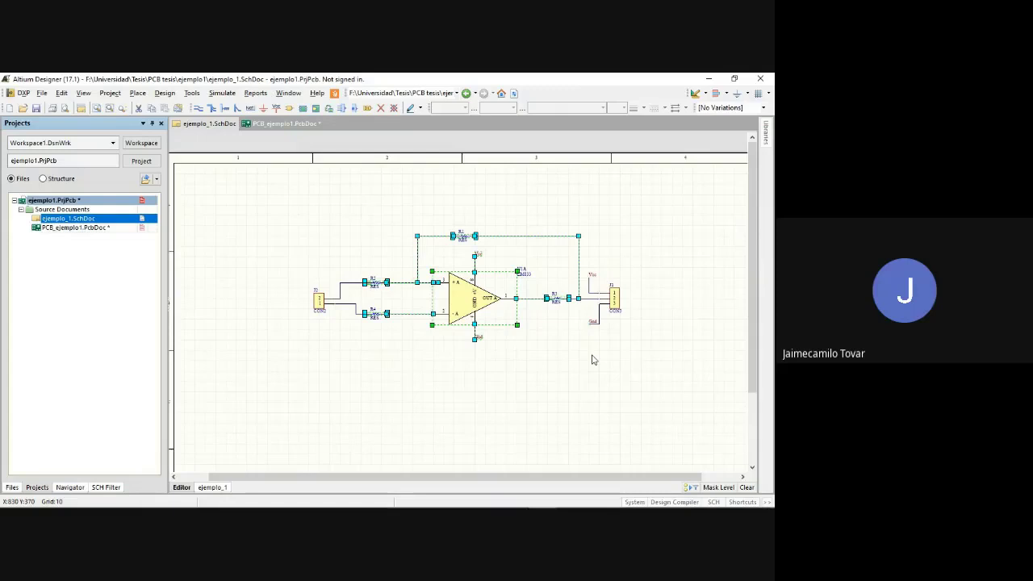
click(678, 247)
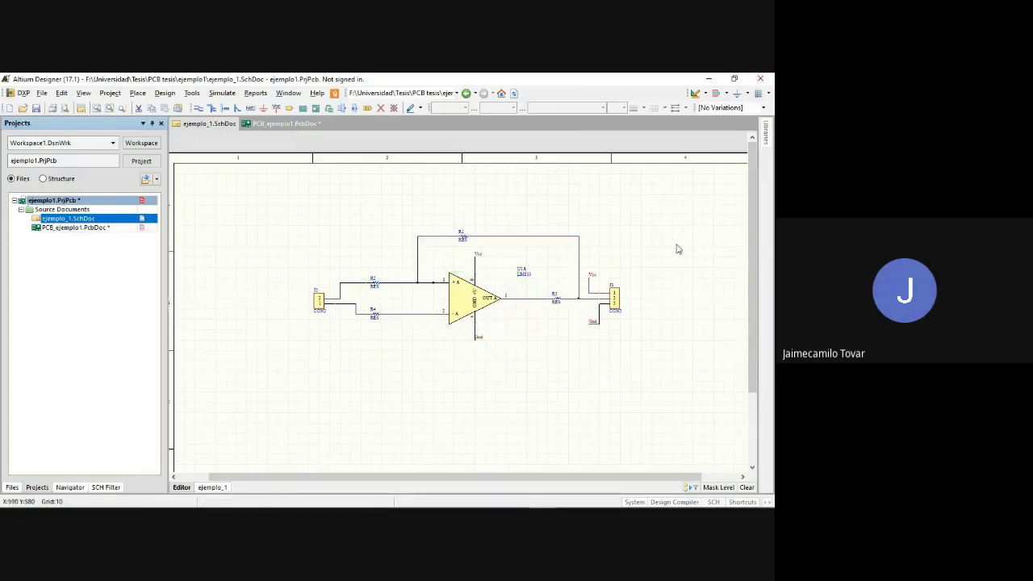
click(273, 126)
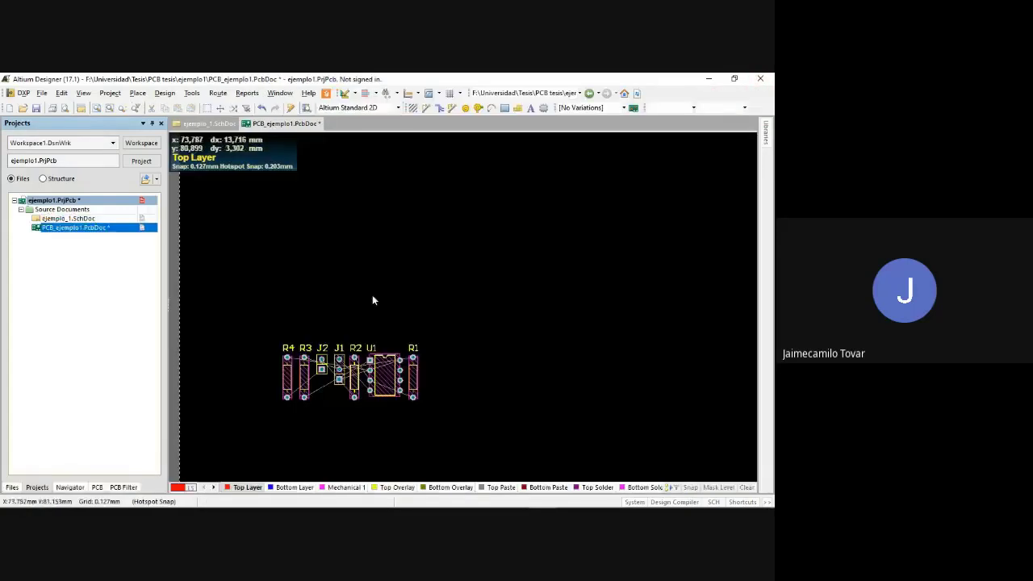
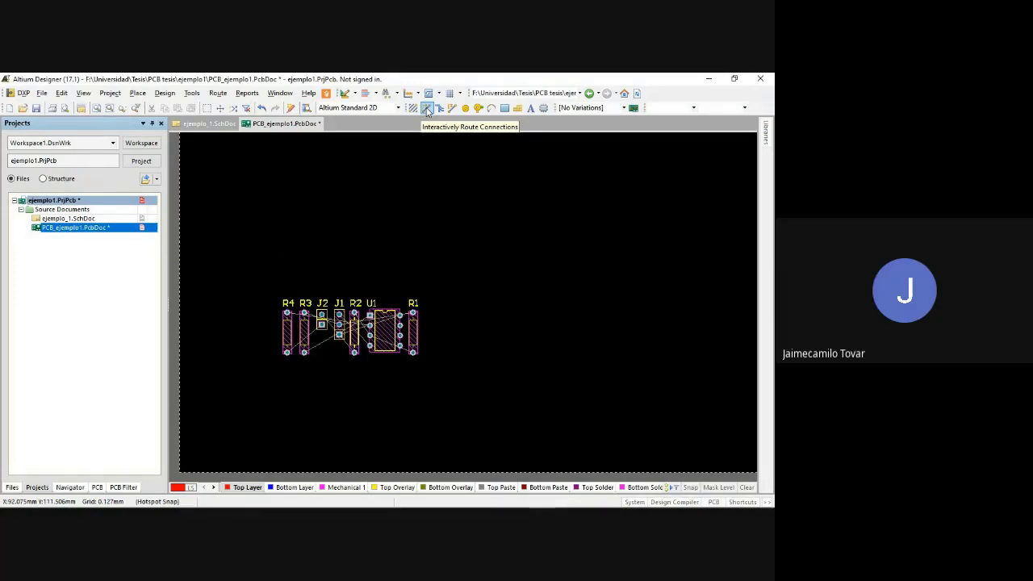
Route a closed rectangular 0.9 mm track about 54.5 by 30 mm around all the components on the Top Layer
click(427, 109)
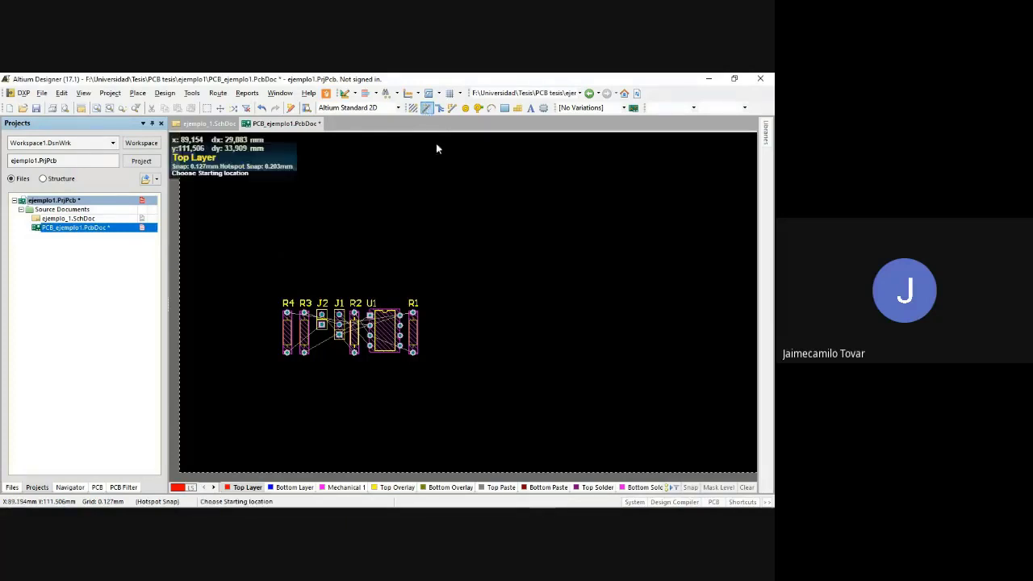
click(257, 398)
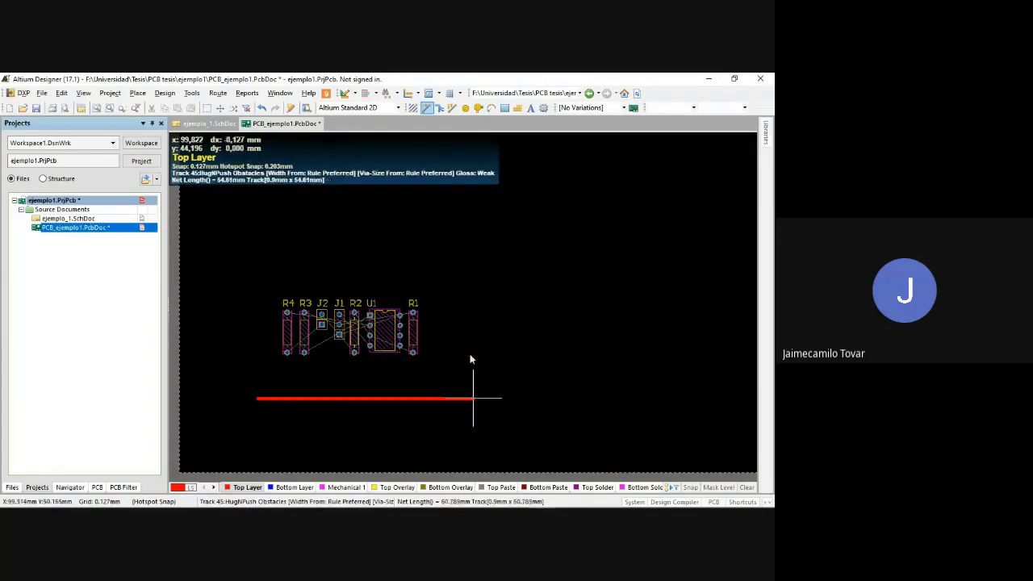
click(473, 279)
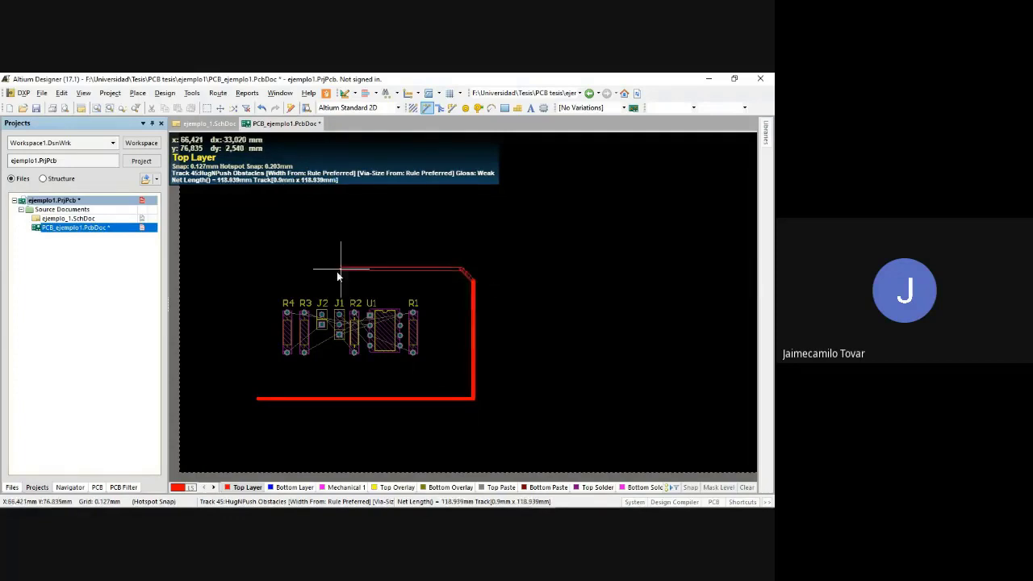
click(258, 282)
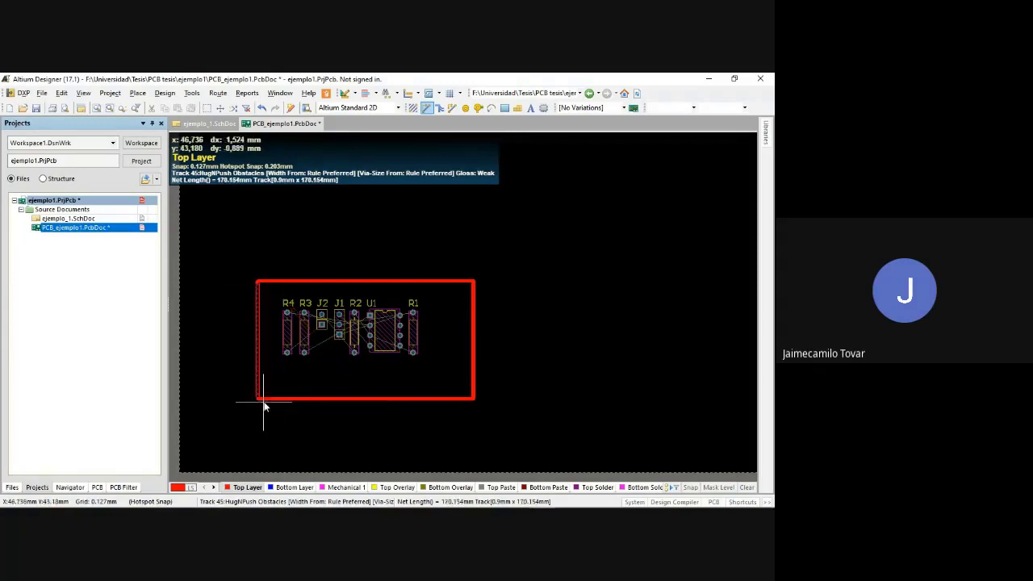
click(258, 398)
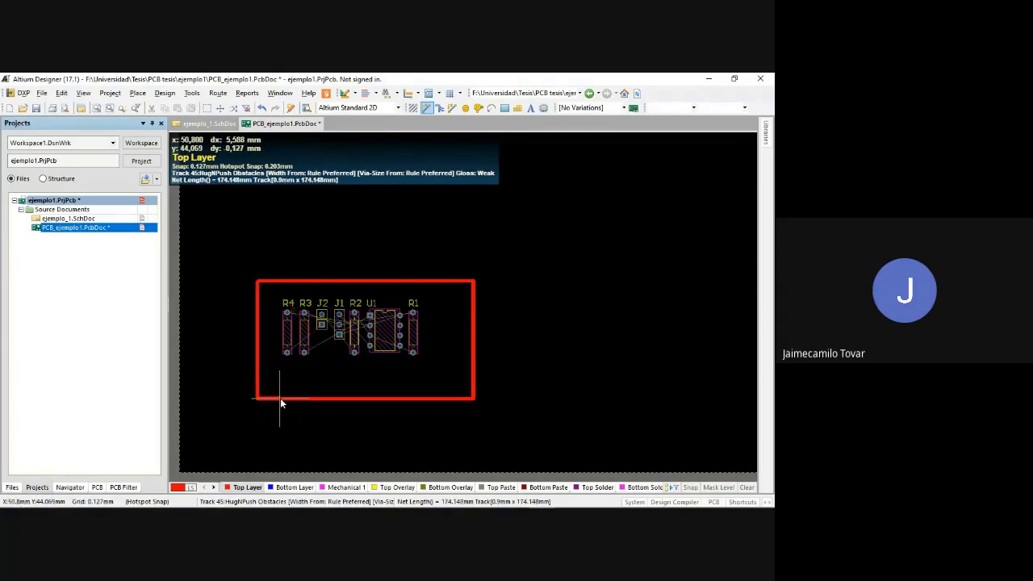
right_click(280, 398)
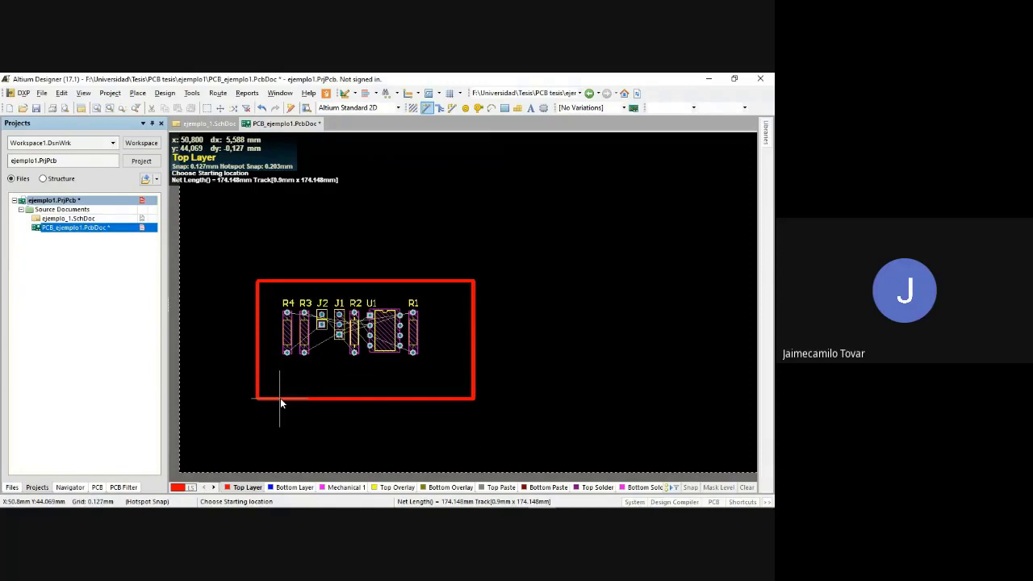
right_click(280, 398)
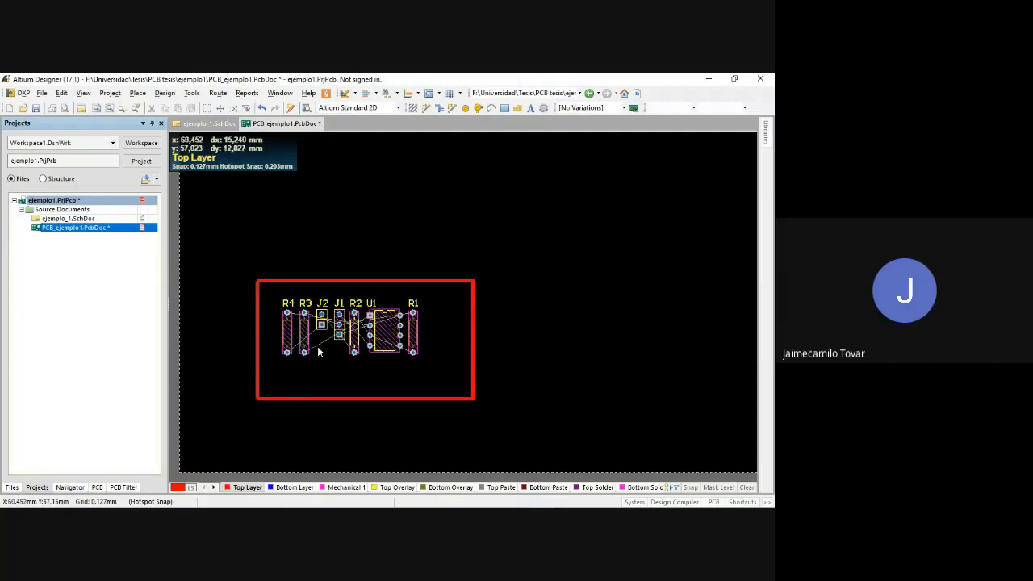
Set the board's relative origin at the lower-left corner of the rectangular track outline
click(414, 97)
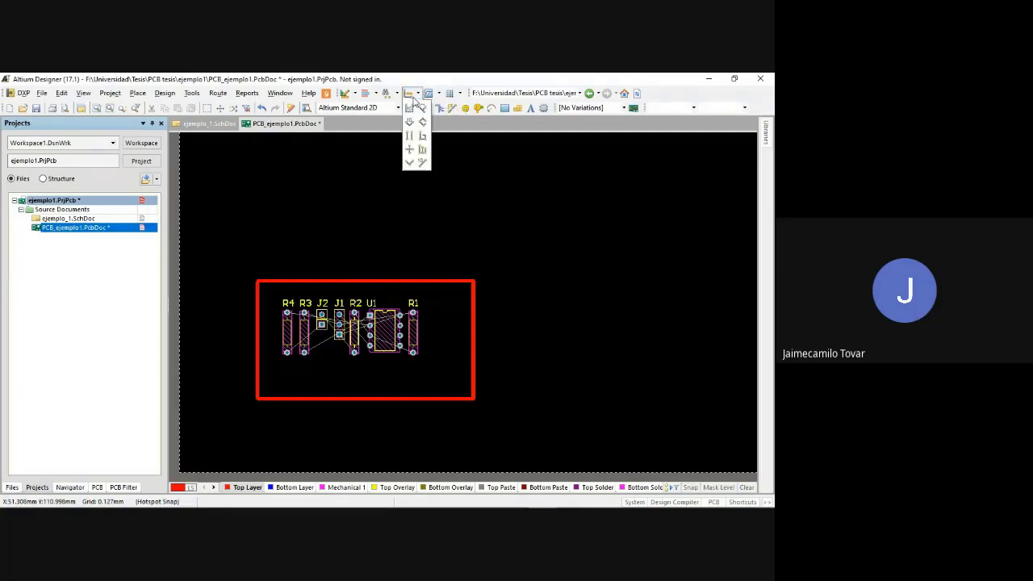
click(386, 97)
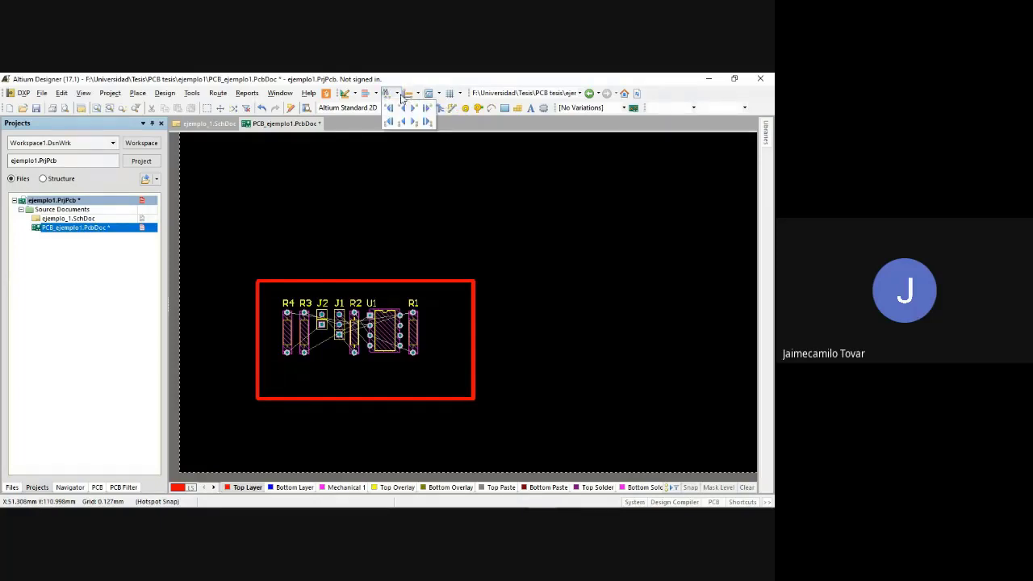
mouse_move(410, 99)
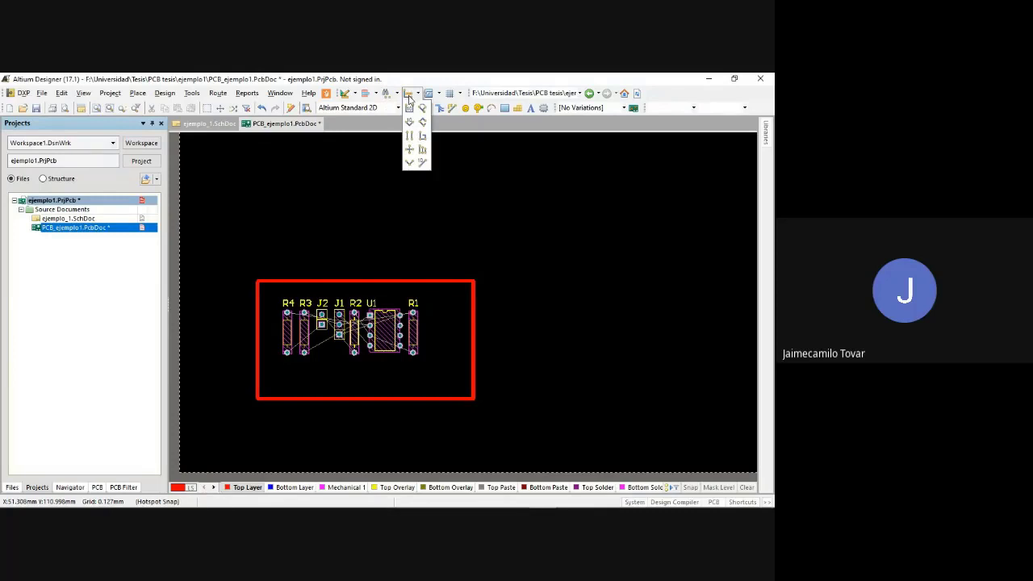
mouse_move(357, 97)
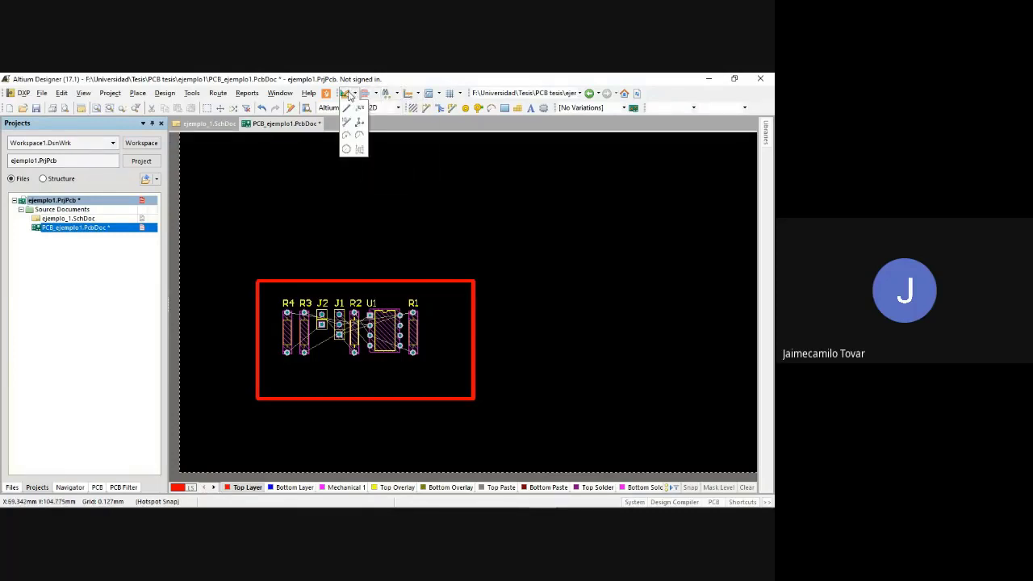
click(359, 125)
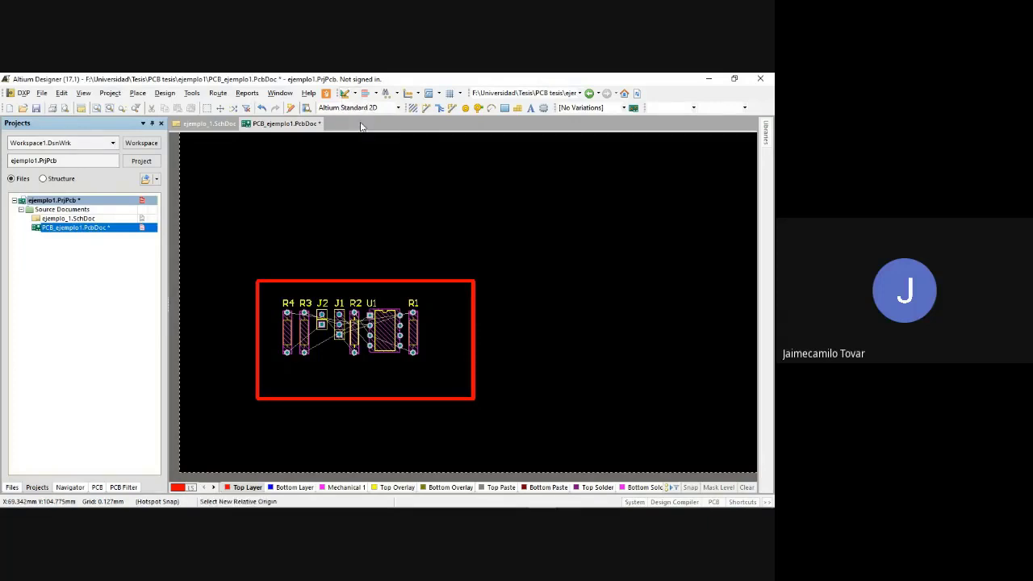
click(258, 398)
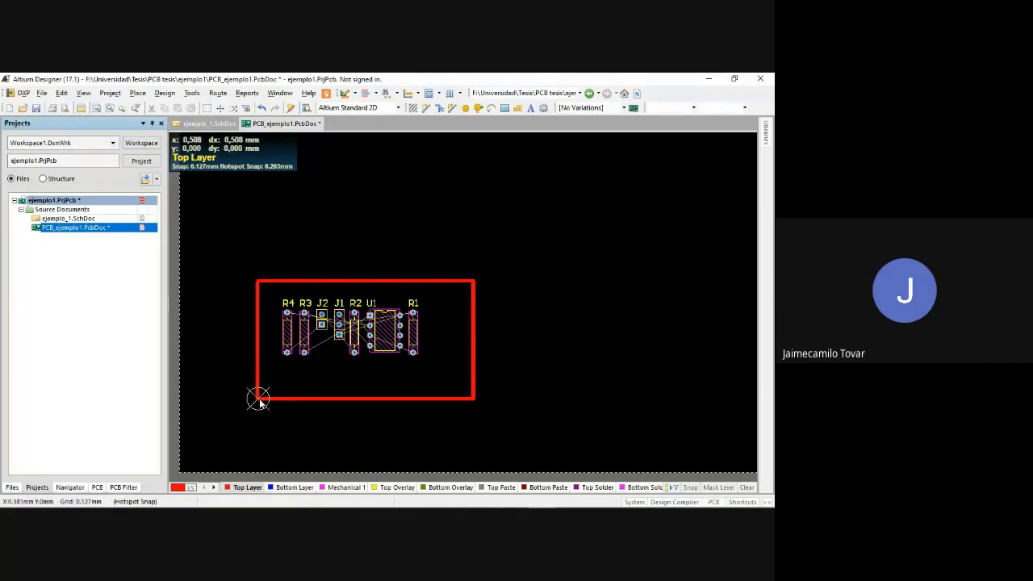
Set the end X coordinate of the outline's bottom track to 50 mm
double_click(301, 399)
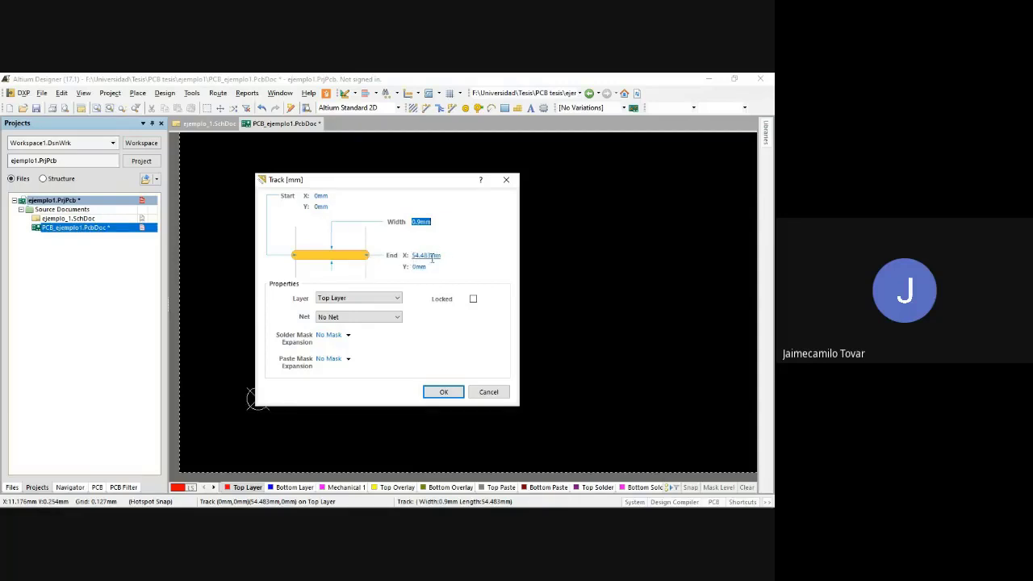
click(432, 256)
click(430, 256)
drag(442, 256, 408, 255)
double_click(415, 256)
click(415, 256)
key(Return)
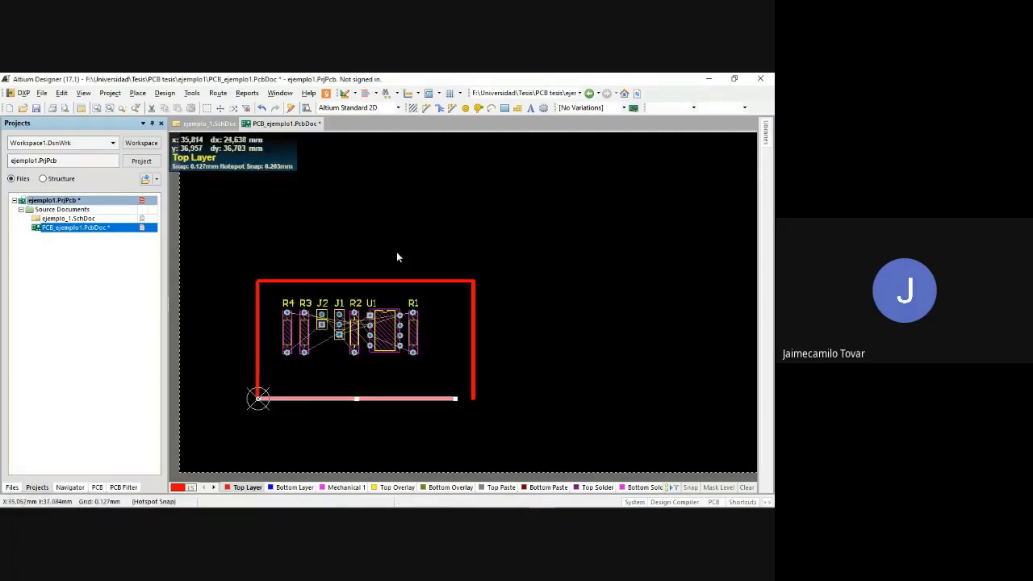
click(506, 388)
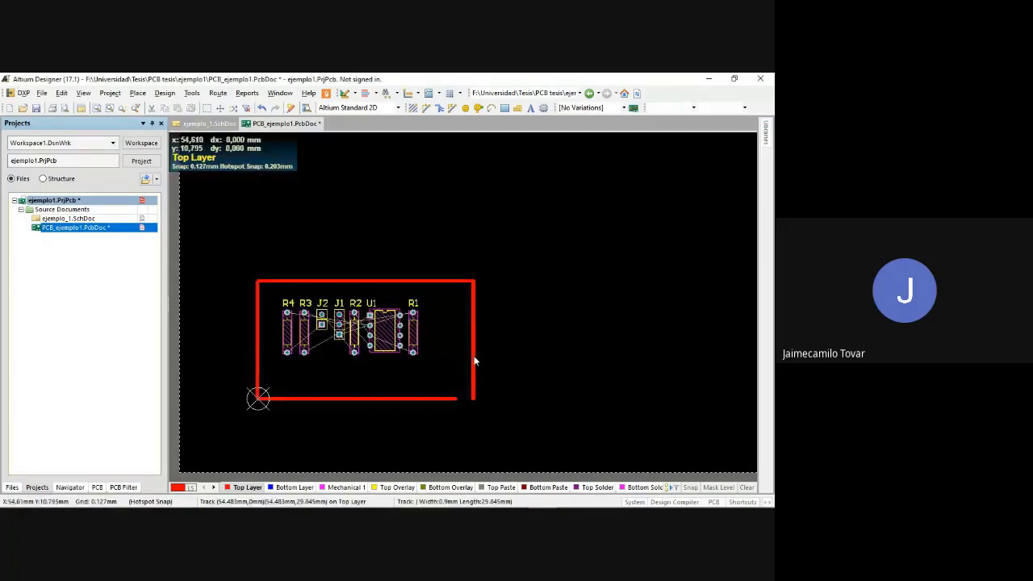
Edit the right, top and left track coordinates so the outline joins (50, 0), (50, 30), (0, 30) and (0, 0) mm
double_click(474, 362)
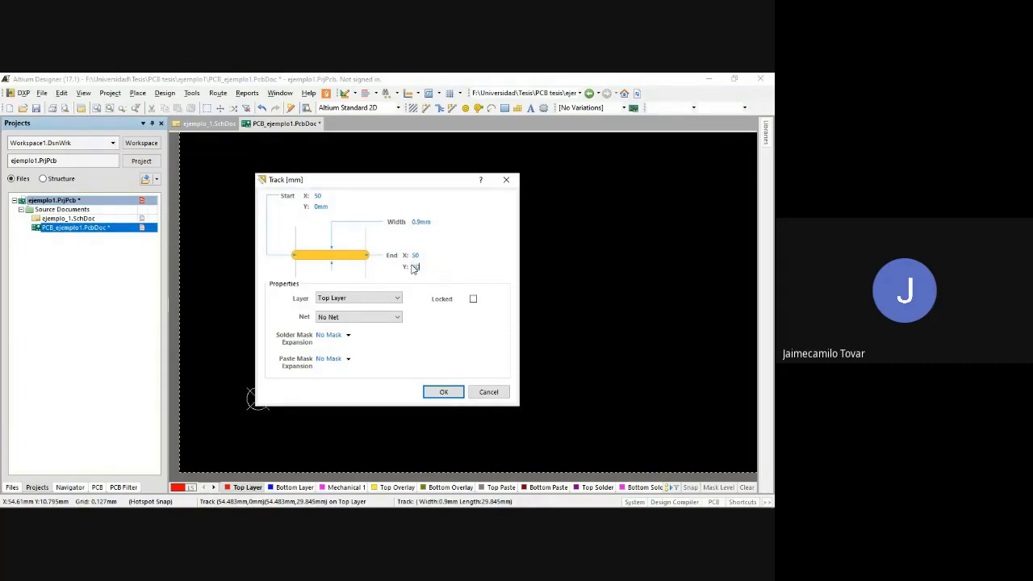
key(Return)
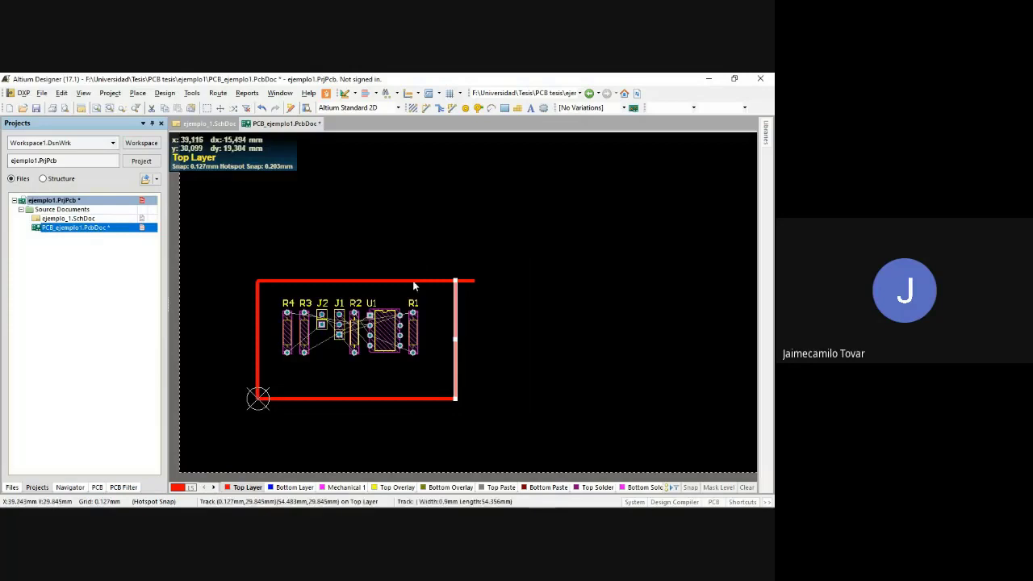
double_click(413, 283)
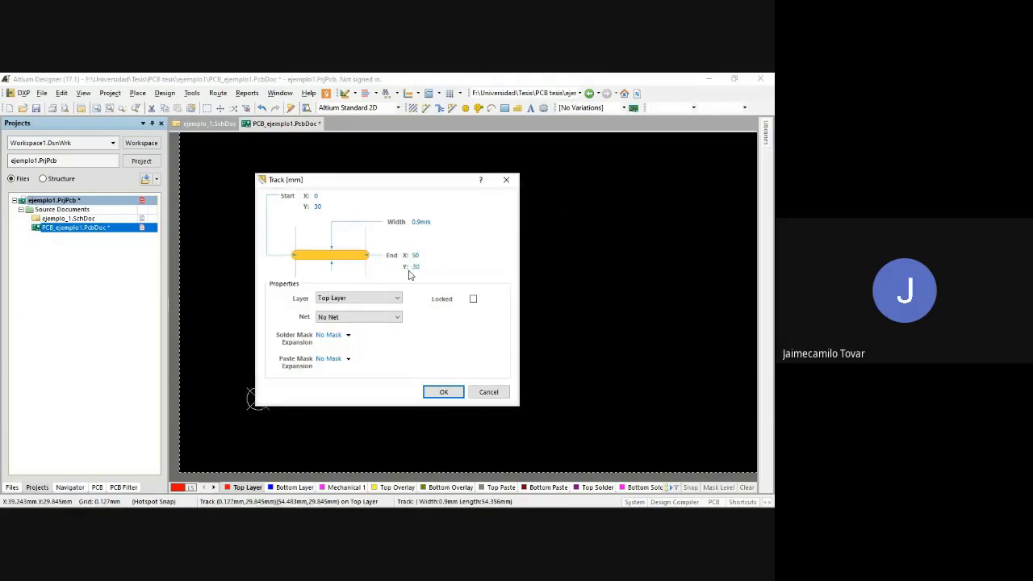
key(Return)
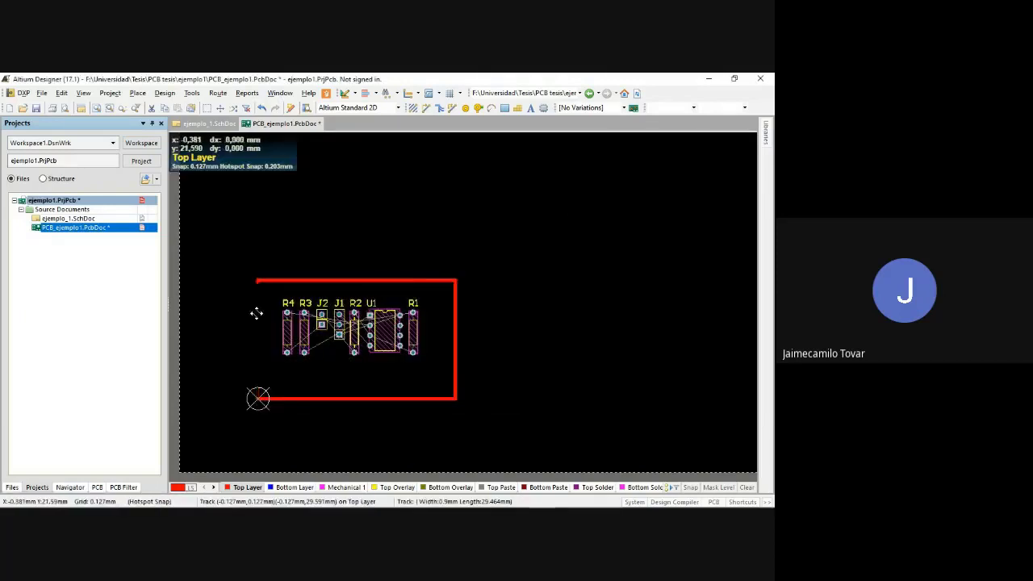
double_click(256, 313)
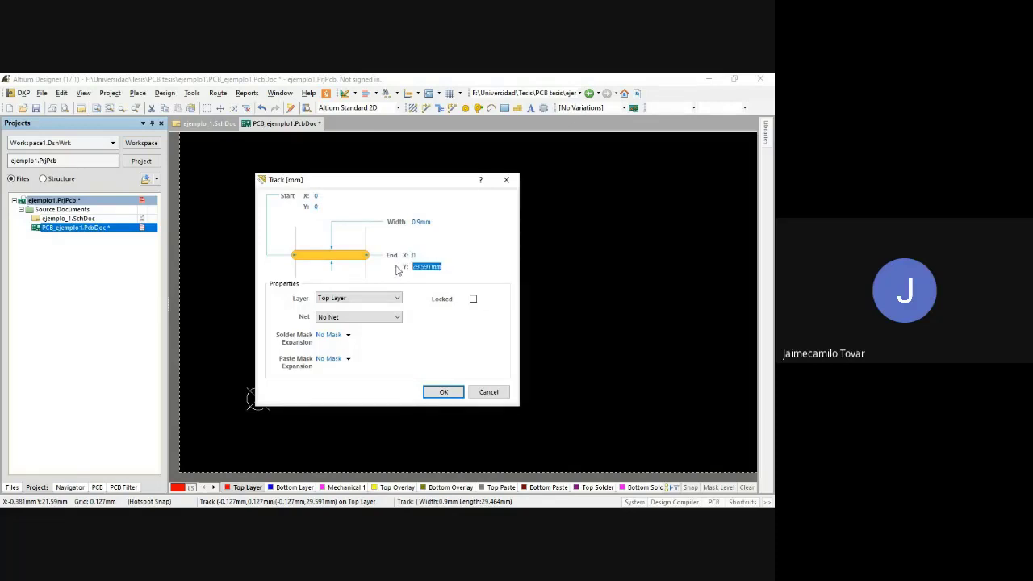
key(Return)
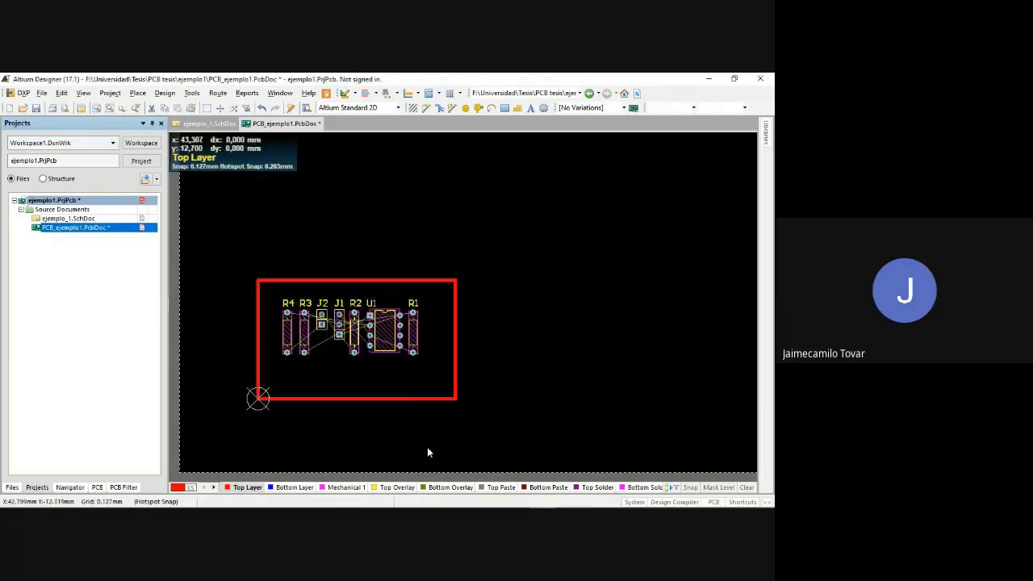
click(255, 281)
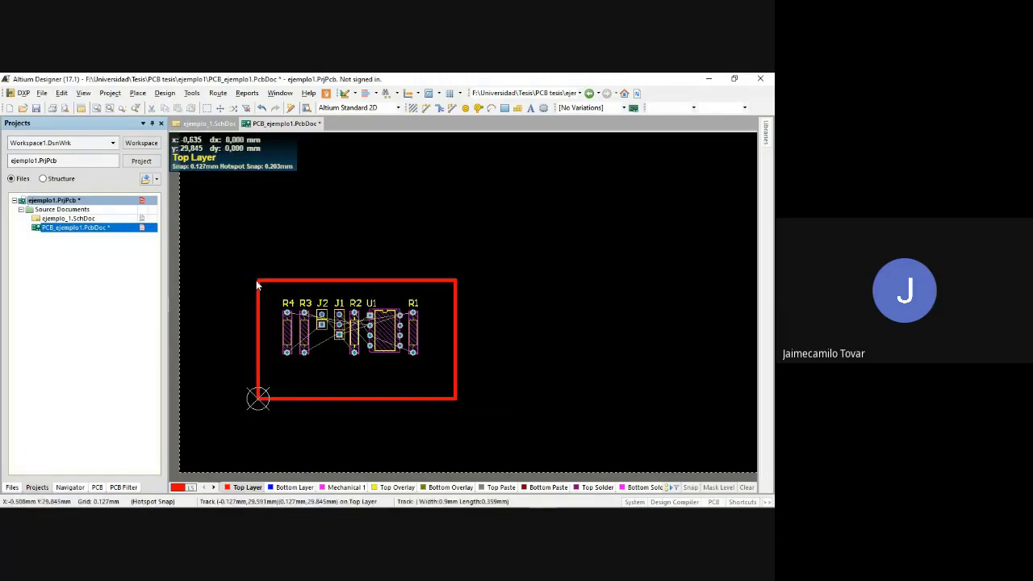
double_click(258, 285)
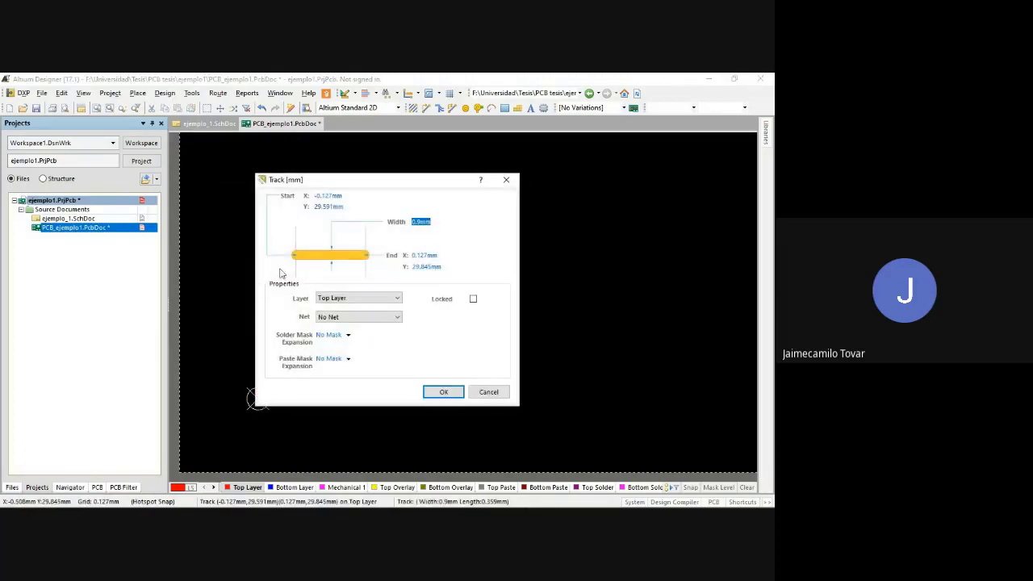
key(Escape)
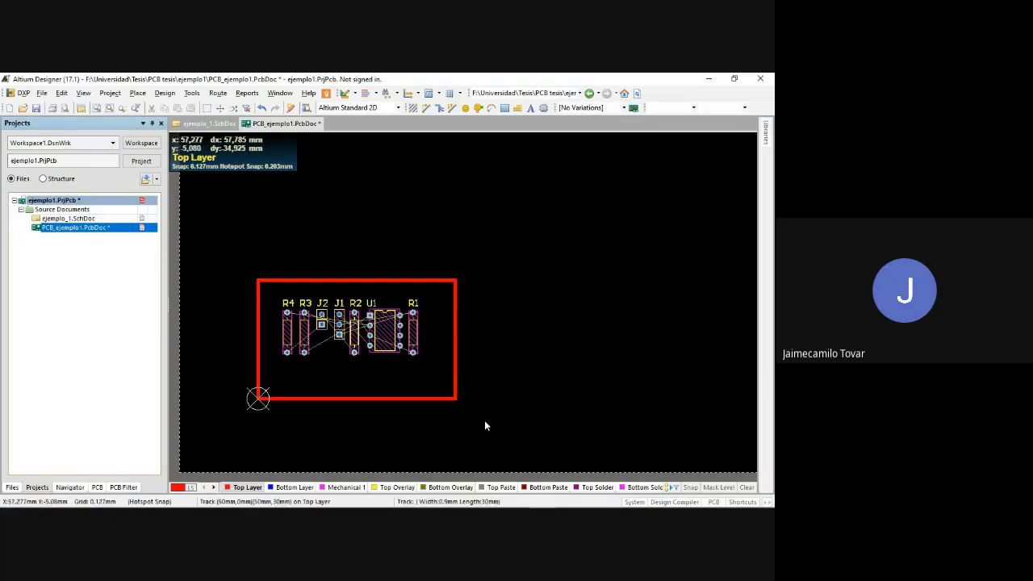
Compare connector J2's square pad on the board with its connections in the ejemplo_1 schematic
double_click(323, 326)
key(Escape)
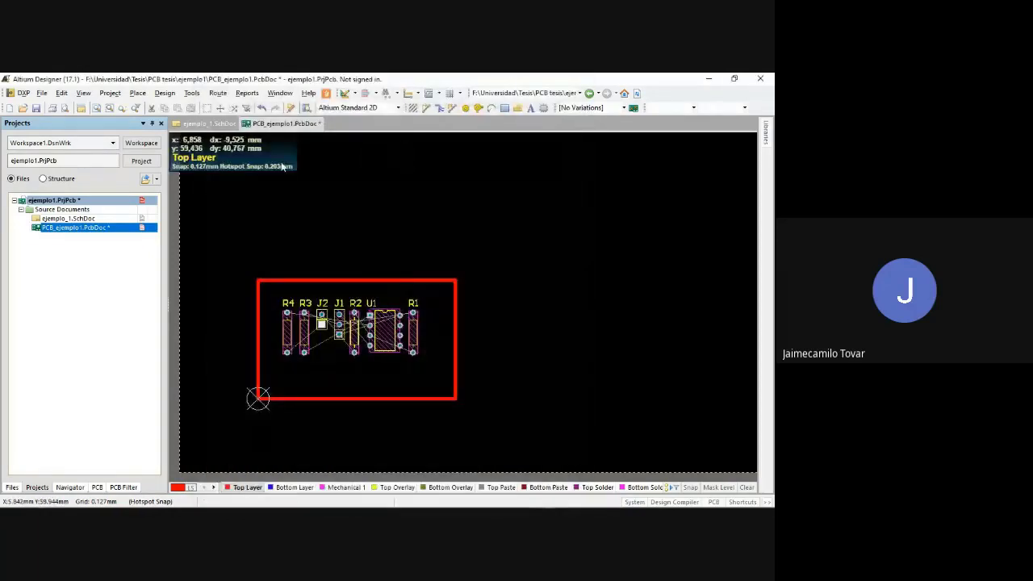
click(214, 124)
drag(306, 278, 341, 334)
click(282, 125)
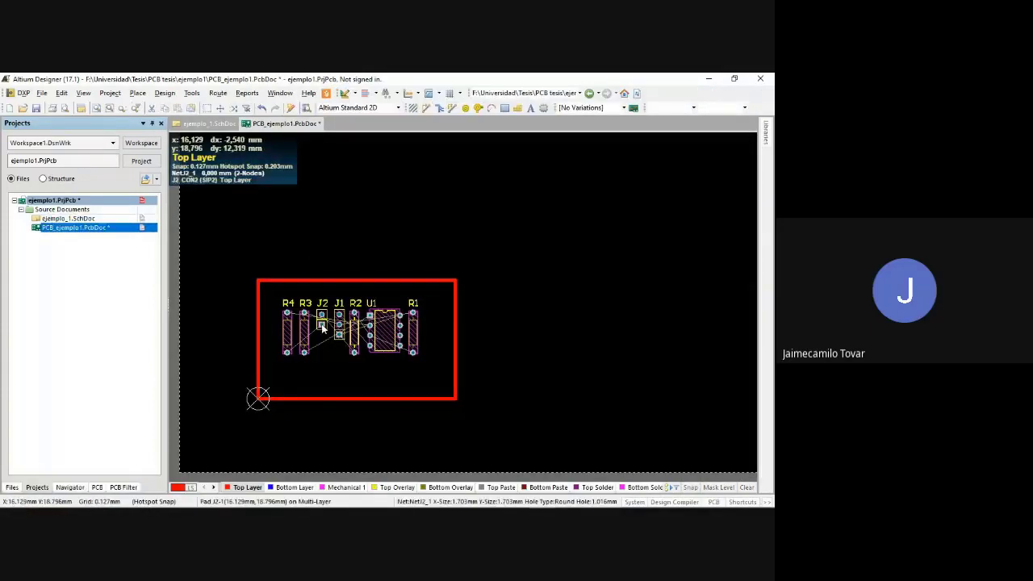
ctrl+scroll(403, 355, up, 2)
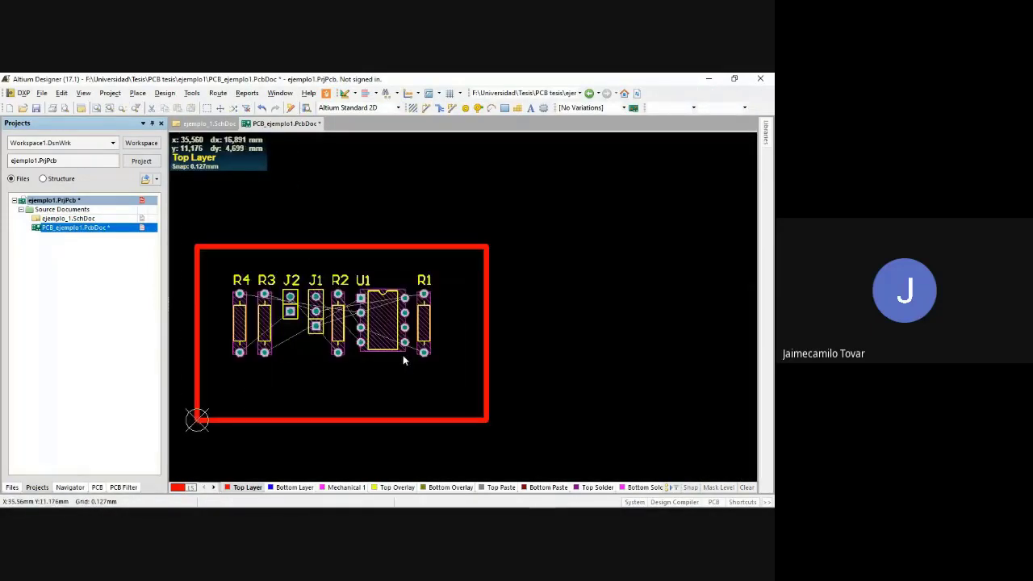
Move connector J2 beside the outline's left edge, next to R4, keeping its square pad at the lower end
ctrl+scroll(403, 356, up, 2)
right_drag(274, 270, 428, 294)
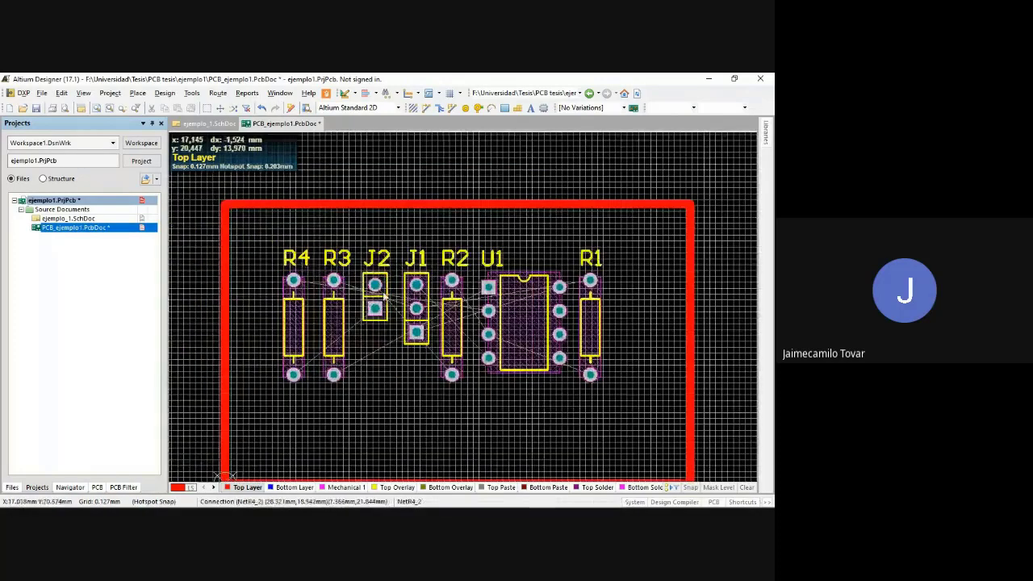
drag(383, 295, 252, 335)
key(space)
key(space)
key(space)
key(space)
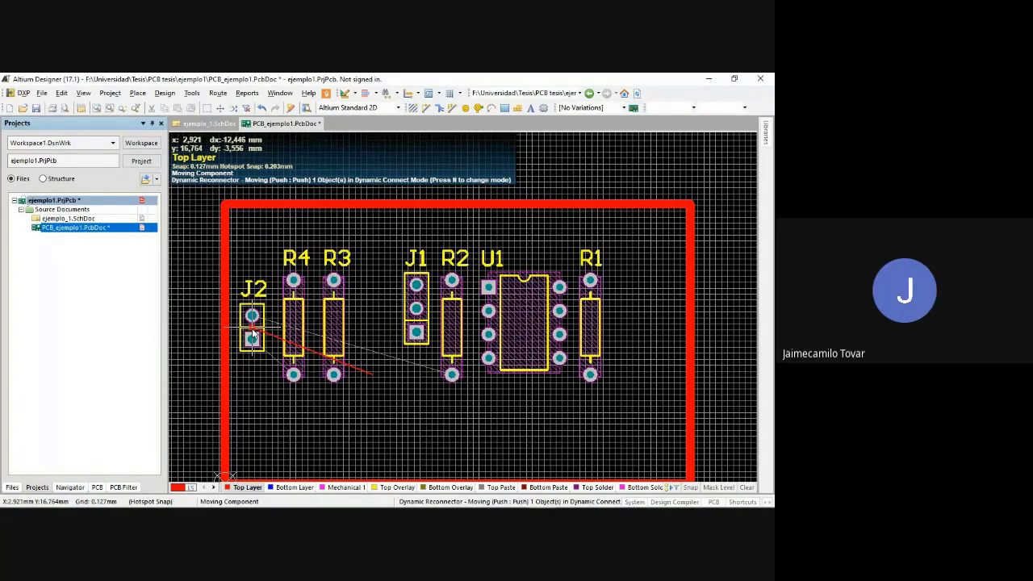
drag(253, 334, 249, 354)
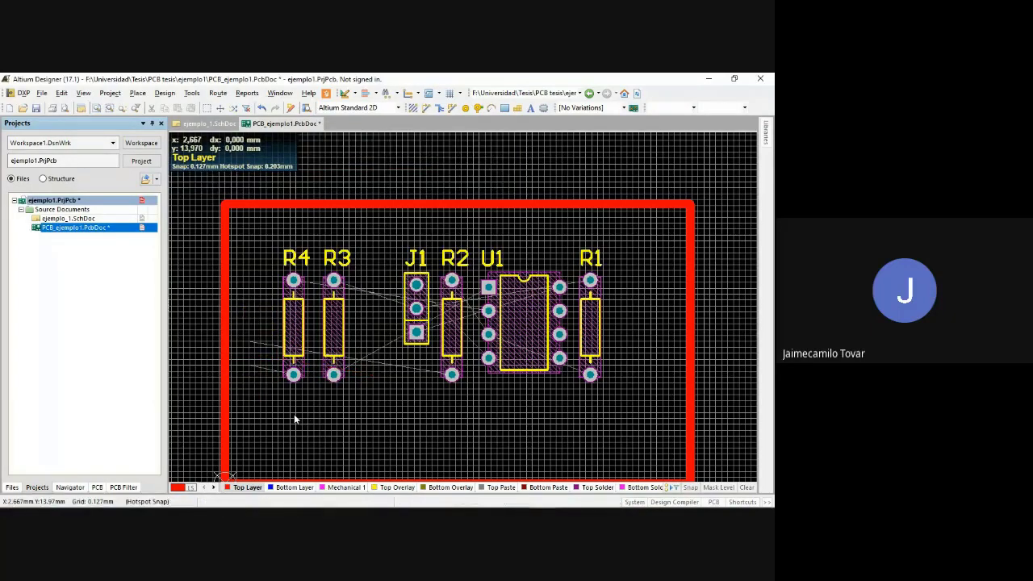
key(Escape)
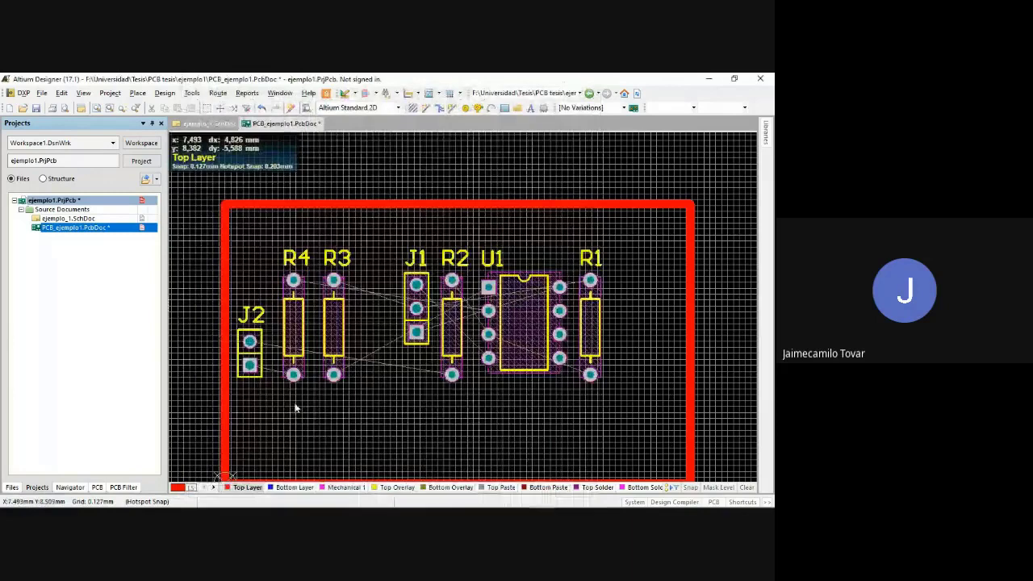
After checking the schematic, clear the area before U1: move R3 onto the right outline track, R2 beside R4, and J1 over the upper track
click(209, 124)
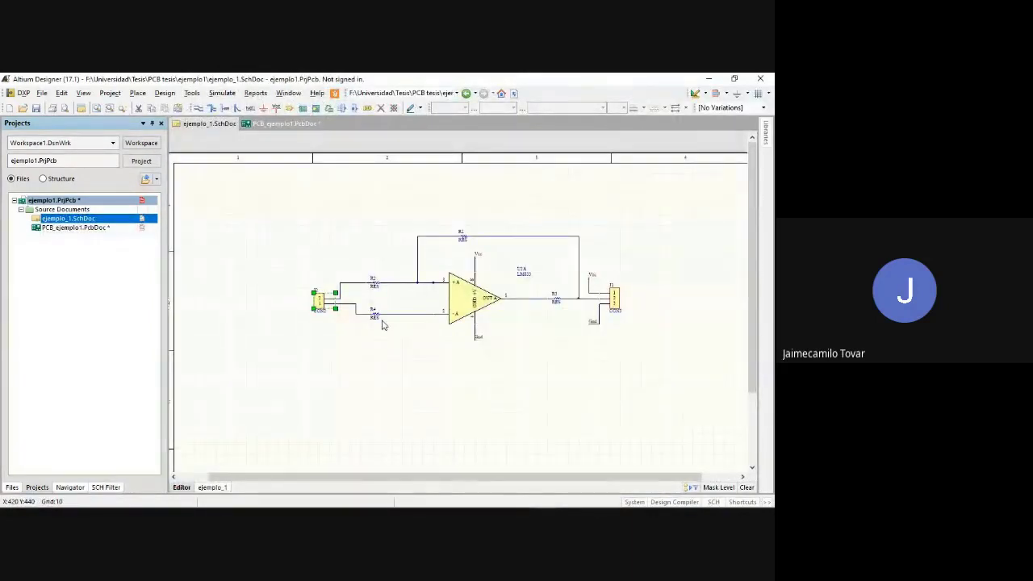
ctrl+scroll(371, 308, up, 2)
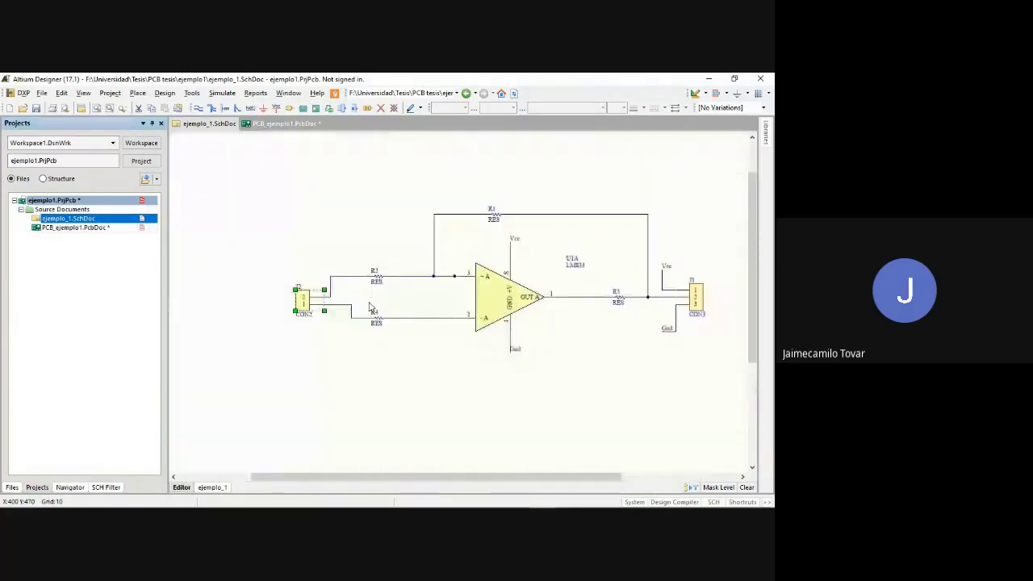
click(288, 123)
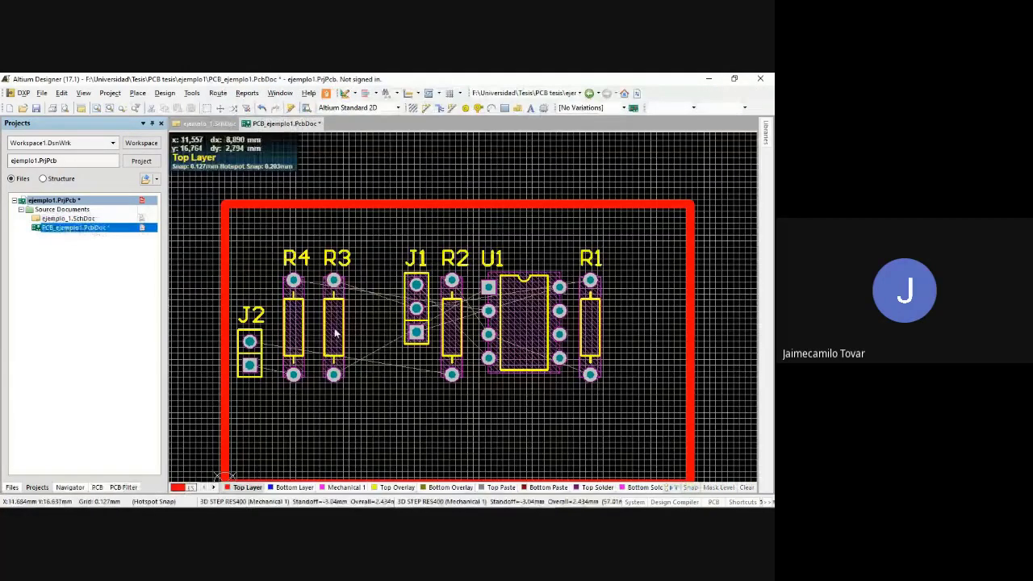
drag(334, 375, 745, 401)
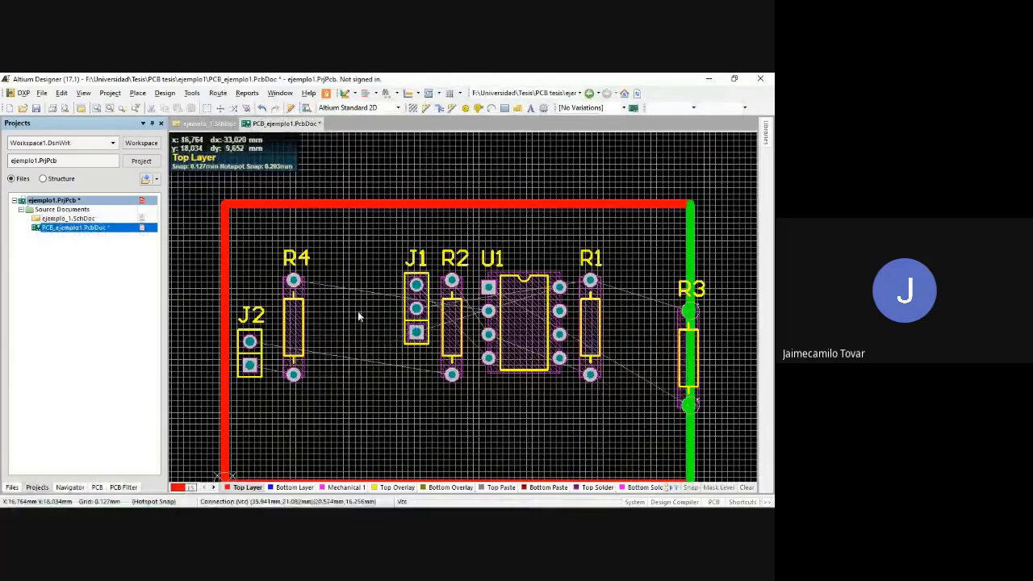
drag(452, 323, 357, 283)
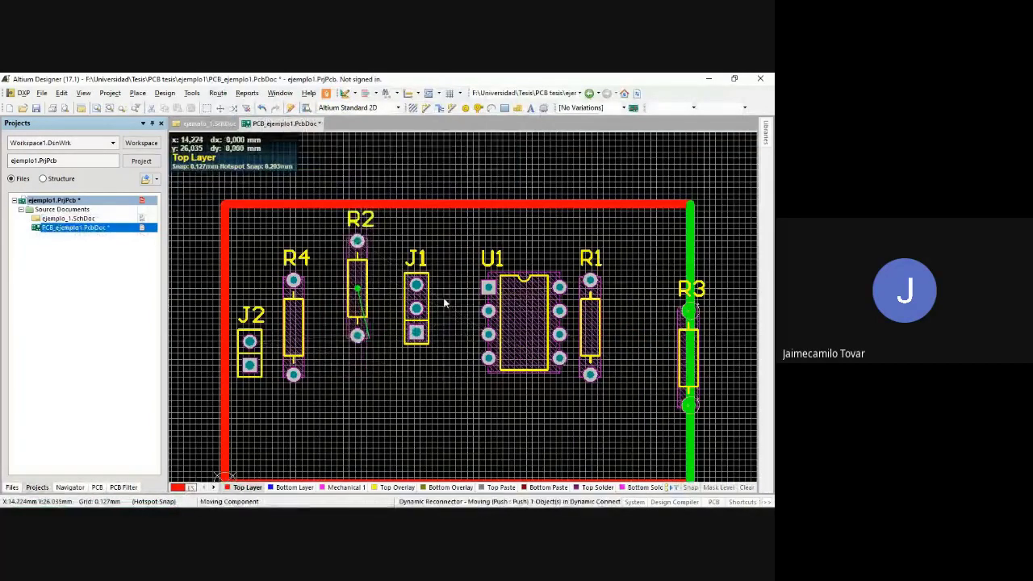
drag(422, 308, 629, 185)
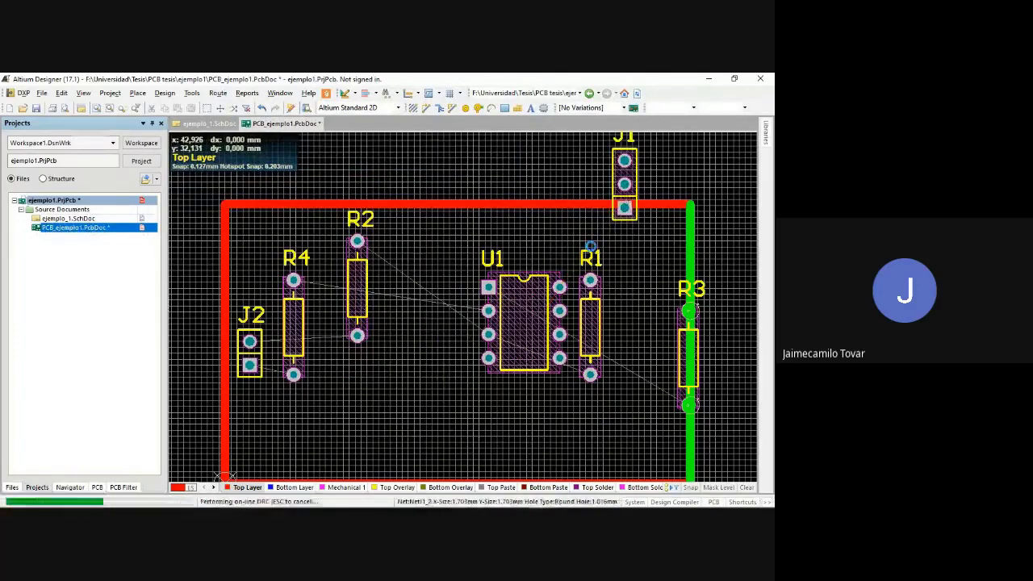
Rotate R2 and R4 to horizontal and place them between J2 and U1, with R2 above R4
drag(357, 335, 345, 271)
key(space)
key(space)
key(space)
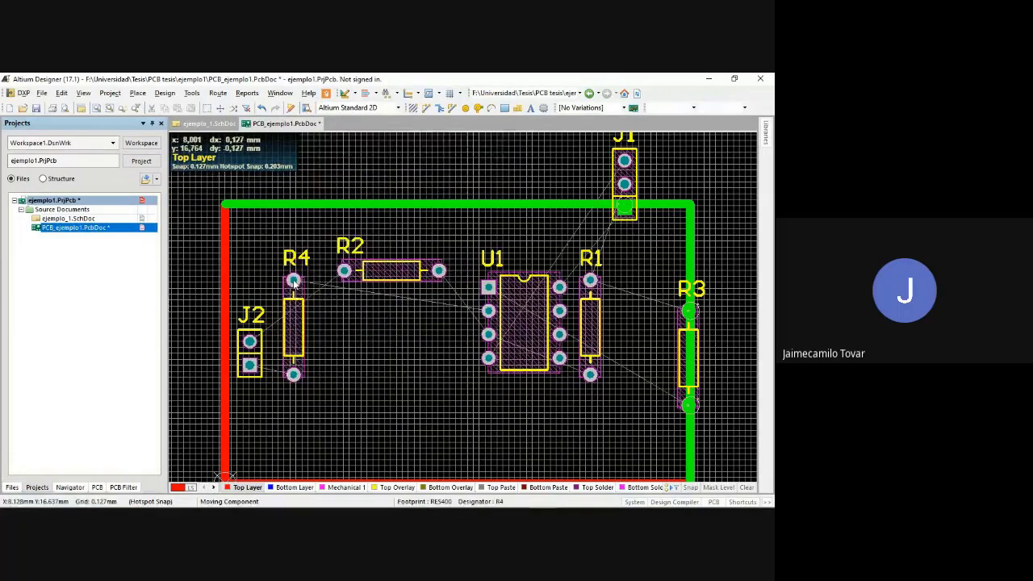
drag(311, 314, 406, 392)
key(space)
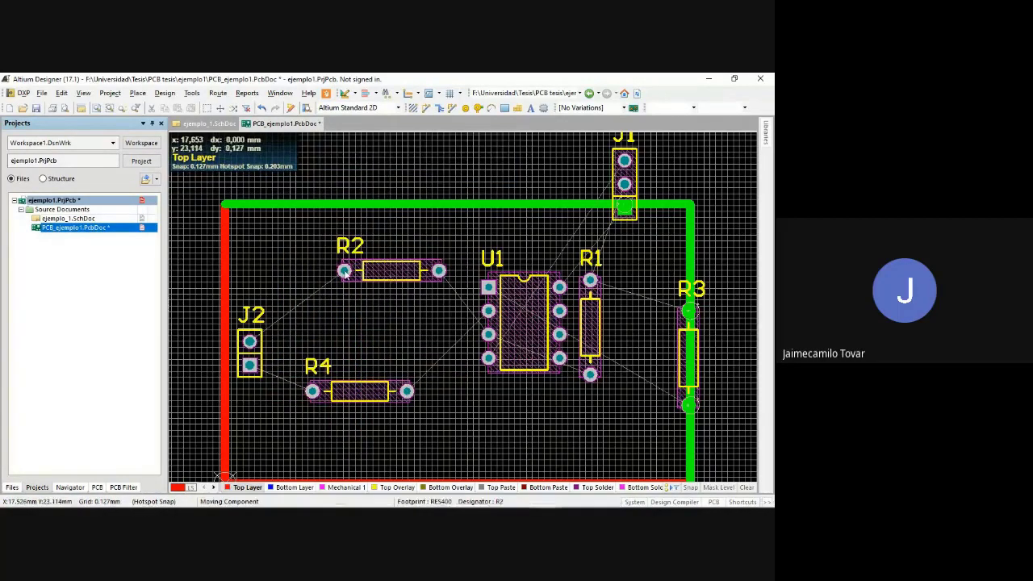
Shift R2 and R4 closer to J2 so they sit one above the other, with R2 at the upper position
drag(347, 274, 317, 295)
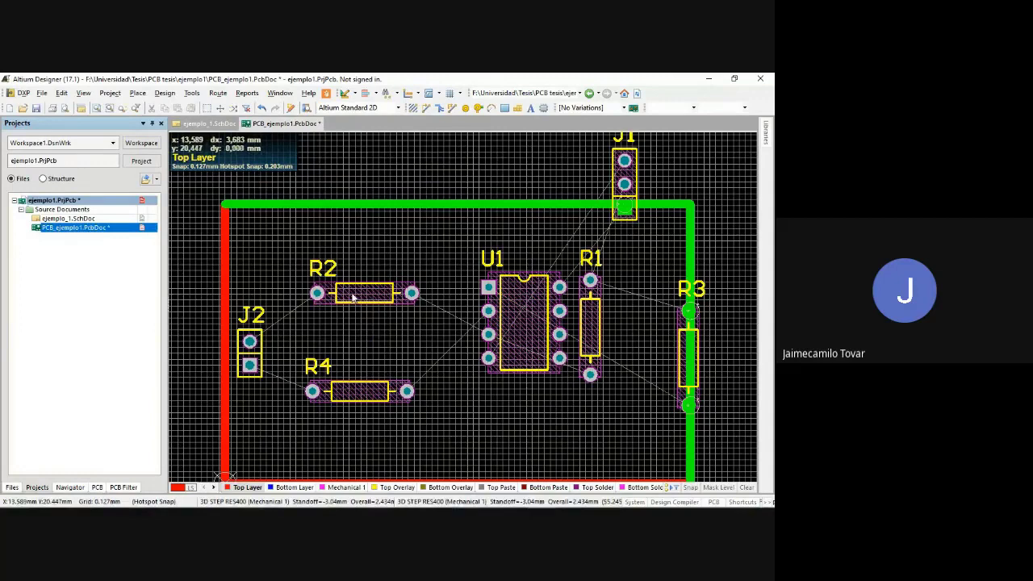
drag(360, 297, 387, 315)
key(space)
key(space)
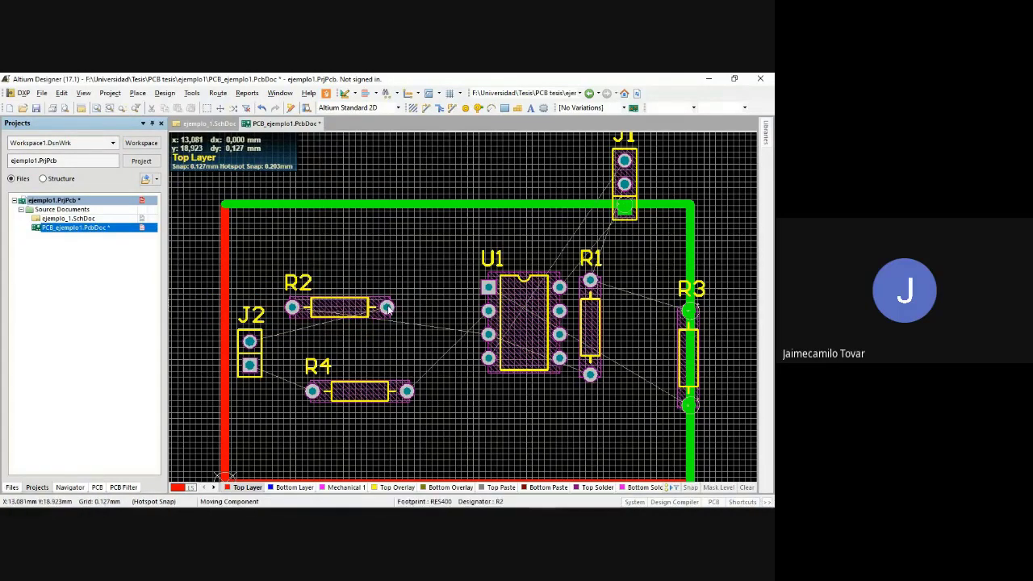
drag(348, 313, 296, 312)
key(space)
key(space)
drag(407, 391, 387, 380)
Move U1 closer to R2 and R4, keeping it upright with its notch facing up
drag(525, 339, 445, 353)
key(space)
key(space)
key(space)
key(space)
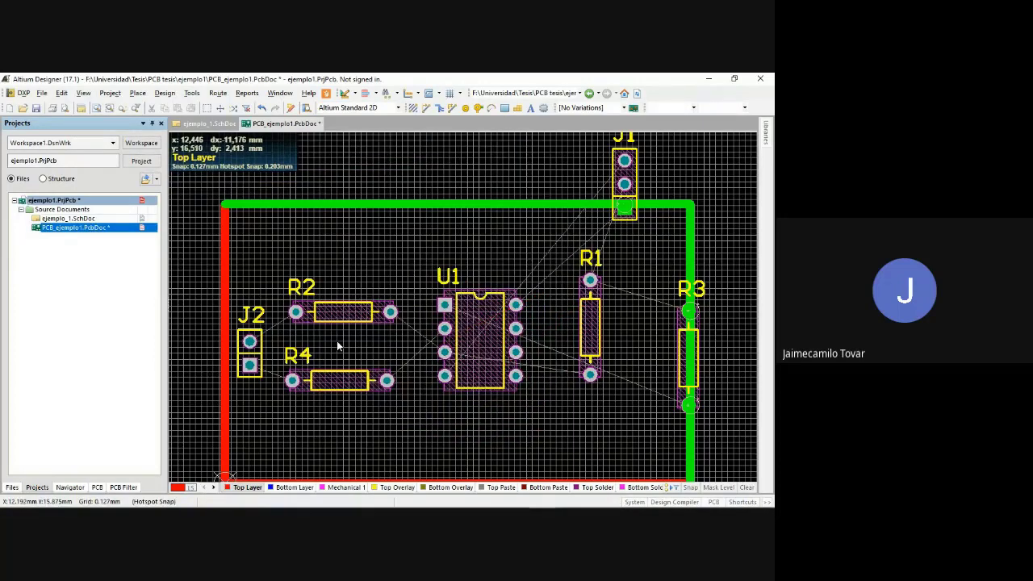
Flip J2 so its square pad is on top, and swap the resistors so R4 sits above R2, with U1 nearer to both
drag(257, 349, 348, 242)
drag(329, 314, 323, 359)
drag(348, 242, 319, 393)
drag(283, 297, 386, 316)
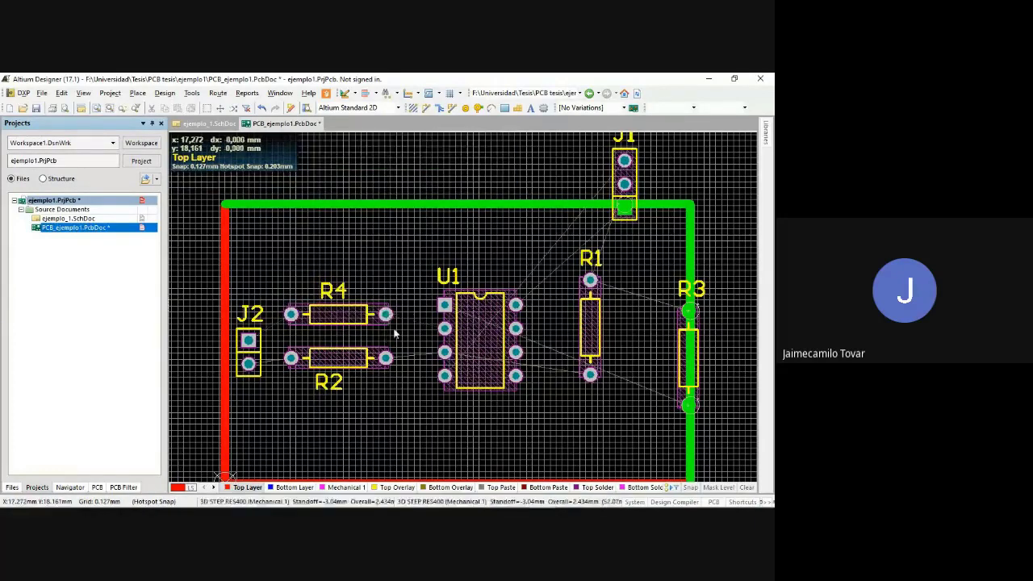
drag(517, 353, 491, 352)
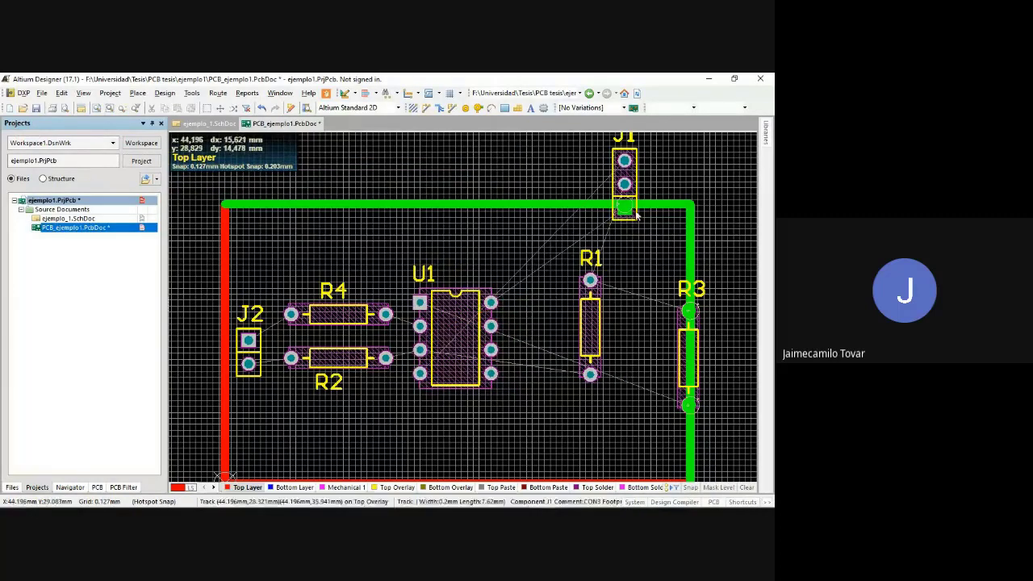
Check R3's and R1's connections in the schematic, and place both resistors horizontally on U1's right side with R3 above R1
click(214, 125)
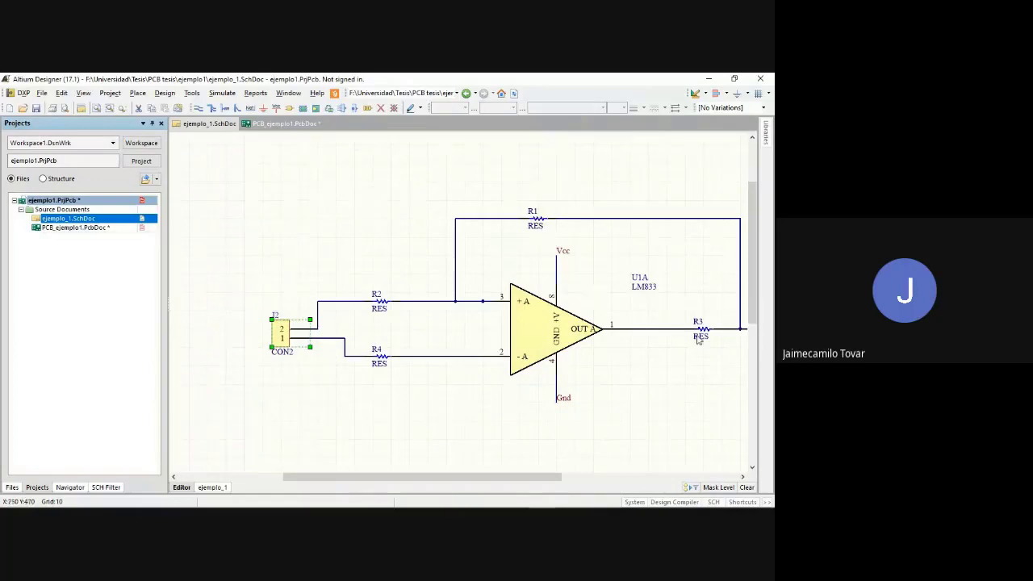
click(278, 123)
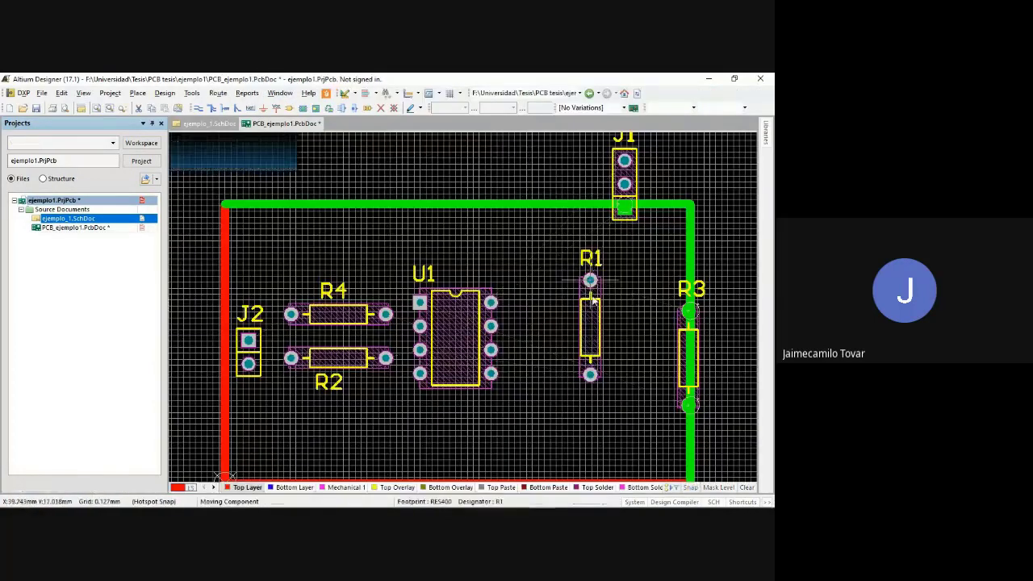
key(space)
drag(591, 315, 623, 299)
key(space)
key(space)
key(space)
key(space)
key(space)
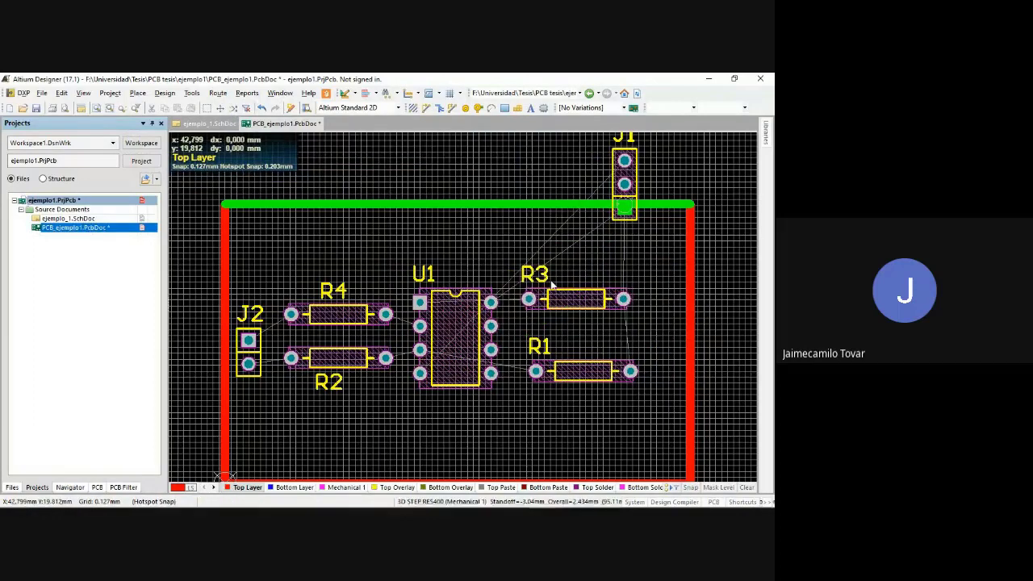
Centre the R3 and R1 designators above their resistor bodies, and move R1 below U1
drag(544, 280, 559, 282)
drag(540, 346, 583, 345)
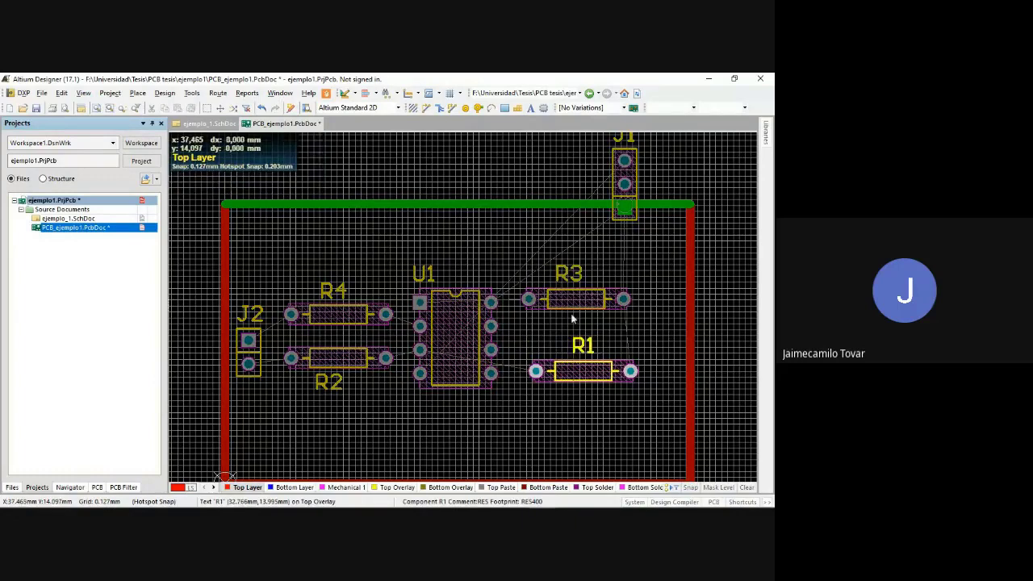
drag(568, 275, 571, 283)
drag(577, 298, 620, 301)
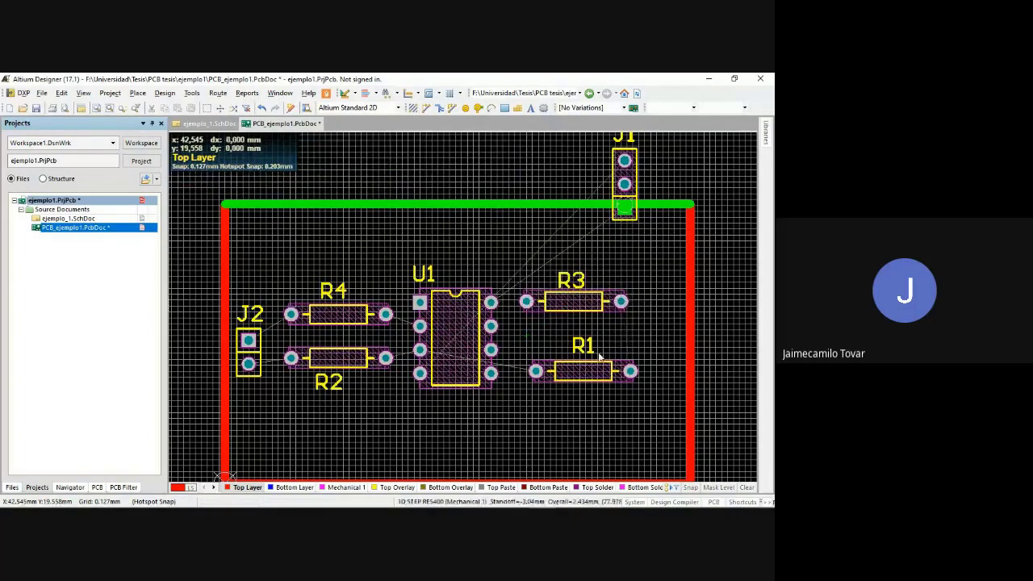
drag(601, 368, 494, 436)
click(494, 437)
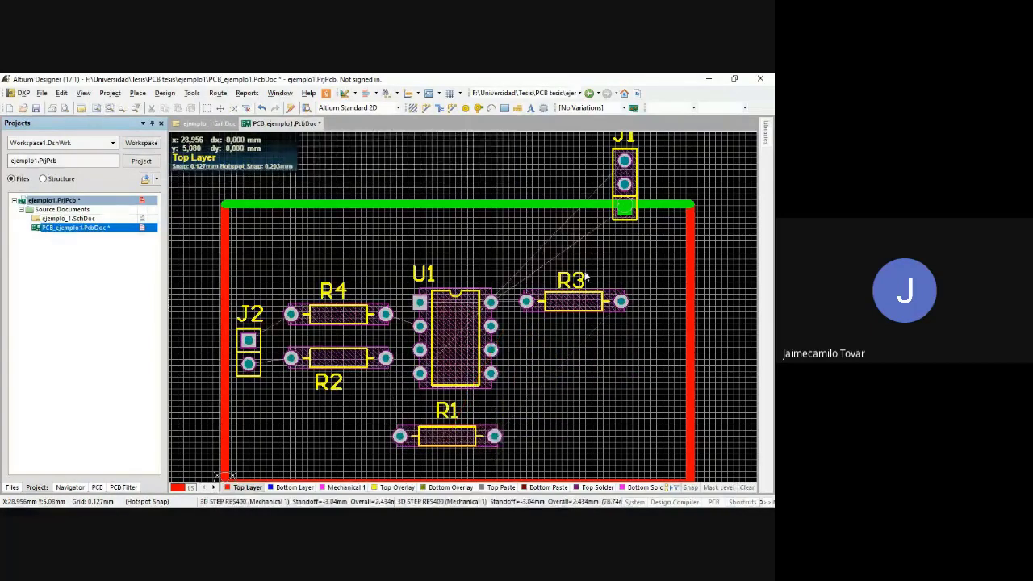
Place connector J1 just inside the outline's right edge, below R3's level, rotated so its square pad is on top
click(634, 190)
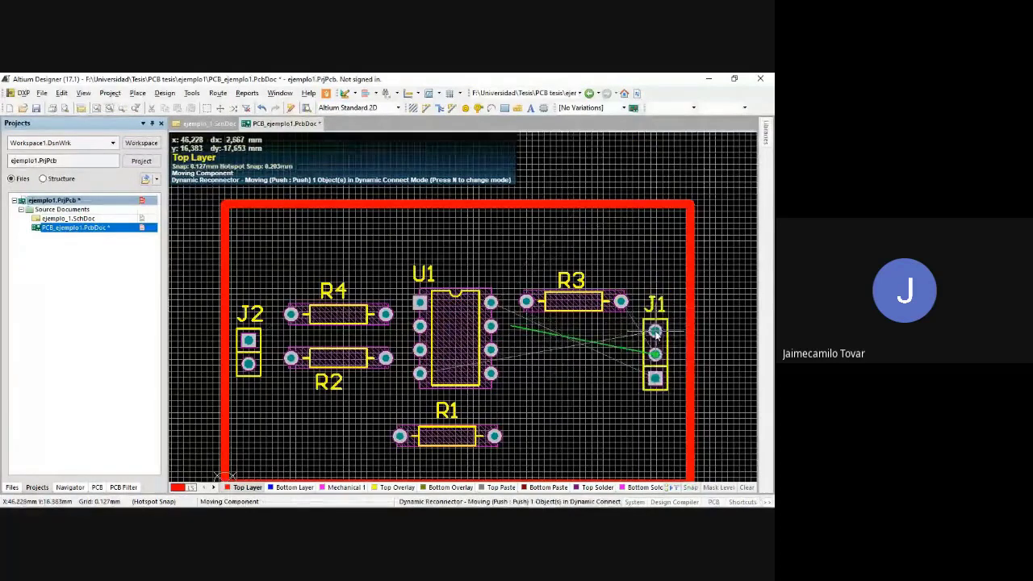
key(space)
key(space)
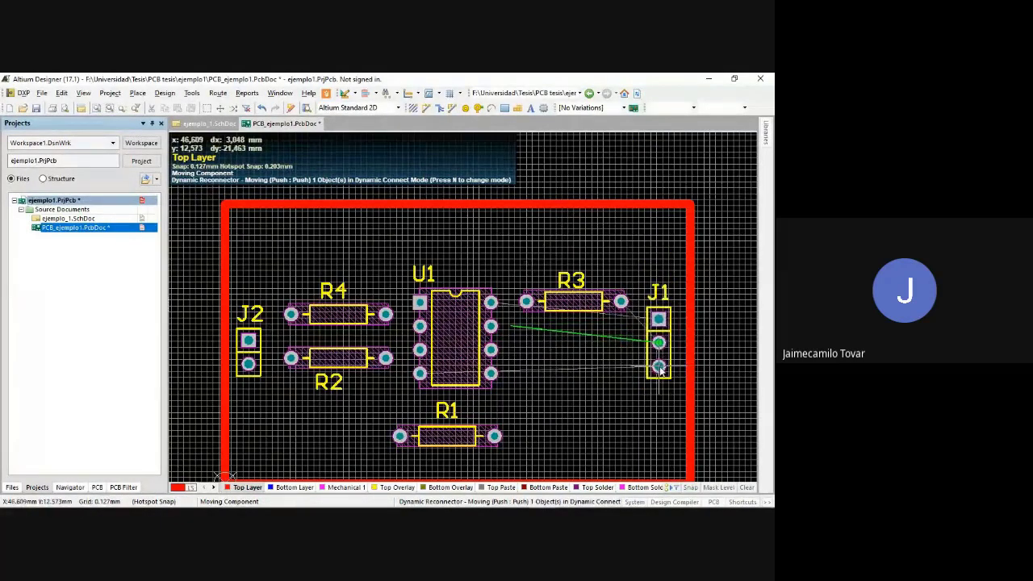
key(space)
key(space)
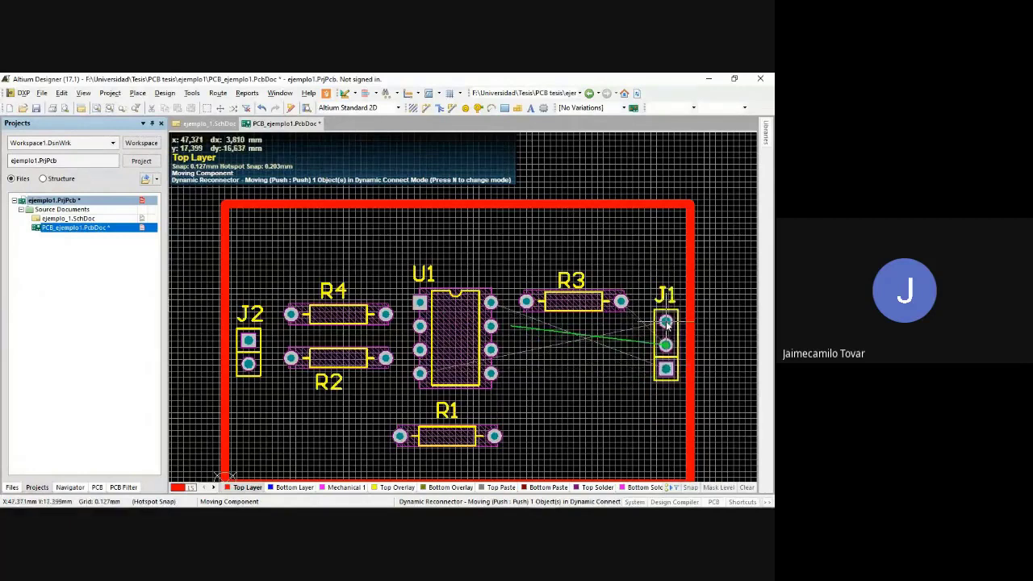
key(space)
key(space)
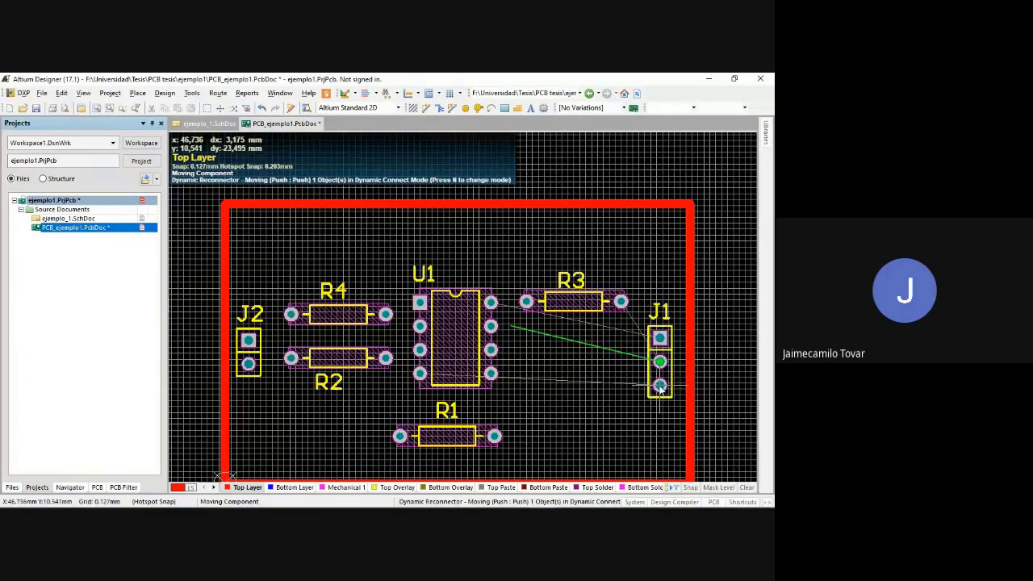
click(660, 389)
scroll(628, 231, down, 3)
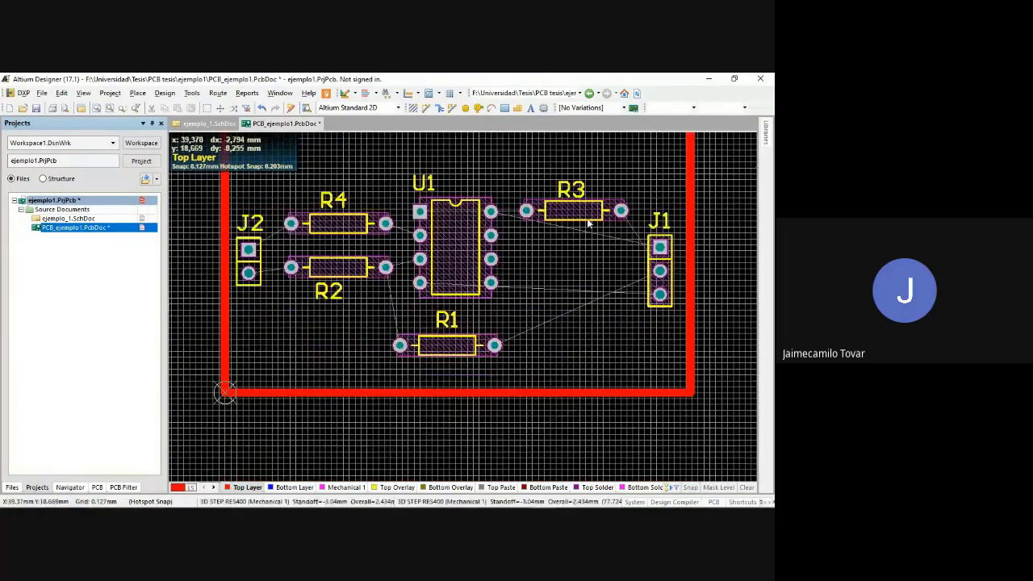
Shift J2 slightly upward so its two pads lie between the levels of R4 and R2
ctrl+scroll(571, 243, down, 1)
scroll(573, 240, up, 3)
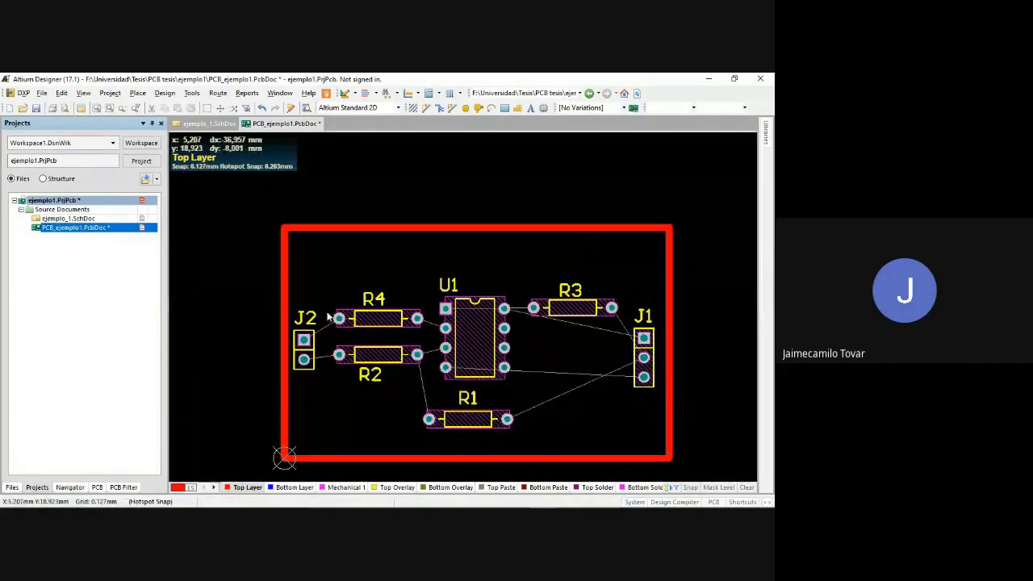
drag(310, 347, 306, 344)
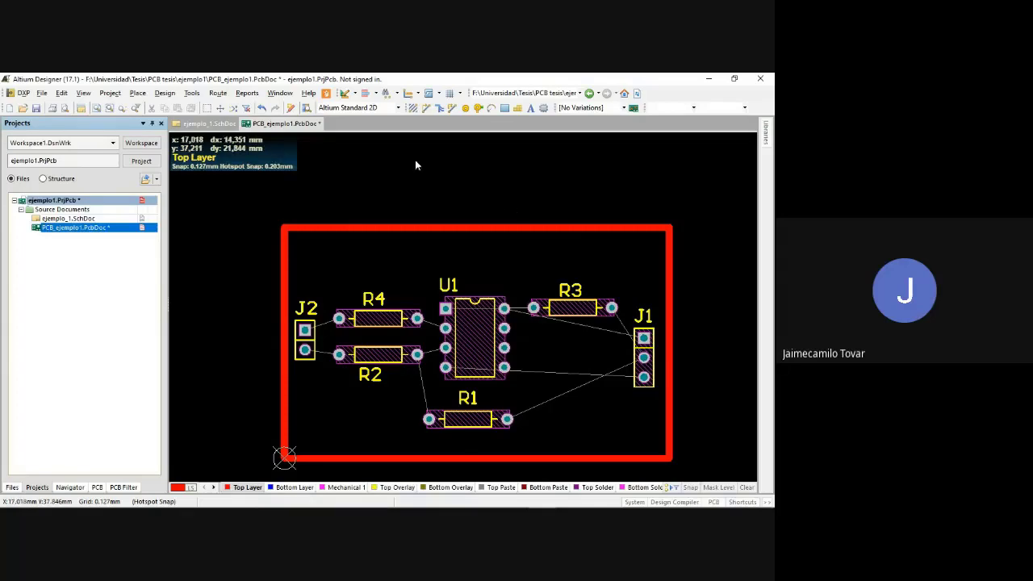
double_click(427, 110)
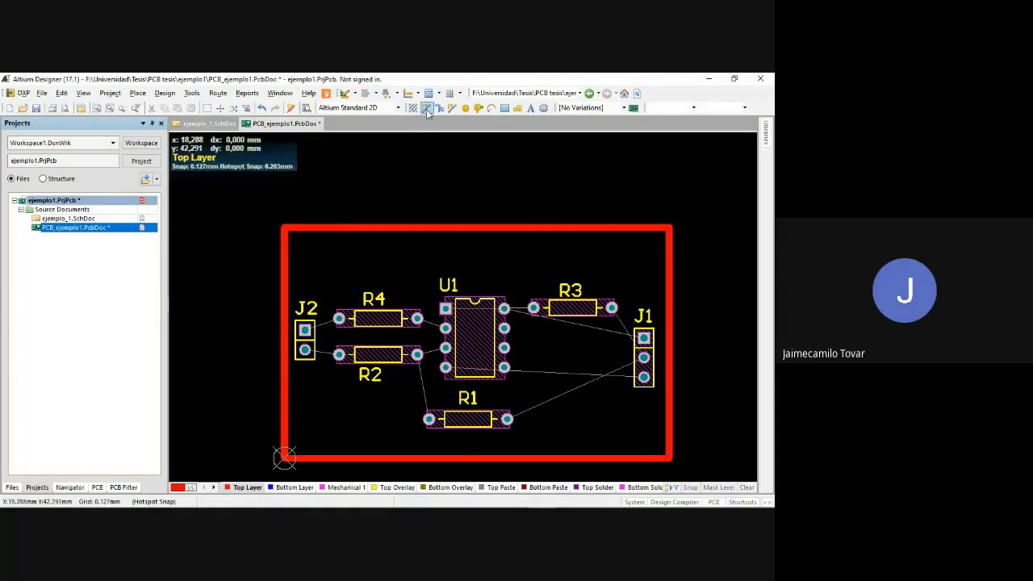
right_click(310, 344)
right_click(376, 254)
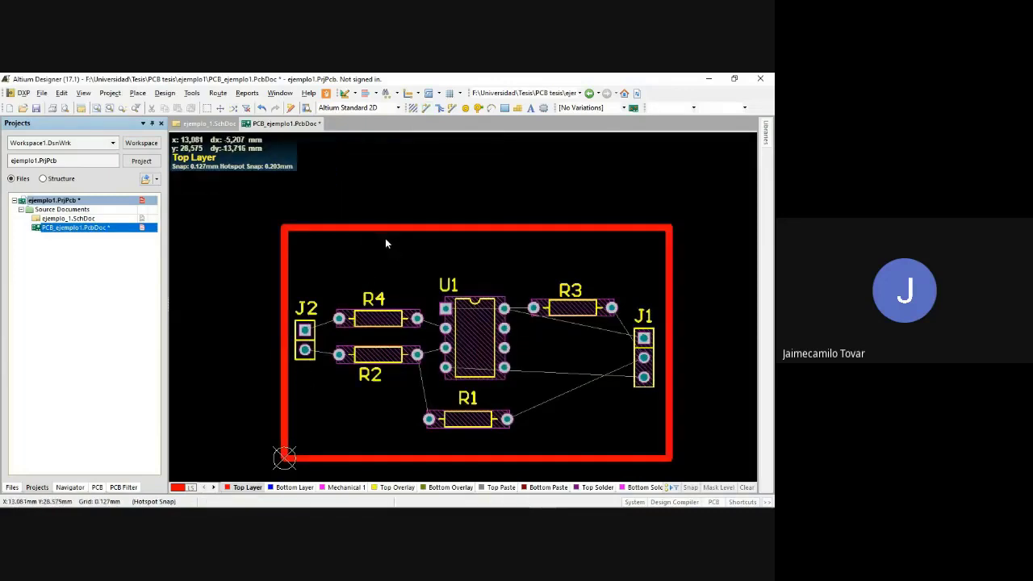
Route Top Layer tracks from J2's square pad to R4's left pad and from J2's round pad to R2's left pad
click(426, 111)
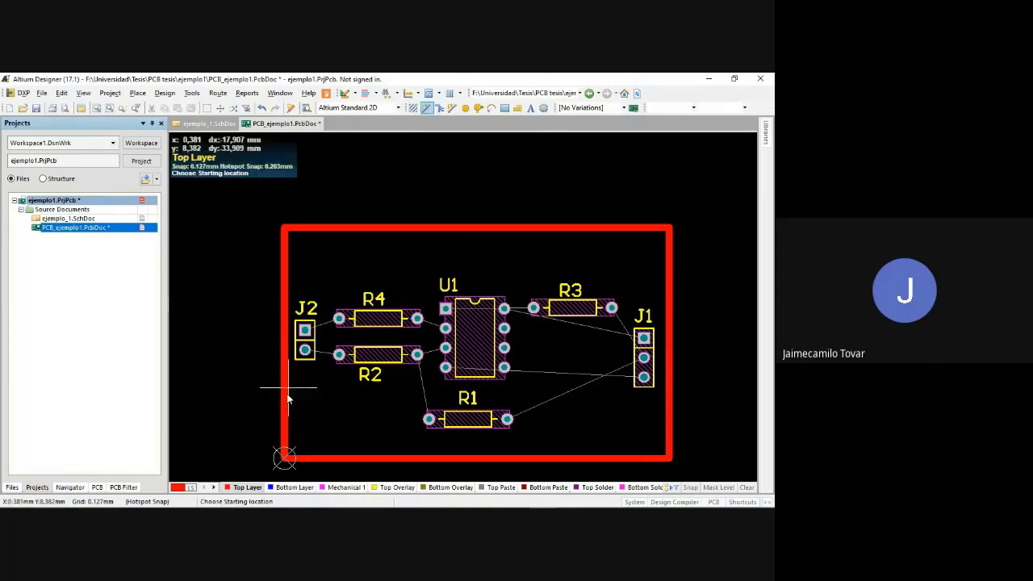
click(305, 331)
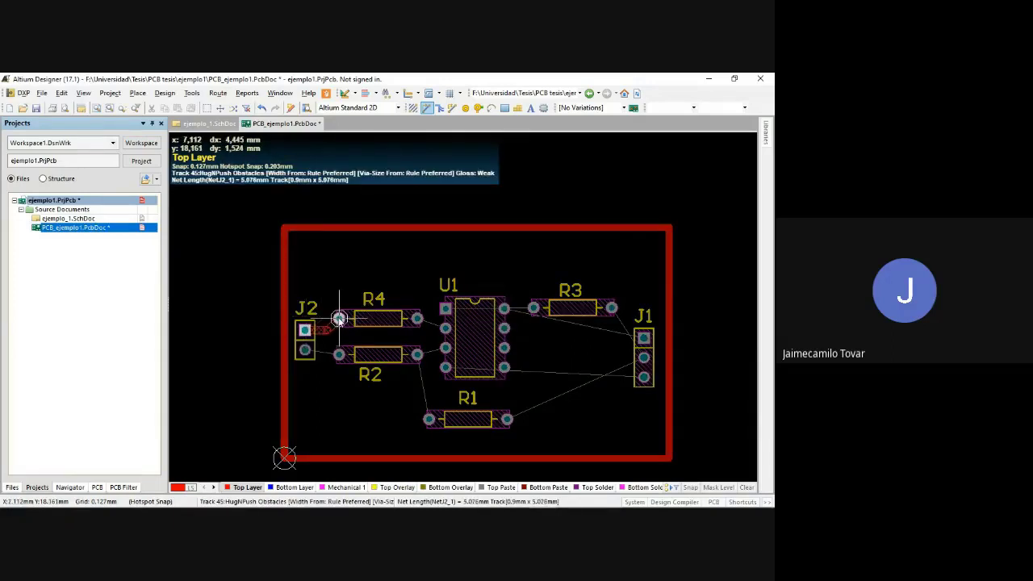
click(339, 319)
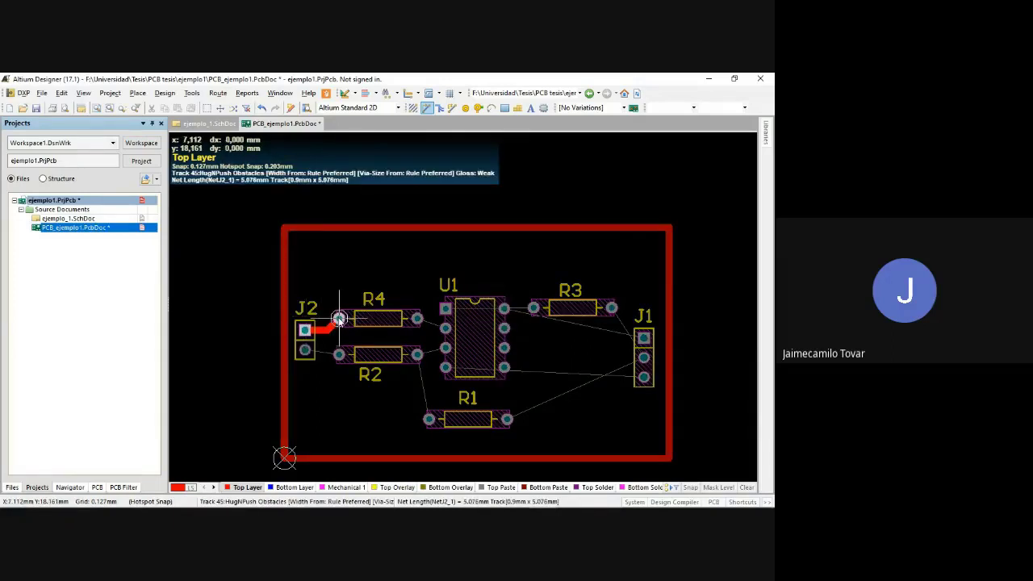
click(305, 349)
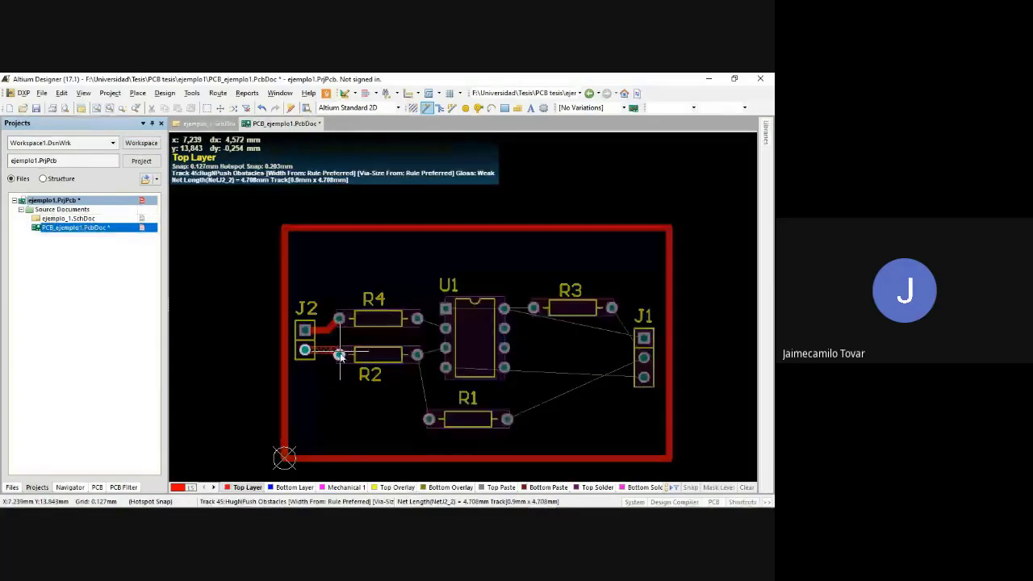
click(339, 355)
right_click(343, 357)
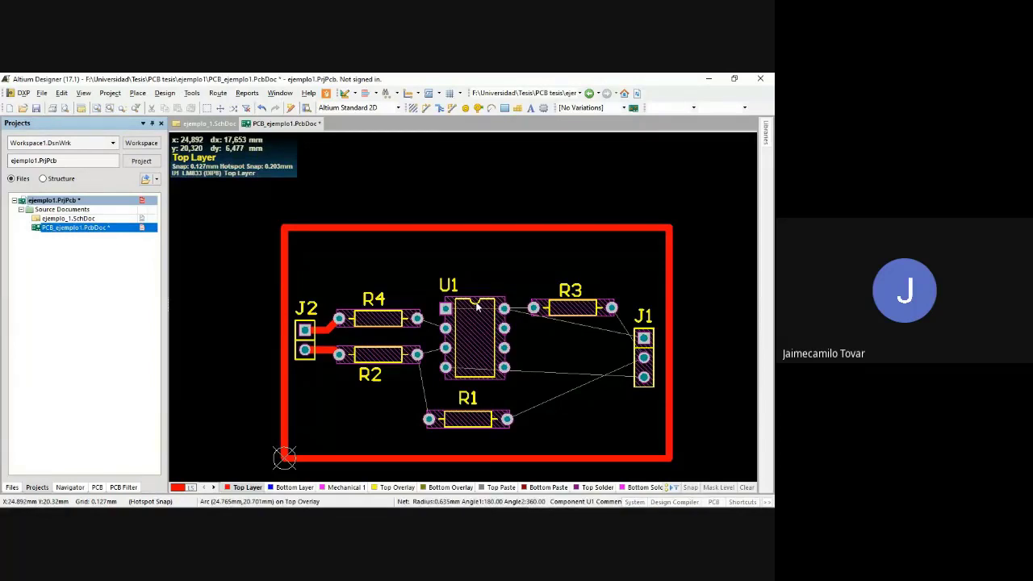
Undo the two tracks routed from J2 to R4 and R2
key(ctrl+z)
key(ctrl+z)
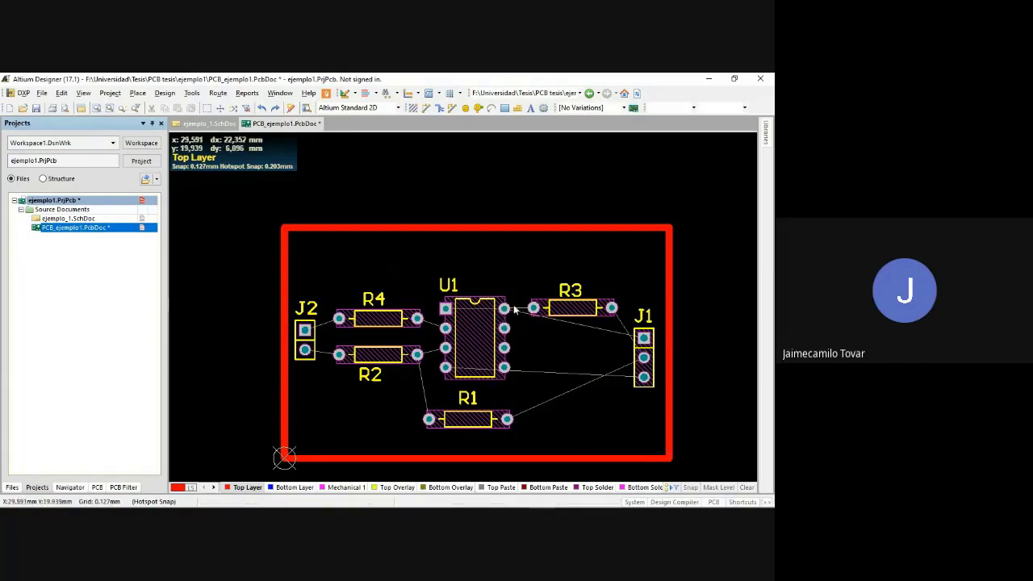
Shift R3 slightly toward U1, keeping it horizontal and about level with U1's upper right pad
drag(612, 308, 530, 308)
key(space)
key(space)
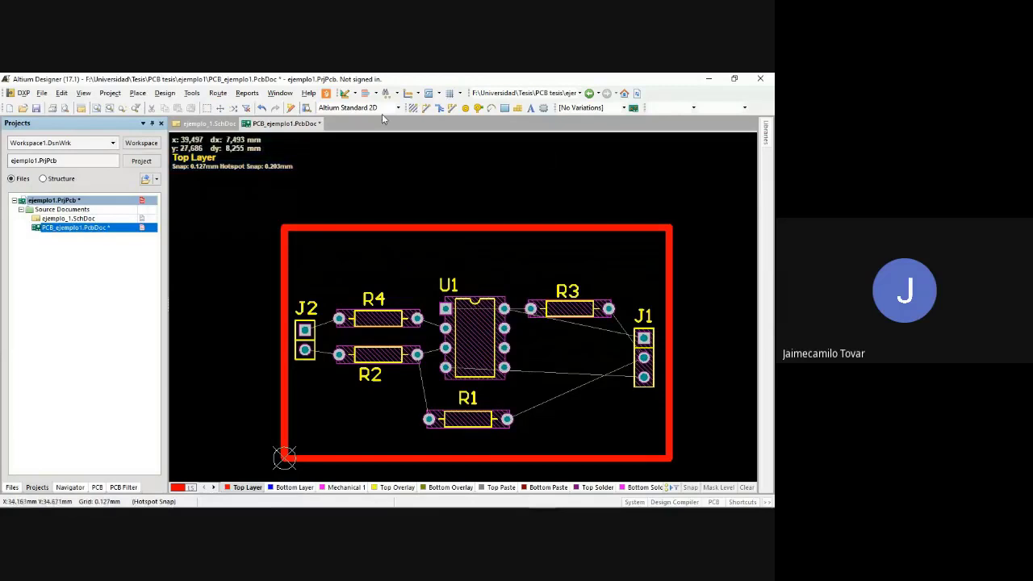
Open the routing strategy setup for auto-routing the whole board
click(220, 94)
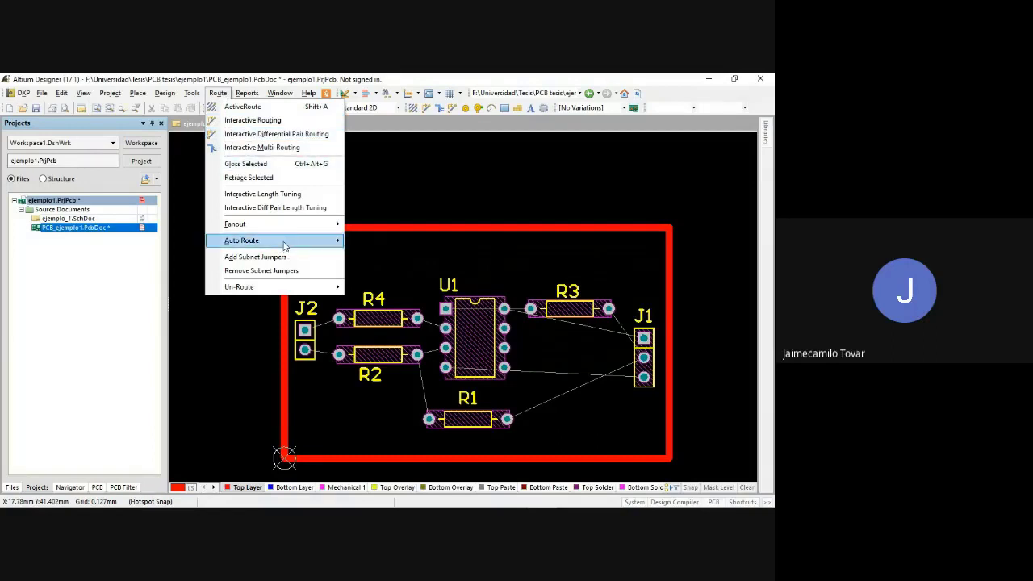
mouse_move(286, 245)
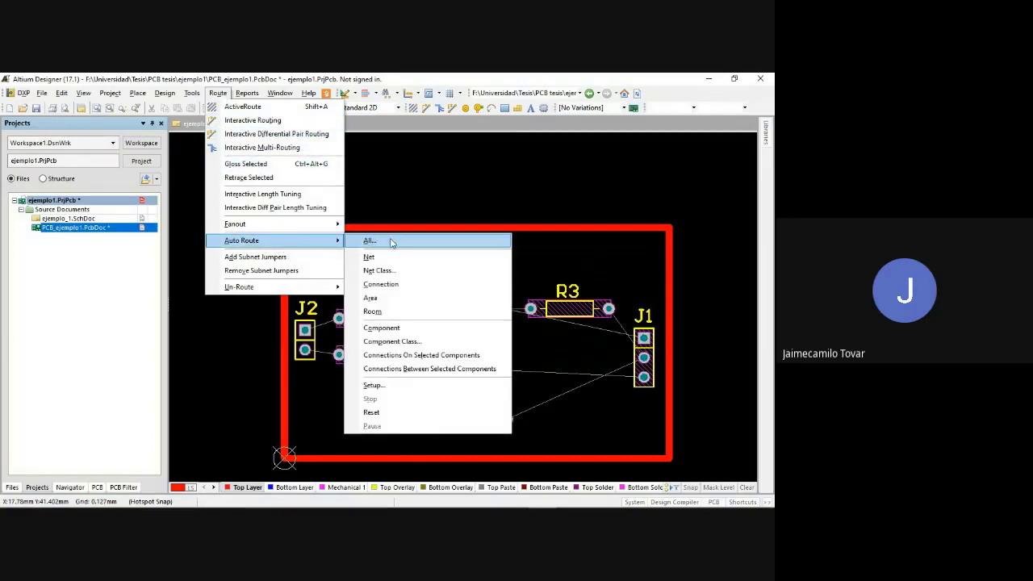
click(392, 242)
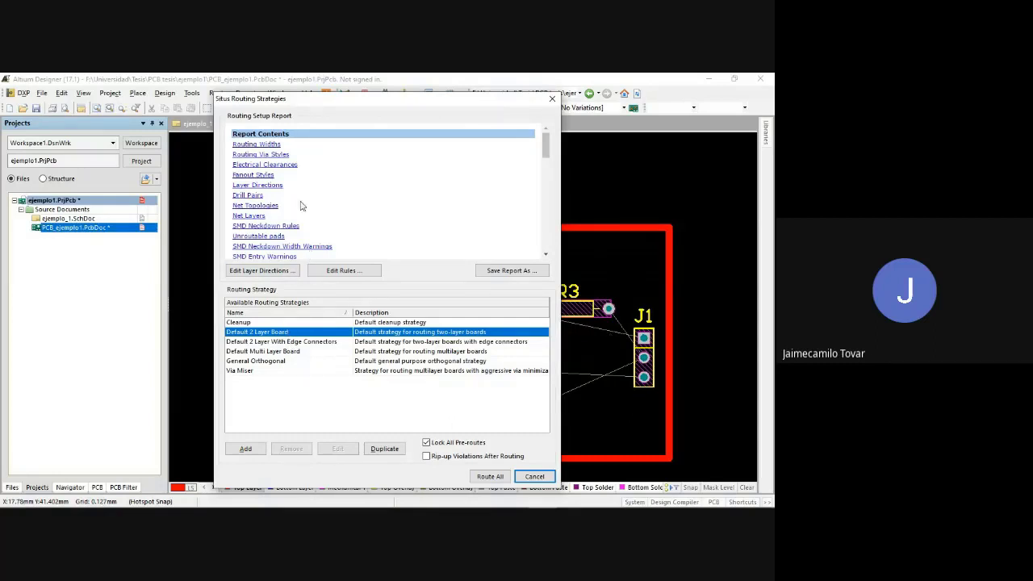
Try Not Used and then Horizontal as the top layer's routing direction in the layer directions
click(259, 270)
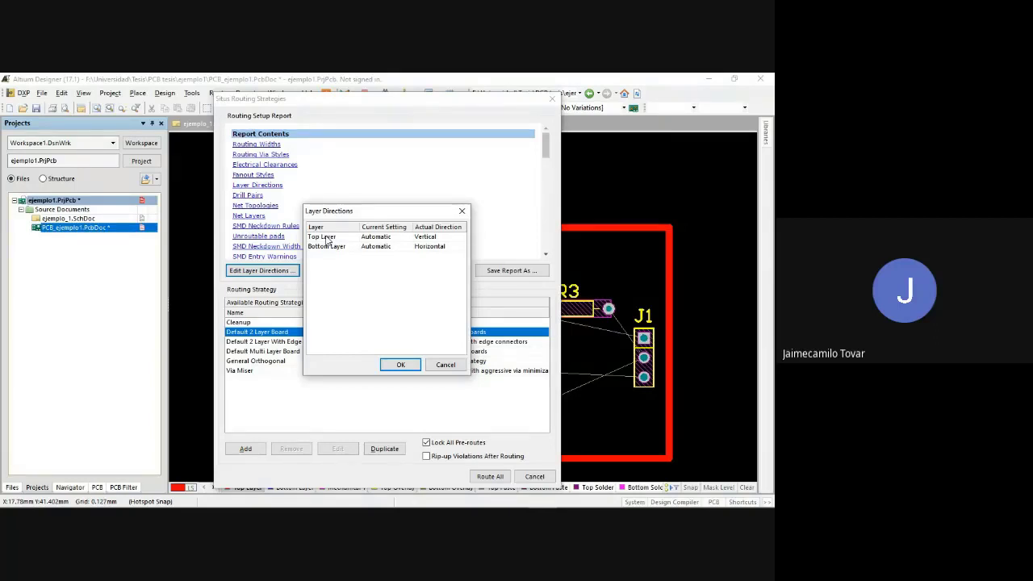
click(396, 236)
click(409, 237)
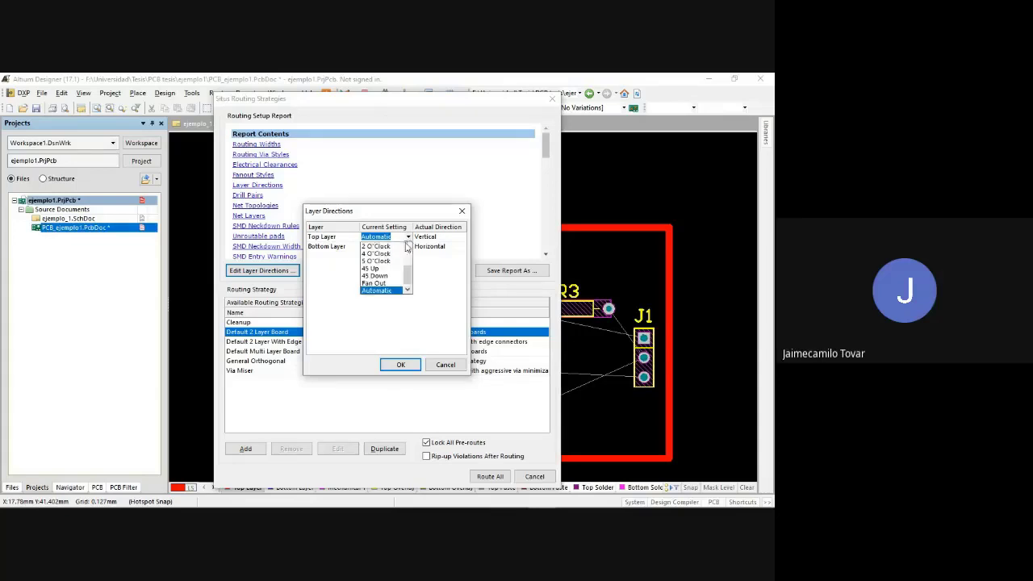
scroll(409, 252, up, 2)
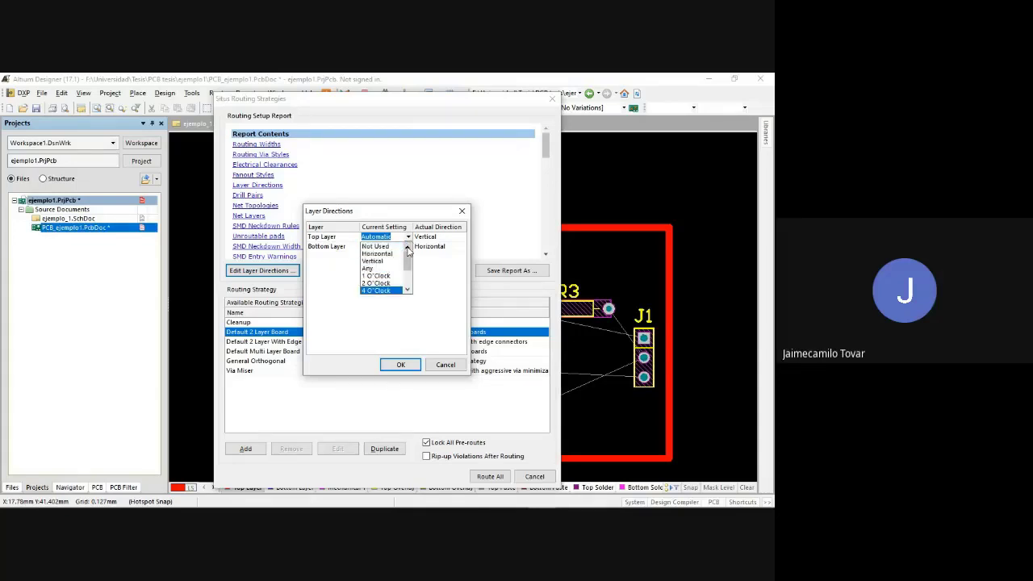
click(381, 247)
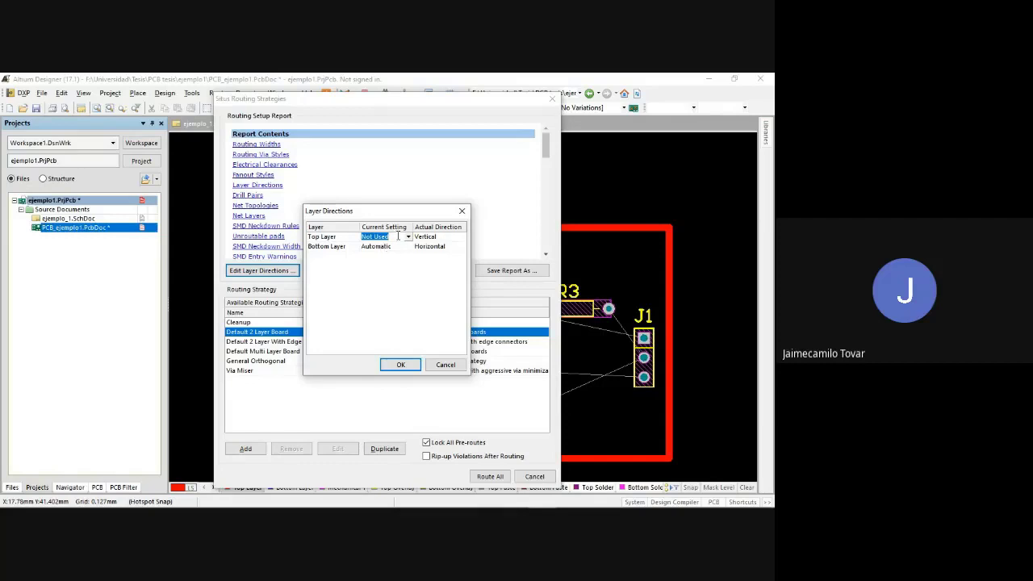
click(409, 236)
click(388, 256)
Set the top layer's routing direction back to Automatic and accept the layer directions
click(409, 236)
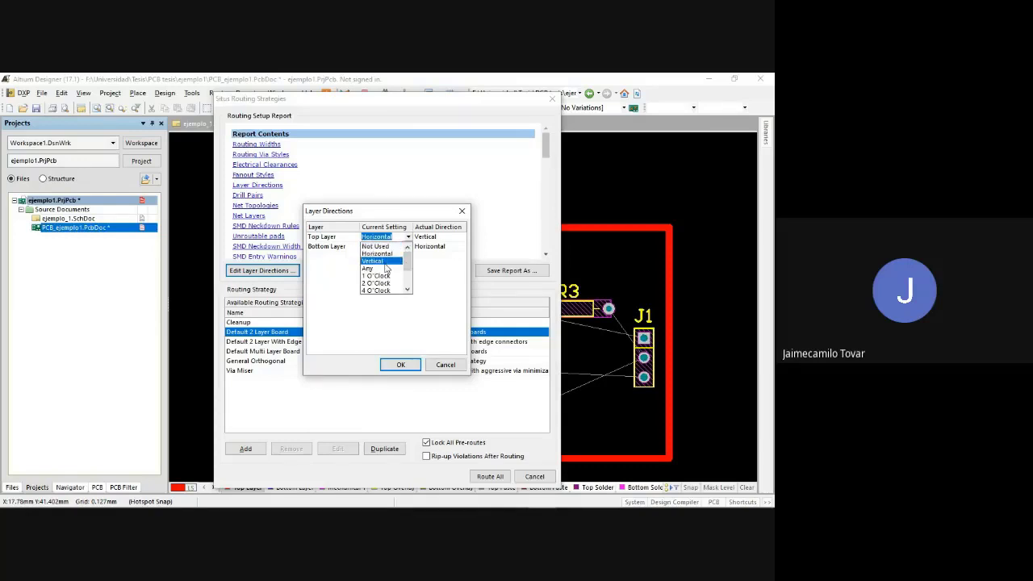
click(408, 290)
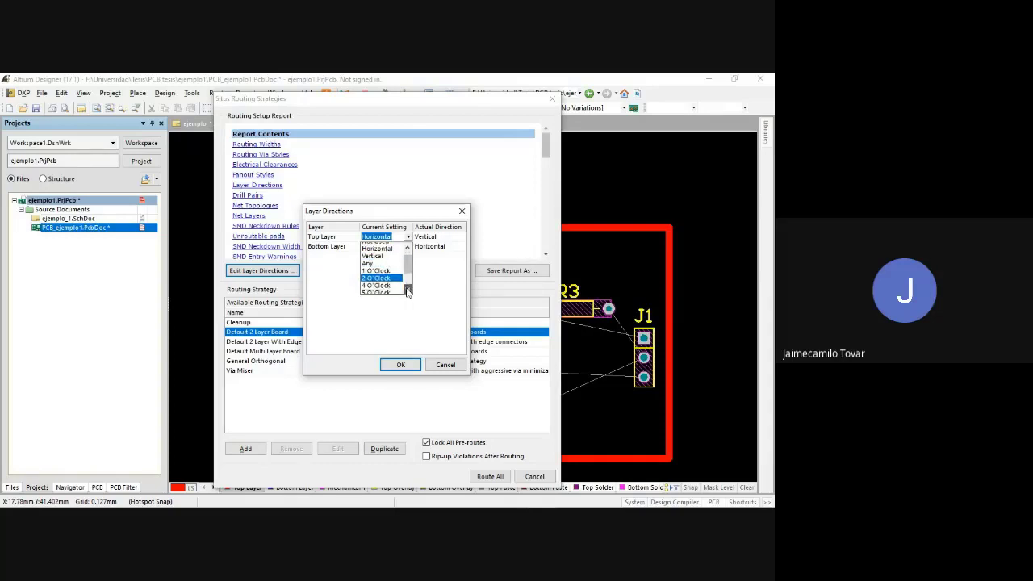
click(408, 290)
click(408, 290)
click(408, 290)
click(408, 290)
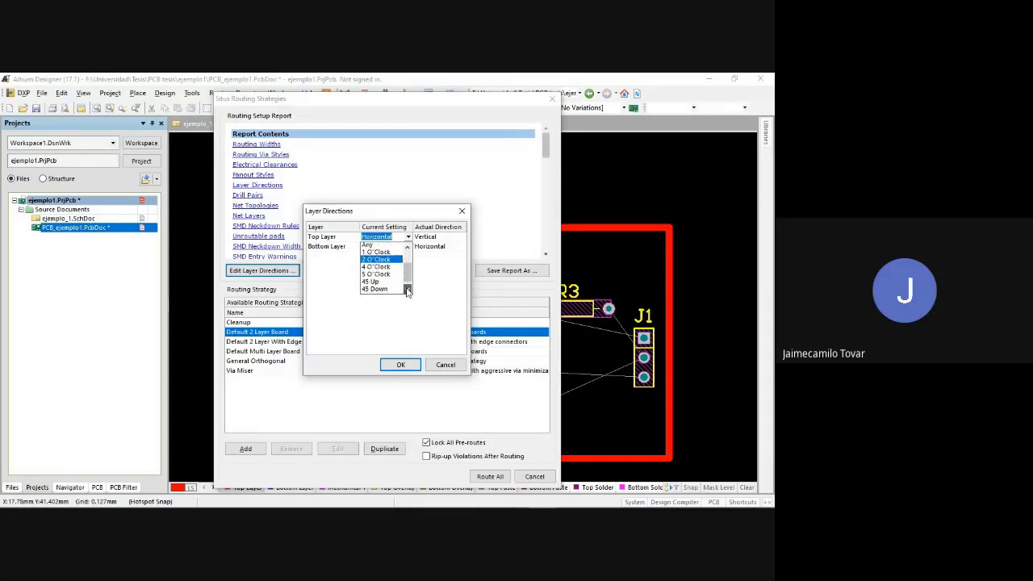
click(407, 290)
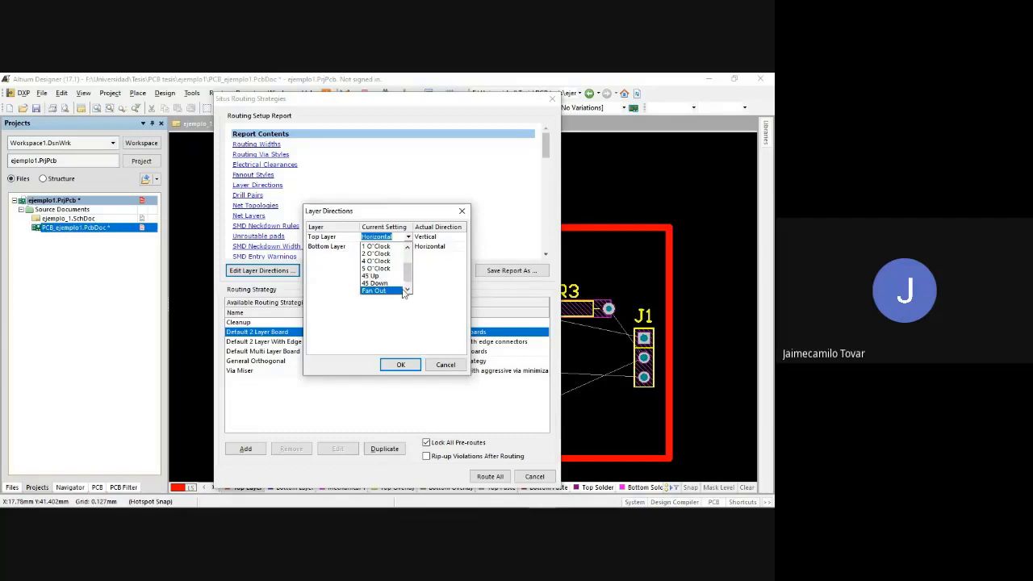
click(408, 291)
click(408, 291)
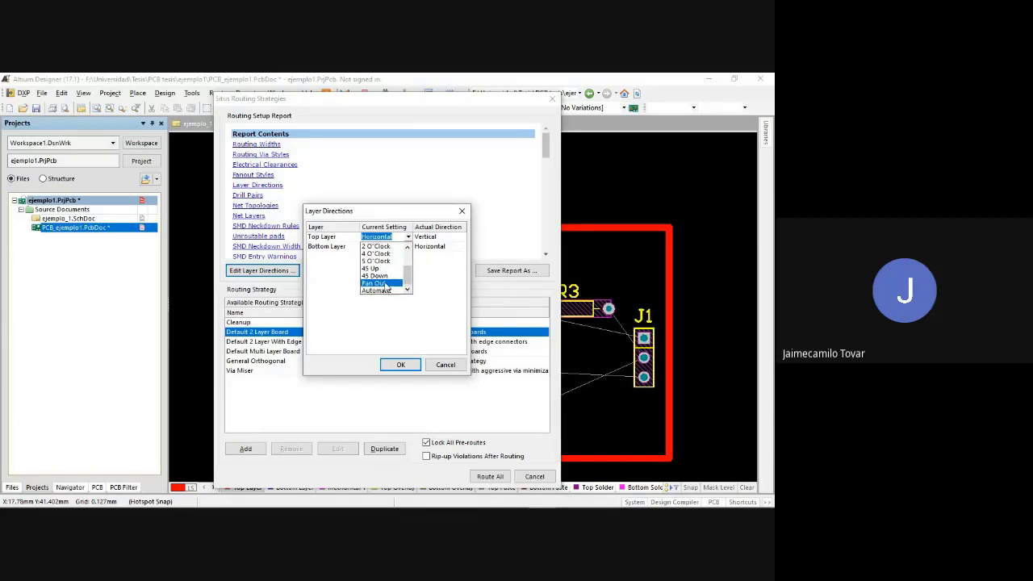
click(385, 290)
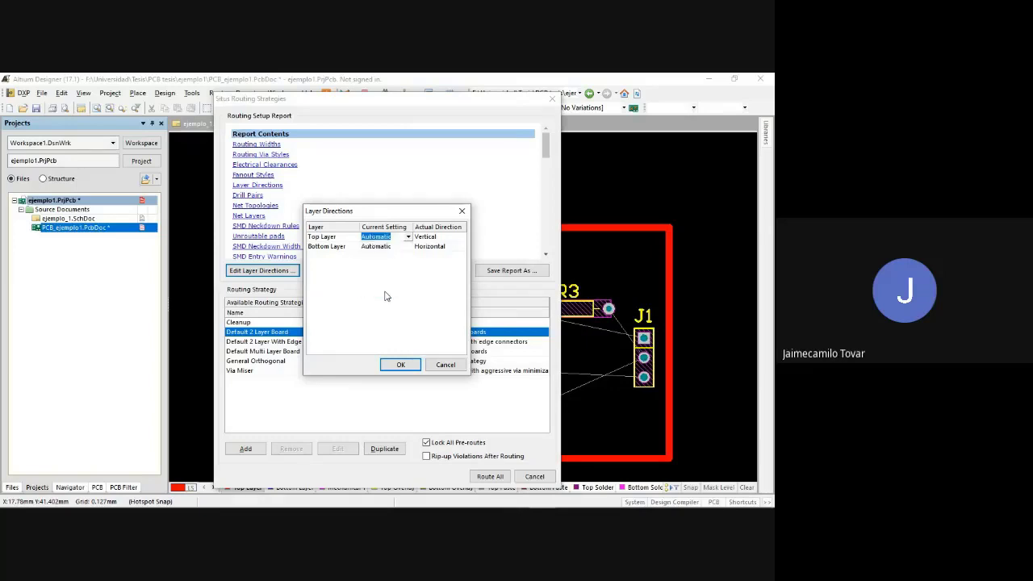
click(402, 365)
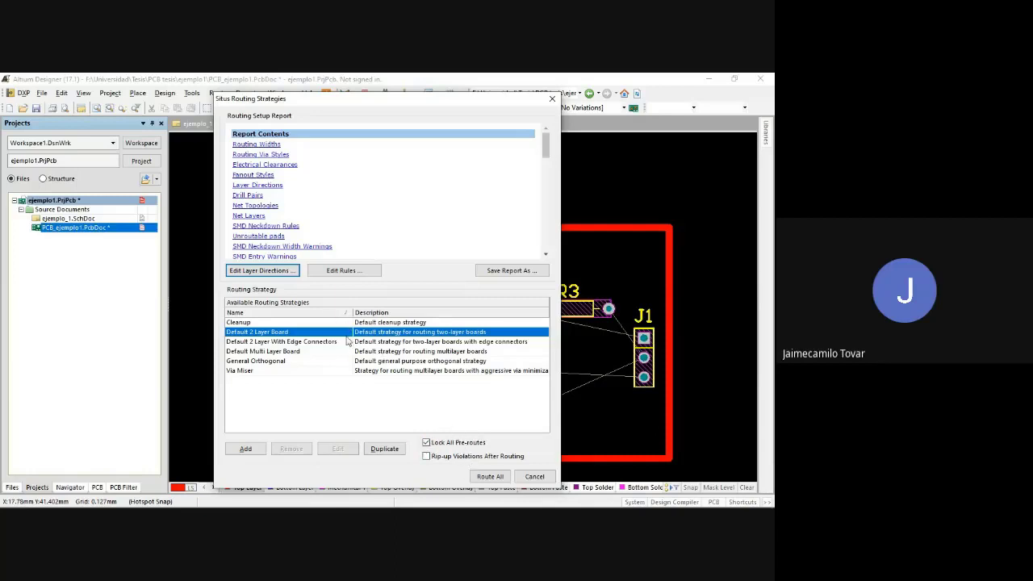
Auto-route all connections with the Default 2 Layer Board strategy and dismiss the routing messages
click(489, 477)
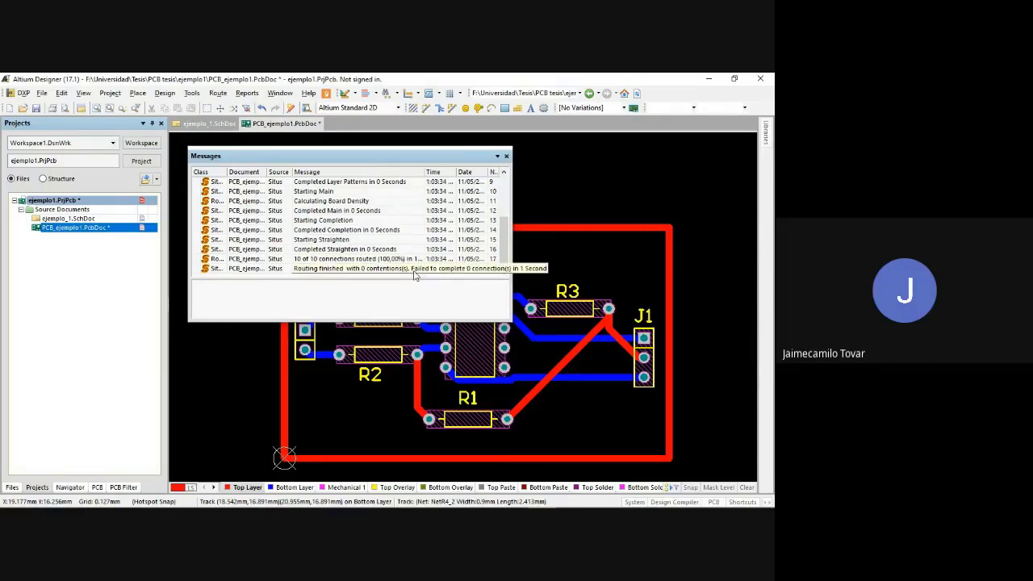
click(506, 156)
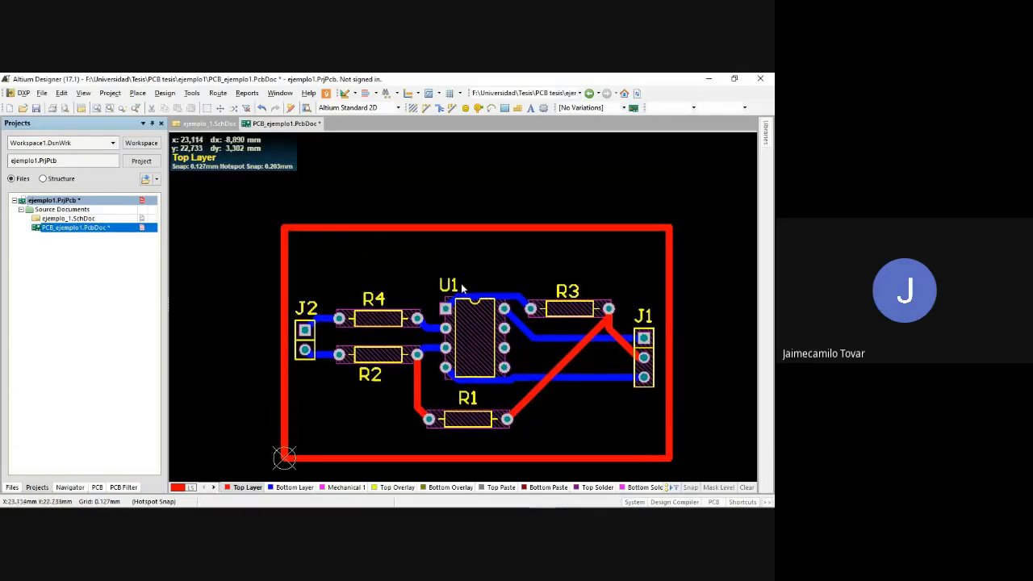
Change the layer of the board outline's bottom track to Mechanical 1
click(382, 457)
key(Tab)
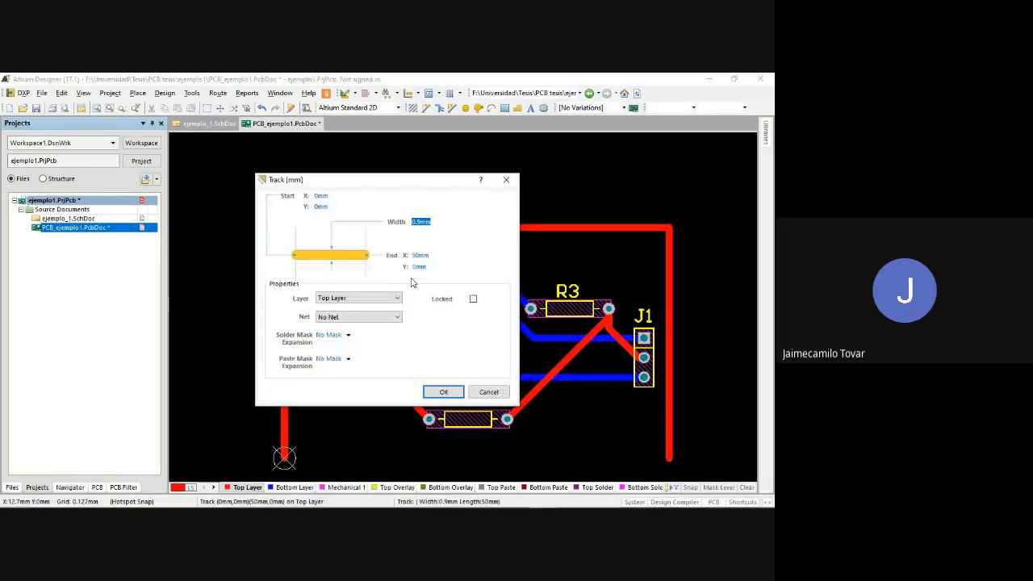
click(386, 303)
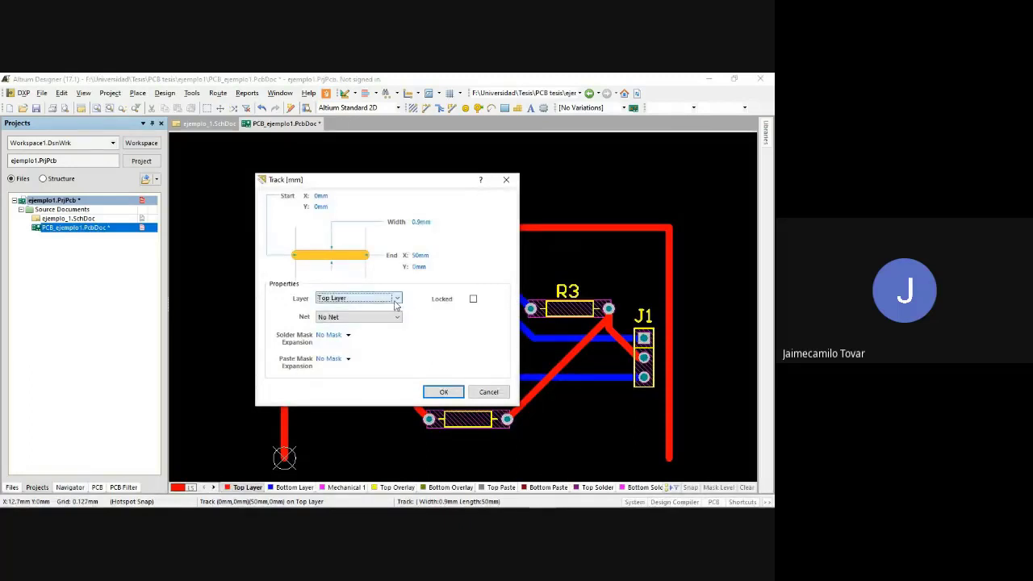
click(396, 300)
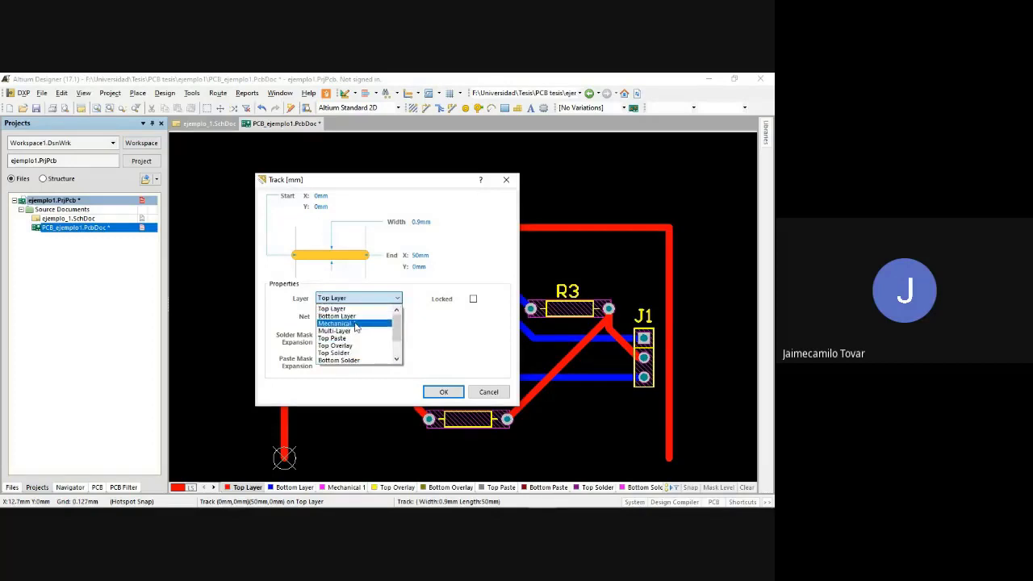
click(356, 324)
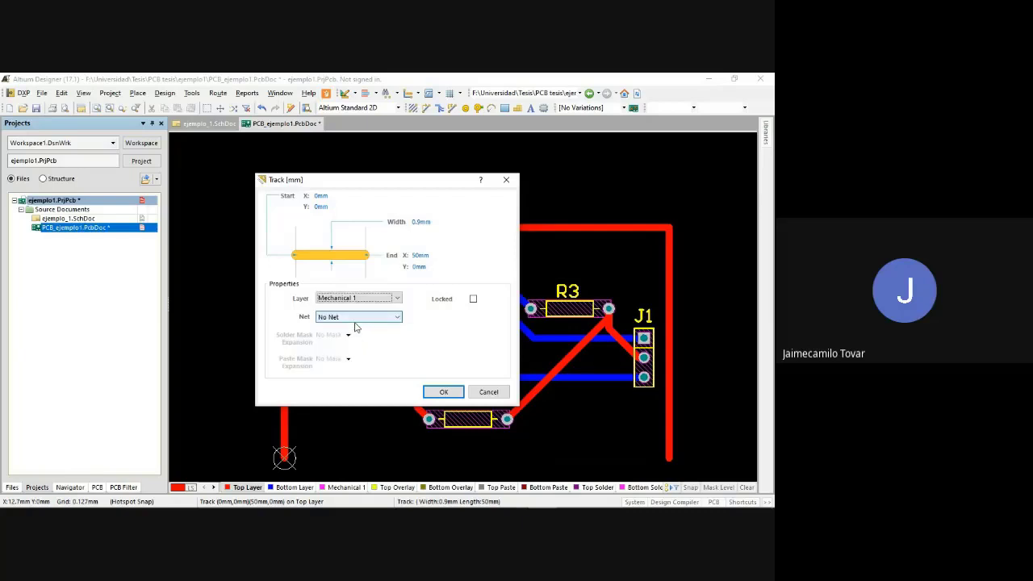
click(443, 393)
Assign the right-hand track of the board outline to the Mechanical 1 layer
double_click(671, 380)
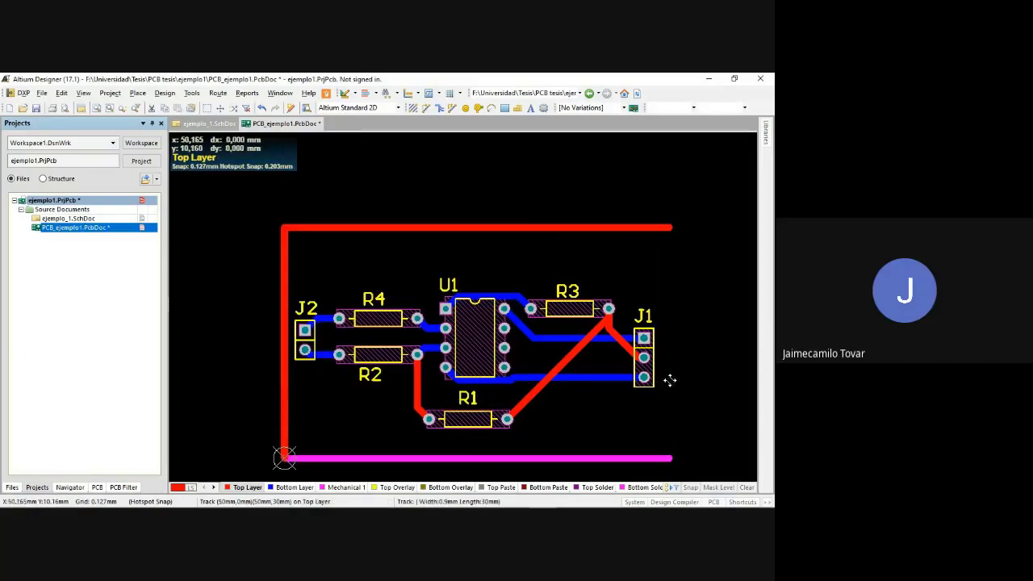
click(360, 299)
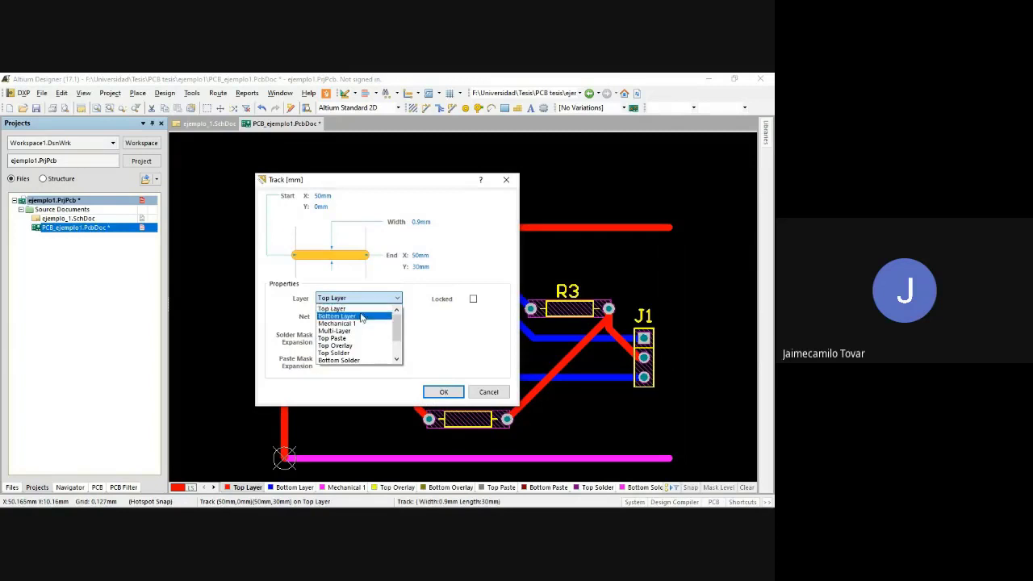
click(362, 324)
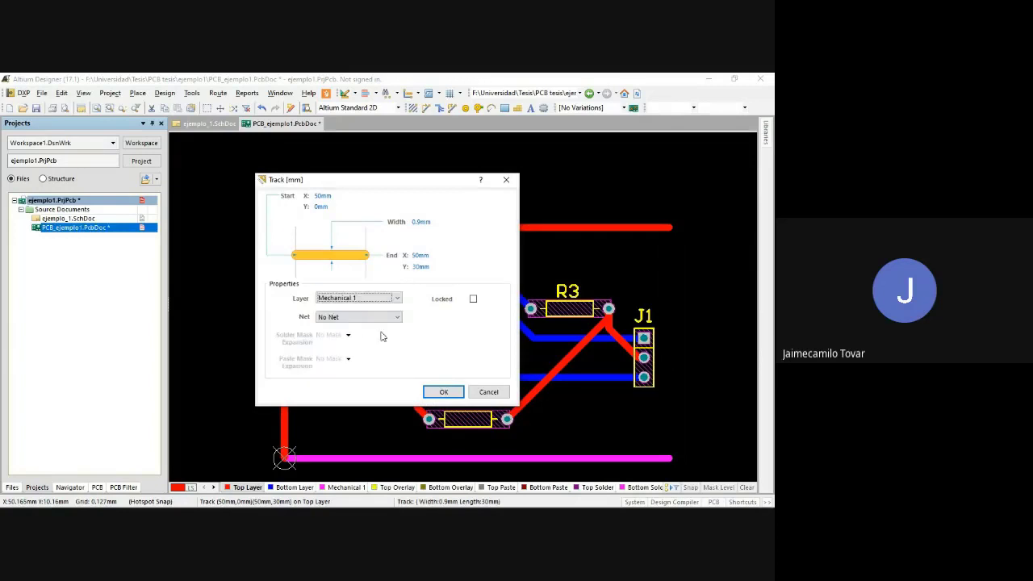
click(444, 392)
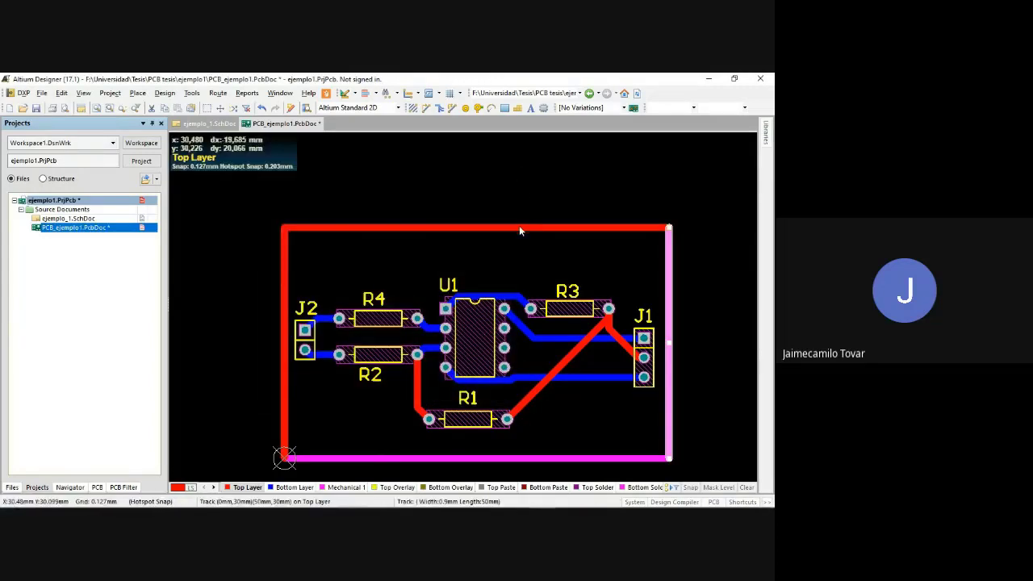
Move the board outline's upper track from the copper layer to Mechanical 1
double_click(519, 226)
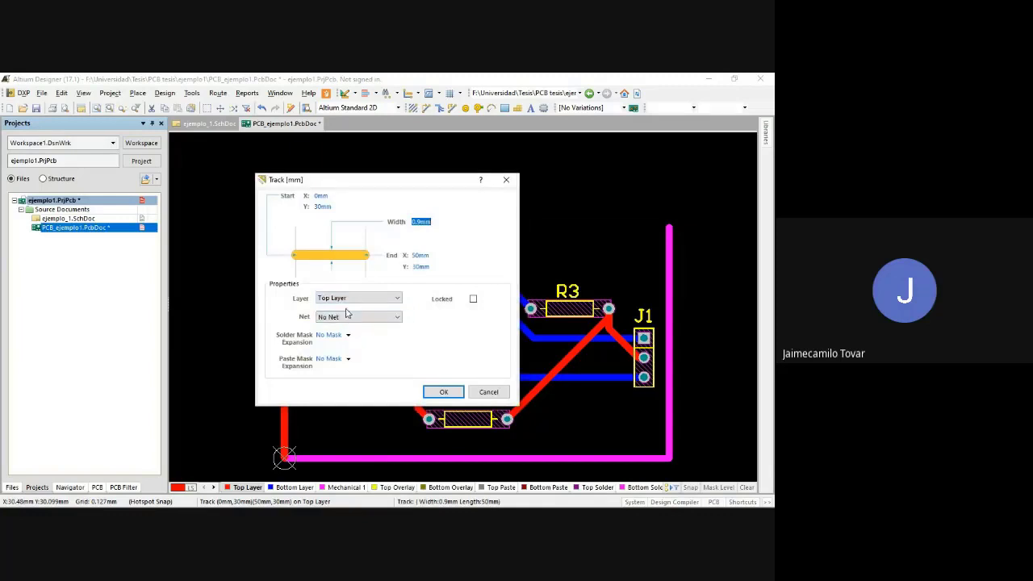
click(347, 299)
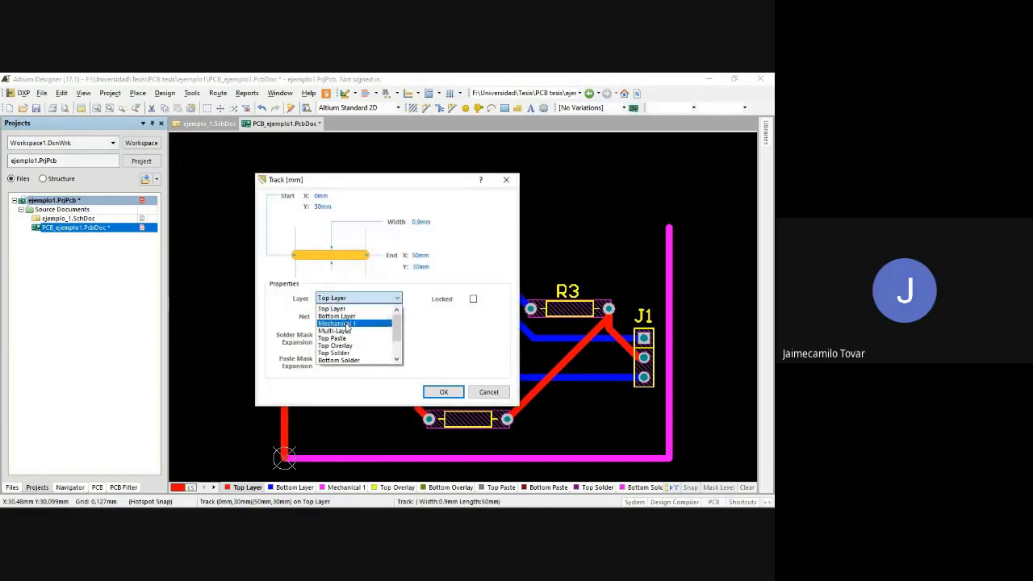
click(347, 324)
key(Return)
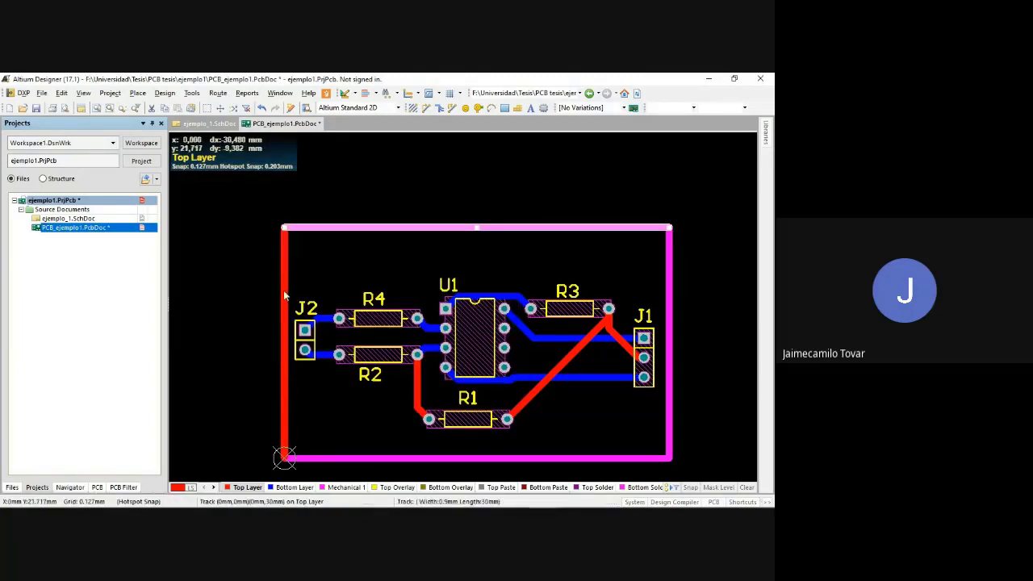
Put the left-hand track of the board outline on the Mechanical 1 layer and clear the selection
double_click(283, 295)
click(348, 299)
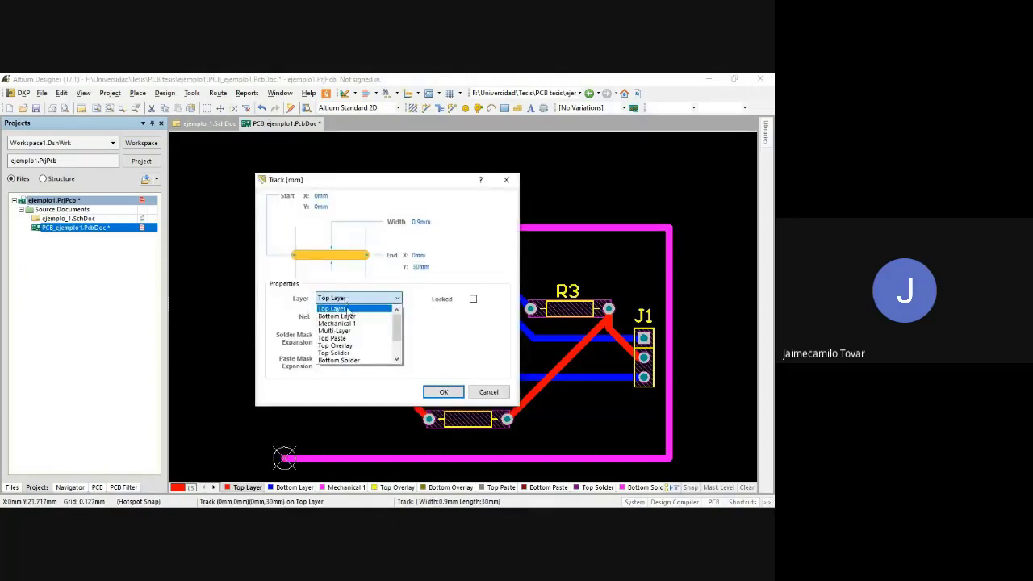
click(349, 323)
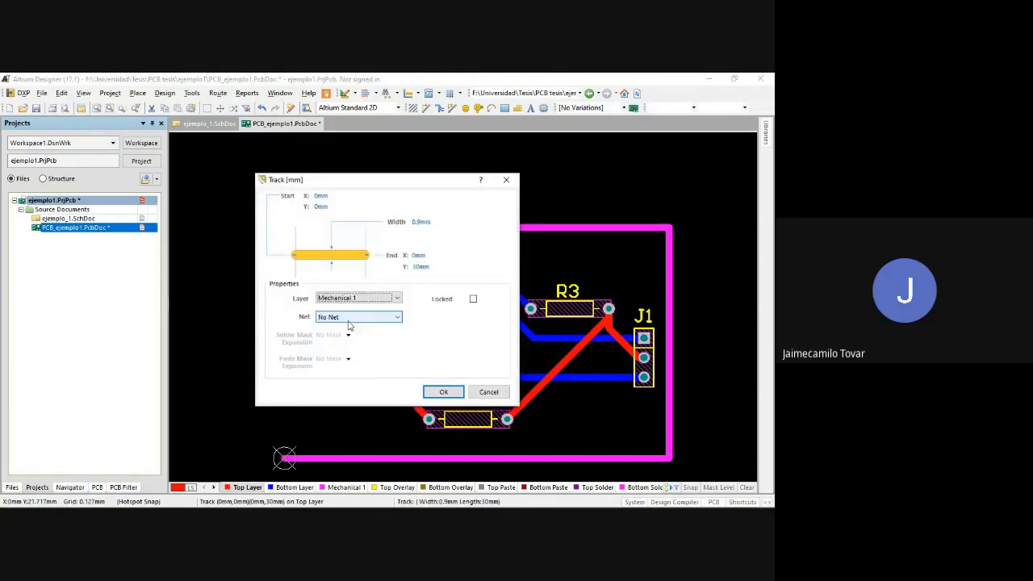
key(Return)
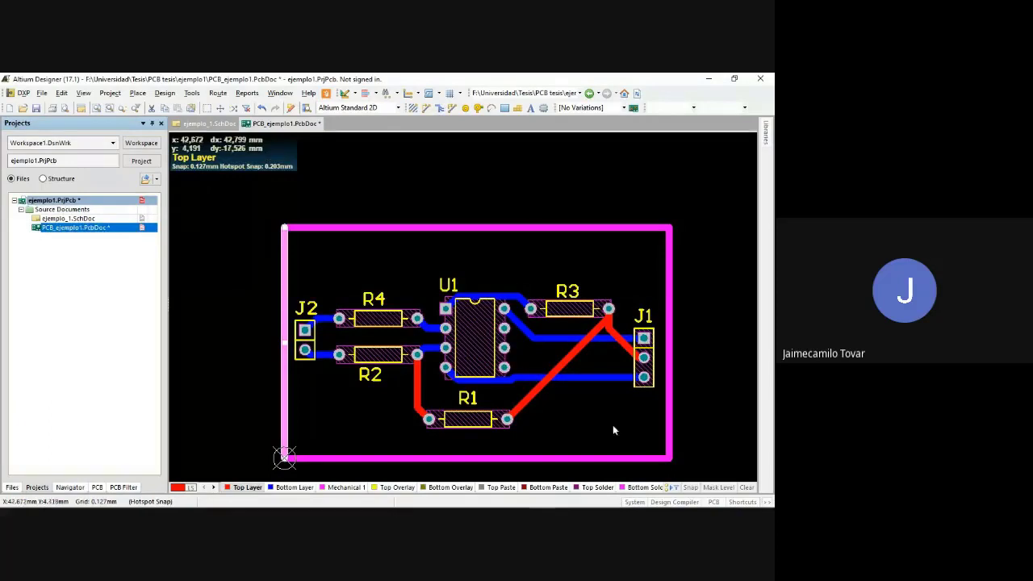
click(227, 414)
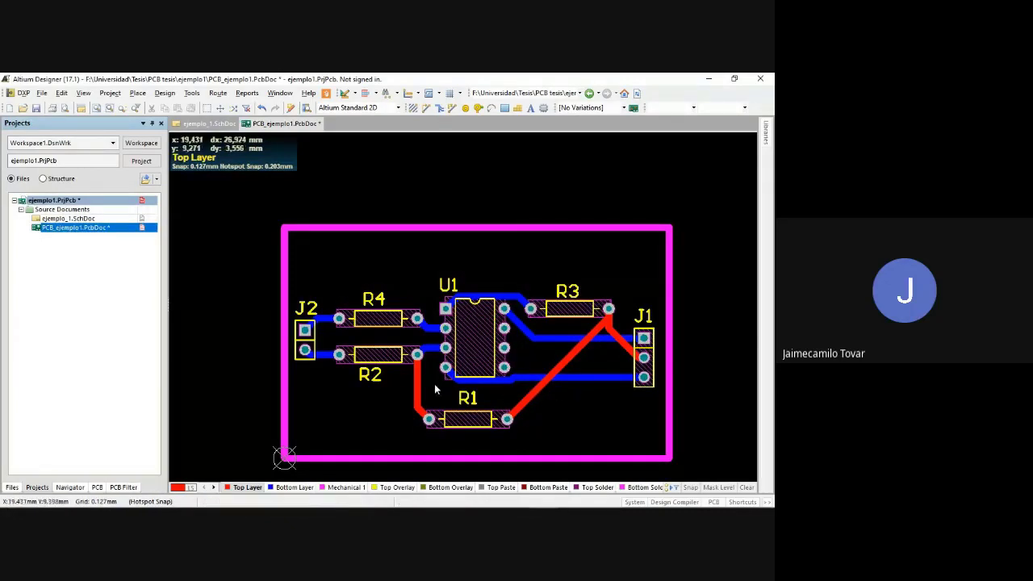
Examine the routed board in the 2D layout and in 3D, ending in the 2D view
scroll(444, 384, down, 3)
scroll(450, 385, up, 2)
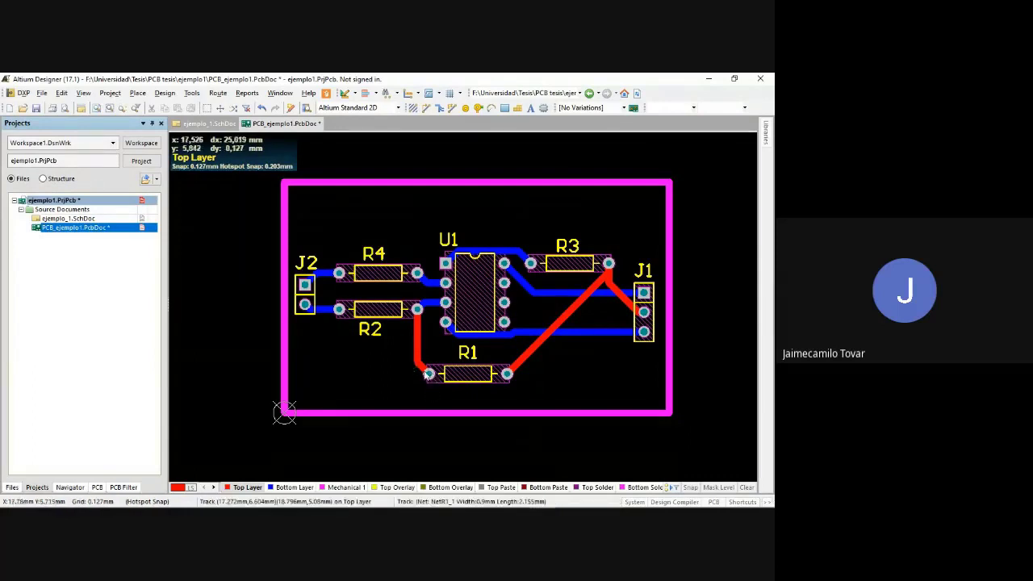
scroll(436, 384, up, 3)
scroll(443, 375, down, 2)
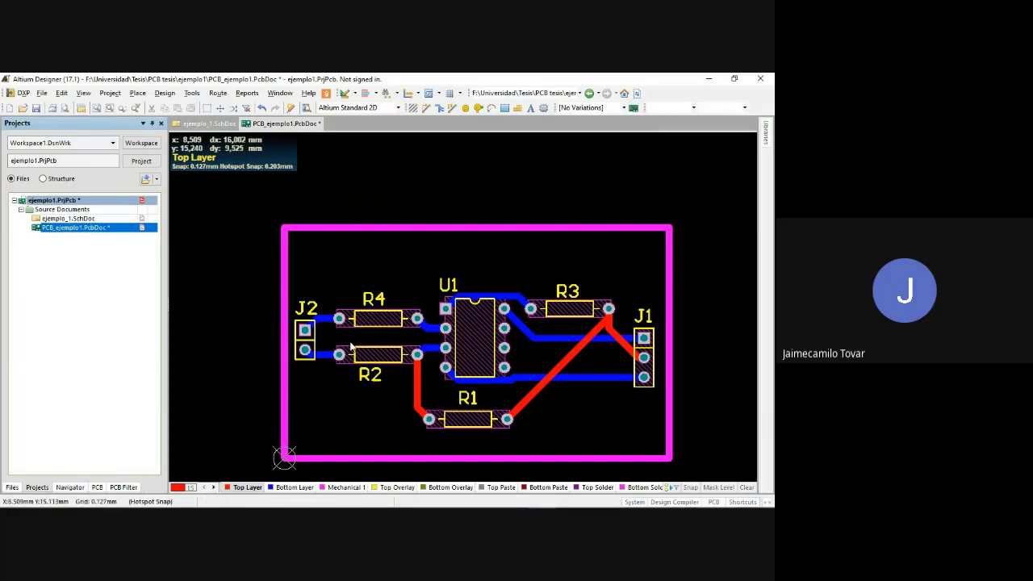
key(3)
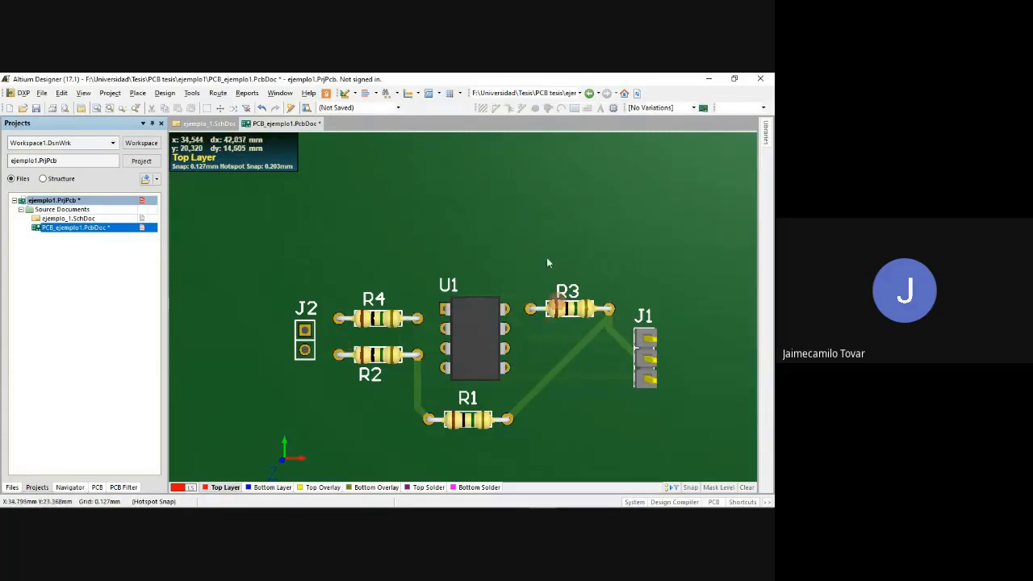
key(2)
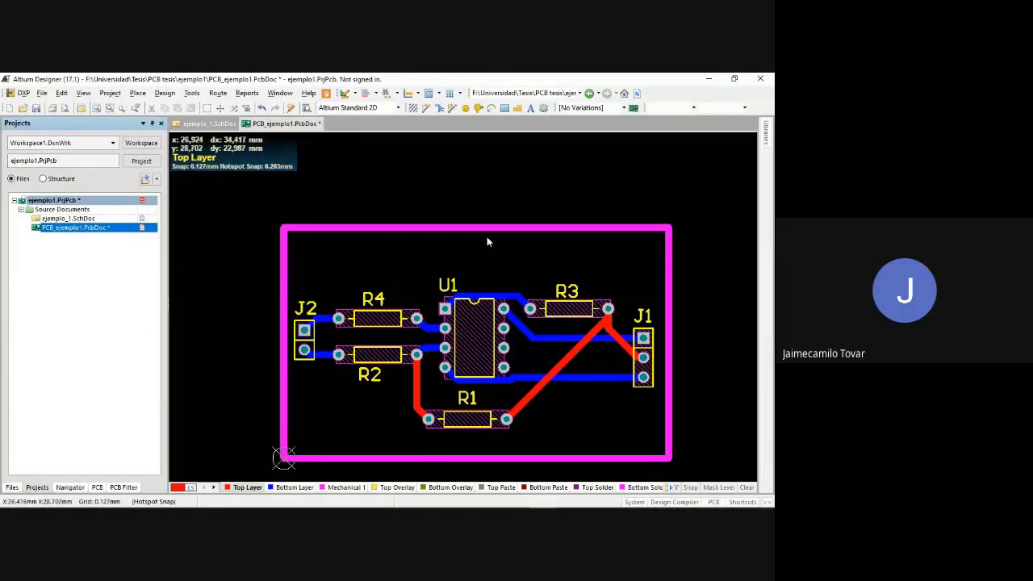
Redefine the board shape in board planning mode by tracing the rectangular outline from the origin, about 50 by 30 mm
key(1)
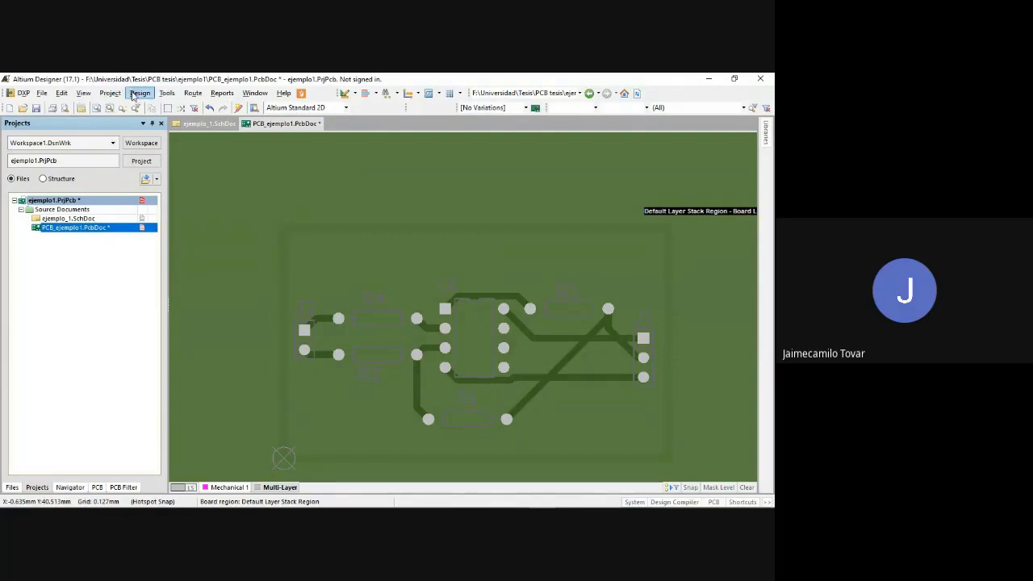
click(136, 95)
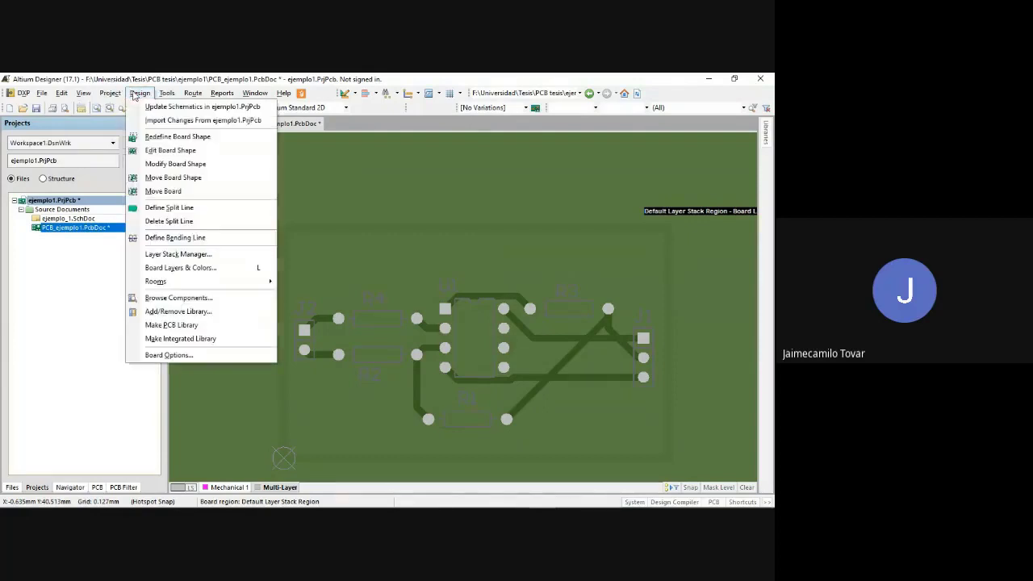
click(193, 142)
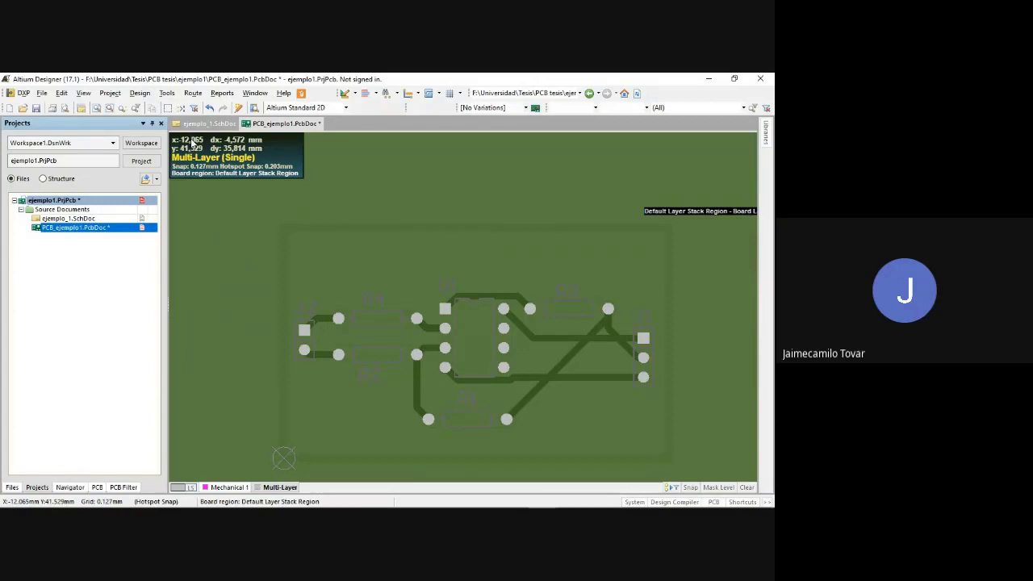
click(283, 461)
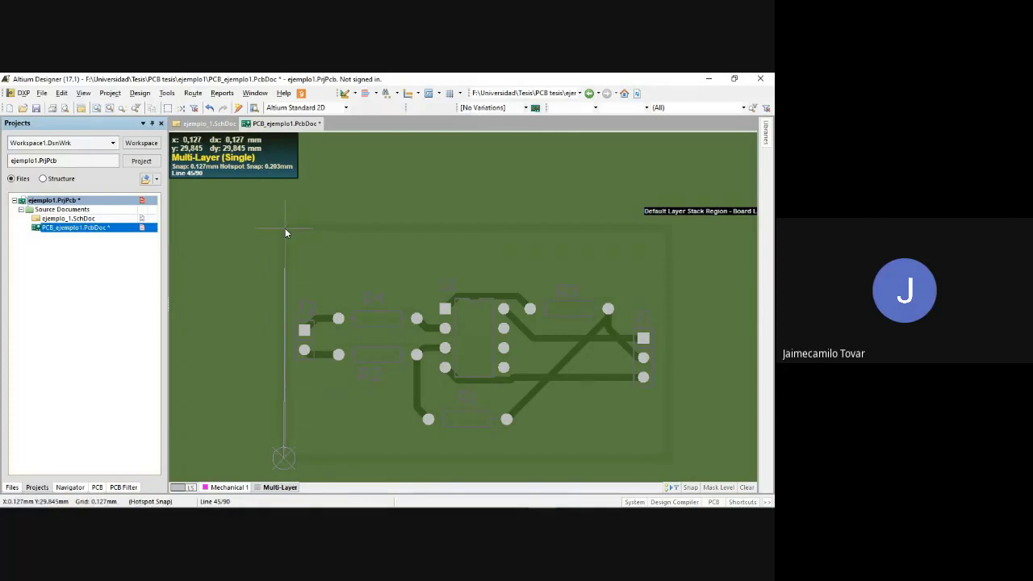
key(space)
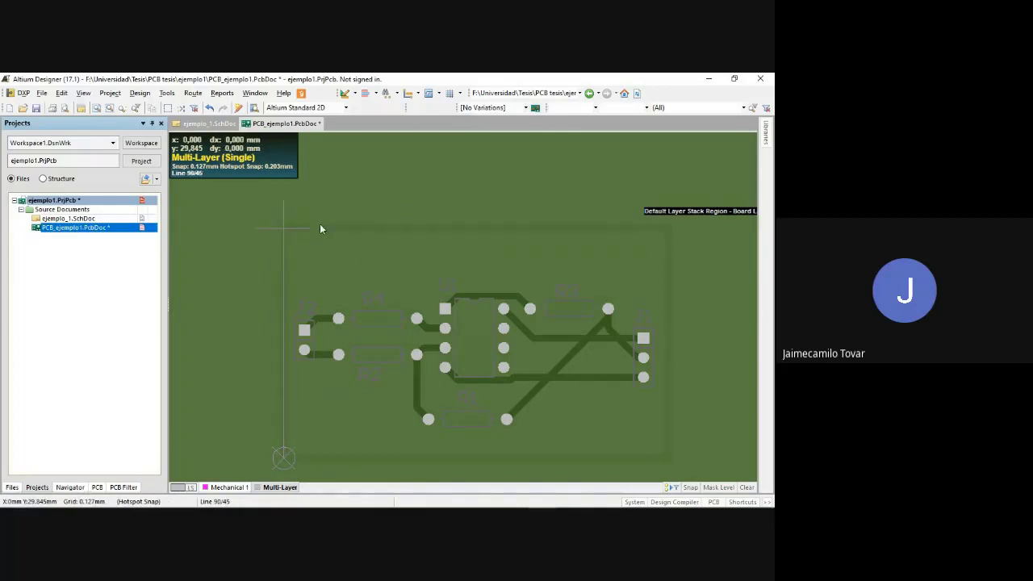
click(669, 230)
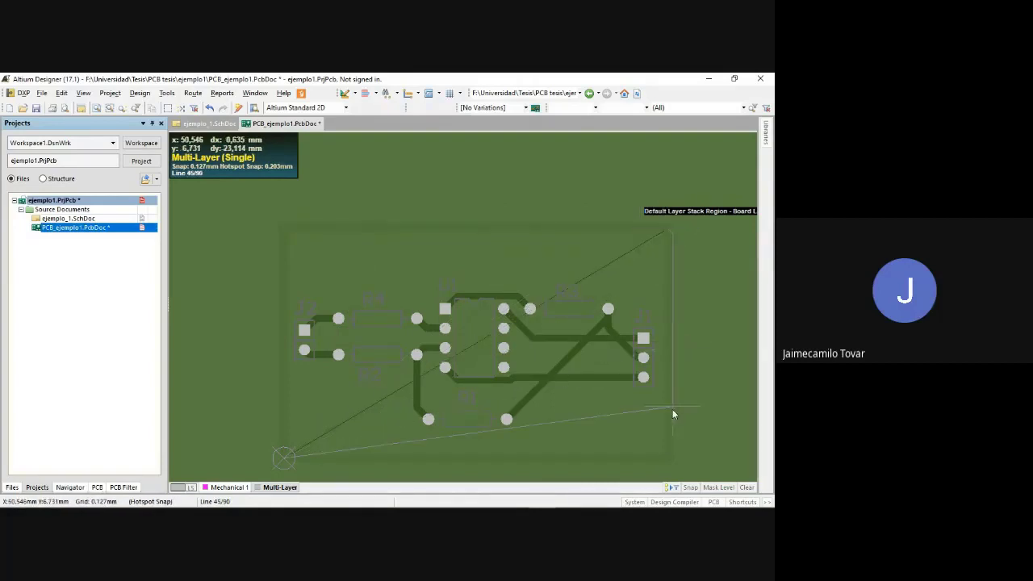
click(668, 460)
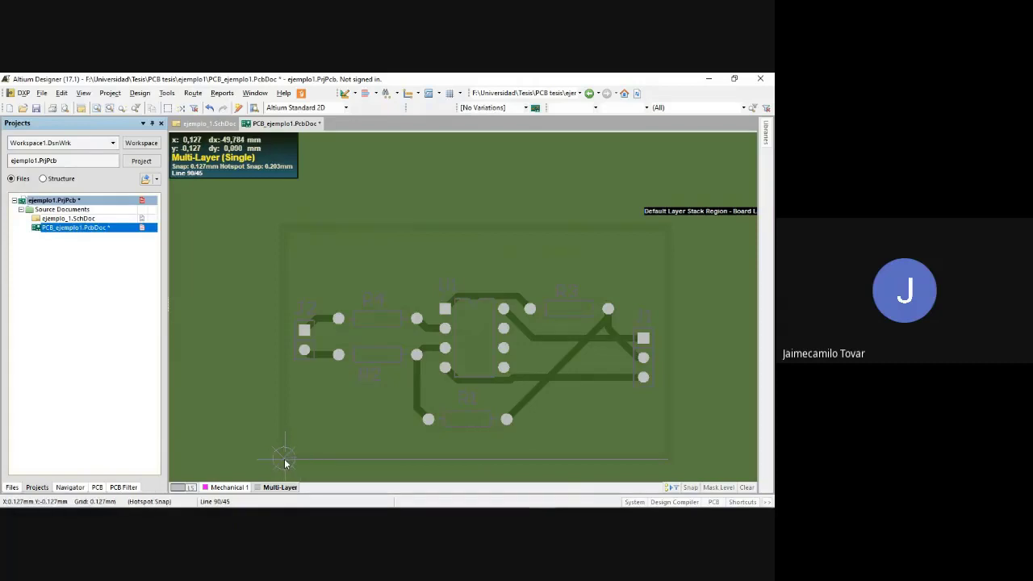
click(284, 461)
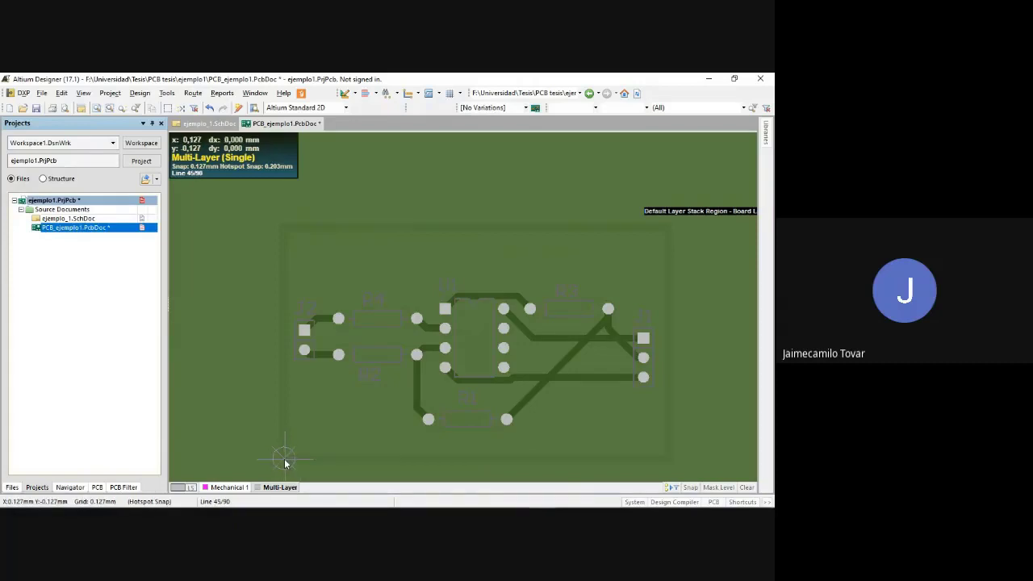
right_click(285, 461)
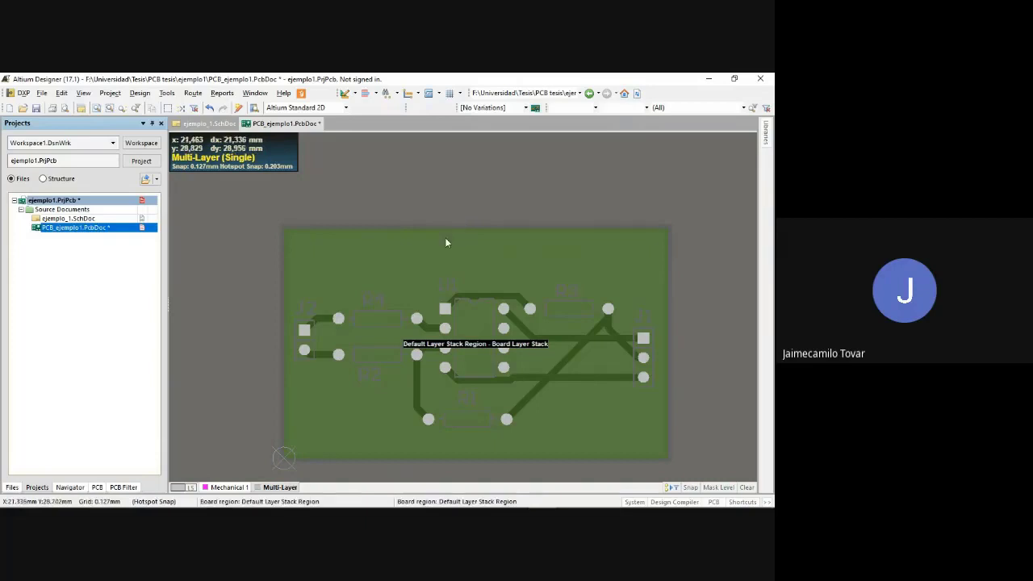
Check the redefined board shape in the 2D layout and in 3D, ending in the 2D layout
ctrl+scroll(446, 242, down, 4)
right_drag(425, 198, 438, 157)
key(2)
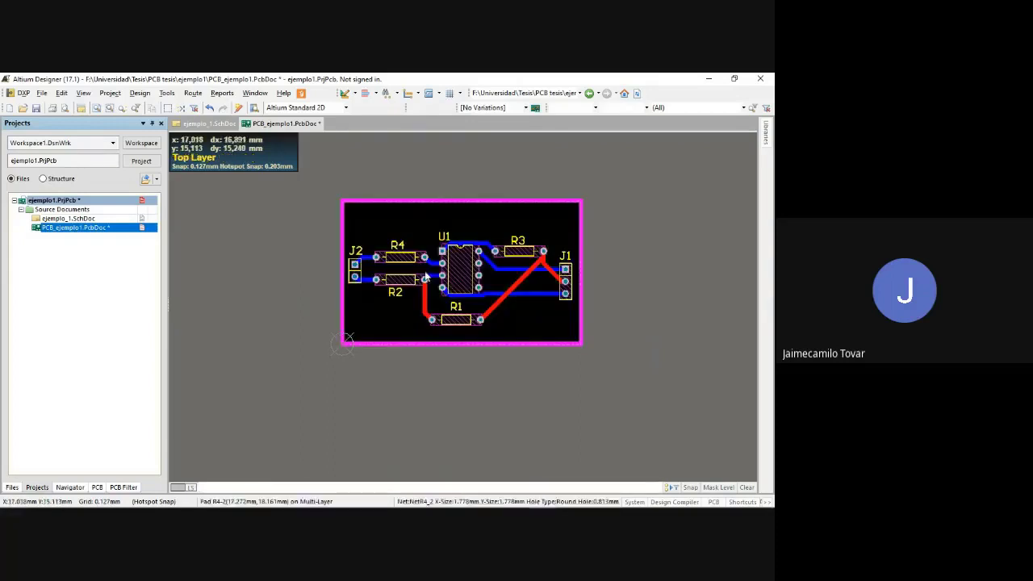
right_drag(517, 173, 514, 213)
key(3)
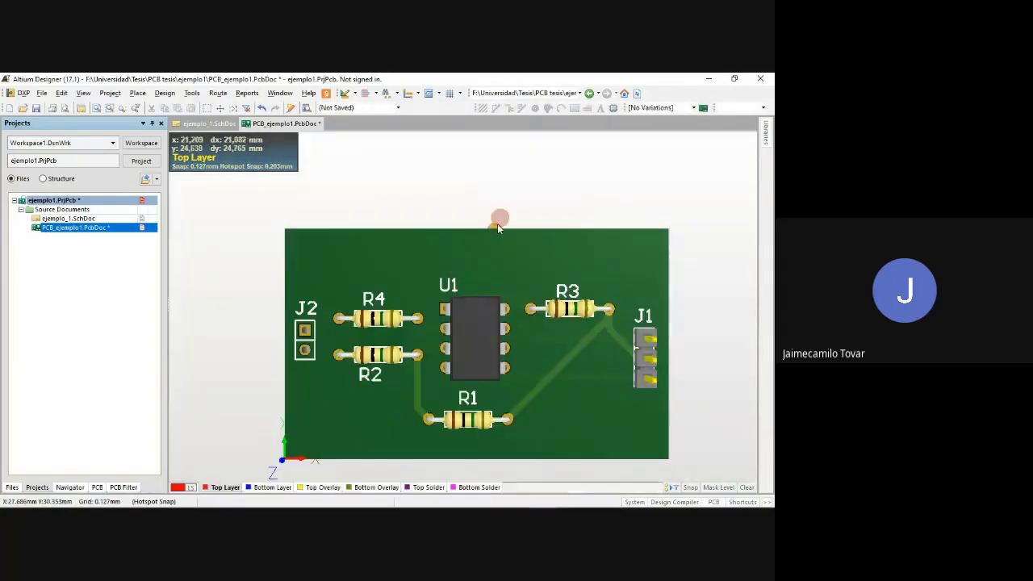
key(2)
right_drag(446, 227, 435, 186)
right_drag(582, 233, 589, 286)
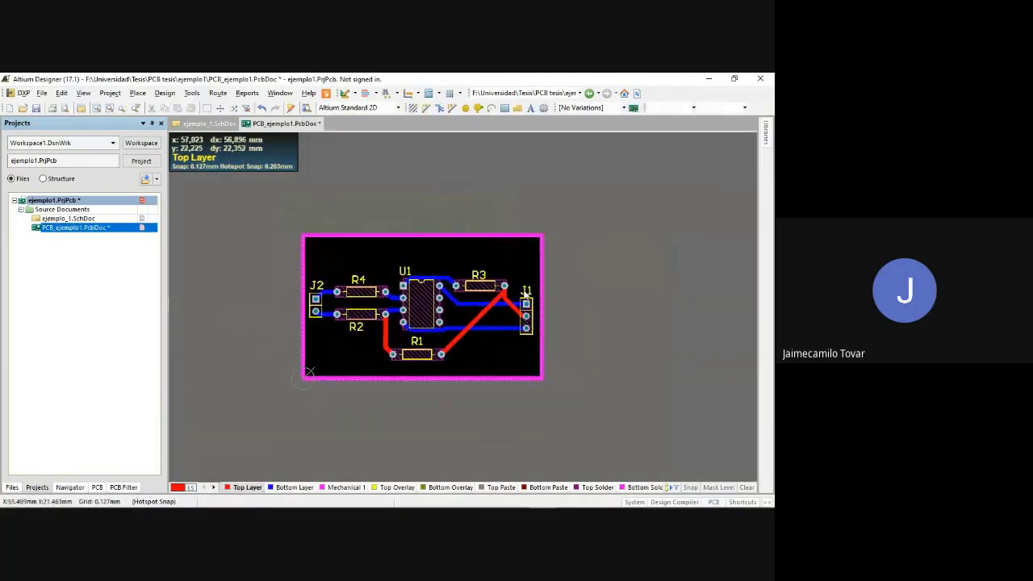
Delete the four Mechanical 1 outline tracks around the edge of the board
click(442, 235)
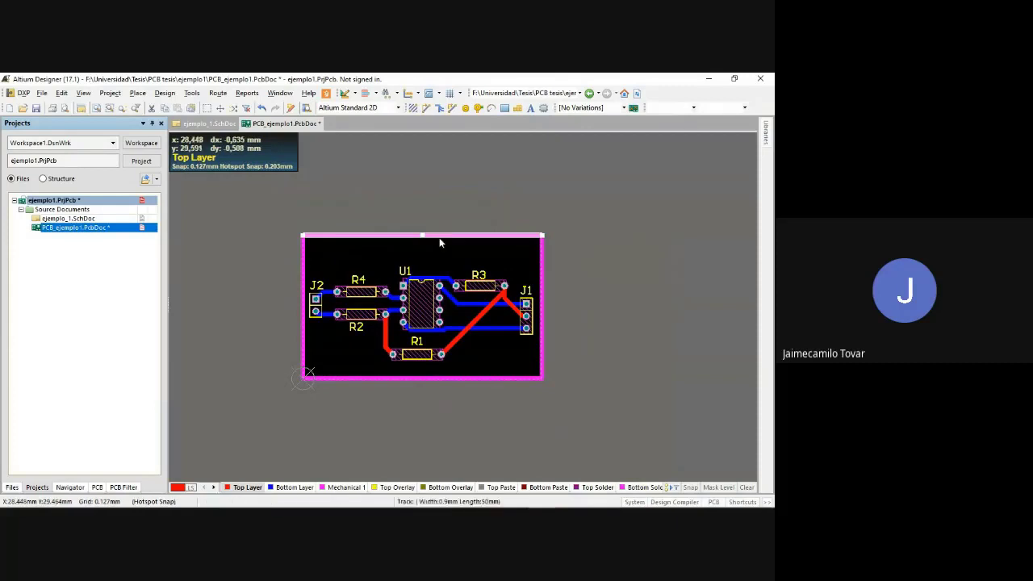
key(Delete)
click(543, 270)
key(Delete)
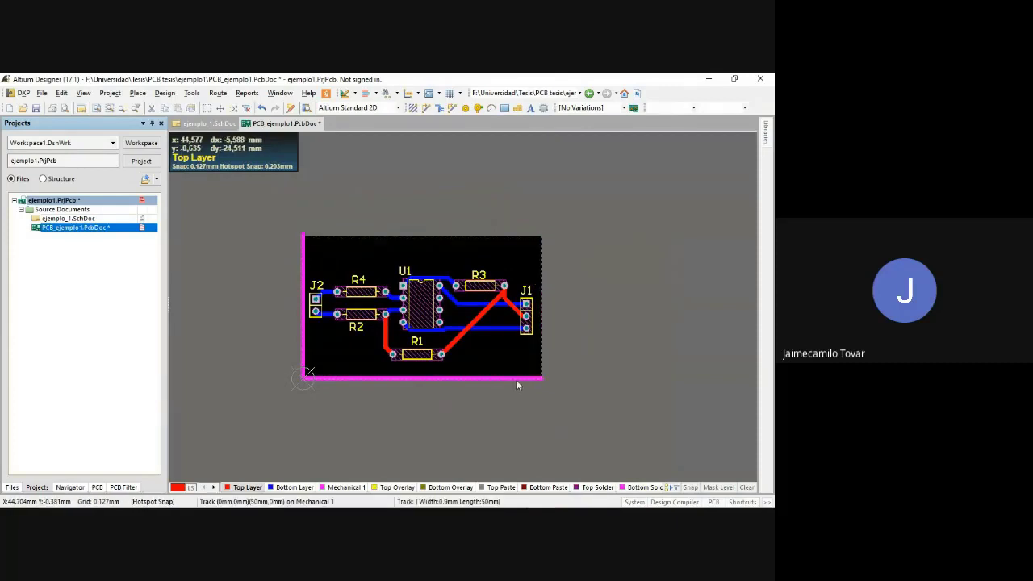
click(518, 378)
double_click(517, 379)
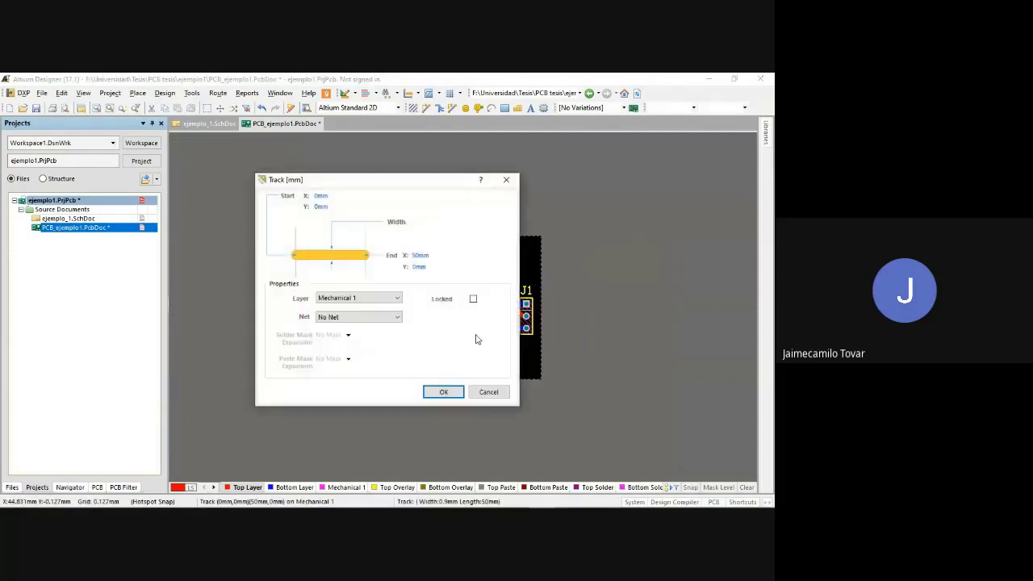
key(Escape)
key(Delete)
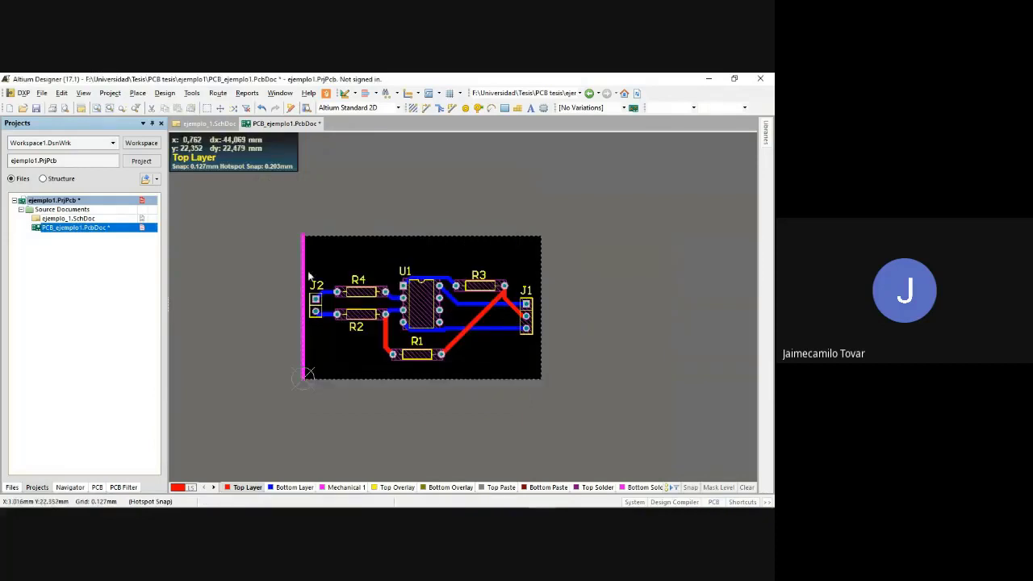
click(304, 271)
key(Delete)
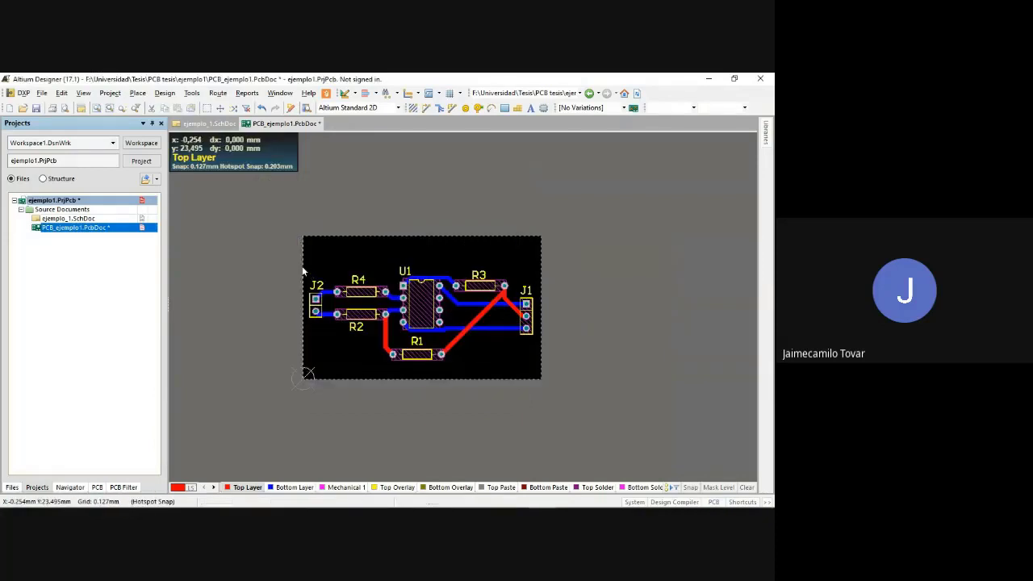
Inspect the board in 3D with the 90-degree and orthogonal rotations, orbit around it, and reset the view to zero rotation
right_drag(669, 326, 650, 298)
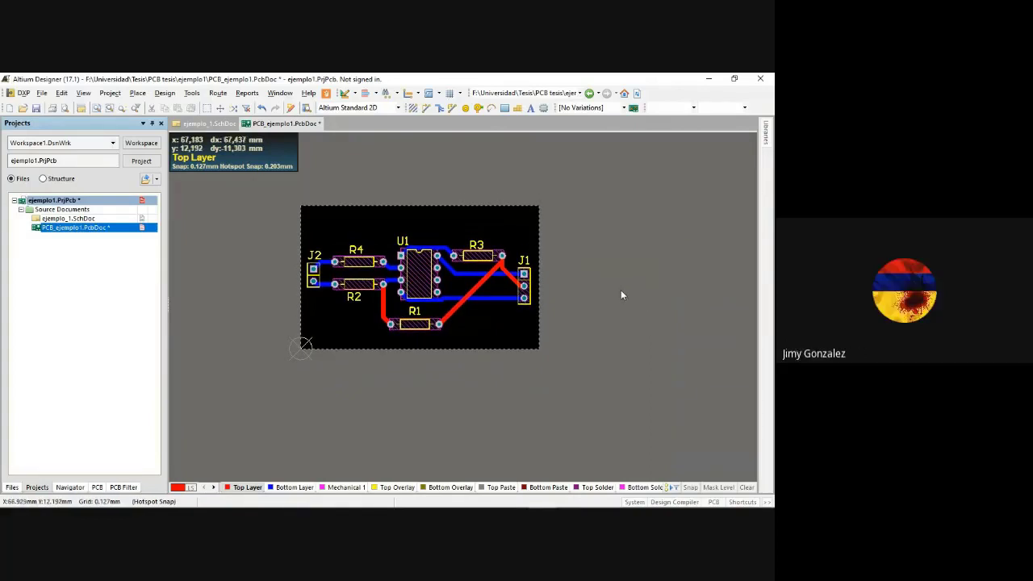
key(3)
right_drag(601, 296, 591, 267)
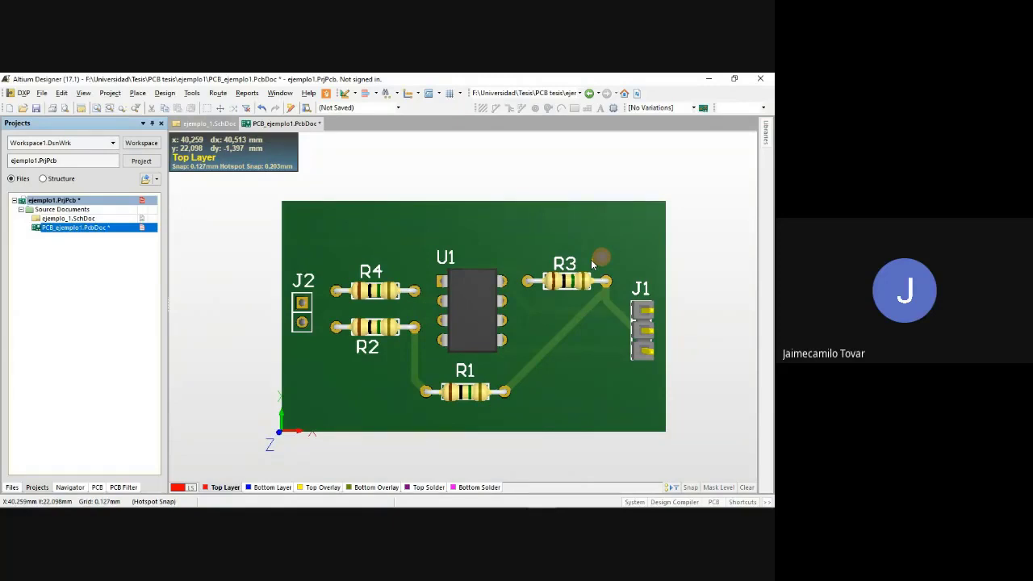
key(9)
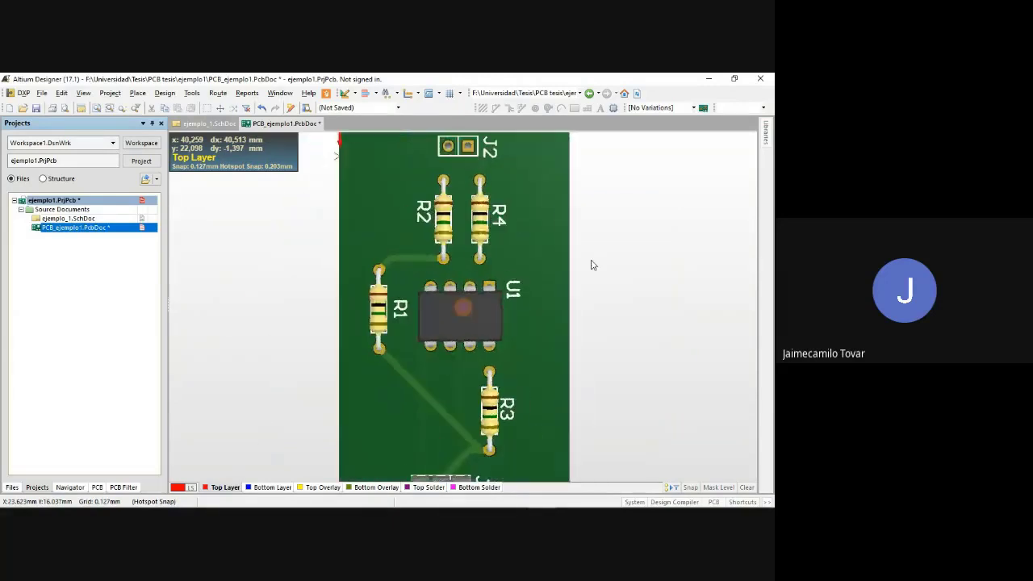
key(8)
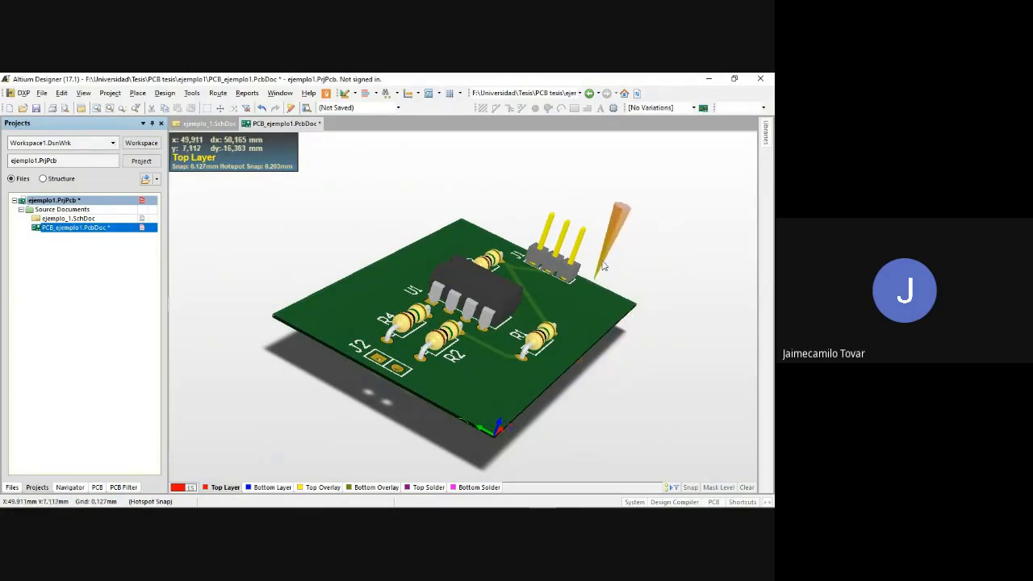
key(shift)
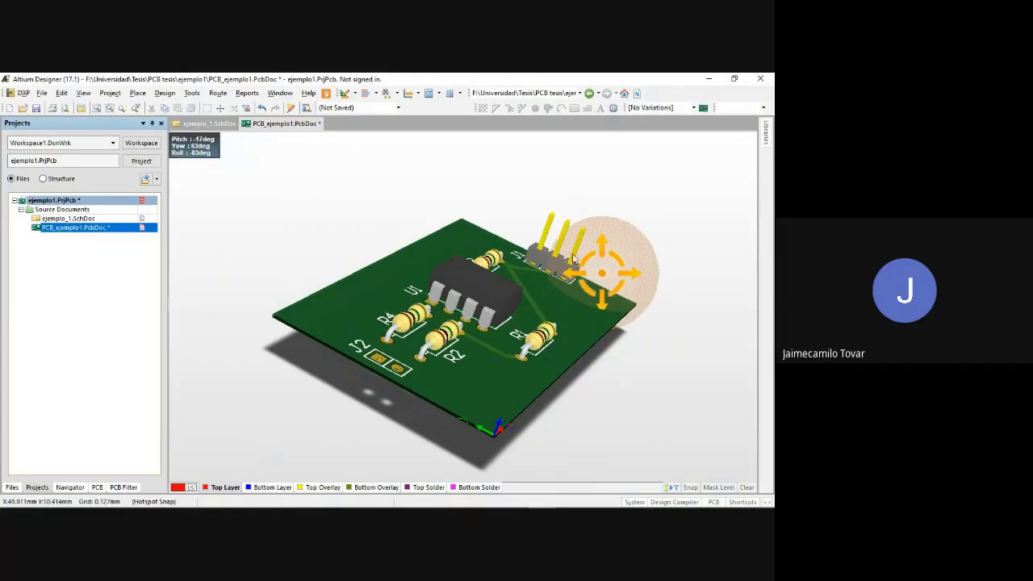
key(shift)
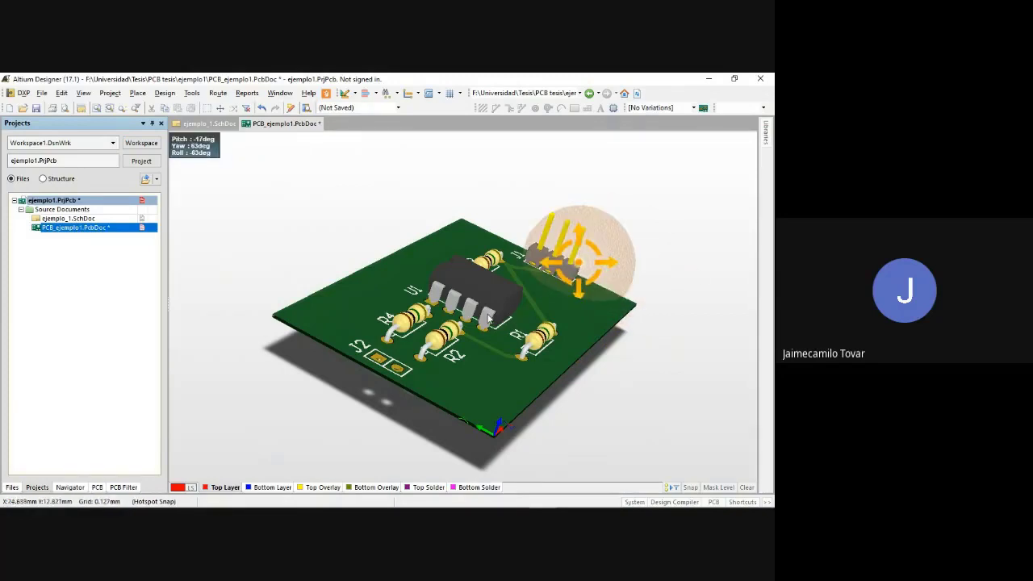
shift+right_drag(441, 306, 382, 379)
key(0)
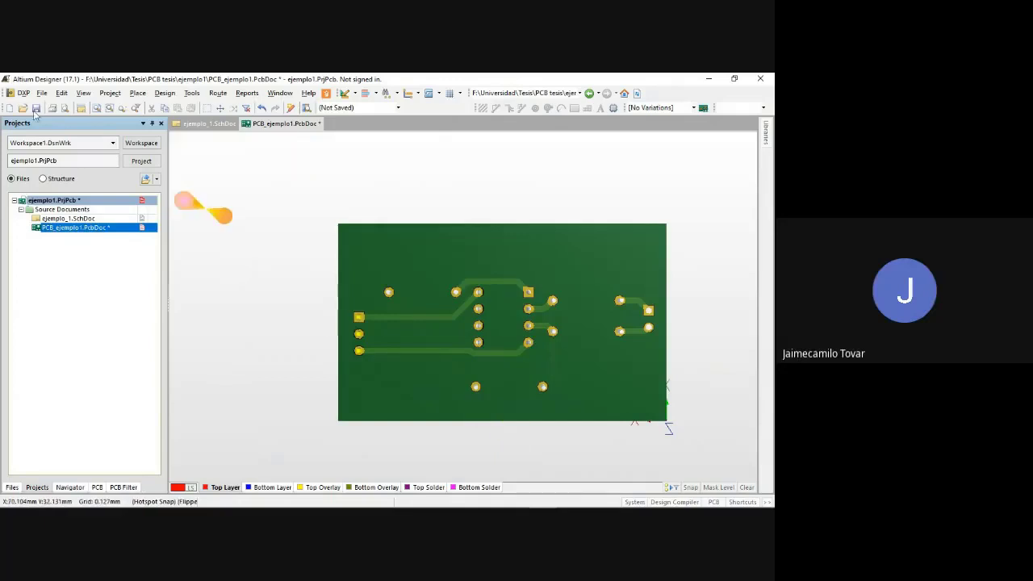
Flip the 3D board to show its component side, tilt it for inspection and reset the view to zero rotation
click(83, 93)
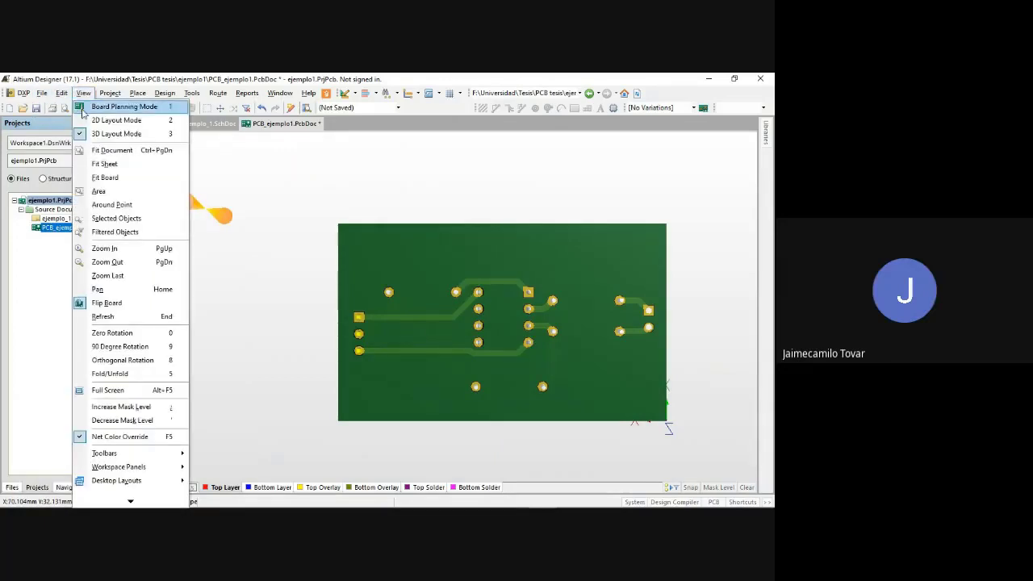
click(107, 303)
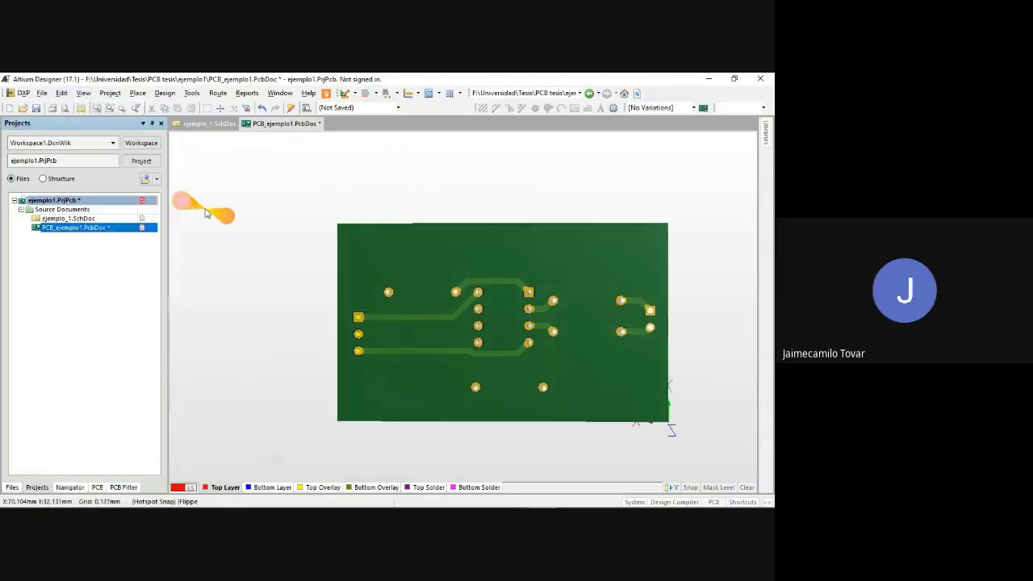
right_drag(270, 325, 701, 315)
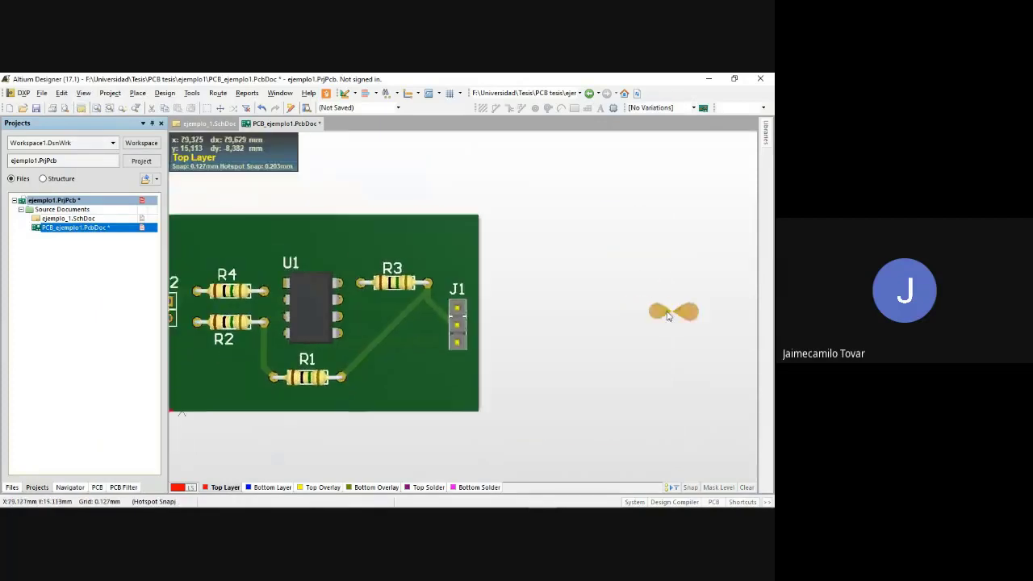
right_drag(517, 285, 755, 239)
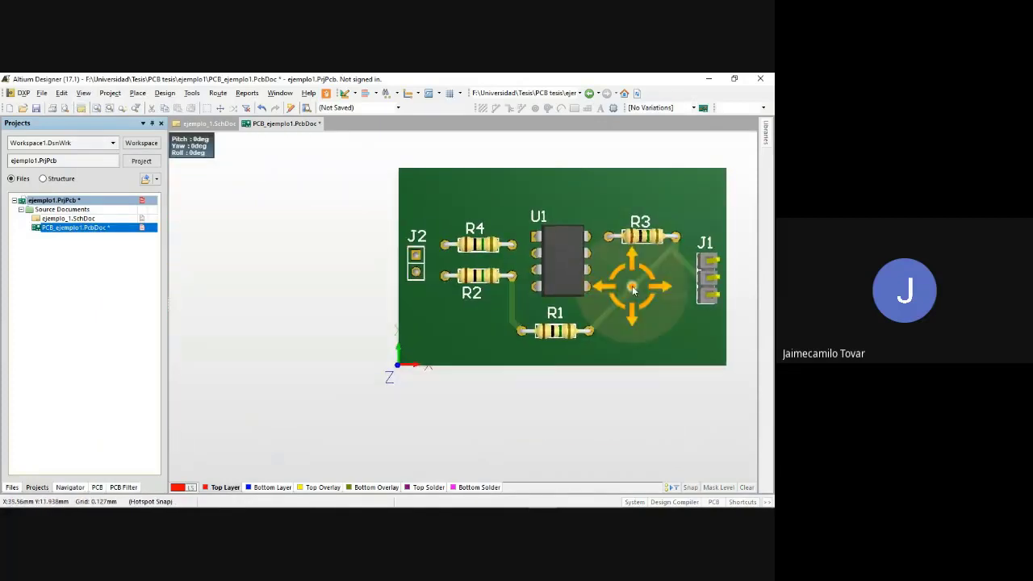
shift+right_drag(669, 281, 681, 301)
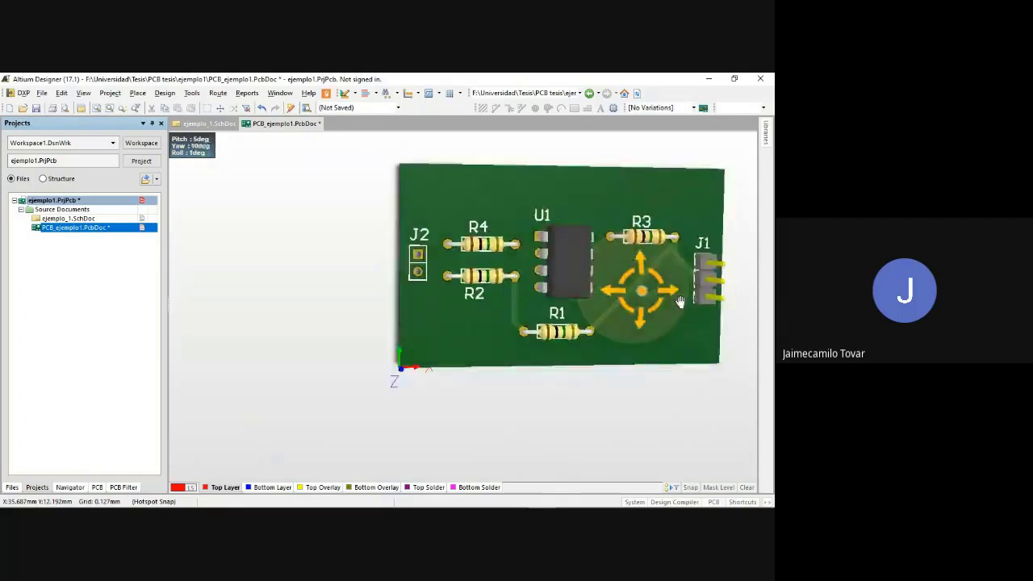
key(0)
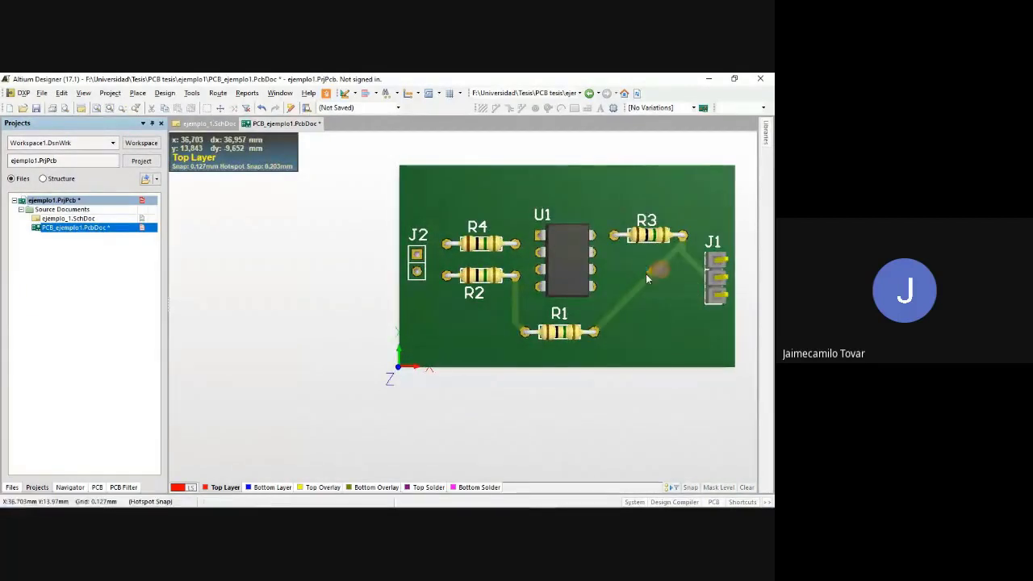
Return to the 2D layout and save the PCB document
key(2)
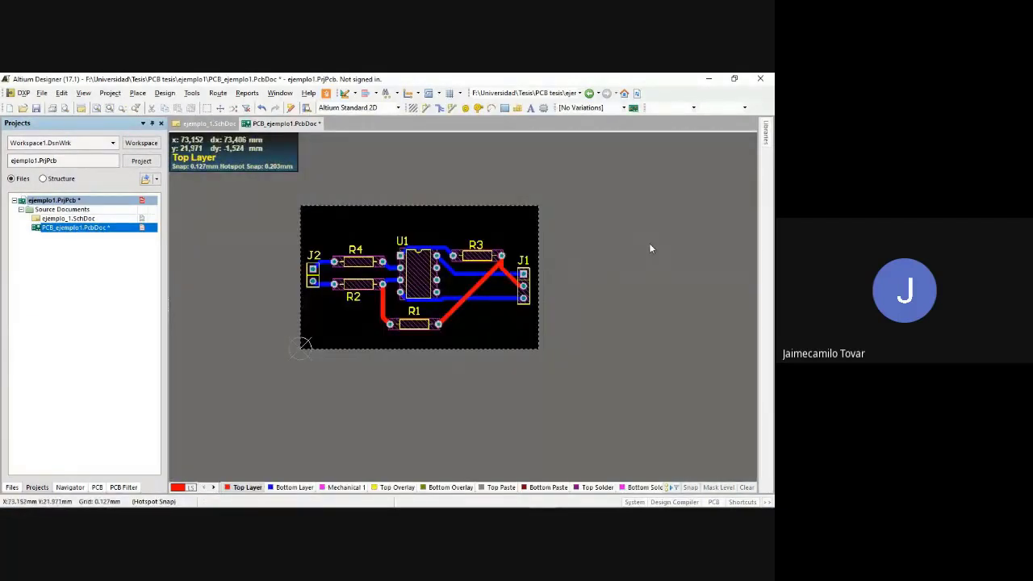
scroll(680, 328, up, 1)
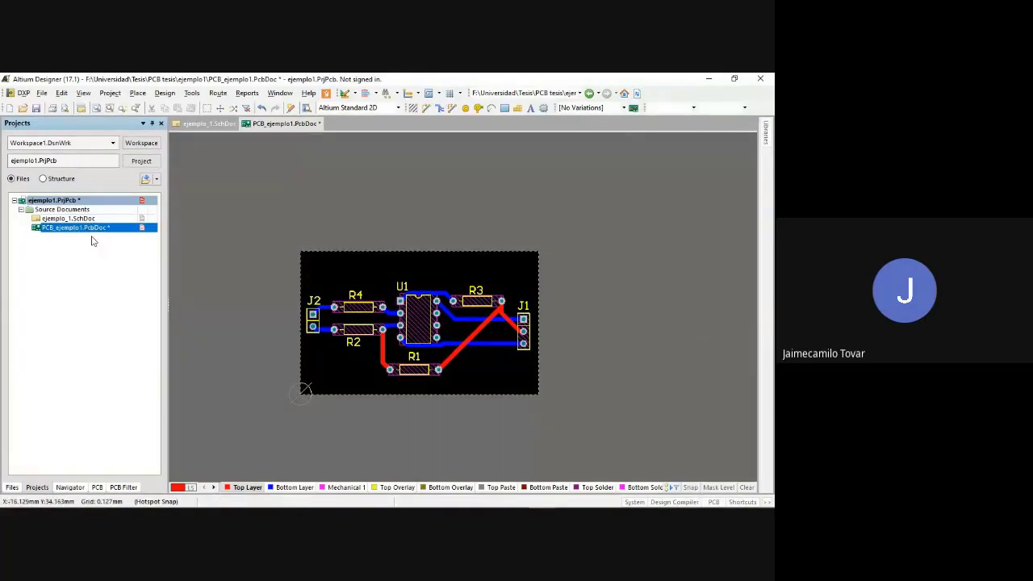
click(36, 108)
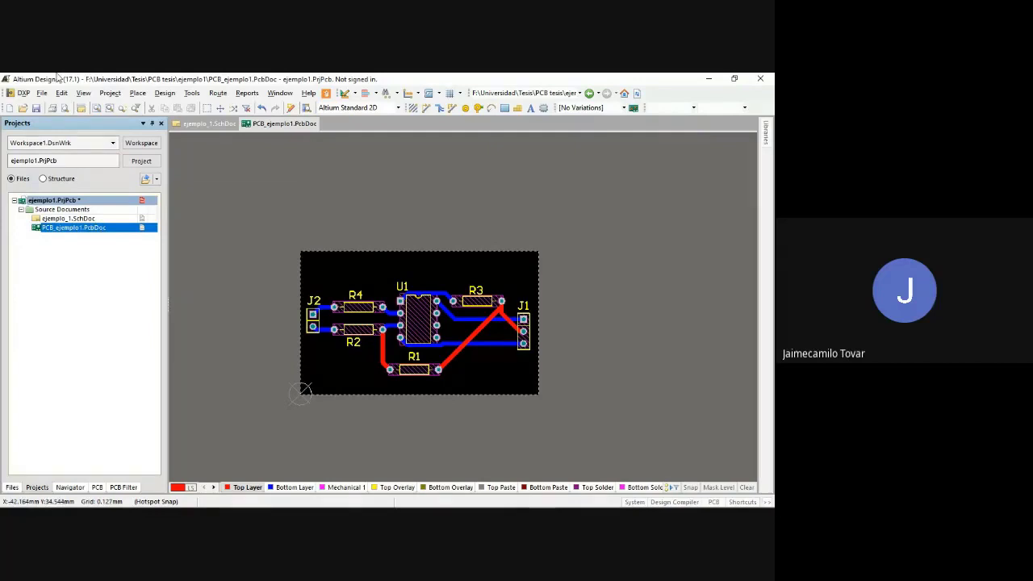
Generate the Gerber X2 files in millimetres with 4:5 format and the board's layers enabled for plotting, and view the output
click(41, 93)
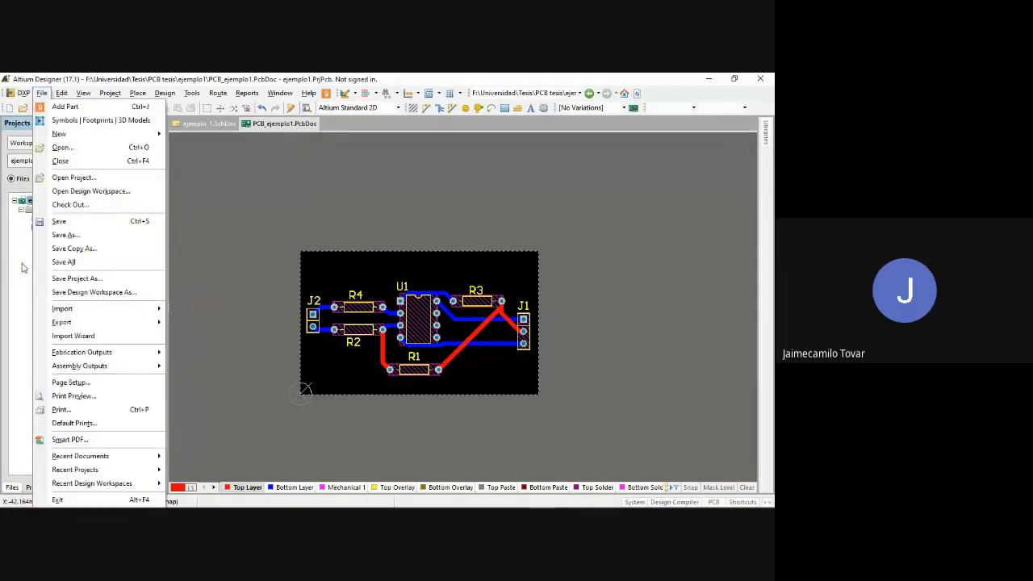
mouse_move(92, 354)
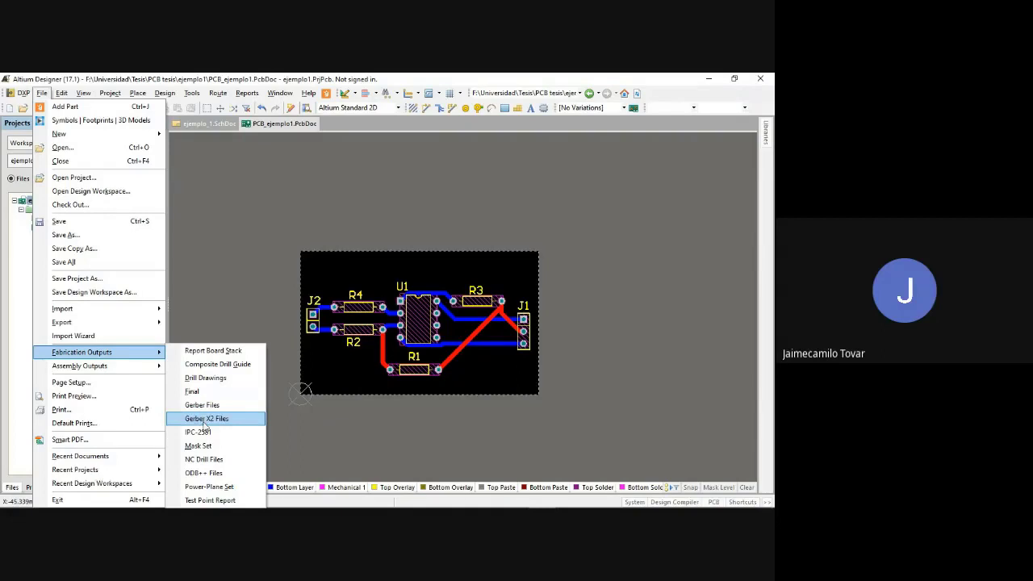
click(205, 419)
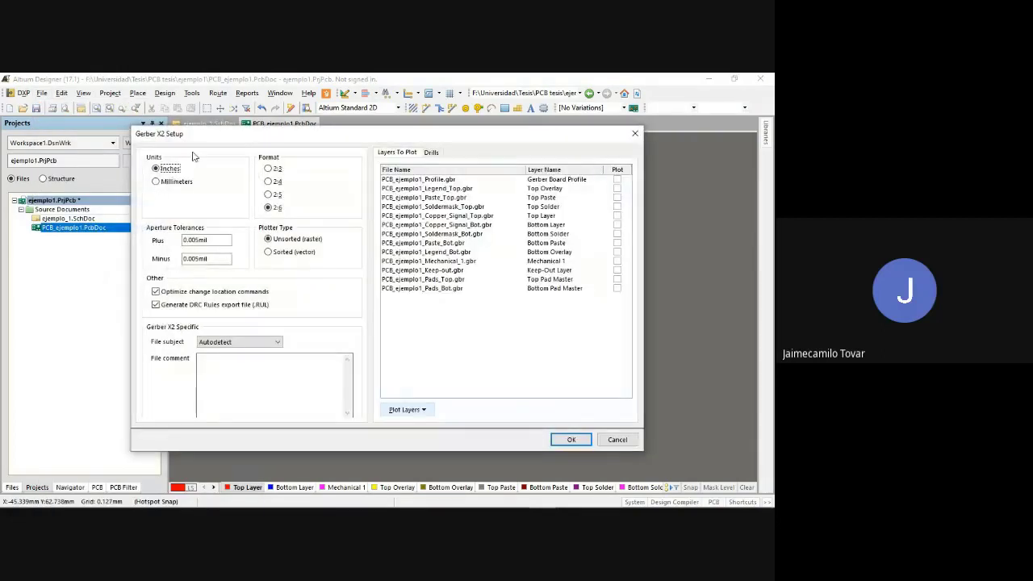
click(156, 183)
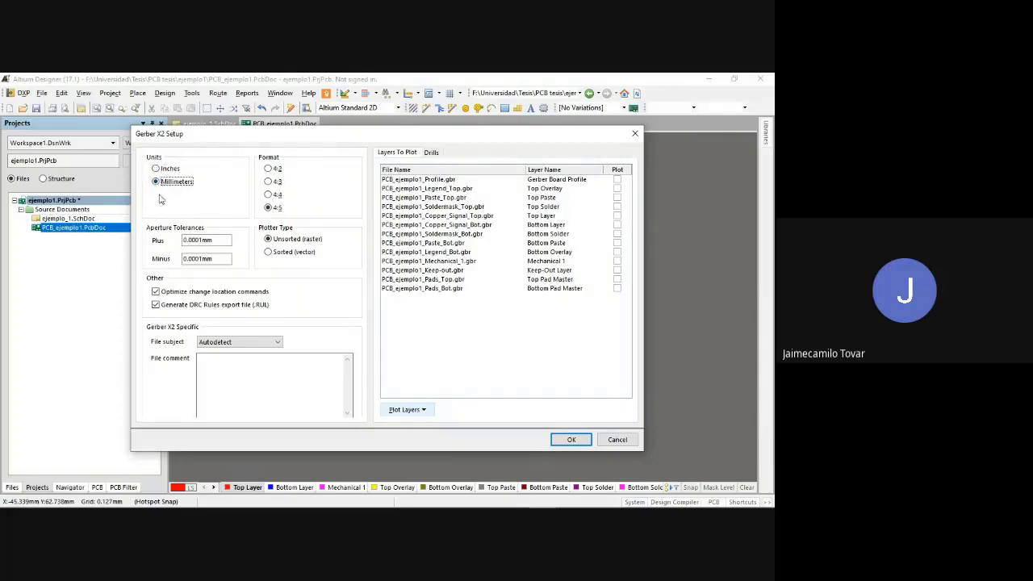
click(156, 168)
click(156, 182)
click(406, 410)
click(570, 440)
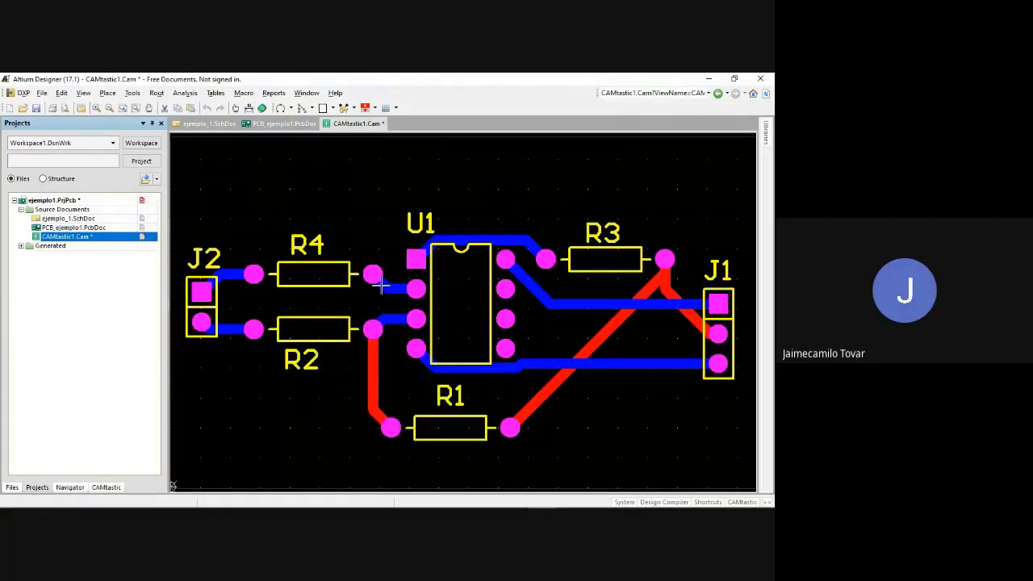
ctrl+scroll(523, 294, down, 1)
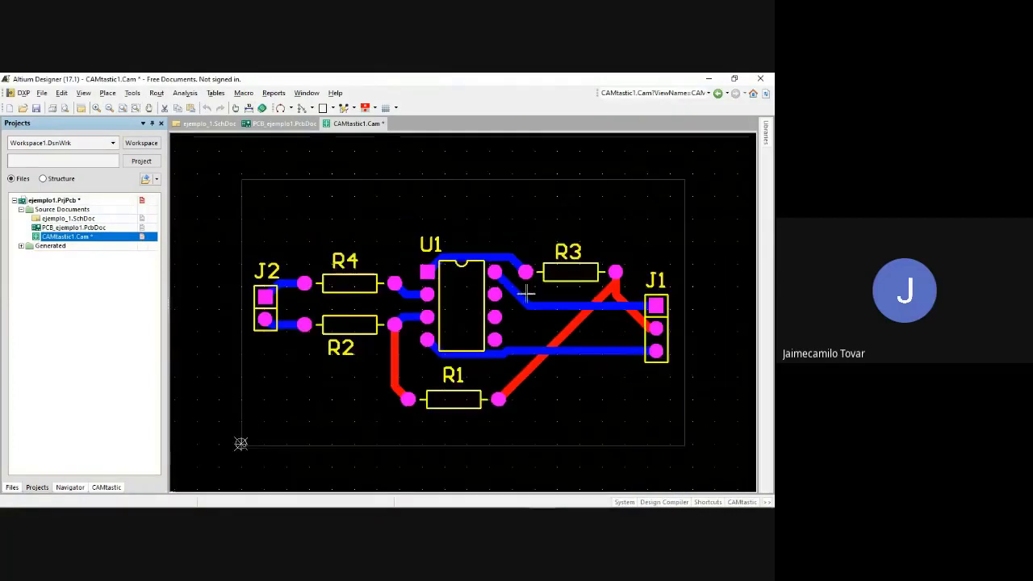
right_drag(527, 233, 574, 215)
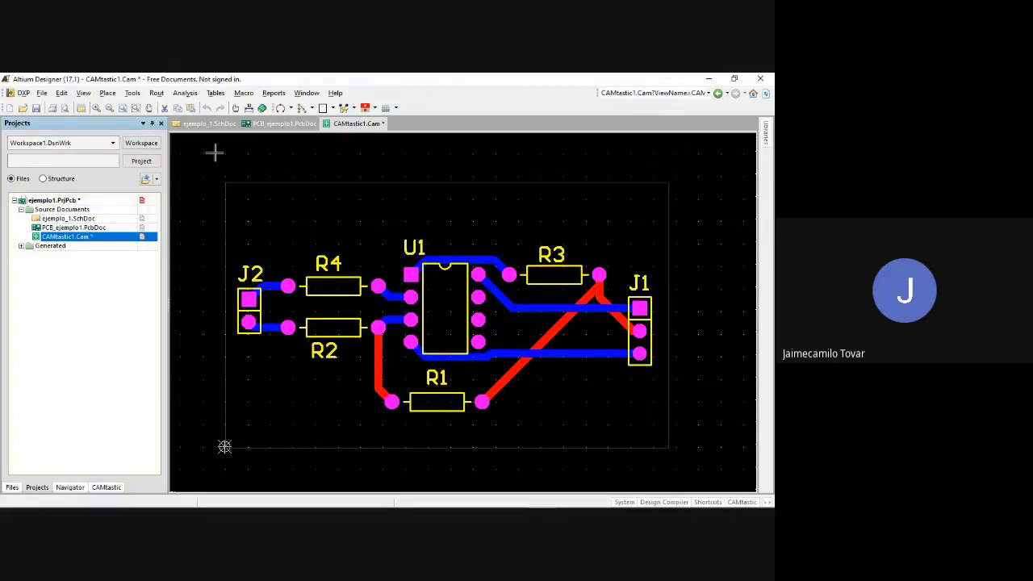
Return to PCB_ejemplo1.PcbDoc and generate its NC drill files in millimetres with 4:4 format and suppressed trailing zeroes
click(274, 124)
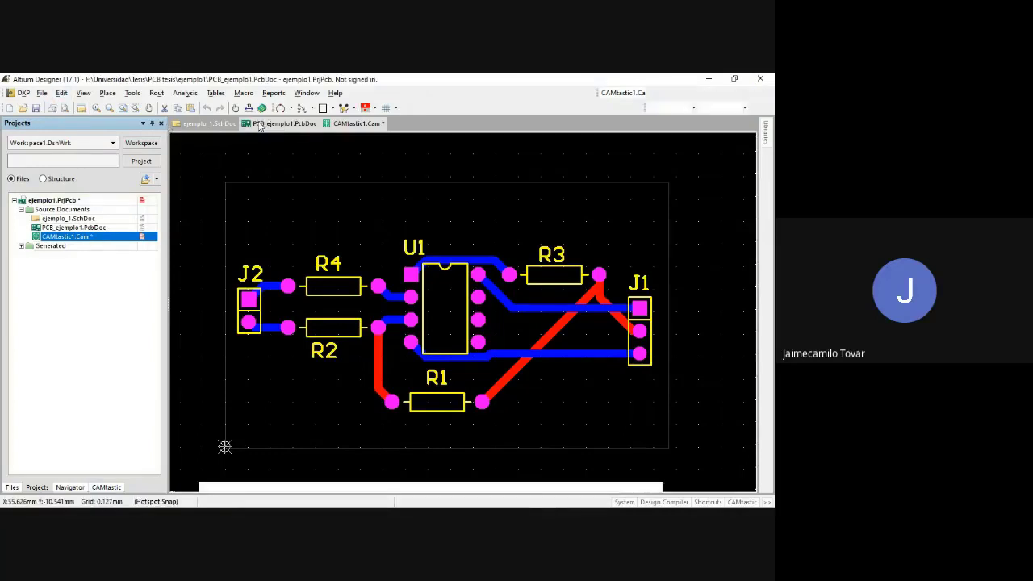
click(42, 94)
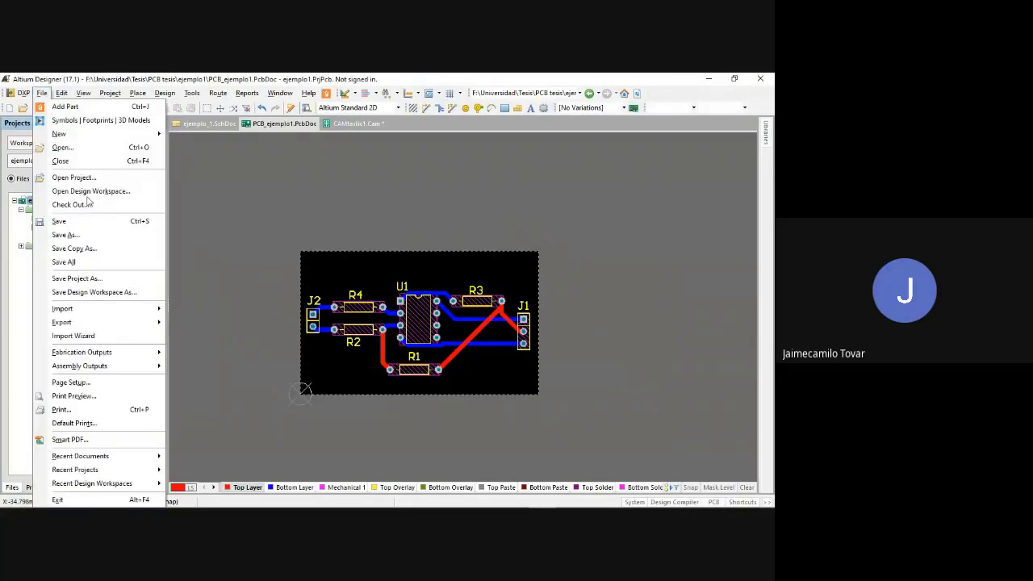
mouse_move(106, 354)
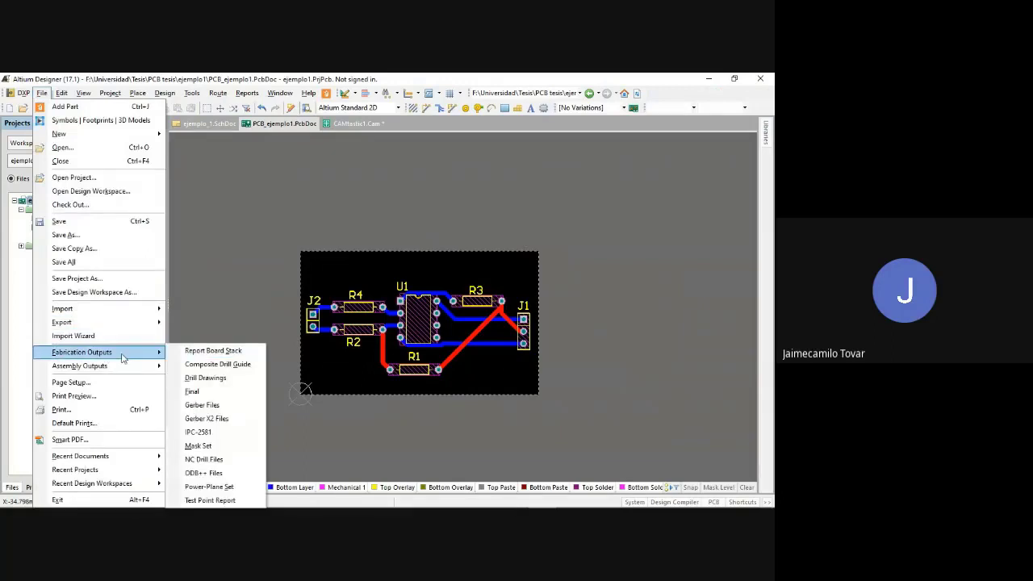
click(216, 461)
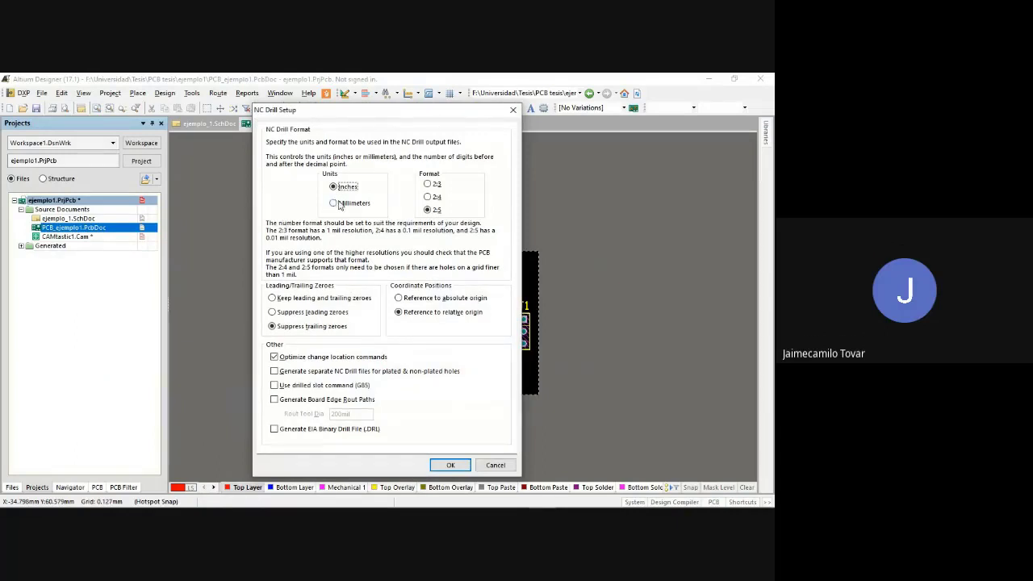
click(333, 204)
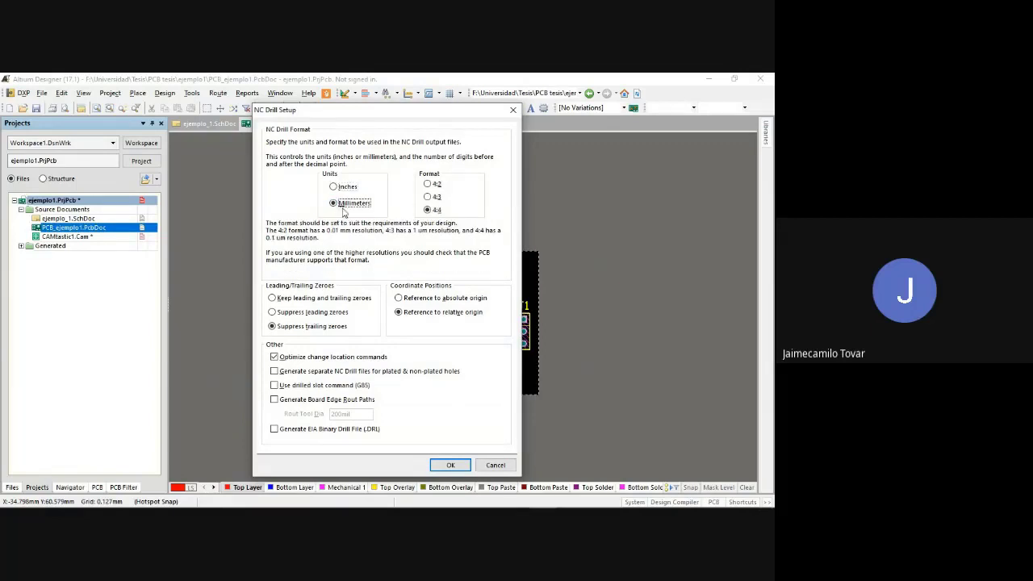
click(449, 465)
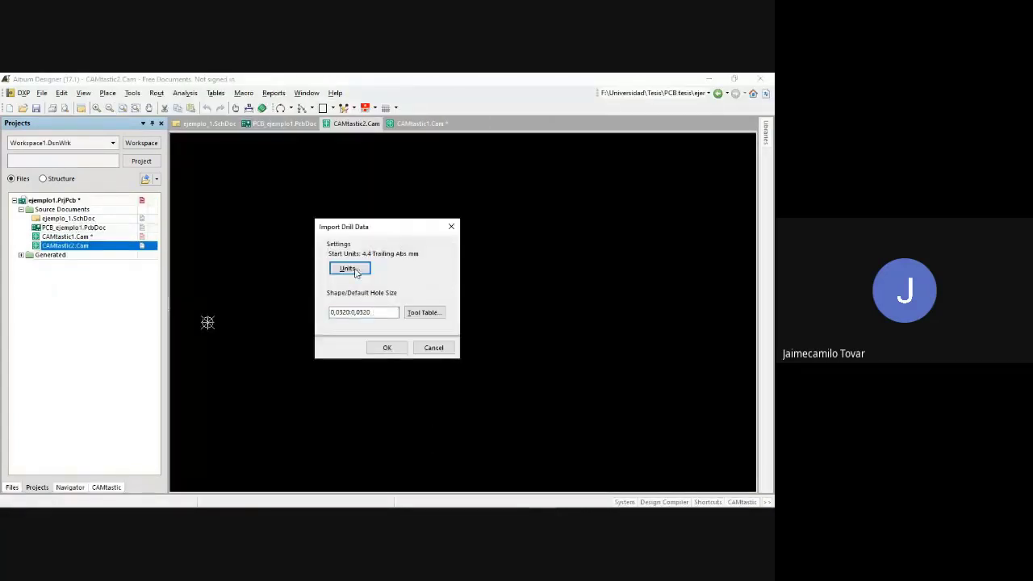
Import the drill data with metric units, 4 integer and 4 decimal digits, absolute type and trailing zero suppression
click(354, 269)
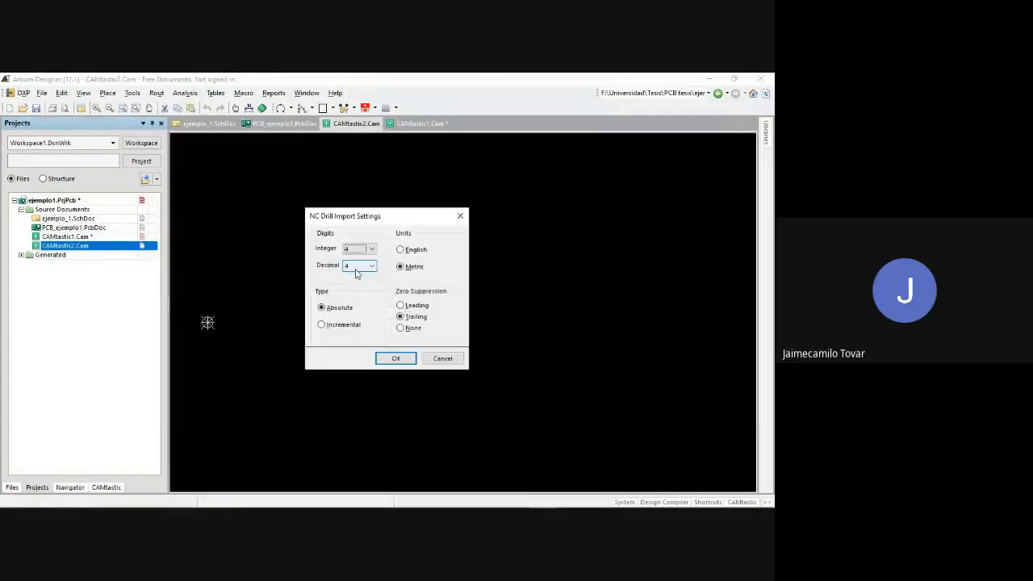
click(404, 274)
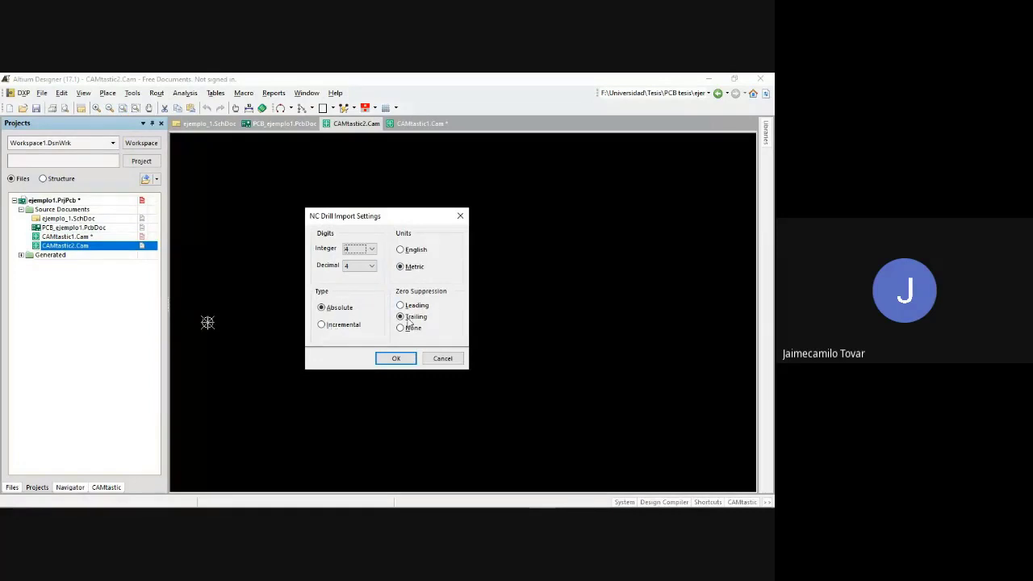
click(394, 359)
click(392, 349)
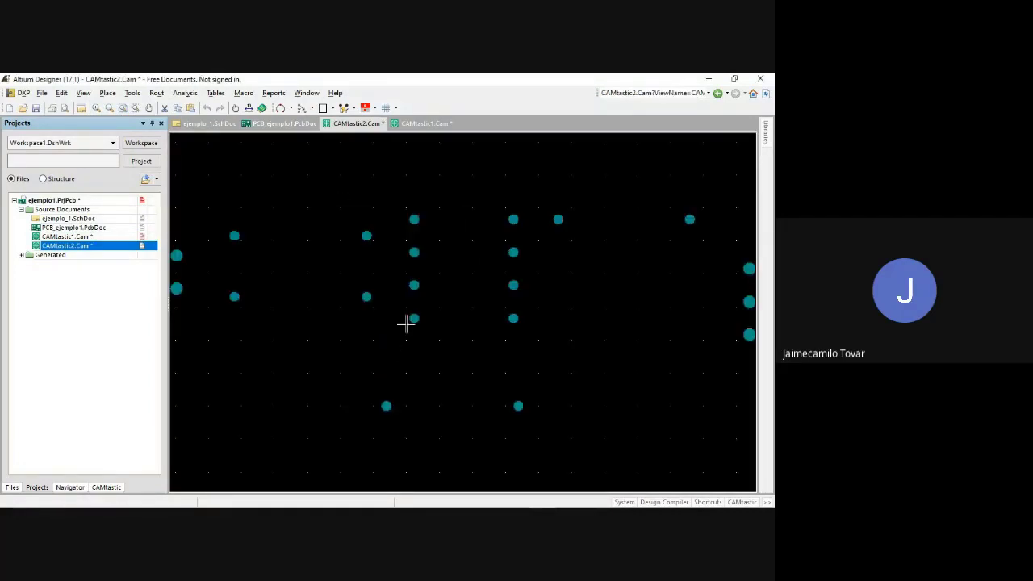
right_drag(466, 248, 483, 243)
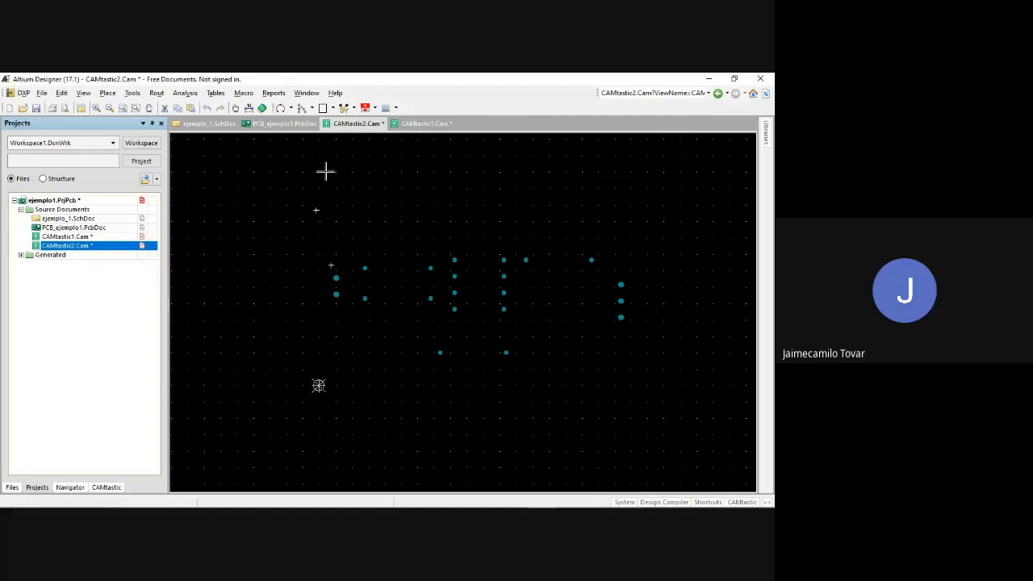
click(415, 124)
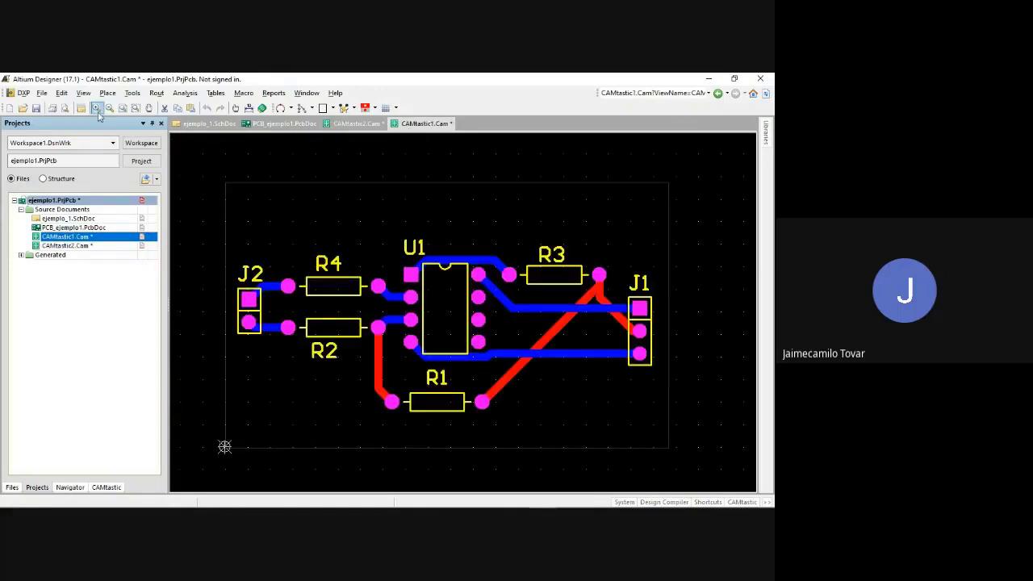
click(36, 110)
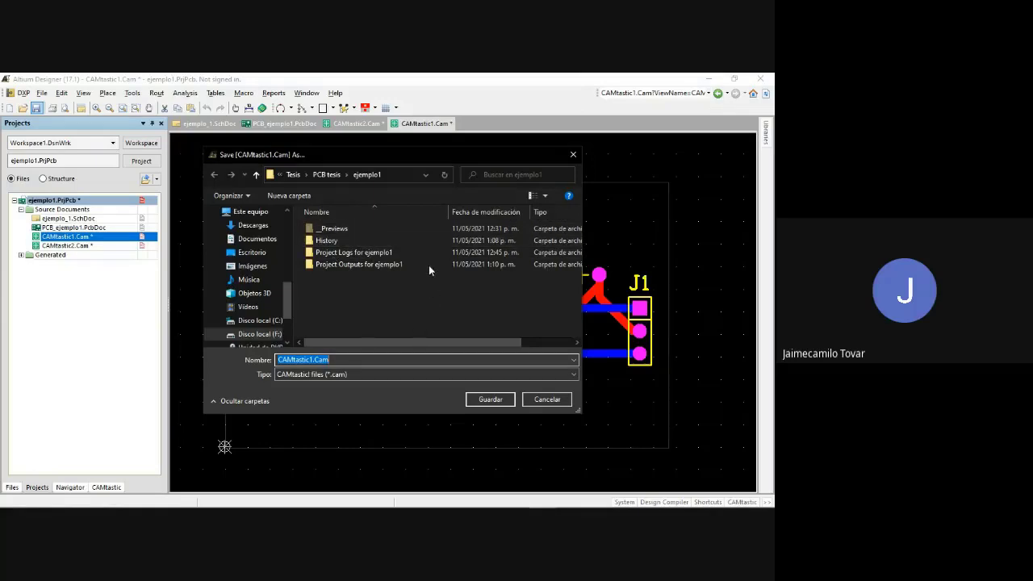
click(573, 154)
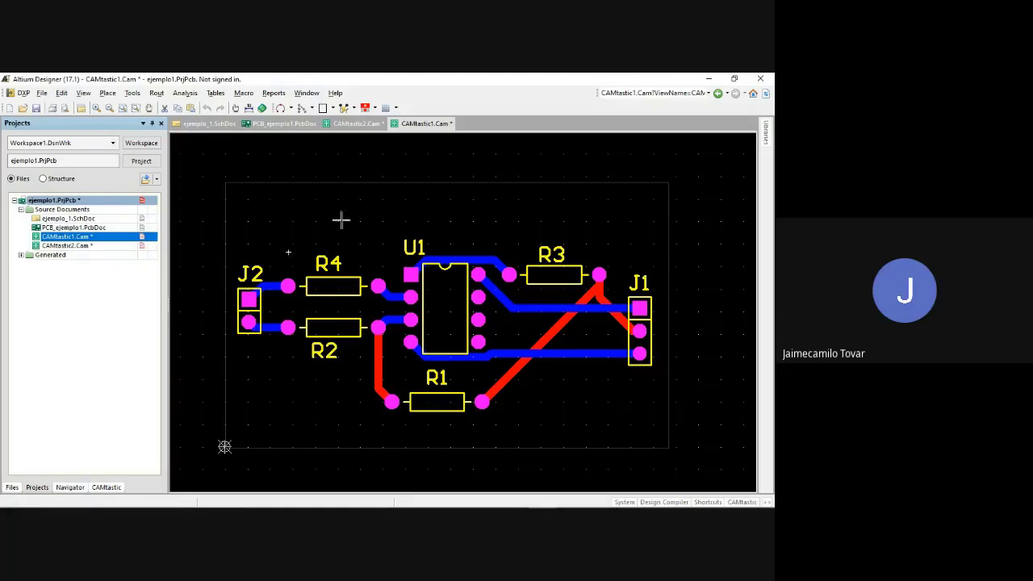
Close the CAMtastic1.Cam and CAMtastic2.Cam documents without saving them
right_click(420, 128)
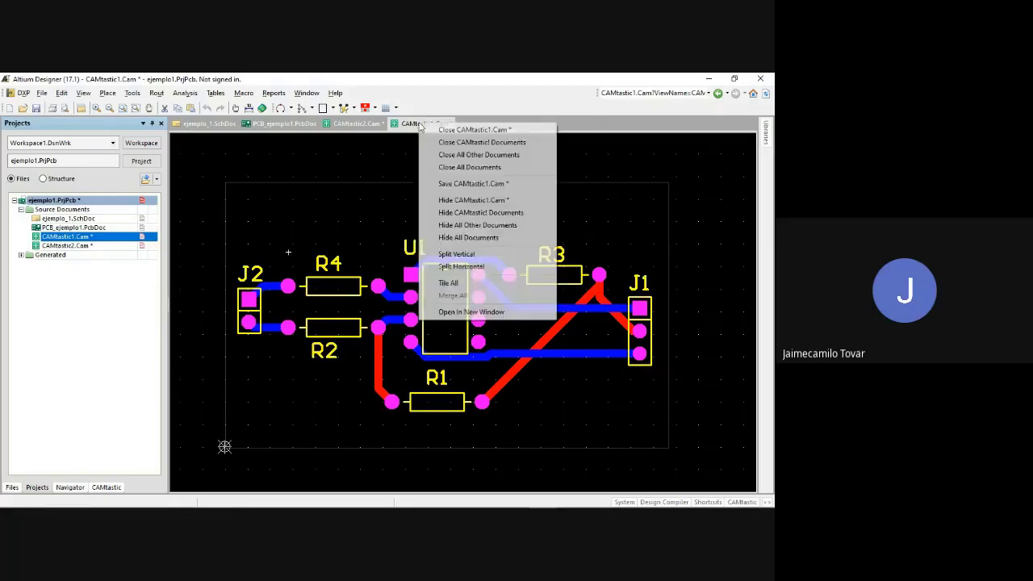
click(460, 129)
click(418, 312)
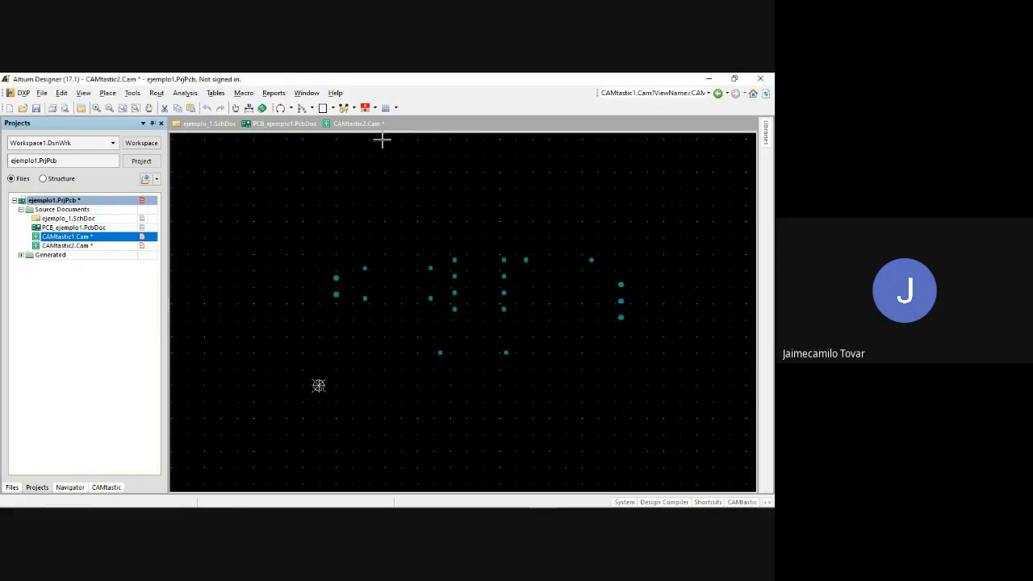
right_click(370, 125)
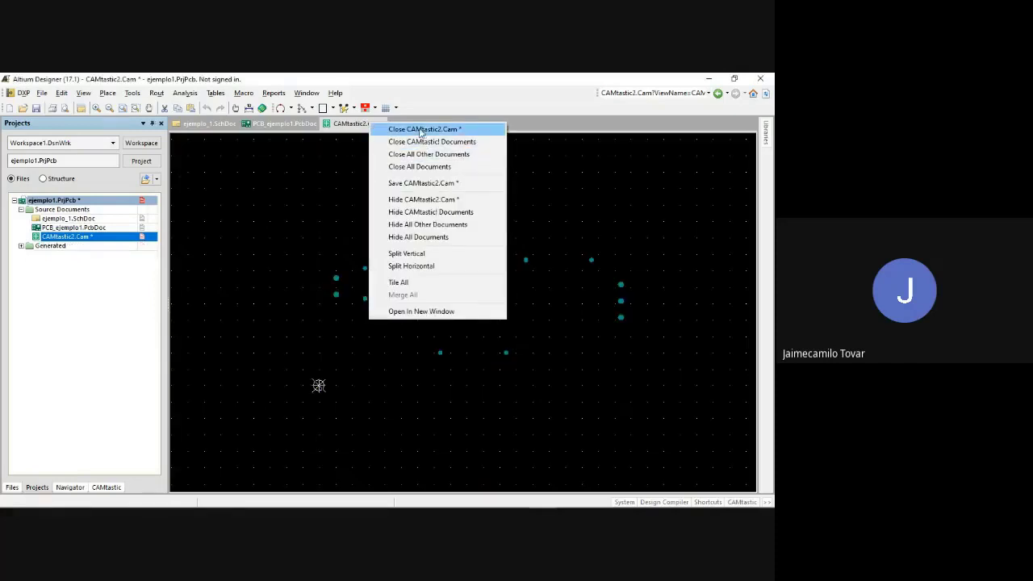
click(404, 129)
click(419, 312)
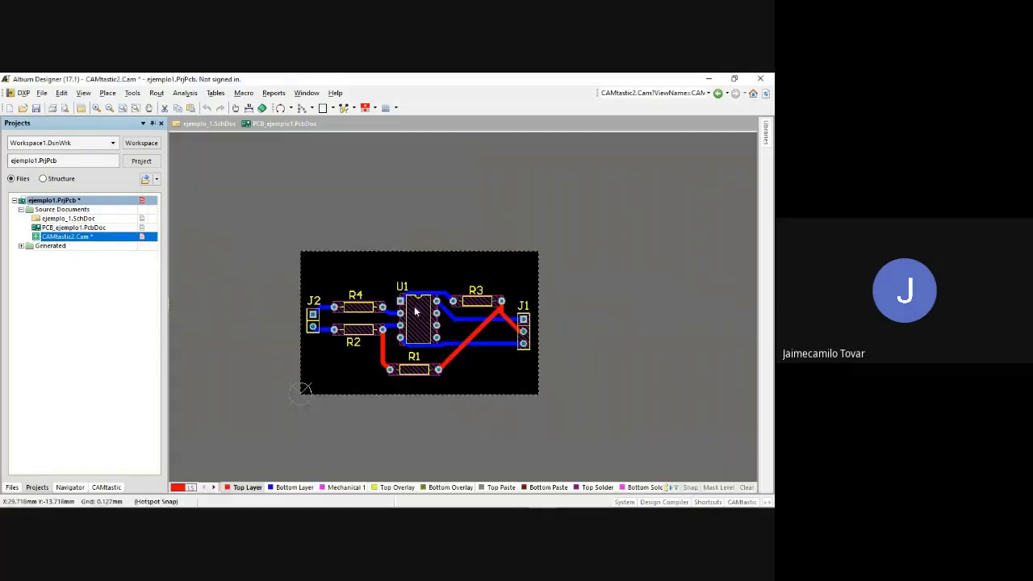
right_drag(276, 273, 226, 265)
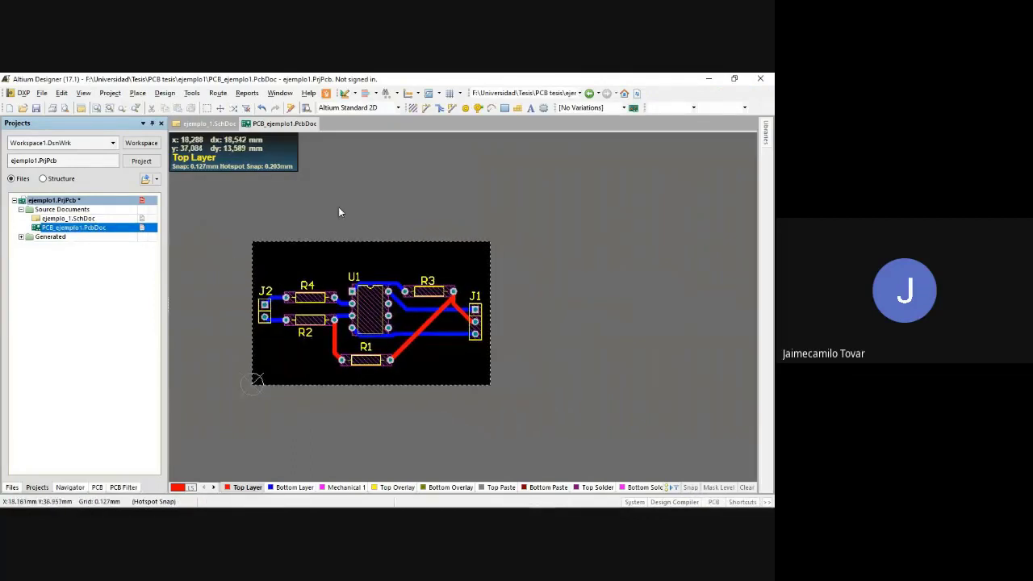
drag(207, 202, 554, 429)
click(614, 322)
Minimise the open windows, switch to File Explorer and open PCB1_tesis_2.0.PcbDoc from the PCB_pot_2.0 folder
click(711, 78)
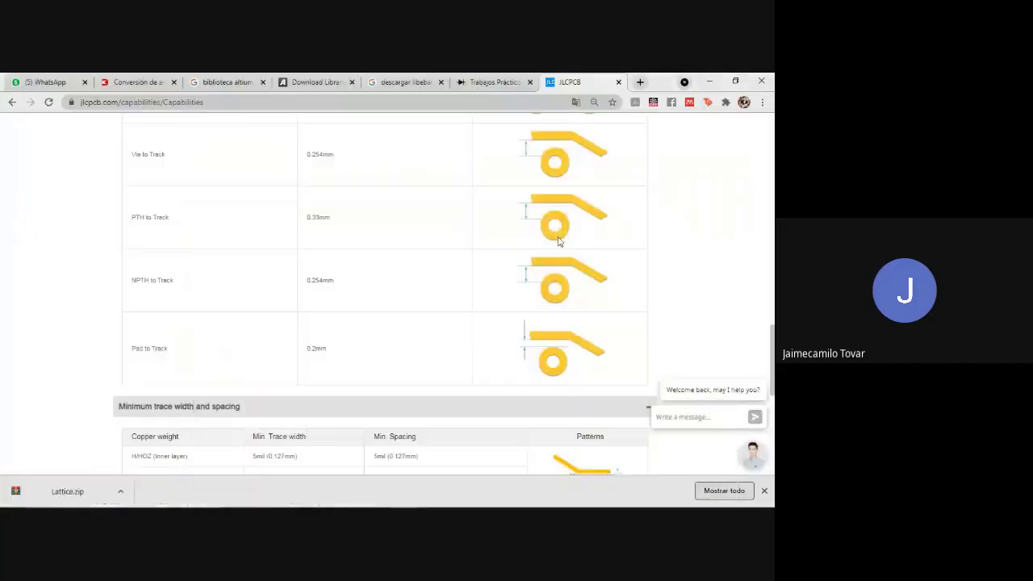
click(714, 78)
click(715, 78)
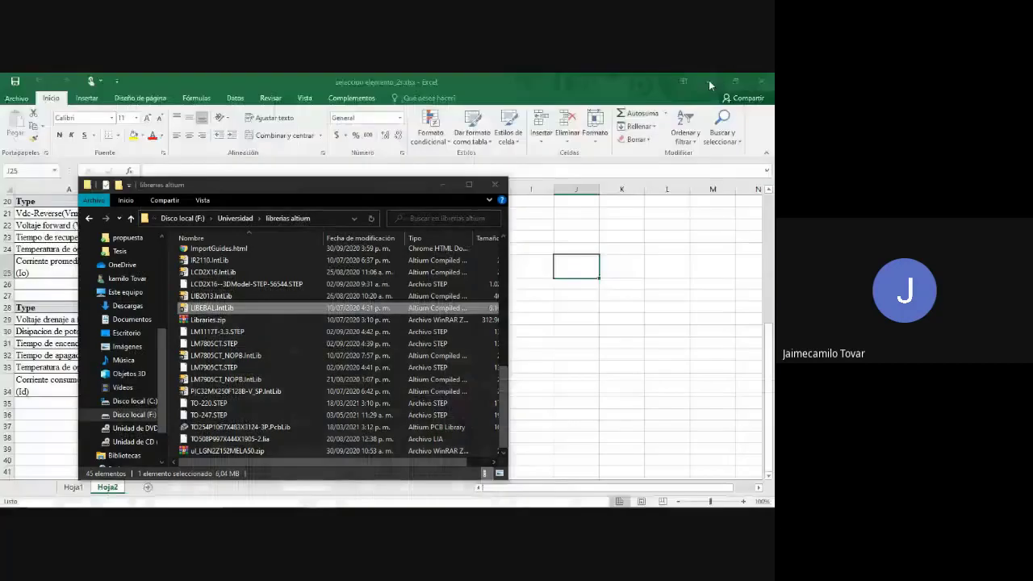
click(710, 80)
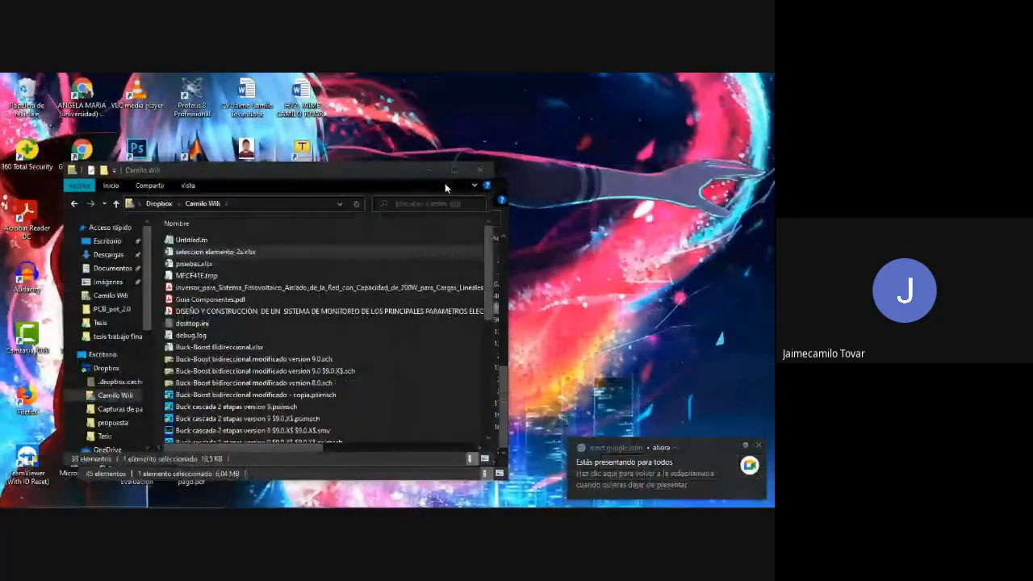
key(super+e)
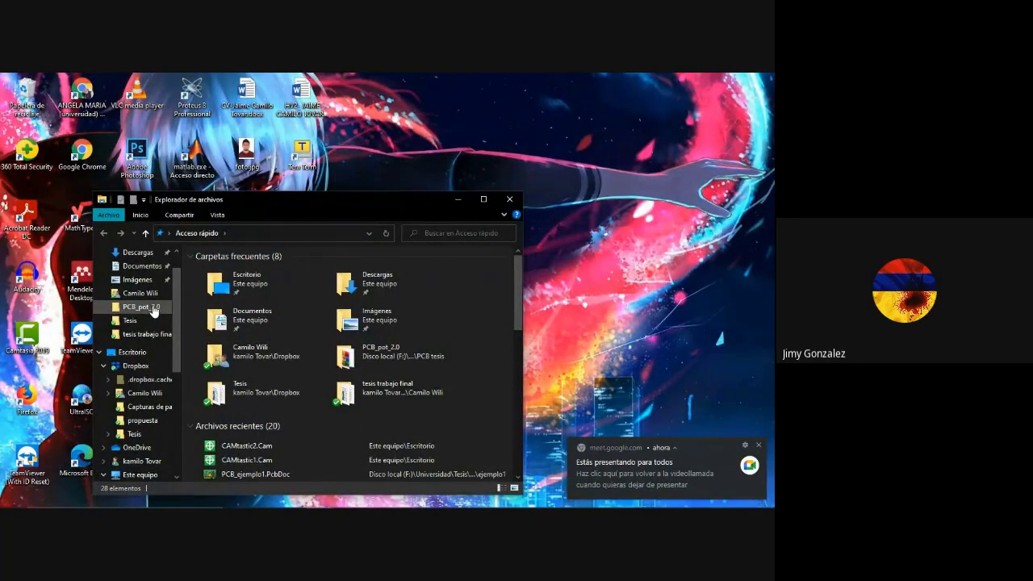
click(151, 312)
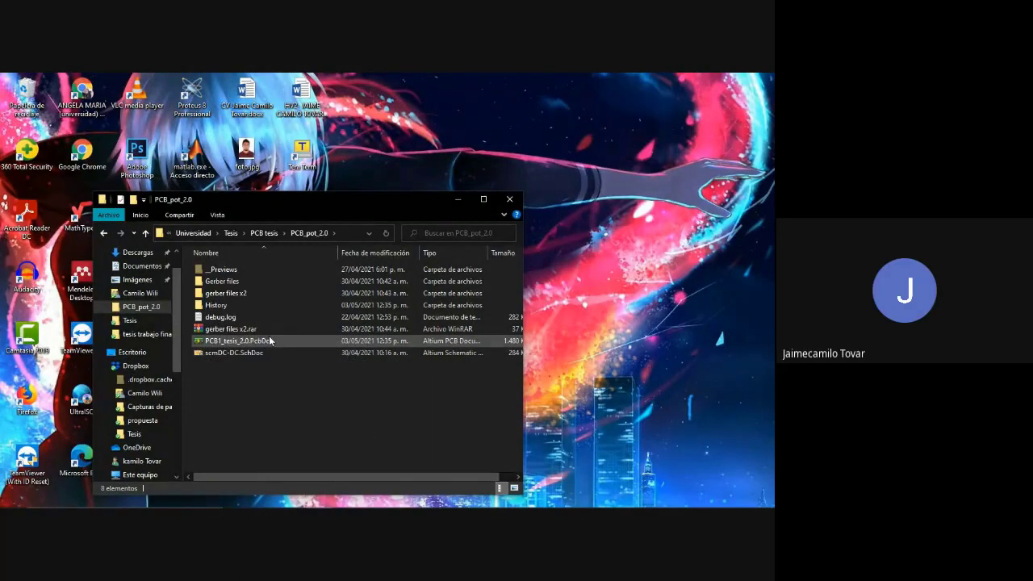
click(265, 342)
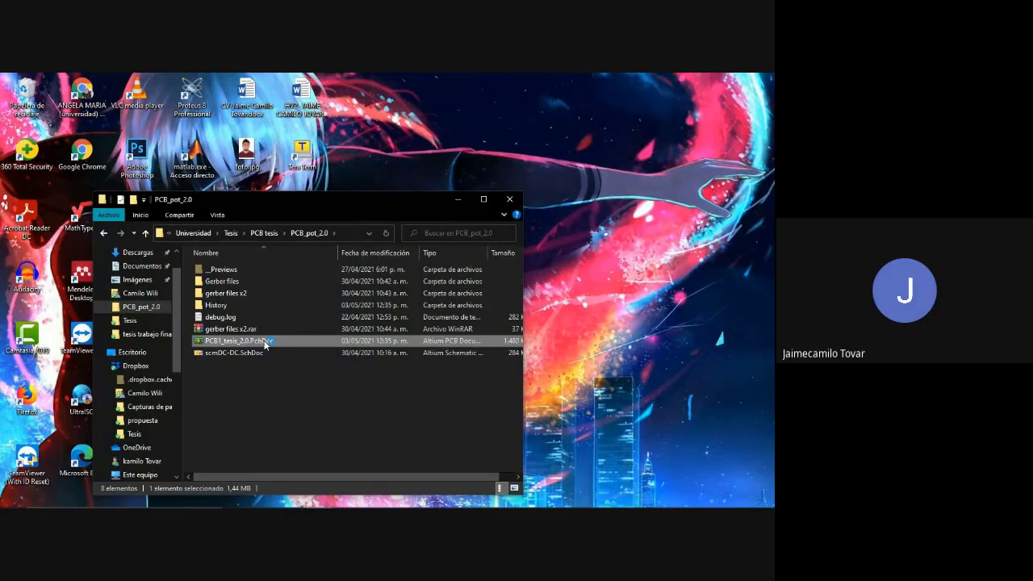
double_click(264, 342)
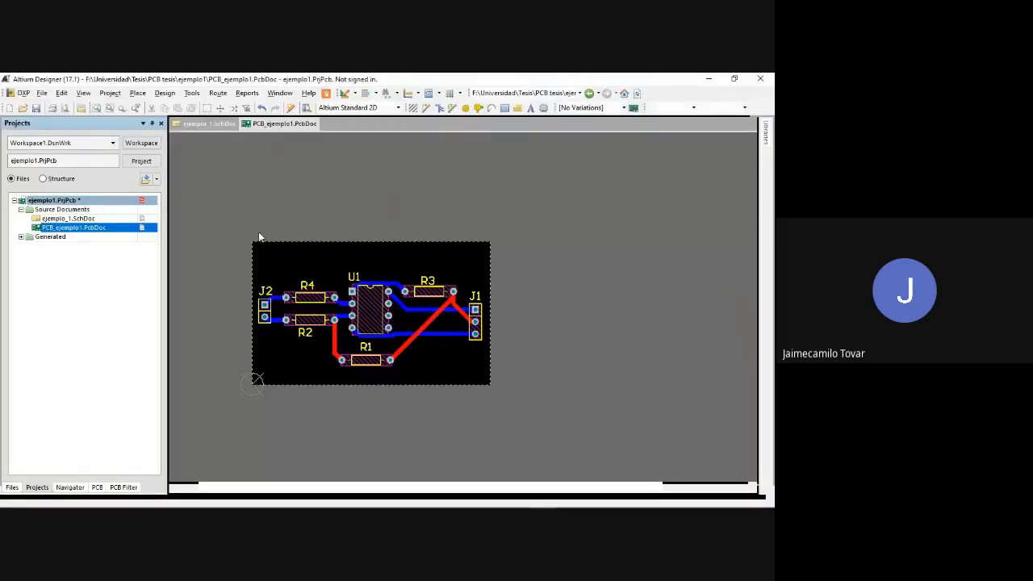
Open the schematic scmDC-DC.SchDoc from the PCB_pot_2.0 folder in Altium Designer for a closer look
key(alt+Tab)
click(226, 354)
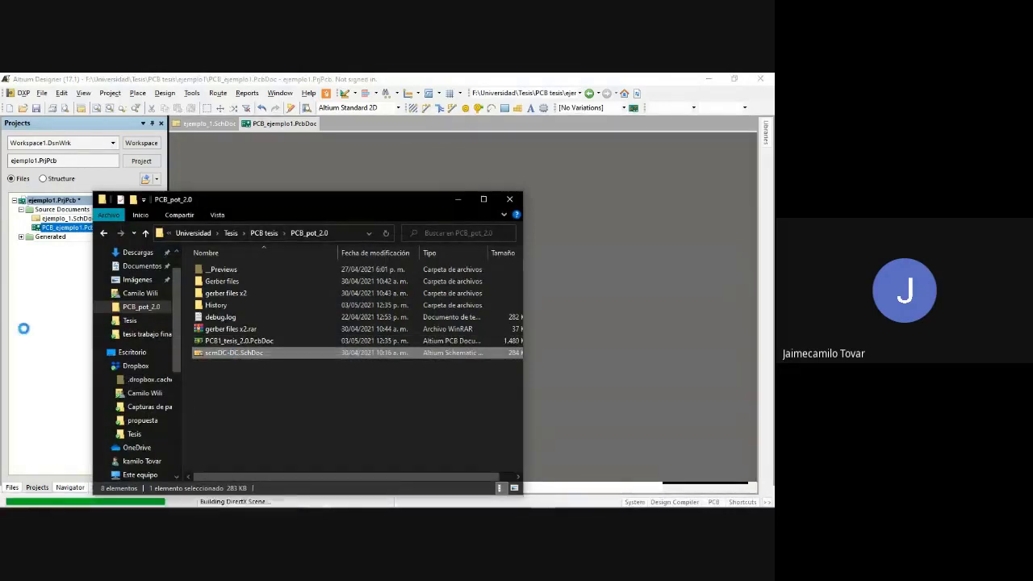
click(53, 319)
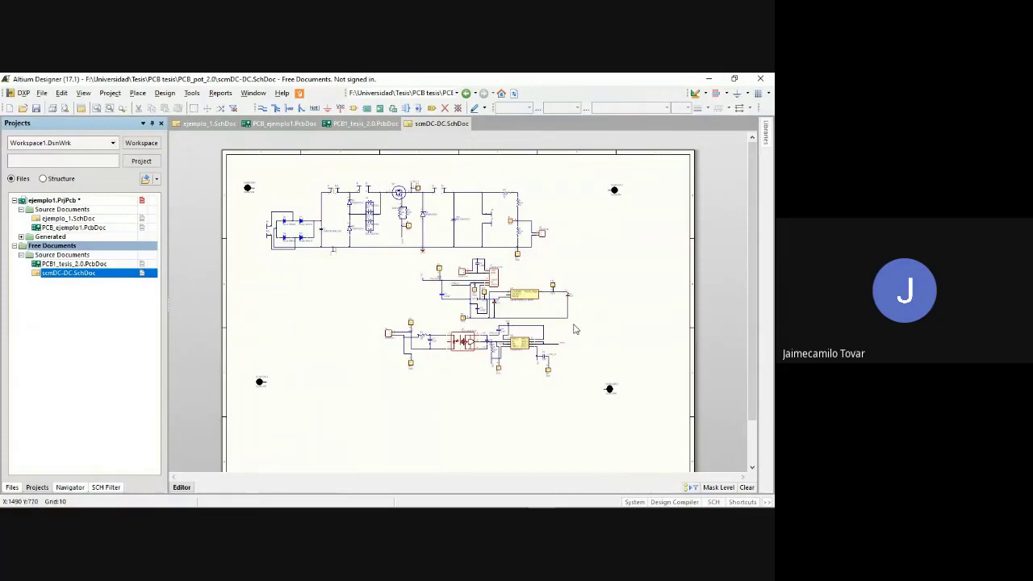
ctrl+scroll(397, 229, up, 4)
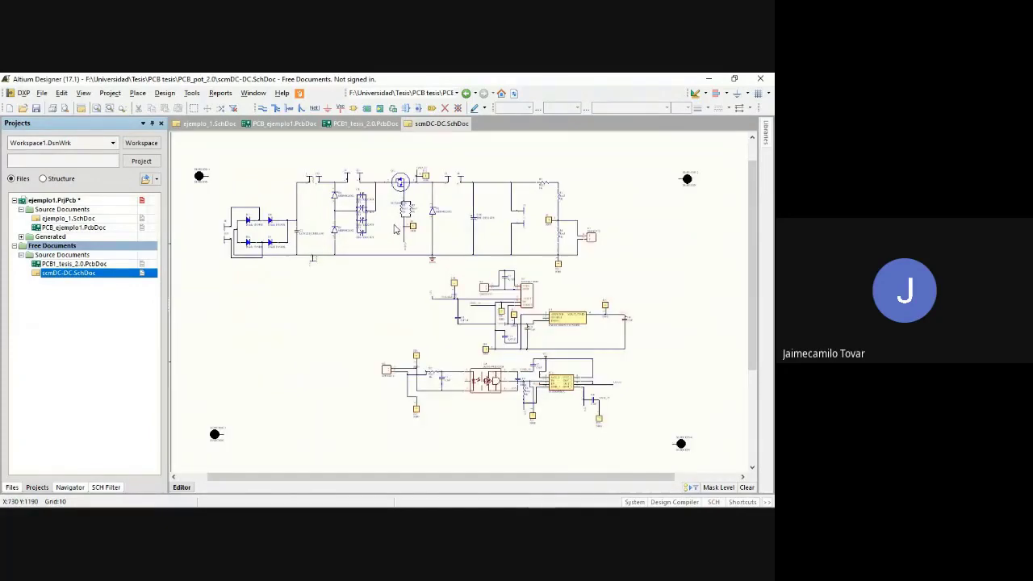
Examine the power stage, the supply section and the gate-driver section of the scmDC-DC.SchDoc schematic
ctrl+scroll(358, 278, up, 3)
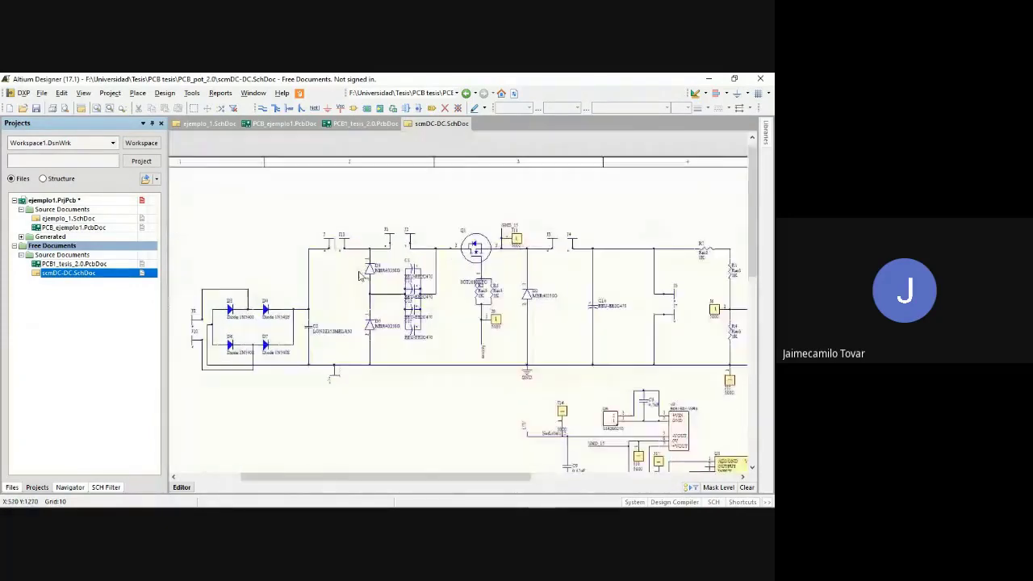
right_drag(316, 257, 419, 262)
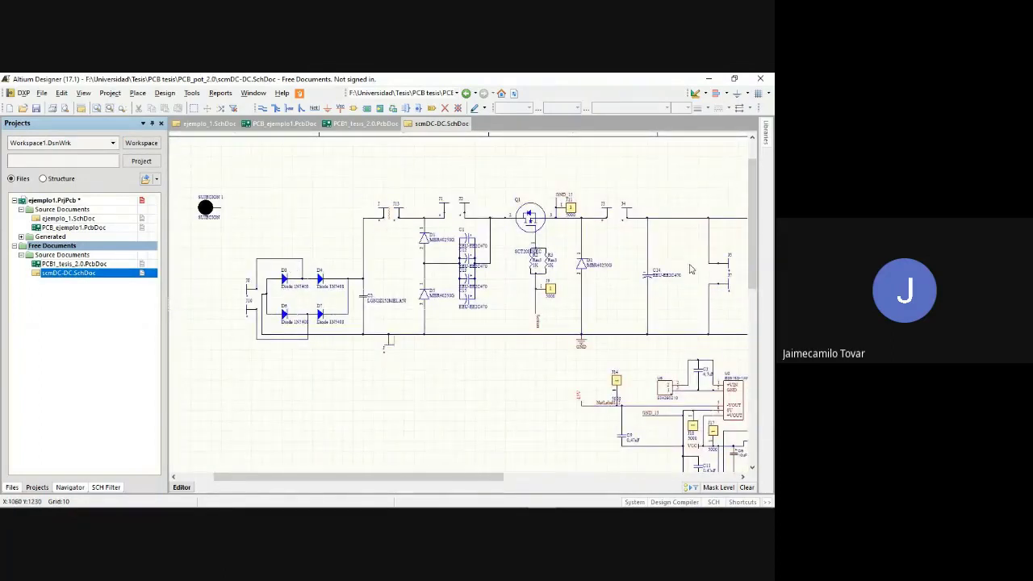
shift+scroll(387, 233, right, 2)
scroll(387, 233, up, 1)
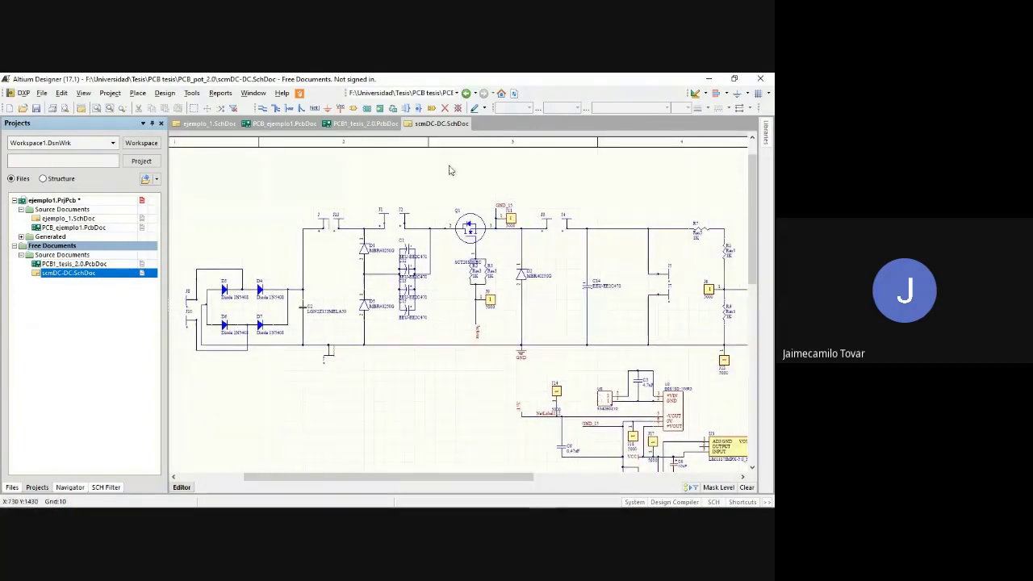
shift+scroll(664, 260, right, 3)
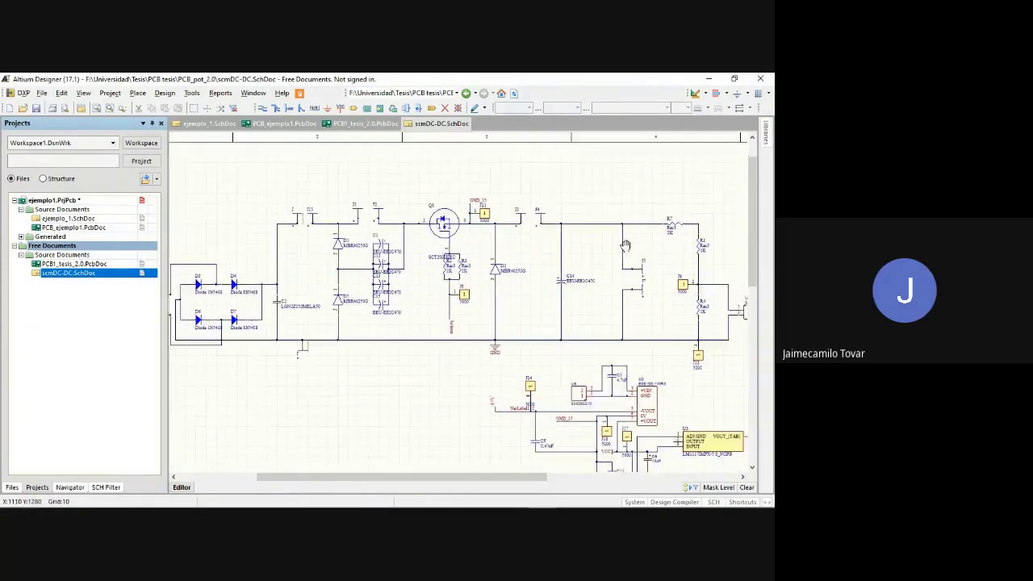
scroll(664, 259, down, 5)
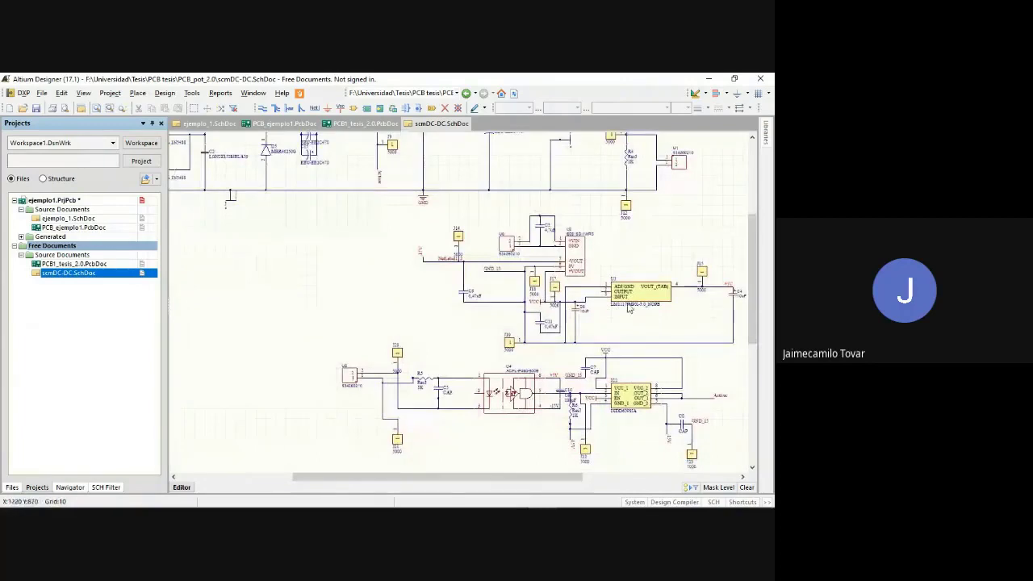
scroll(442, 349, down, 2)
scroll(442, 349, up, 3)
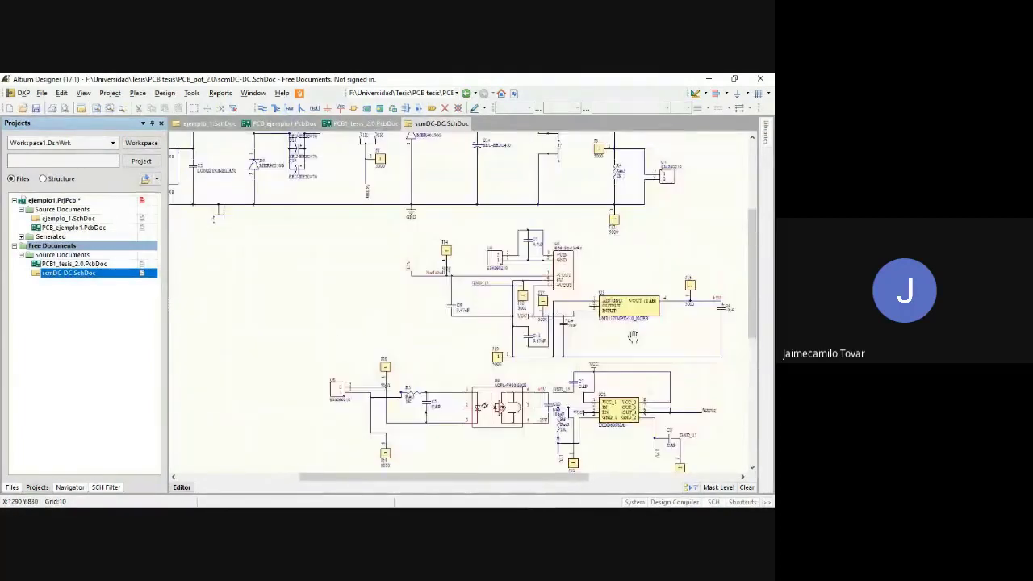
shift+scroll(441, 349, right, 1)
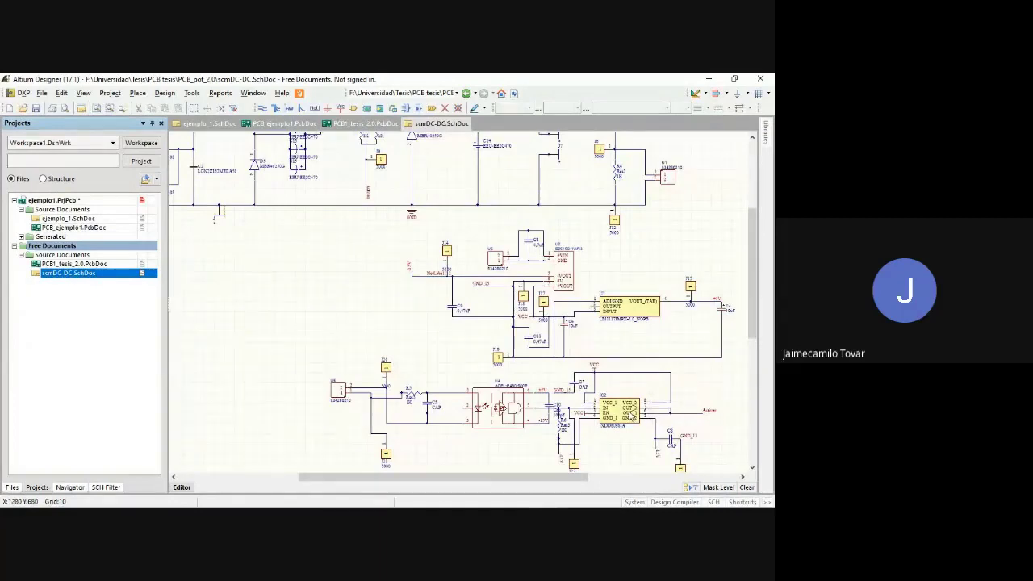
Inspect the properties of the IXDD609SIA driver, close them unchanged, and examine the regulator and ACPL-P480-500E optocoupler circuits up close
double_click(632, 415)
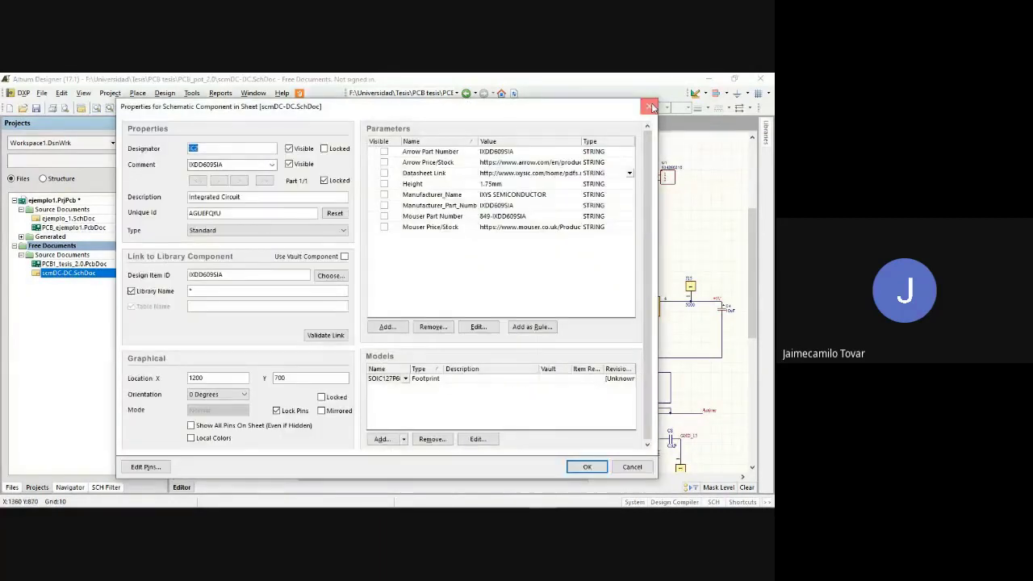
click(650, 107)
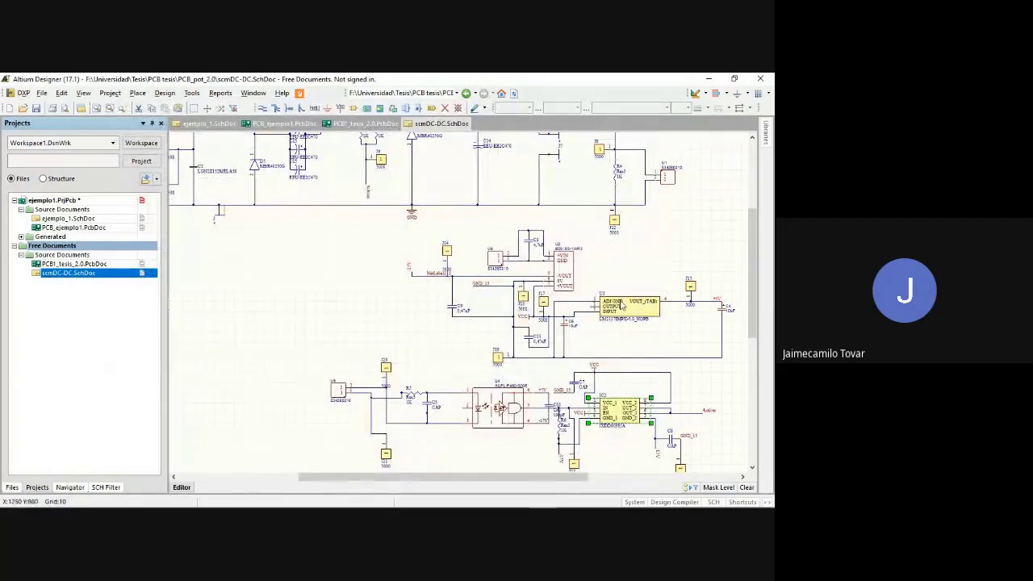
ctrl+scroll(533, 335, down, 4)
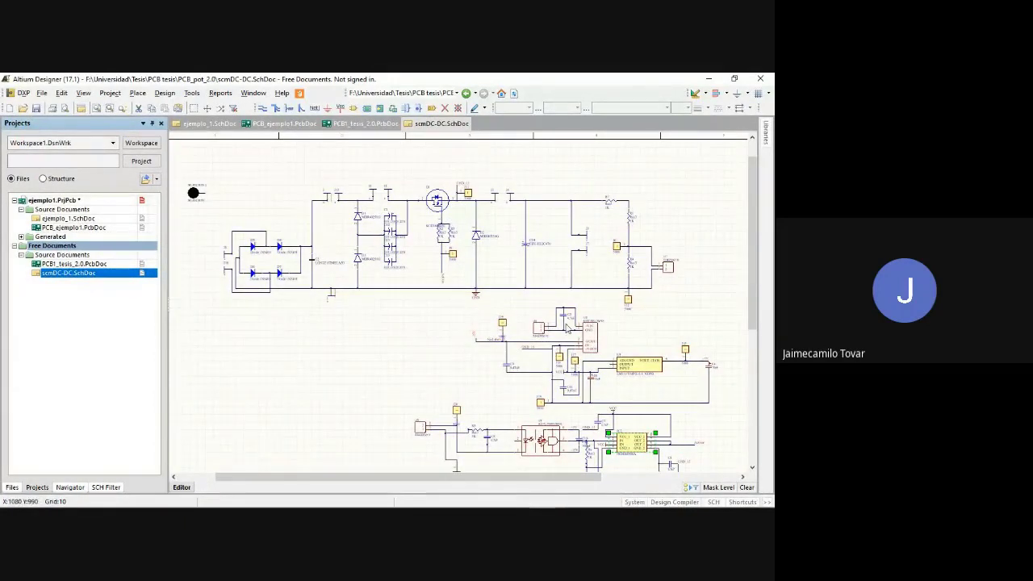
ctrl+scroll(609, 349, up, 6)
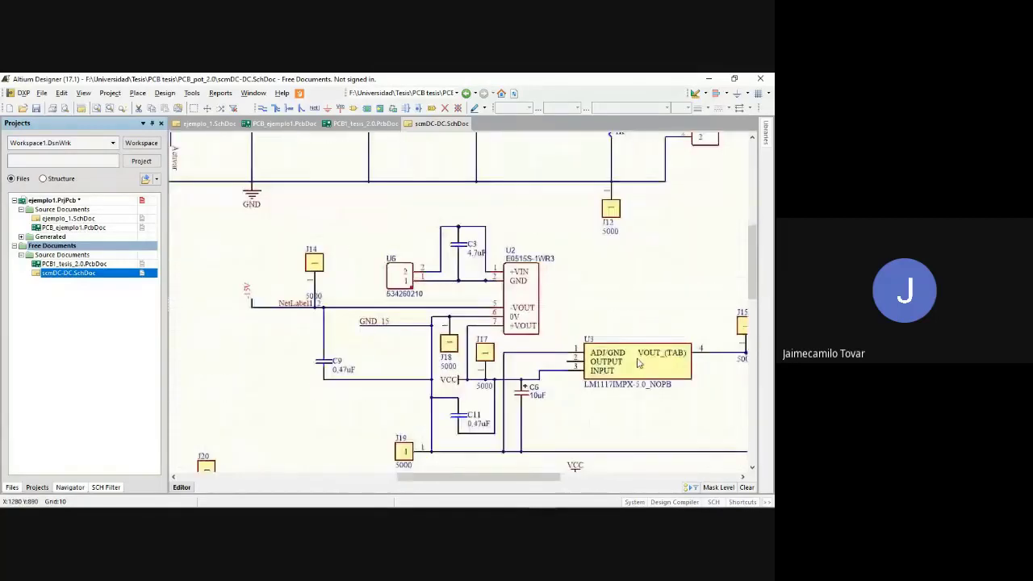
scroll(569, 267, down, 5)
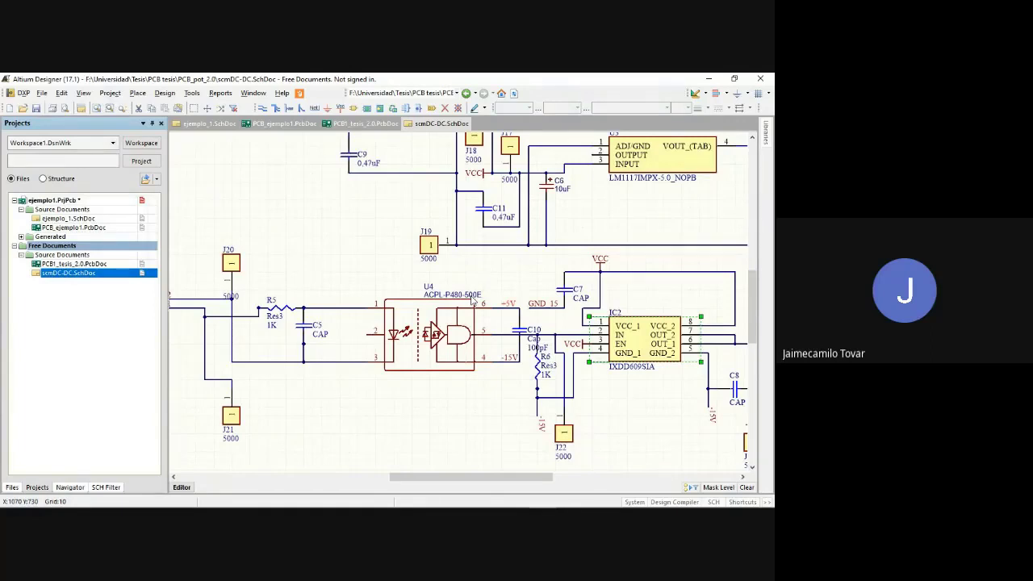
mouse_move(766, 137)
click(353, 242)
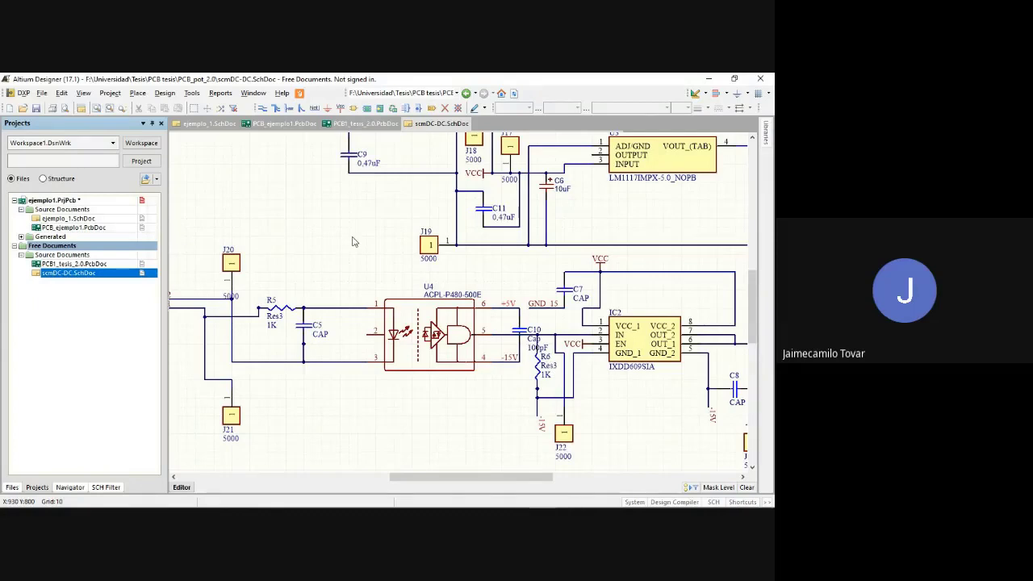
Switch to Chrome and open the SnapEDA login page in a new browser tab
mouse_move(462, 503)
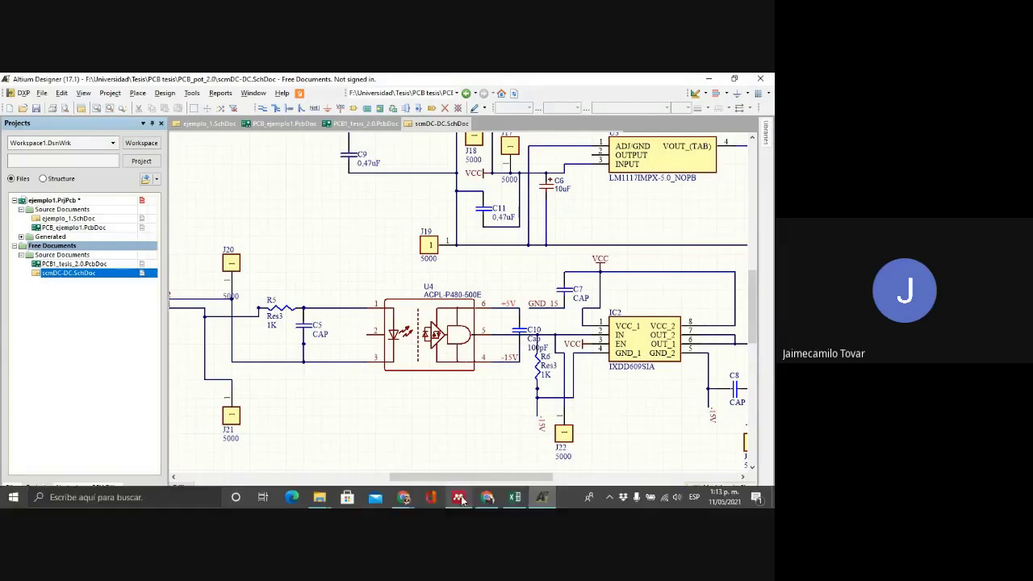
click(404, 498)
click(382, 466)
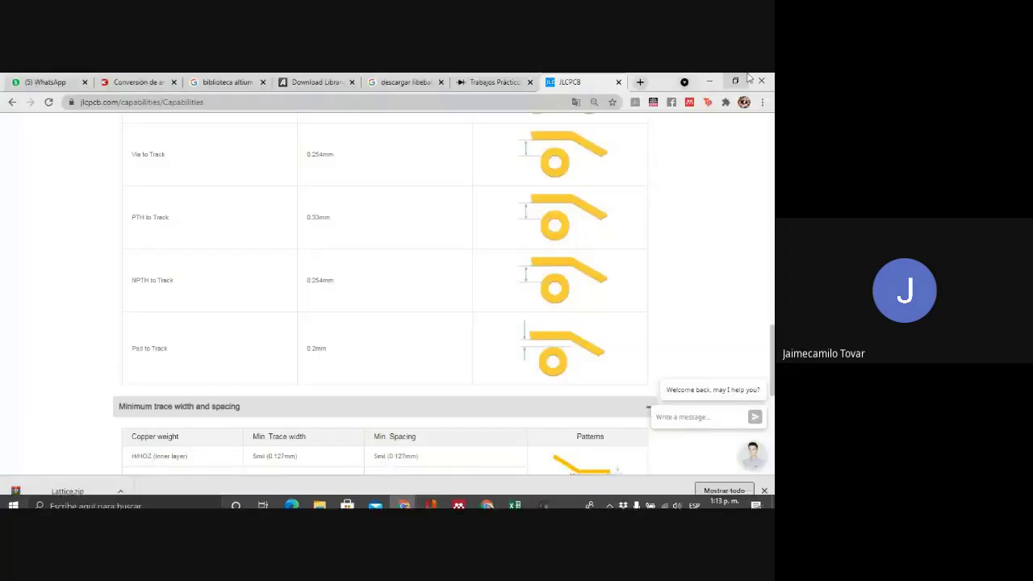
click(638, 84)
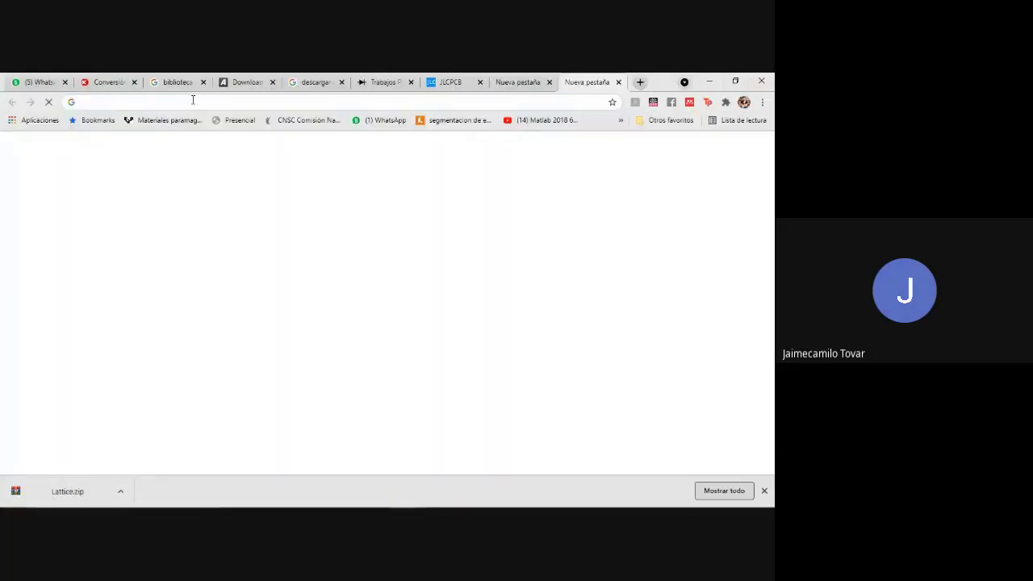
click(193, 100)
text(snap)
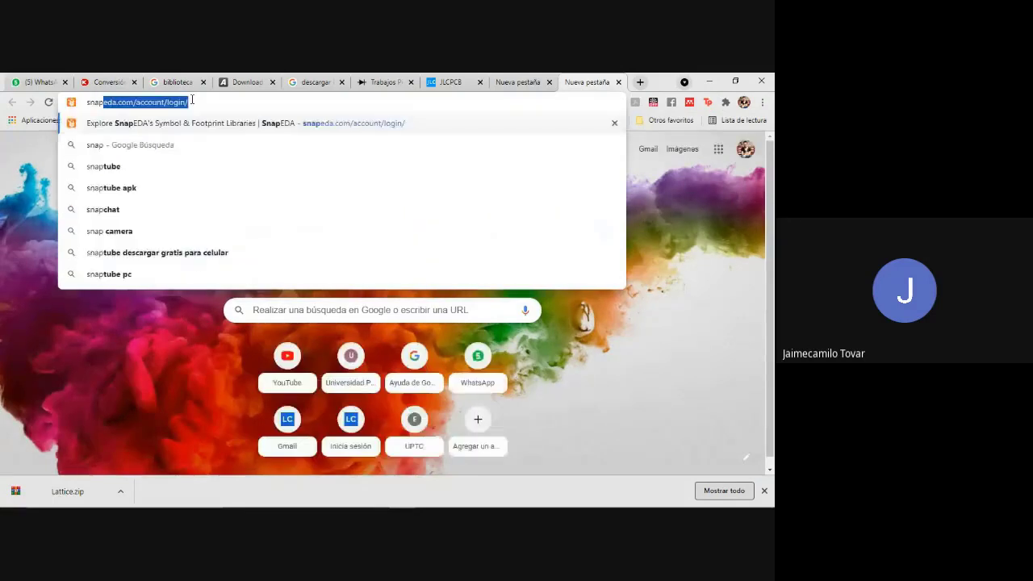
text(eda)
key(Return)
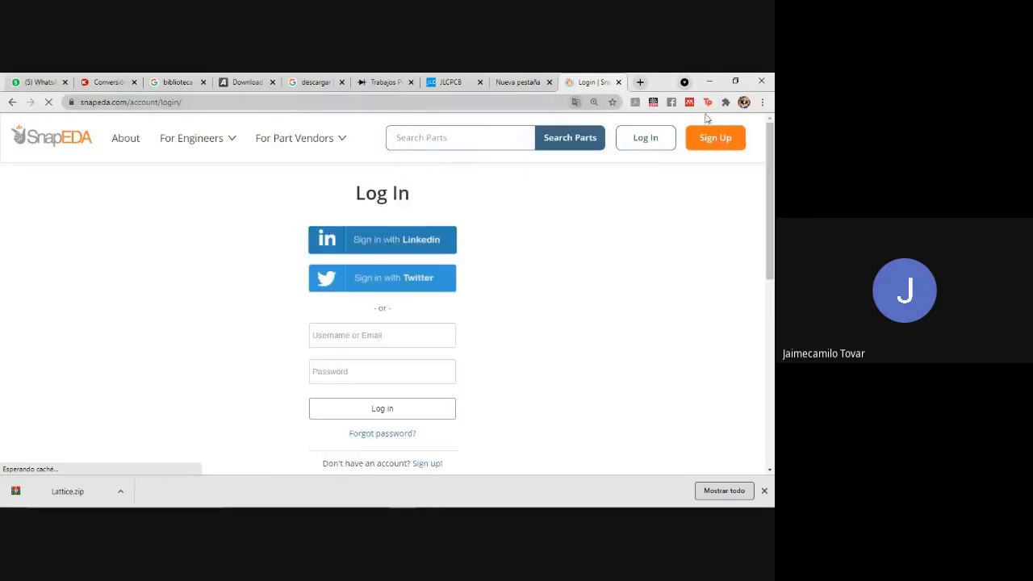
click(662, 138)
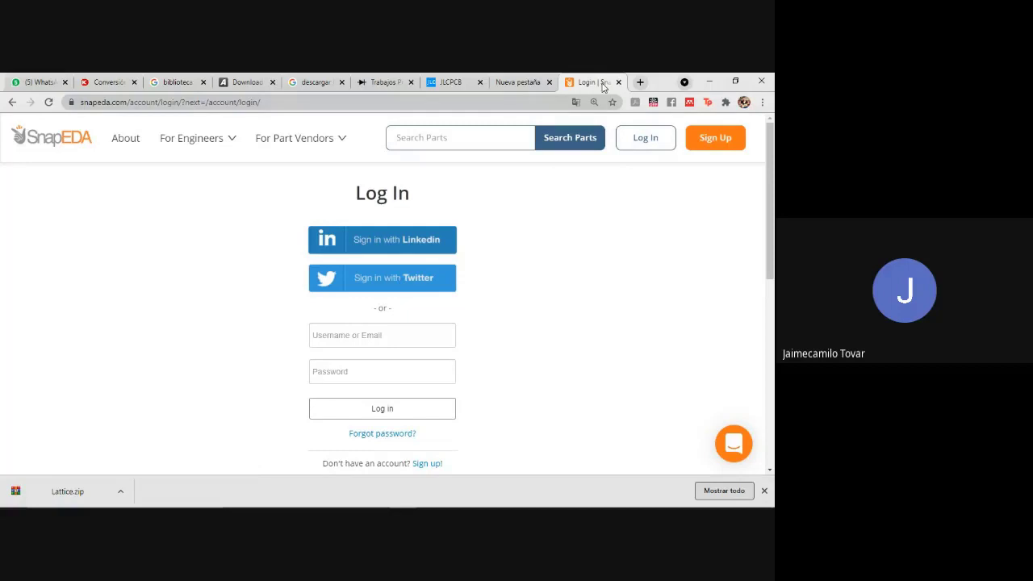
Search the SnapEDA parts library for ir2110 and review the data available for the listed parts
click(446, 136)
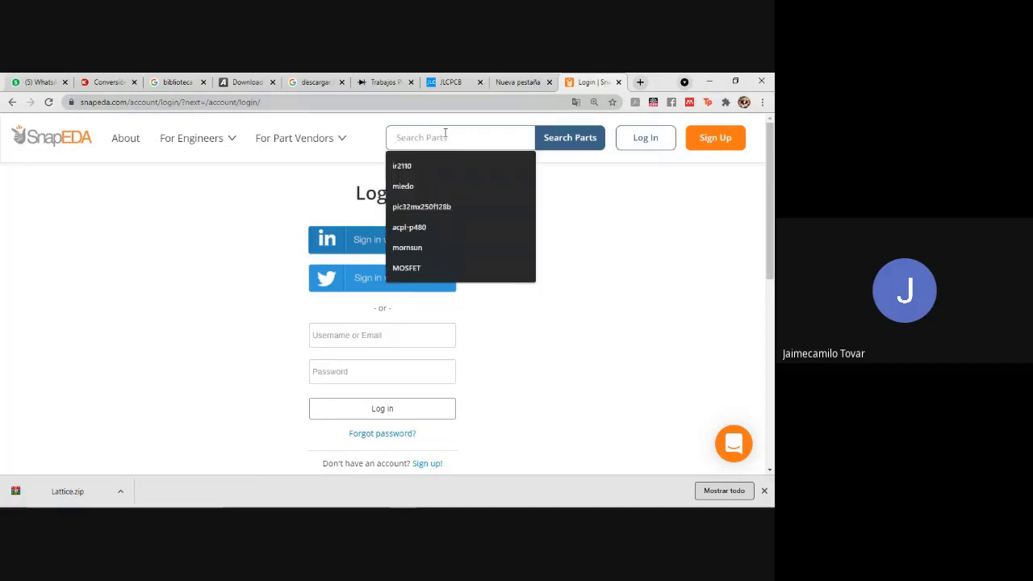
click(434, 166)
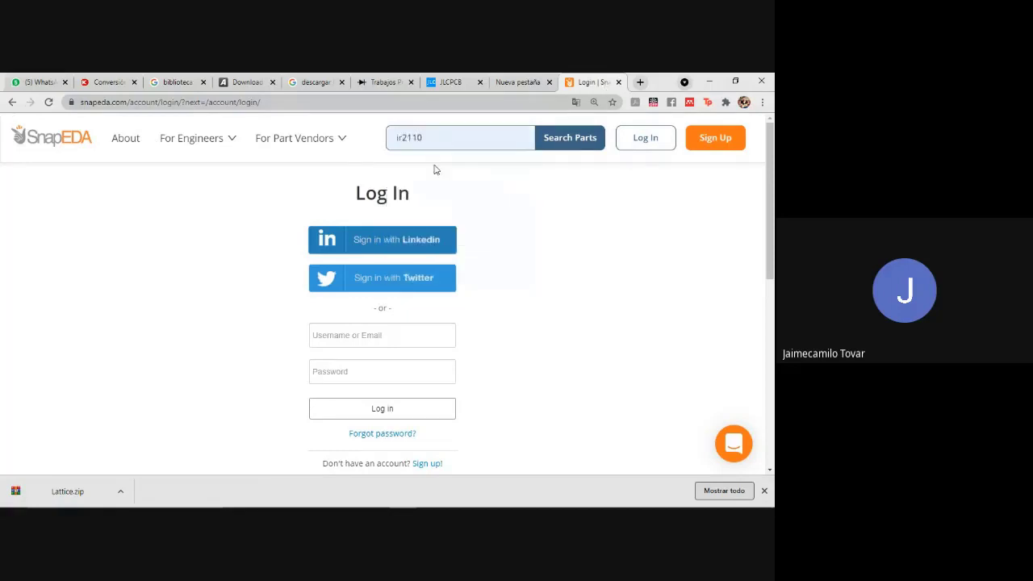
click(565, 139)
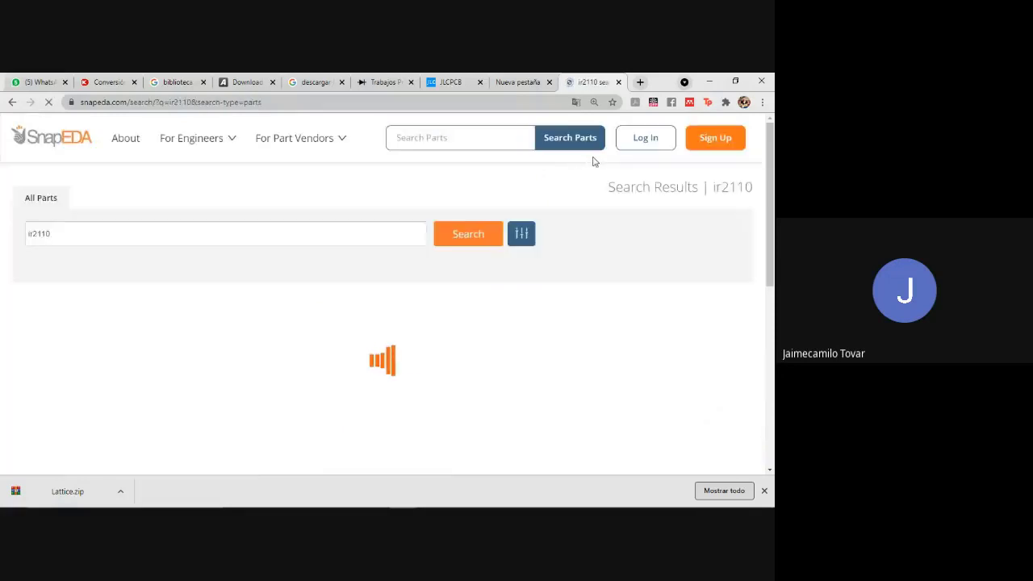
scroll(581, 256, down, 3)
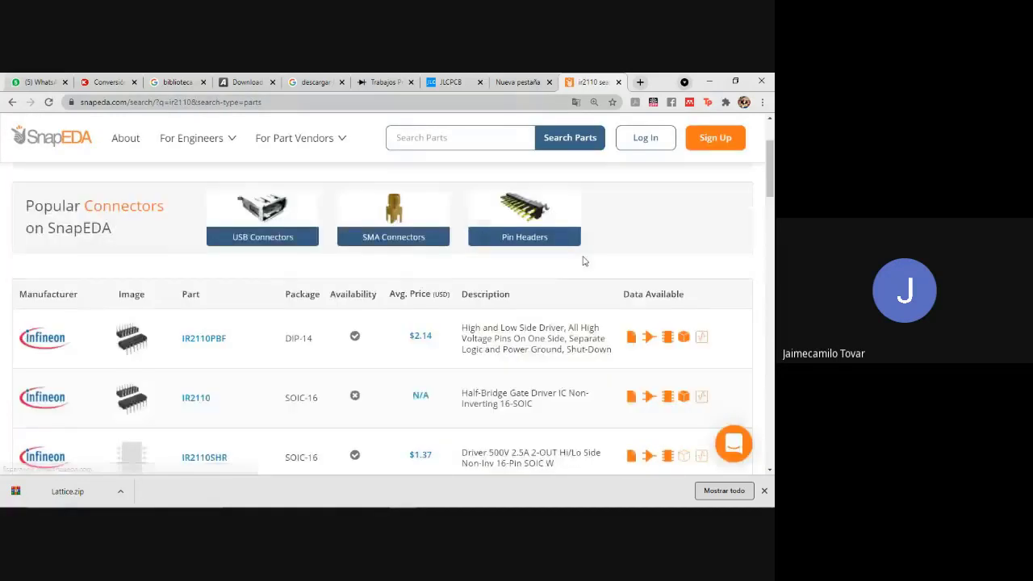
mouse_move(133, 230)
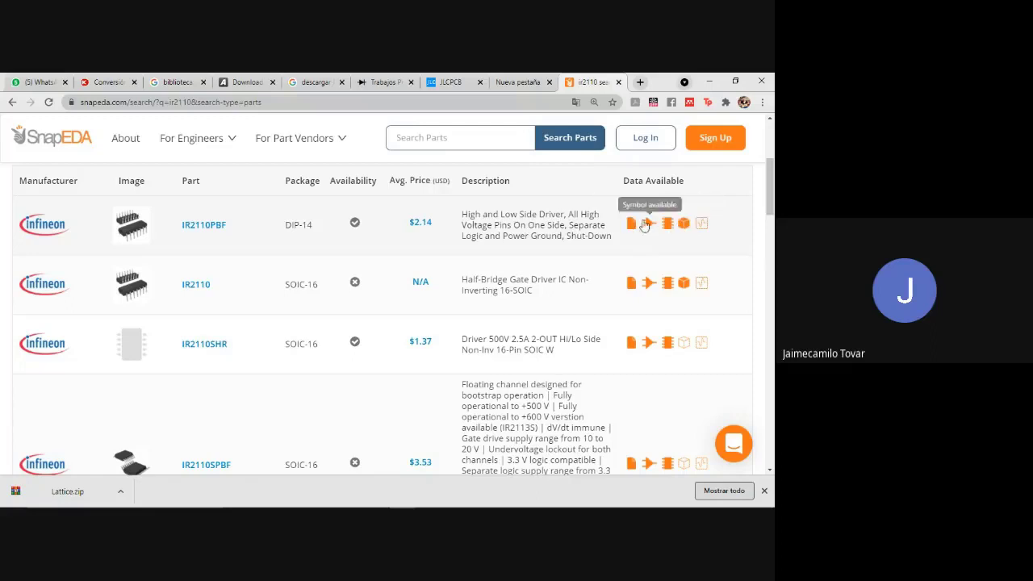
Open the IR2110PBF part from the search results and examine its symbol and footprint
click(212, 231)
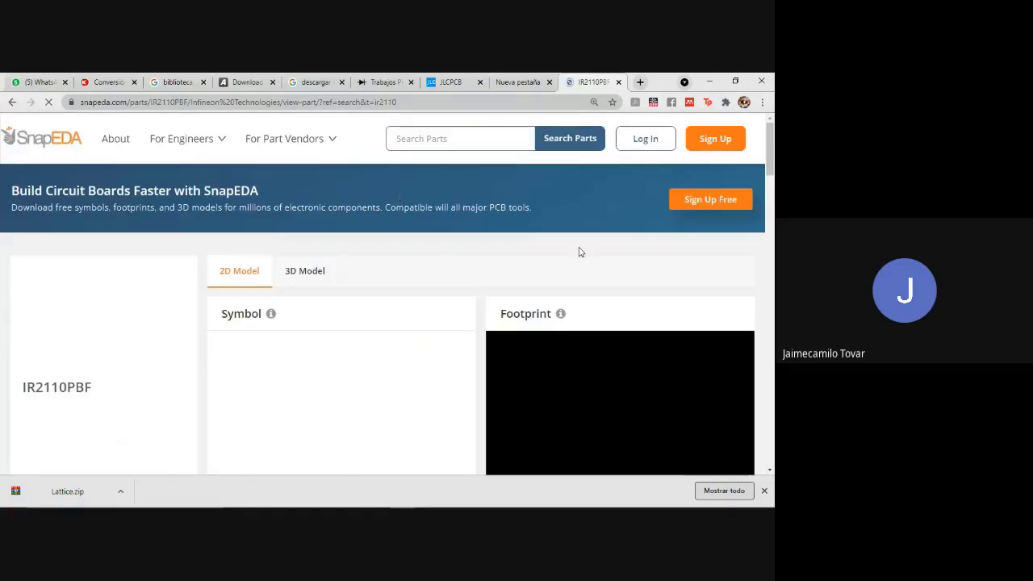
scroll(416, 235, down, 2)
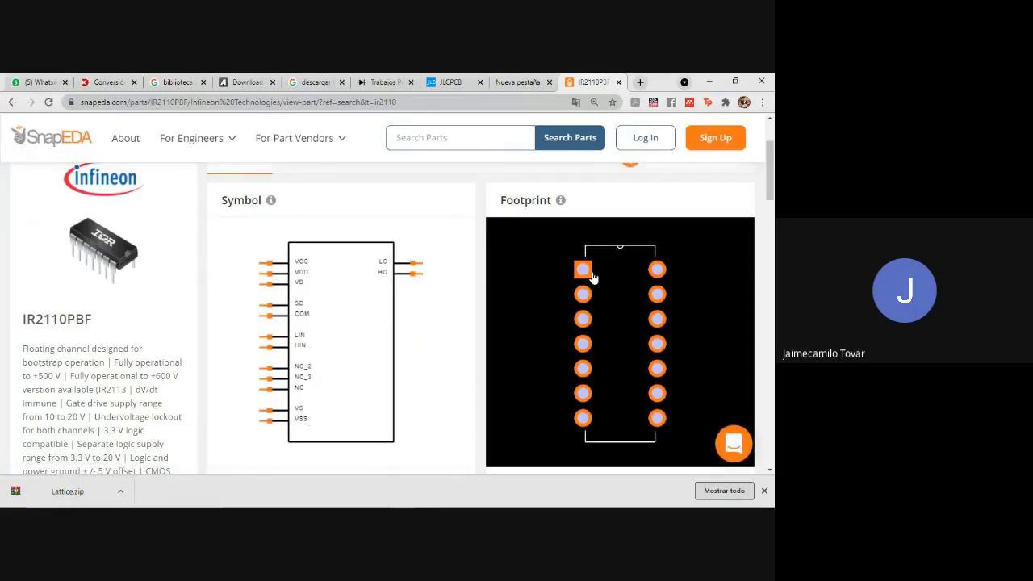
scroll(512, 242, down, 4)
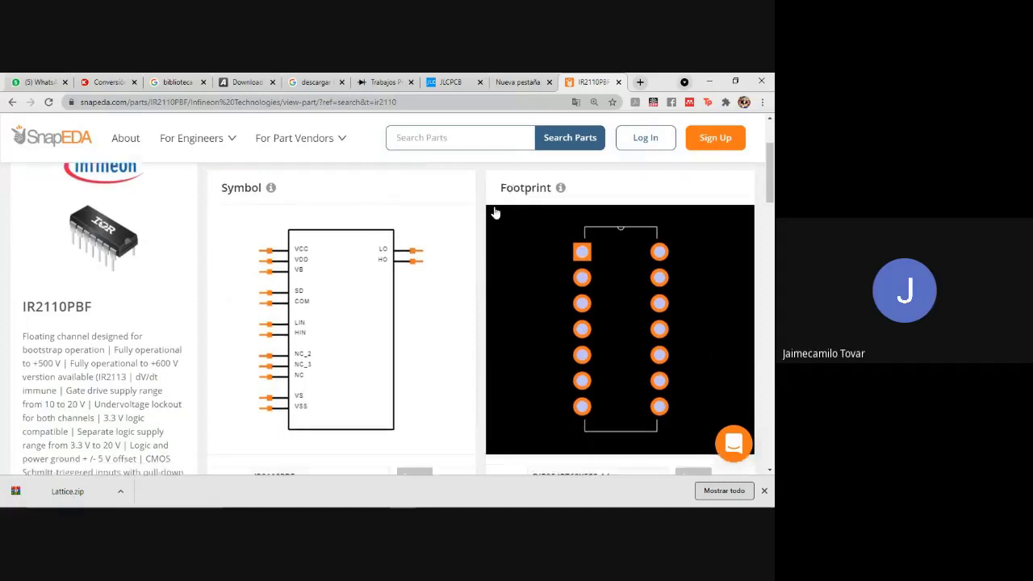
scroll(316, 242, up, 5)
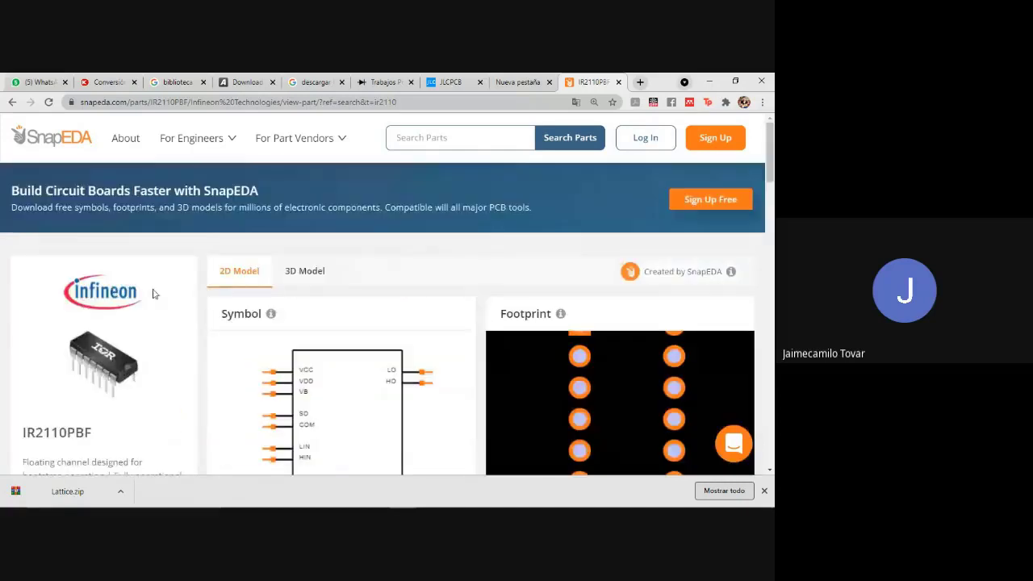
Show the 3D model of the IR2110PBF and look it over
click(306, 271)
scroll(470, 224, down, 2)
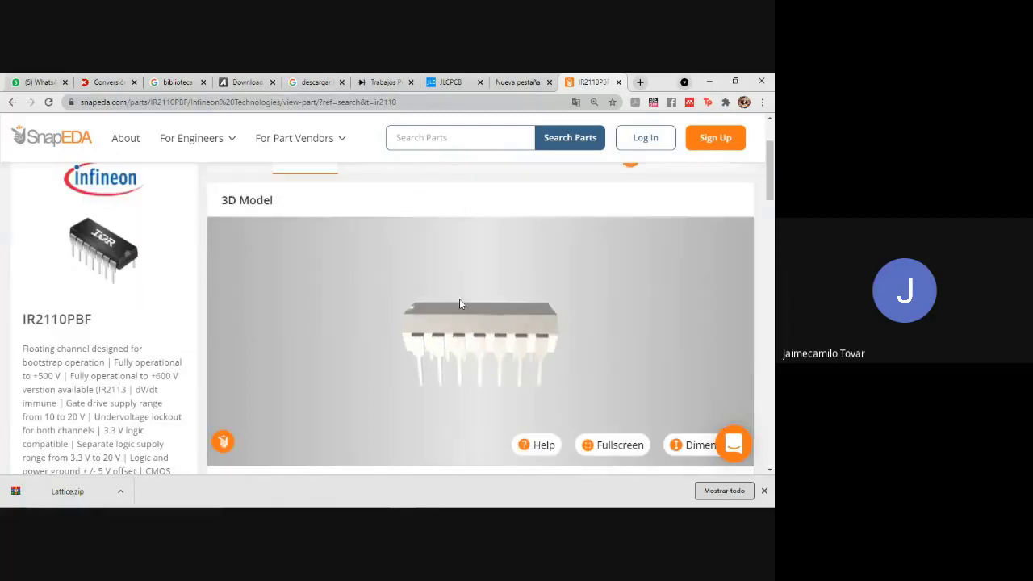
scroll(205, 278, down, 1)
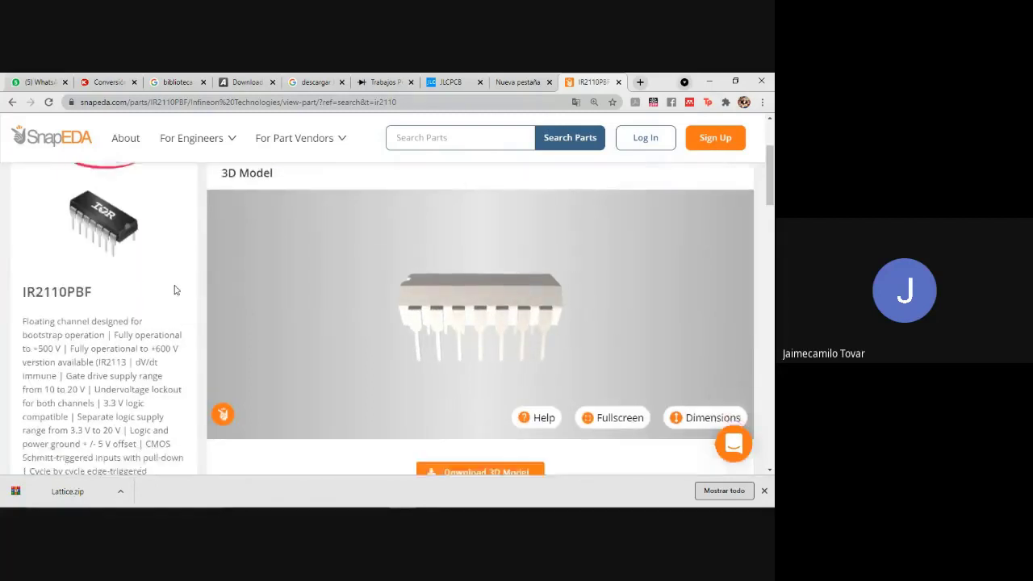
scroll(175, 290, up, 2)
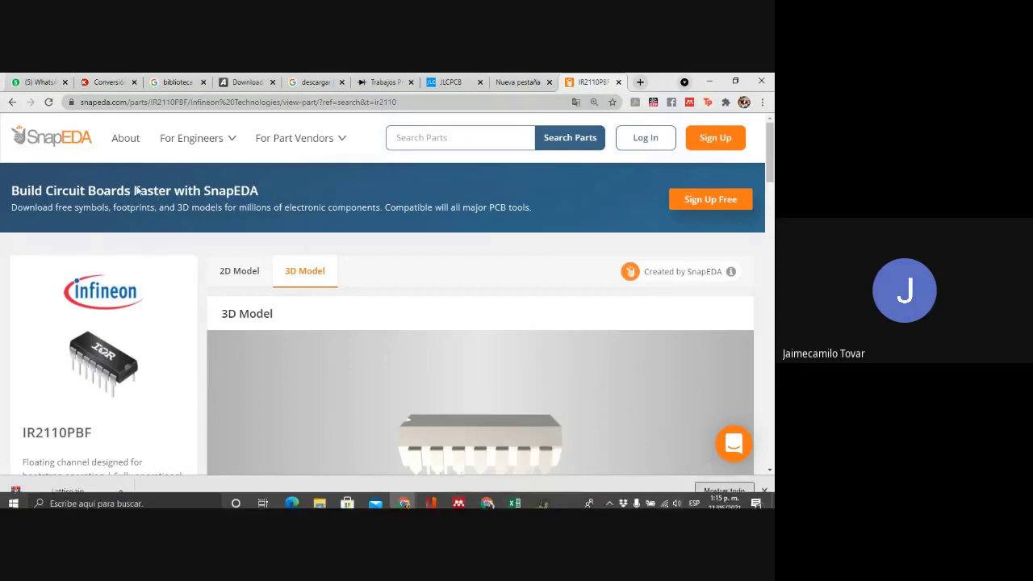
Review the download, verification and related-question sections of the IR2110PBF page, and switch back to Altium Designer
scroll(279, 154, down, 5)
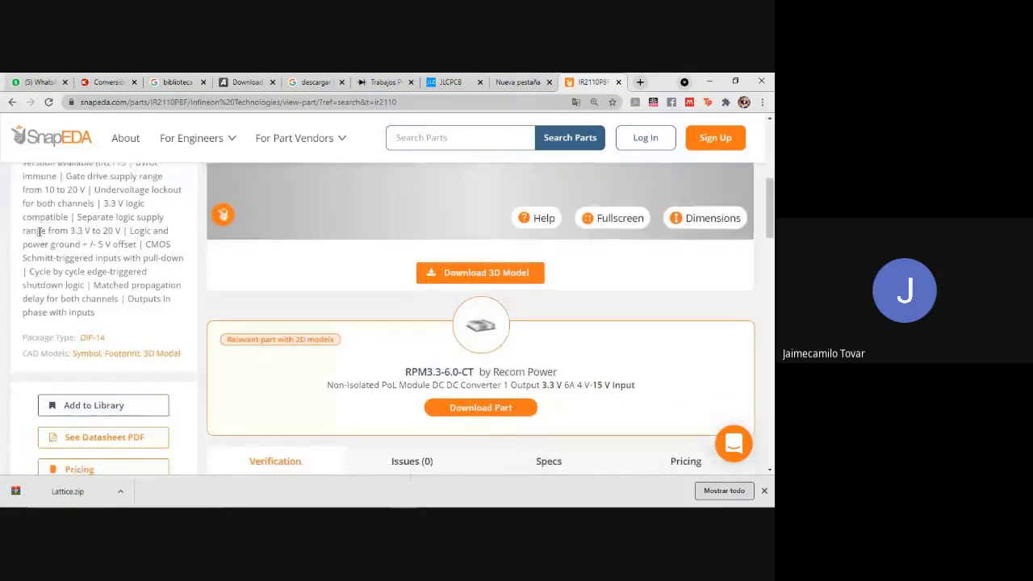
scroll(81, 210, down, 7)
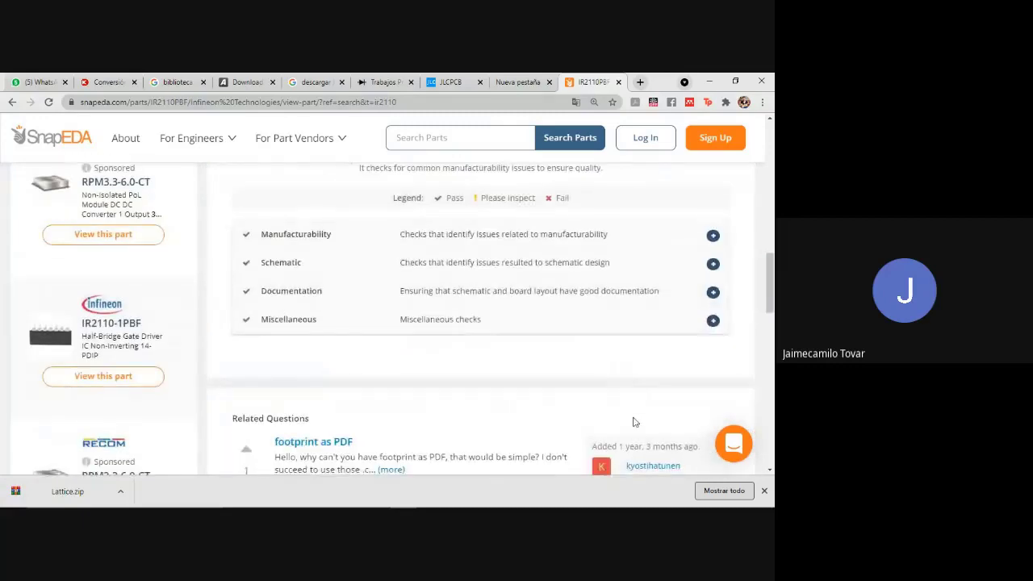
scroll(484, 403, down, 3)
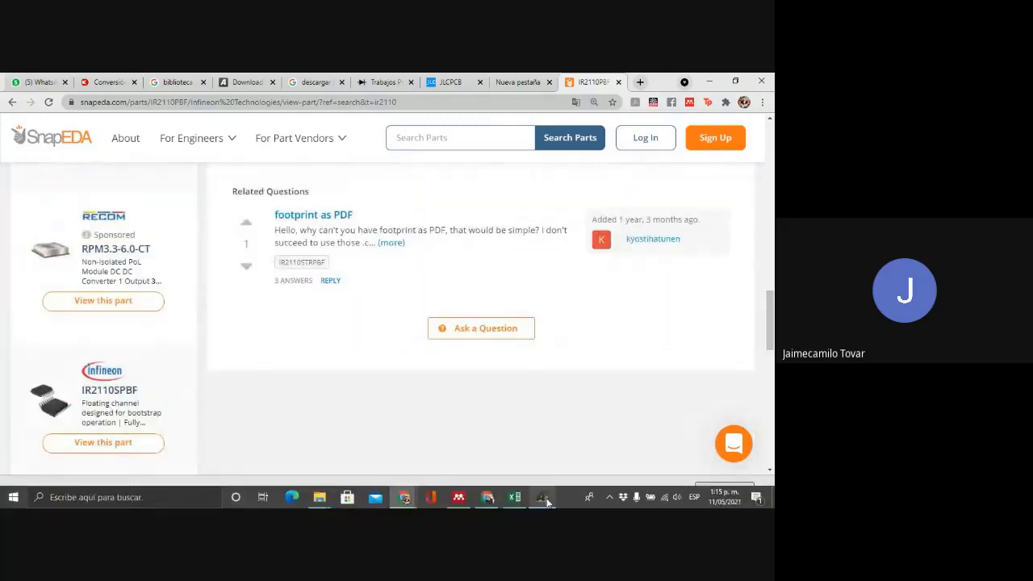
click(545, 499)
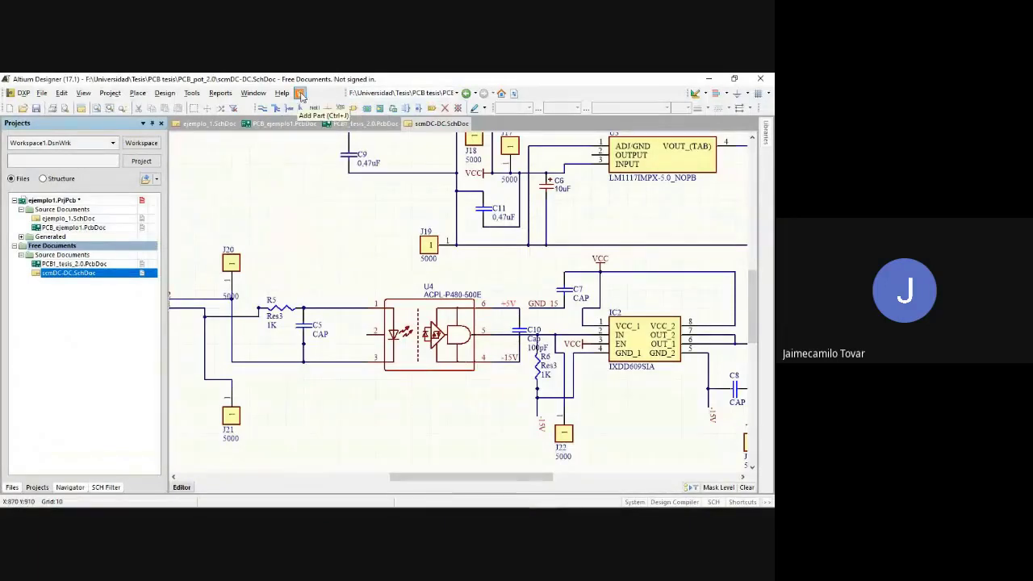
Open the SnapEDA plugin inside Altium Designer and search it for ir2110
click(42, 93)
click(47, 94)
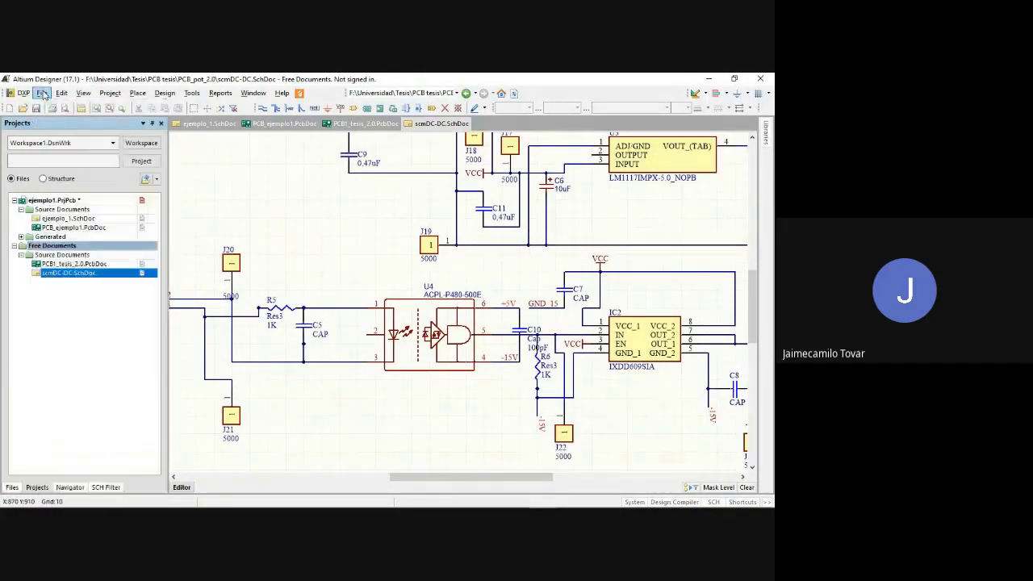
click(47, 94)
click(66, 109)
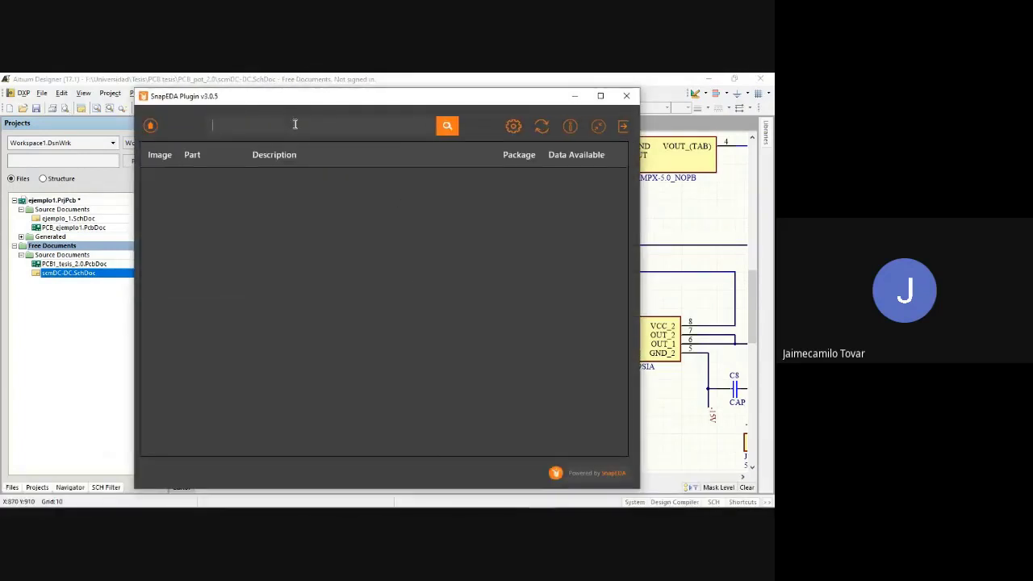
text(ir2110)
click(446, 127)
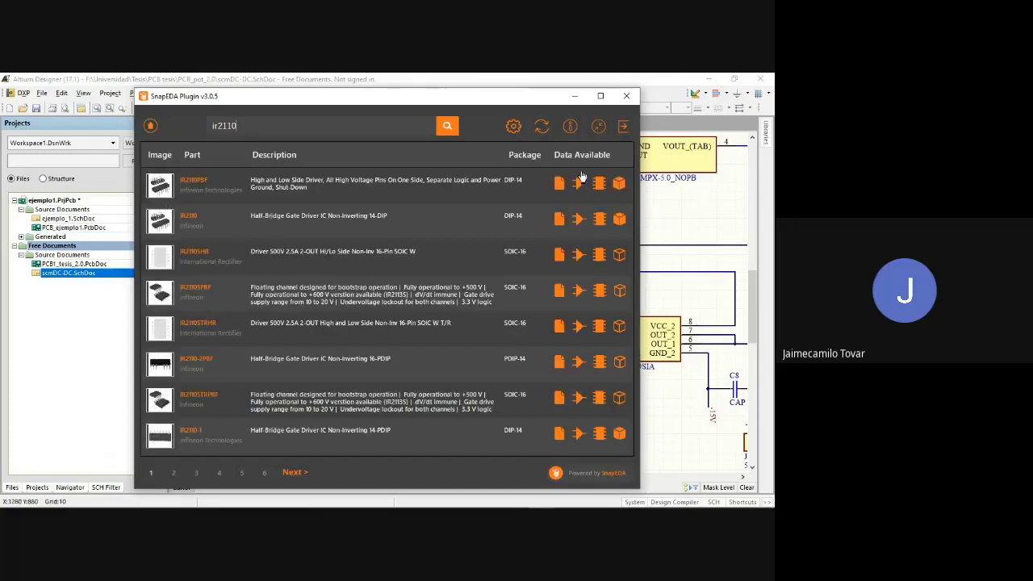
Download the IR2110PBF from the plugin's search results and add it to the library
click(350, 191)
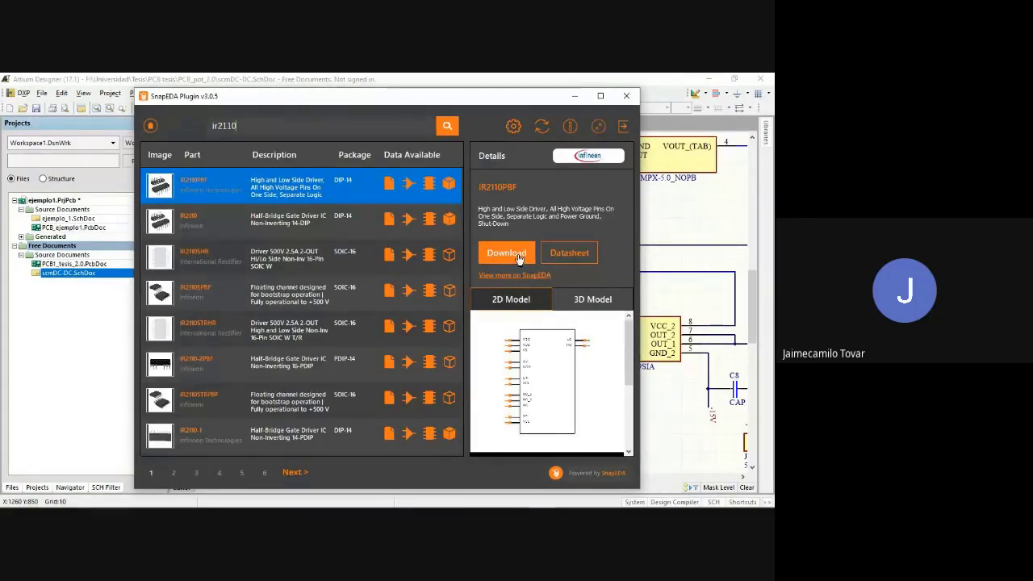
click(521, 259)
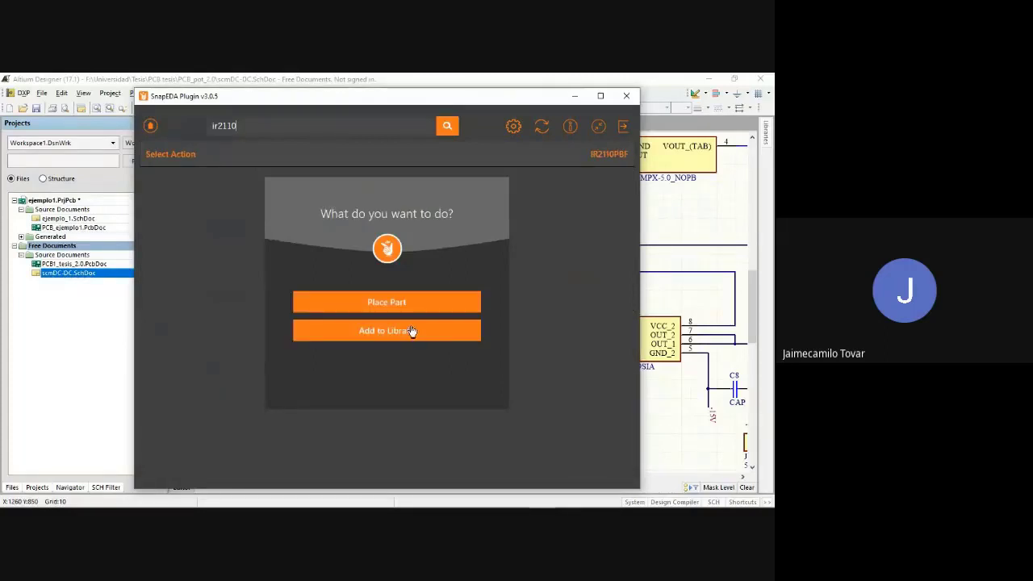
click(412, 331)
click(401, 330)
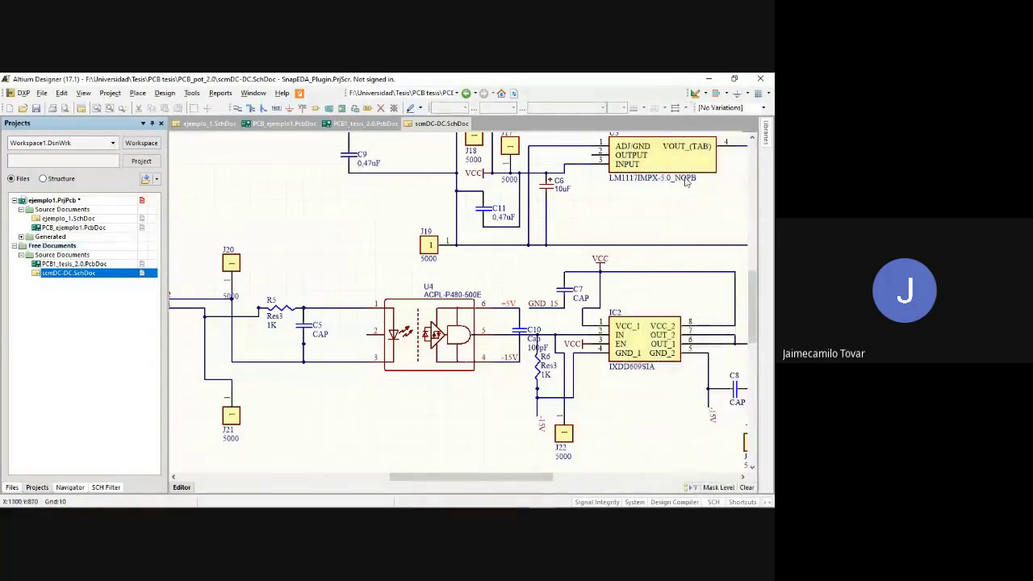
Browse the installed component libraries and make SnapEDA_Library.IntLib the active one
click(768, 141)
click(672, 175)
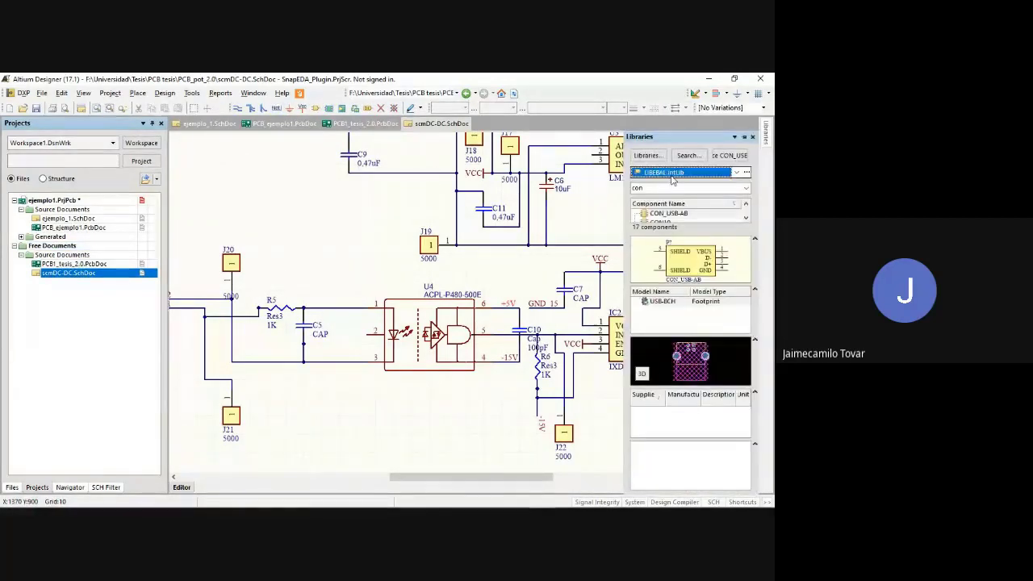
click(736, 172)
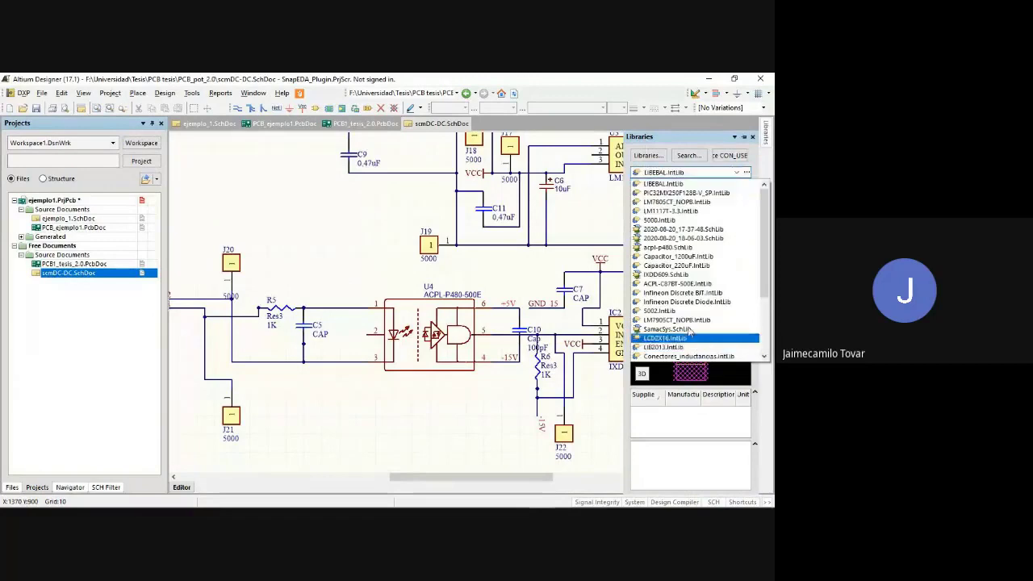
scroll(682, 311, down, 3)
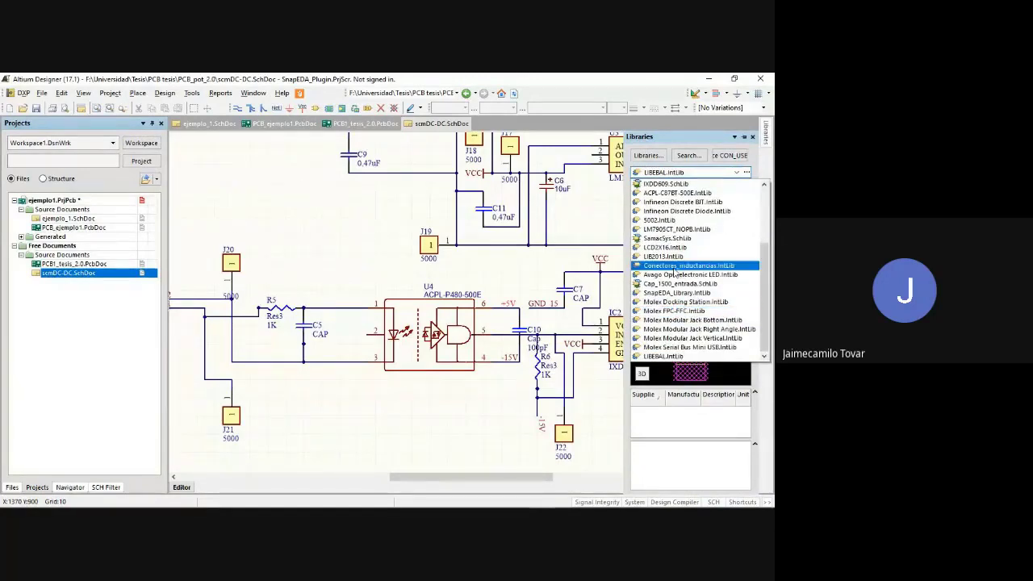
scroll(674, 278, up, 2)
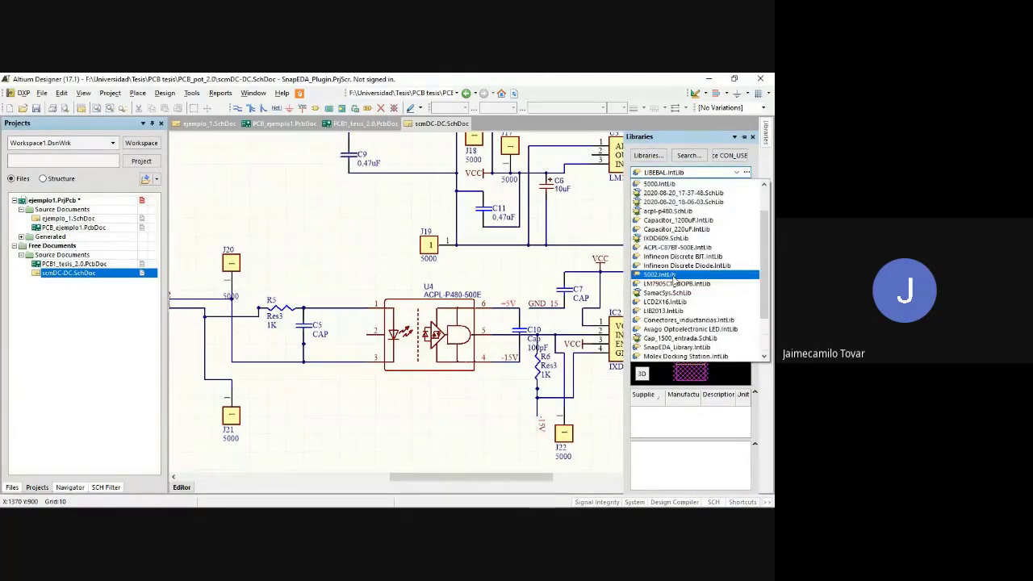
scroll(674, 278, down, 2)
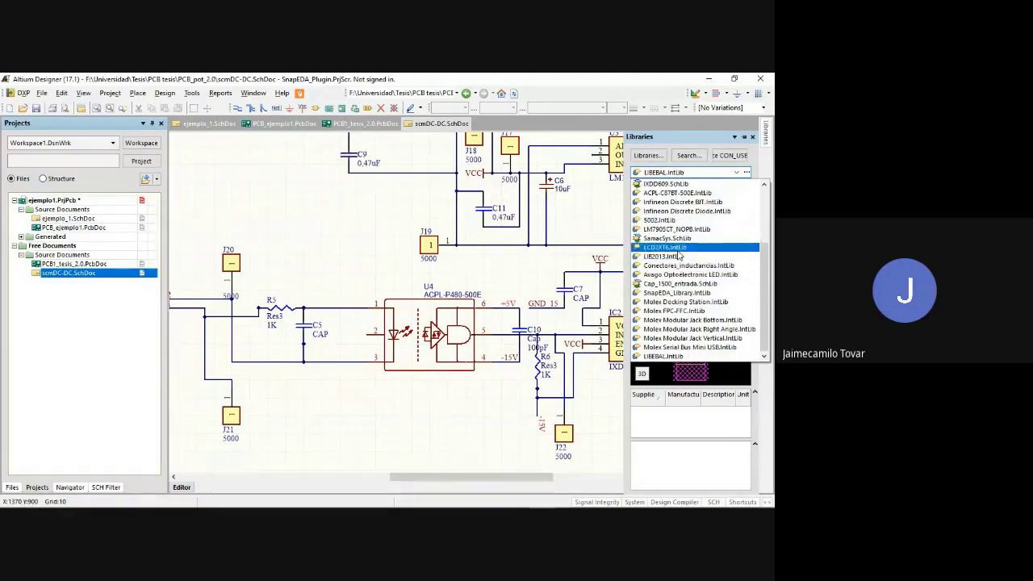
scroll(697, 336, up, 3)
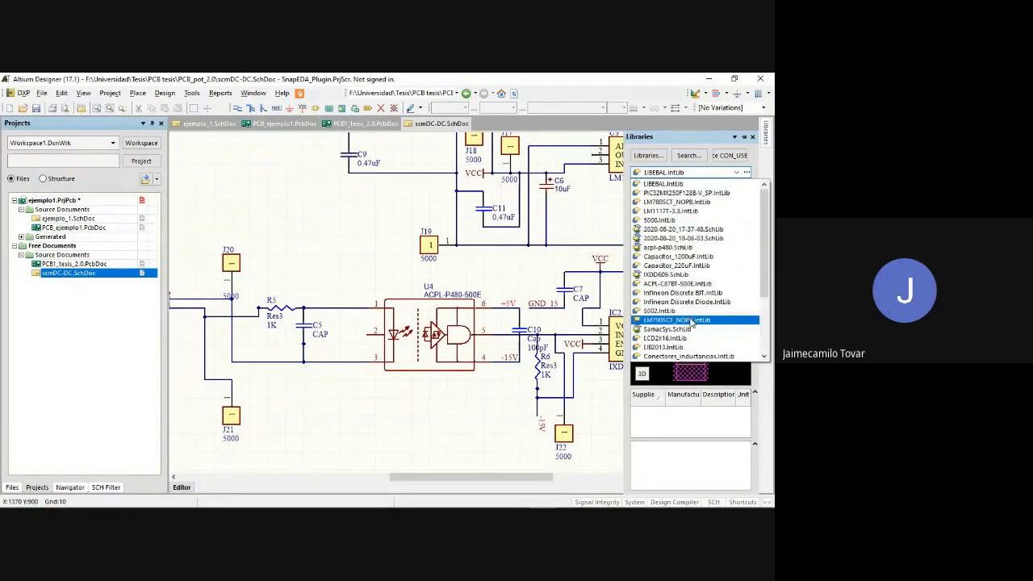
scroll(692, 323, down, 3)
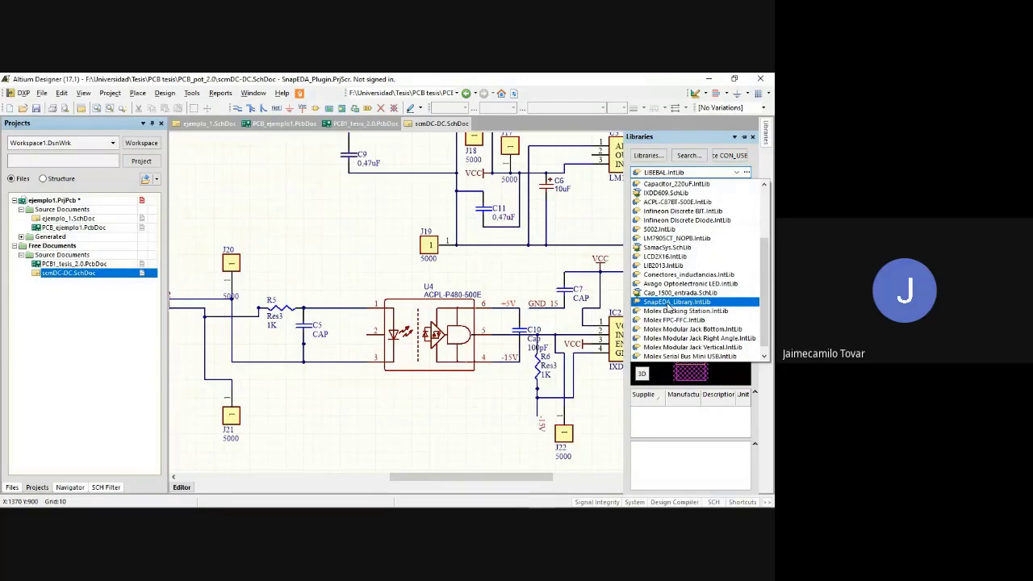
click(670, 302)
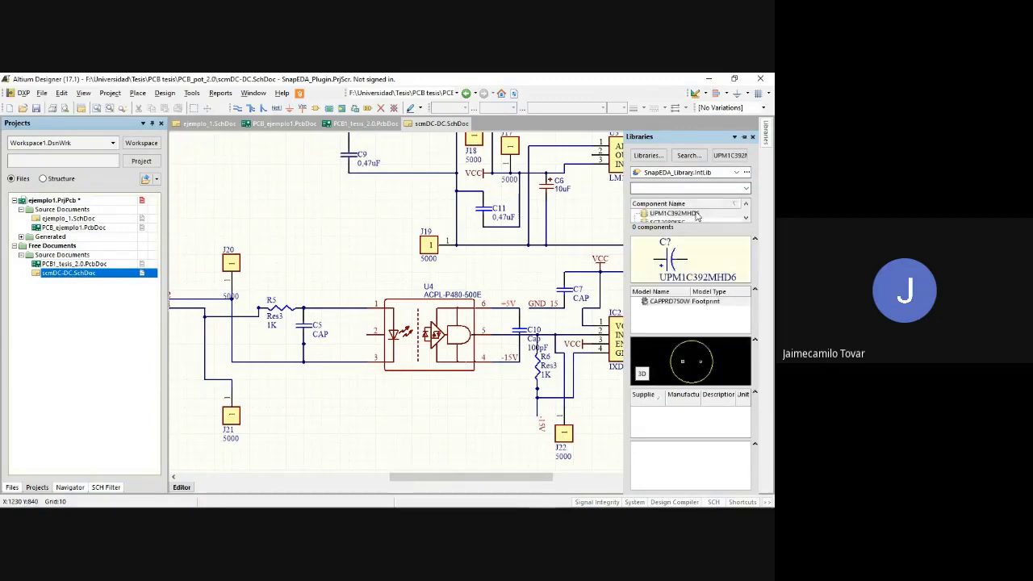
Go through the components of the SnapEDA library to IR2110PBF and examine its symbol and footprint
click(747, 219)
double_click(682, 213)
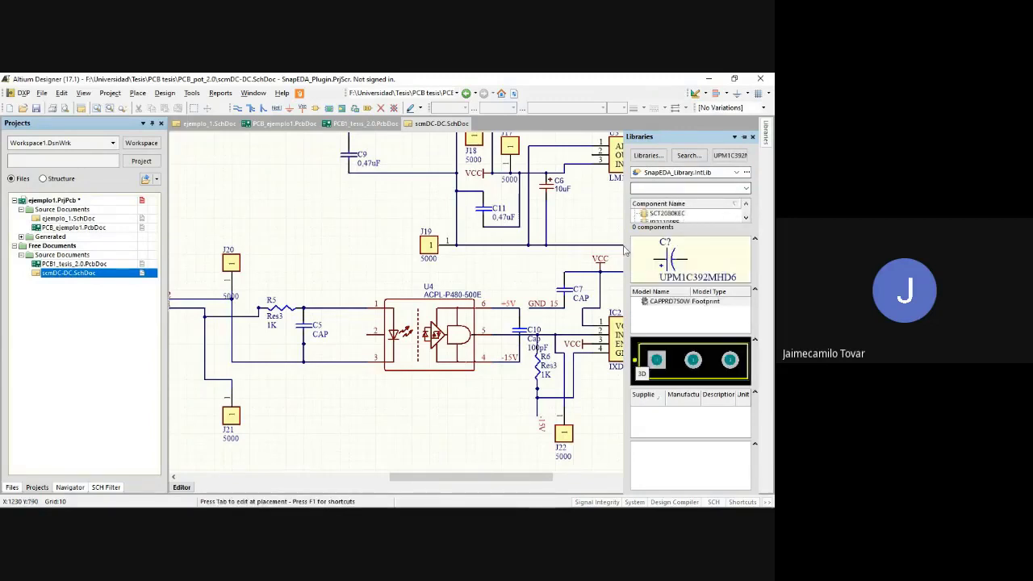
key(Escape)
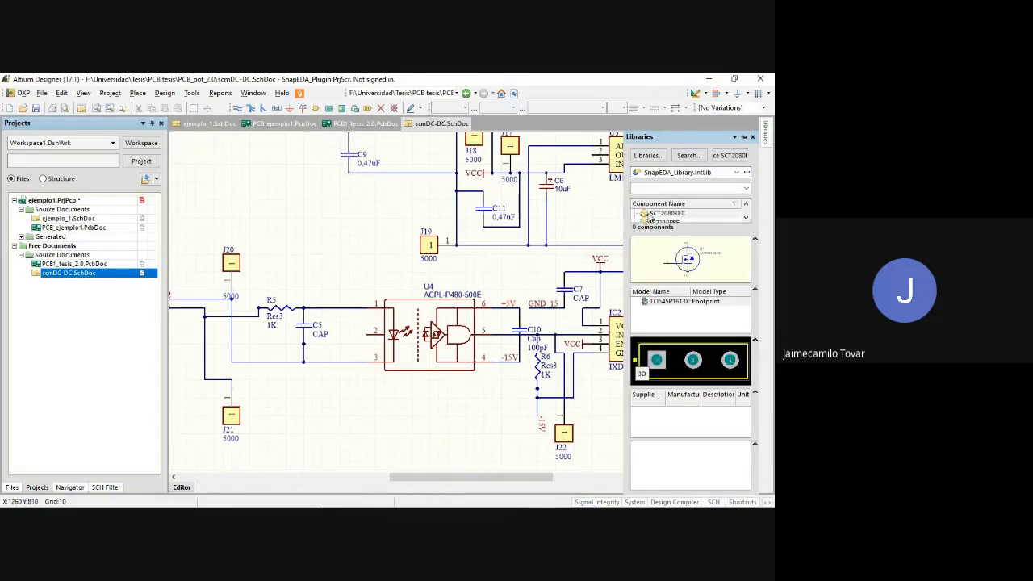
click(667, 214)
click(677, 221)
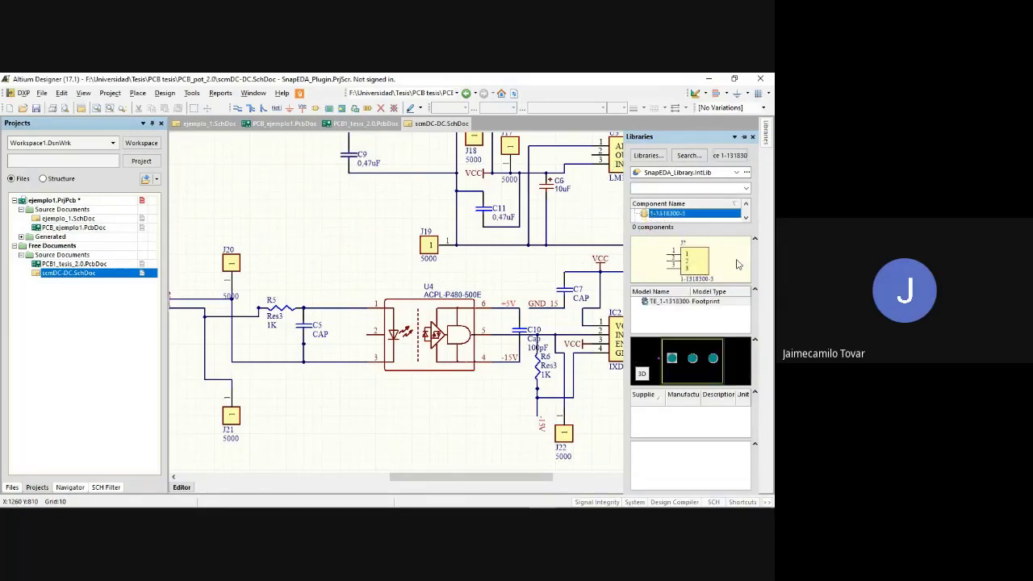
key(Down)
key(Down)
key(Down)
key(Down)
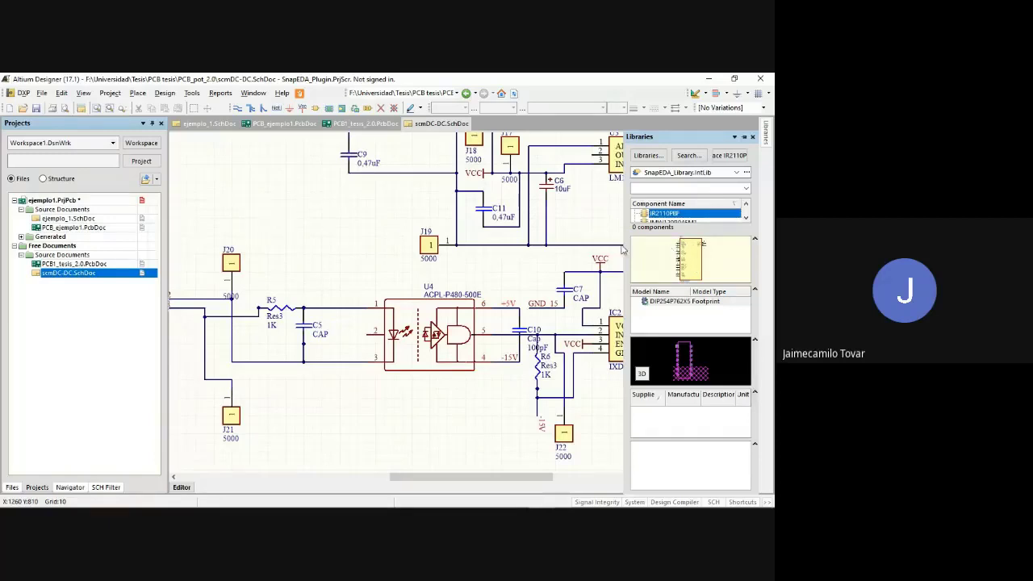
Examine the power stage, supply and driver circuits across the whole scmDC-DC schematic
click(537, 279)
scroll(538, 279, down, 2)
scroll(549, 271, up, 3)
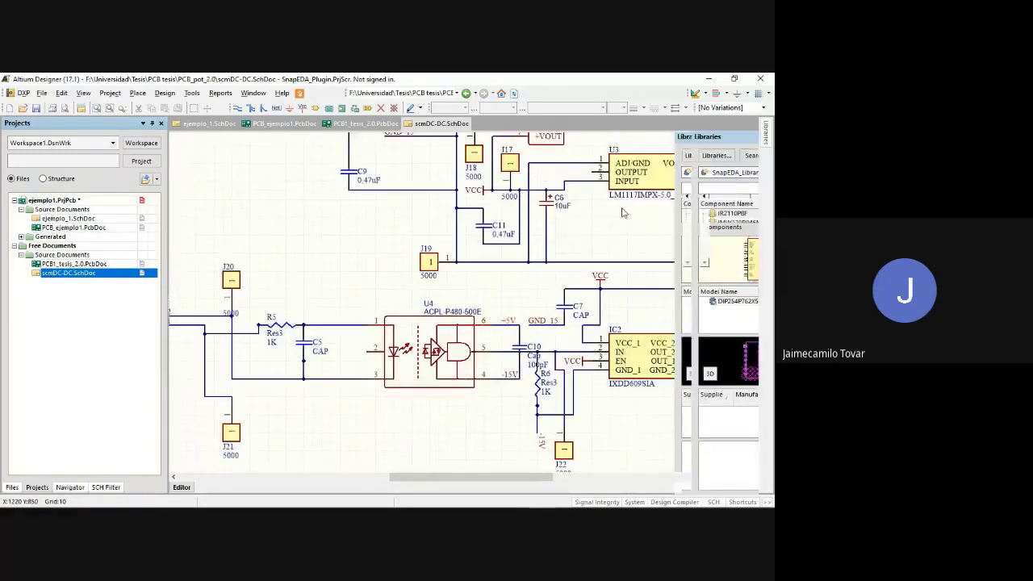
ctrl+scroll(671, 245, down, 9)
right_drag(661, 245, 561, 354)
scroll(536, 270, up, 1)
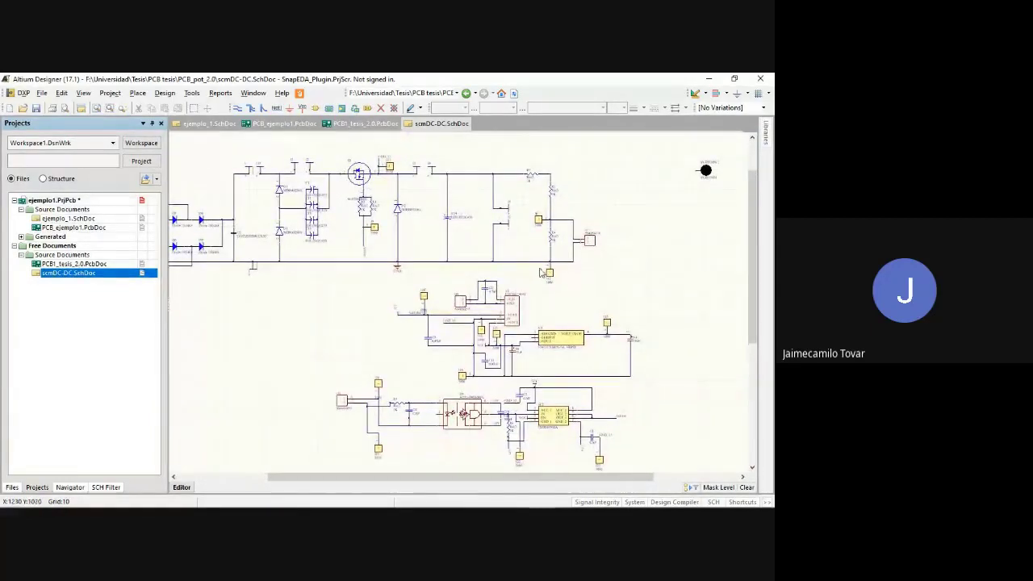
right_drag(247, 330, 298, 318)
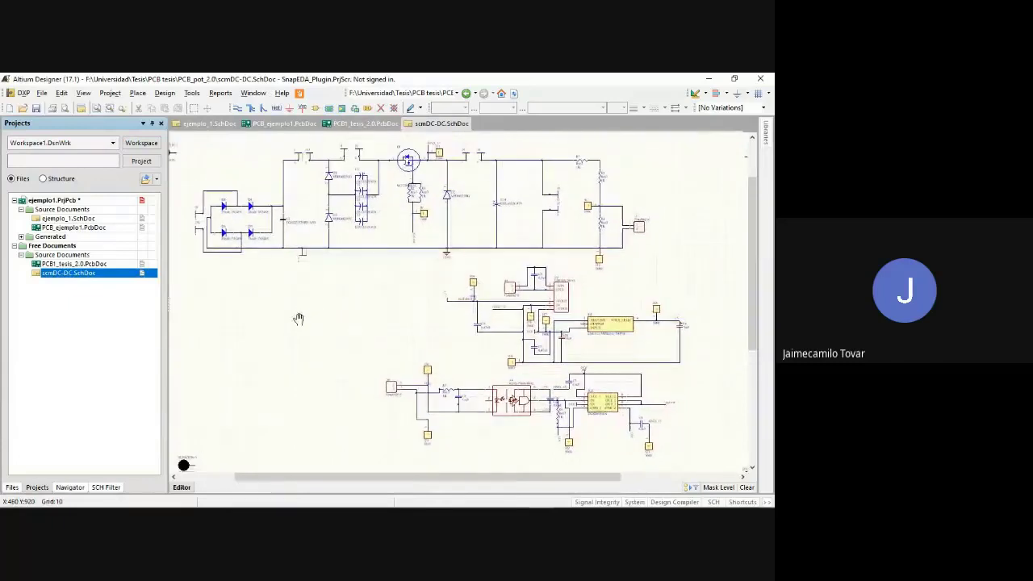
right_drag(490, 376, 450, 355)
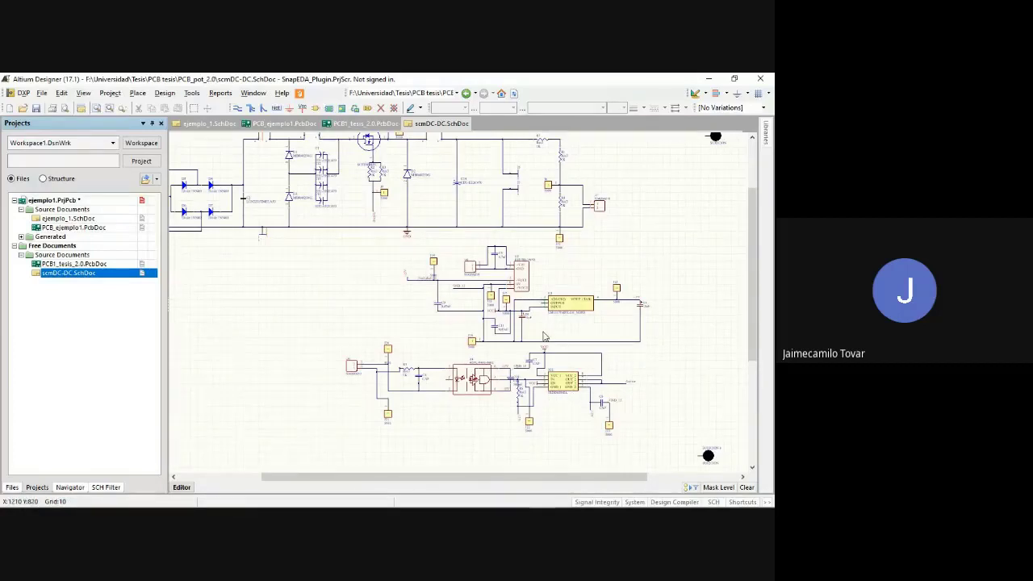
scroll(214, 303, up, 2)
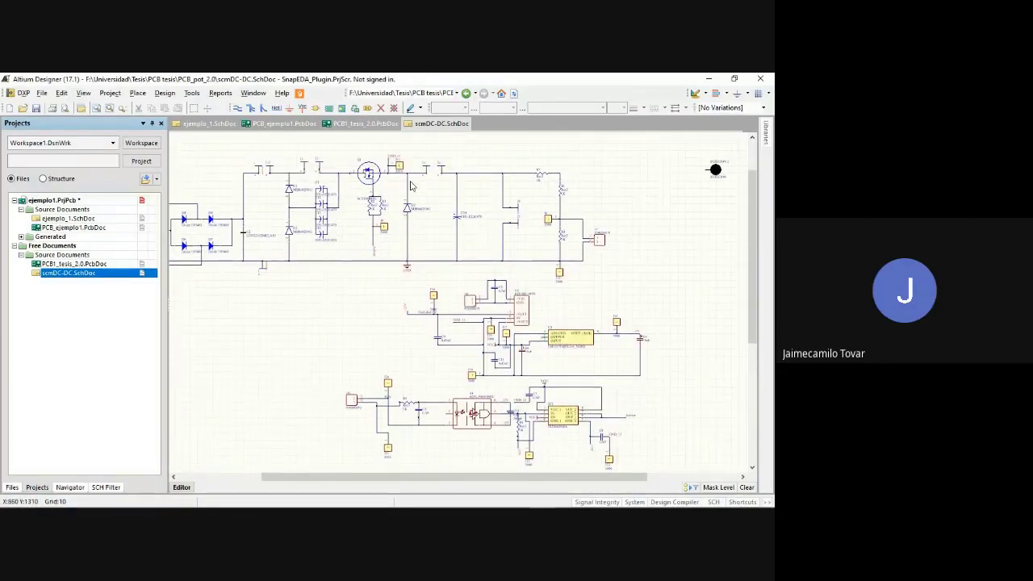
right_drag(331, 355, 337, 387)
right_drag(364, 334, 401, 338)
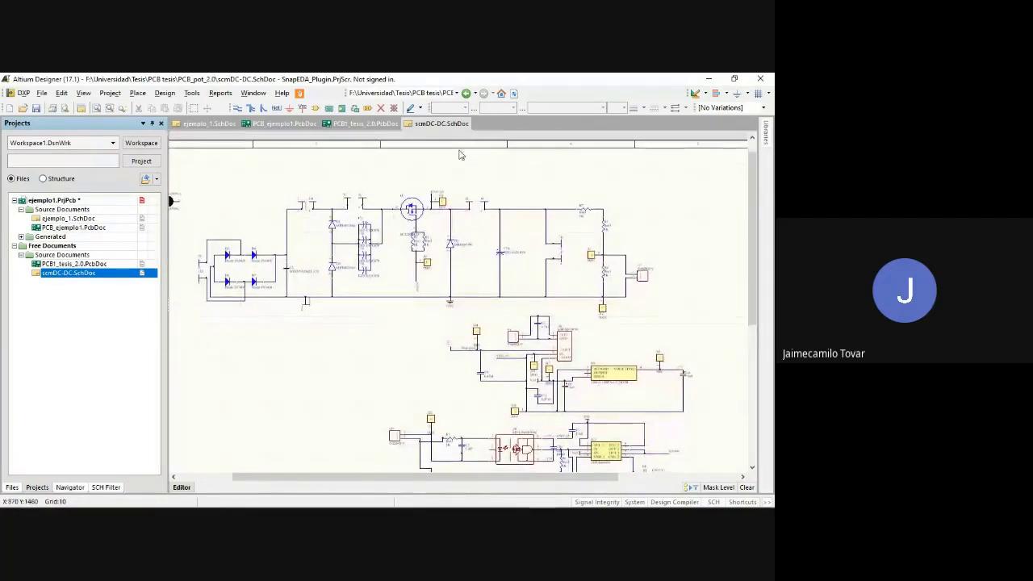
Switch to the PCB1_tesis_2.0 board document and review its overall layout
click(363, 123)
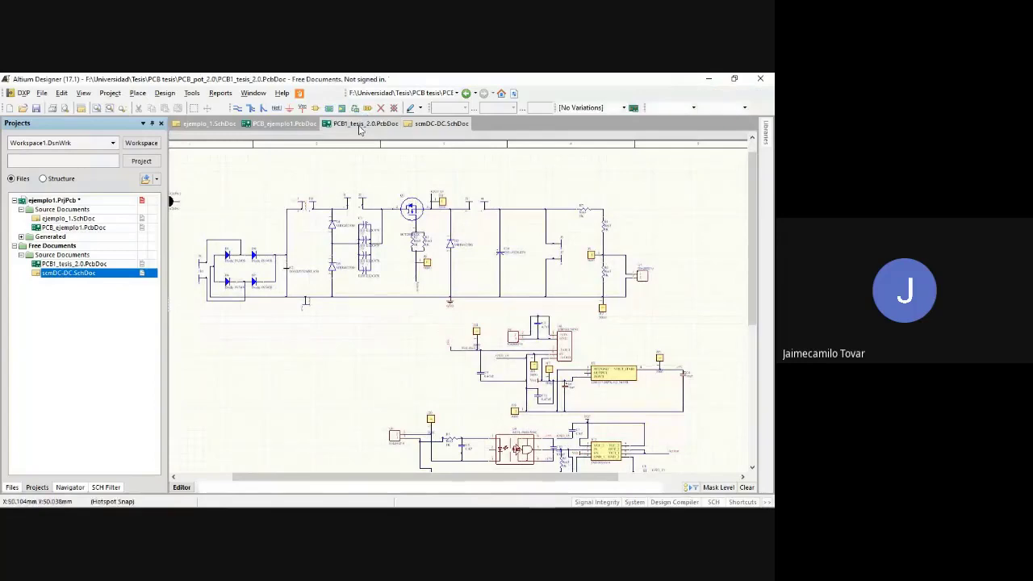
scroll(390, 368, up, 3)
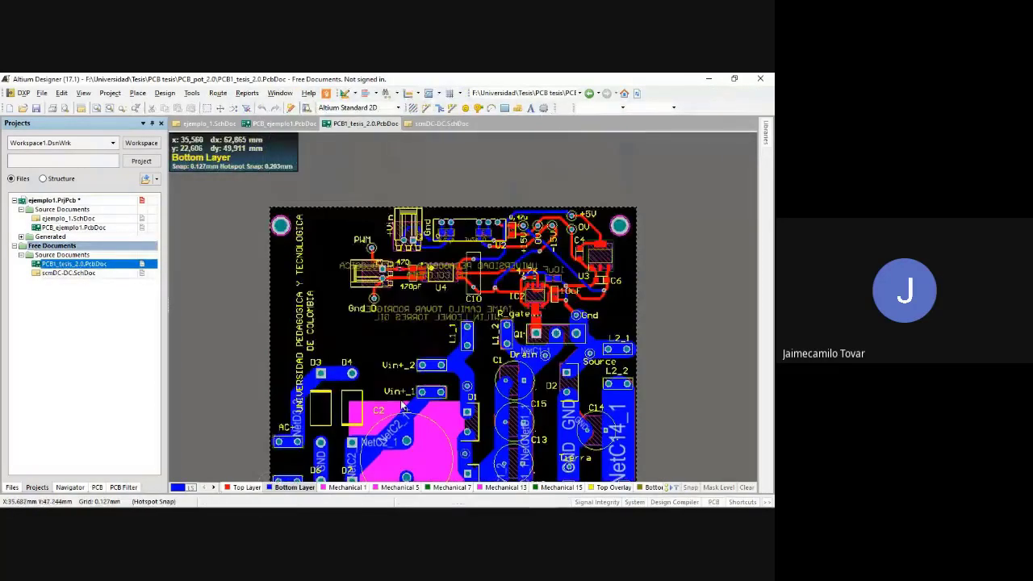
ctrl+scroll(391, 369, down, 1)
scroll(385, 343, down, 1)
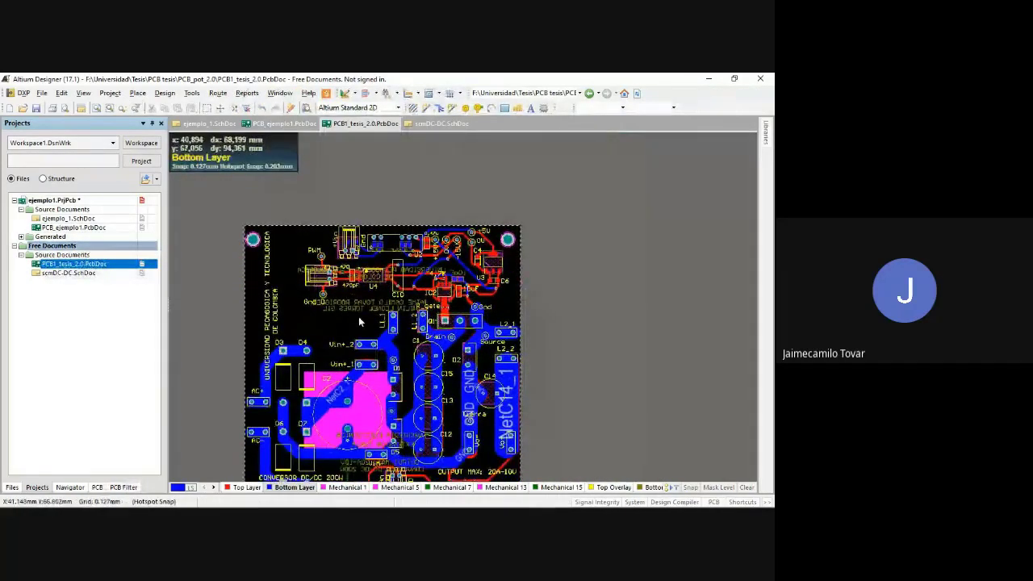
scroll(375, 323, down, 1)
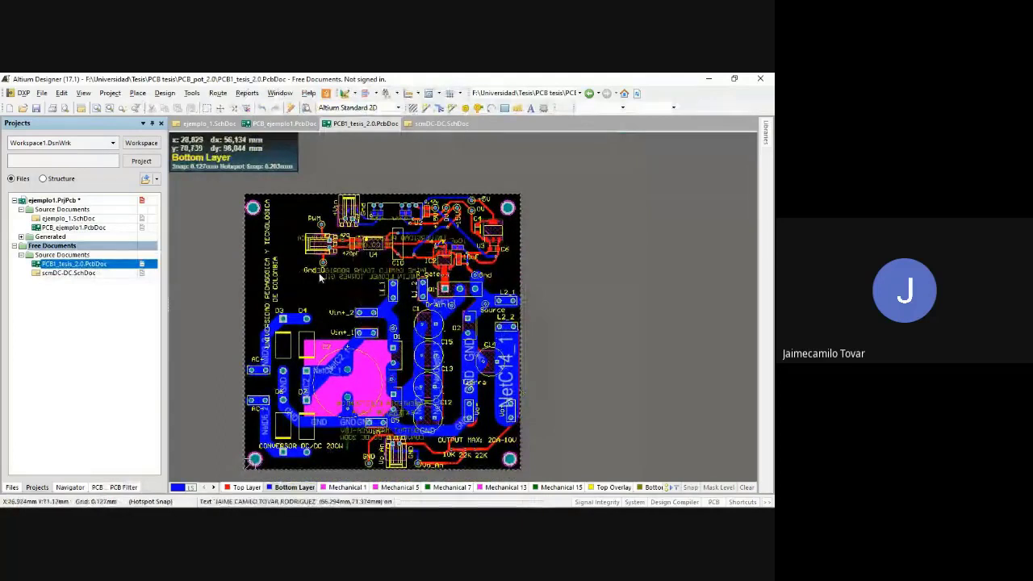
scroll(327, 274, up, 1)
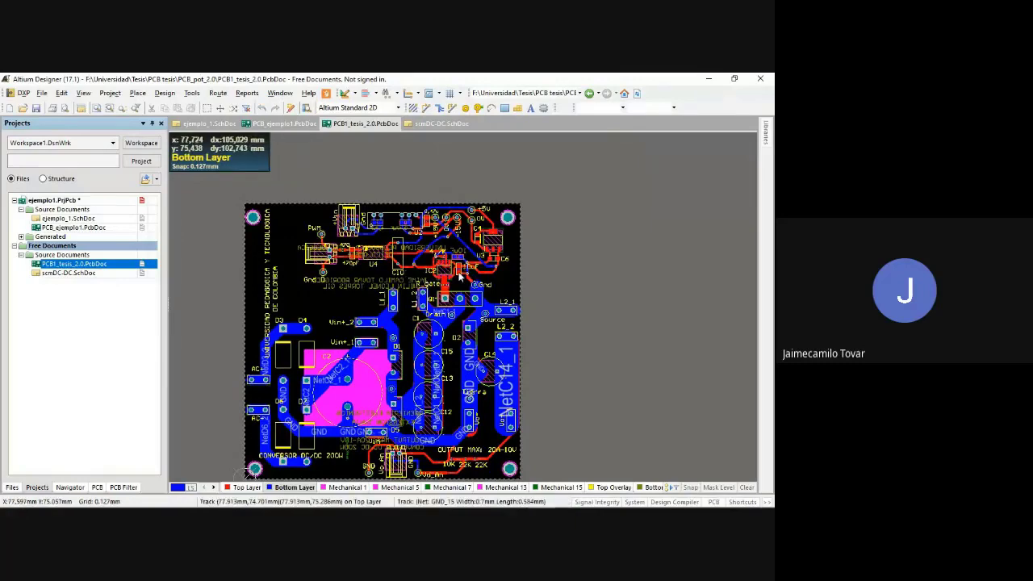
Examine the gate-drive routing on the board from IC2 through R_gate to transistor Q1
ctrl+scroll(461, 276, up, 8)
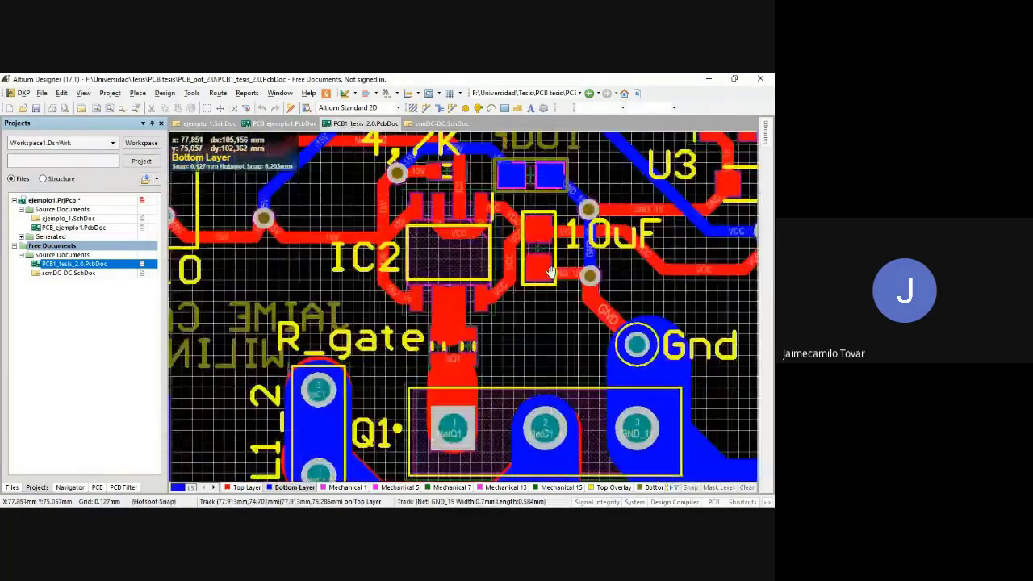
right_drag(552, 273, 585, 307)
ctrl+scroll(507, 299, up, 2)
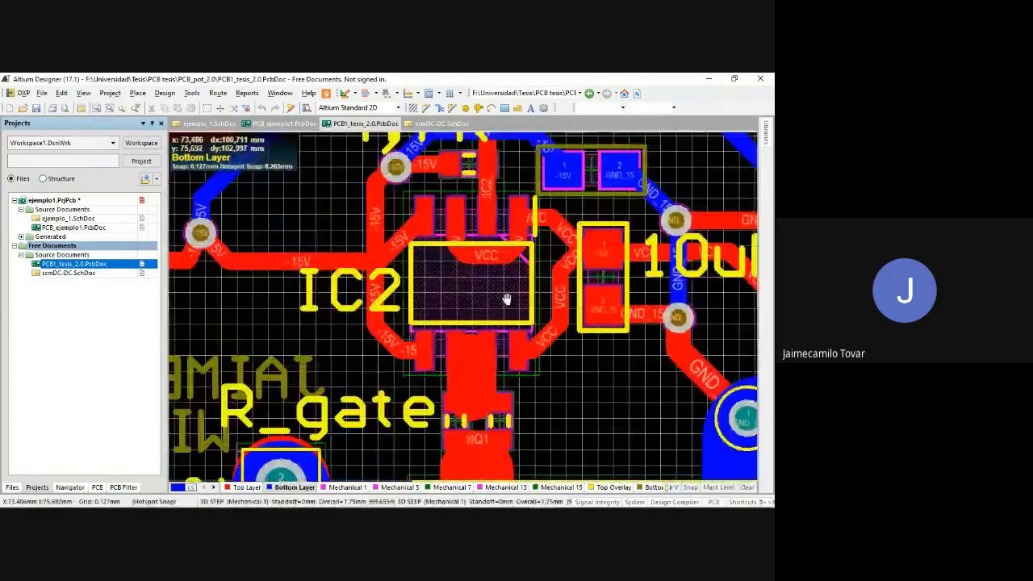
right_drag(507, 300, 531, 288)
scroll(380, 313, down, 3)
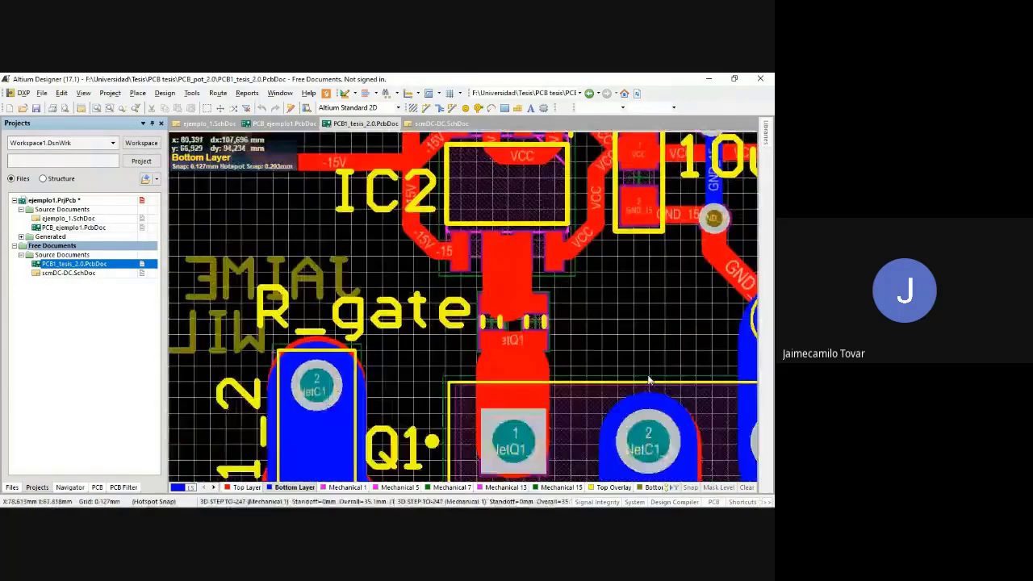
click(403, 315)
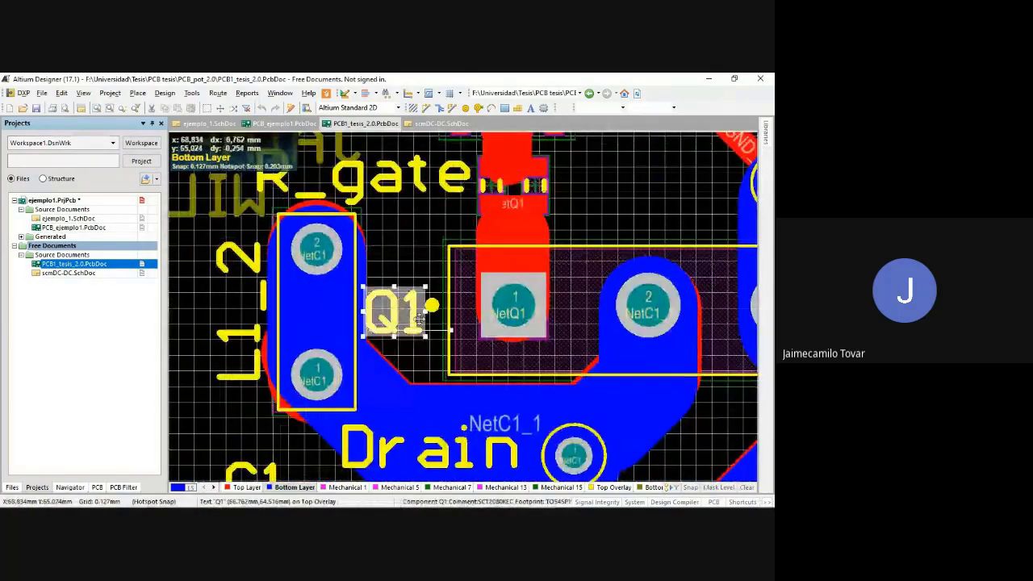
click(420, 279)
ctrl+scroll(420, 280, down, 3)
right_drag(428, 271, 416, 339)
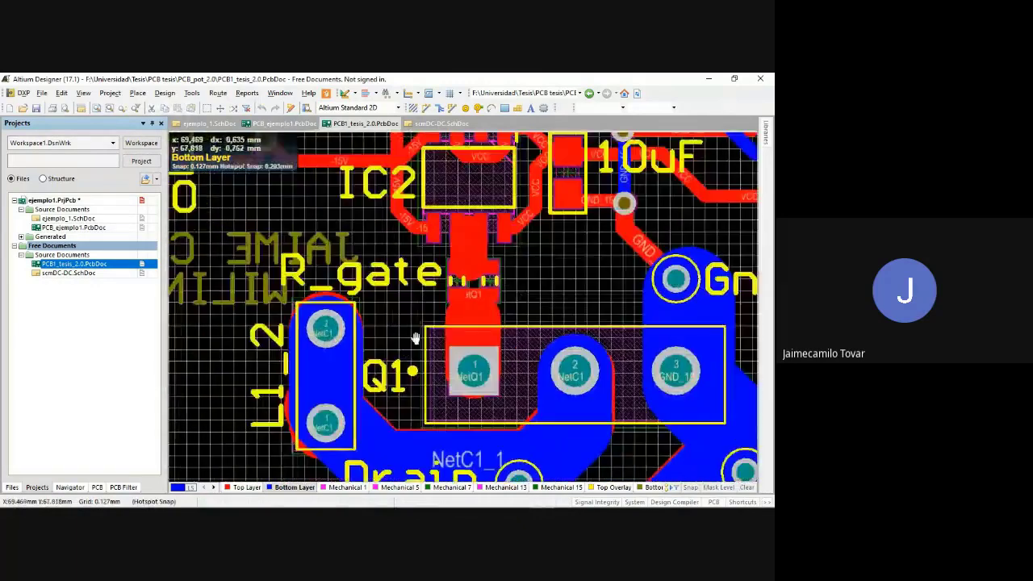
ctrl+scroll(417, 329, down, 2)
right_drag(438, 299, 464, 303)
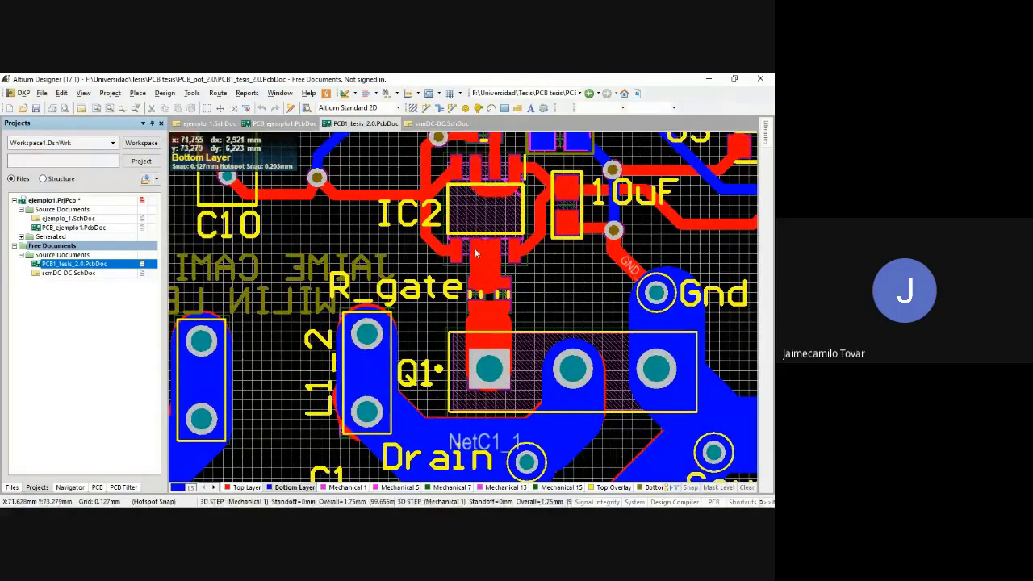
Examine the R_gate pad and the two 10uF decoupling capacitors beside IC2 on the board
click(501, 295)
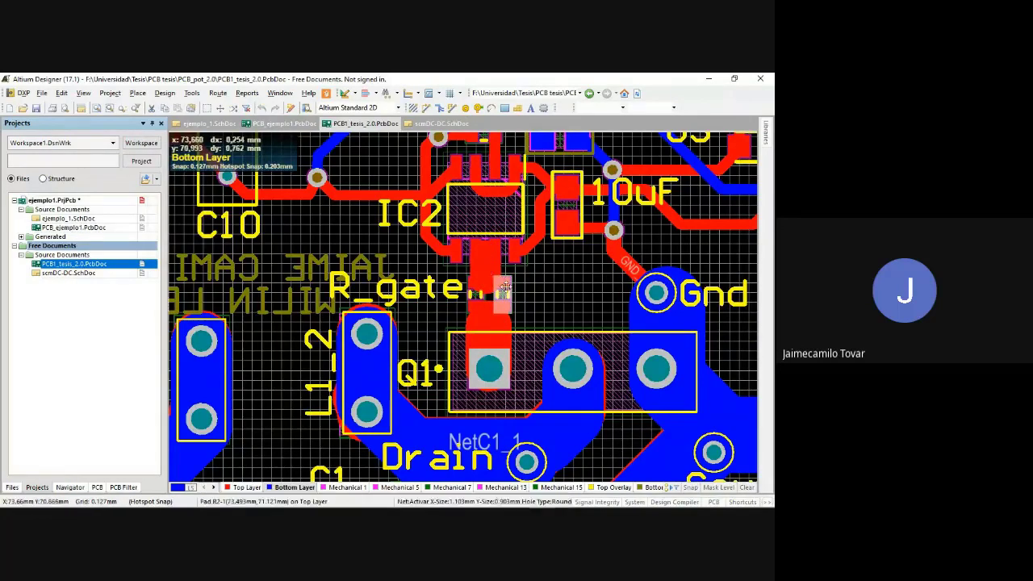
scroll(566, 268, up, 2)
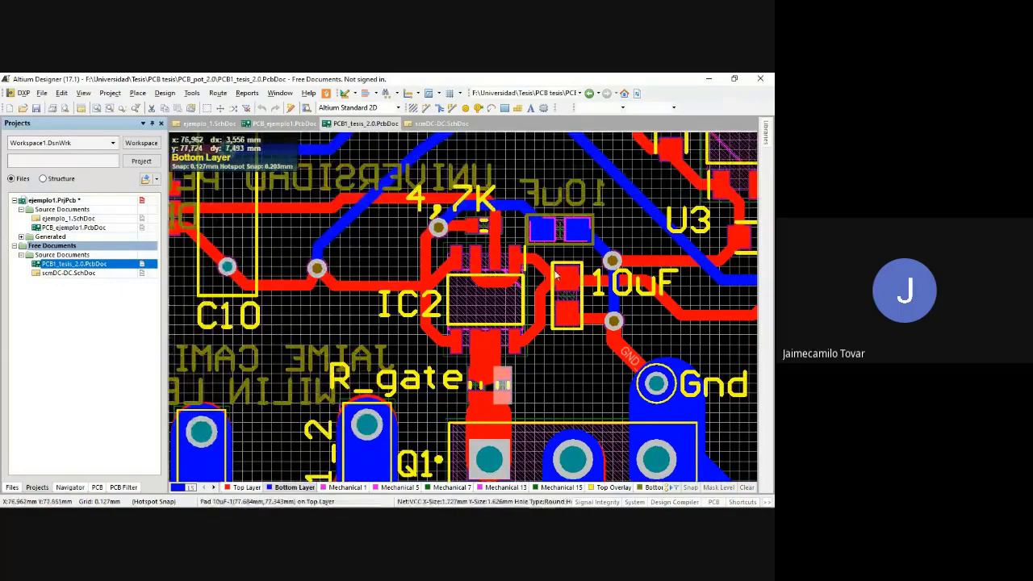
double_click(558, 275)
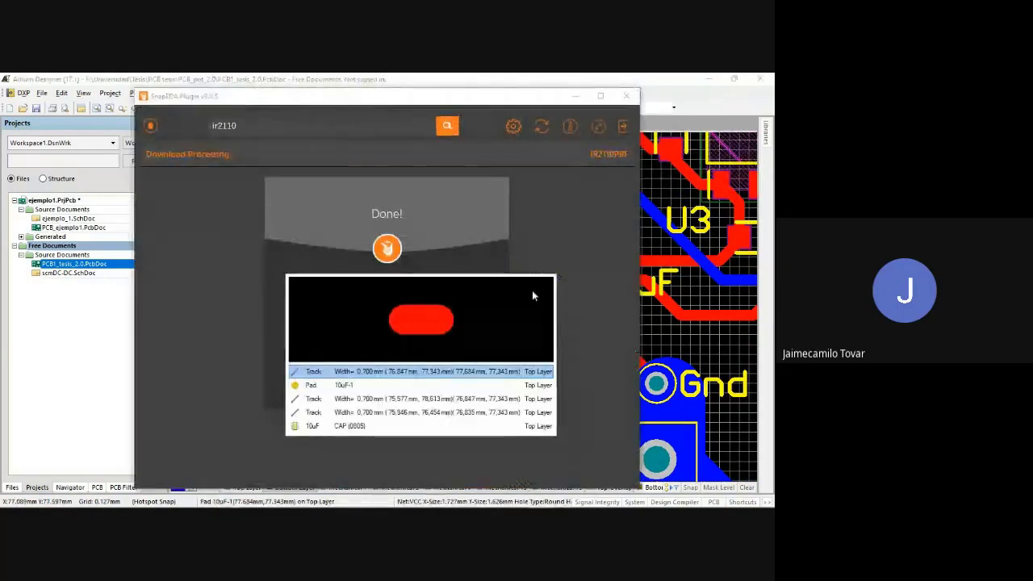
click(573, 325)
click(627, 96)
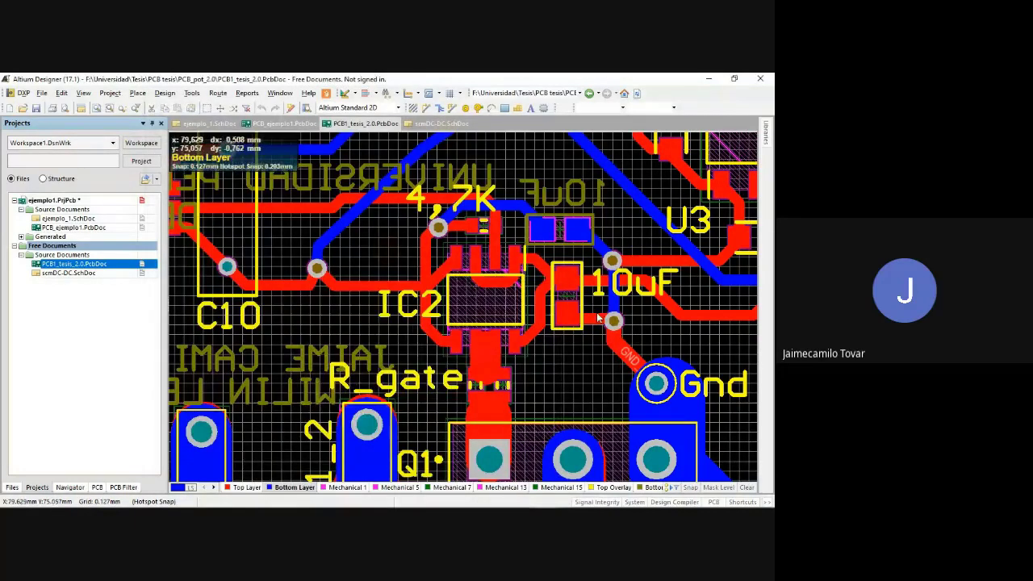
click(554, 237)
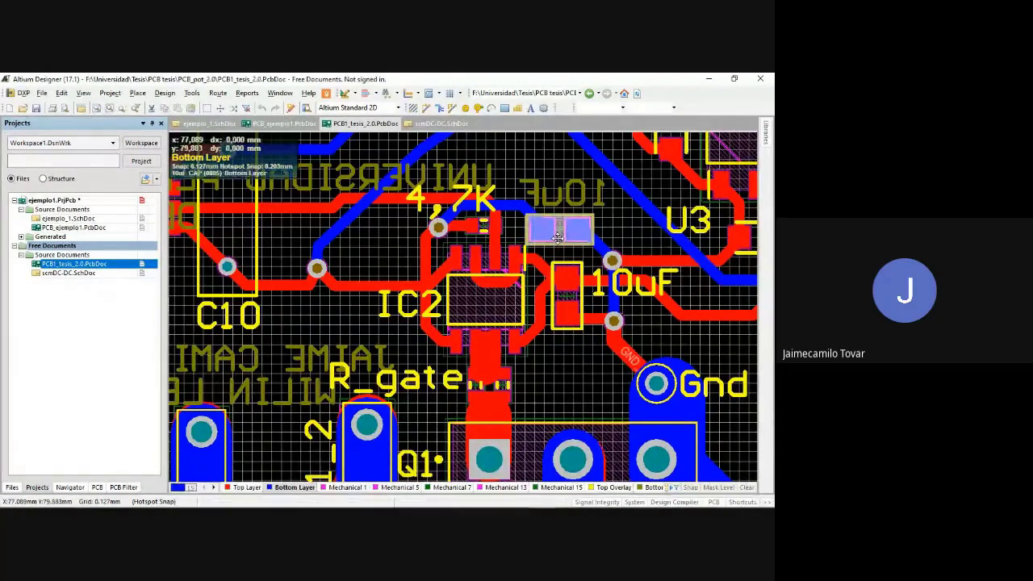
click(631, 243)
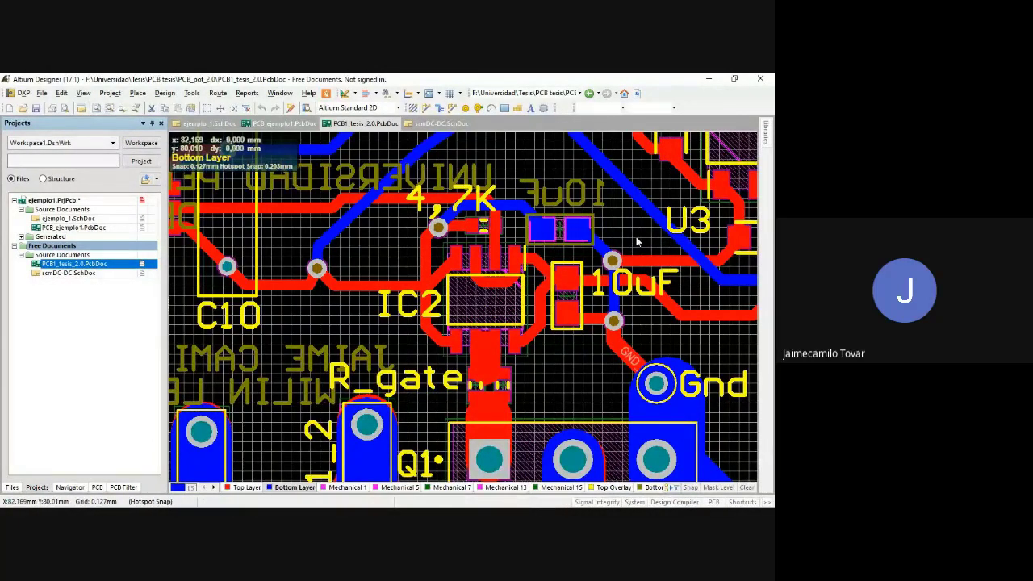
ctrl+scroll(634, 245, down, 1)
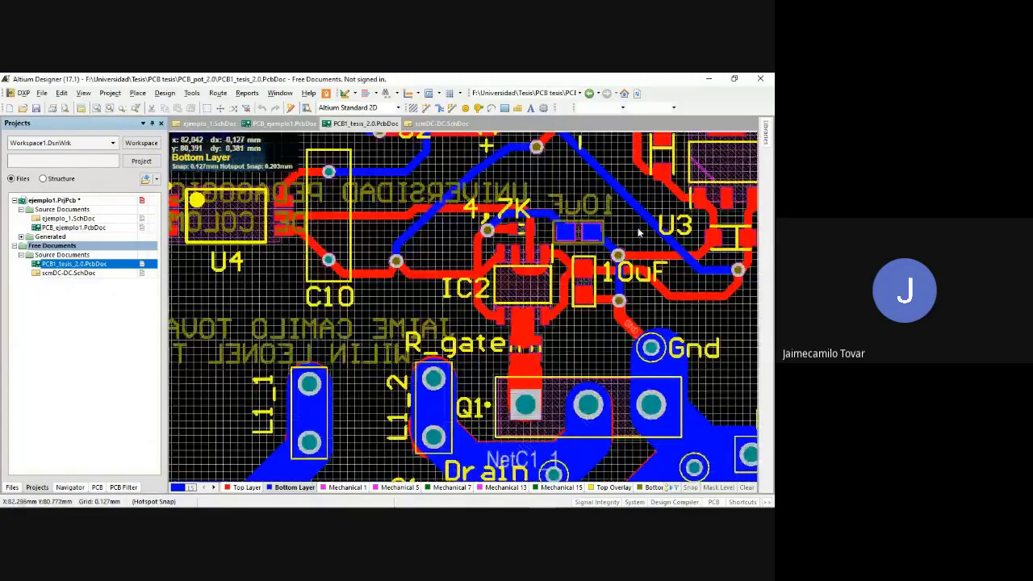
Examine the supply routing around regulator U3, C4 and C6, and at the +15V, 0V and -15V terminals
right_drag(637, 233, 509, 362)
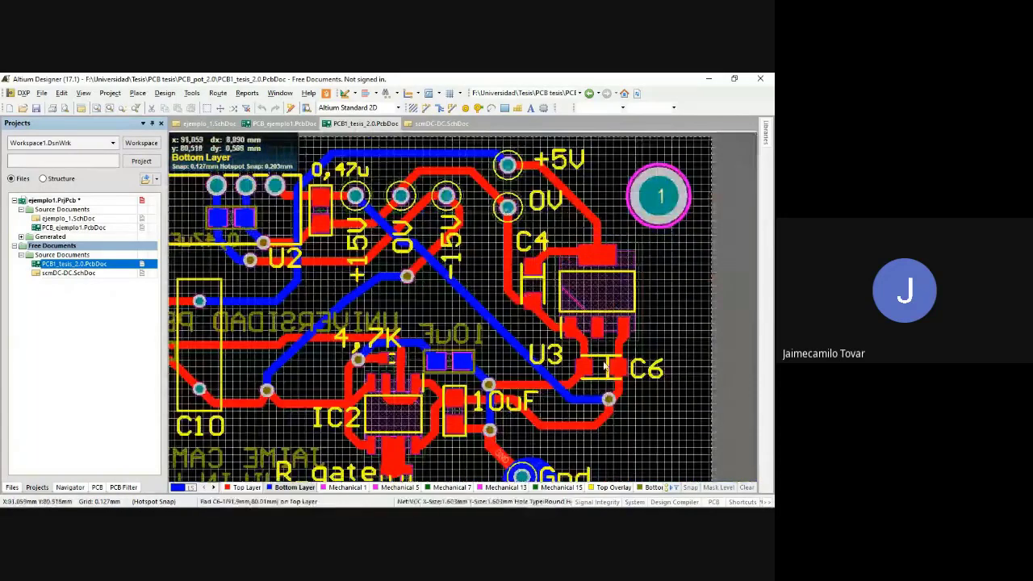
right_drag(463, 257, 584, 232)
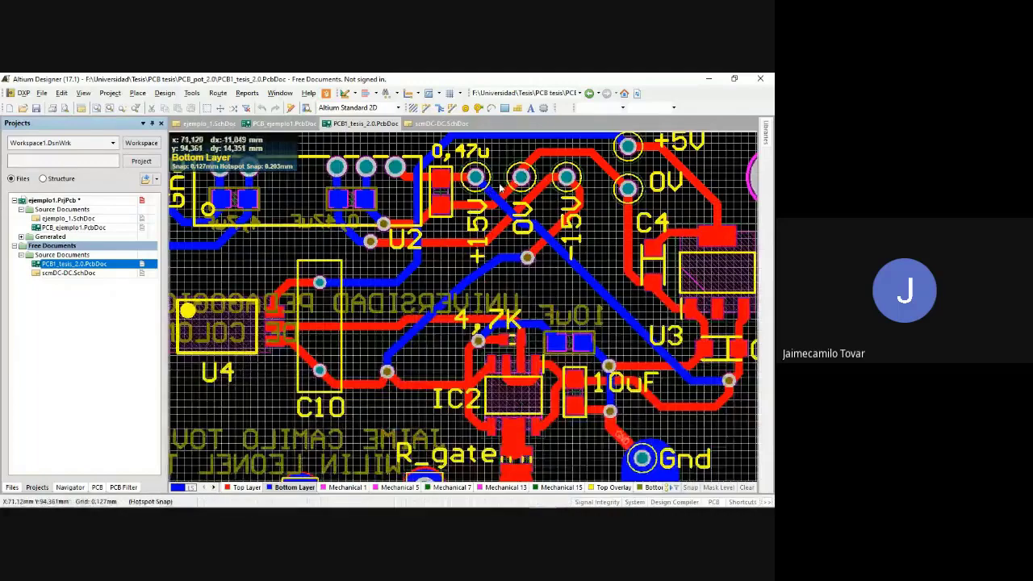
ctrl+scroll(501, 191, down, 2)
right_drag(501, 192, 543, 237)
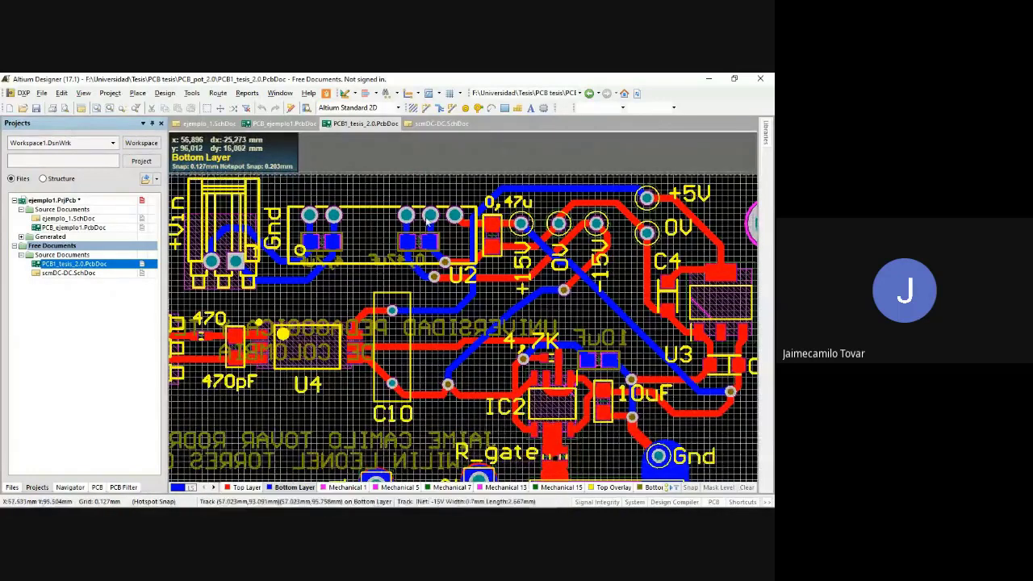
Examine converter U2 and the +Vin input connector near the board's upper edge
click(389, 213)
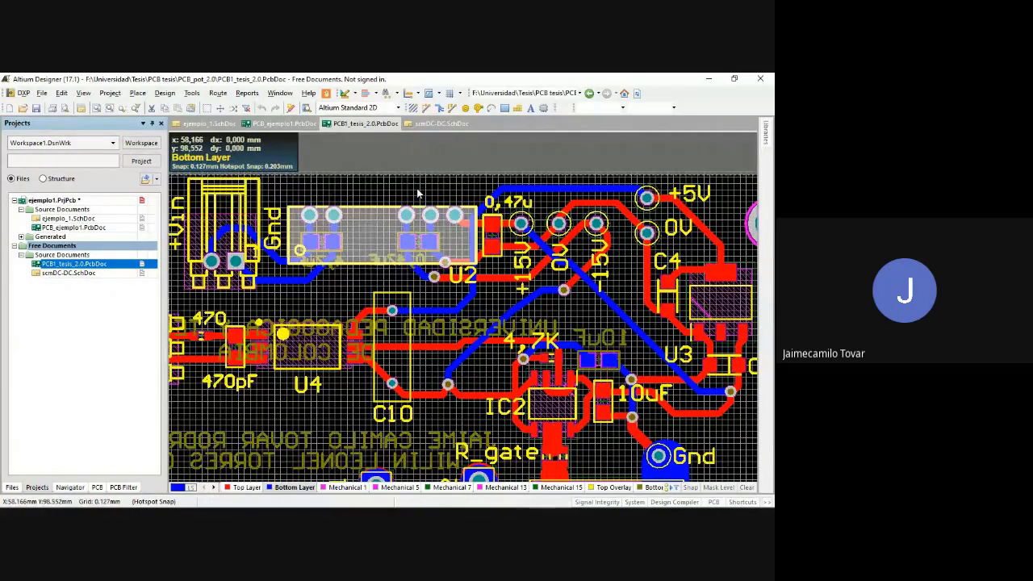
click(418, 193)
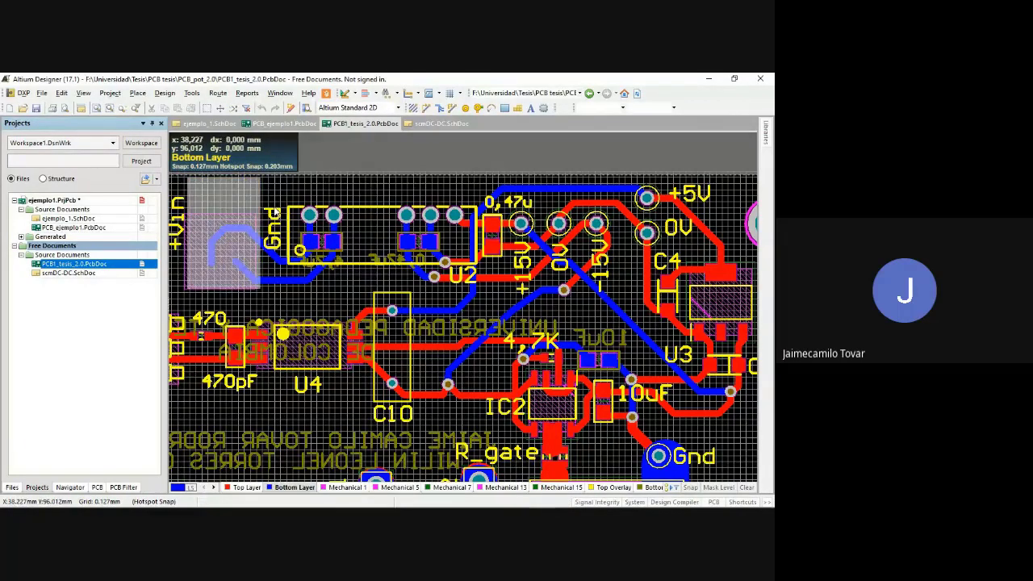
double_click(246, 212)
key(Escape)
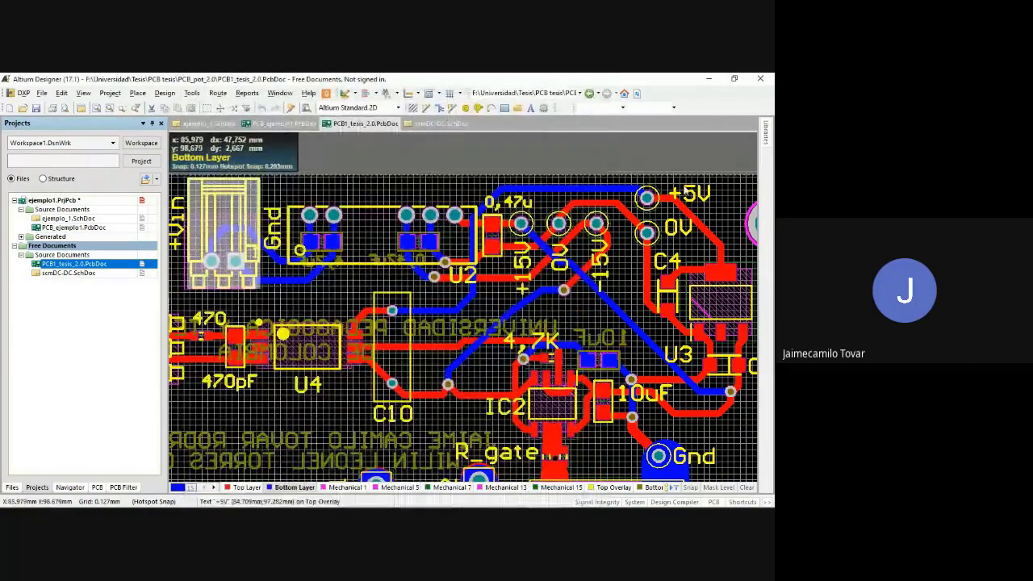
Examine the PWM input circuit on the board, from its connector through the 470 resistor and 470pF capacitor to U4
right_drag(685, 191, 651, 172)
scroll(468, 264, down, 4)
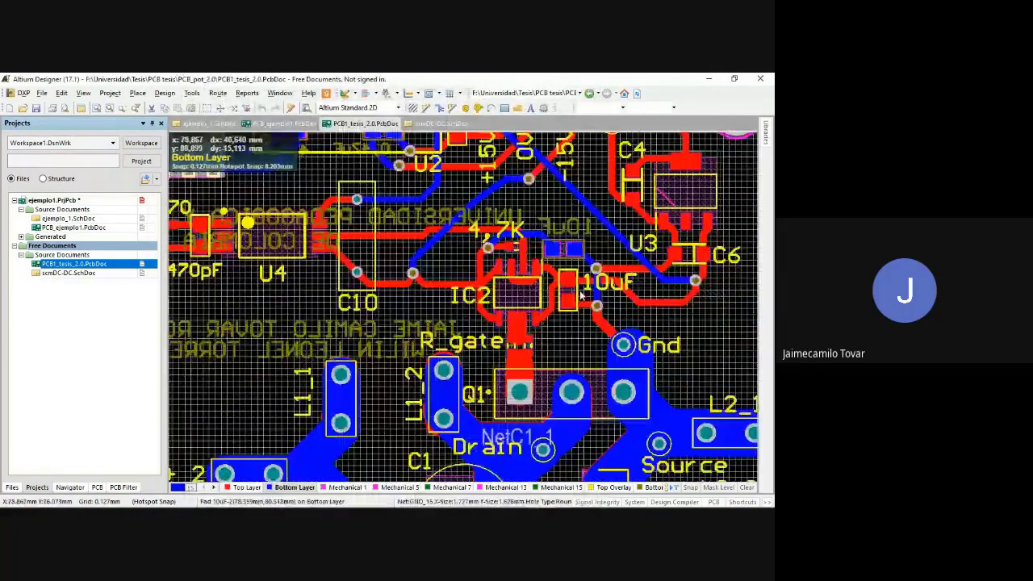
right_drag(308, 239, 484, 248)
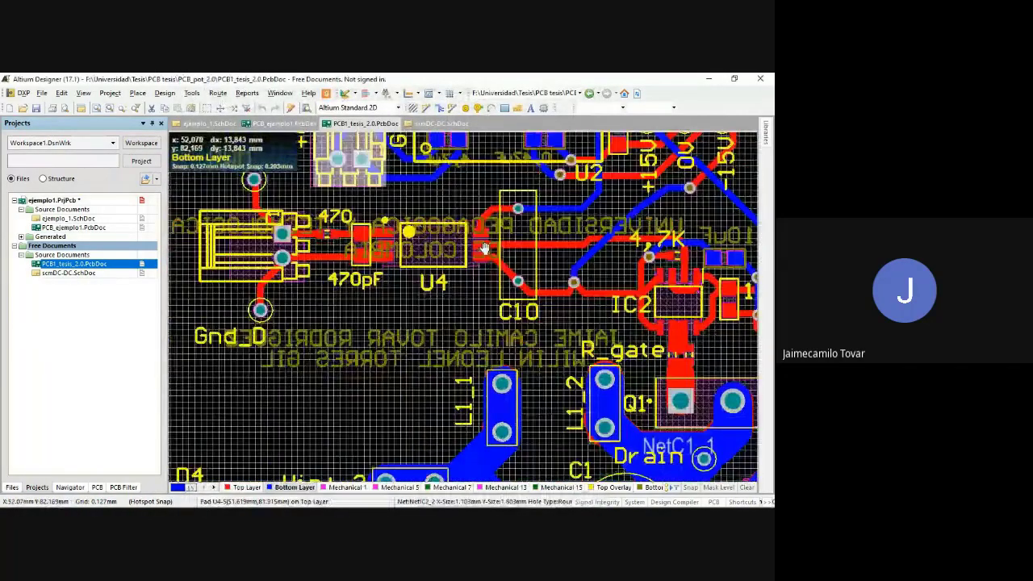
scroll(278, 287, up, 2)
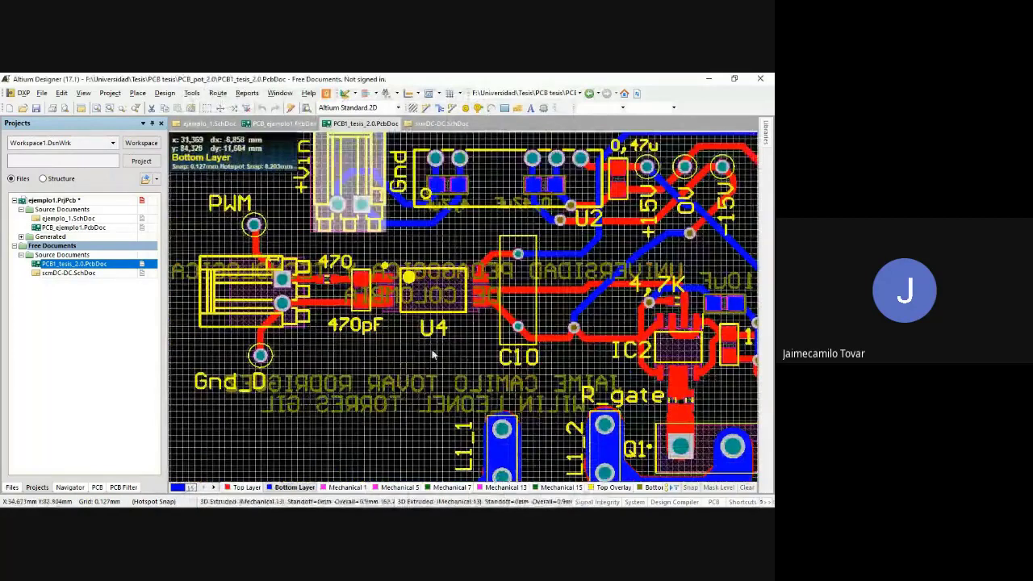
scroll(402, 381, up, 2)
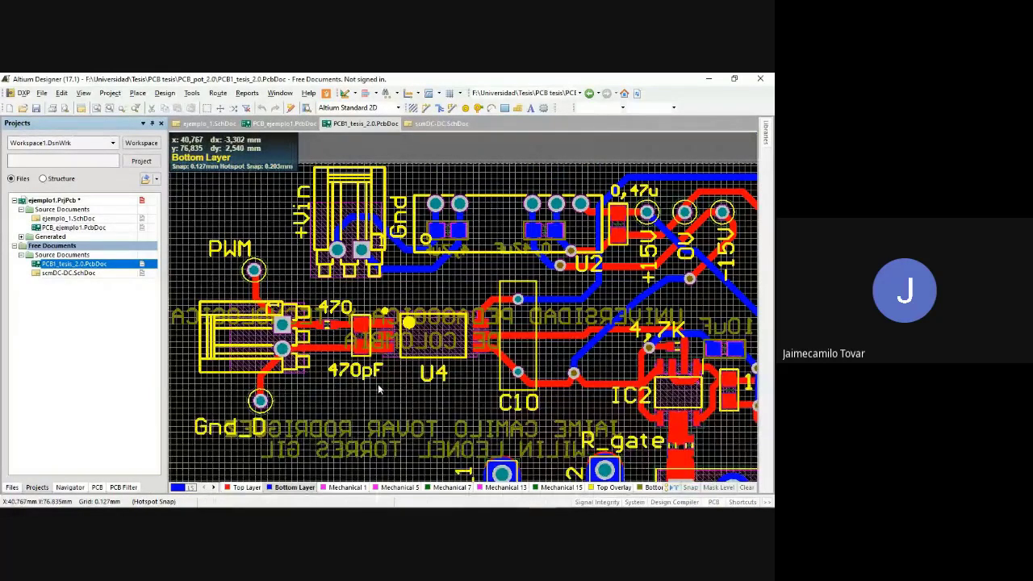
Switch to the PCB_ejemplo1 board and set up a solid polygon pour named polygon top on the Top Layer with No Net
click(281, 127)
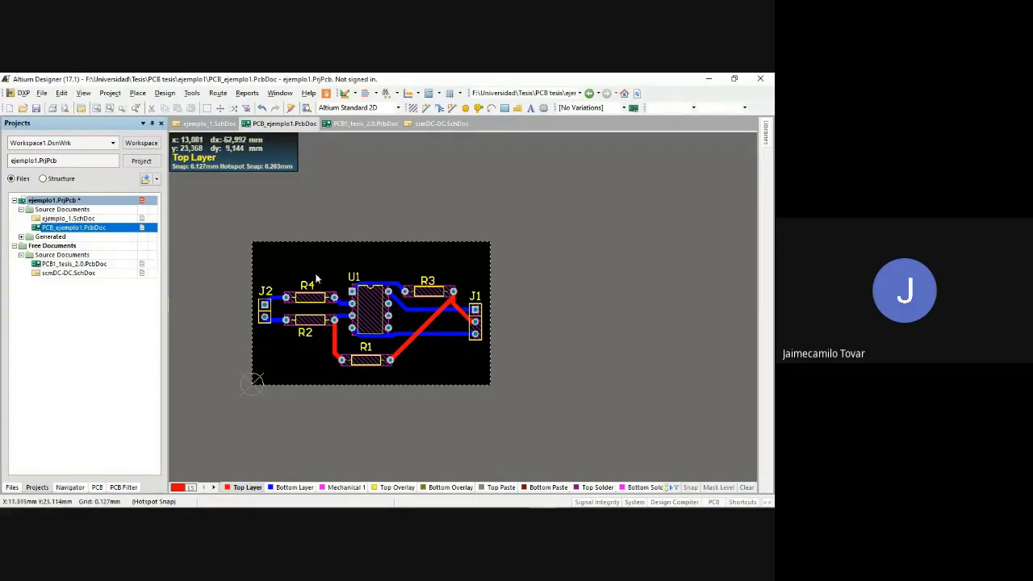
click(518, 109)
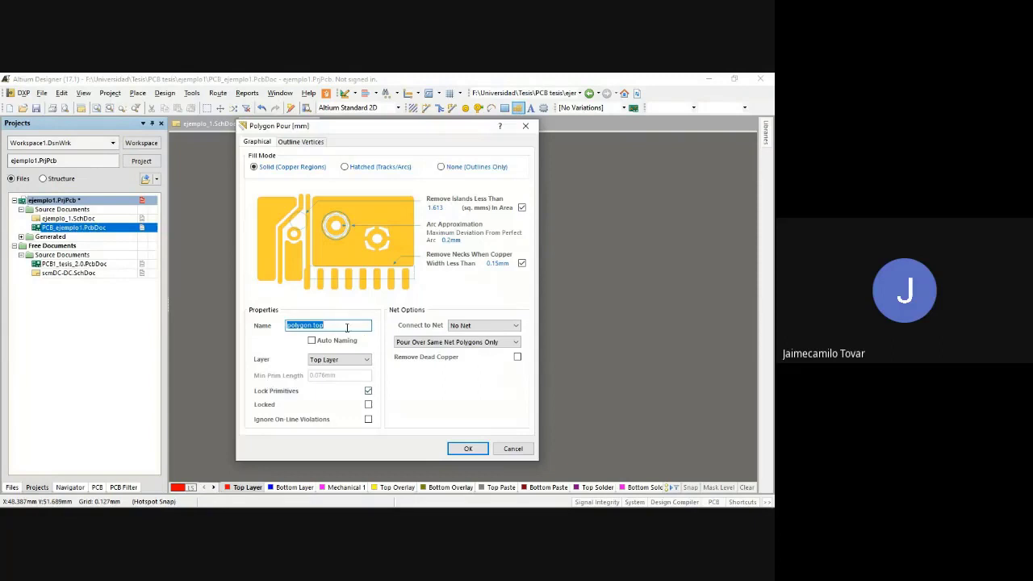
double_click(340, 325)
click(320, 368)
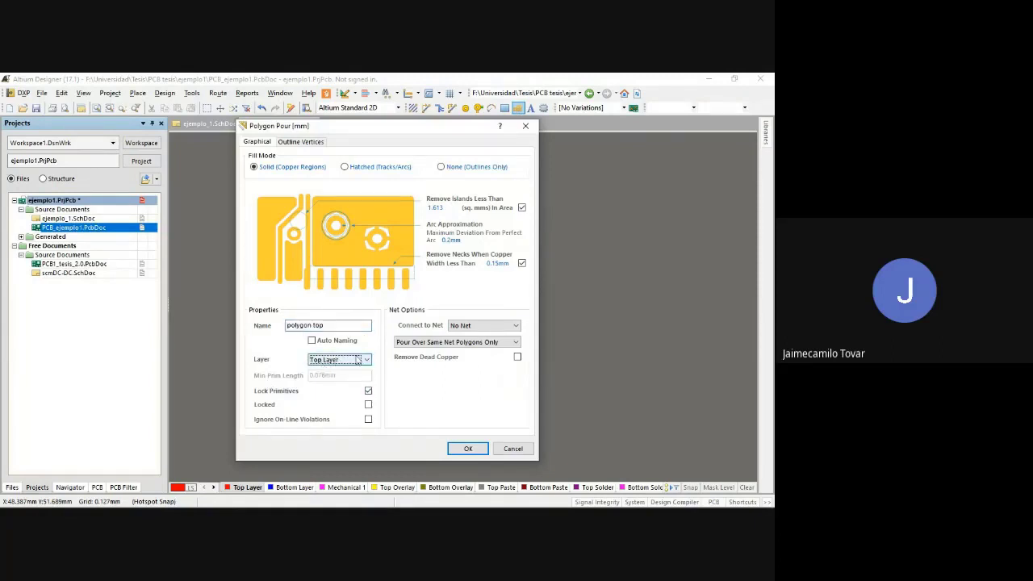
click(482, 328)
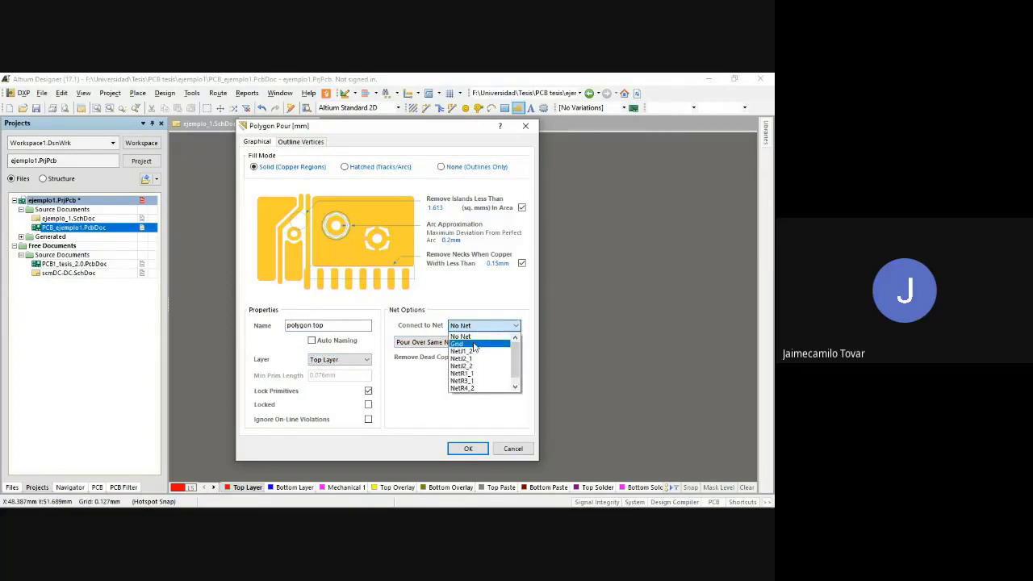
click(535, 340)
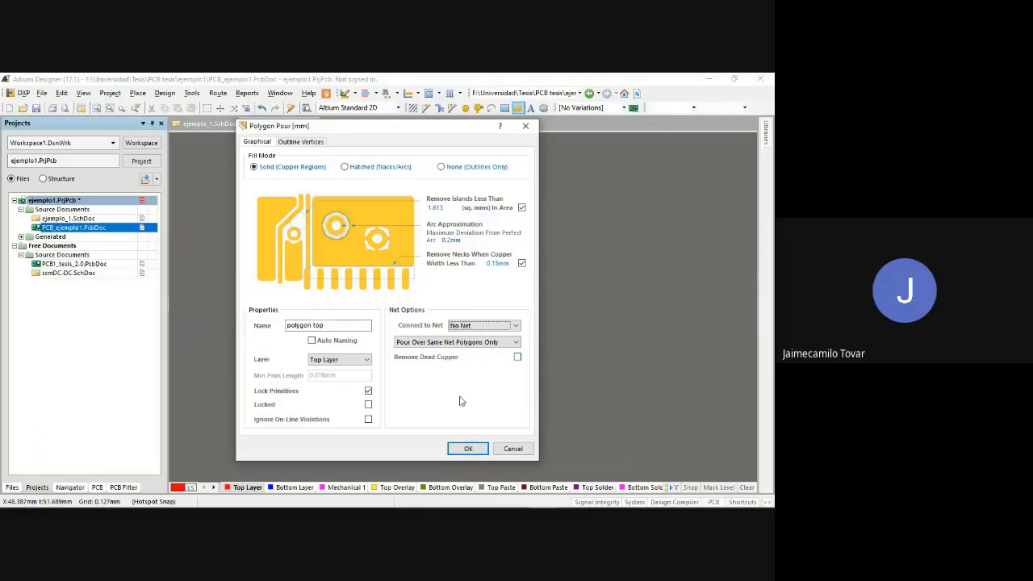
click(470, 449)
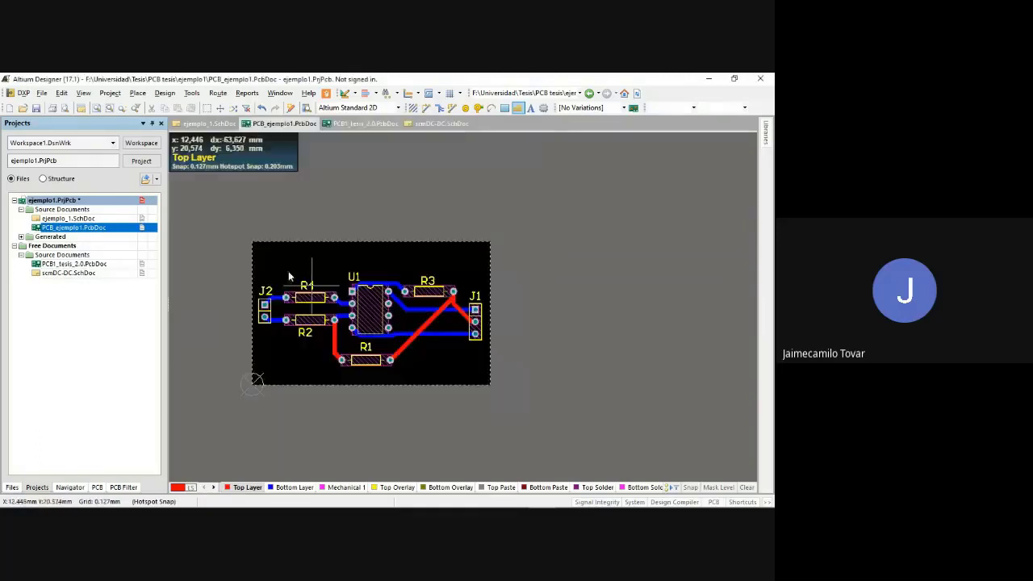
Outline the polygon along the four corners of the board and pour the copper over its full area
click(253, 383)
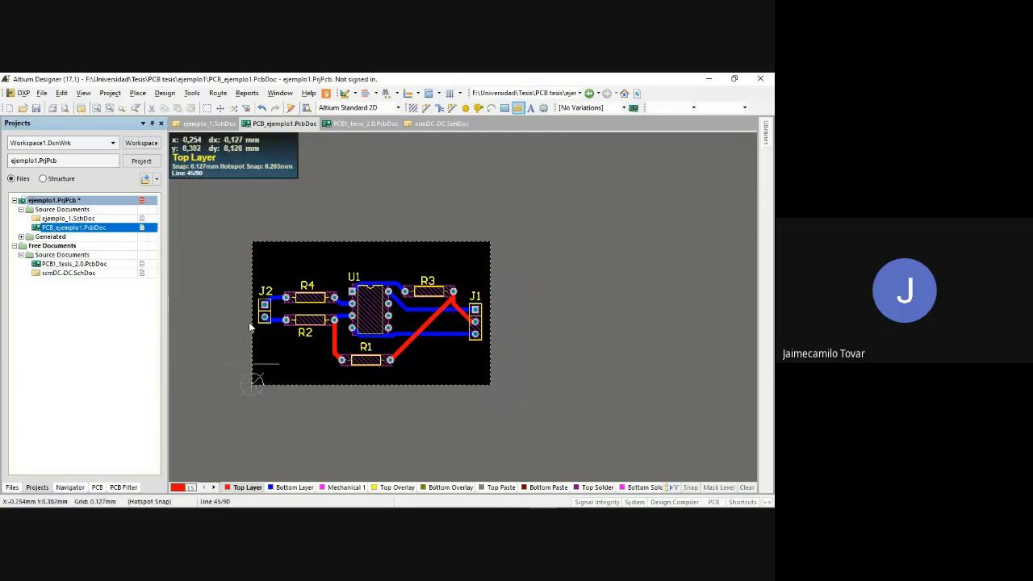
click(253, 242)
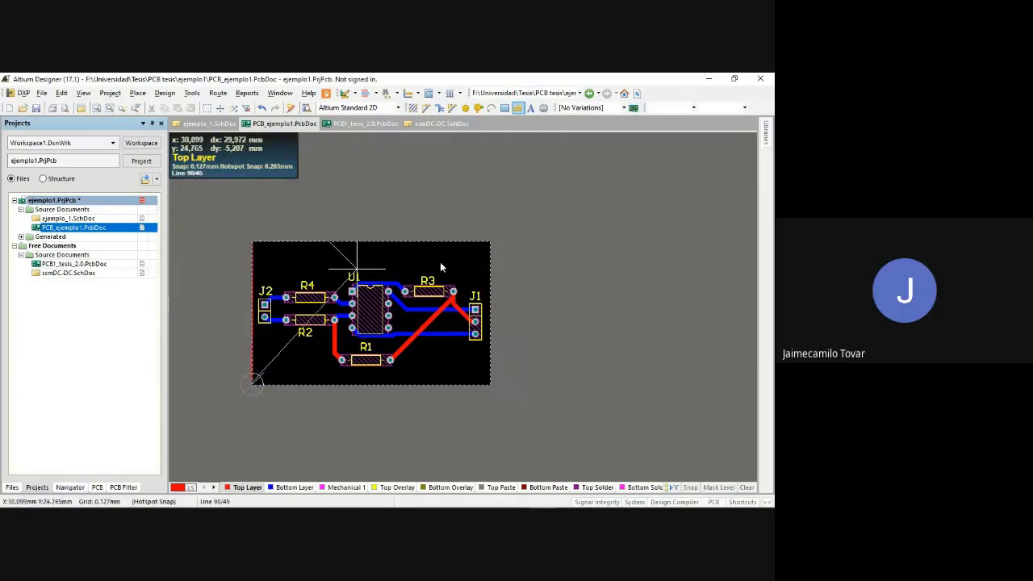
click(490, 241)
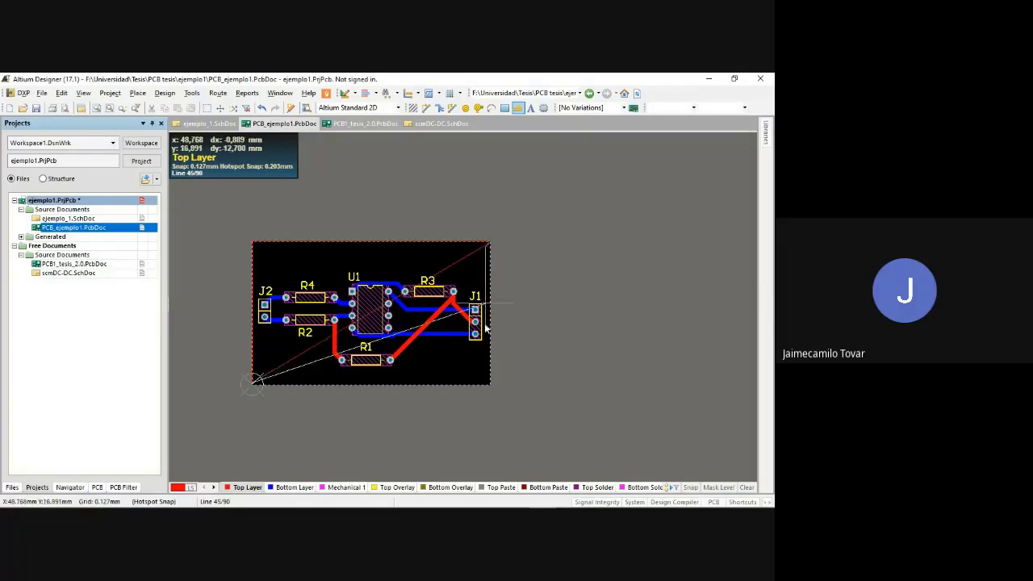
click(490, 384)
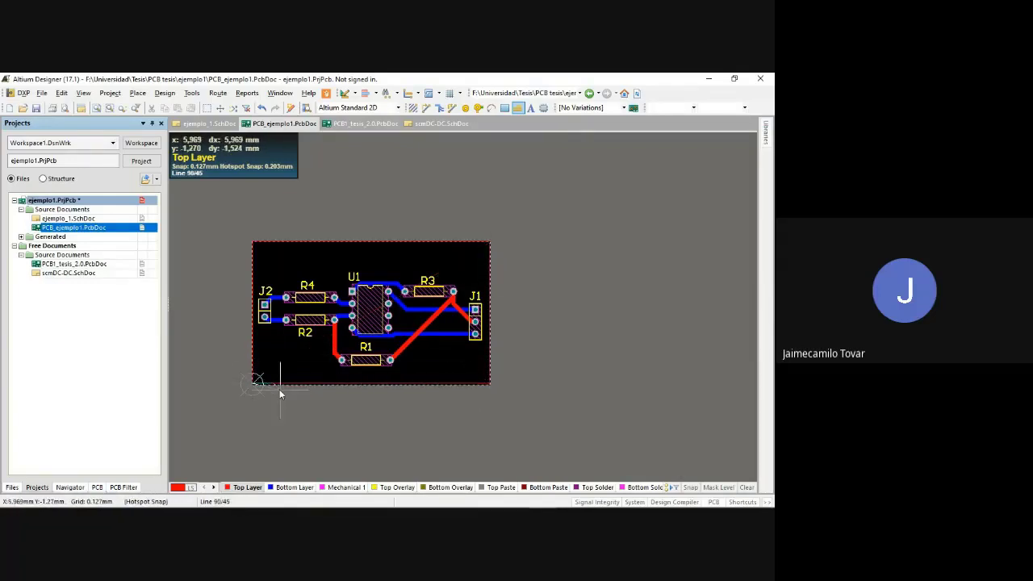
right_click(252, 383)
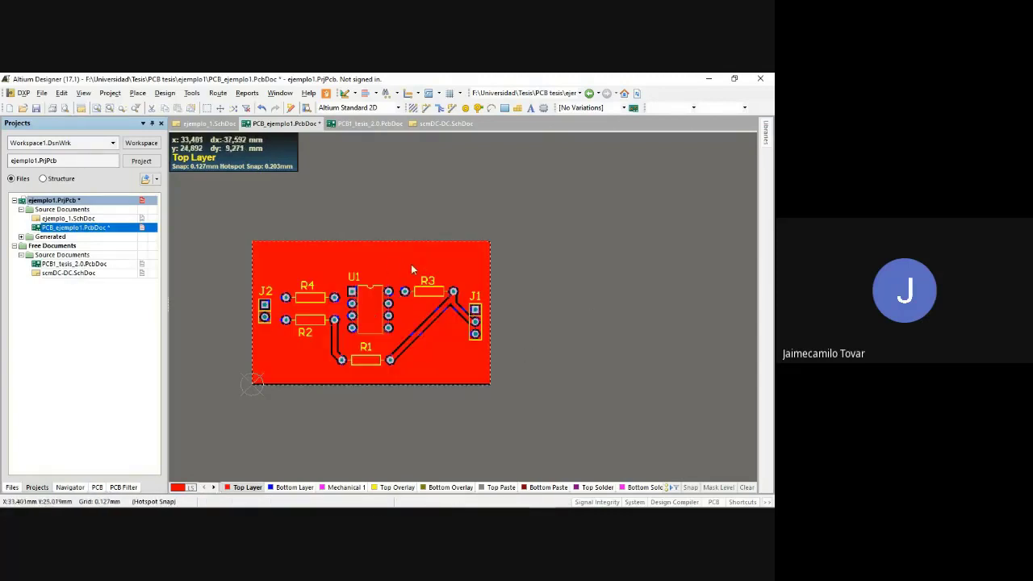
Review the pour properties of the top-layer polygon, including its arc approximation
click(407, 264)
key(Delete)
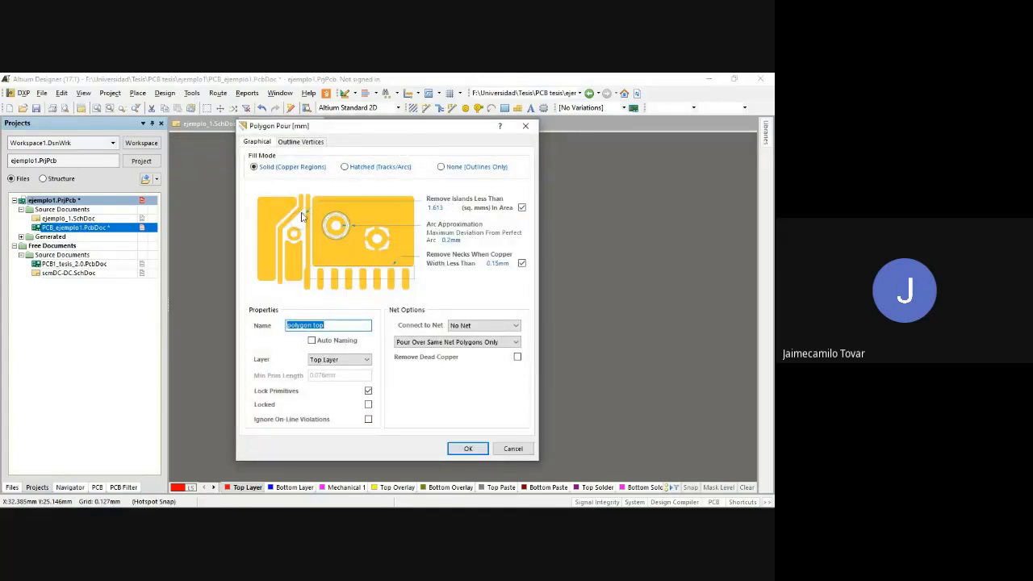
drag(467, 241, 420, 239)
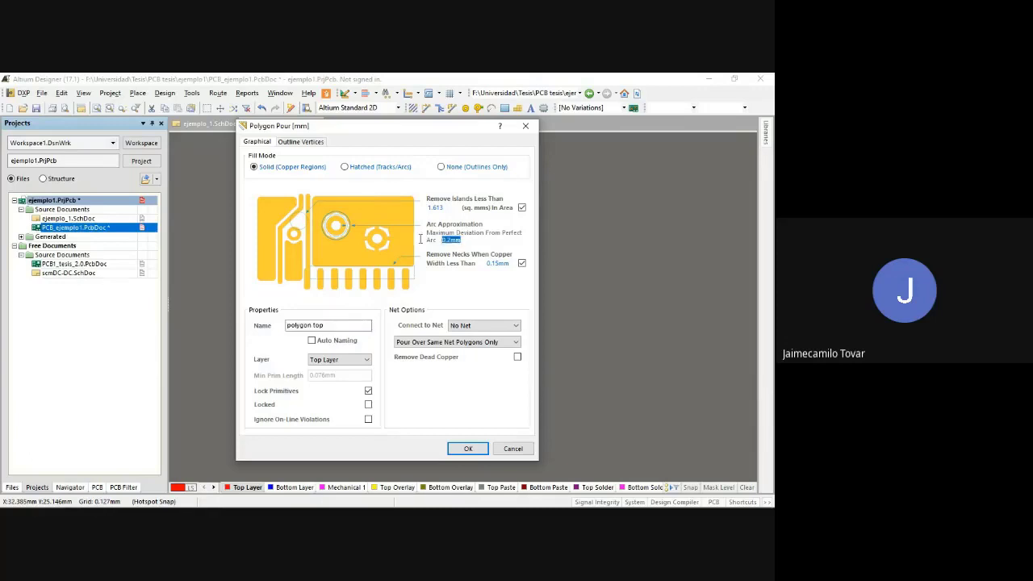
click(468, 449)
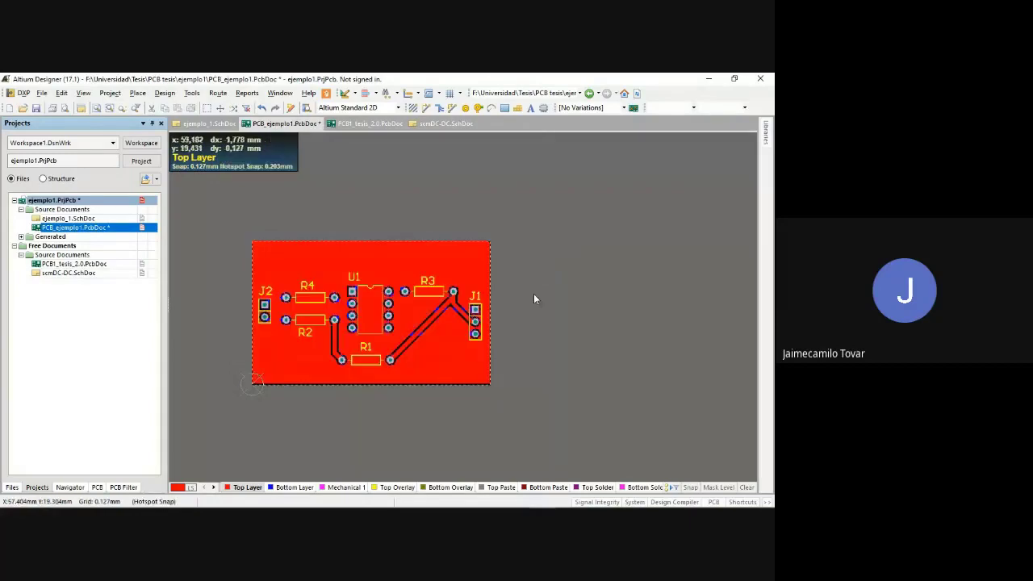
Inspect the poured copper and its clearances around the pads and tracks in both 2D and 3D
ctrl+scroll(425, 315, up, 4)
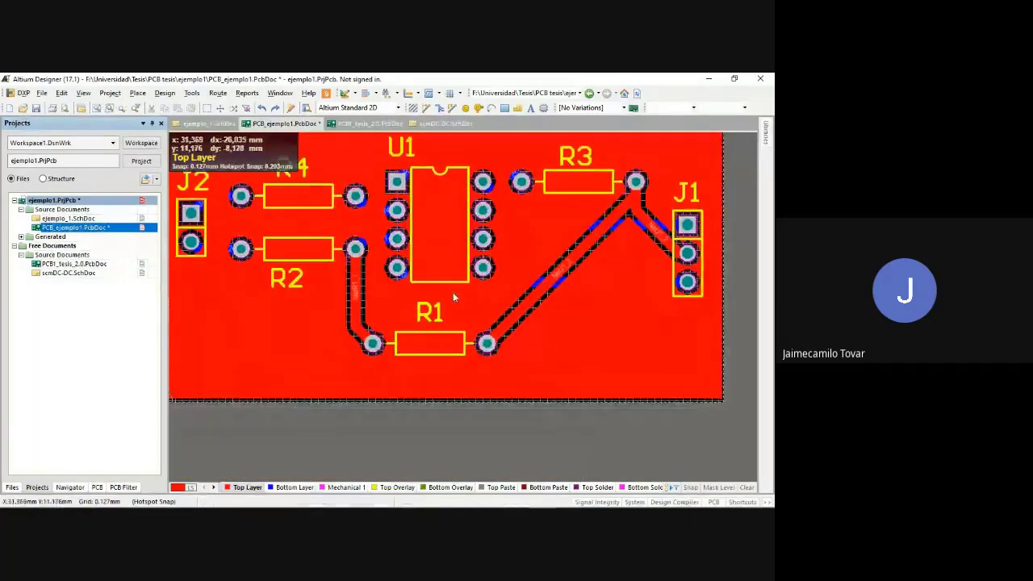
right_drag(373, 283, 410, 398)
key(3)
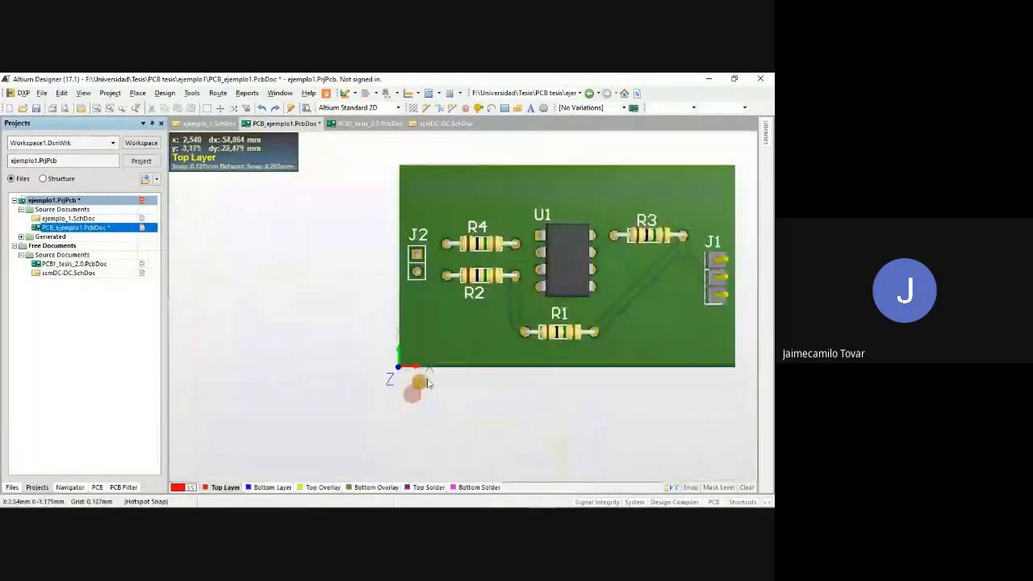
right_drag(558, 310, 454, 329)
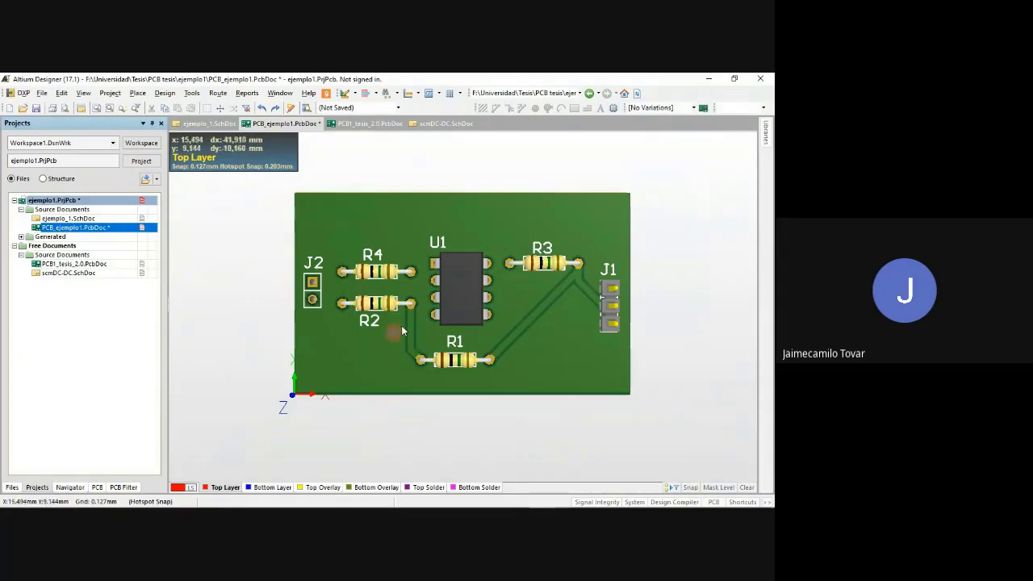
key(2)
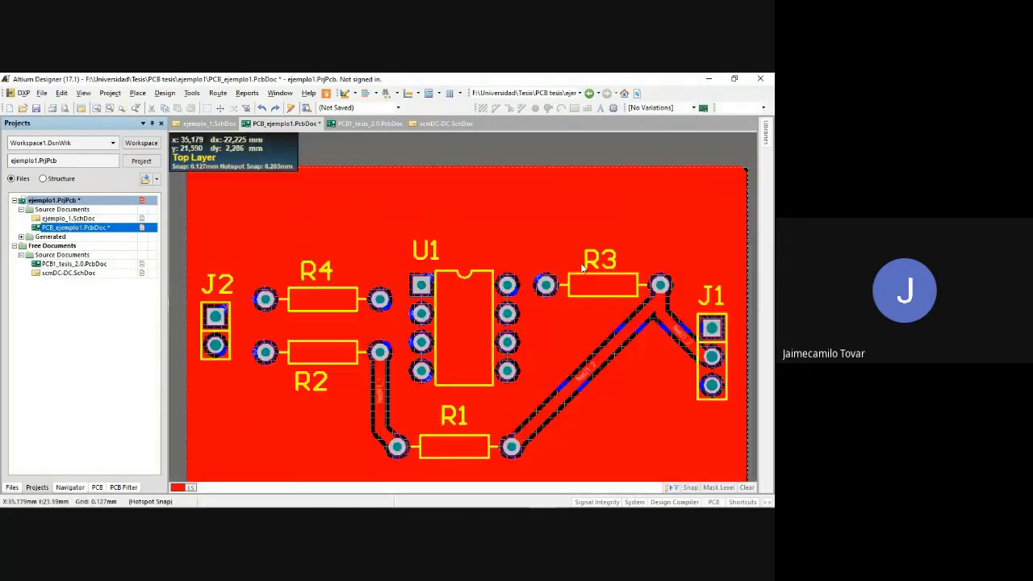
Switch to the PCB1_tesis_2.0 board and examine its control circuitry and the tracks leading down to the power stage
ctrl+scroll(458, 289, down, 5)
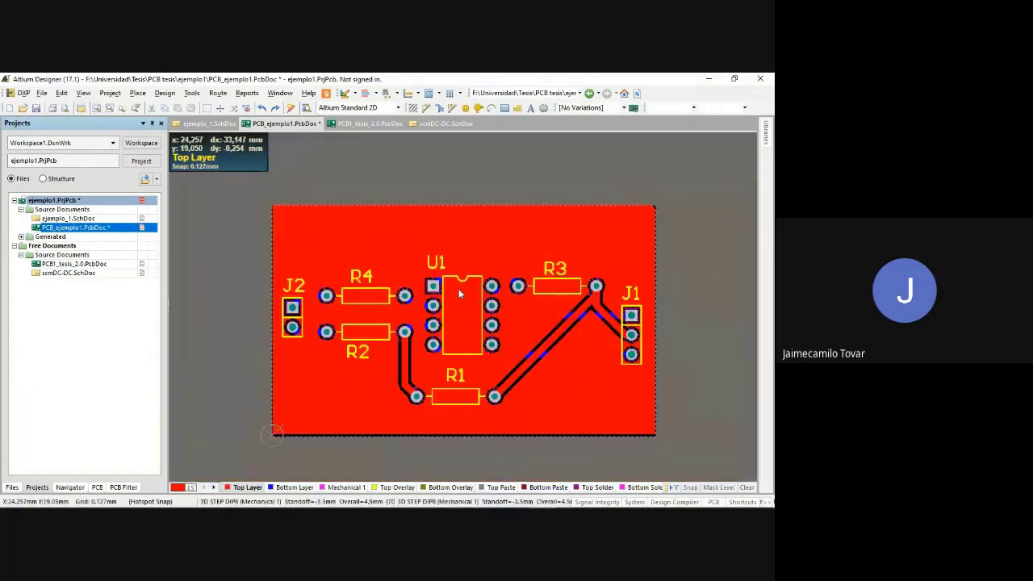
click(380, 125)
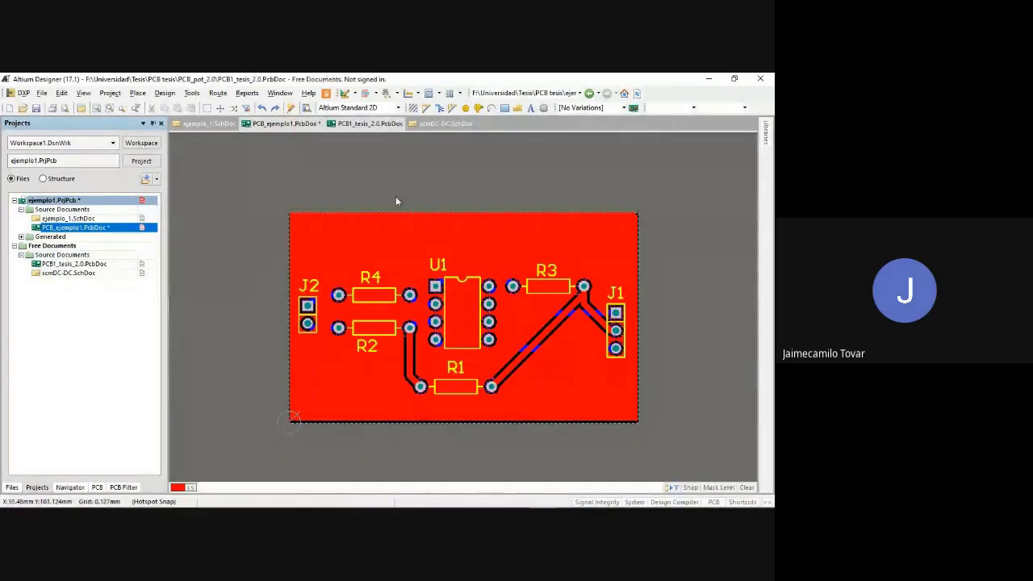
ctrl+scroll(326, 380, down, 2)
scroll(319, 396, down, 2)
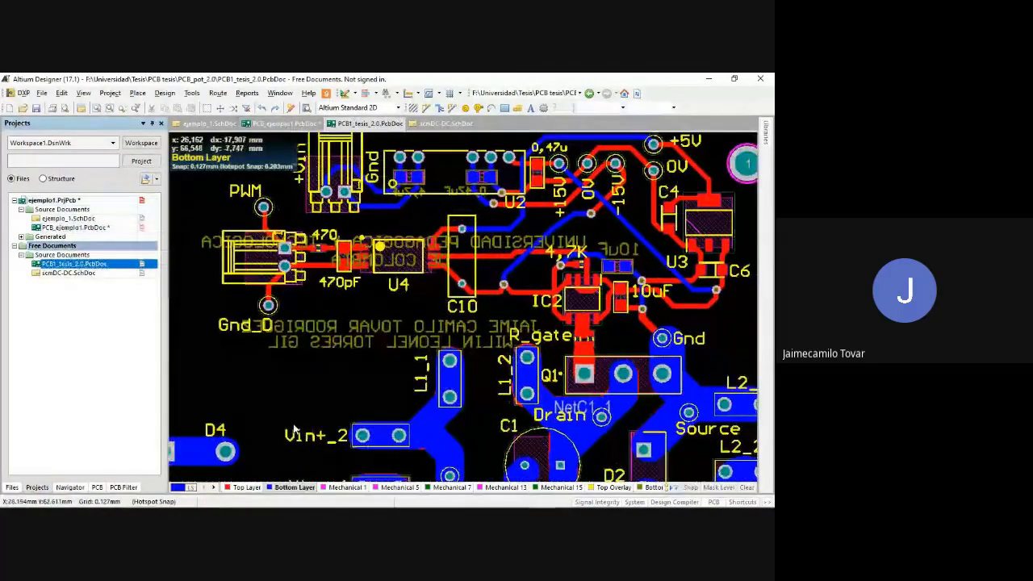
scroll(313, 417, up, 1)
scroll(311, 417, up, 1)
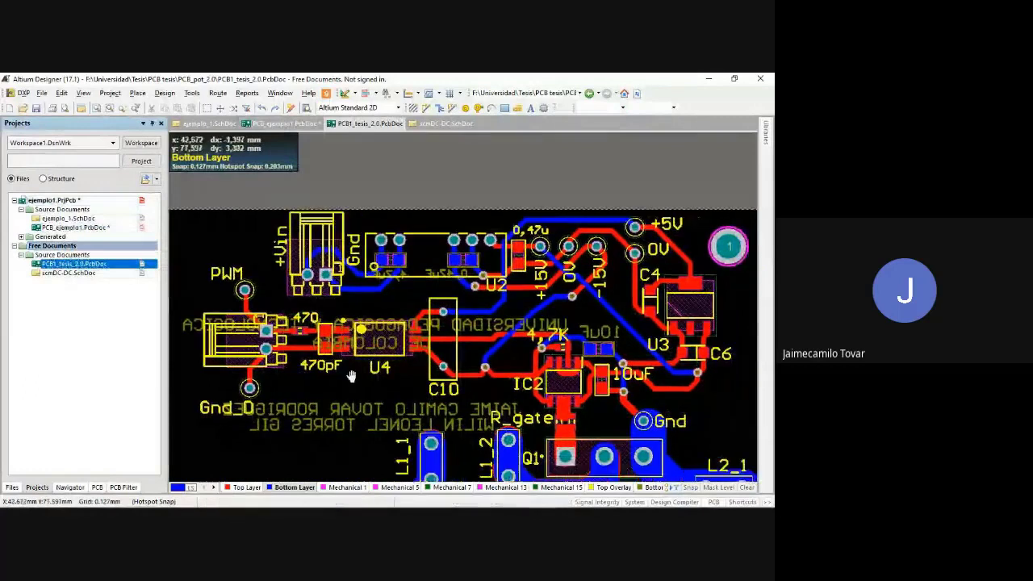
shift+scroll(344, 373, right, 1)
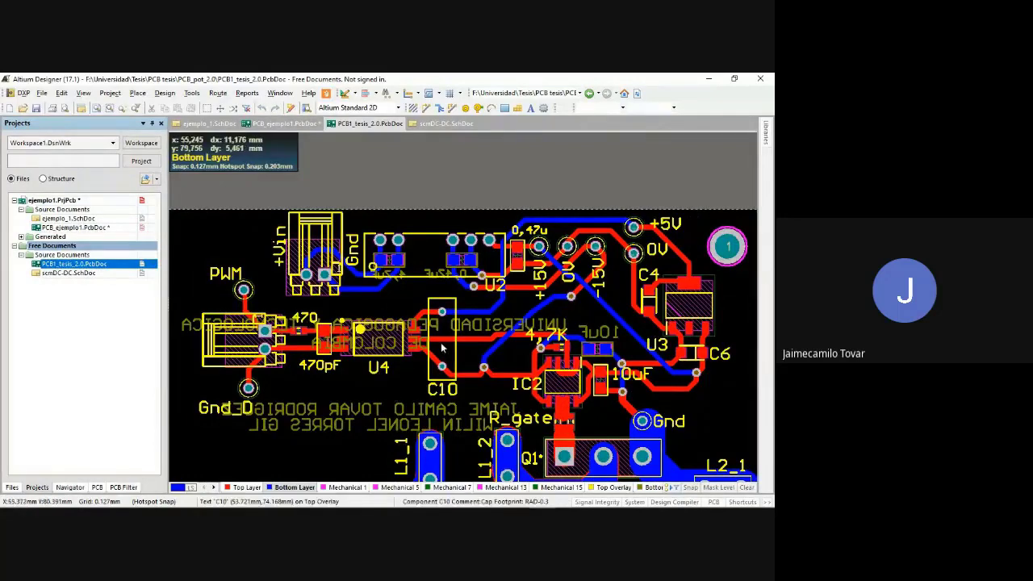
scroll(447, 343, down, 1)
scroll(447, 342, down, 1)
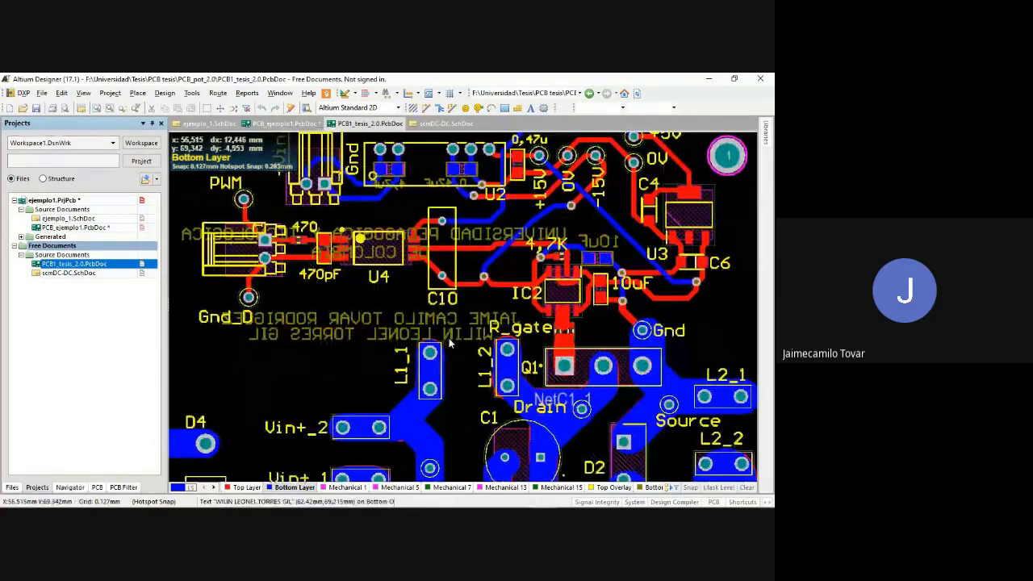
scroll(547, 327, down, 2)
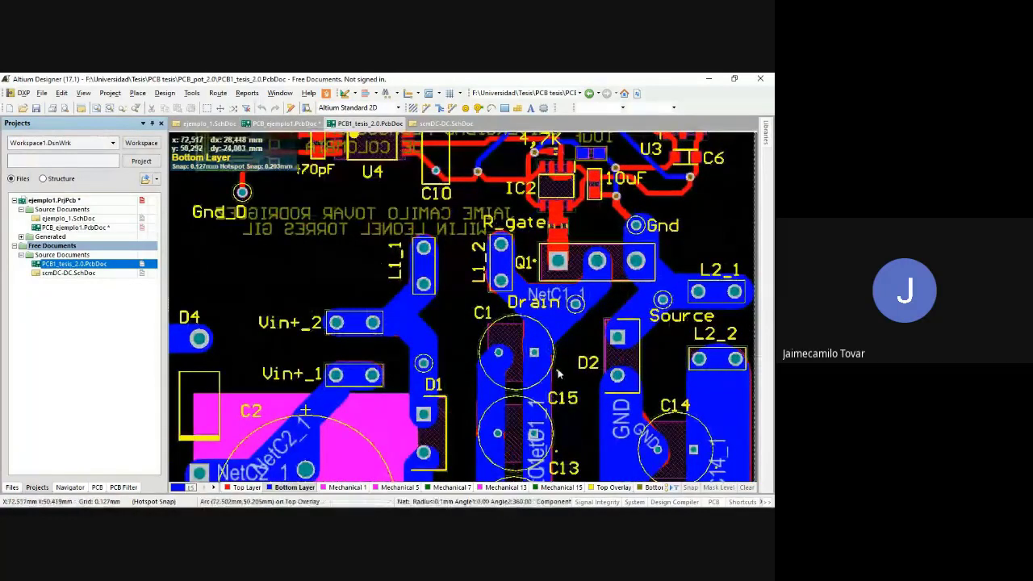
scroll(564, 369, down, 1)
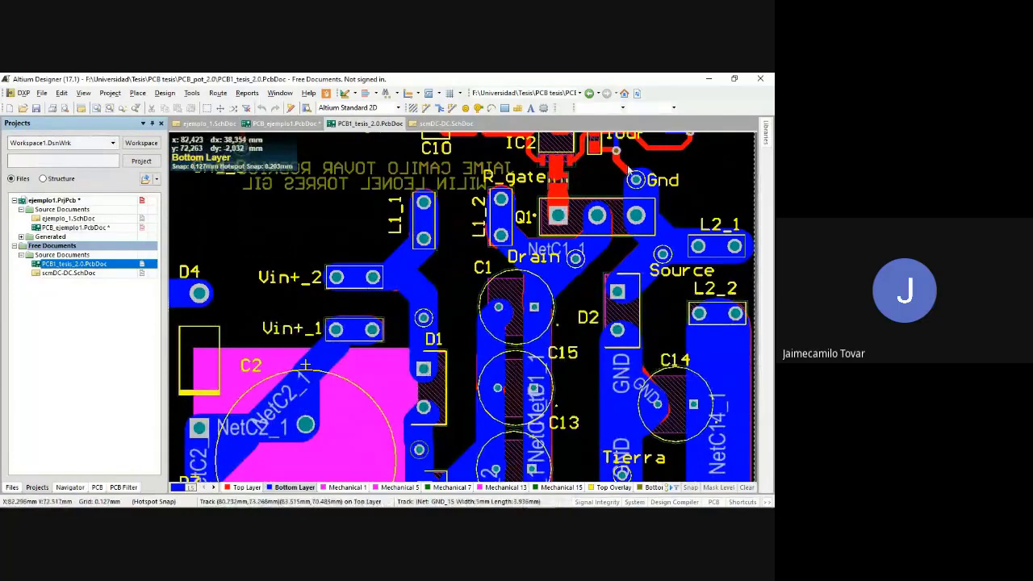
Inspect the tracks up close around IC2, Q1's gate, drain and source, the Gnd point, and capacitors C1 and C15
scroll(670, 267, up, 1)
ctrl+scroll(649, 257, up, 2)
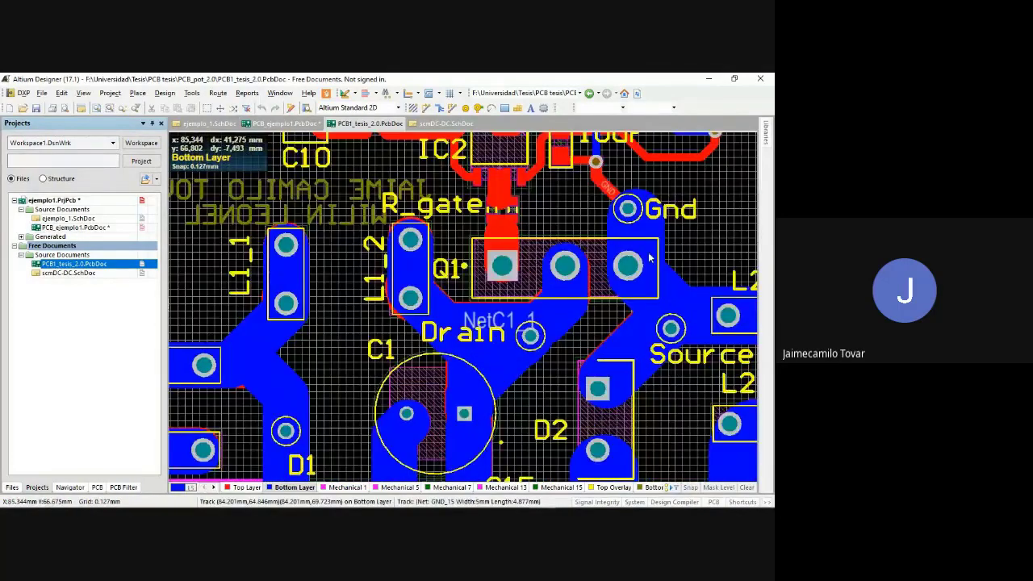
ctrl+scroll(650, 257, up, 1)
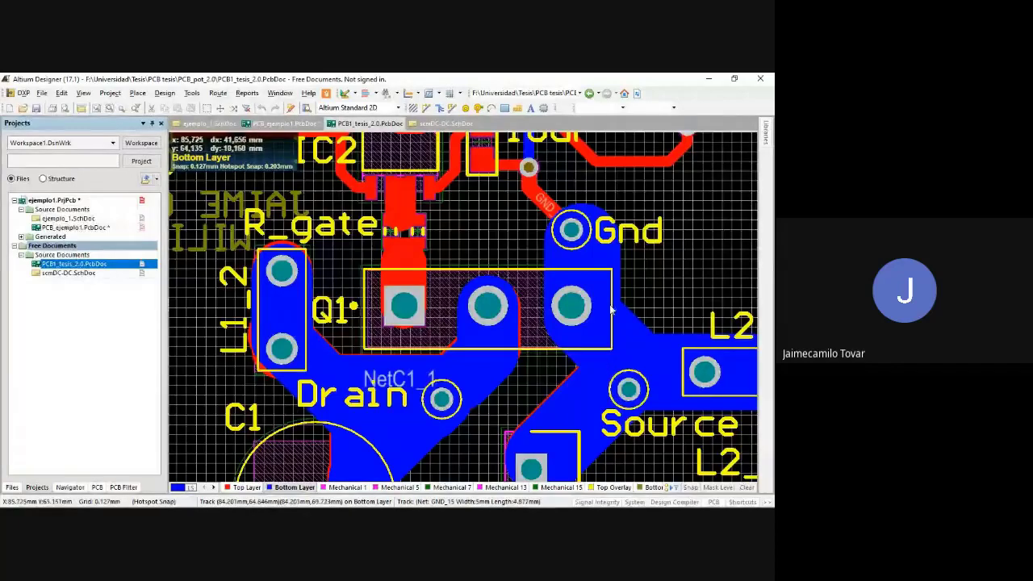
scroll(611, 311, up, 2)
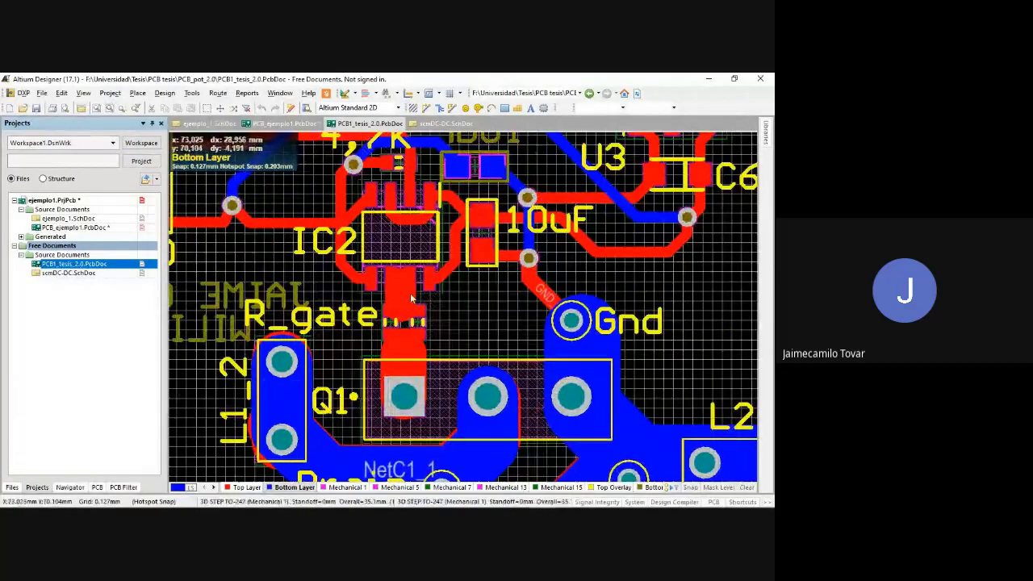
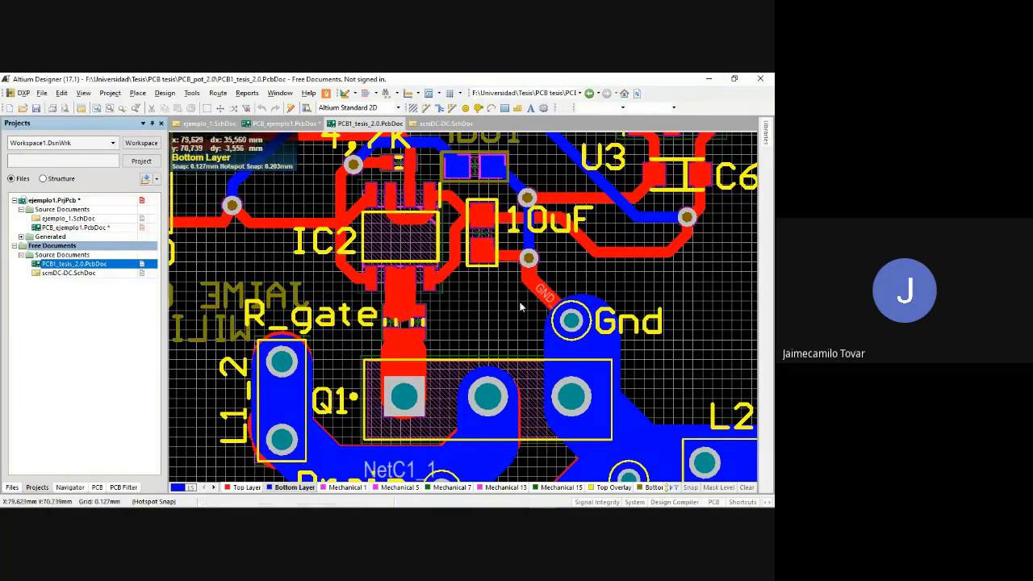
right_drag(686, 329, 694, 309)
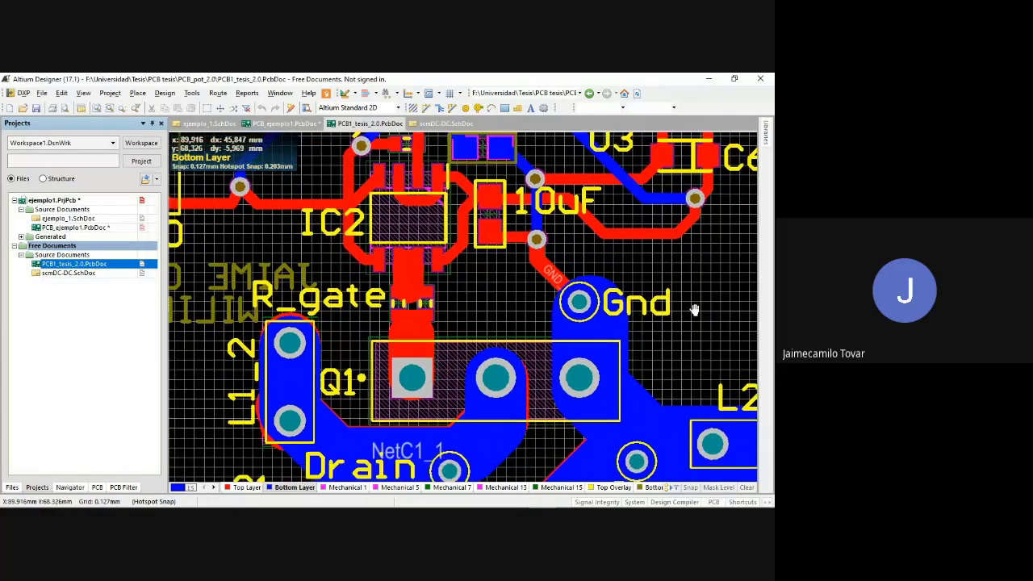
scroll(694, 309, down, 5)
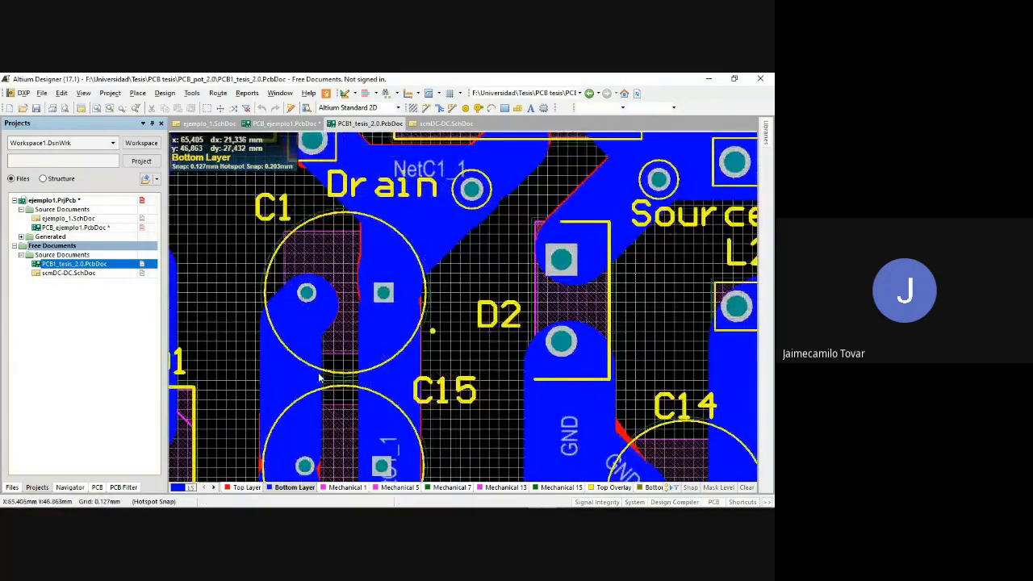
scroll(327, 351, down, 1)
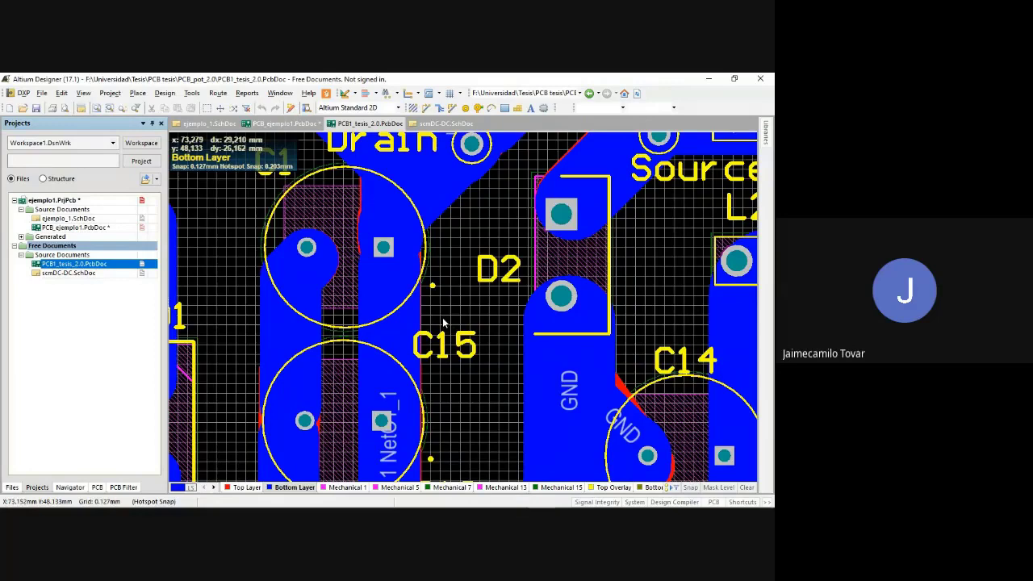
Compare the thin signal tracks of the control section with the wide bottom-layer power and GND tracks across the board
ctrl+scroll(444, 322, down, 1)
ctrl+scroll(444, 322, down, 2)
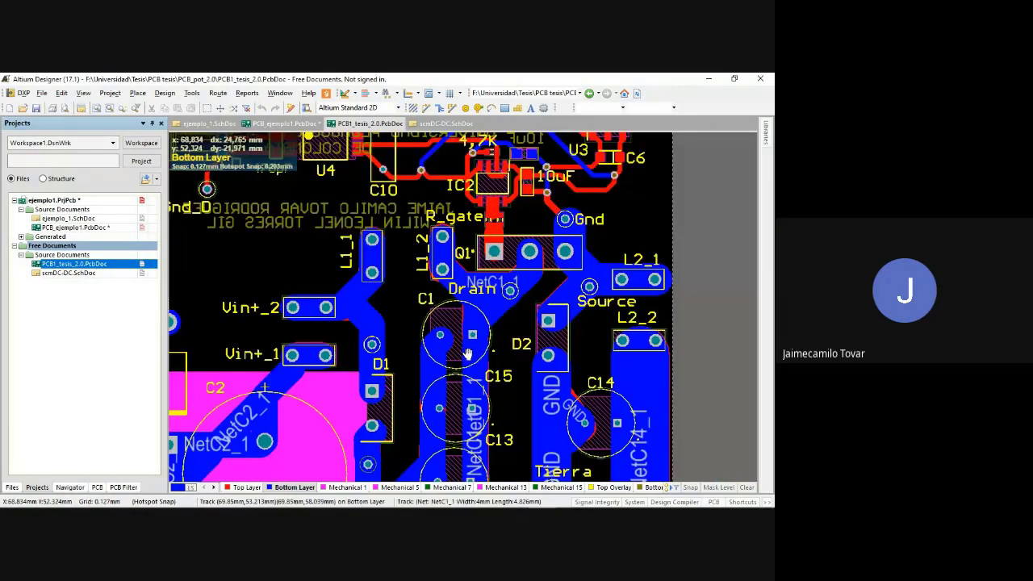
right_drag(468, 354, 512, 479)
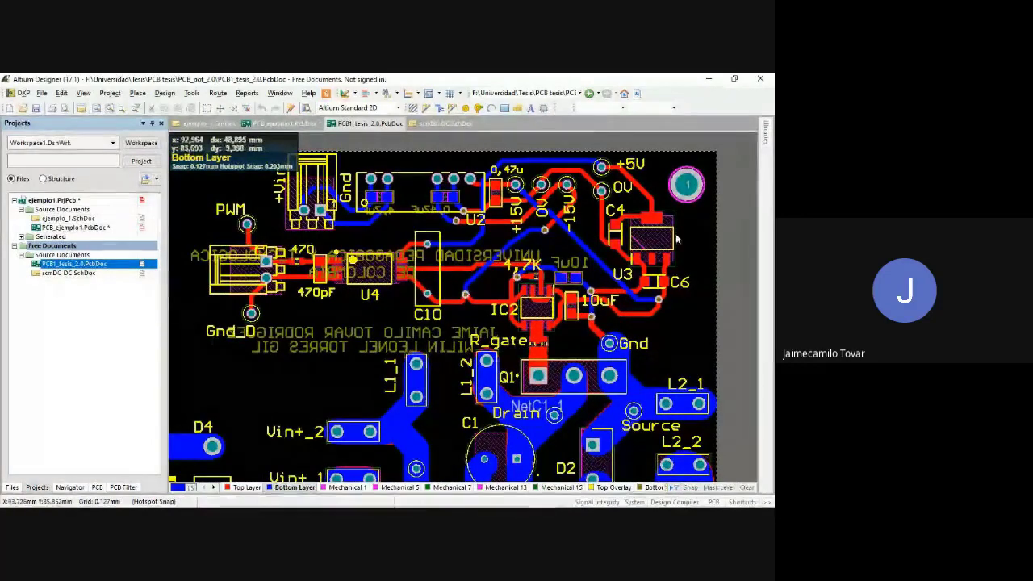
scroll(503, 400, down, 3)
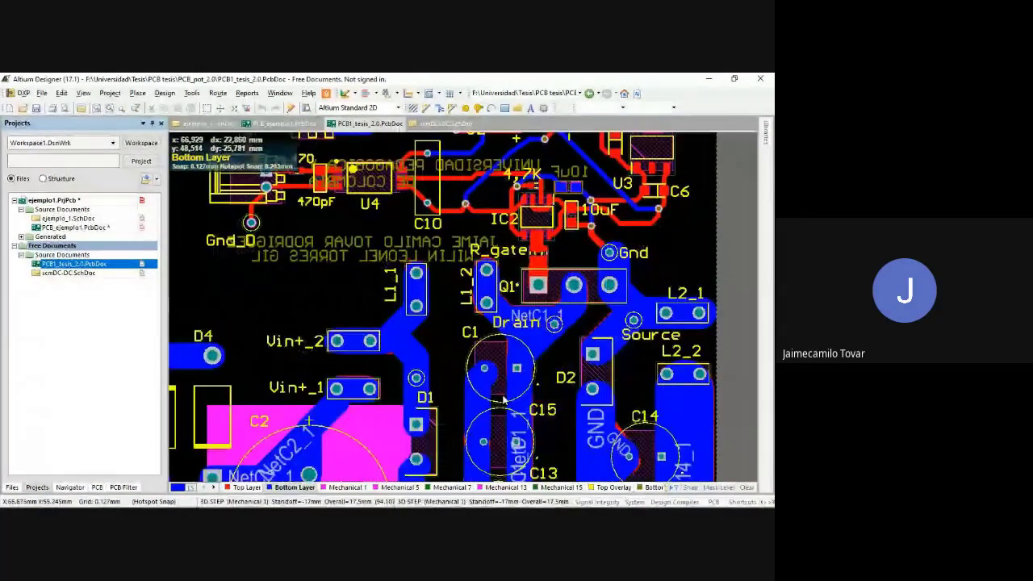
ctrl+scroll(504, 400, down, 1)
right_drag(447, 349, 472, 260)
scroll(533, 322, up, 3)
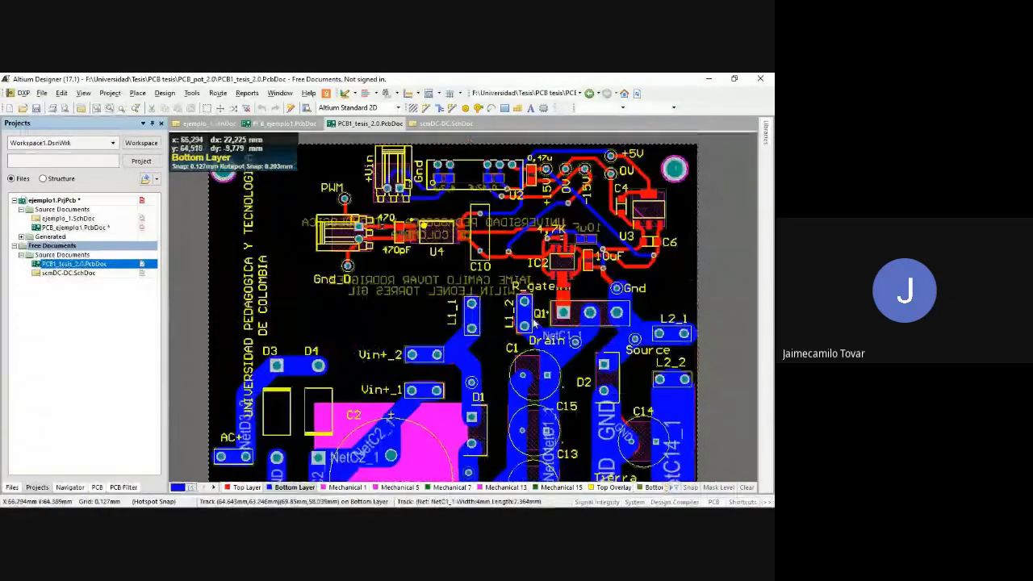
right_drag(614, 287, 528, 325)
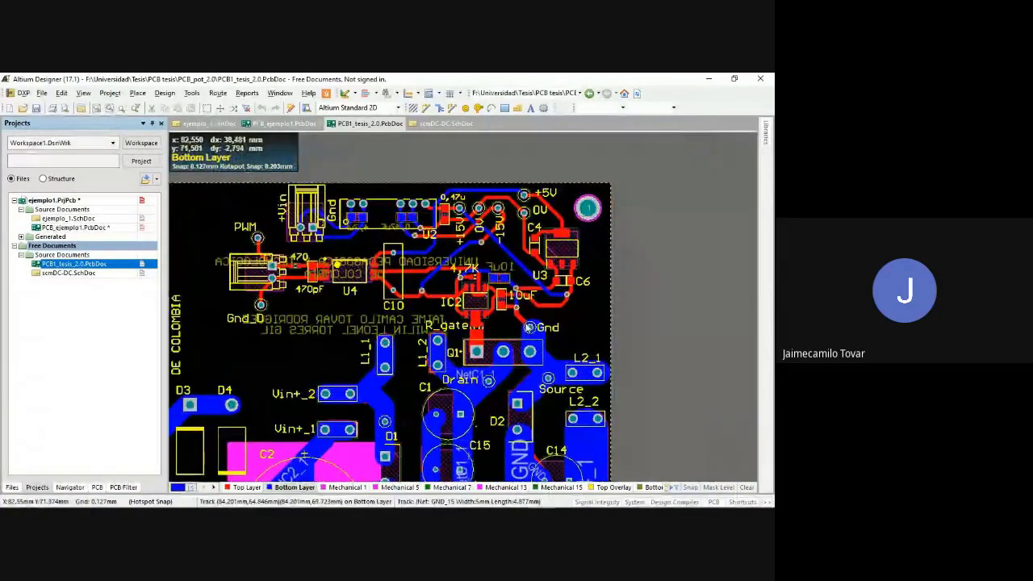
right_drag(512, 289, 548, 240)
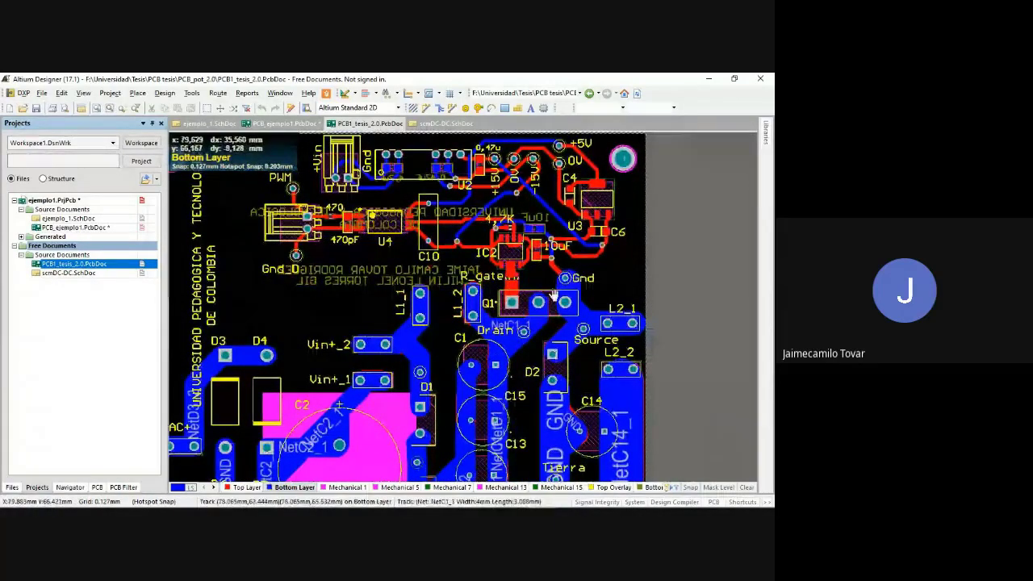
right_drag(554, 295, 574, 221)
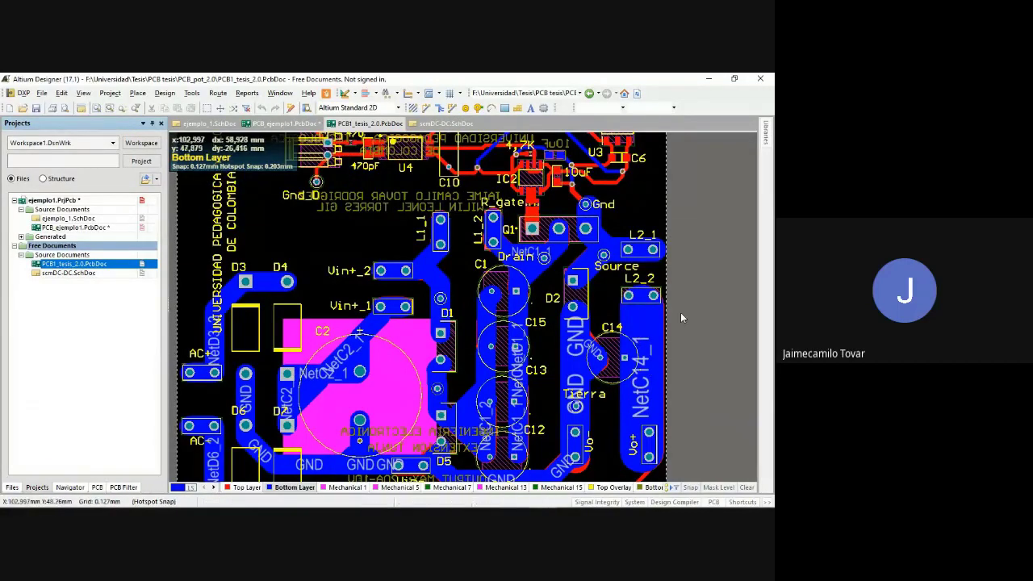
scroll(683, 404, down, 1)
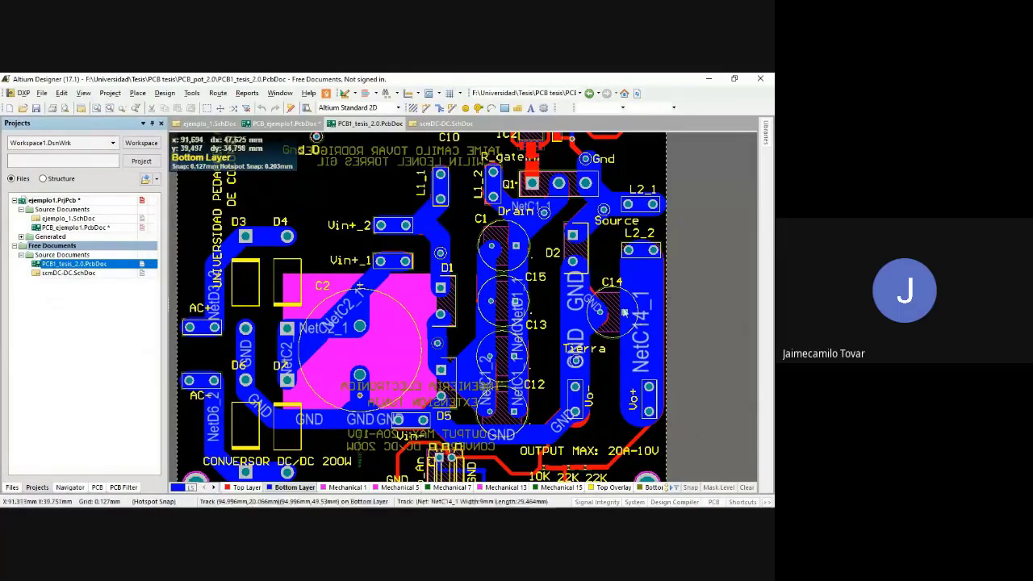
scroll(586, 220, up, 1)
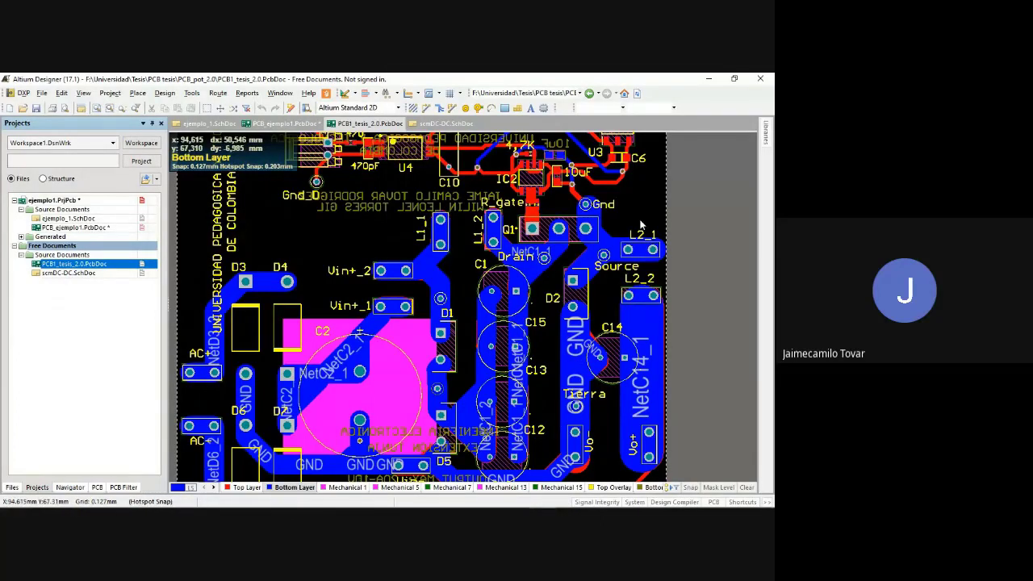
scroll(565, 230, up, 1)
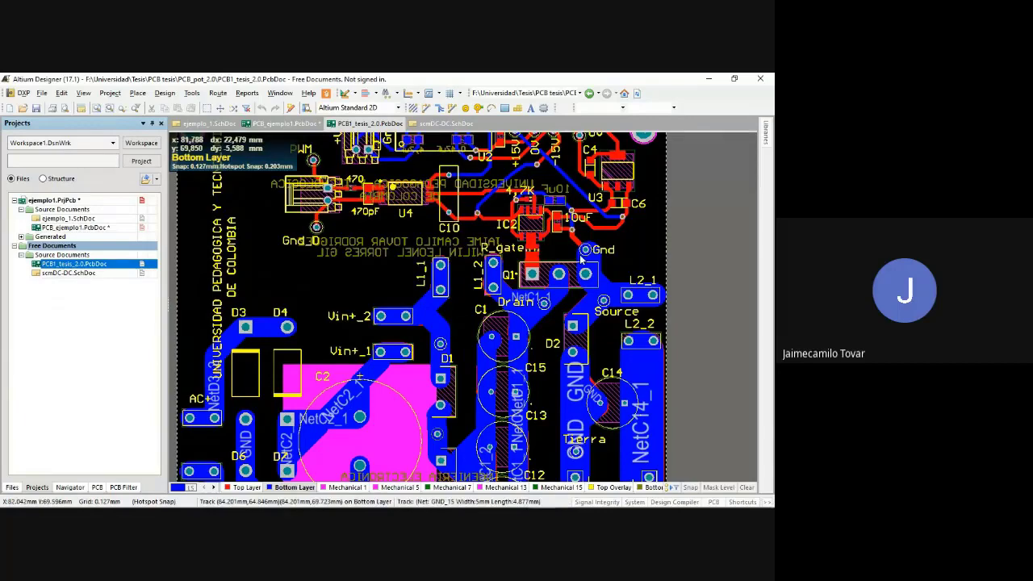
scroll(581, 258, down, 1)
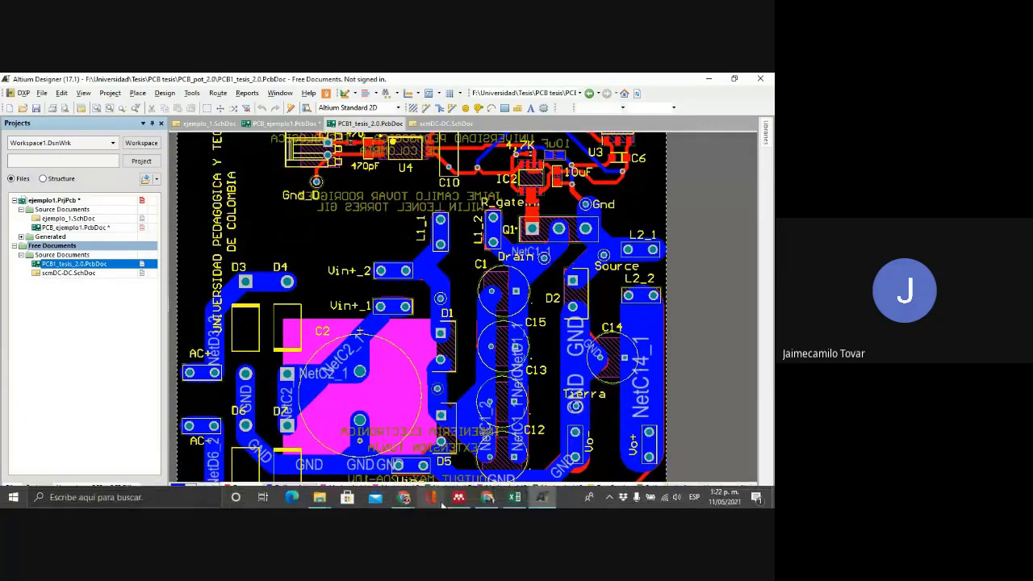
Switch to Chrome and bring up the input form of Digi-Key's PCB trace width calculator
mouse_move(404, 497)
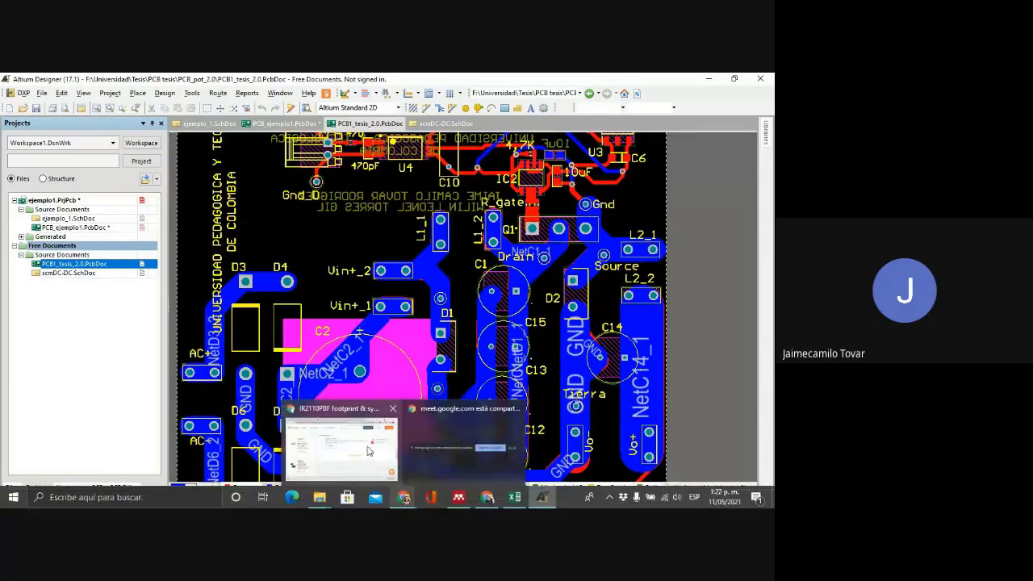
click(313, 440)
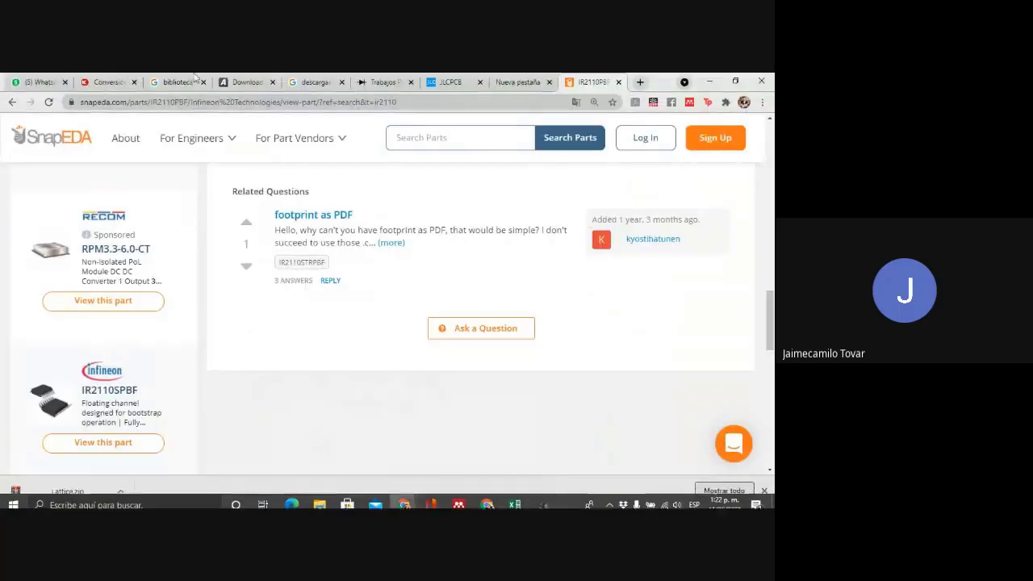
click(105, 82)
scroll(175, 212, up, 1)
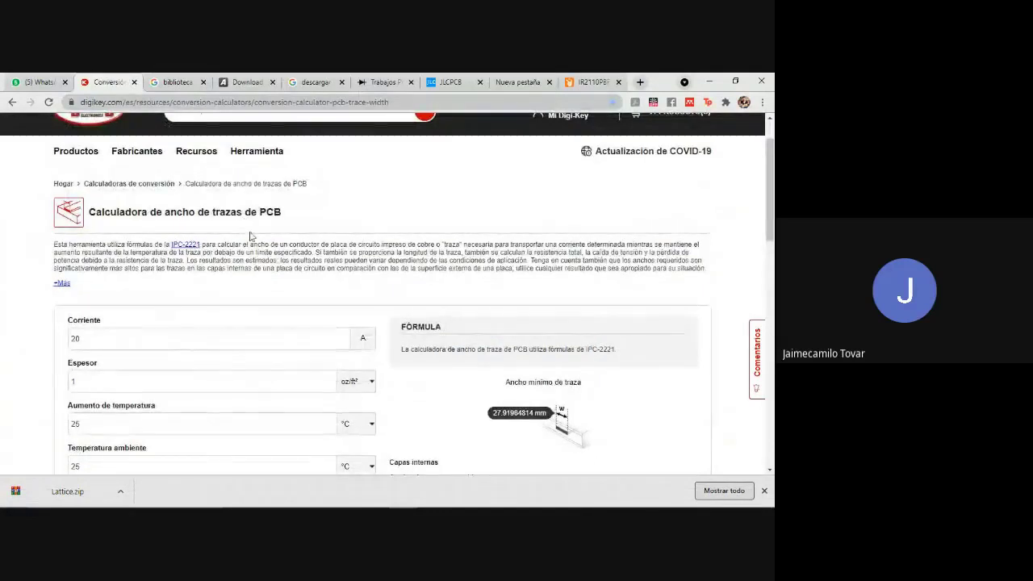
scroll(252, 241, down, 1)
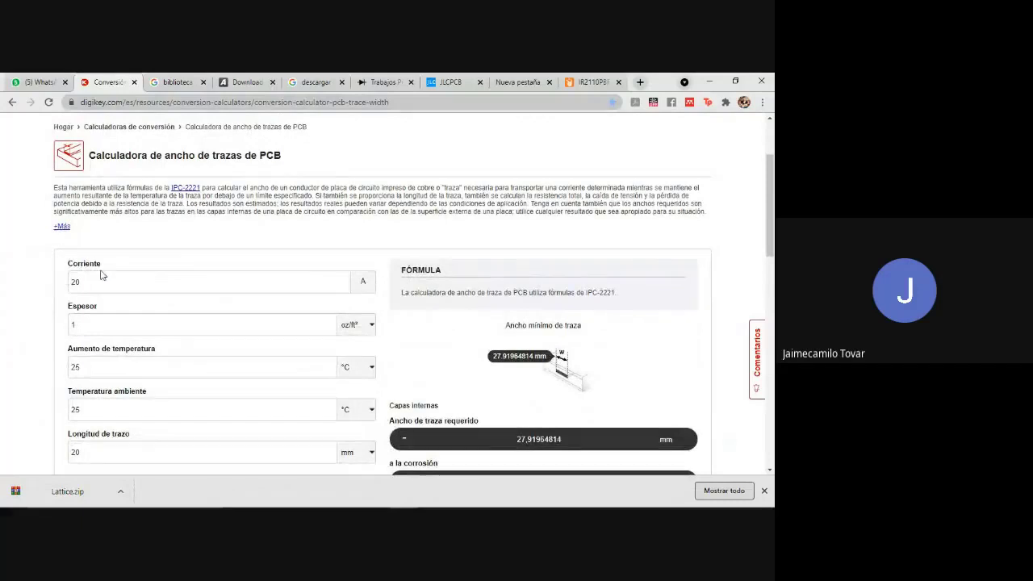
Review the trace width calculator's inputs for current, copper thickness, temperature rise, ambient temperature and trace length
click(84, 286)
click(27, 256)
scroll(100, 264, down, 1)
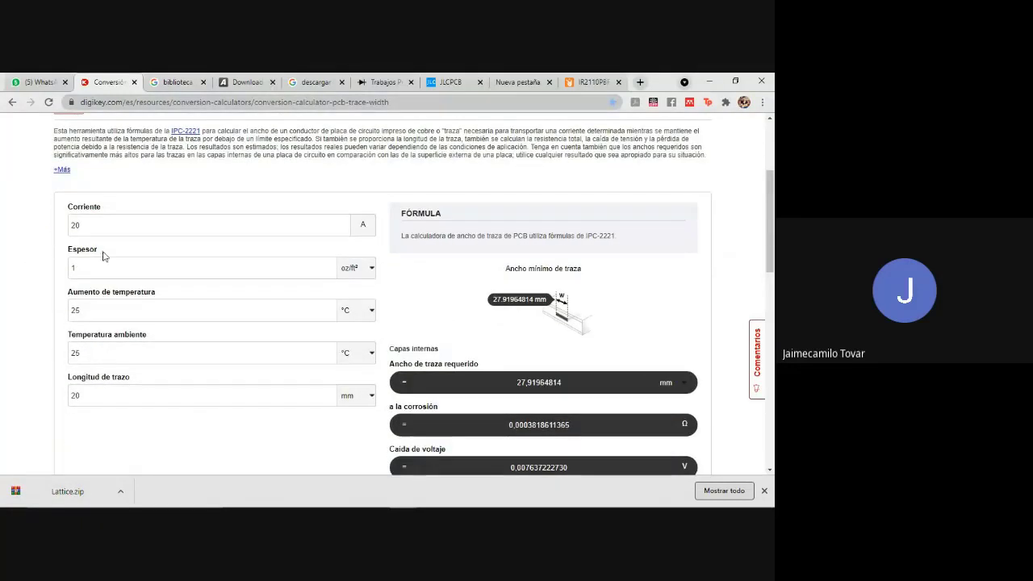
click(91, 269)
click(59, 269)
click(90, 319)
click(98, 358)
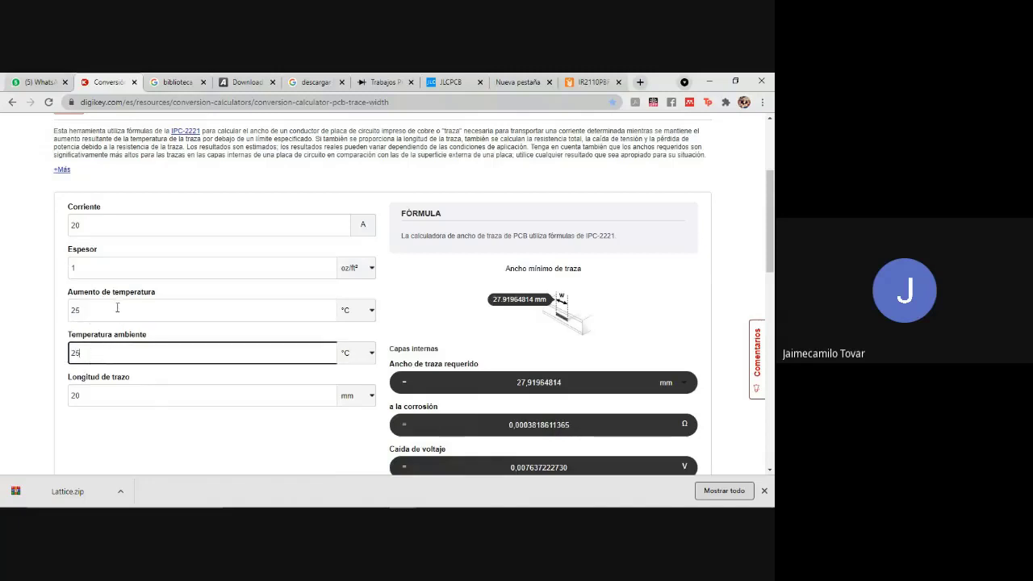
drag(117, 307, 64, 306)
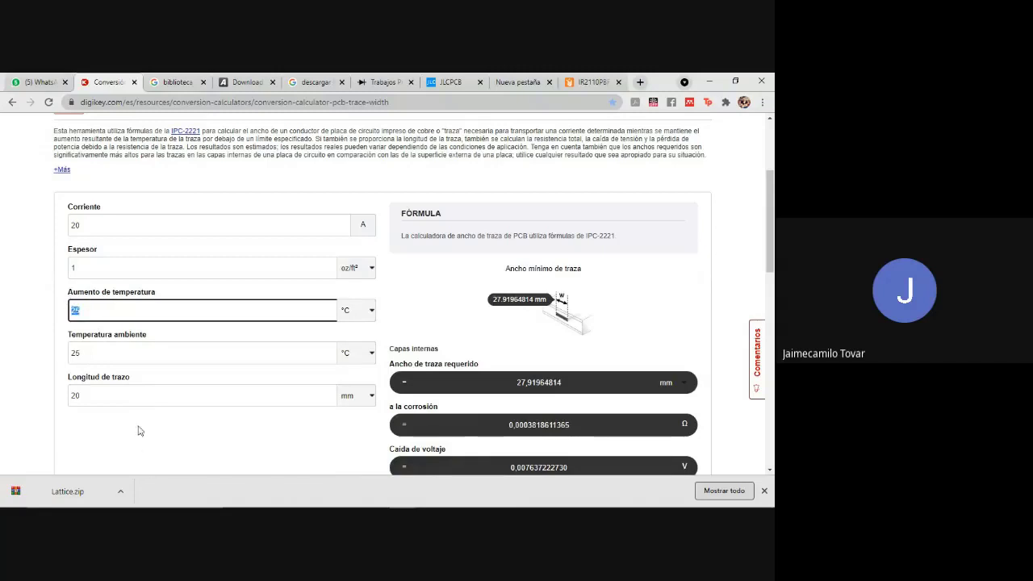
click(86, 311)
click(52, 299)
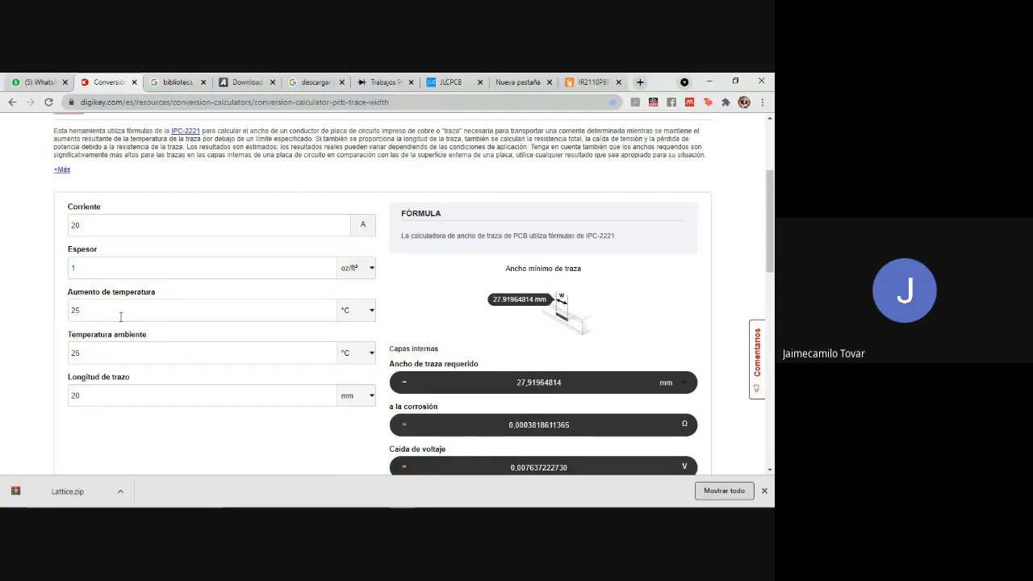
drag(93, 396, 61, 392)
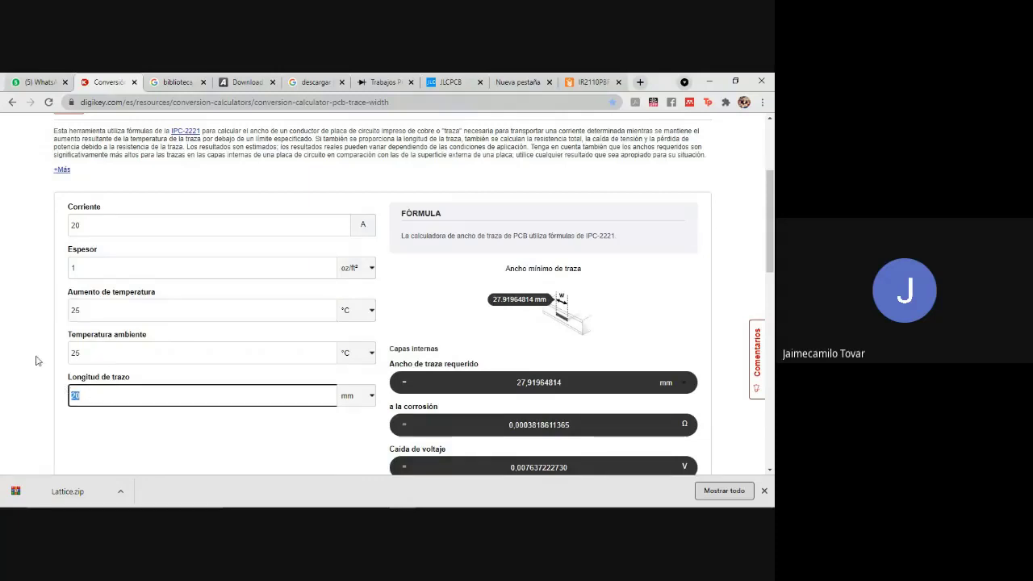
Compare the calculator's required trace width, resistance, voltage drop and power loss for internal layers and external layers in air
click(40, 362)
scroll(496, 243, down, 2)
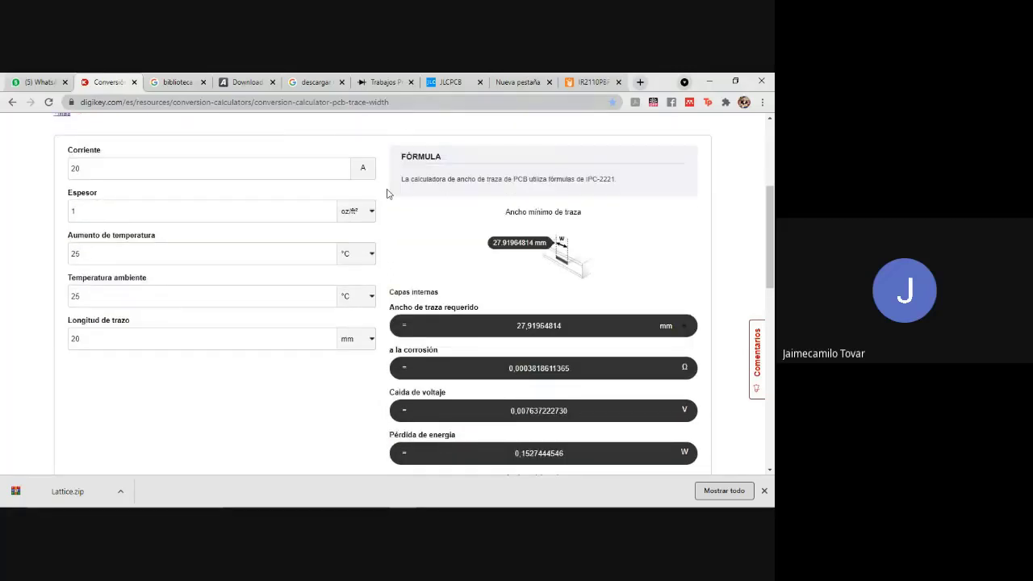
scroll(570, 206, down, 2)
scroll(569, 206, up, 2)
scroll(599, 218, down, 2)
scroll(595, 329, up, 1)
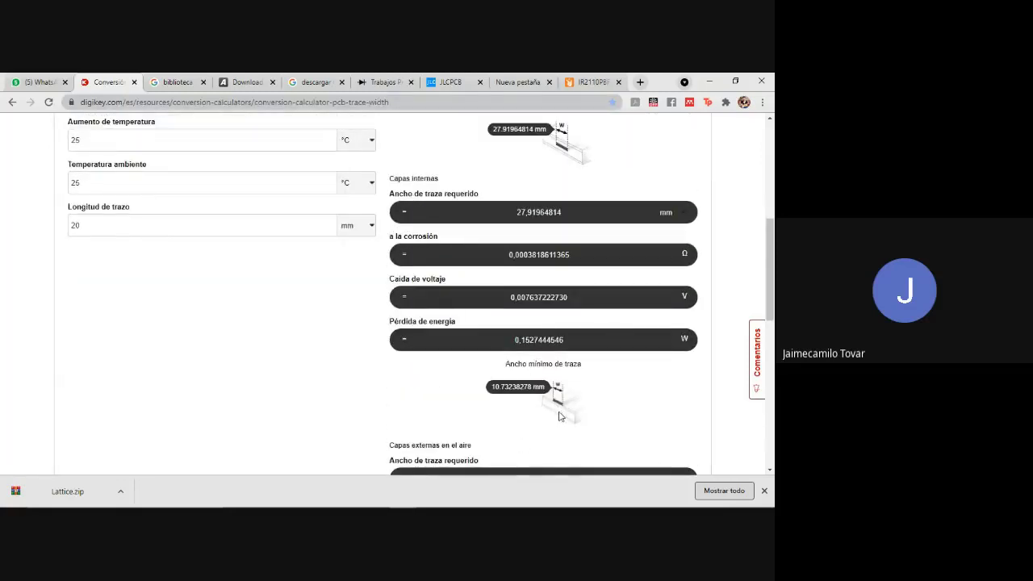
scroll(557, 417, up, 4)
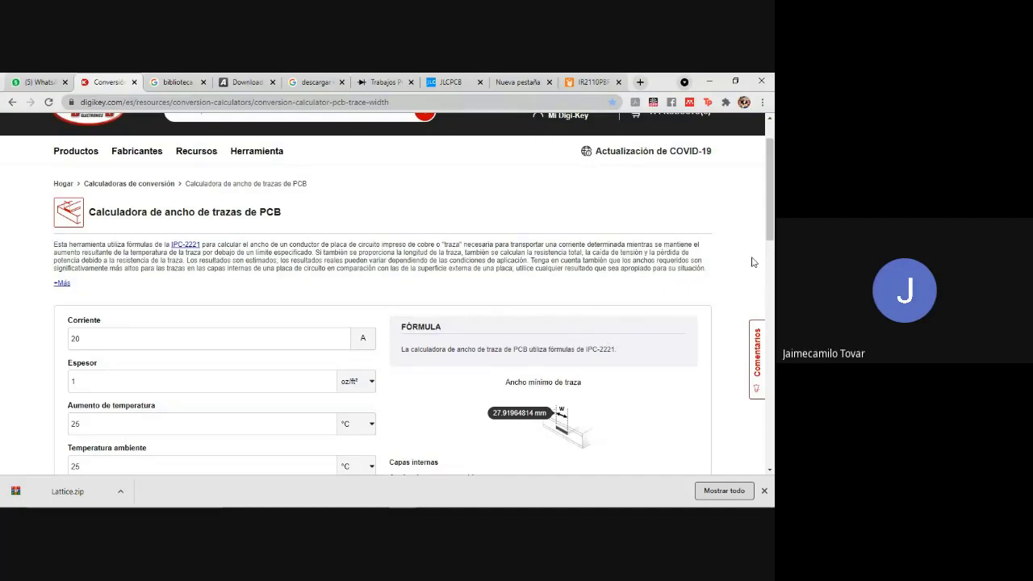
scroll(637, 323, down, 5)
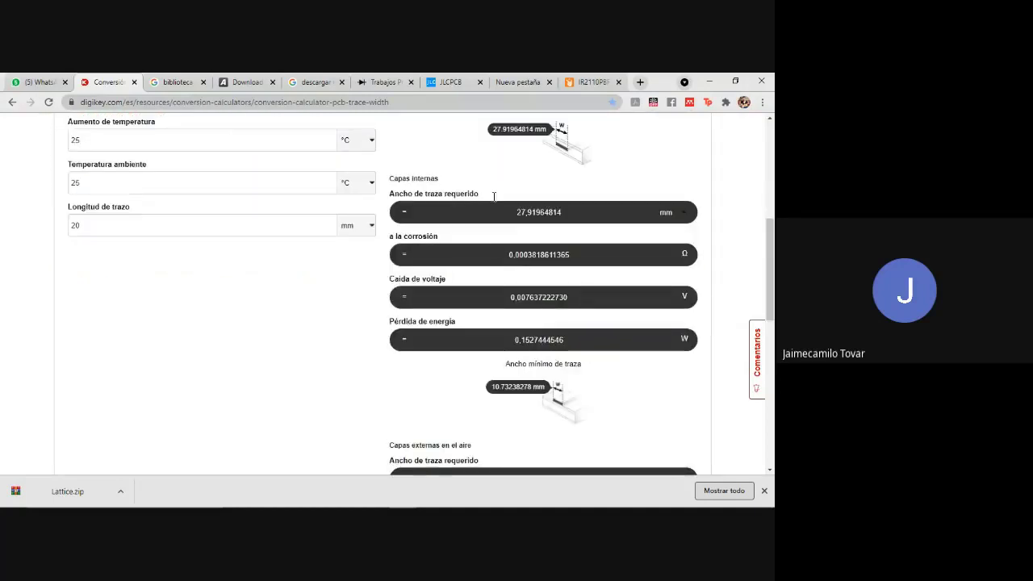
scroll(448, 196, down, 2)
scroll(451, 200, down, 1)
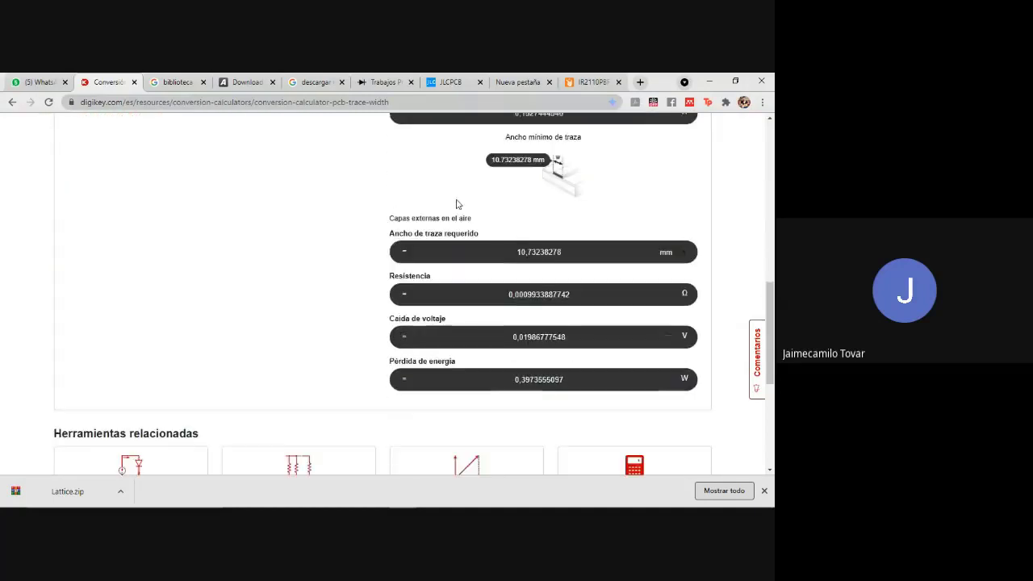
scroll(494, 268, up, 2)
scroll(494, 268, up, 3)
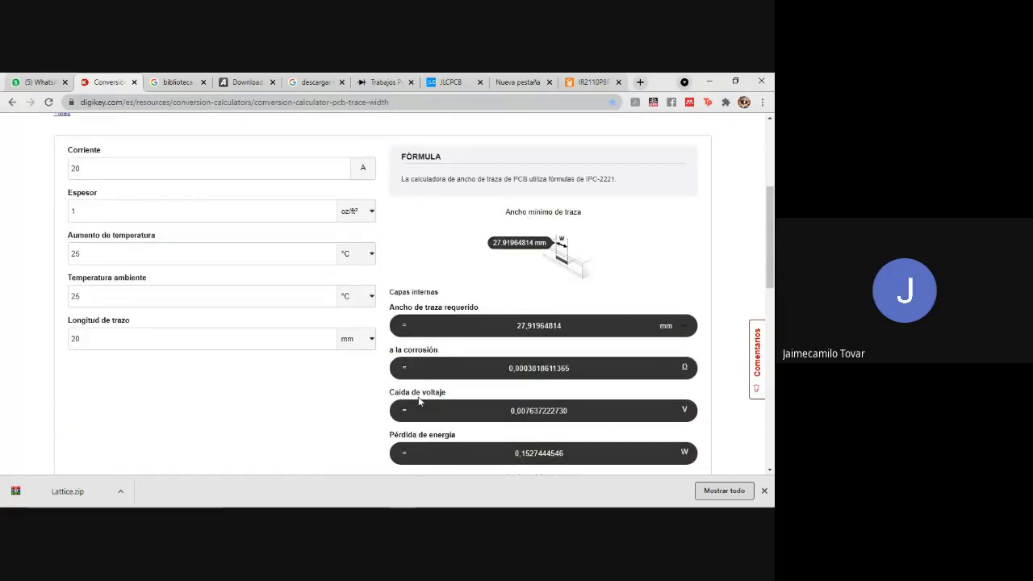
scroll(511, 315, down, 4)
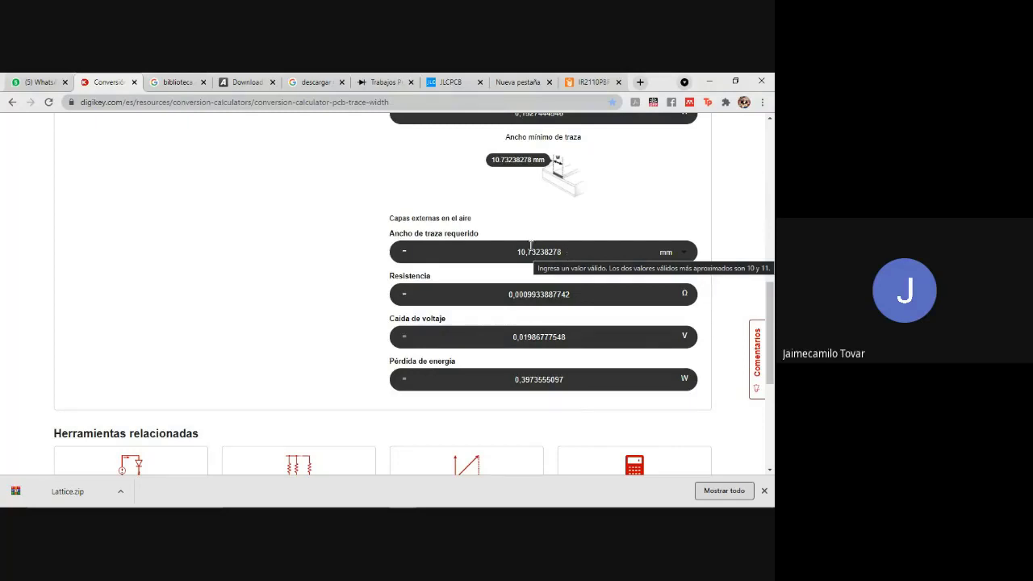
scroll(256, 300, up, 6)
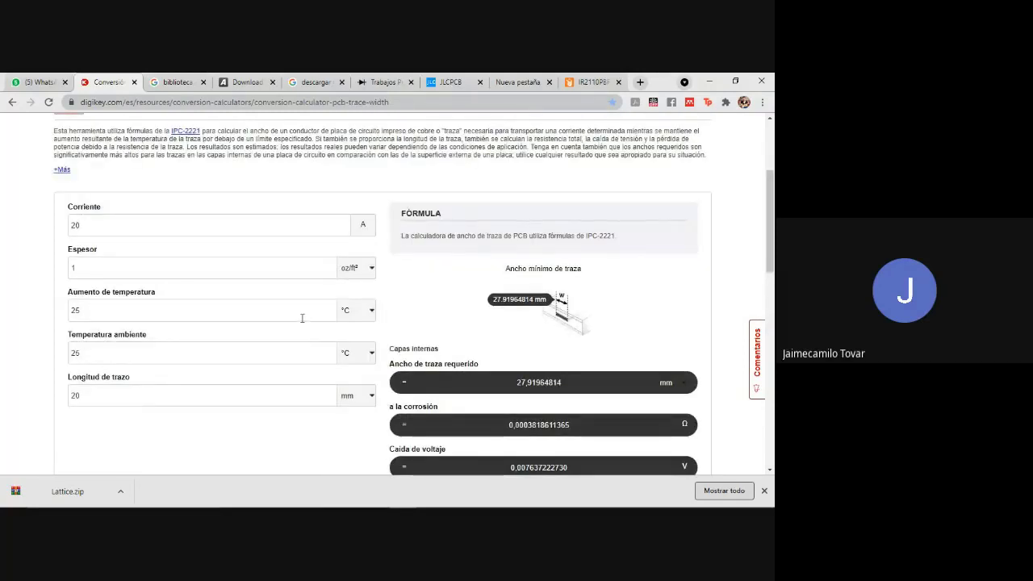
scroll(525, 334, down, 5)
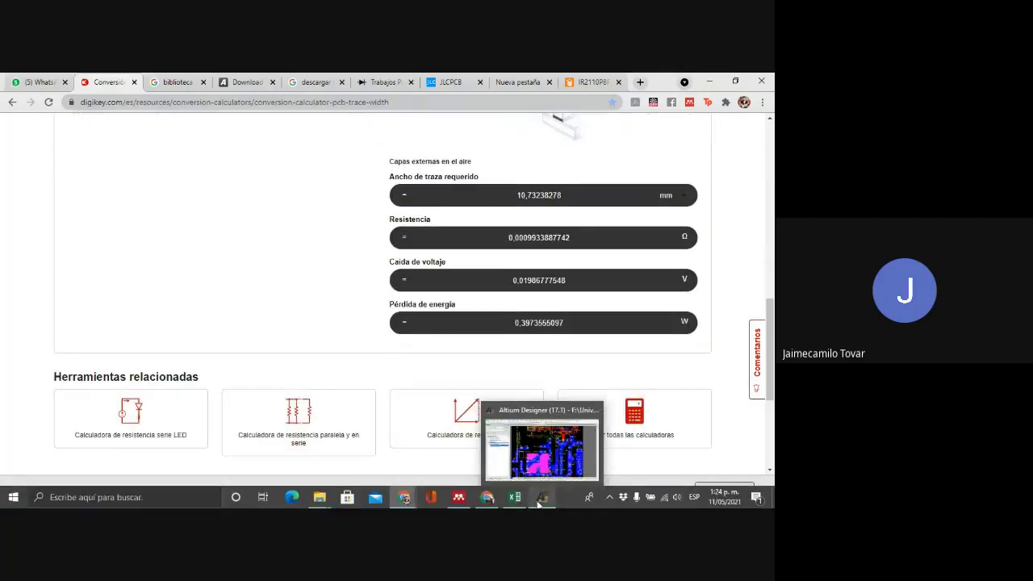
Switch to Altium Designer and check the width of the top-layer GND track below D2 in its properties, leaving it unchanged
click(541, 498)
ctrl+scroll(613, 323, down, 3)
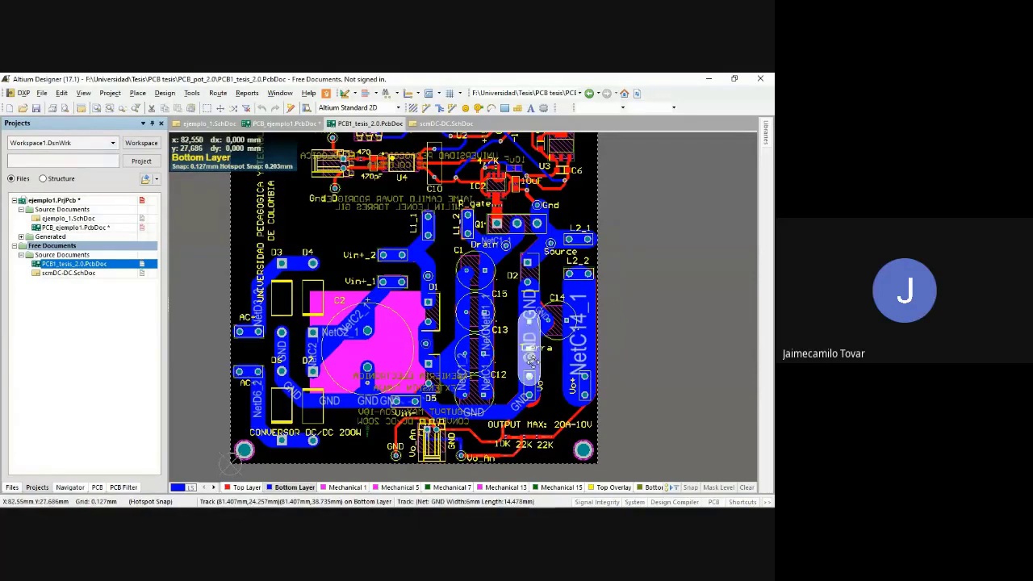
click(534, 366)
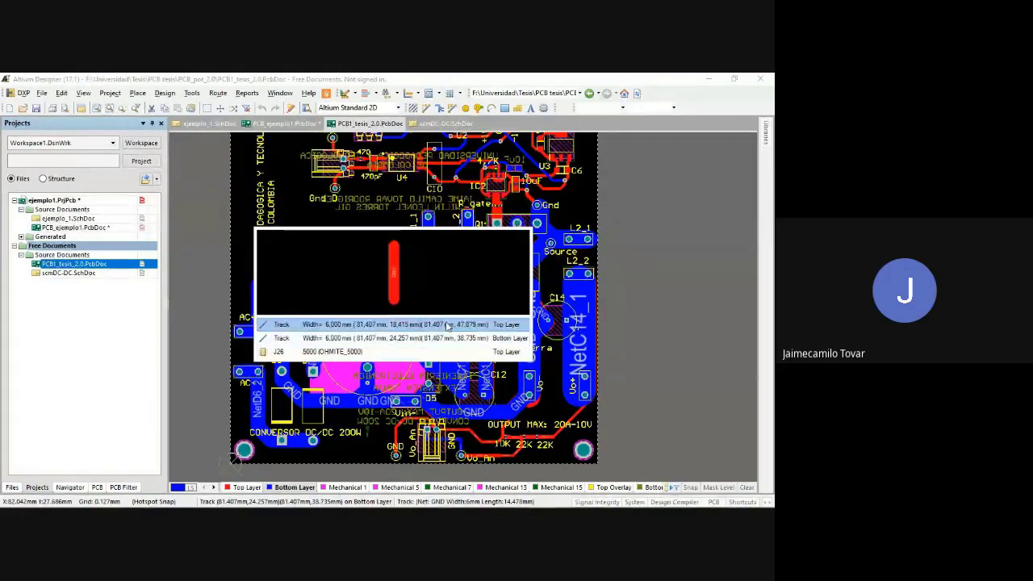
click(447, 323)
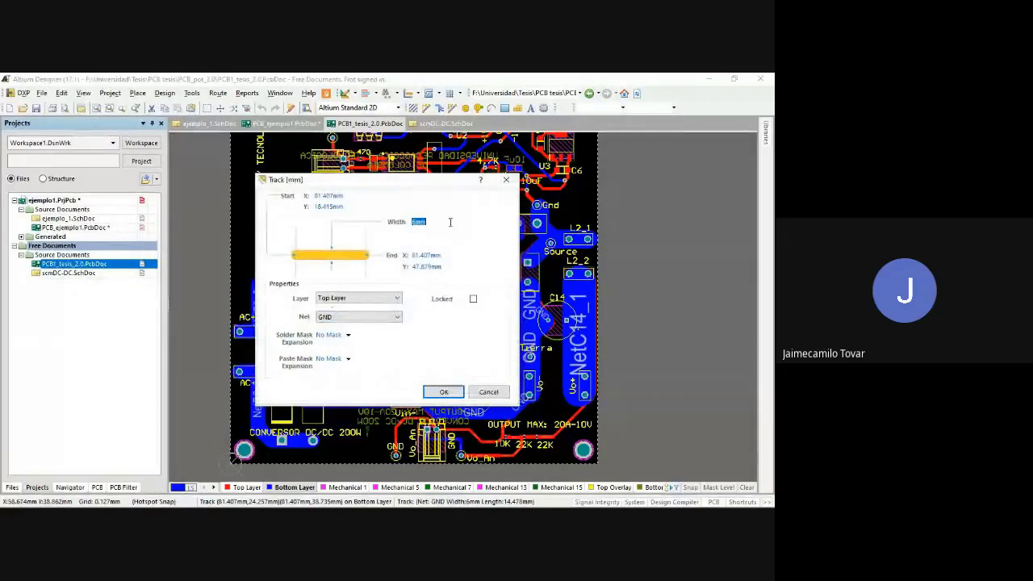
click(445, 222)
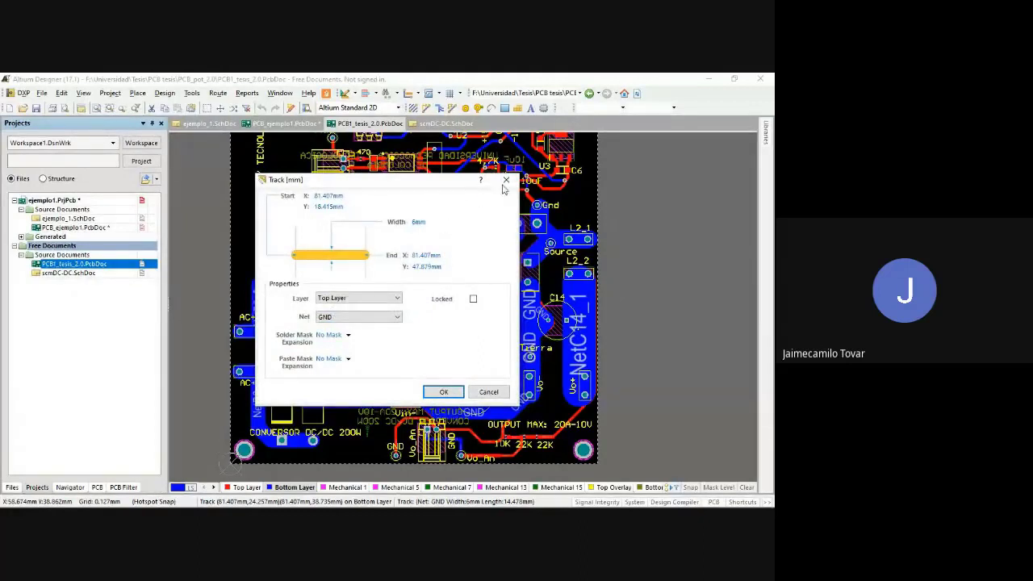
click(506, 181)
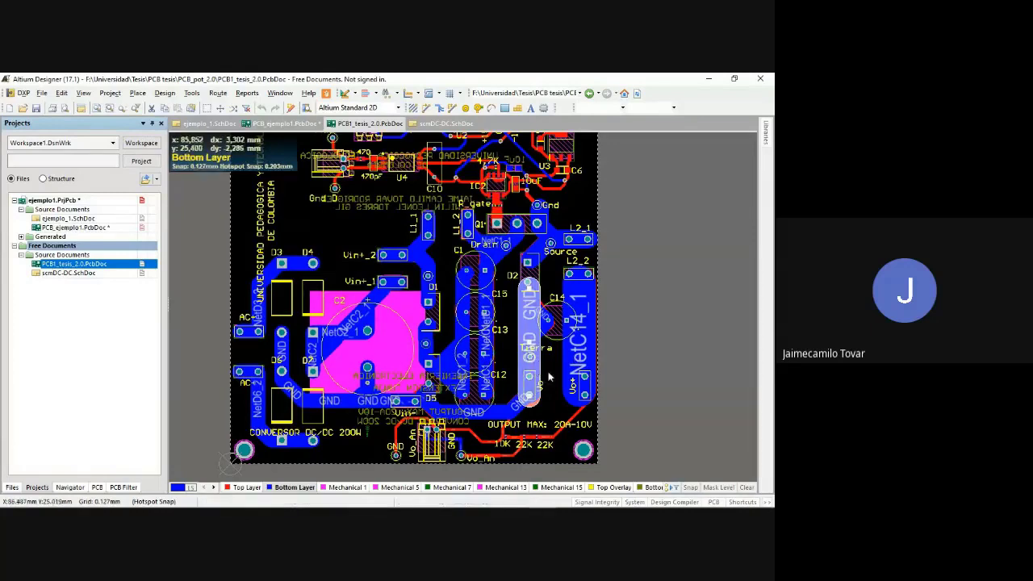
click(552, 371)
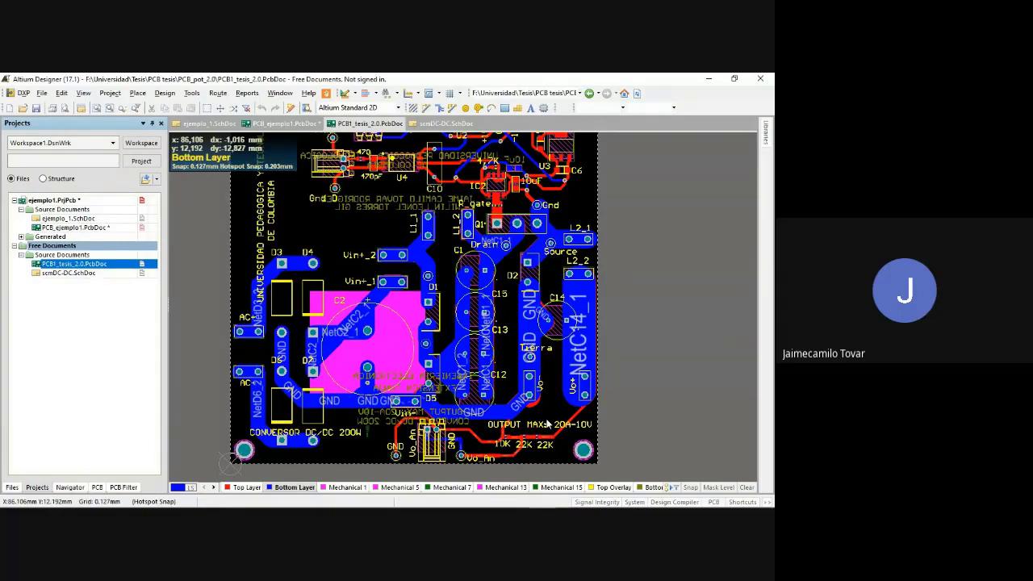
Check the copper thickness in the layer properties of the Top Layer and the Bottom Layer
double_click(252, 489)
key(Escape)
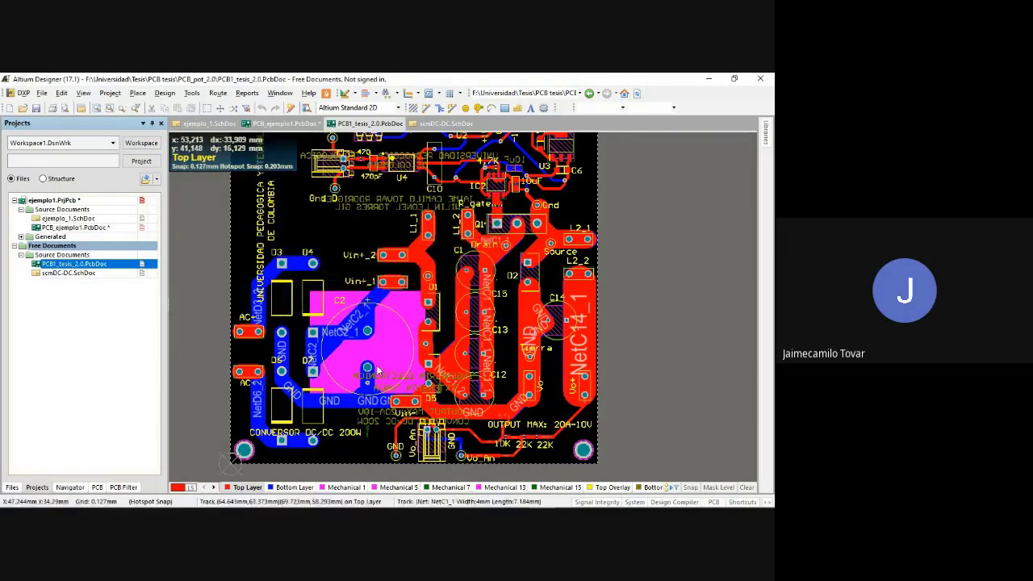
double_click(285, 488)
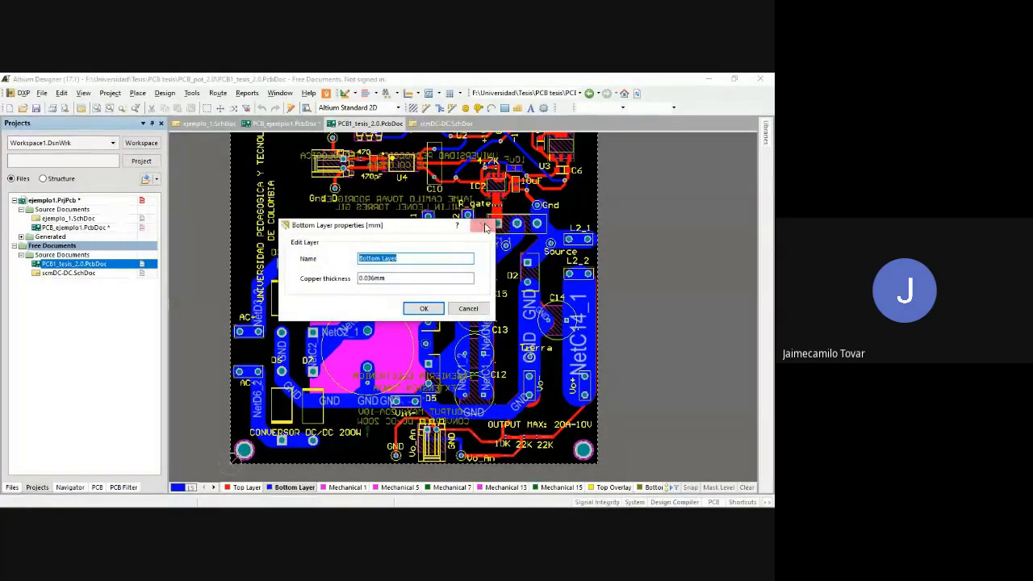
key(Escape)
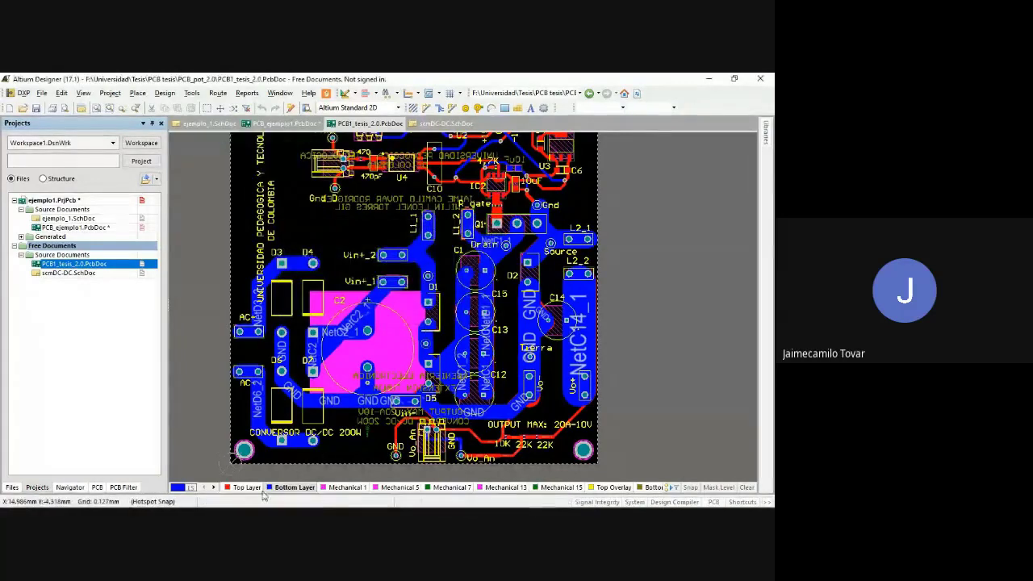
Alternate between the Top Layer and Bottom Layer to compare the power tracks duplicated on both sides of the board
click(248, 488)
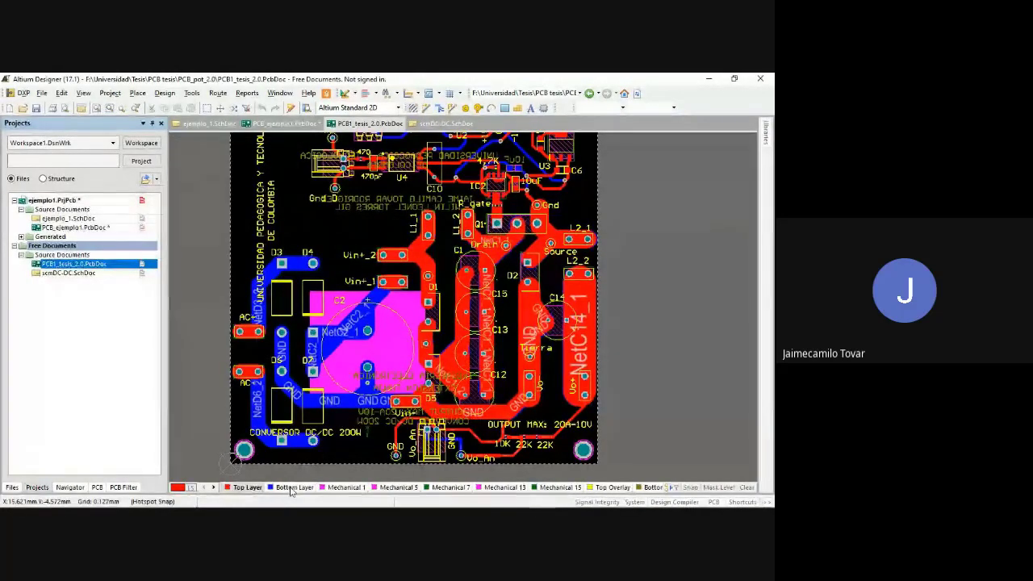
click(290, 488)
click(255, 488)
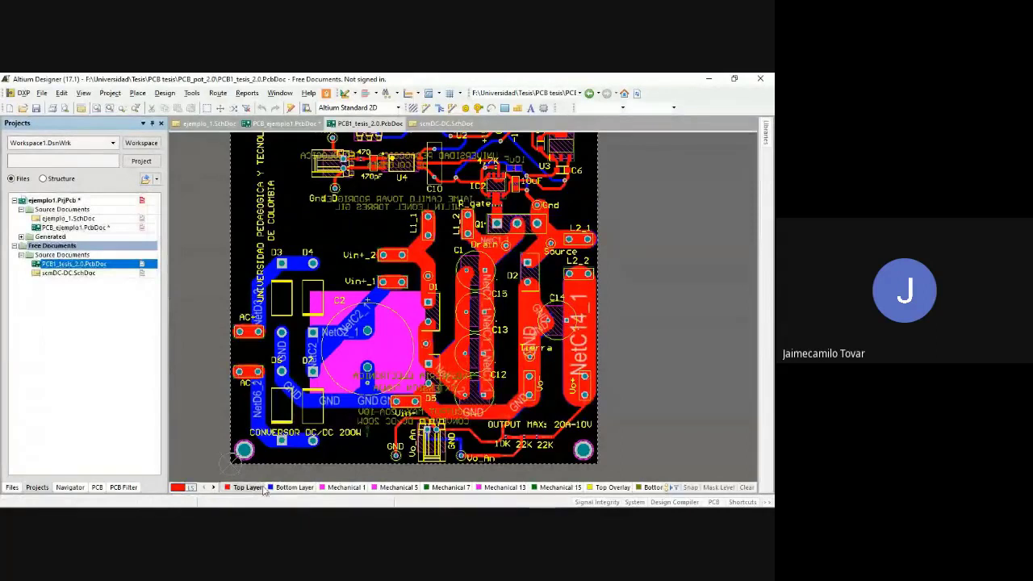
click(289, 489)
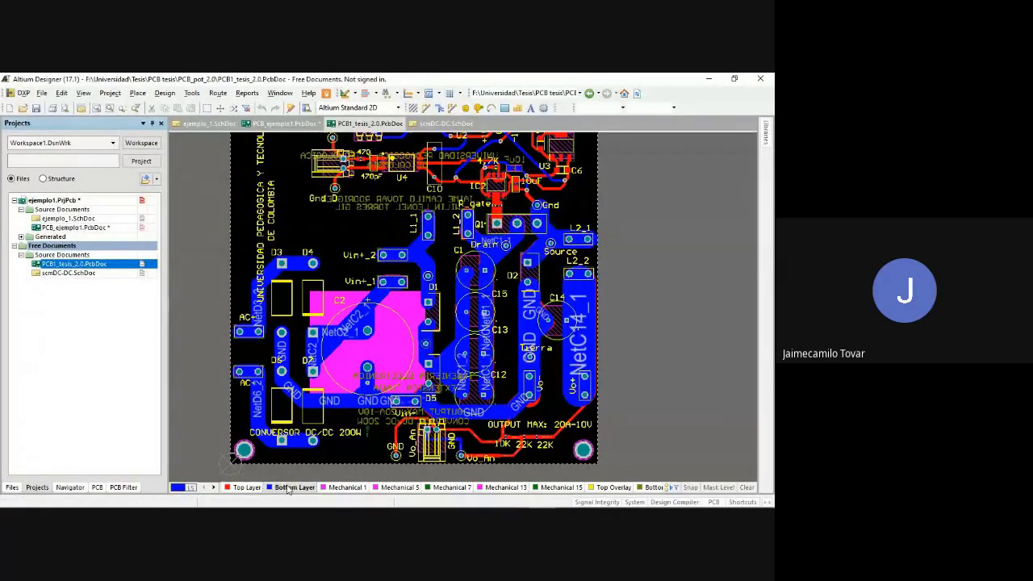
click(385, 329)
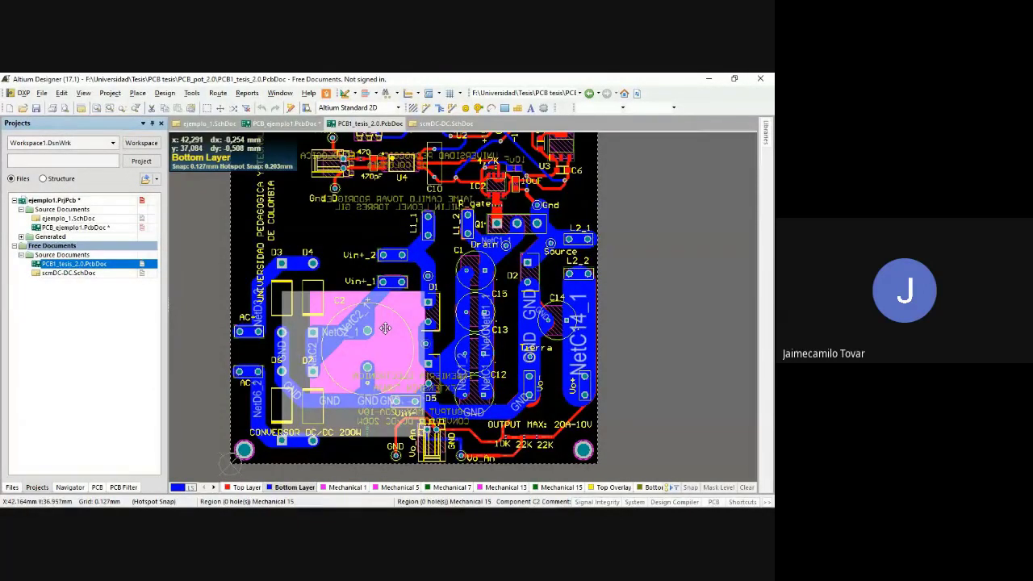
click(694, 277)
Inspect the control section around U4, IC2 and U3, and the power tracks around D1 and C1
scroll(599, 359, up, 2)
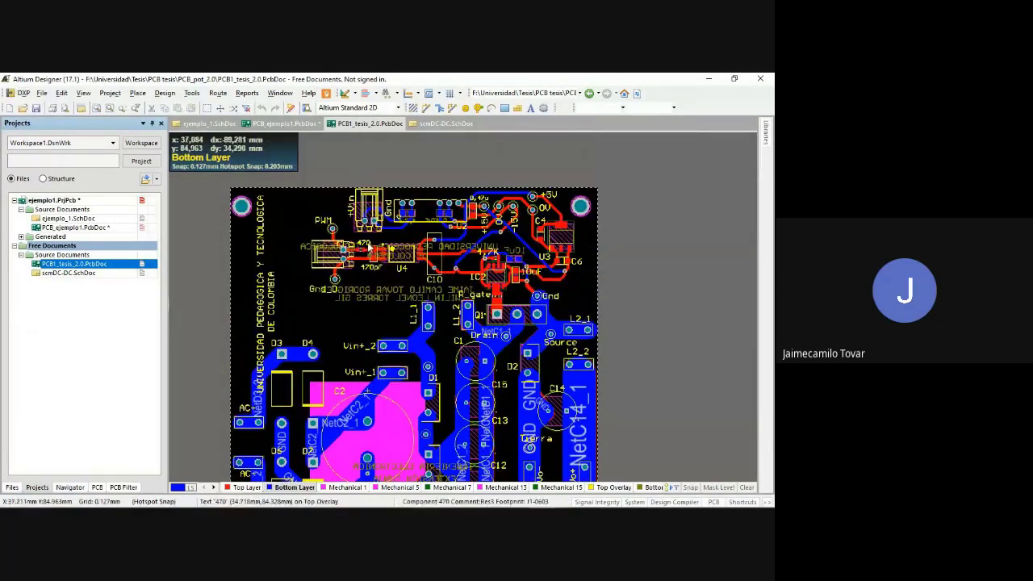
ctrl+scroll(399, 242, up, 3)
scroll(406, 232, down, 1)
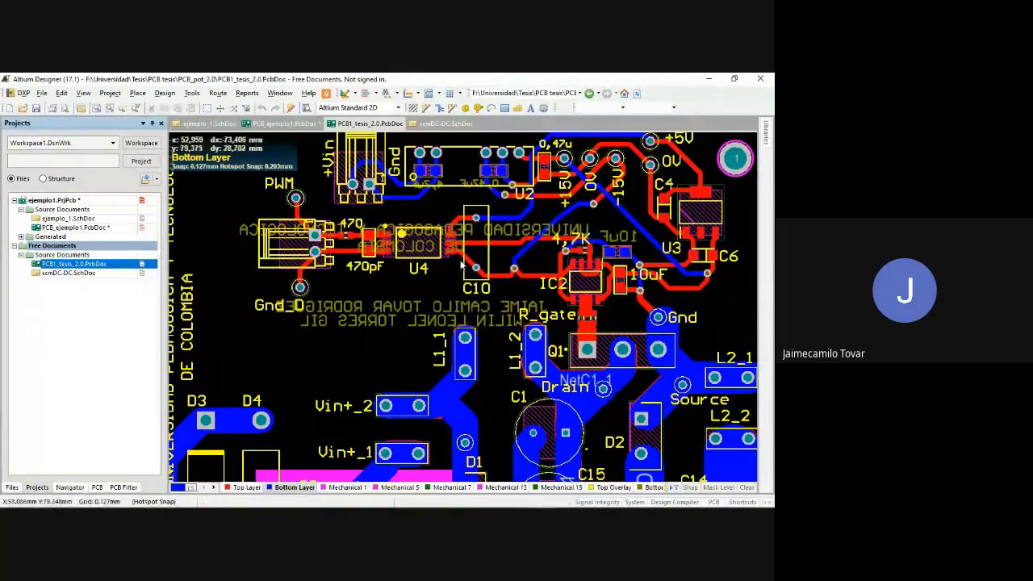
scroll(445, 247, down, 5)
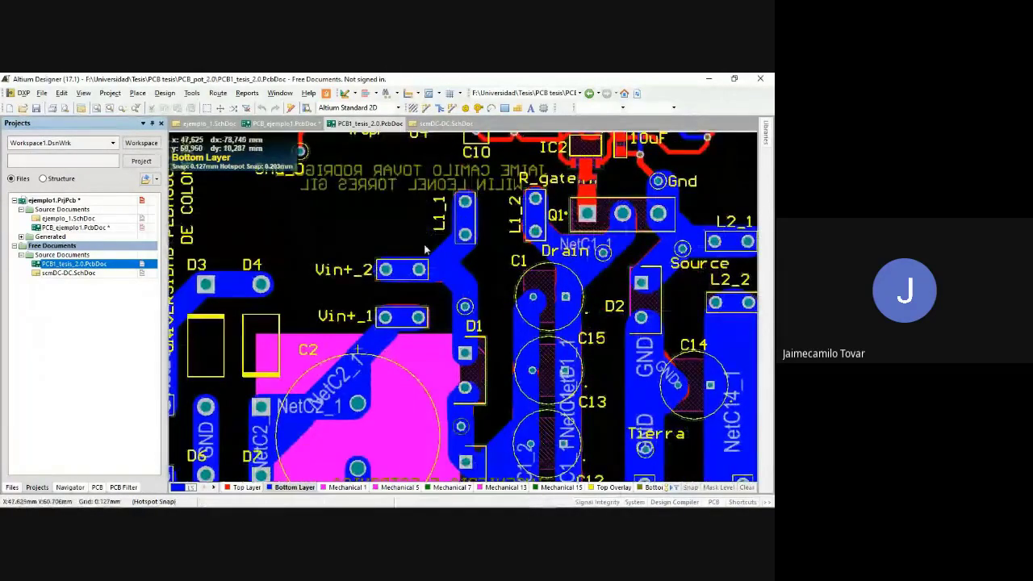
ctrl+scroll(416, 230, down, 3)
ctrl+scroll(416, 230, up, 2)
In PCB_ejemplo1.PcbDoc, place a text string reading "UPTC" just above the board outline
click(295, 125)
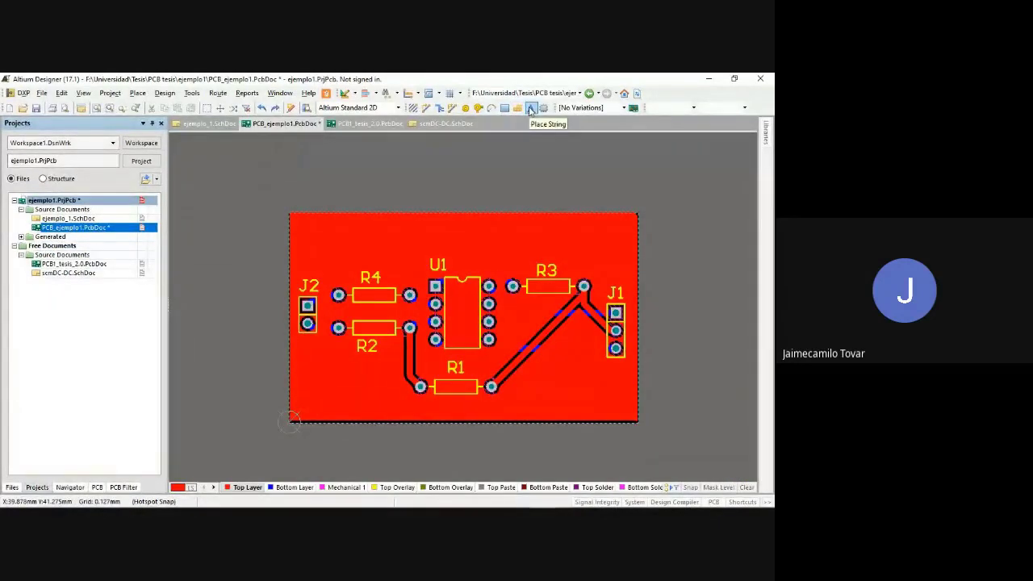
click(530, 109)
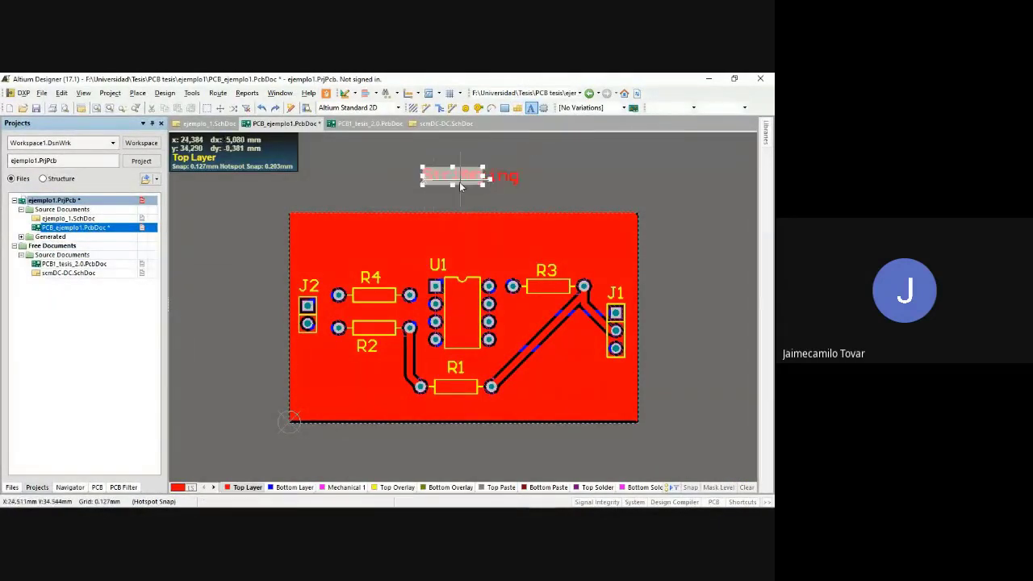
right_click(465, 176)
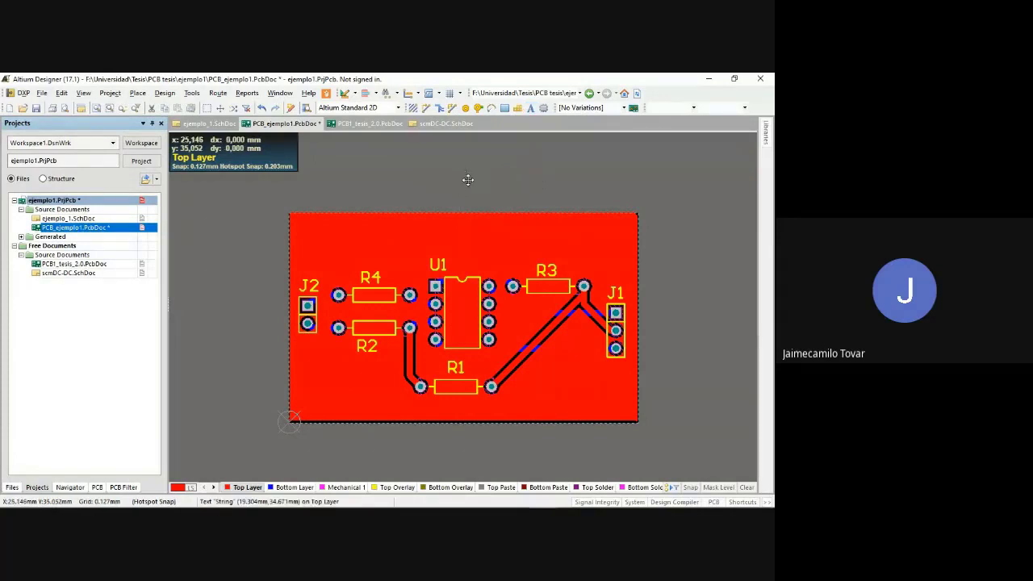
double_click(468, 179)
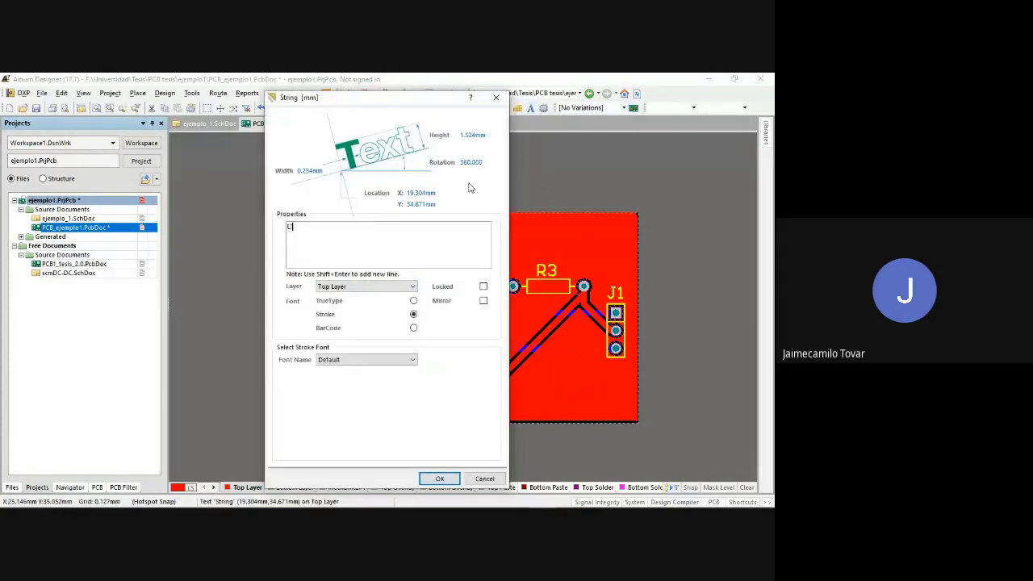
key(Return)
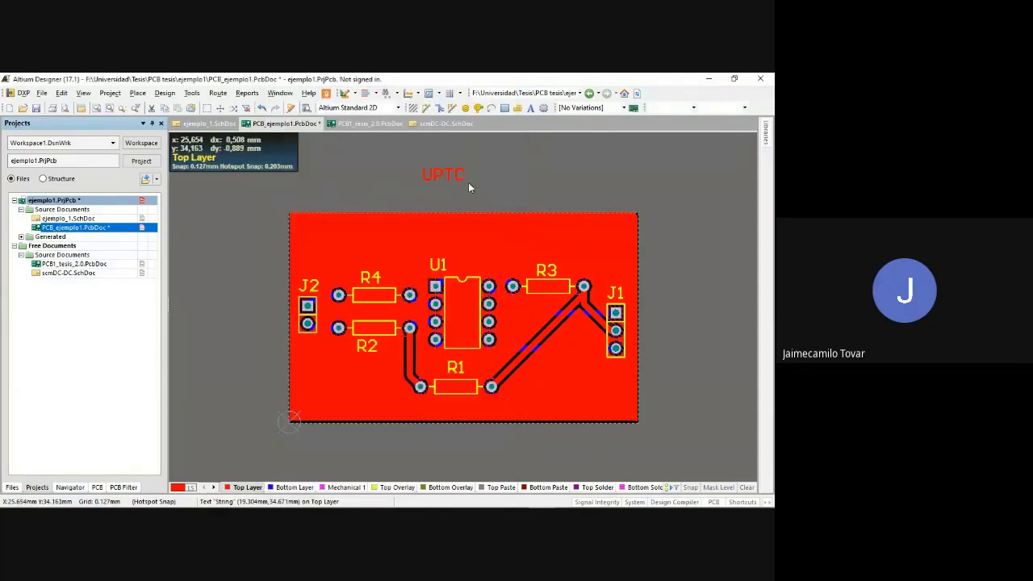
Move the "UPTC" string to the Top Overlay layer through its properties
click(454, 172)
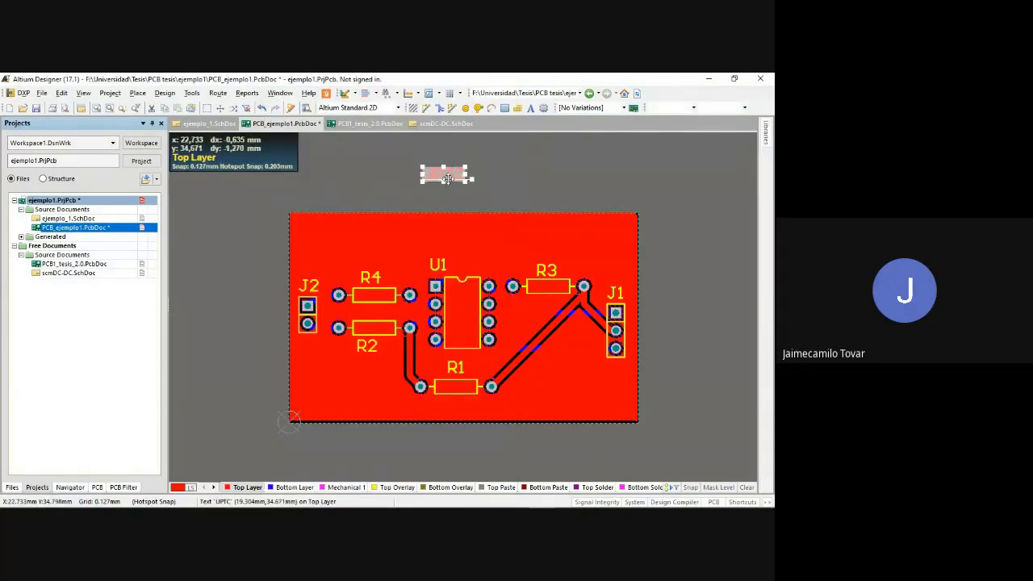
double_click(449, 179)
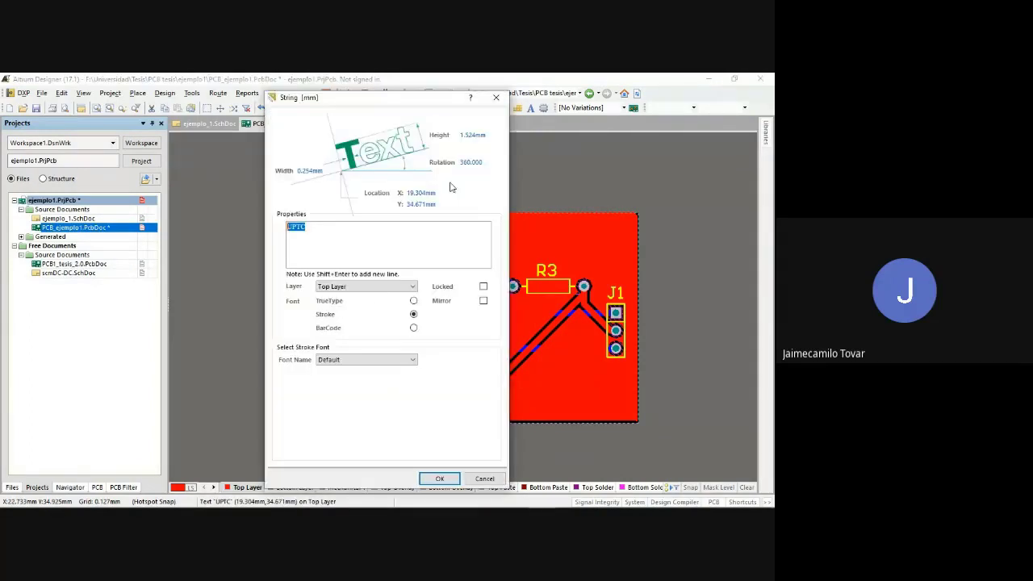
click(386, 288)
scroll(394, 338, down, 2)
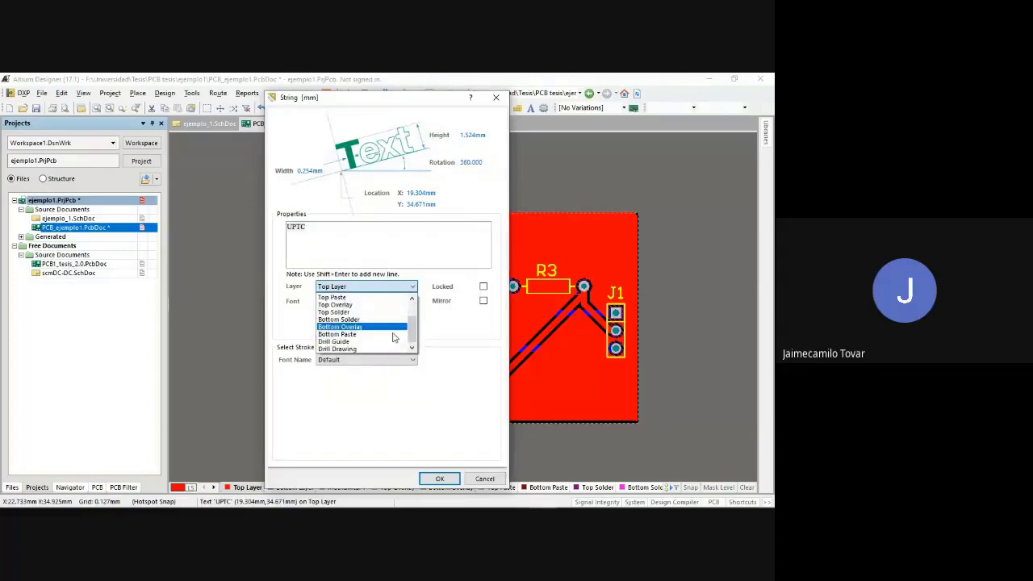
click(365, 305)
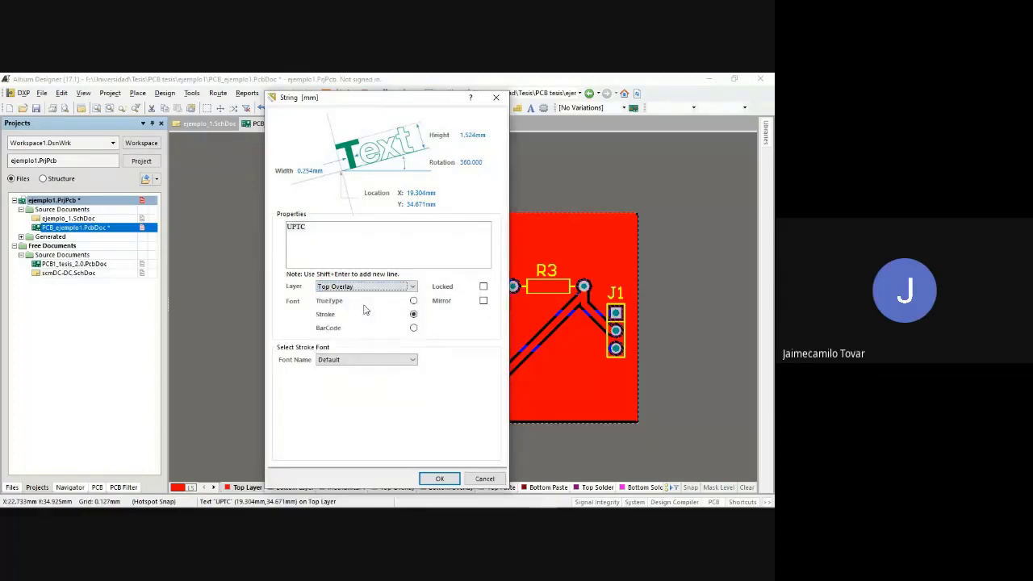
click(440, 479)
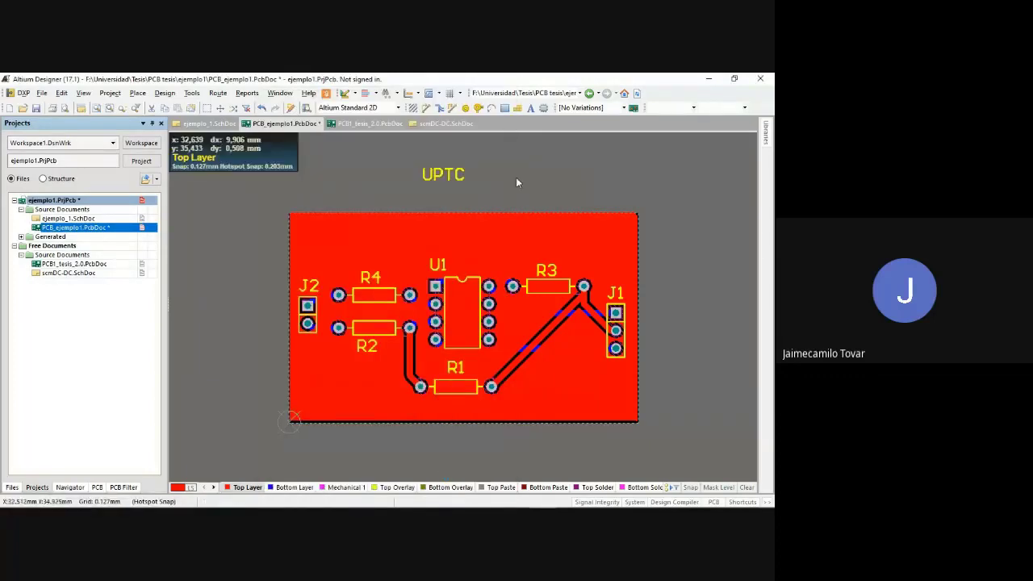
Move the "UPTC" string onto the board above U1 and check it in the 3D view, returning to the 2D view
click(466, 177)
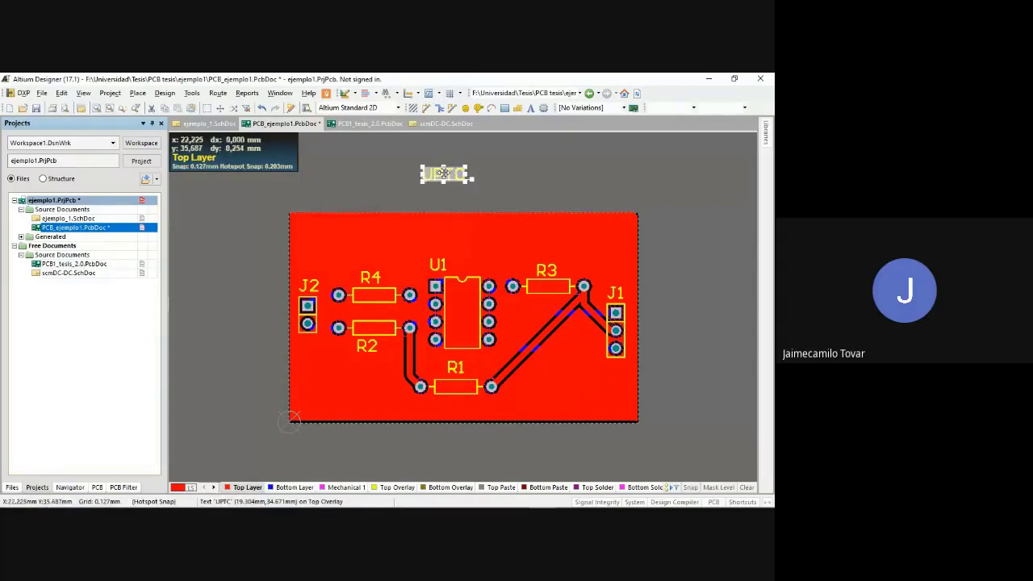
drag(443, 173, 451, 230)
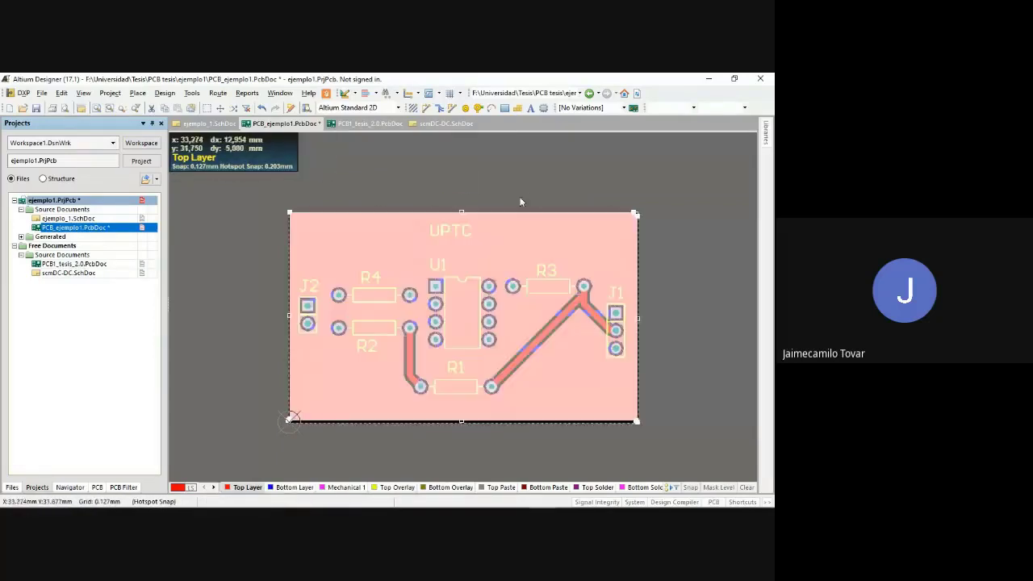
click(506, 178)
key(3)
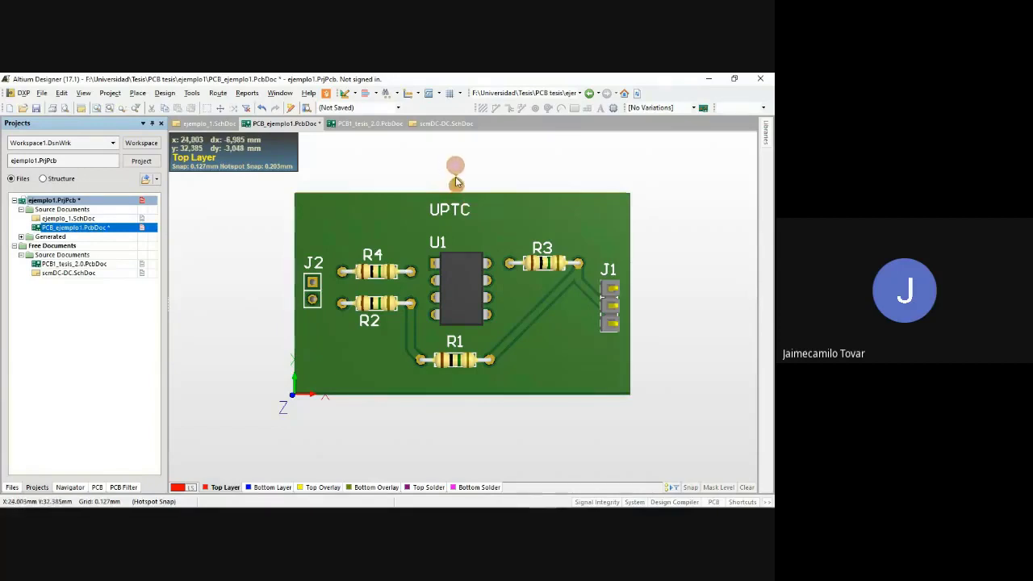
key(2)
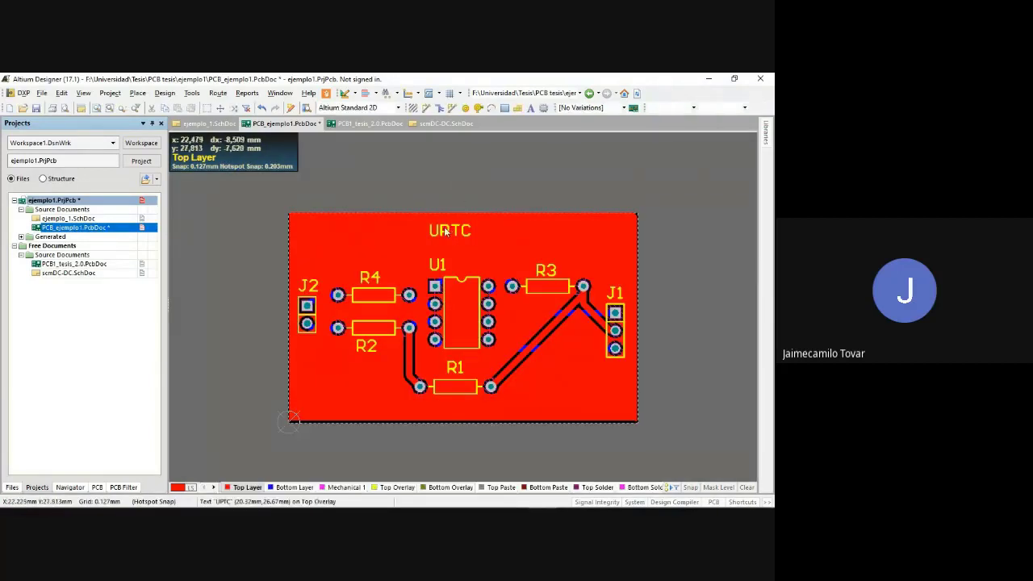
Delete the Top Layer copper polygon that covers the board in PCB_ejemplo1.PcbDoc
click(448, 226)
click(443, 233)
click(481, 226)
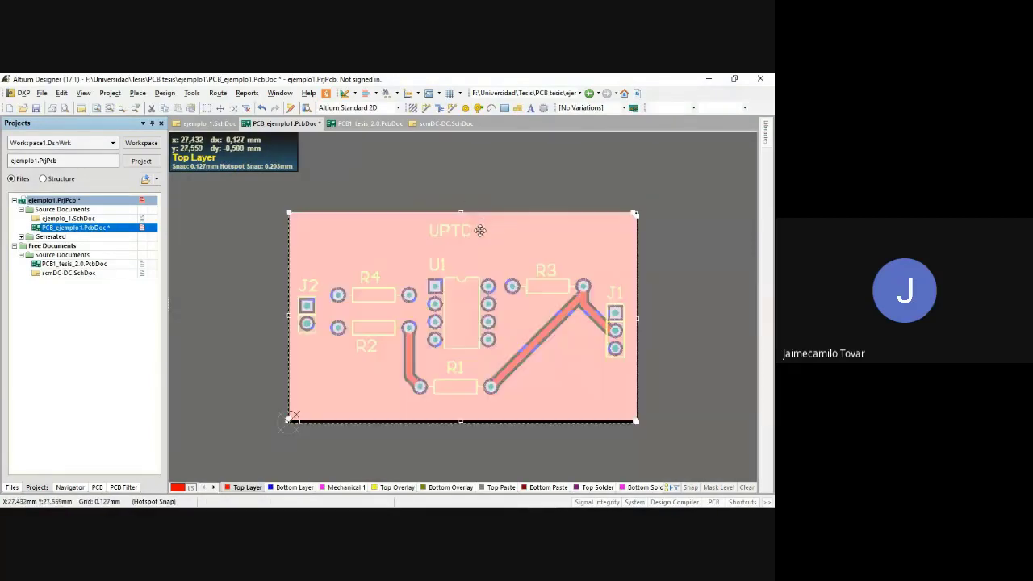
key(Delete)
Mirror the "UPTC" string, assign it to the Bottom Overlay layer, and reposition it above U1
drag(466, 232, 438, 226)
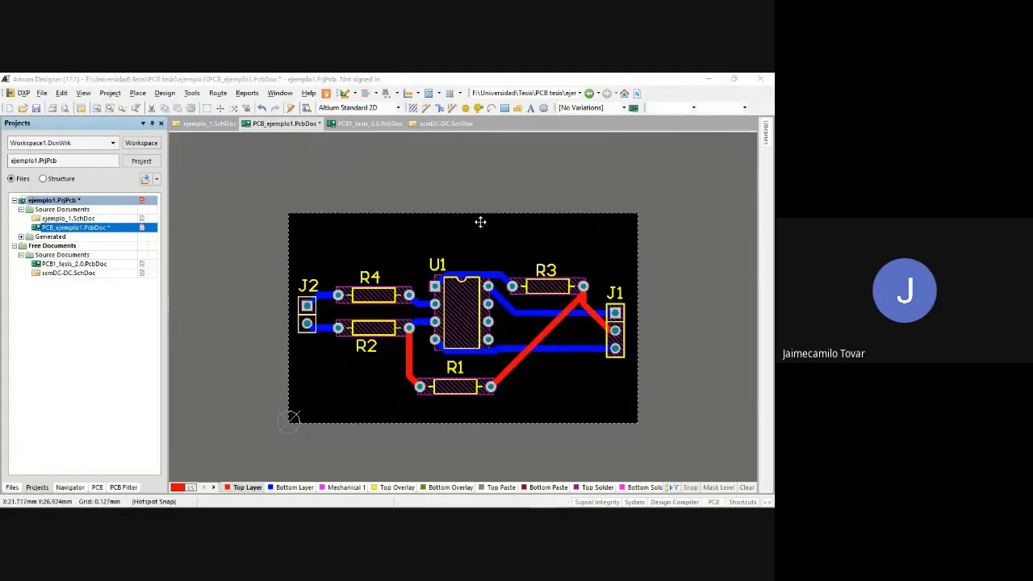
double_click(478, 226)
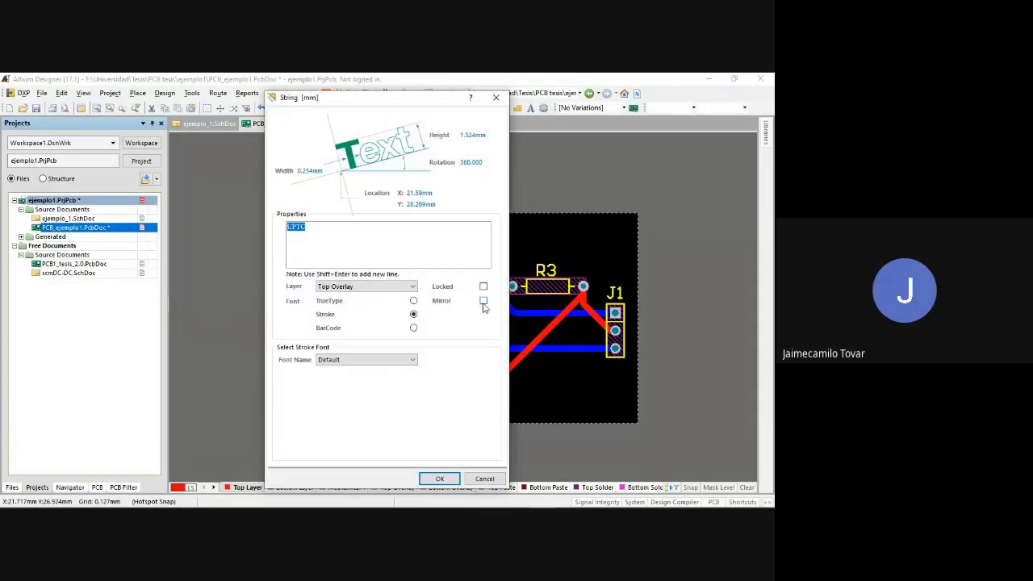
click(384, 286)
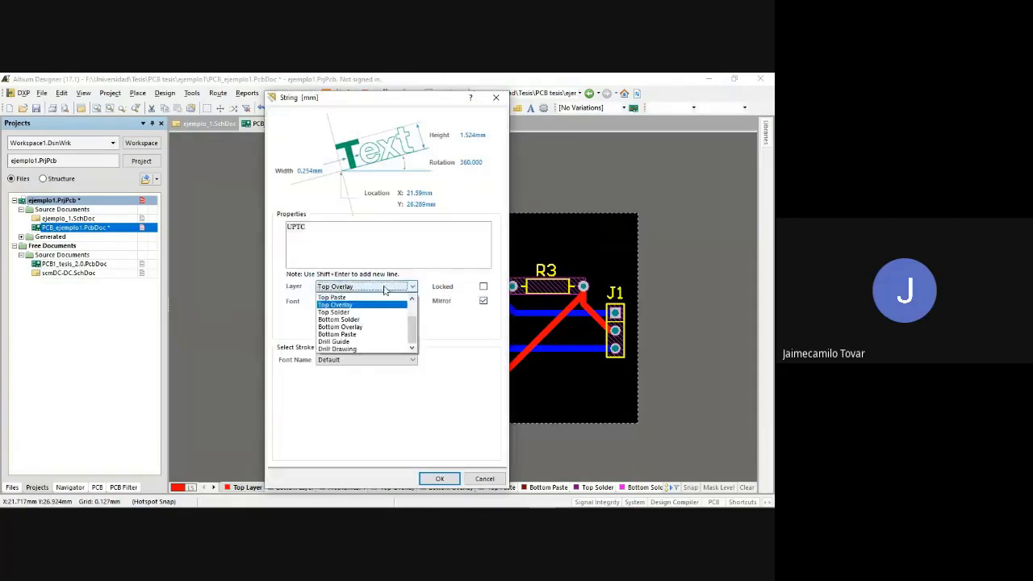
click(374, 327)
click(444, 479)
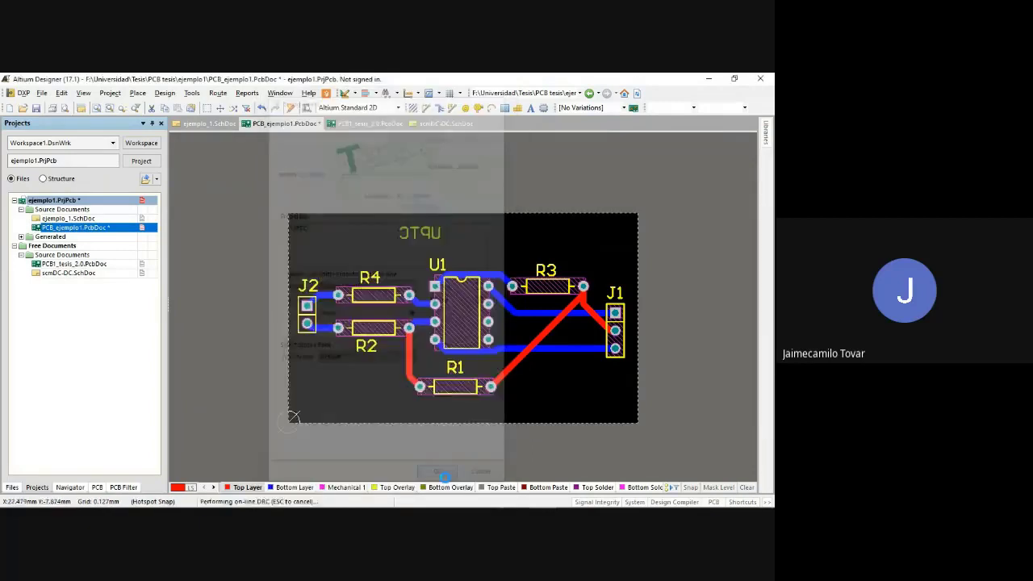
click(425, 231)
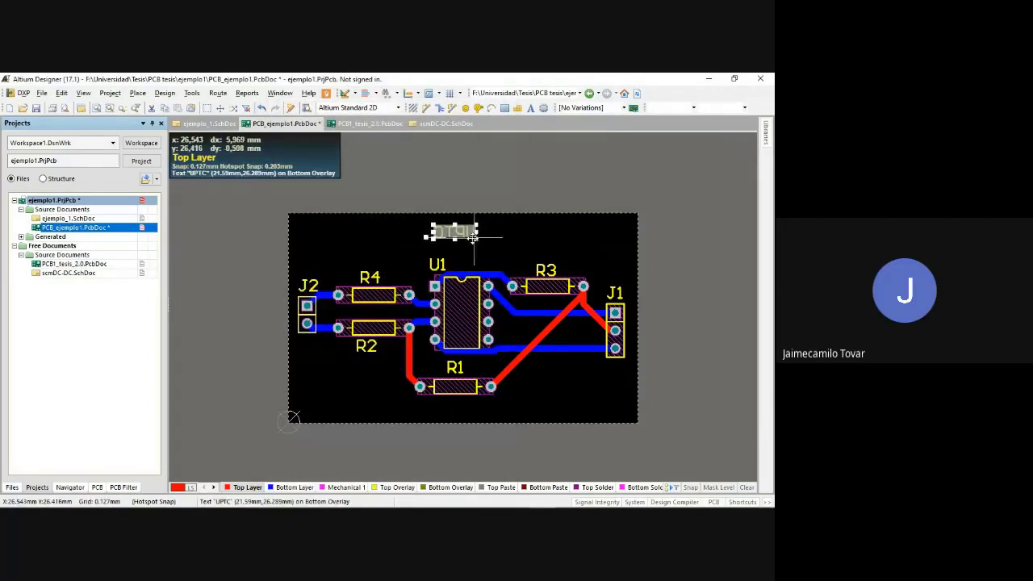
click(548, 182)
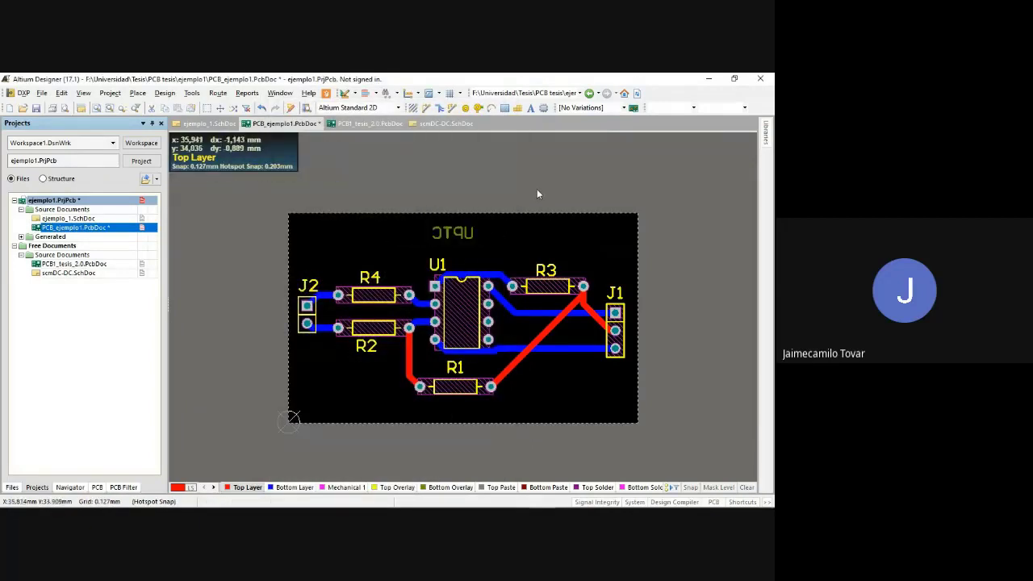
Check the mirrored "UPTC" string on the board's underside in 3D, return to 2D and delete the string
key(3)
shift+right_drag(473, 227, 214, 293)
key(2)
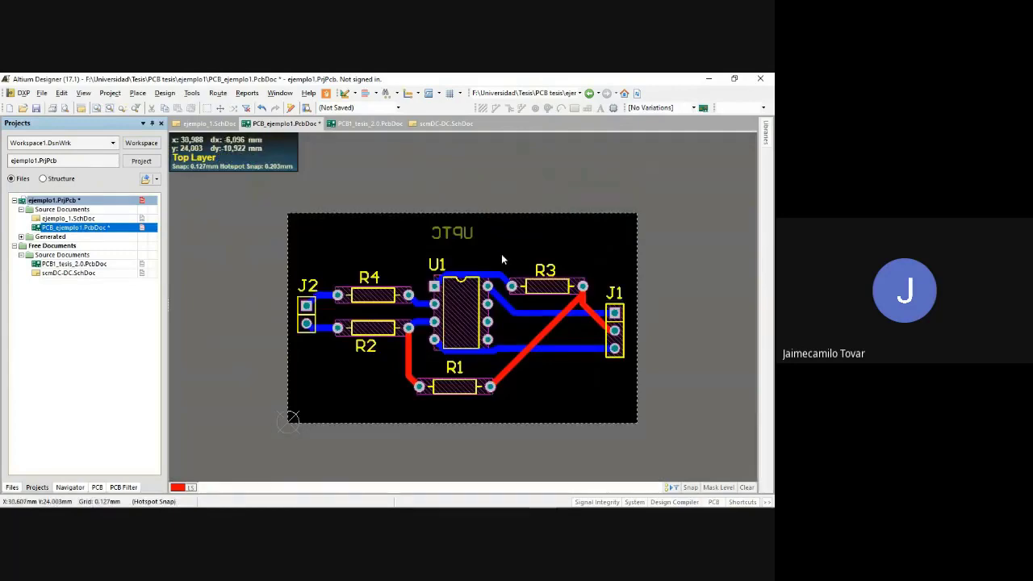
click(460, 233)
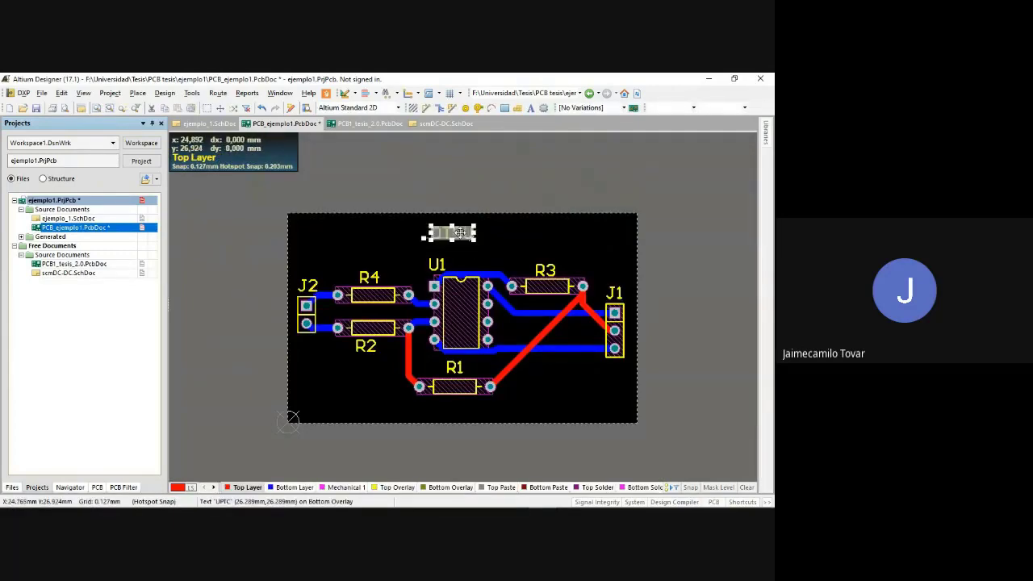
Switch to PCB1_tesis_2.0.PcbDoc and review the silkscreen texts on both overlays across the whole board
click(371, 123)
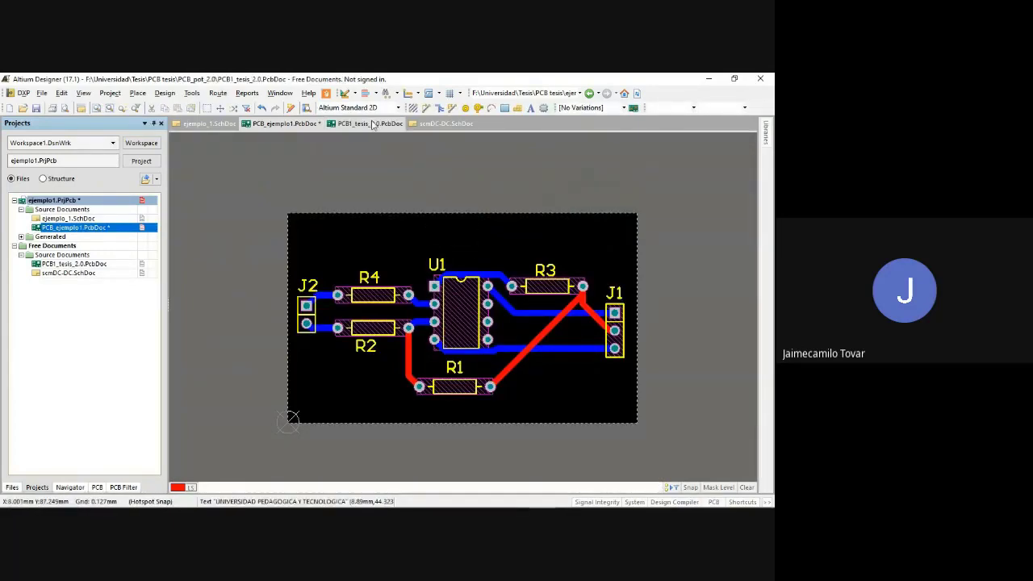
right_drag(332, 240, 363, 333)
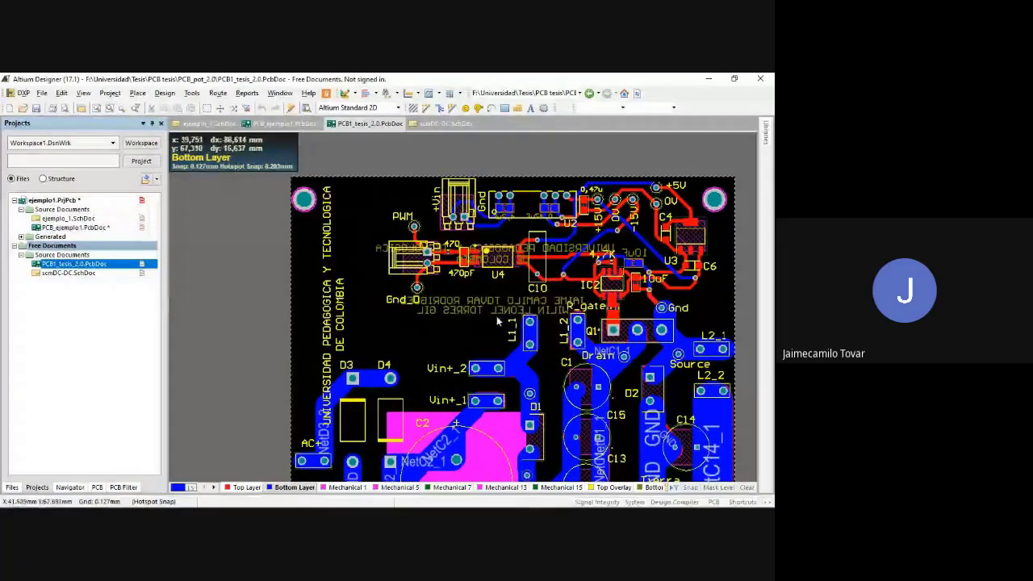
right_drag(544, 316, 491, 163)
right_drag(565, 428, 549, 320)
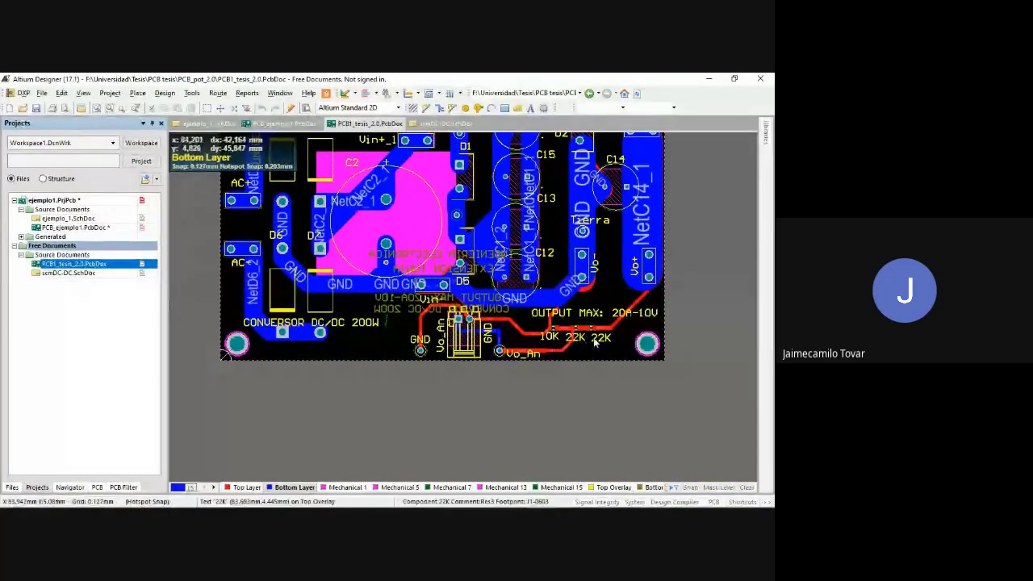
scroll(584, 353, up, 4)
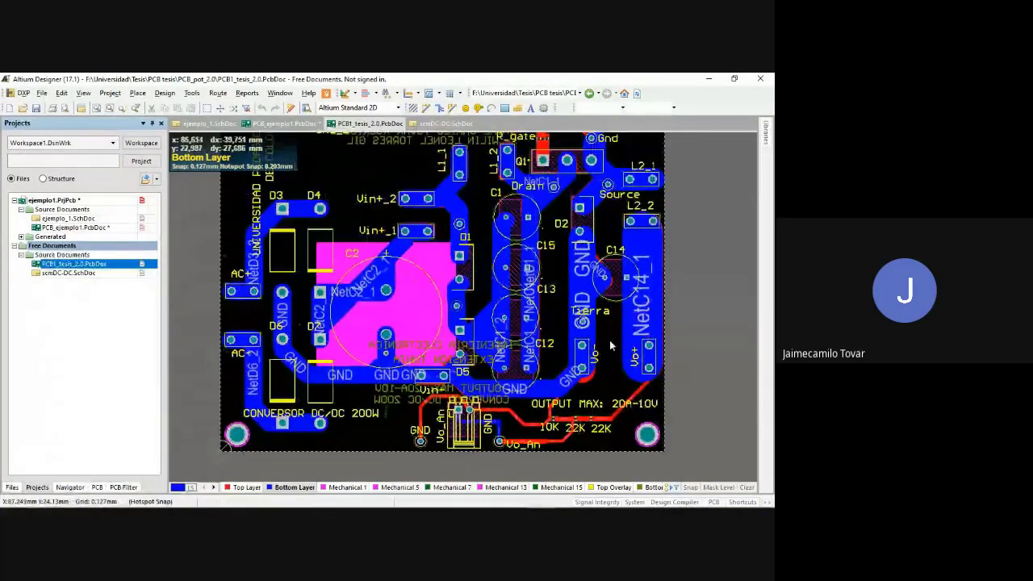
scroll(618, 337, up, 1)
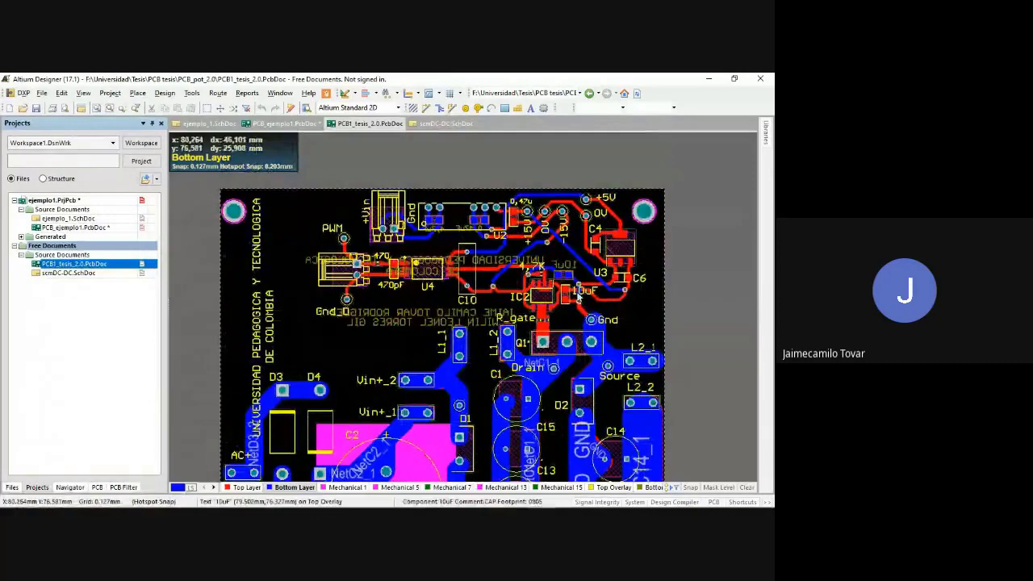
Examine the component labels around IC2, U4 and C10, the power section's labels, and the overall board layout
ctrl+scroll(579, 299, up, 2)
ctrl+scroll(546, 297, up, 2)
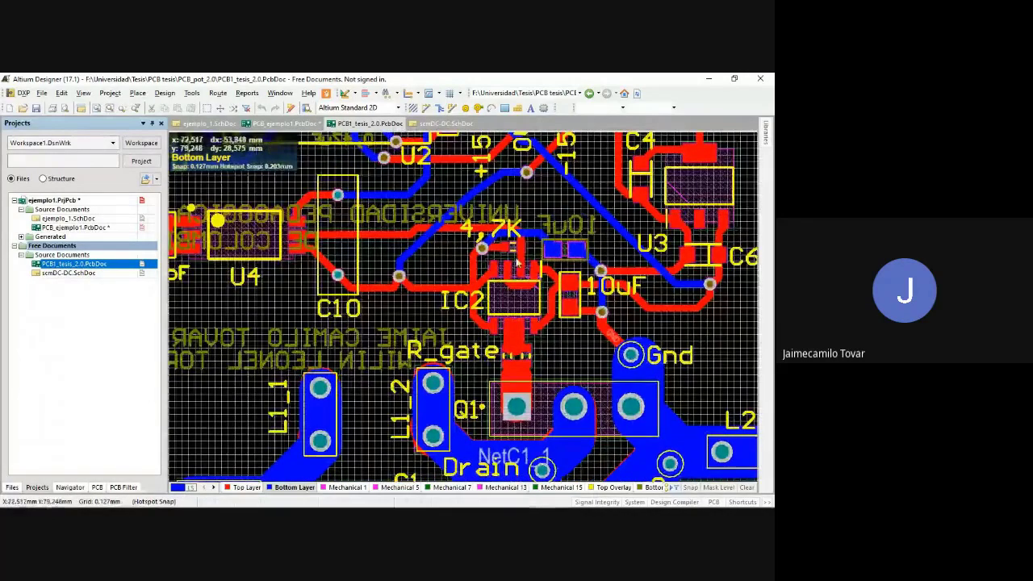
ctrl+scroll(529, 320, down, 2)
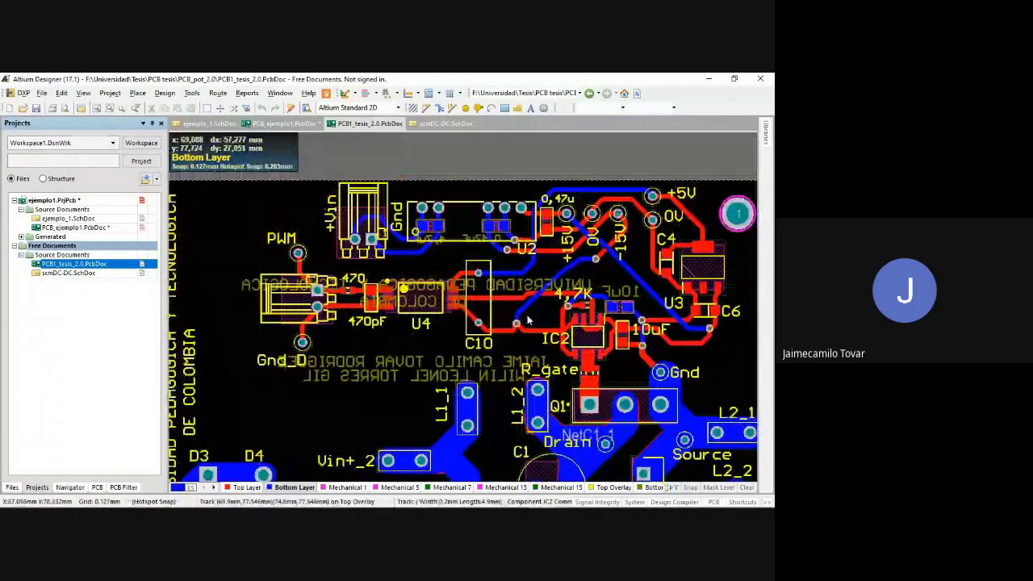
ctrl+scroll(529, 320, down, 3)
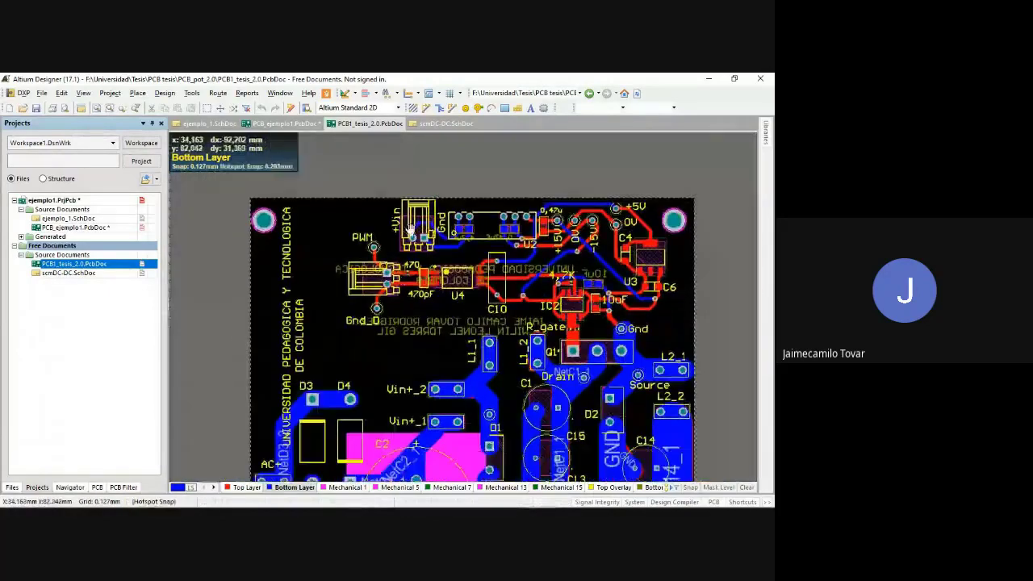
right_drag(410, 230, 417, 157)
ctrl+scroll(422, 247, down, 1)
right_drag(422, 249, 411, 161)
ctrl+scroll(507, 255, up, 1)
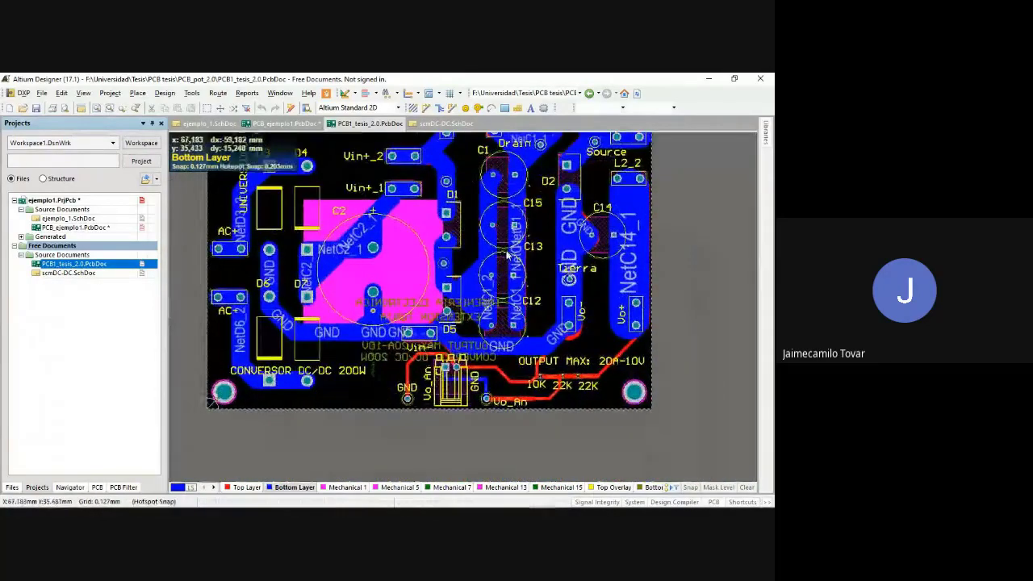
ctrl+scroll(507, 255, down, 2)
right_drag(545, 270, 558, 309)
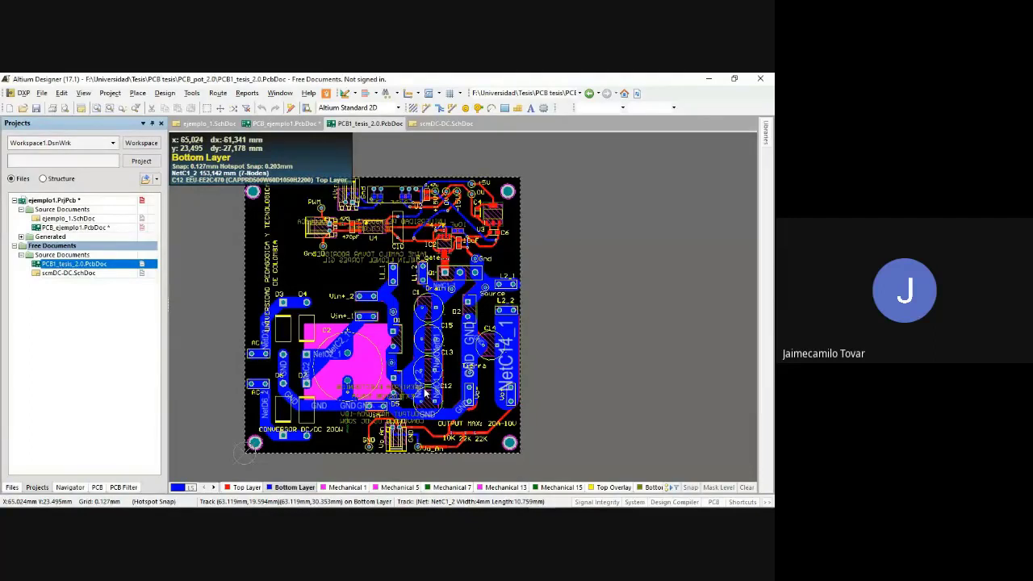
key(alt+Tab)
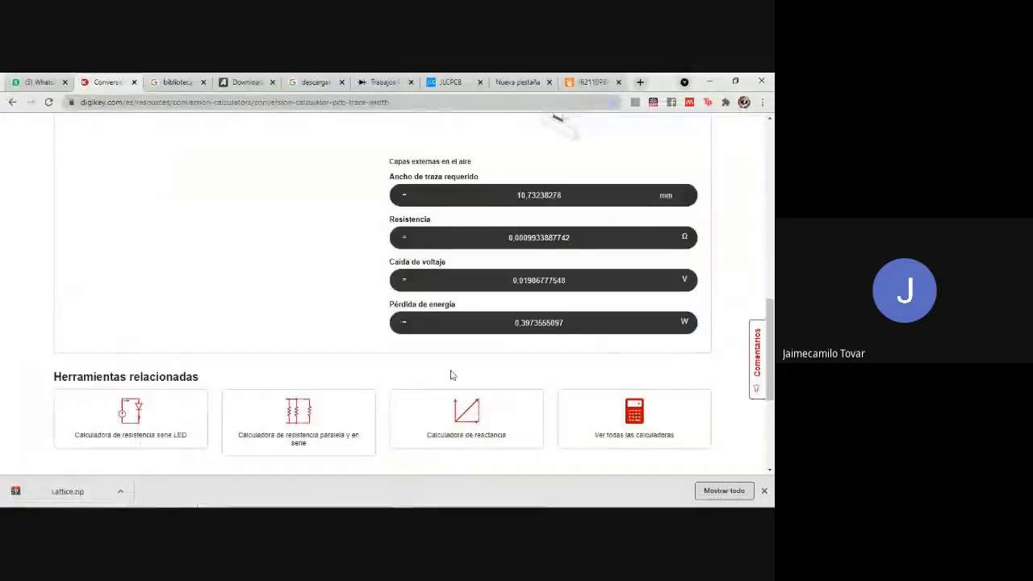
key(alt+Tab)
click(266, 339)
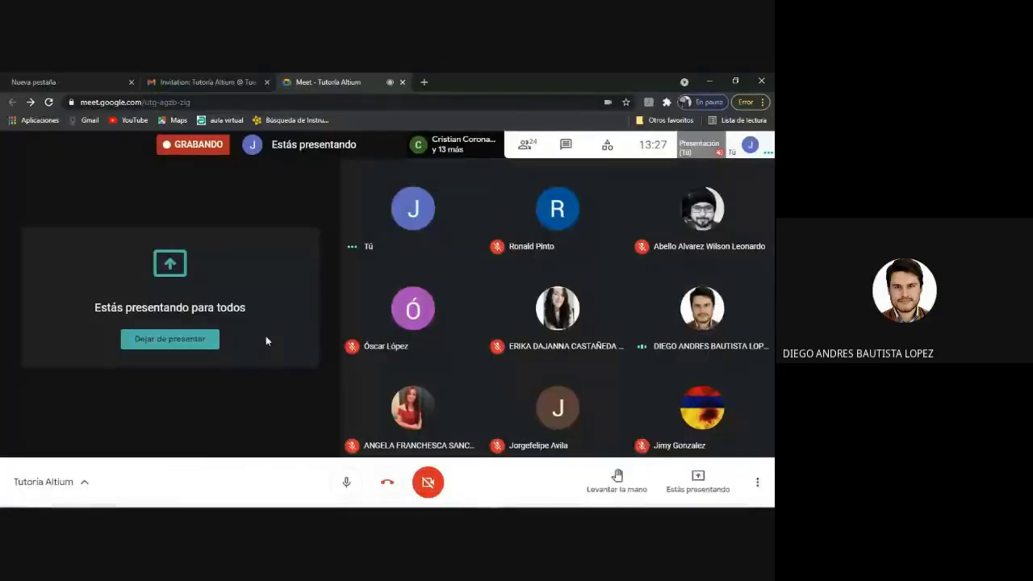
mouse_move(359, 311)
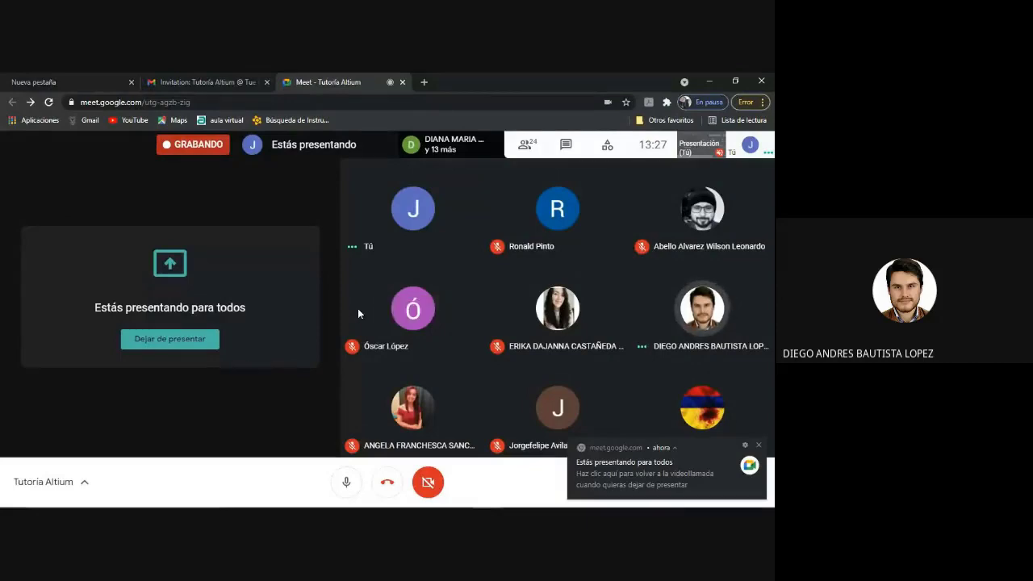
key(alt+Tab)
key(alt+Tab)
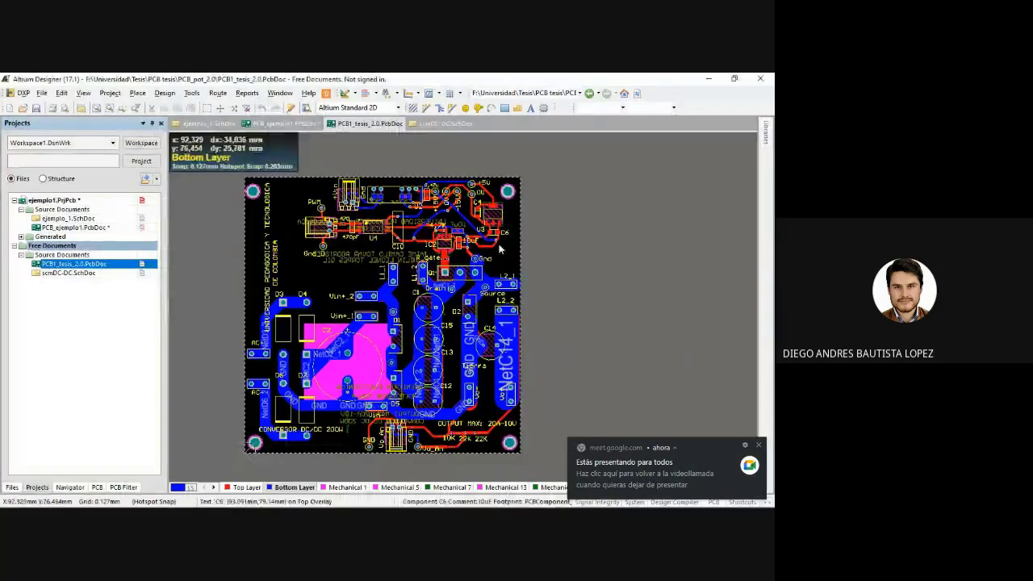
Show PCB1_tesis_2.0 in the 3D view and inspect its components from above and at a tilt, dismissing the screen-sharing notification
key(3)
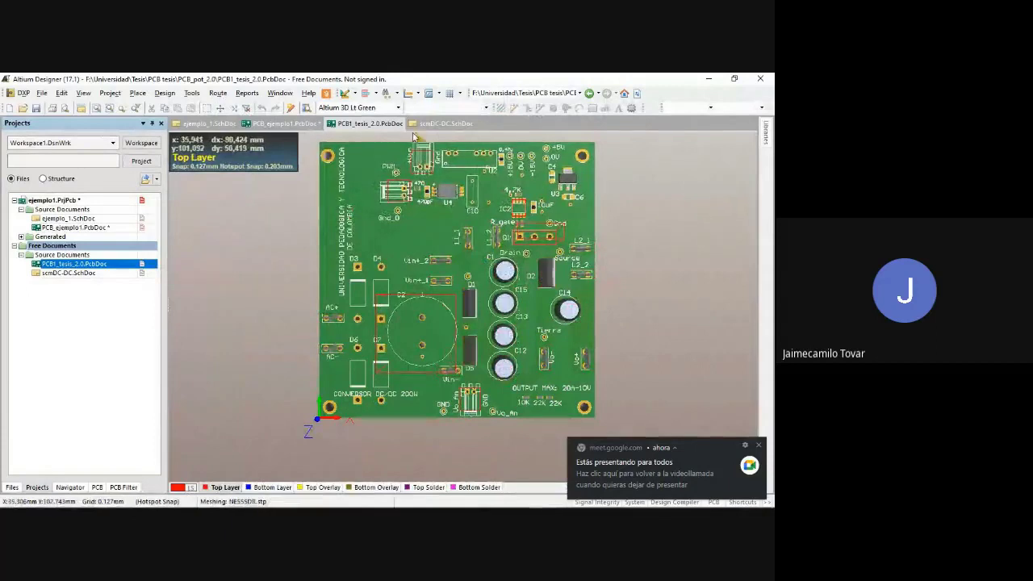
right_drag(298, 286, 299, 298)
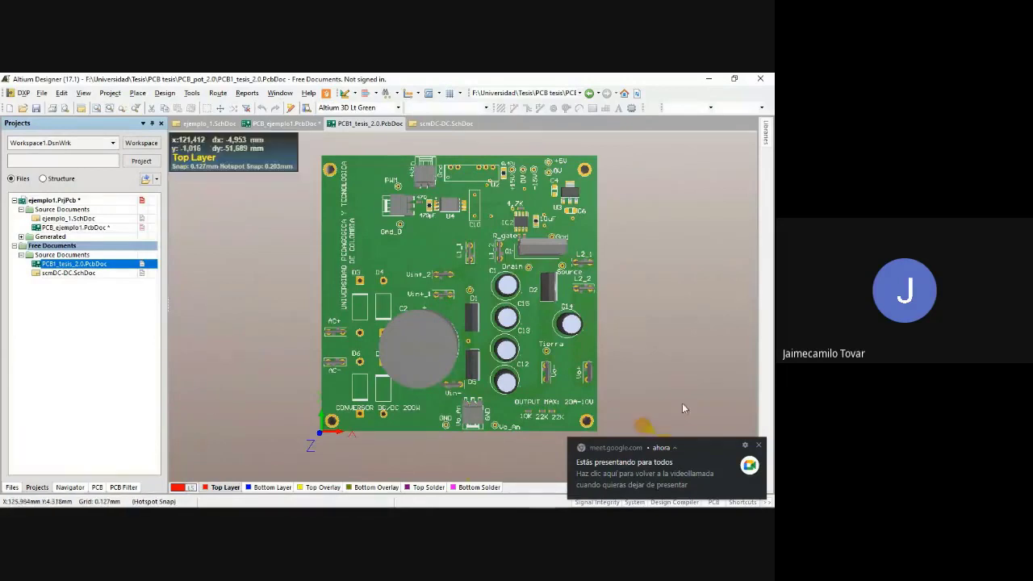
click(759, 447)
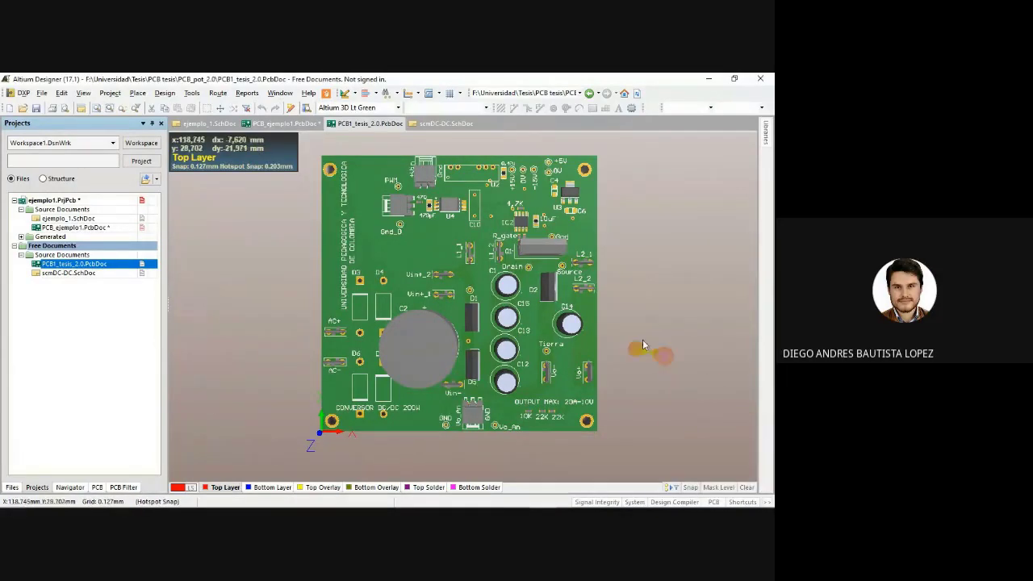
shift+right_drag(591, 310, 640, 275)
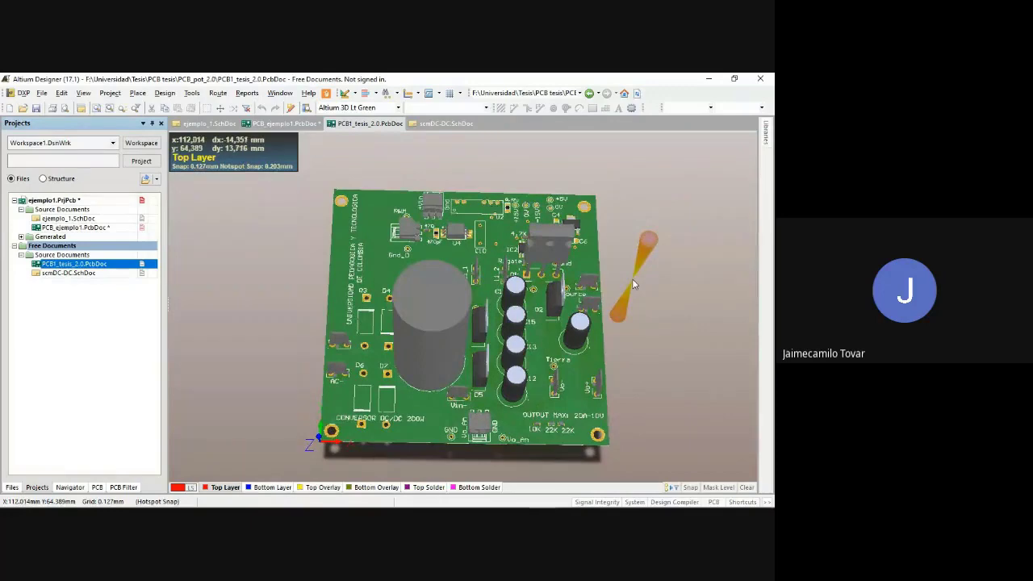
shift+right_drag(619, 257, 591, 319)
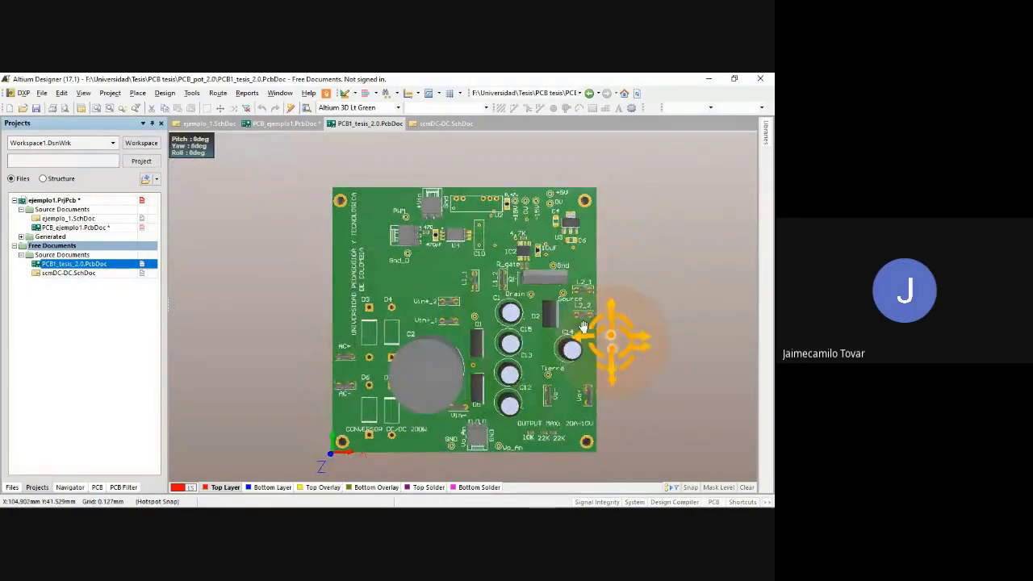
right_drag(641, 270, 627, 291)
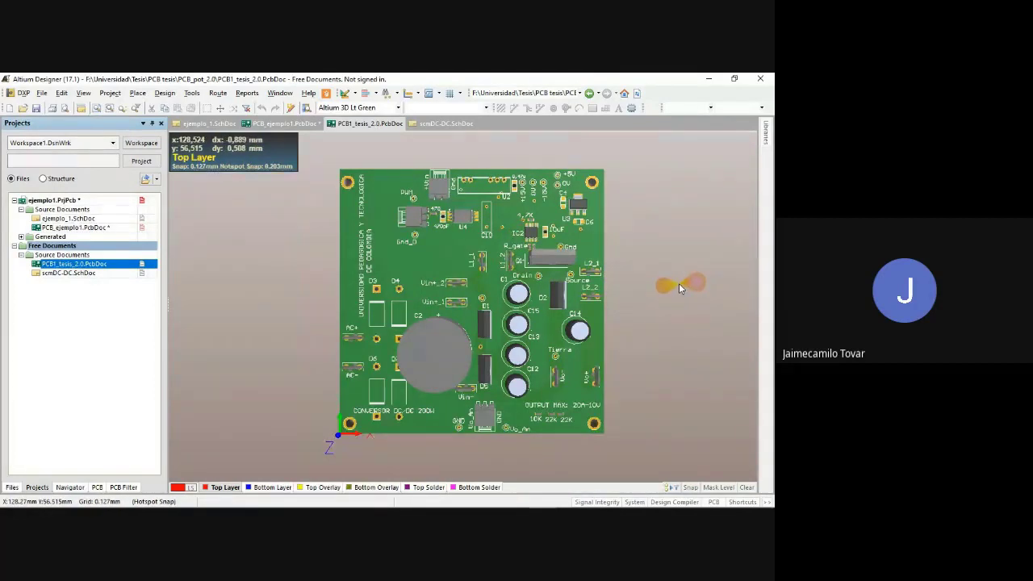
Switch to the browser and examine the IR2110PBF 3D model on SnapEDA, reducing the page zoom to 75%
mouse_move(406, 498)
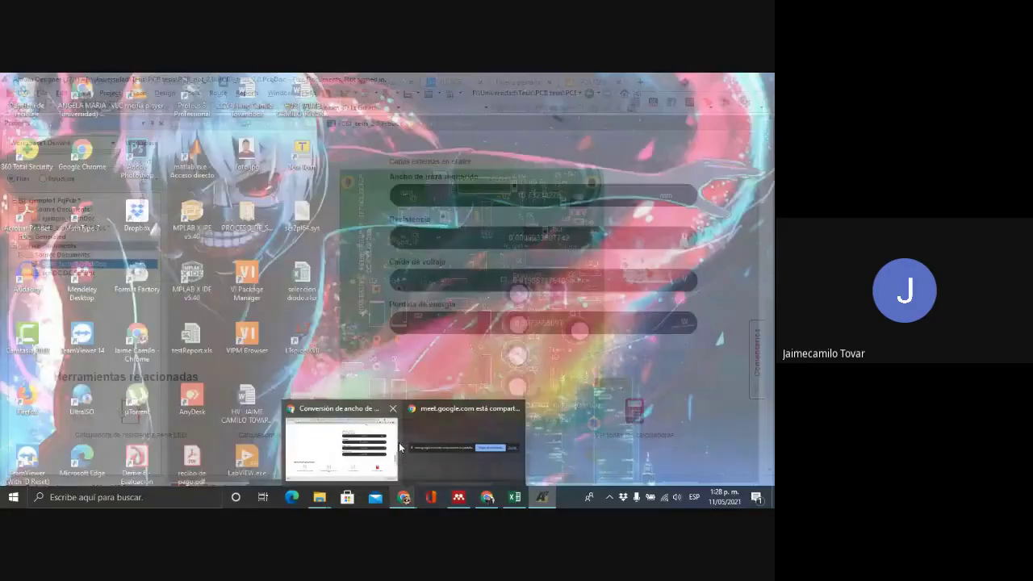
click(396, 443)
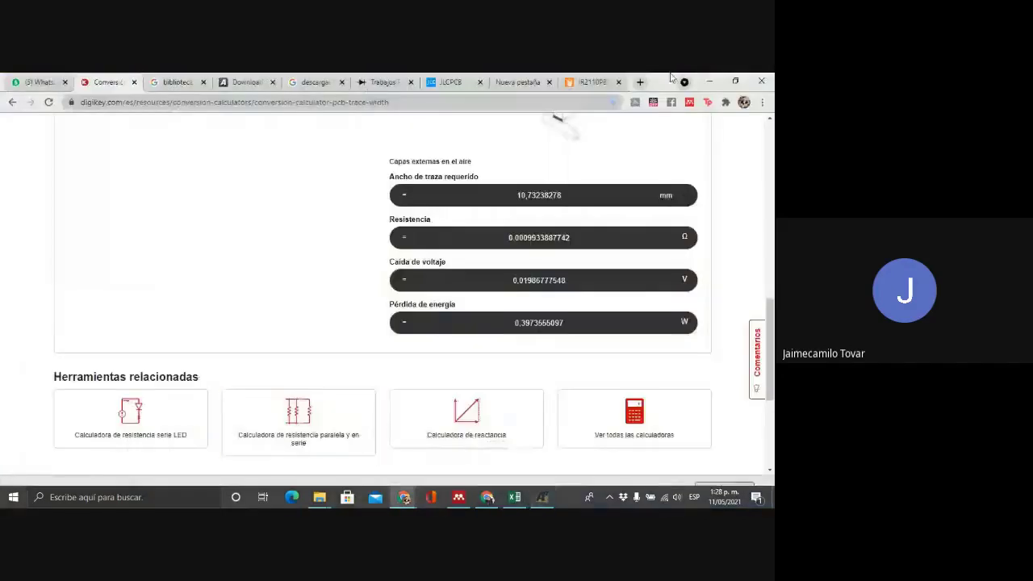
click(587, 82)
scroll(408, 299, up, 15)
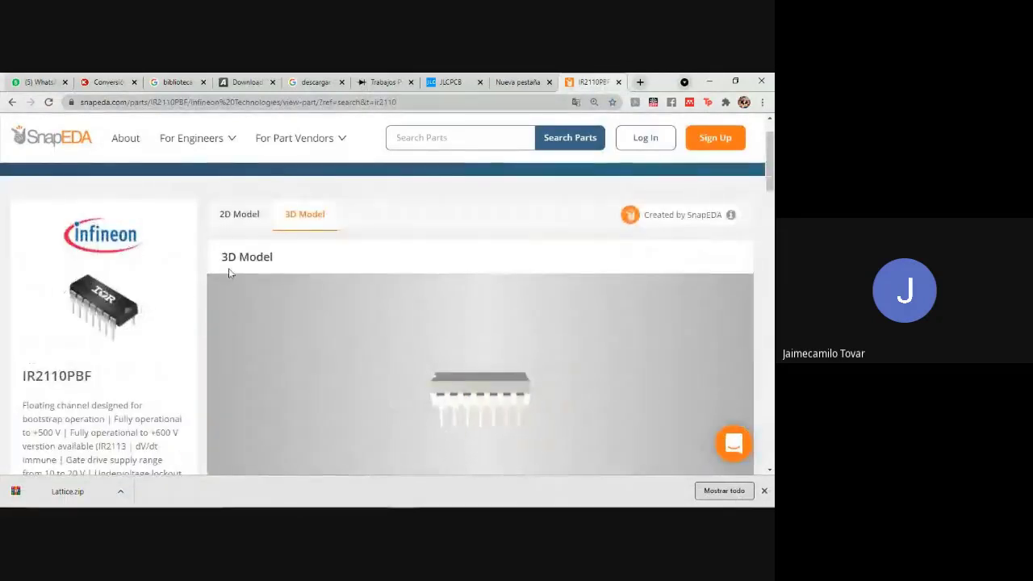
scroll(189, 298, down, 4)
scroll(194, 300, up, 2)
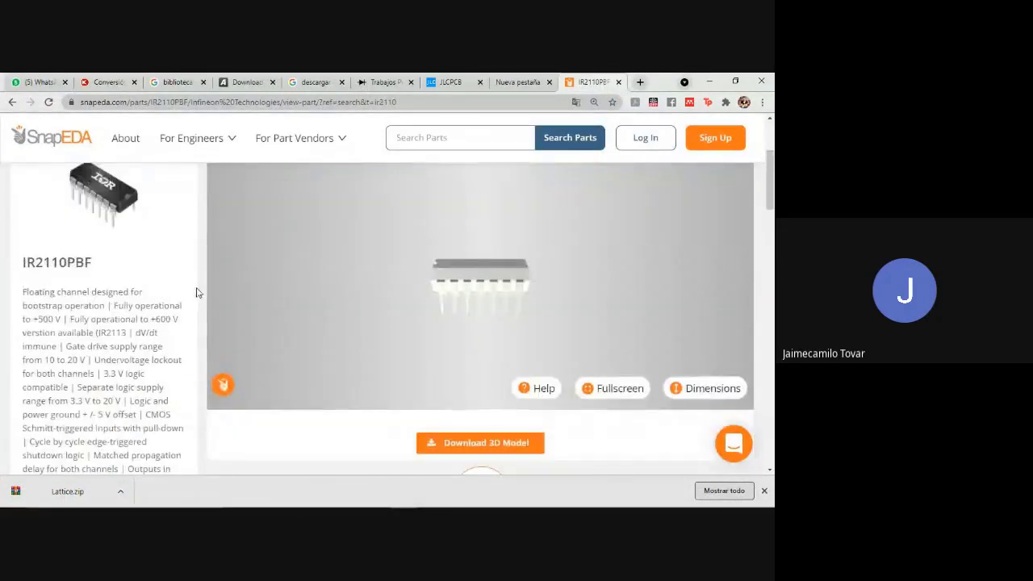
scroll(196, 292, down, 1)
ctrl+scroll(196, 293, down, 3)
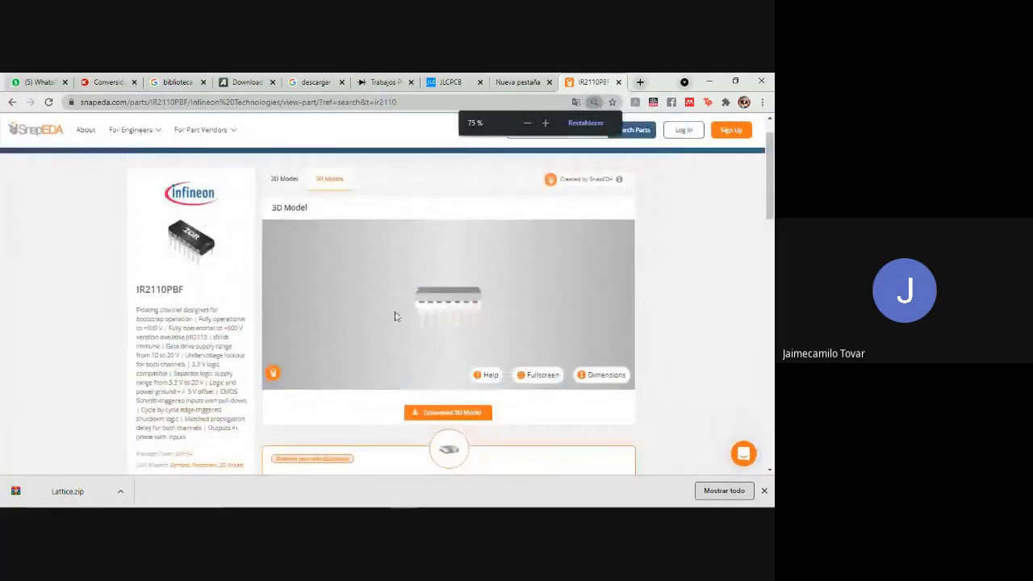
scroll(474, 323, up, 2)
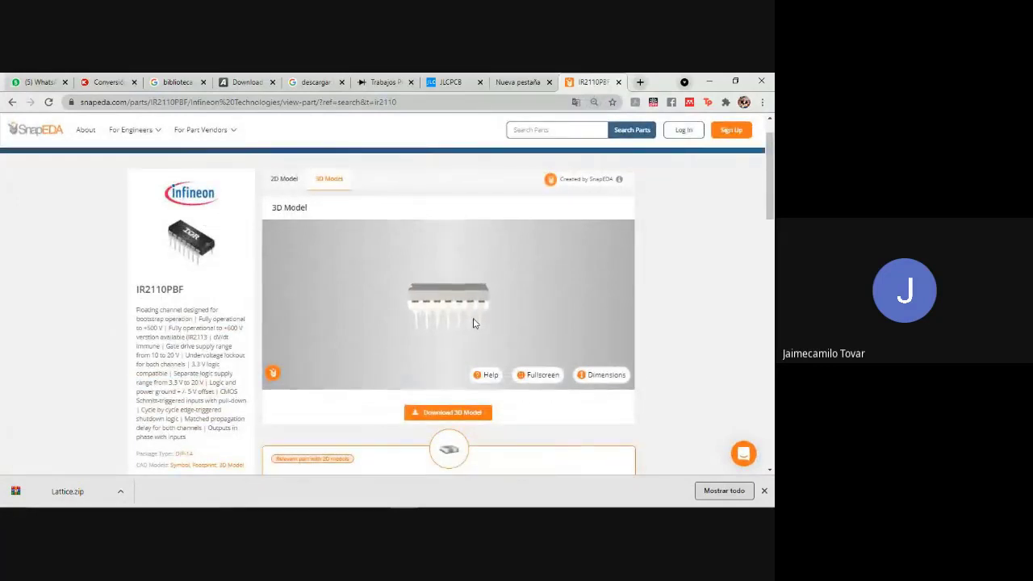
scroll(475, 312, down, 1)
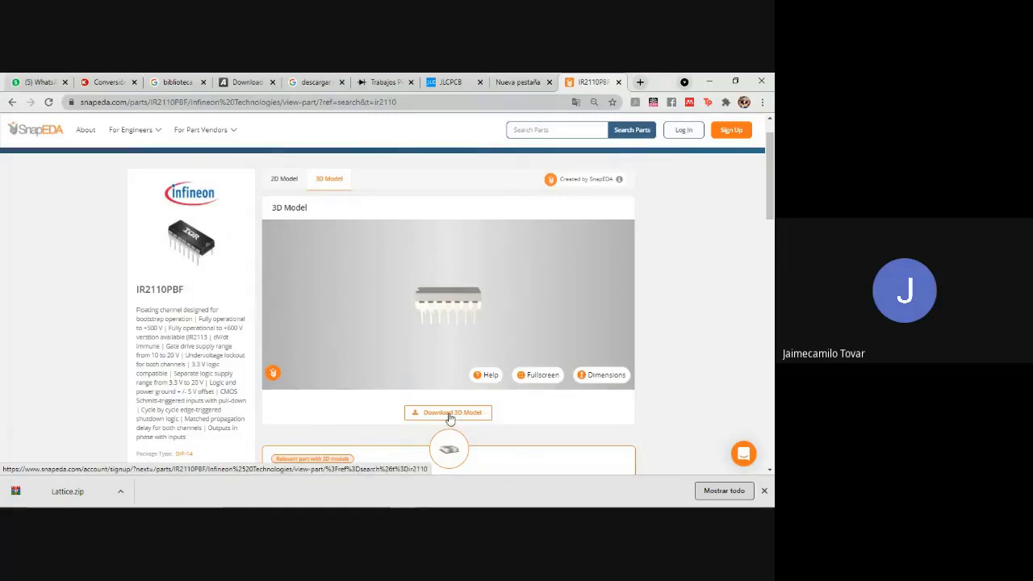
Try to download the IR2110PBF 3D model, close the sign-up page and return to Altium Designer
click(451, 416)
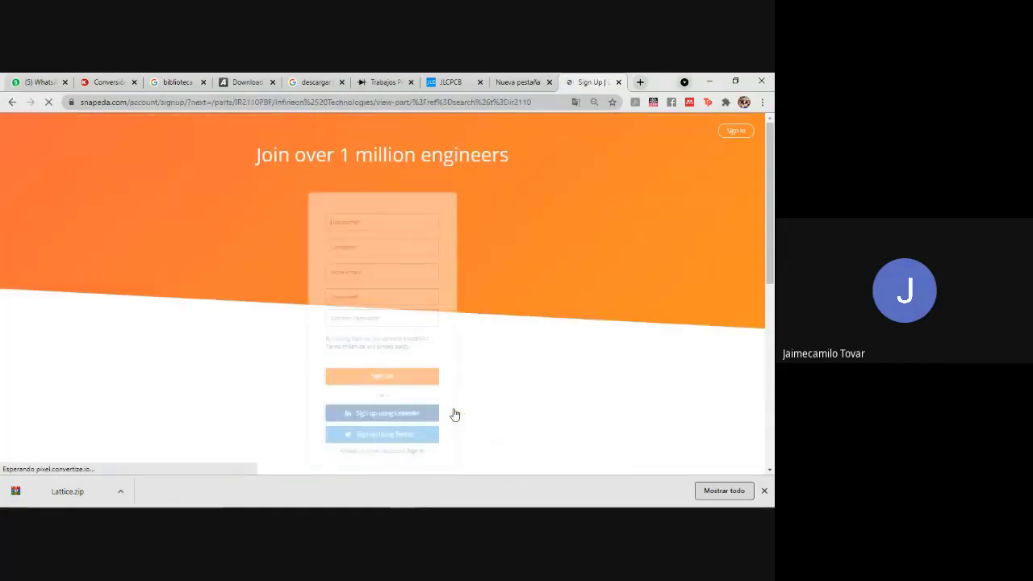
click(619, 82)
click(710, 82)
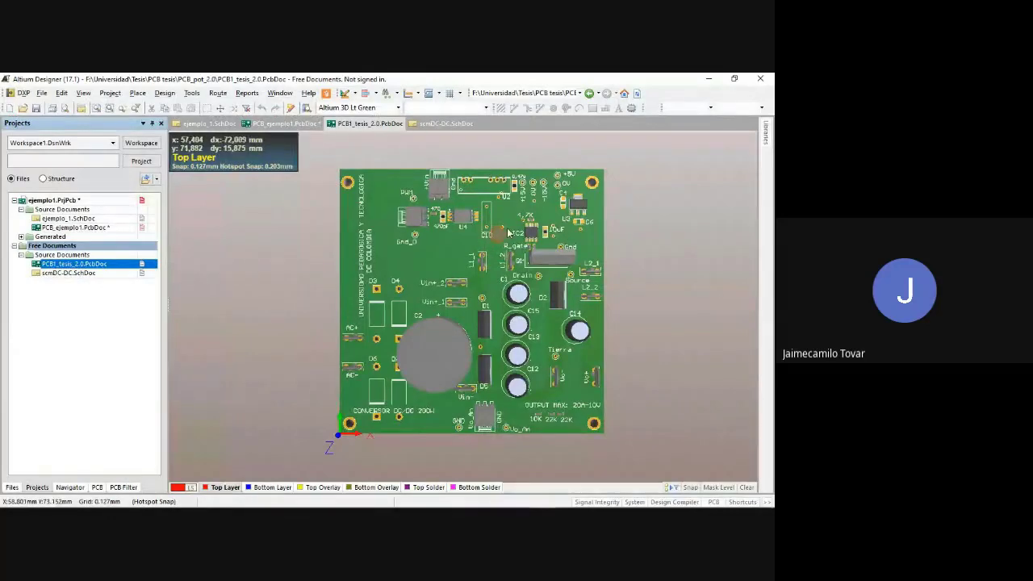
Start a generic 3D body on the top side with TO-220.STEP from the "librerias altium" folder as its embedded model
right_drag(634, 260, 590, 313)
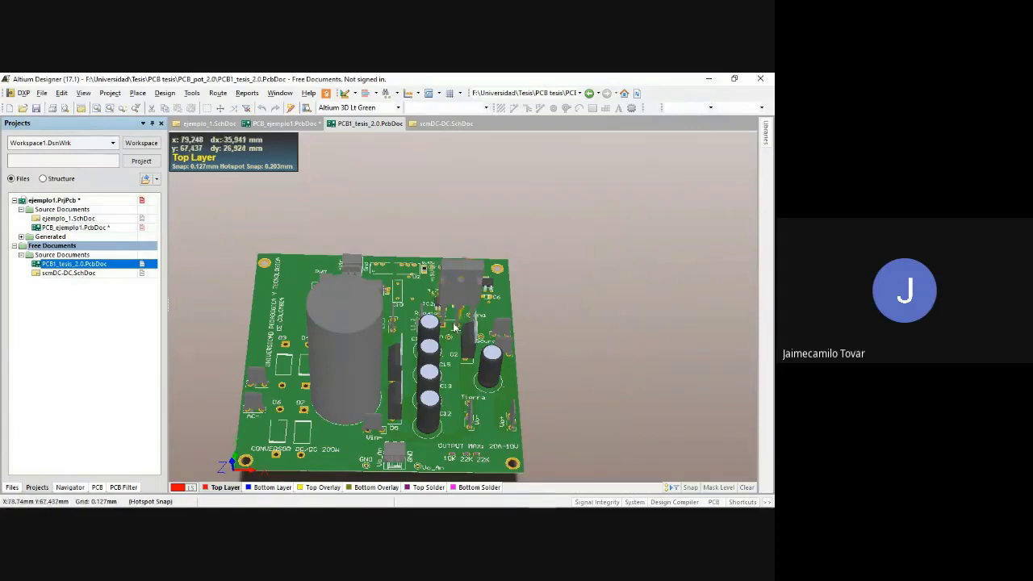
click(138, 93)
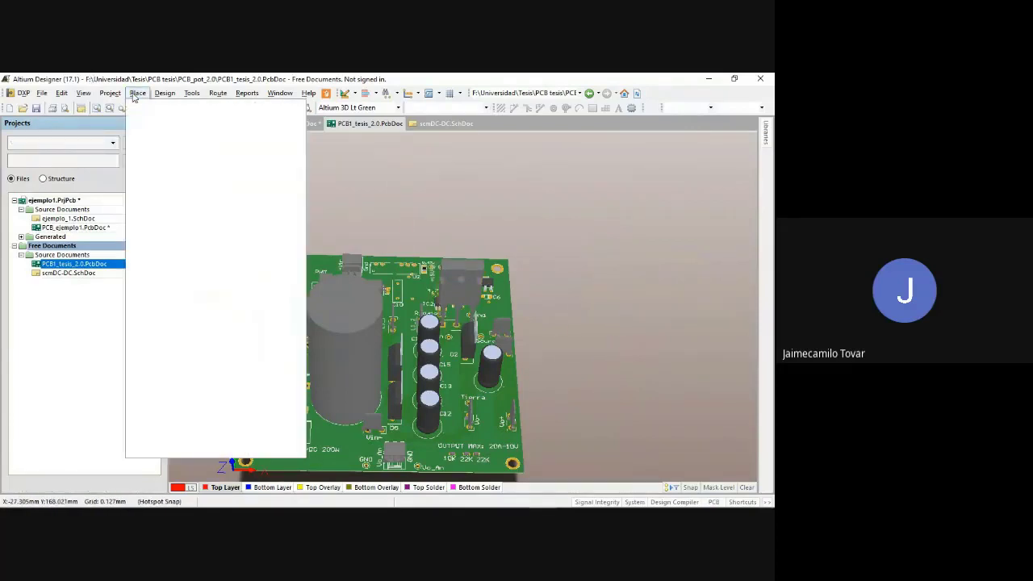
click(159, 191)
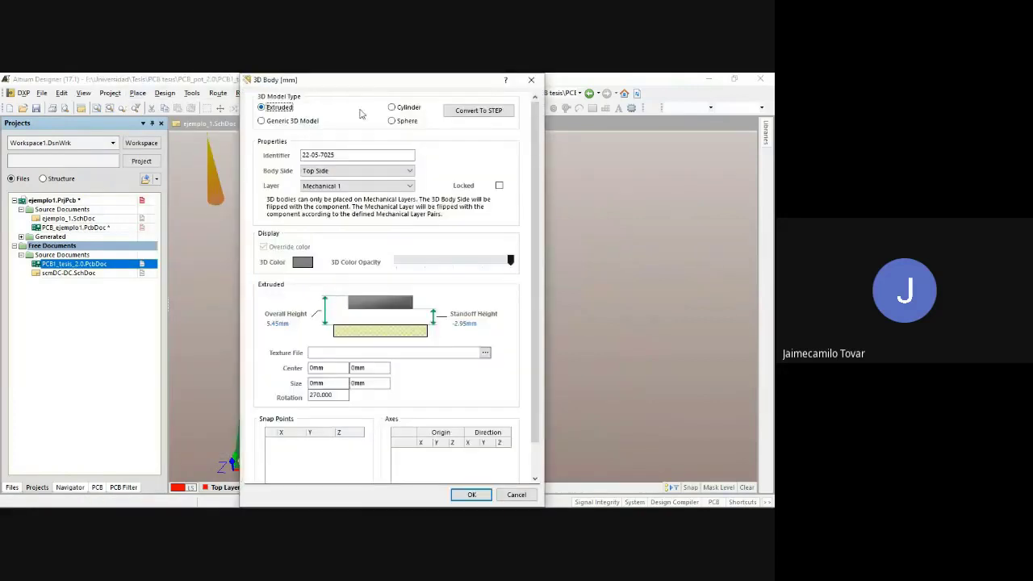
click(261, 121)
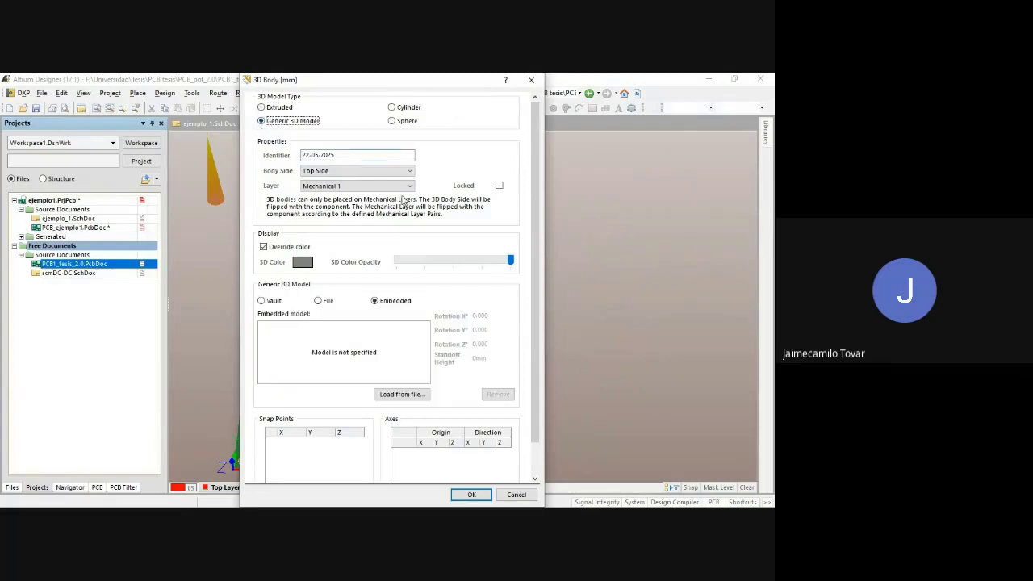
click(394, 396)
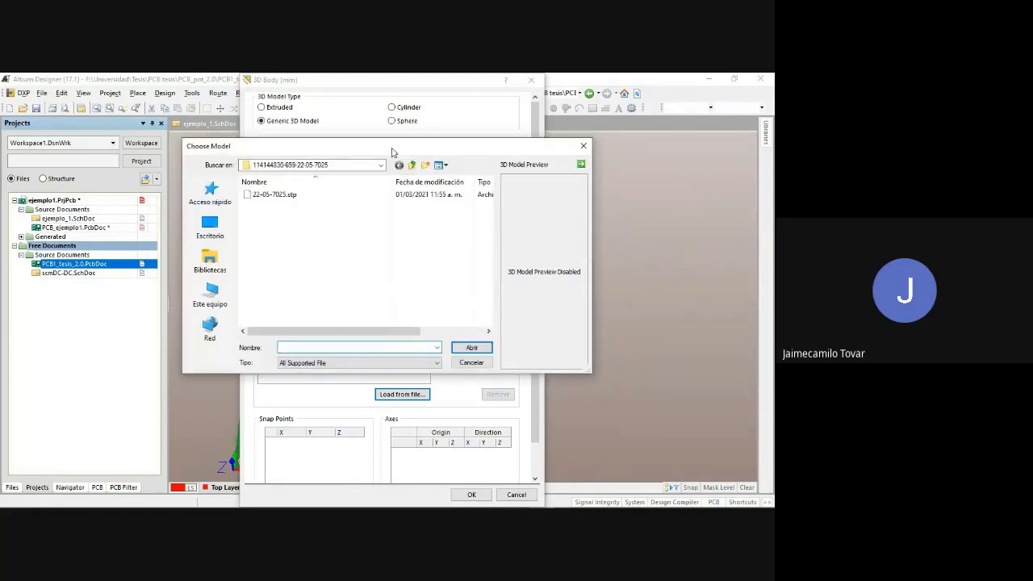
click(412, 165)
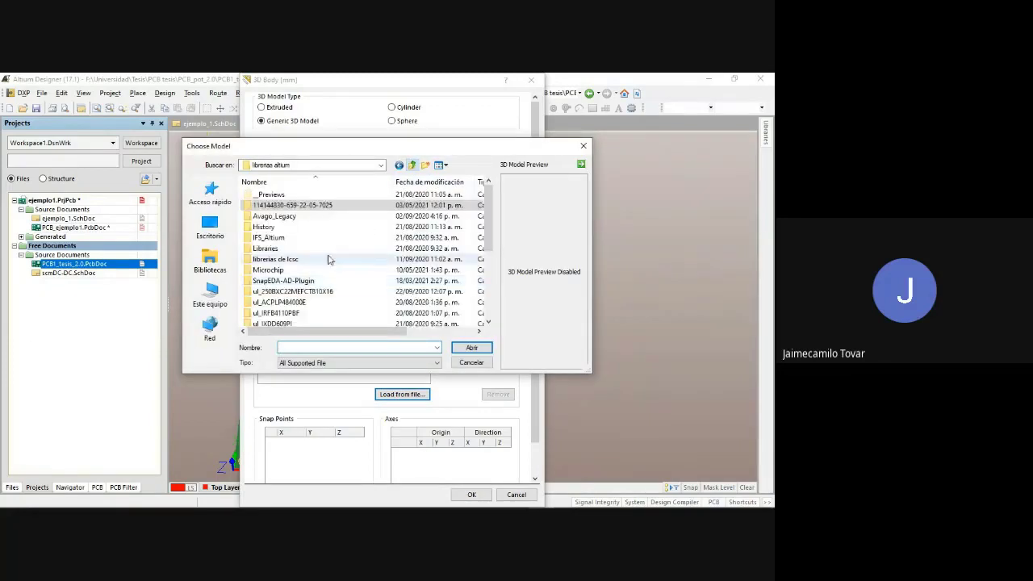
scroll(340, 266, down, 5)
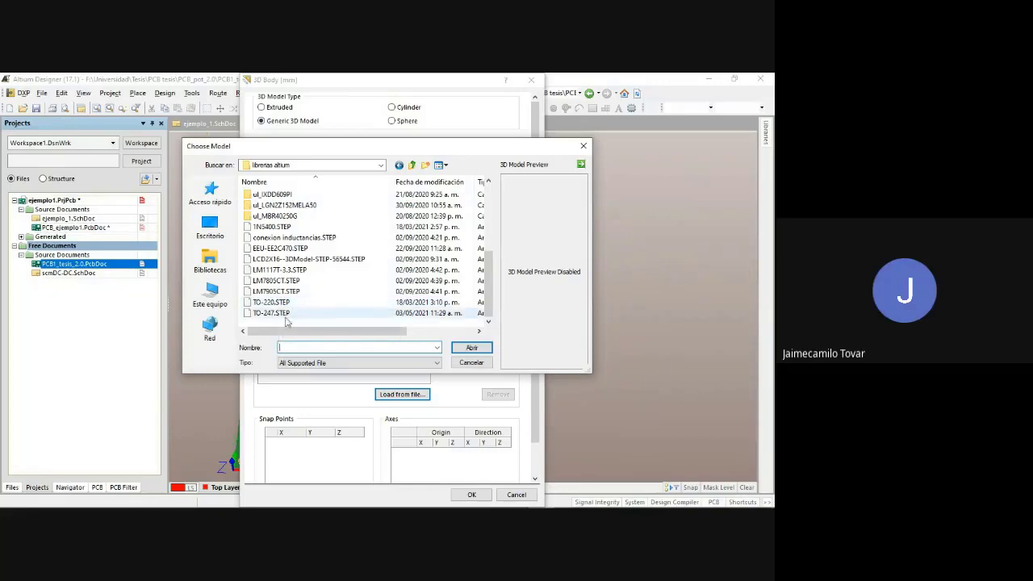
double_click(295, 305)
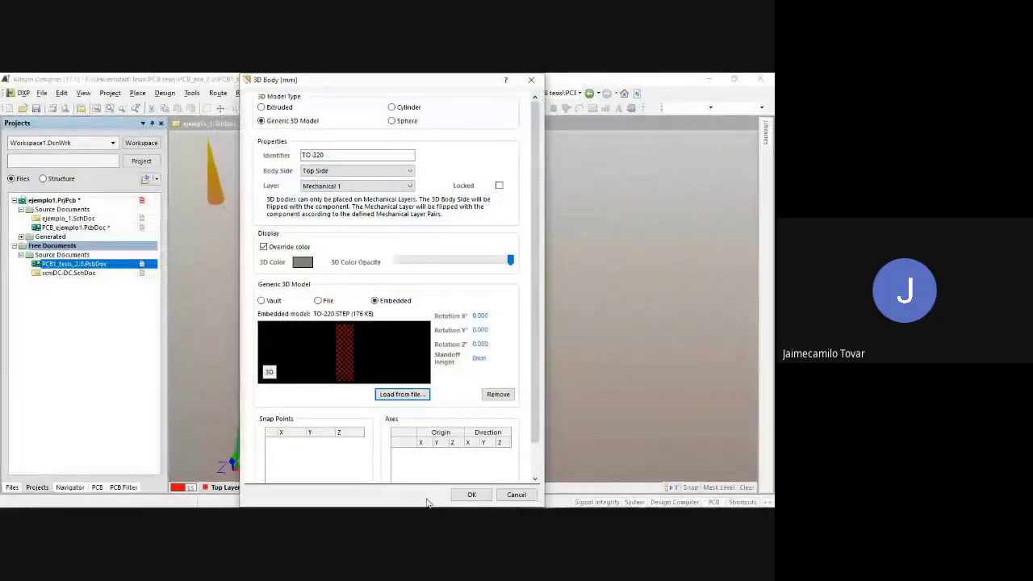
click(470, 494)
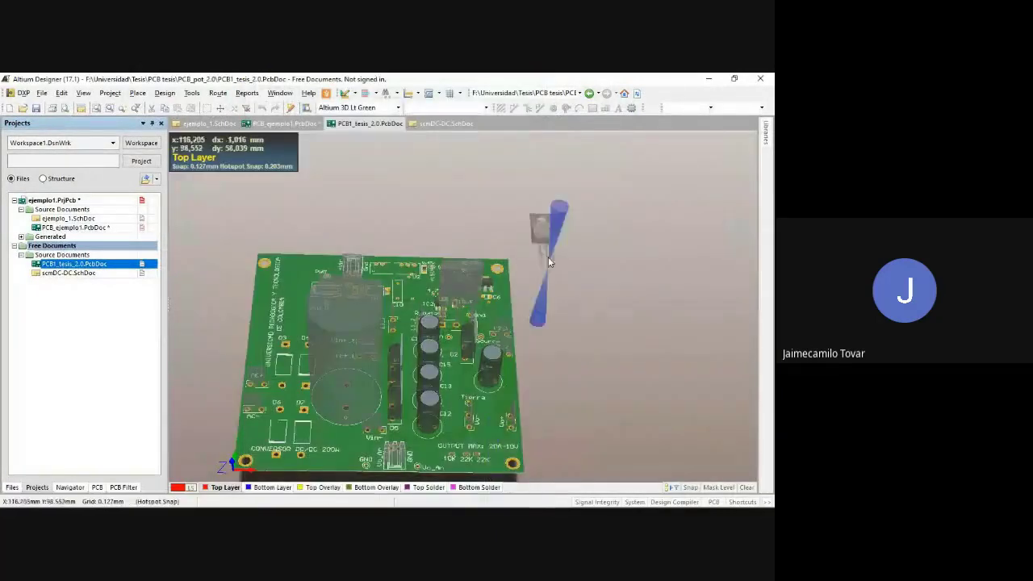
Place the TO-220 body beside the board's upper right corner, end the placement and shift the body slightly toward the board's lower edge
click(582, 288)
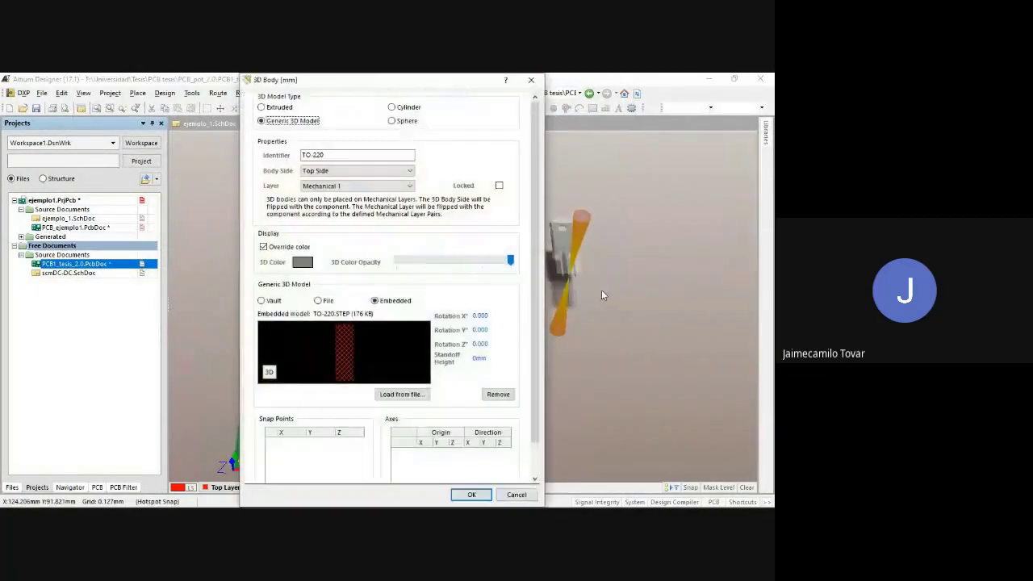
key(Escape)
drag(565, 244, 568, 290)
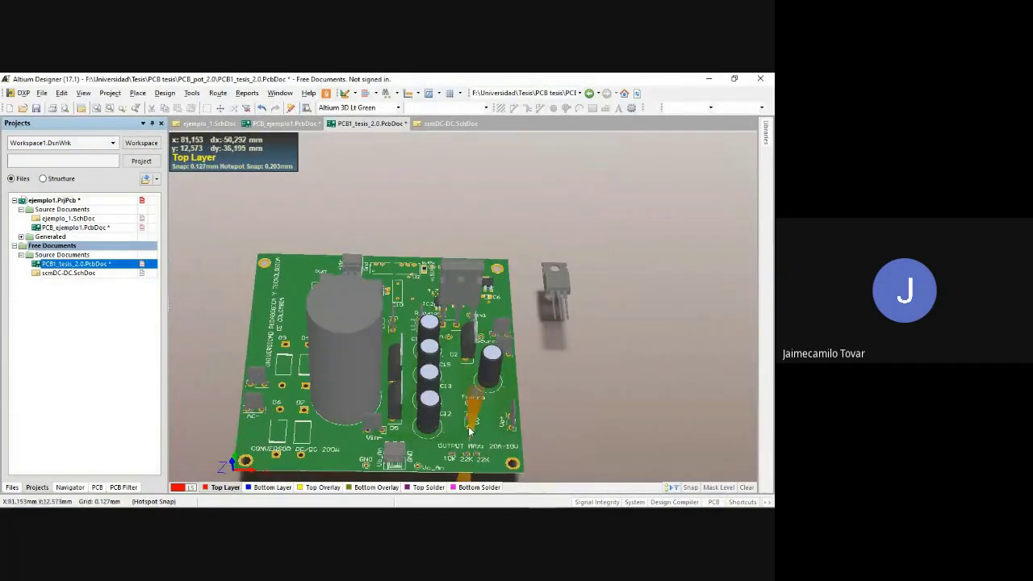
Set the TO-220 body's rotation about the Y axis to 90°
click(560, 284)
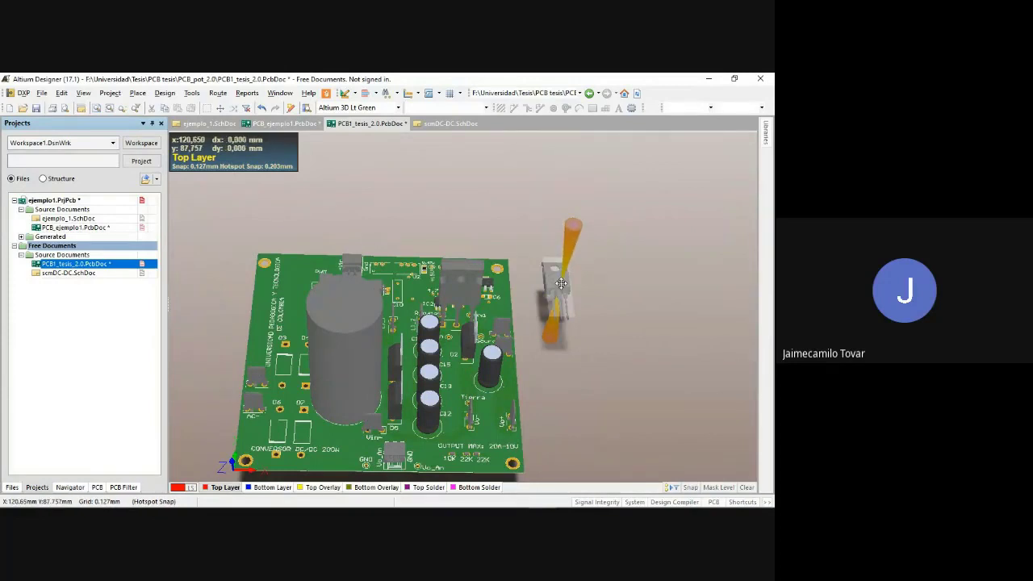
double_click(560, 284)
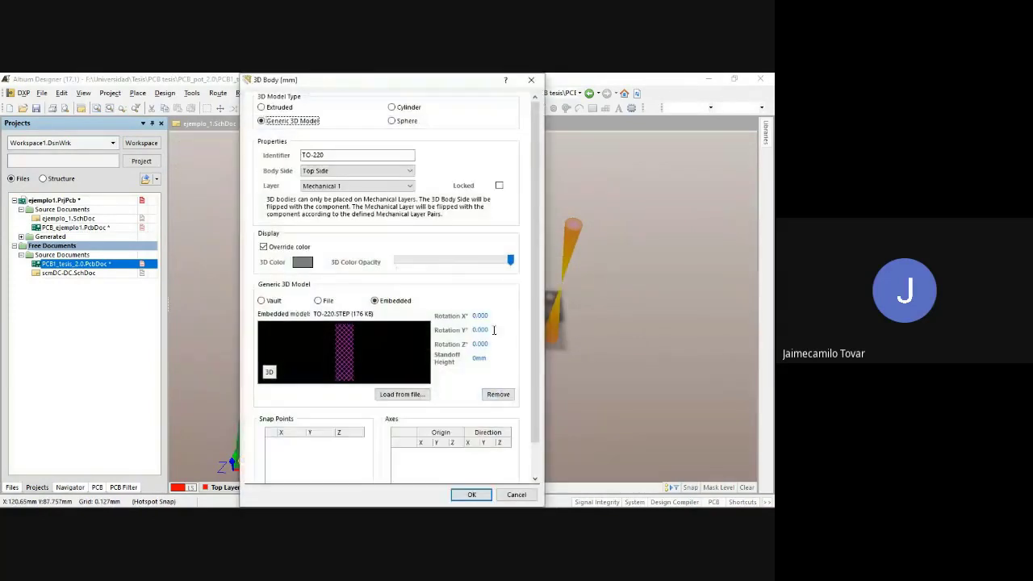
click(491, 330)
text(90)
key(Return)
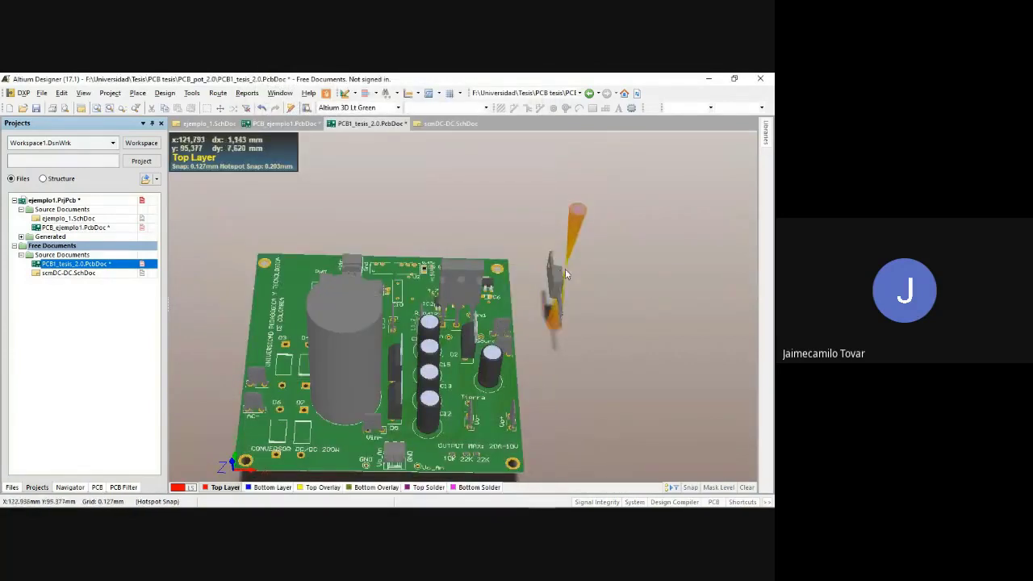
Set the TO-220 body's rotation about the X axis to 180°
double_click(552, 307)
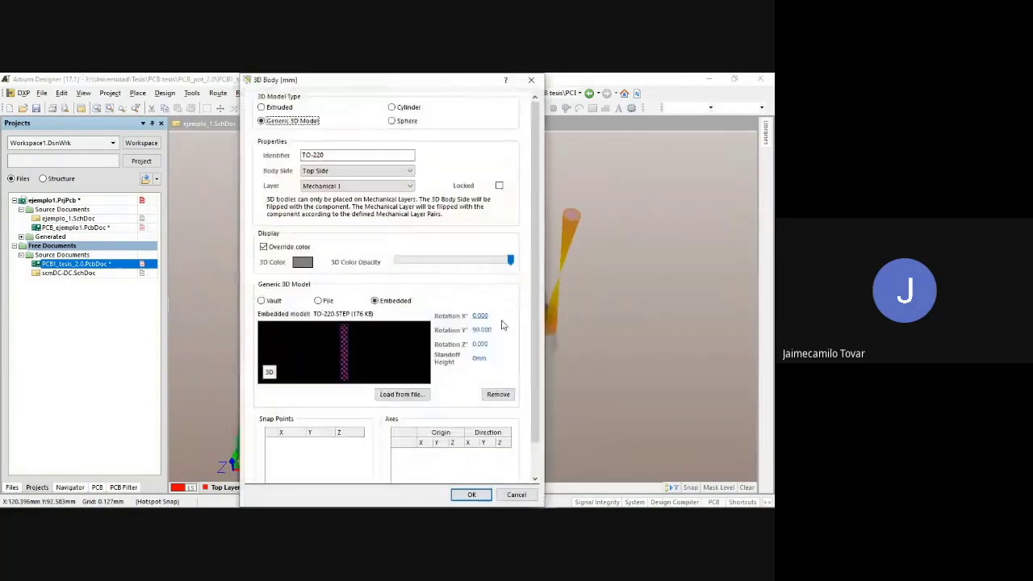
click(465, 316)
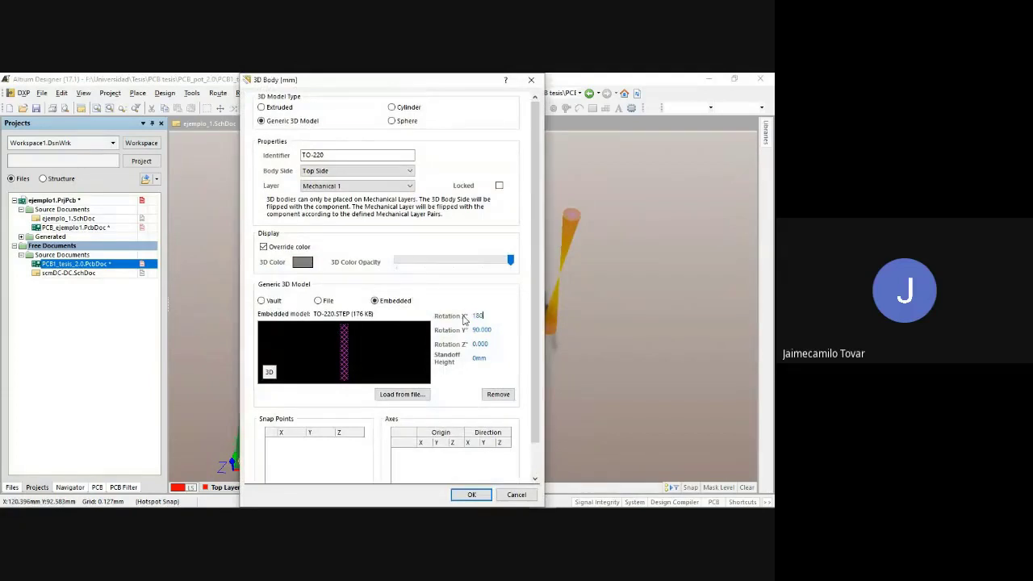
text(180)
key(Return)
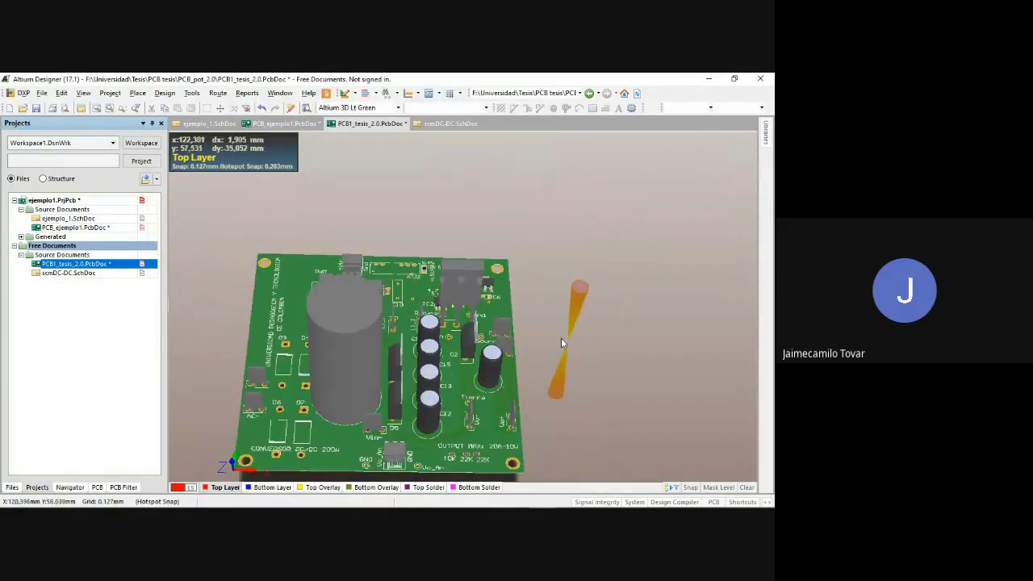
Return the board from the 3D view to the 2D layout and switch to the Google Meet call
key(0)
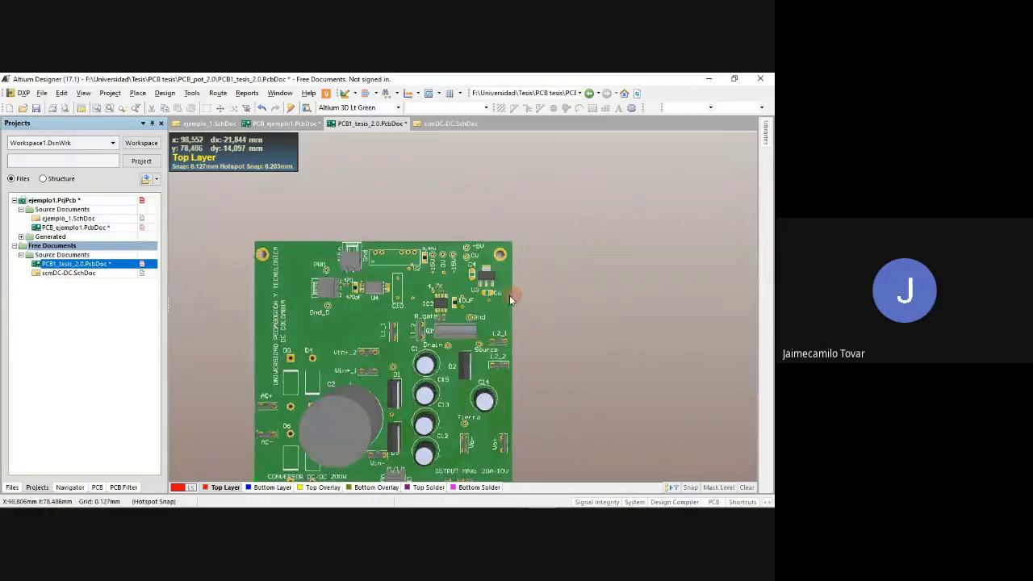
right_drag(509, 296, 553, 241)
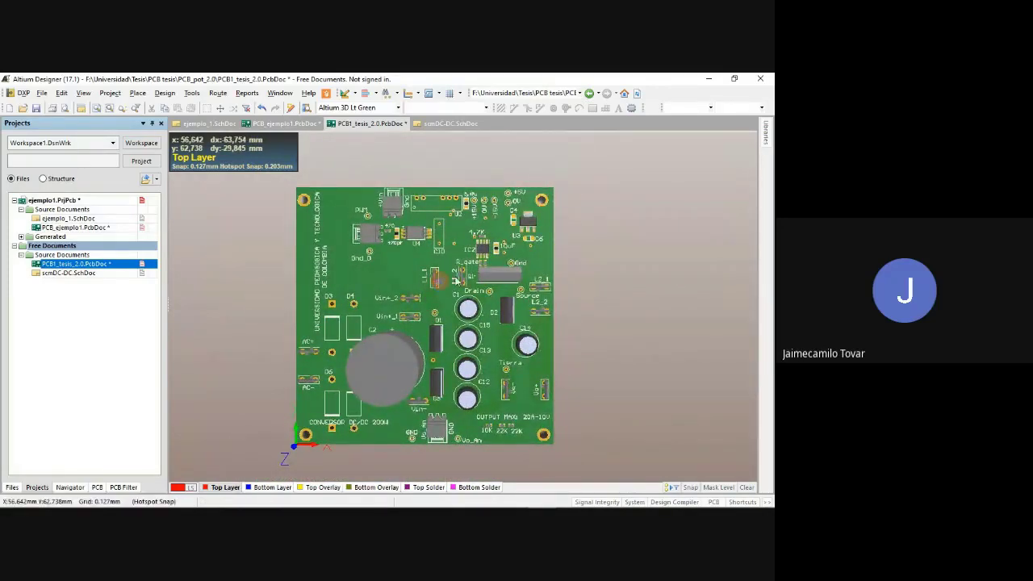
key(2)
mouse_move(602, 293)
right_down()
mouse_move(592, 310)
mouse_move(581, 296)
mouse_move(607, 304)
right_up()
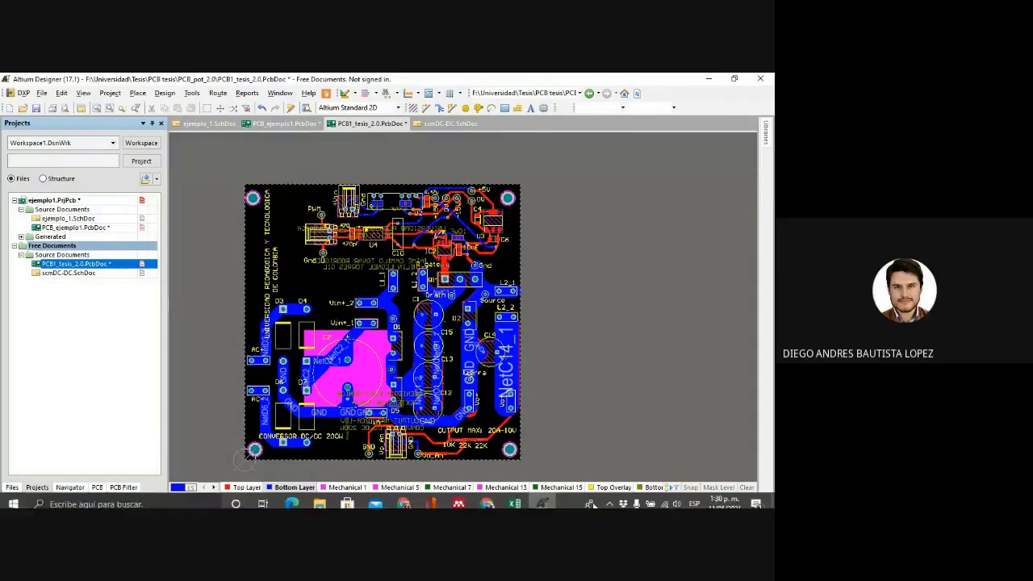
mouse_move(490, 501)
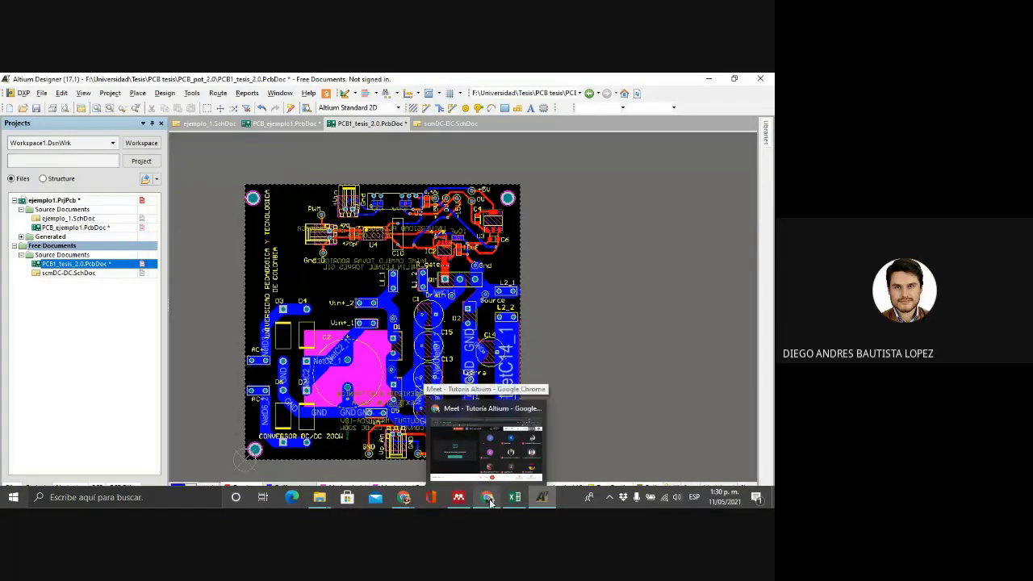
click(488, 479)
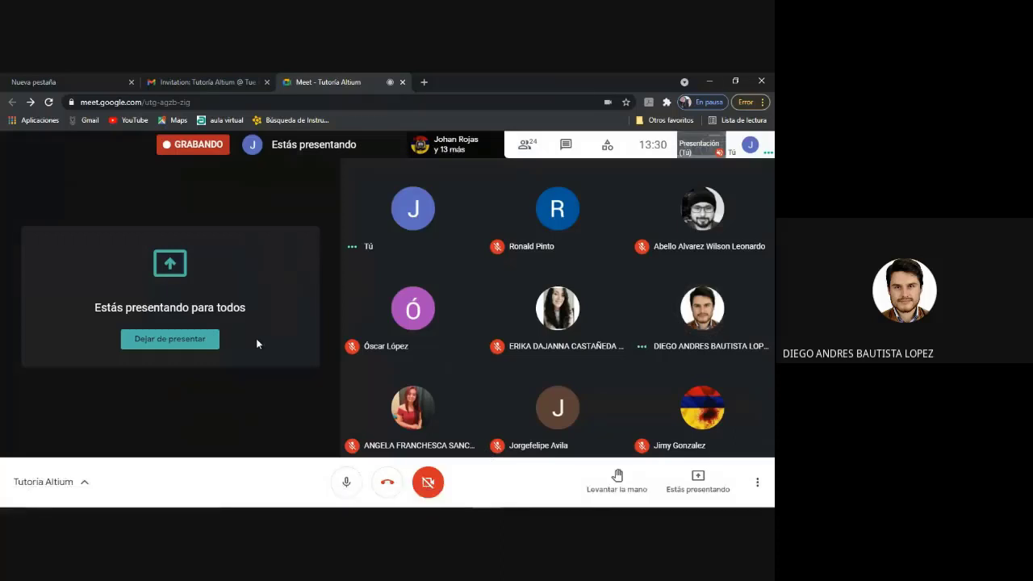